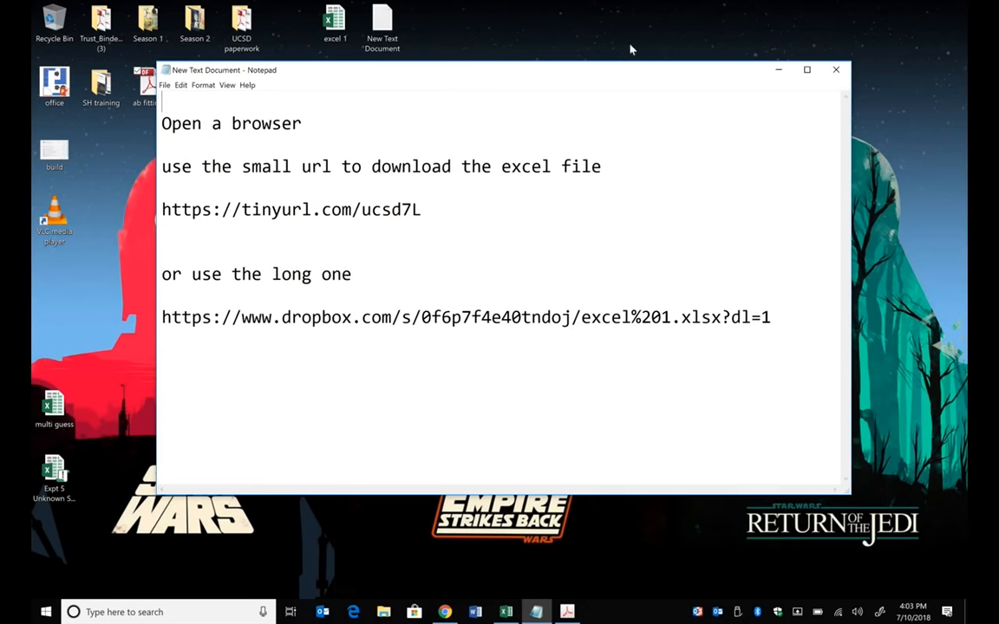
# - Switch to the excel 1 workbook in Excel and enlarge the Basics 1 sheet to 122% zoom
pyautogui.click(506, 612)
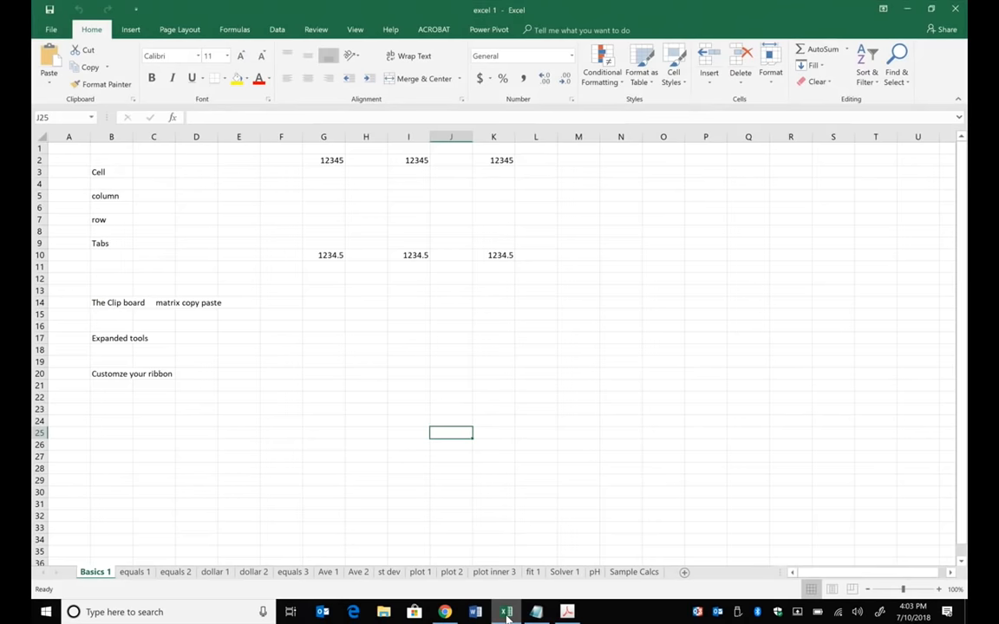
pyautogui.scroll(2, 494, 347)
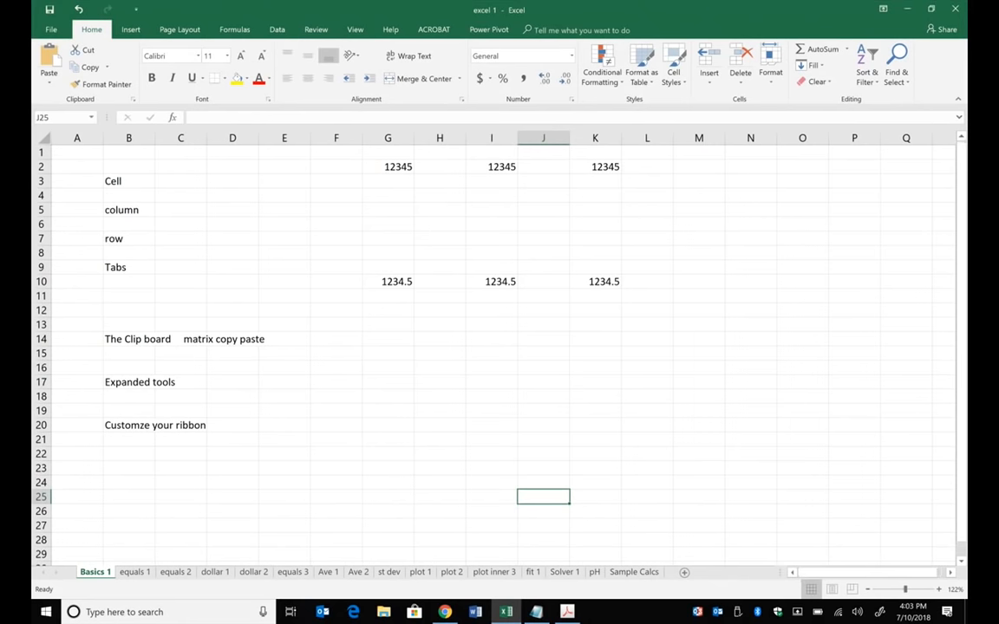
pyautogui.click(261, 393)
pyautogui.scroll(-1, 261, 393)
pyautogui.scroll(2, 495, 347)
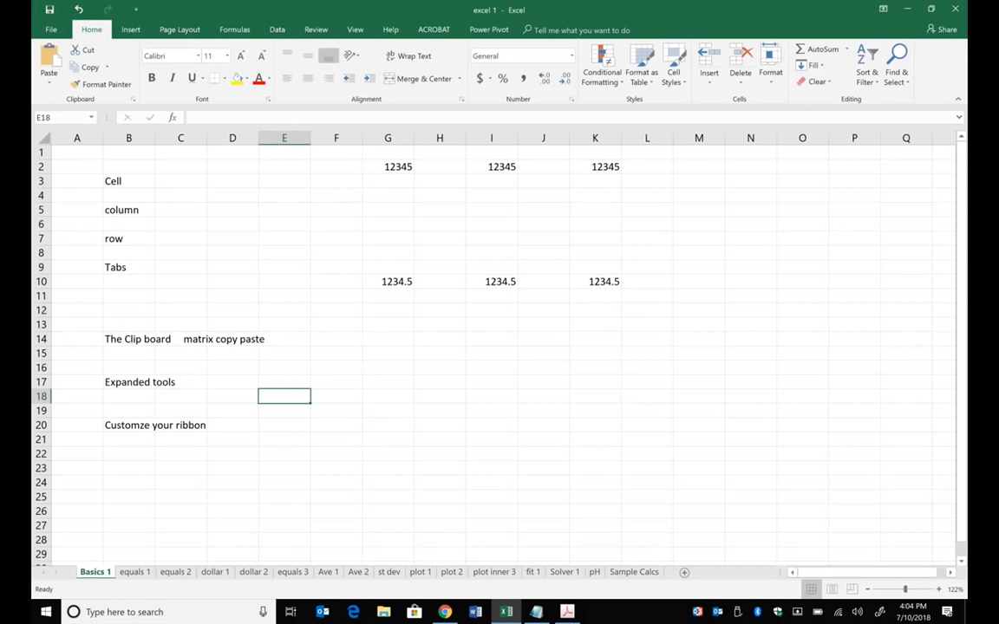
# - Select individual empty cells one at a time around the Cell, column and row labels
pyautogui.click(212, 182)
pyautogui.click(240, 206)
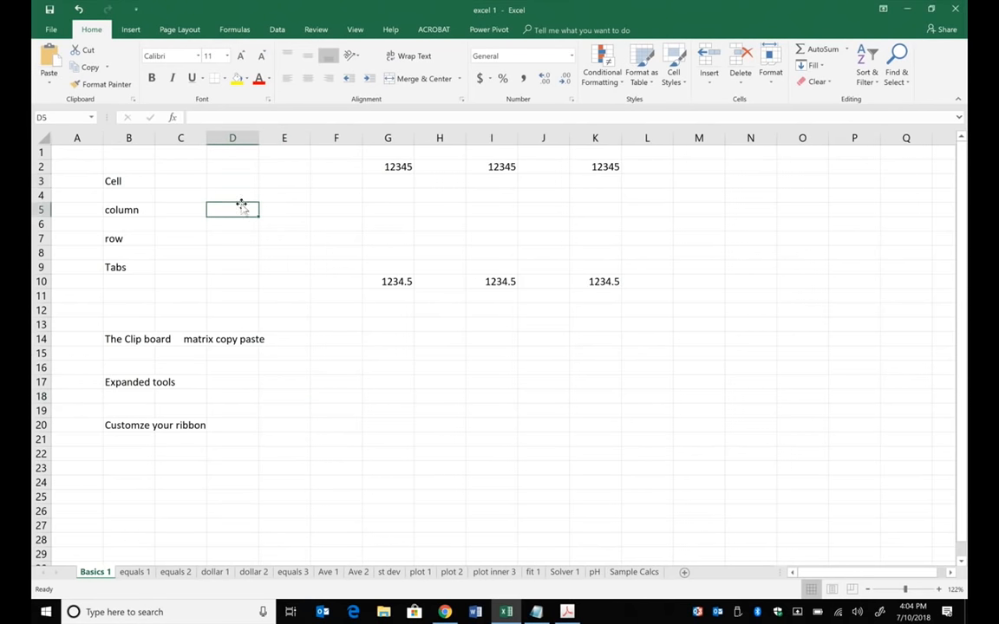
pyautogui.click(264, 180)
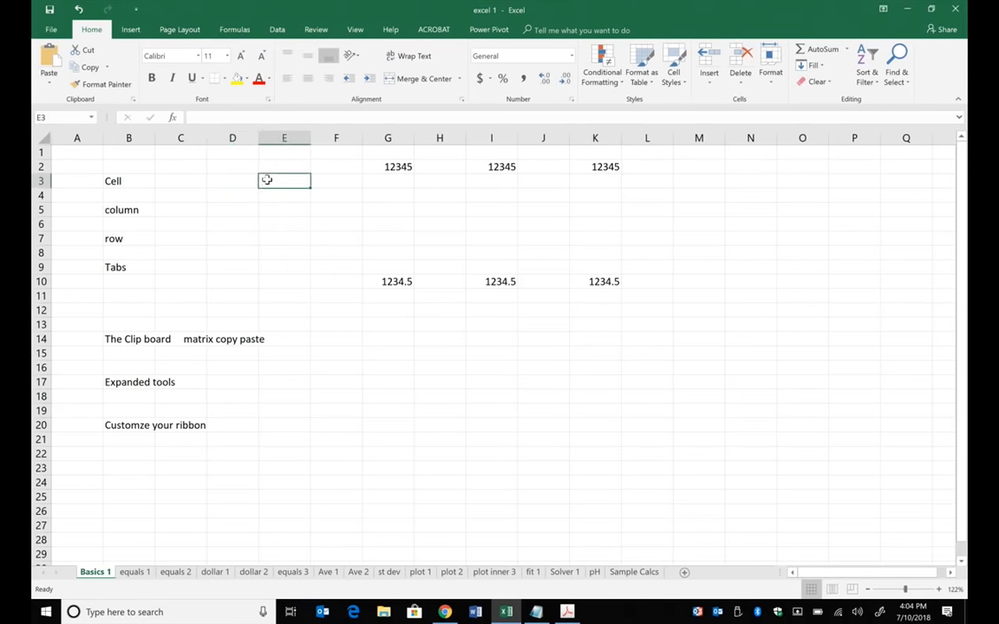
pyautogui.click(274, 224)
pyautogui.click(162, 222)
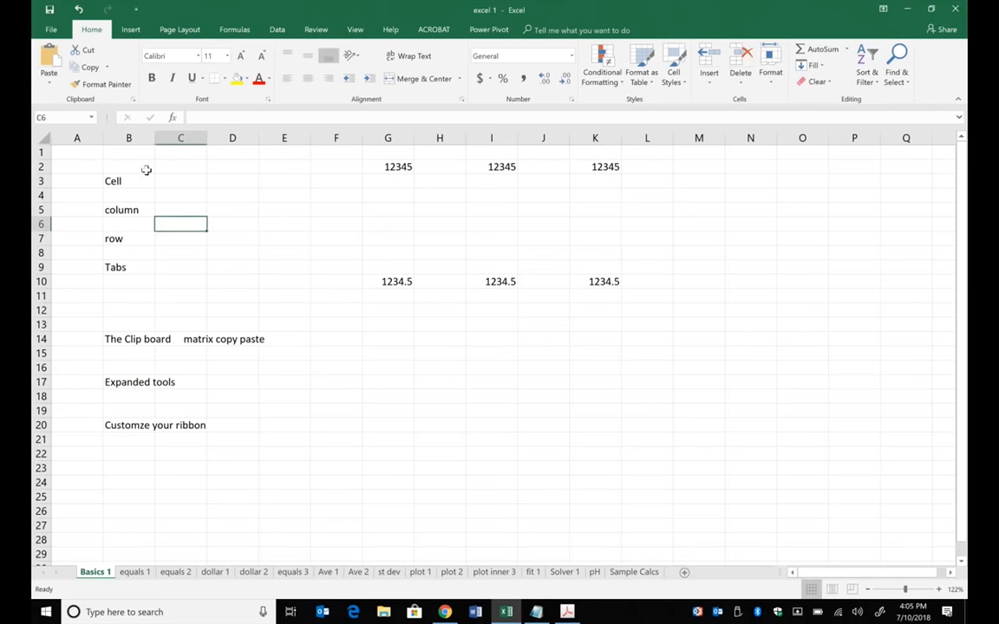
pyautogui.click(270, 205)
pyautogui.click(209, 183)
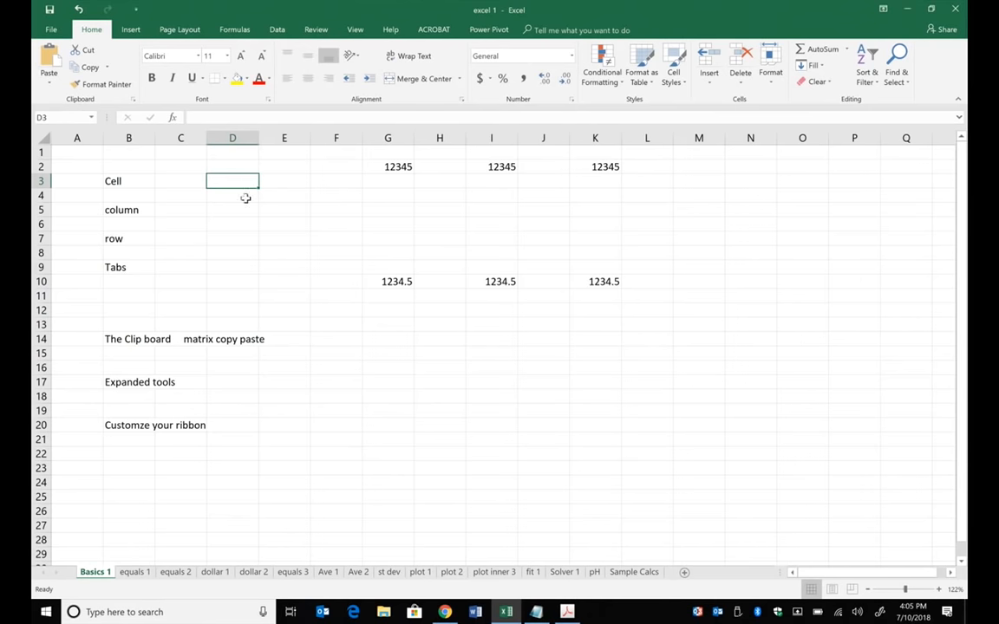
pyautogui.click(294, 225)
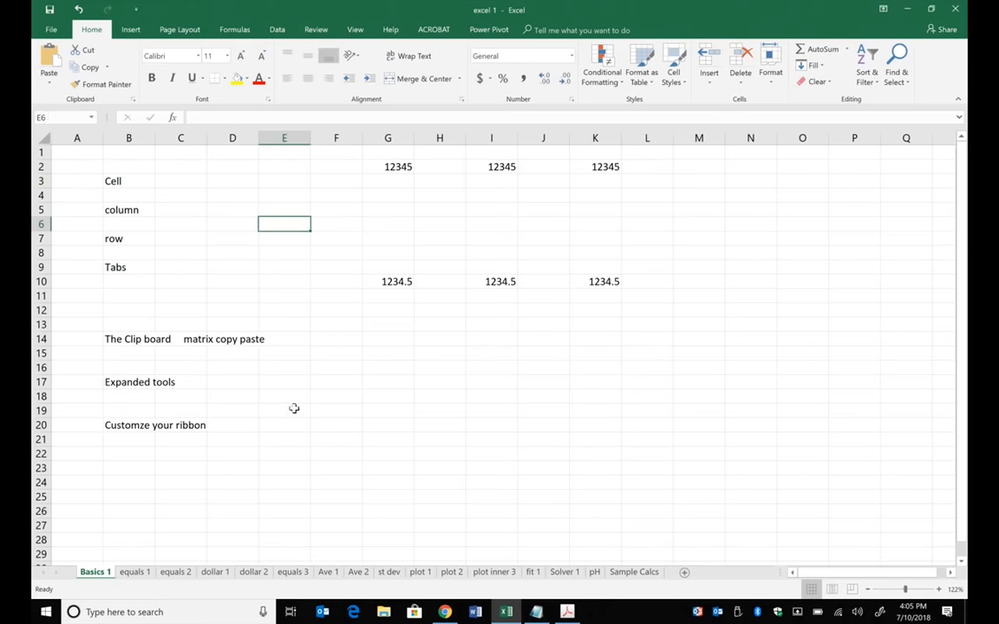
# - Select the whole of column D, and after it the whole of row 5
pyautogui.click(232, 137)
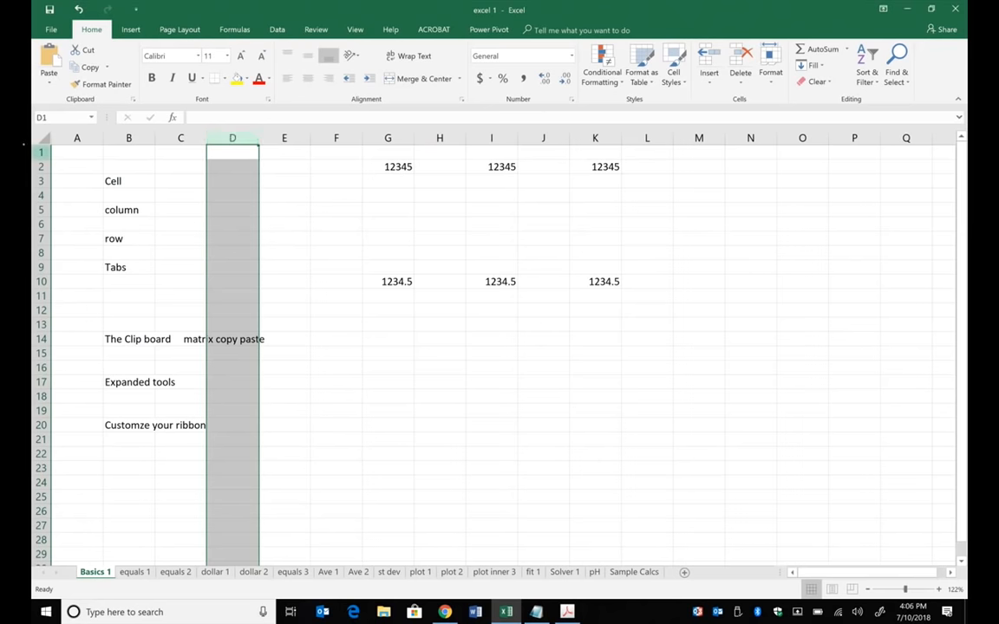
pyautogui.click(39, 210)
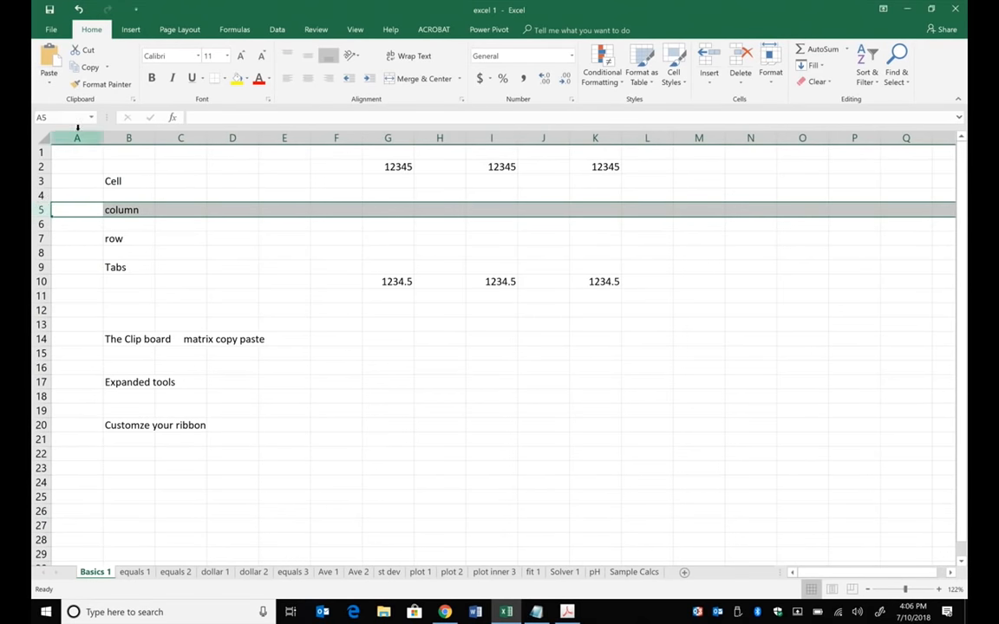
# - View the equals 1, equals 2, dollar 1 and Sample Calcs sheets and return to Basics 1
pyautogui.click(137, 572)
pyautogui.click(174, 572)
pyautogui.click(215, 572)
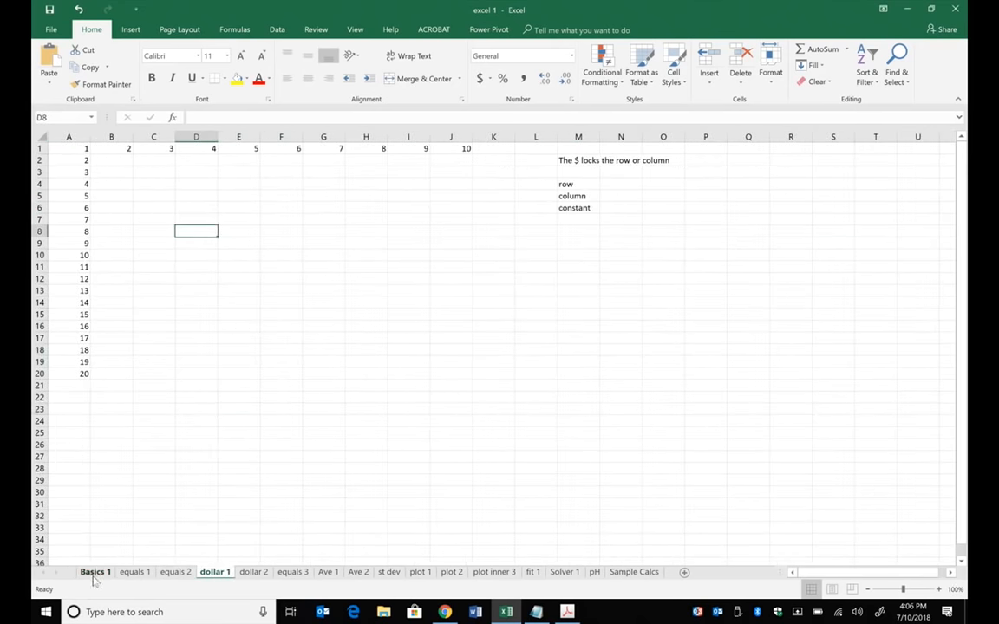
pyautogui.click(95, 573)
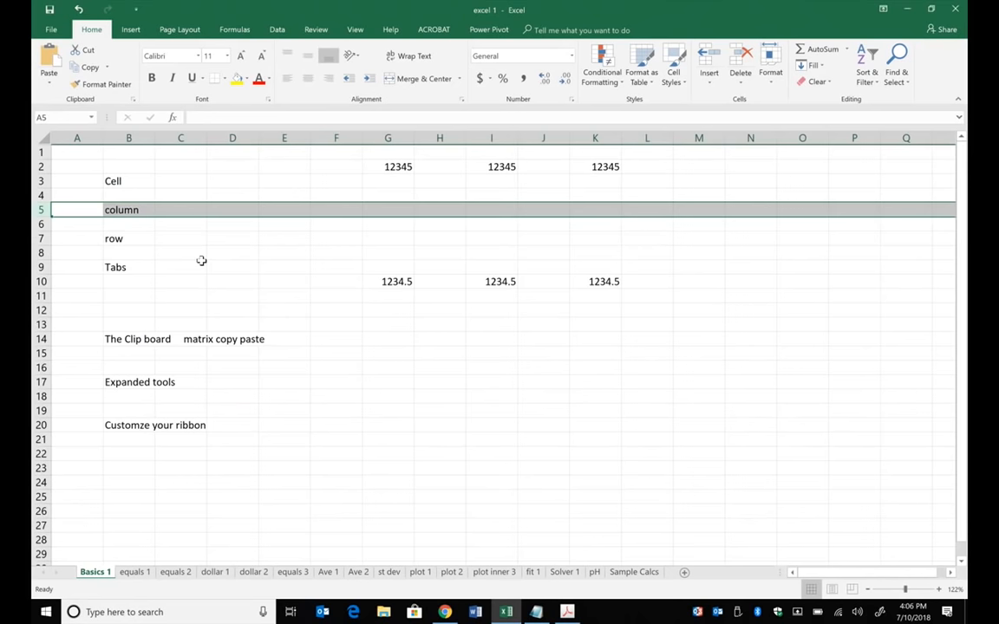
pyautogui.click(641, 574)
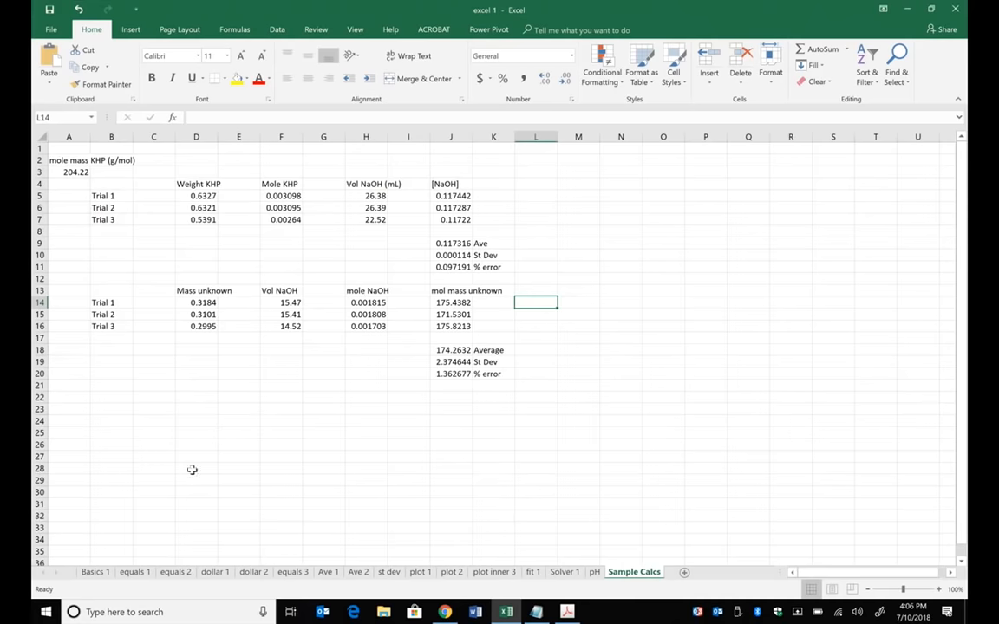
pyautogui.click(95, 572)
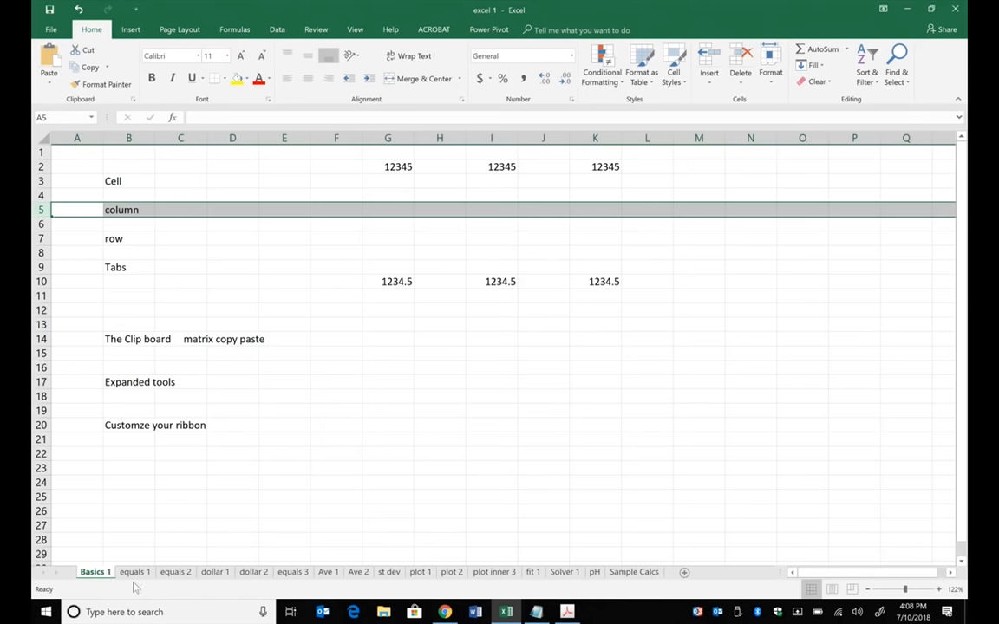
pyautogui.click(165, 279)
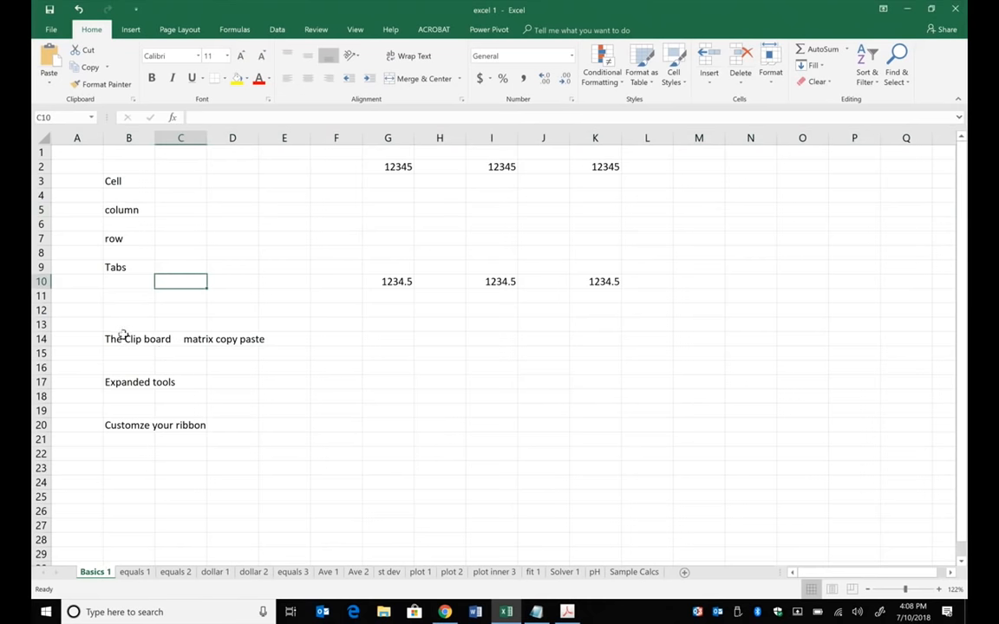
pyautogui.click(125, 337)
pyautogui.click(202, 325)
pyautogui.click(136, 321)
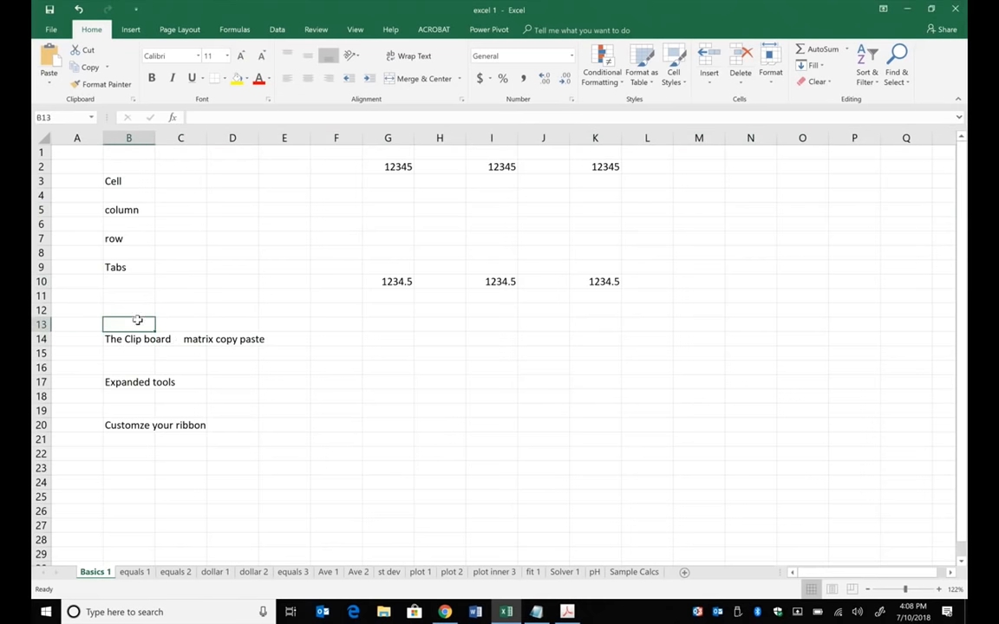
# - Enter 1 in cell G14 and fill it across and down through the range G14:L26
pyautogui.click(384, 339)
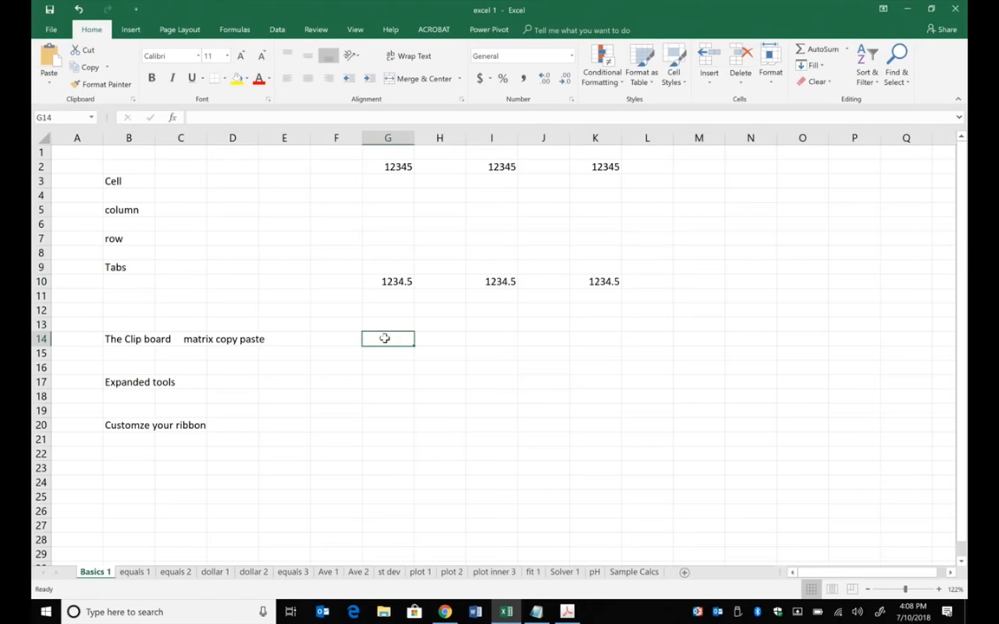
pyautogui.write('1')
pyautogui.press('Return')
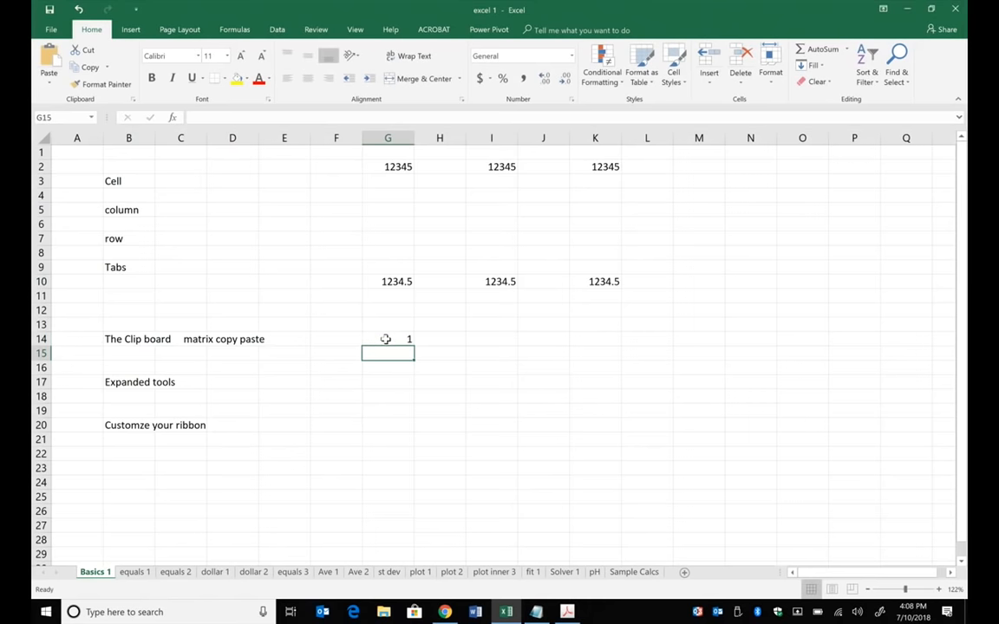
pyautogui.click(405, 339)
pyautogui.moveTo(414, 346); pyautogui.dragTo(682, 556)
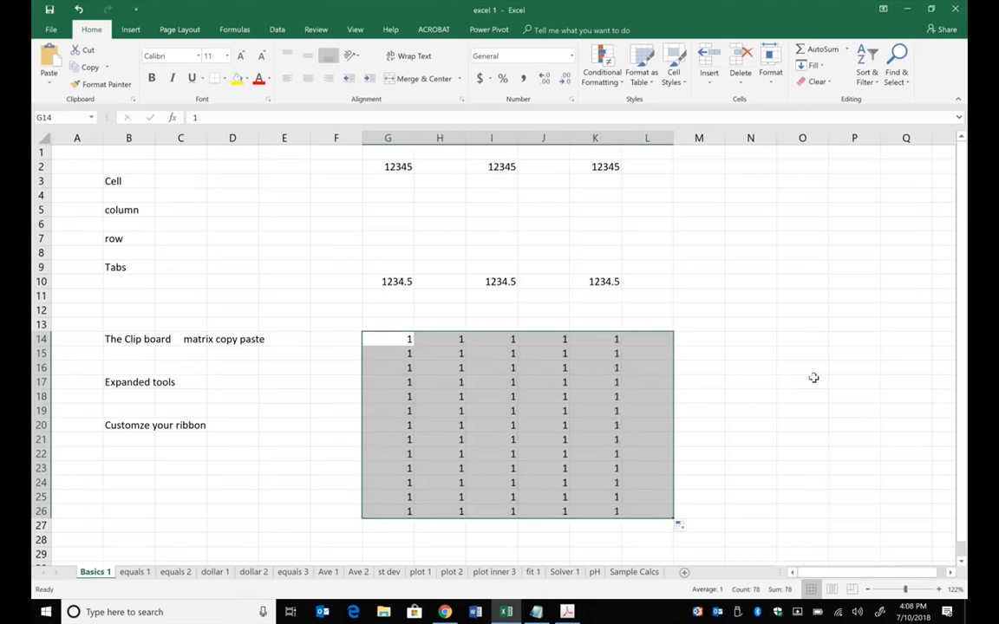
pyautogui.click(811, 380)
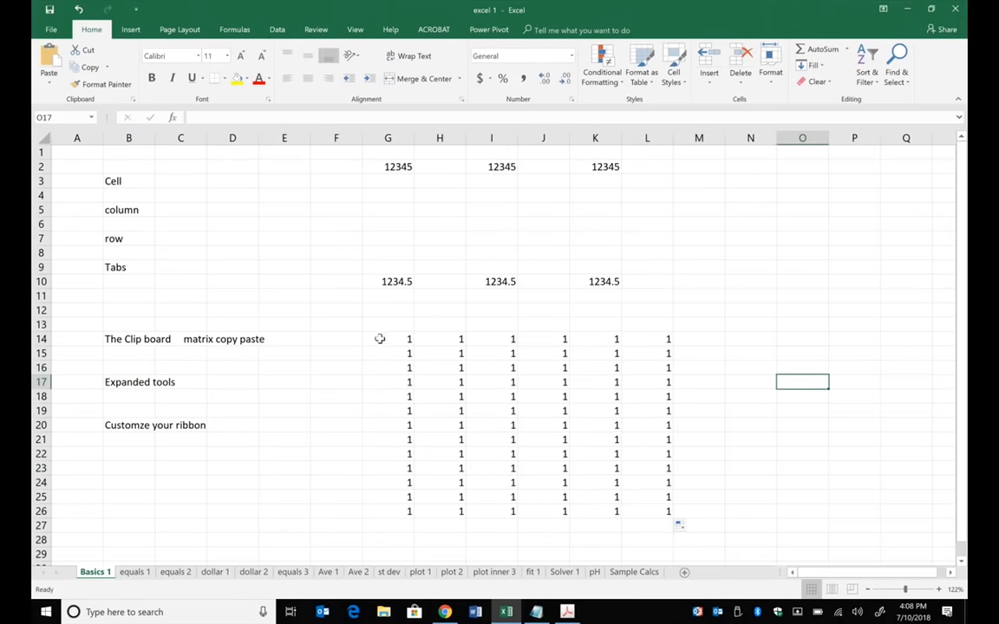
# - Copy the range G14:L26 and preview the paste options at cell O14 without pasting
pyautogui.moveTo(380, 339); pyautogui.dragTo(691, 519)
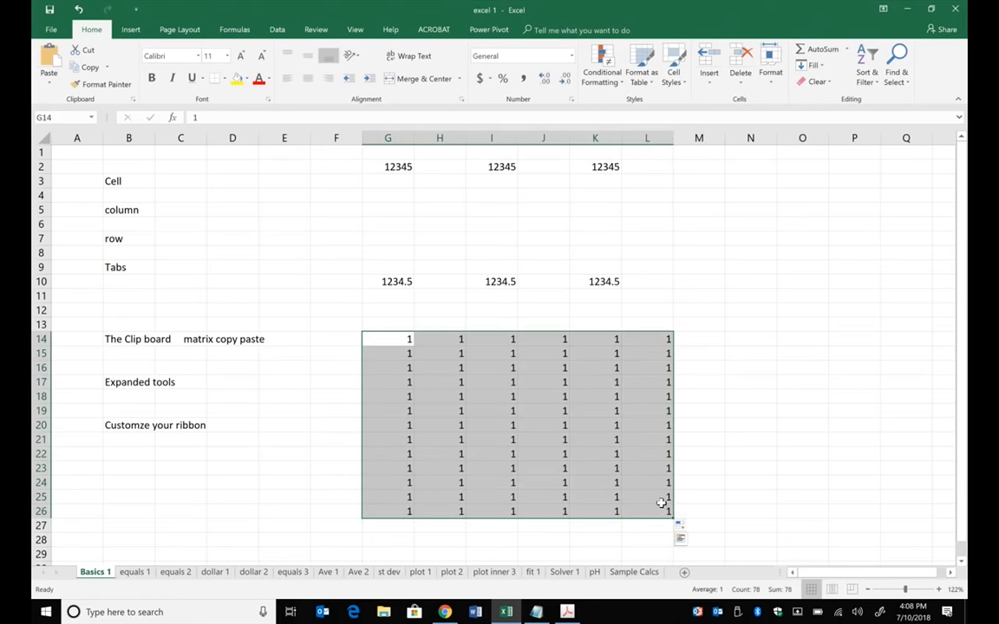
pyautogui.hotkey('ctrl', 'c')
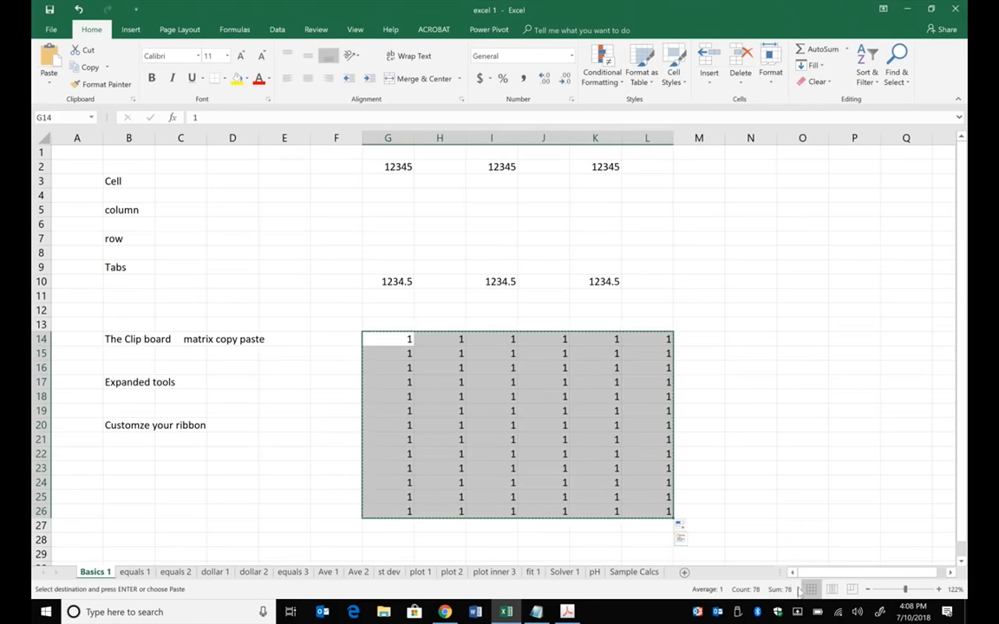
pyautogui.hscroll(3, 711, 394)
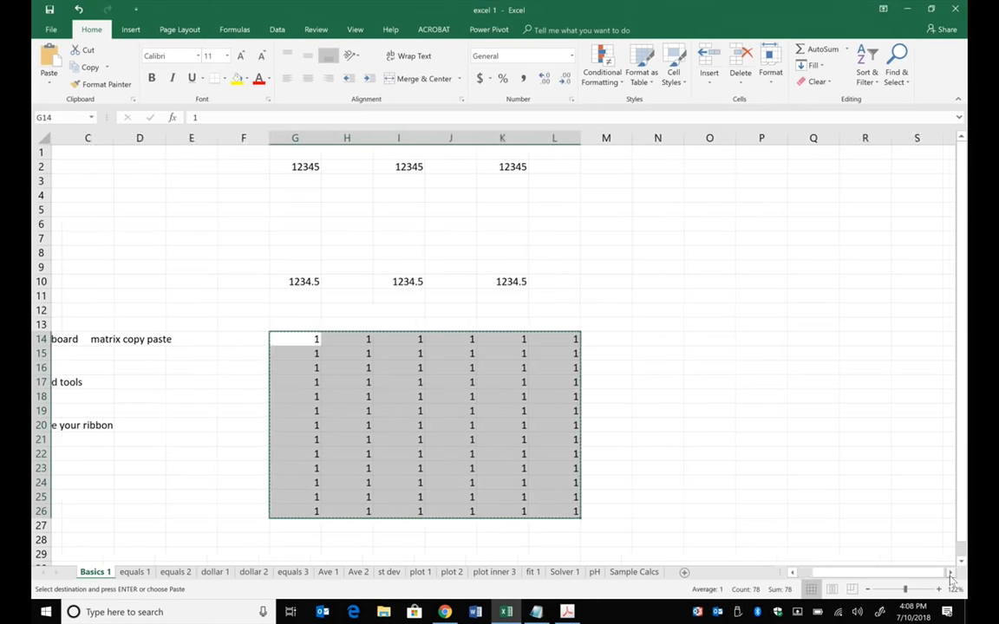
pyautogui.click(649, 339)
pyautogui.rightClick(651, 340)
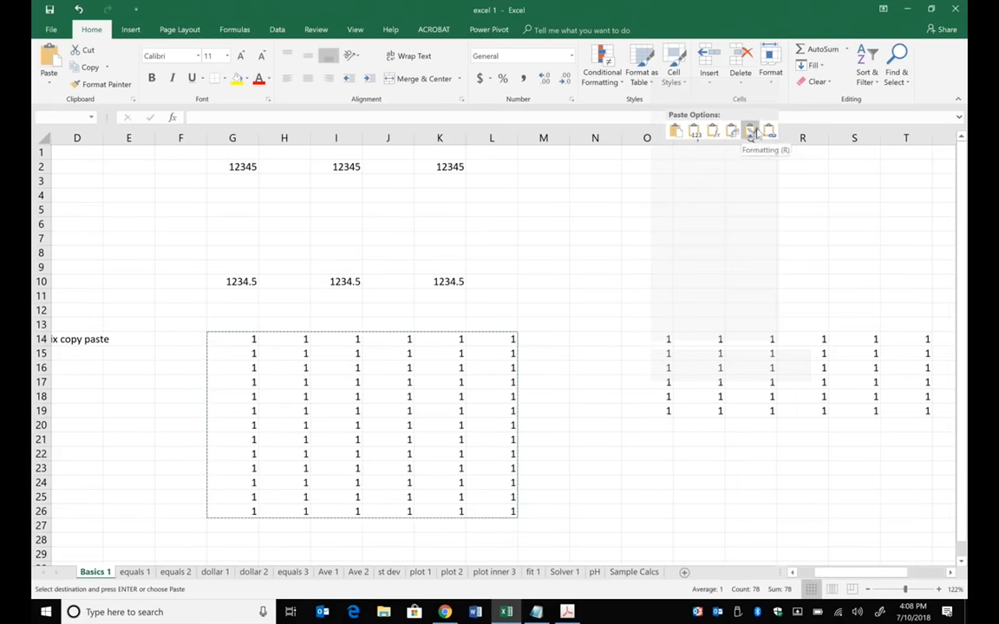
pyautogui.press('Escape')
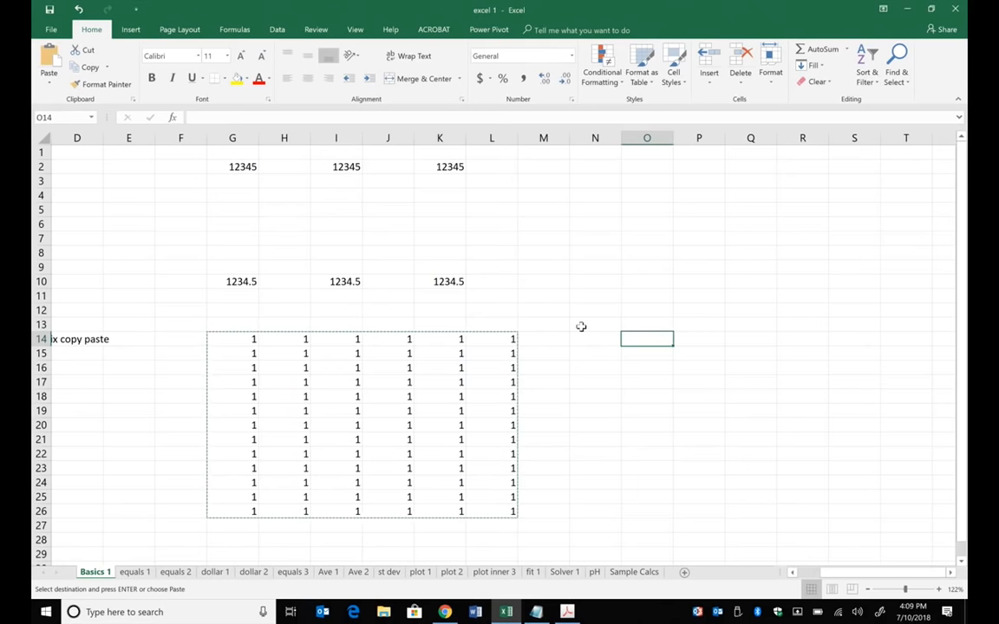
# - Examine the paste options for cell N16 and the full set of Paste variants, leaving the cell empty
pyautogui.click(811, 574)
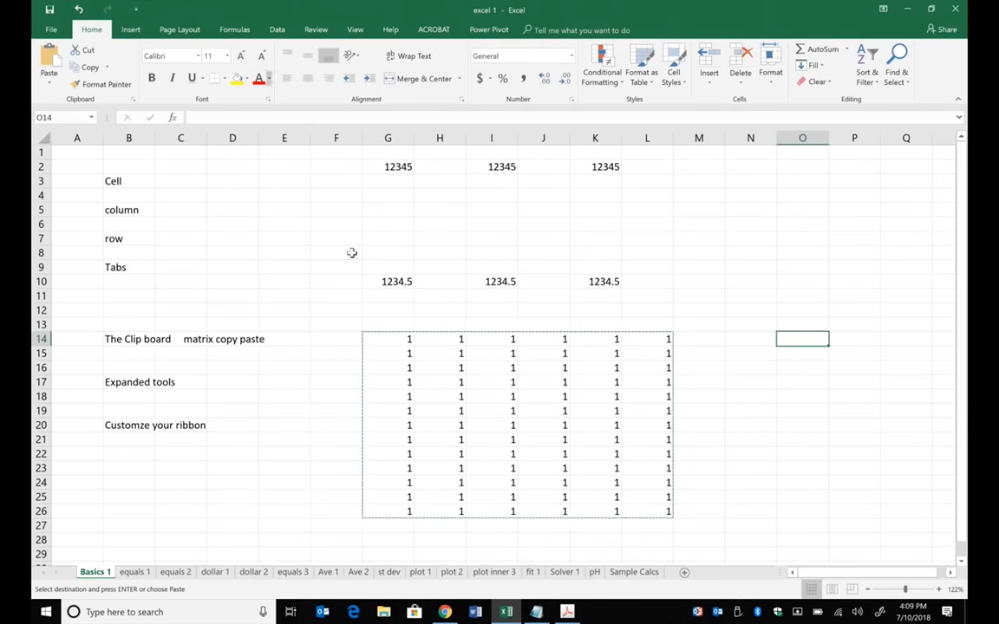
pyautogui.click(733, 379)
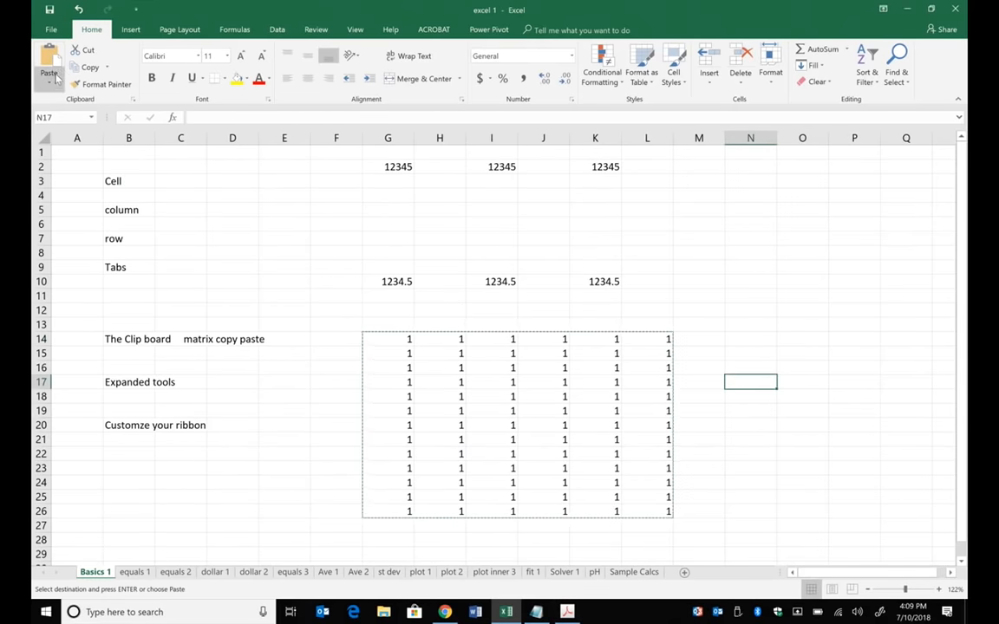
pyautogui.rightClick(745, 369)
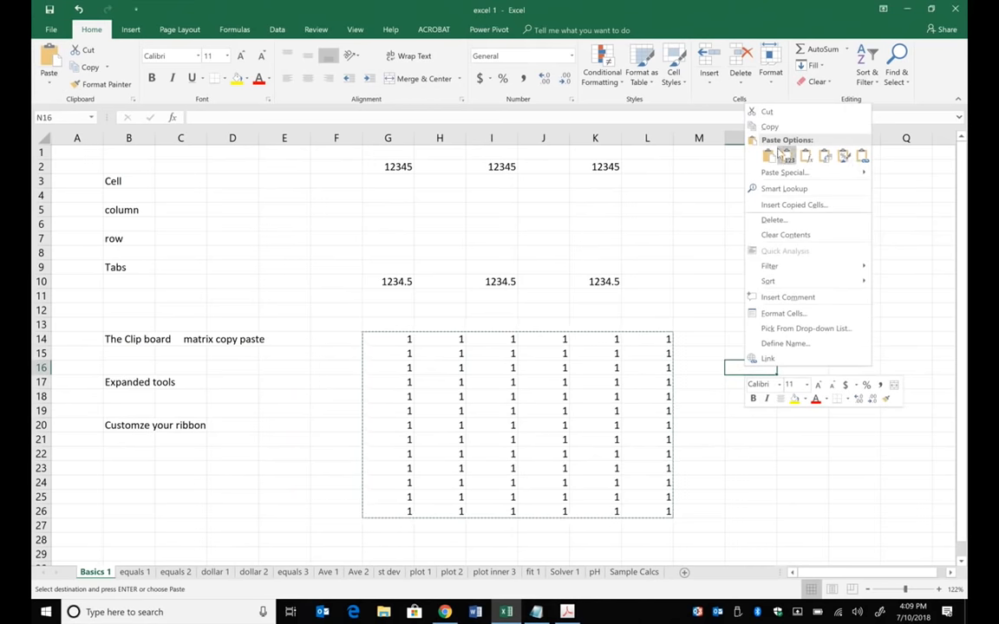
pyautogui.click(49, 75)
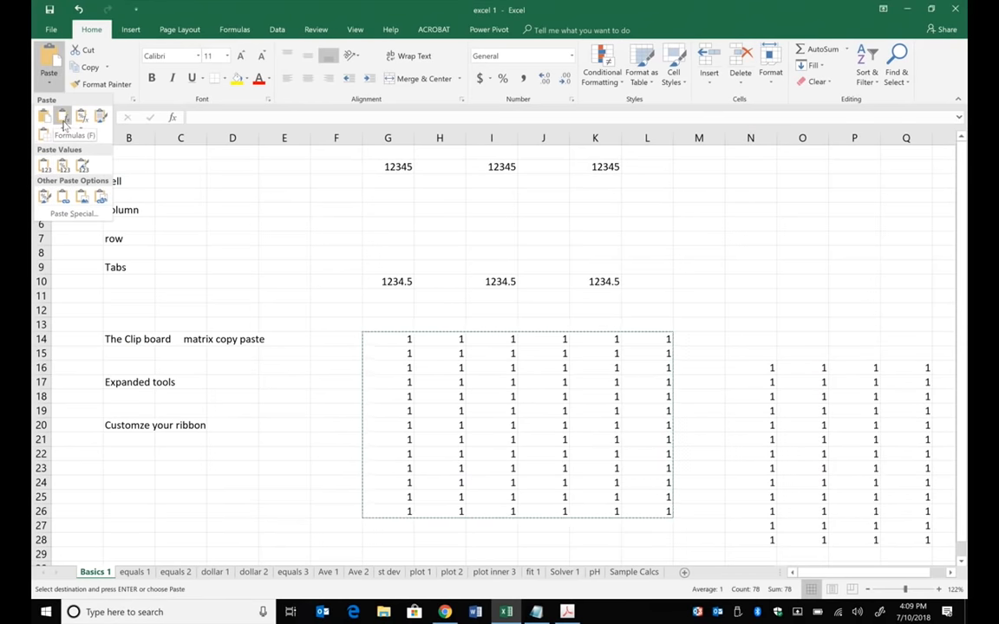
pyautogui.click(270, 213)
pyautogui.click(347, 436)
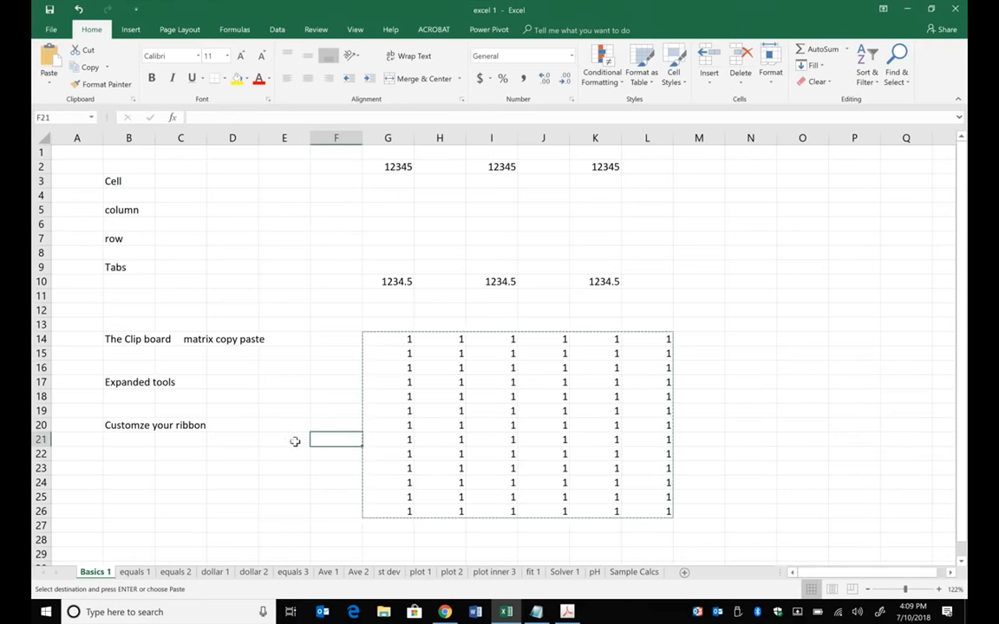
# - Switch the ribbon display between Show Tabs and Show Tabs and Commands twice, ending on Show Tabs and Commands
pyautogui.click(142, 381)
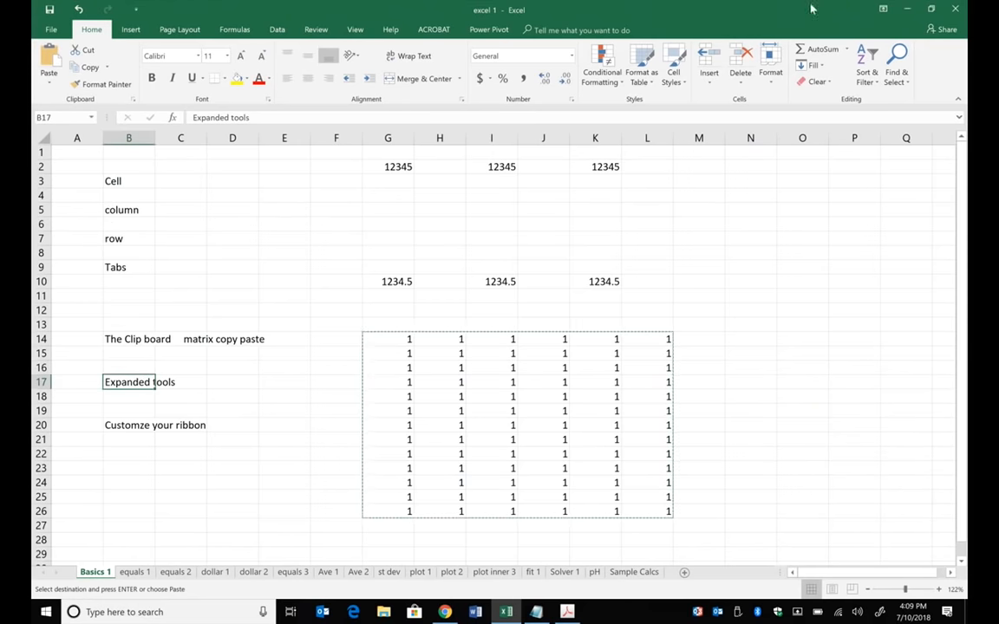
pyautogui.click(888, 10)
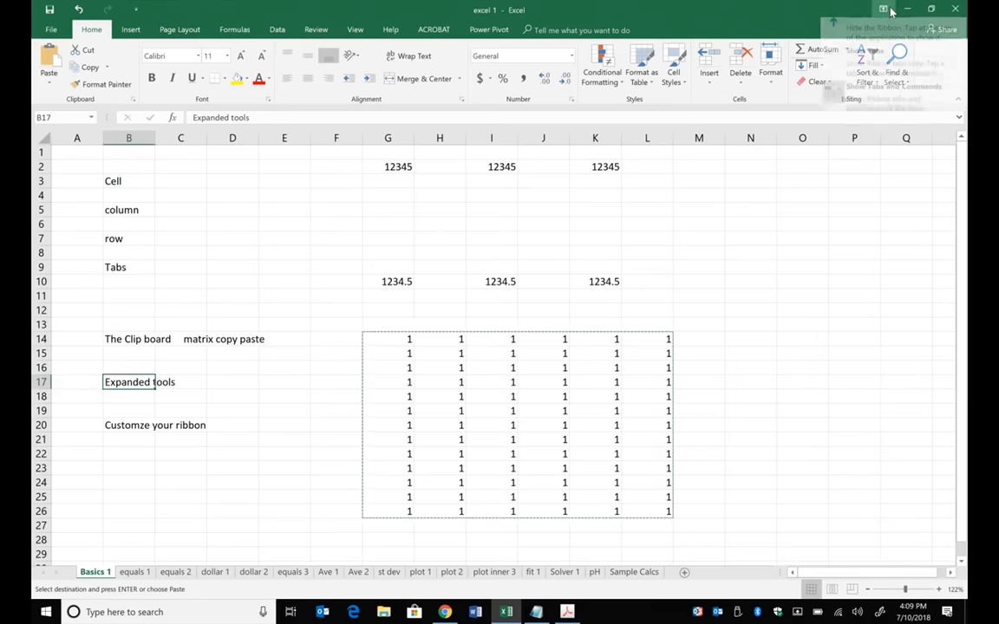
pyautogui.click(887, 56)
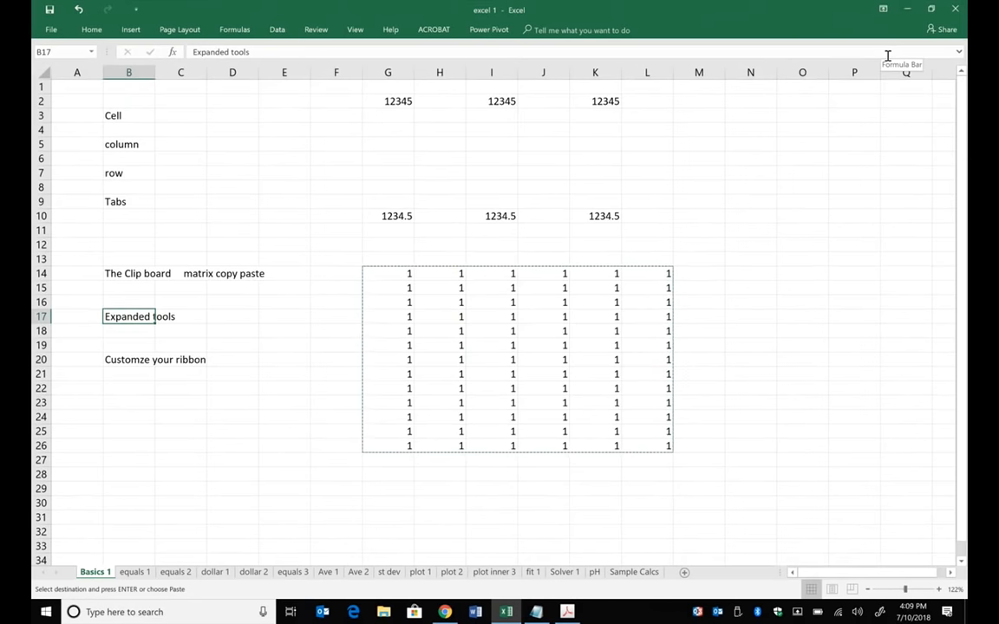
pyautogui.click(882, 8)
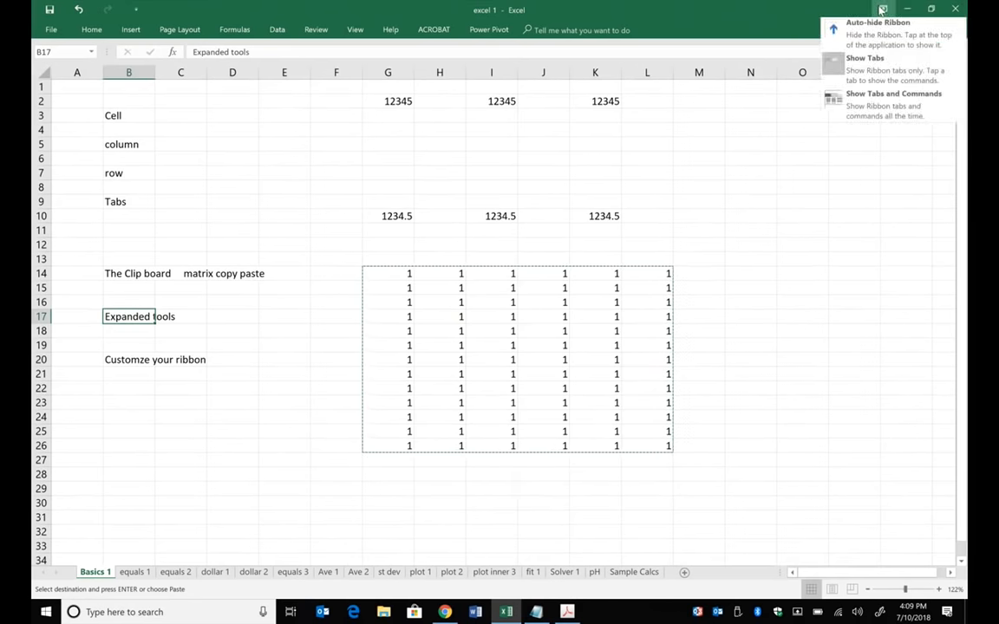
pyautogui.click(883, 121)
pyautogui.click(883, 8)
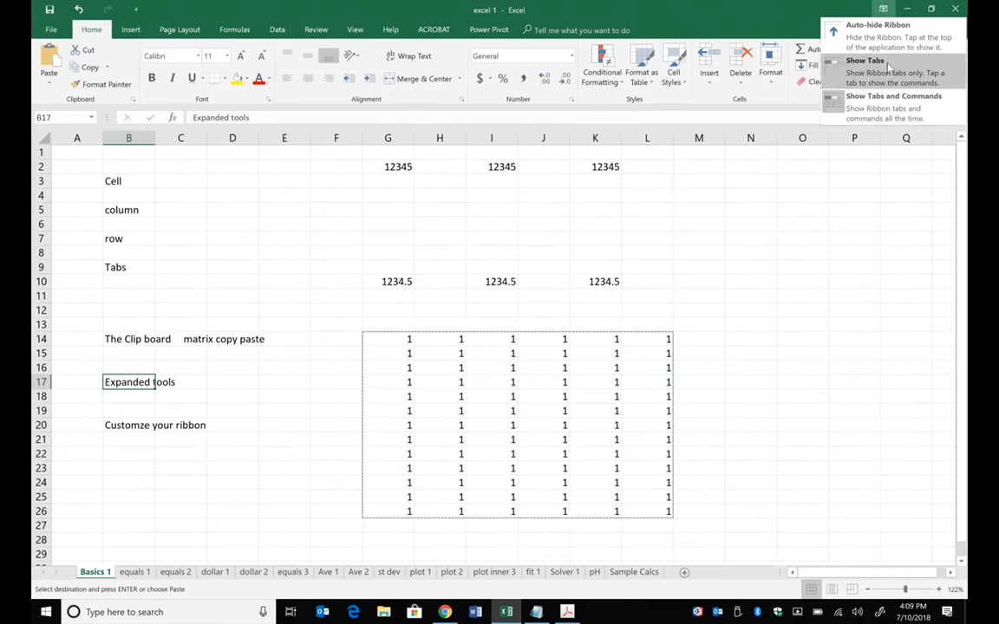
pyautogui.click(887, 67)
pyautogui.click(883, 8)
pyautogui.click(899, 104)
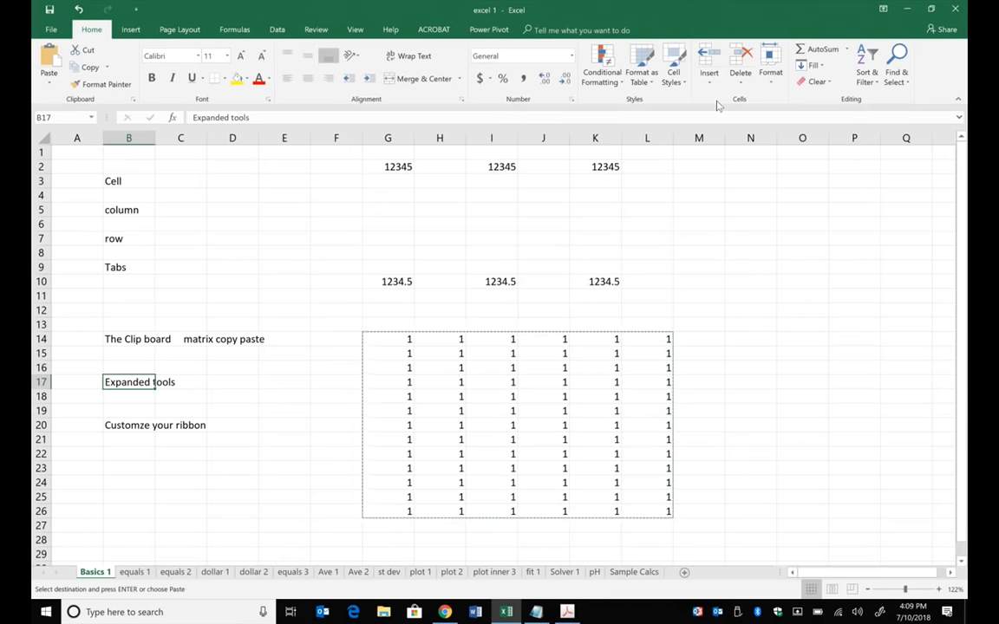
# - Clear the contents of the range F13:M26 on the Basics 1 sheet
pyautogui.click(117, 425)
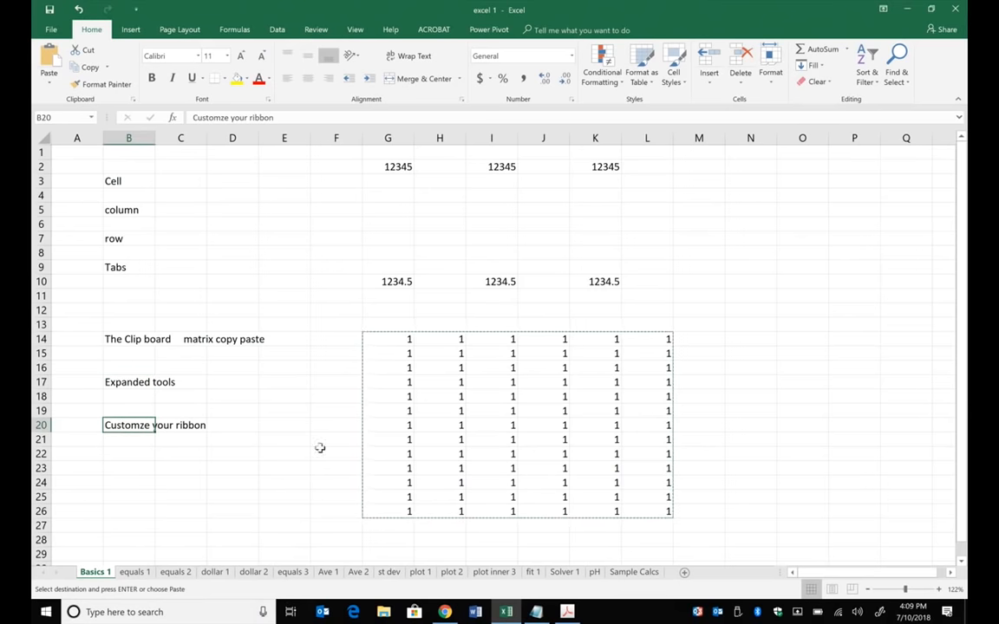
pyautogui.scroll(-2, 314, 304)
pyautogui.scroll(2, 316, 300)
pyautogui.click(411, 165)
pyautogui.click(395, 281)
pyautogui.moveTo(350, 324); pyautogui.dragTo(694, 510)
pyautogui.press('Delete')
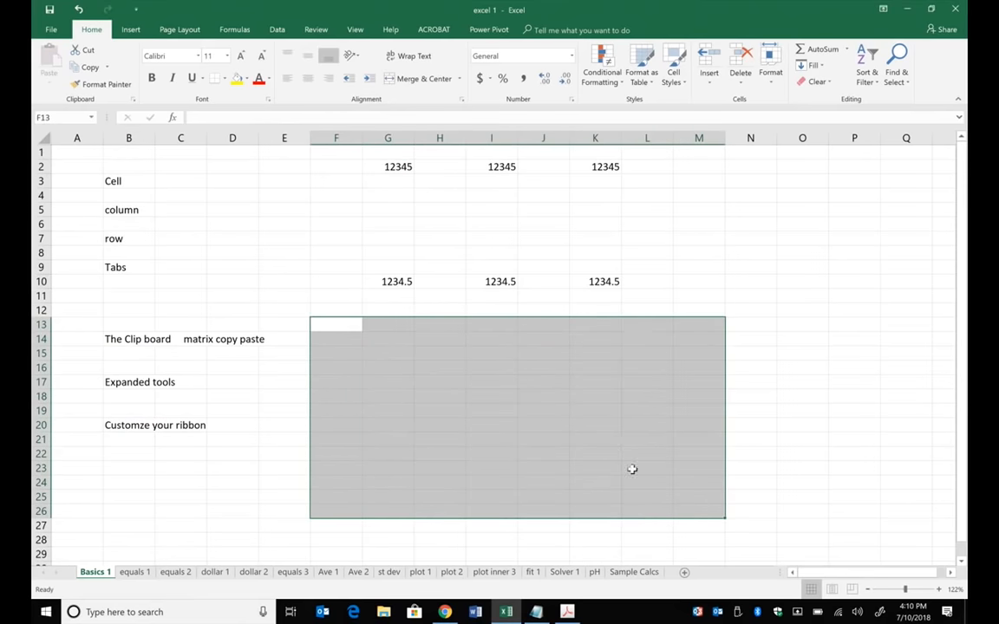
pyautogui.click(756, 293)
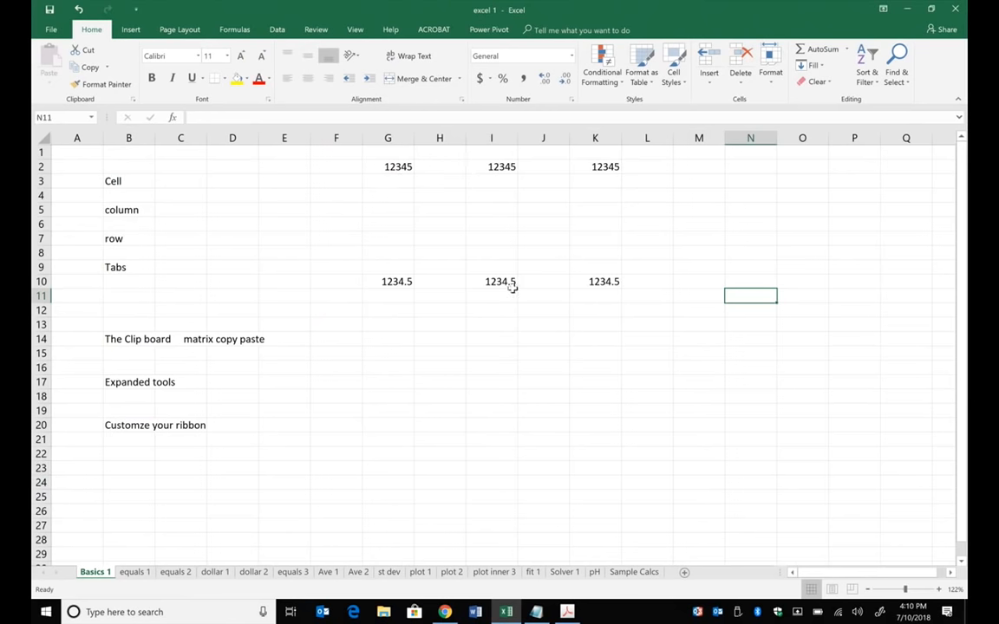
# - View the formatting options for cell G2 and the Format Cells settings for column G, leaving the formatting as is
pyautogui.click(383, 167)
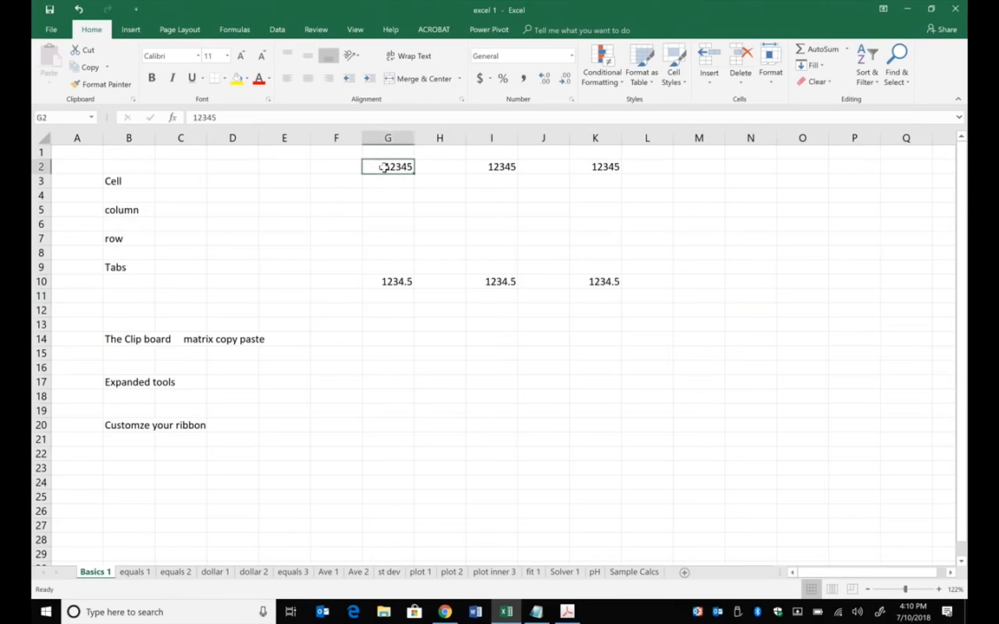
pyautogui.rightClick(384, 167)
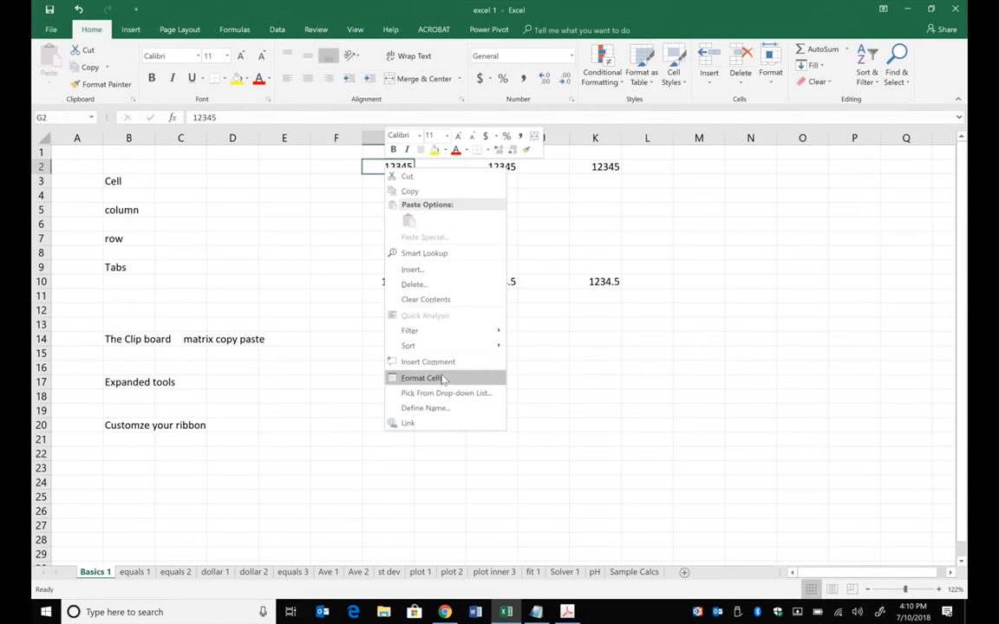
pyautogui.click(371, 138)
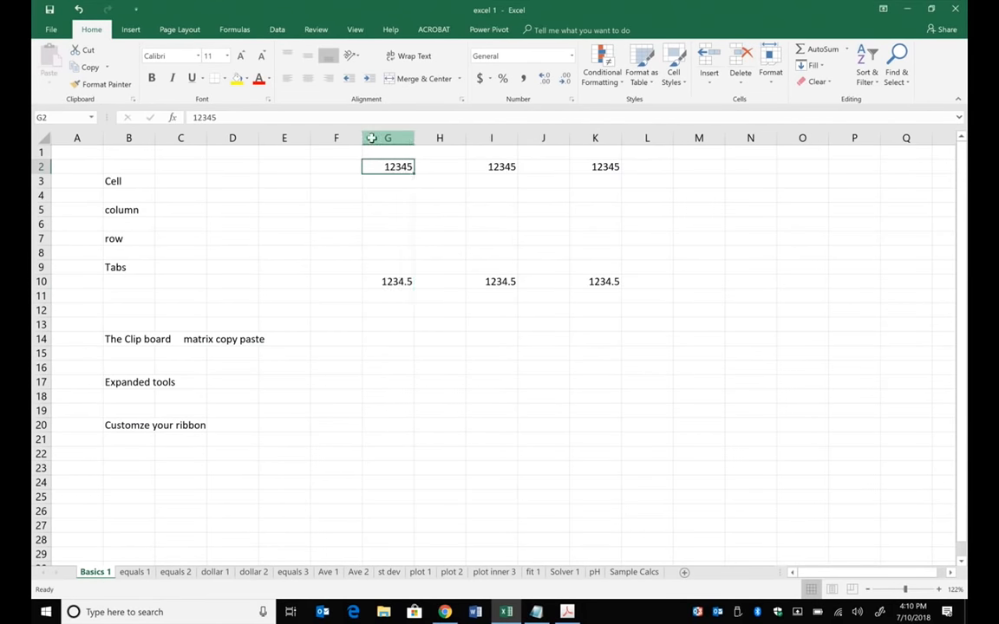
pyautogui.click(371, 139)
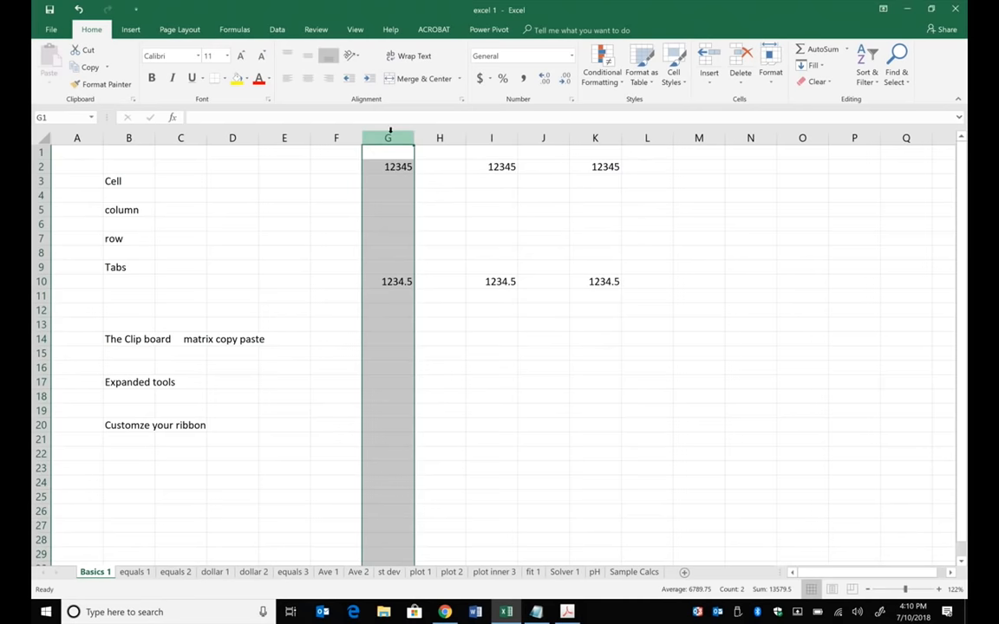
pyautogui.rightClick(390, 130)
pyautogui.press('Escape')
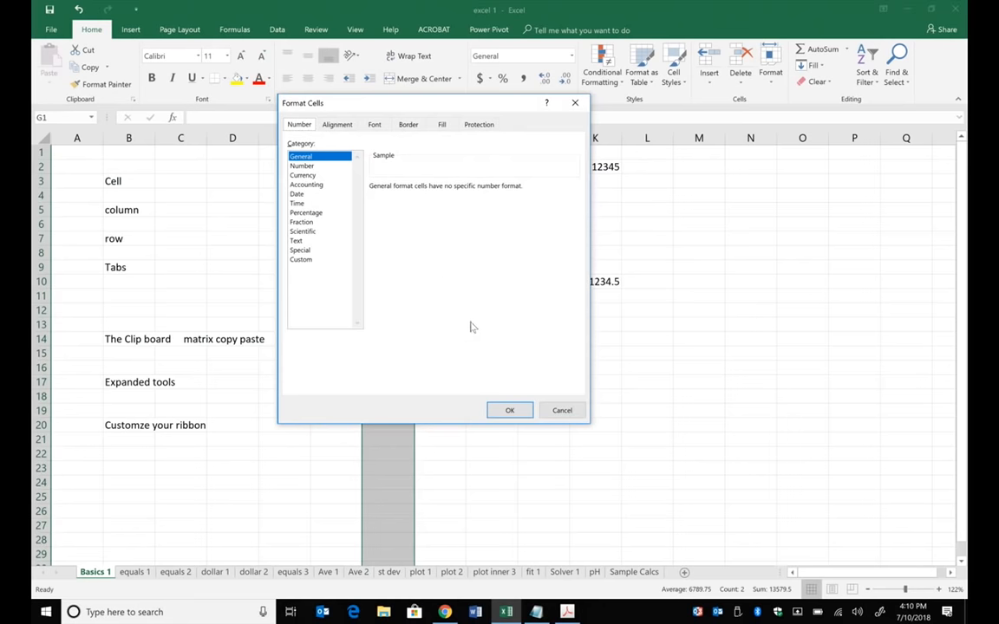
pyautogui.click(565, 411)
# - Examine the Number category settings in Format Cells for column I and close them without applying
pyautogui.click(493, 136)
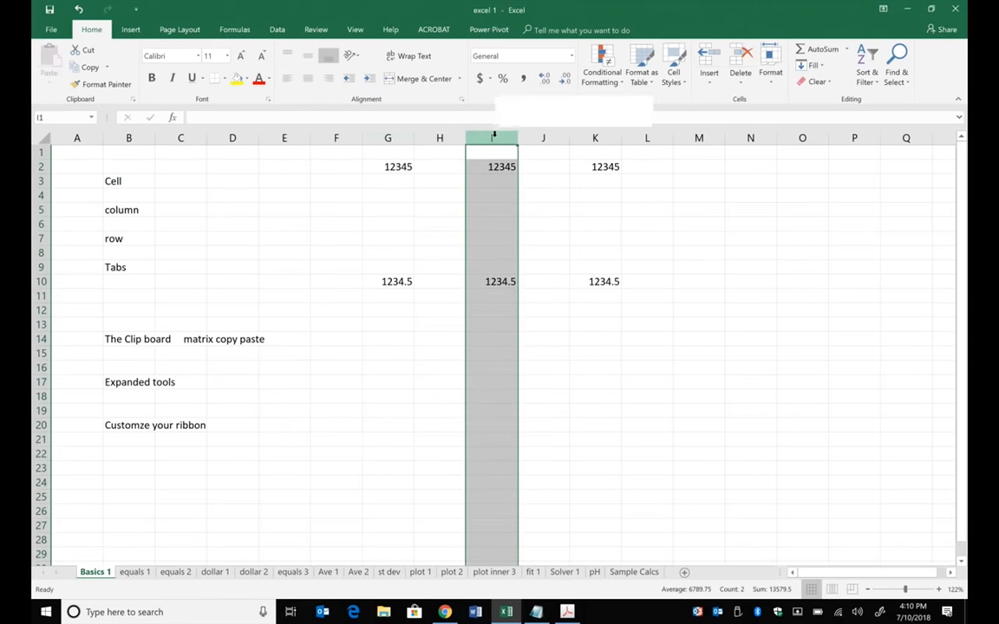
pyautogui.rightClick(494, 137)
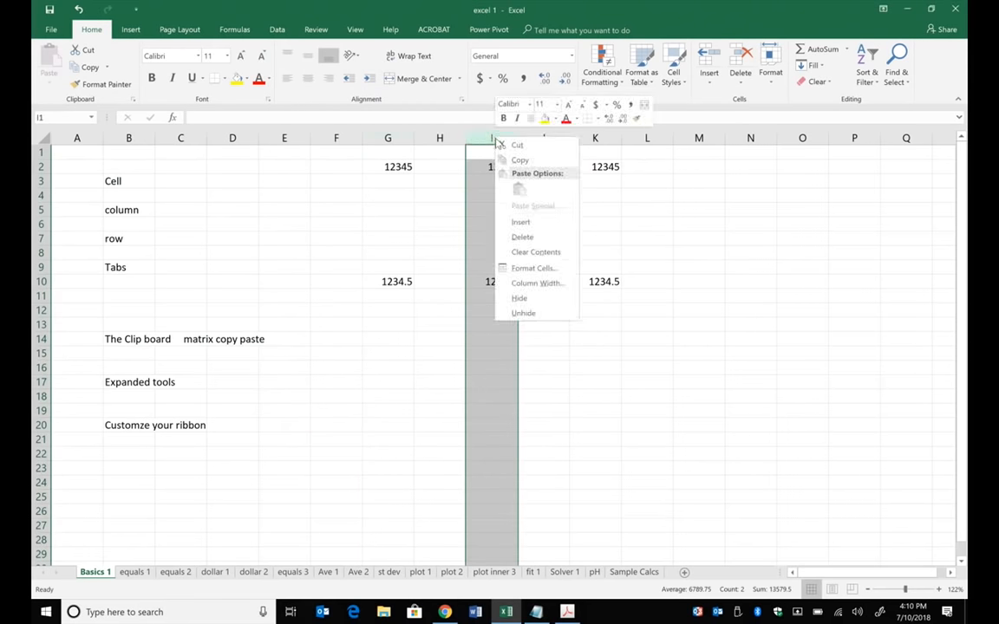
pyautogui.click(532, 268)
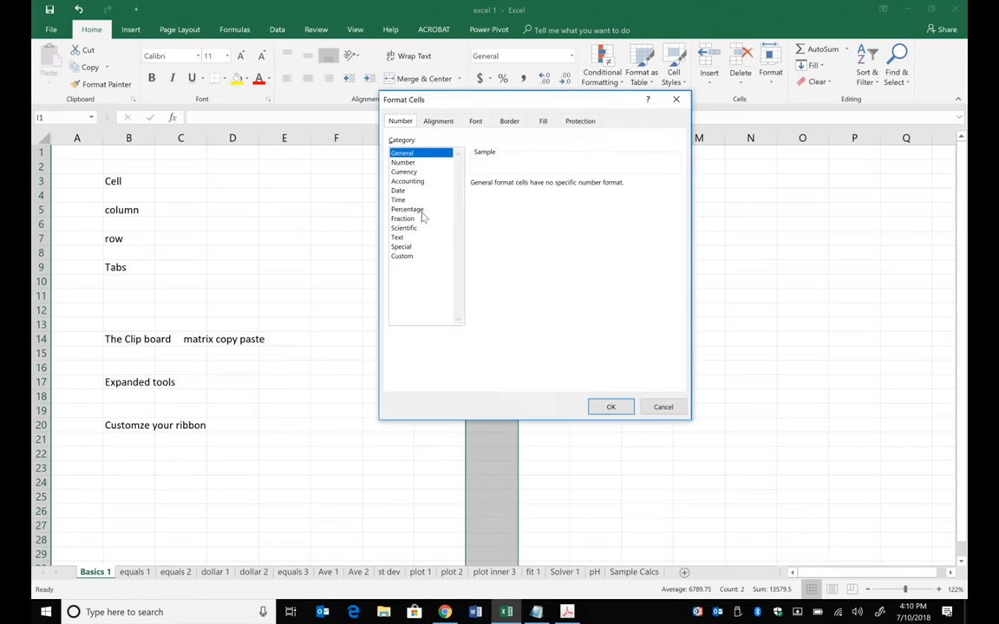
pyautogui.click(402, 162)
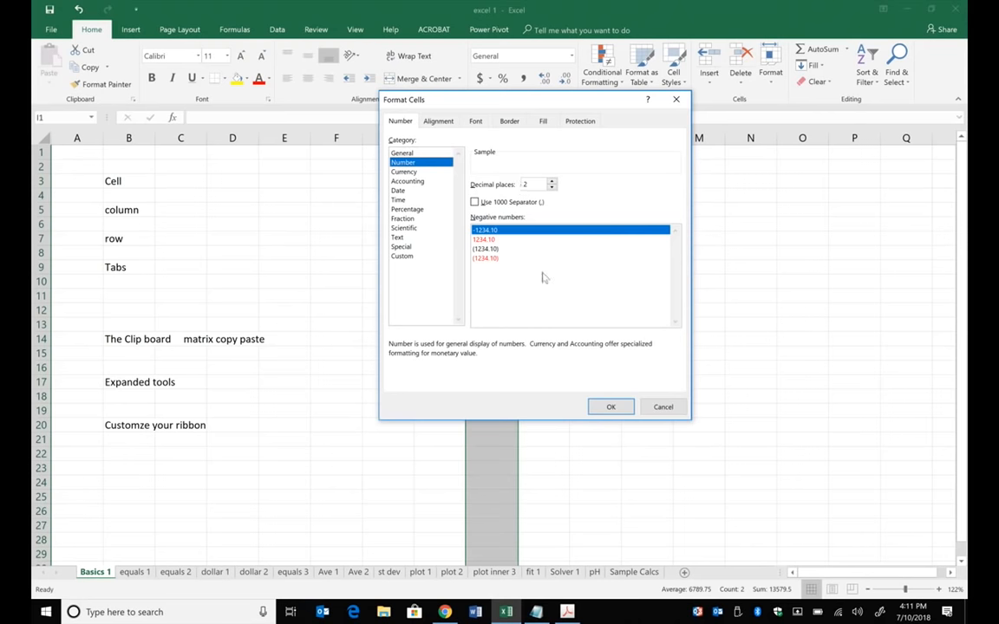
pyautogui.click(662, 407)
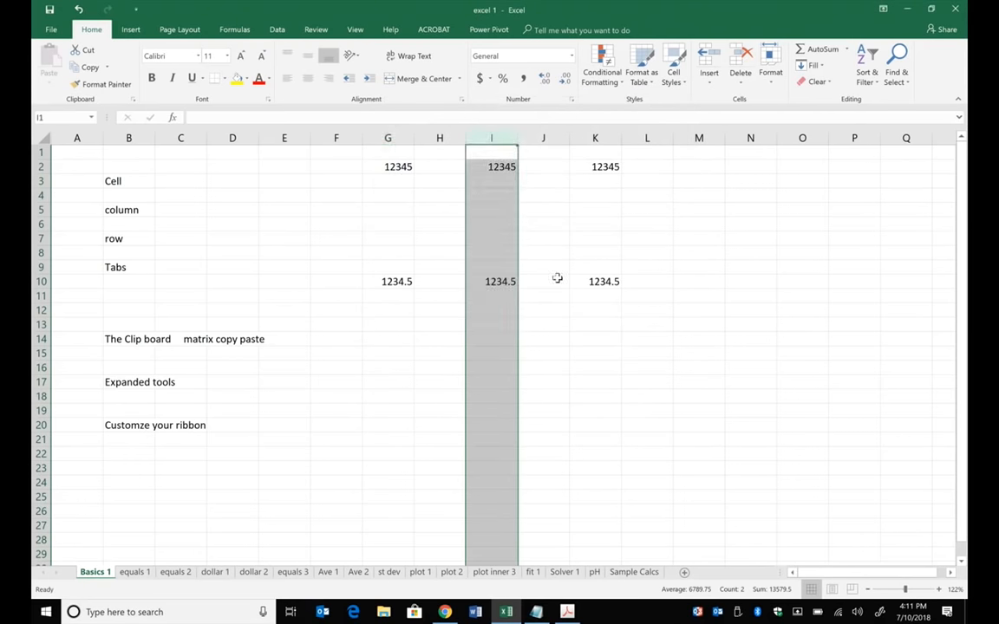
# - Enter 5.0000 in cell G4
pyautogui.click(388, 198)
pyautogui.write('5.')
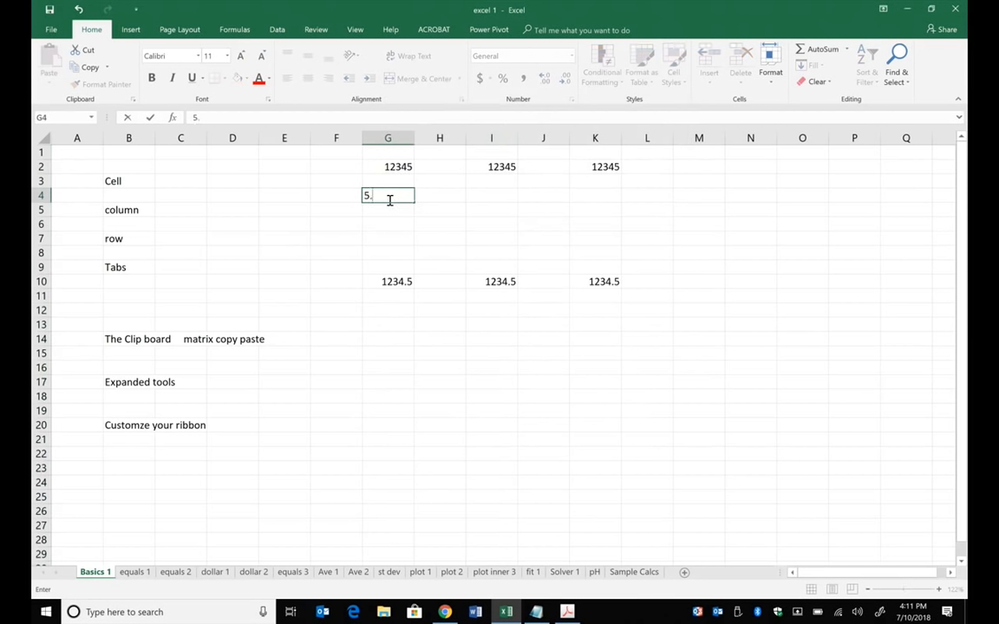
pyautogui.write('0000')
pyautogui.press('Return')
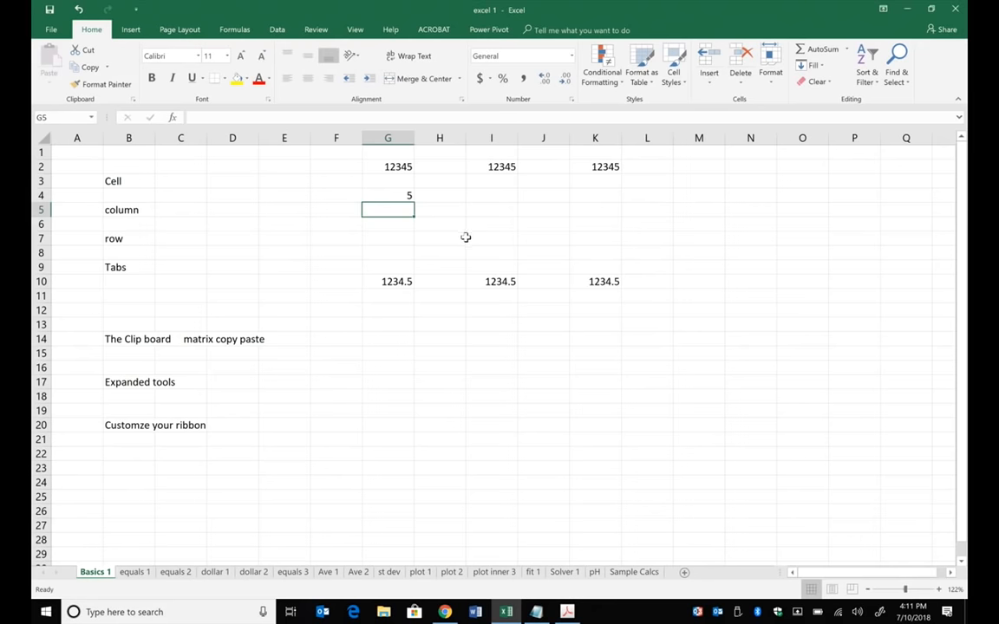
# - Format column I as Number with 4 decimal places
pyautogui.click(503, 138)
pyautogui.rightClick(503, 141)
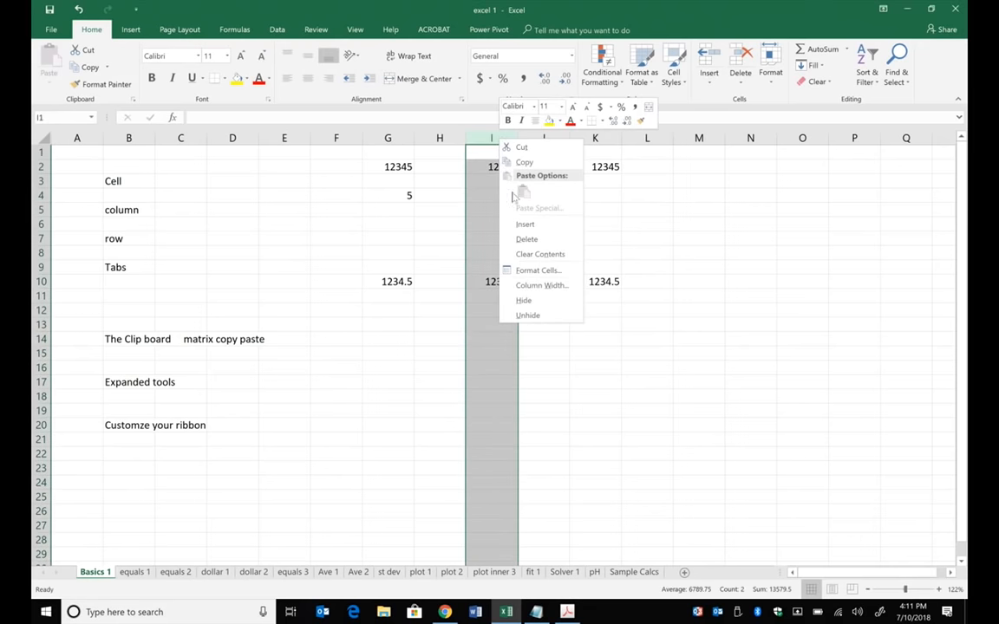
pyautogui.click(548, 272)
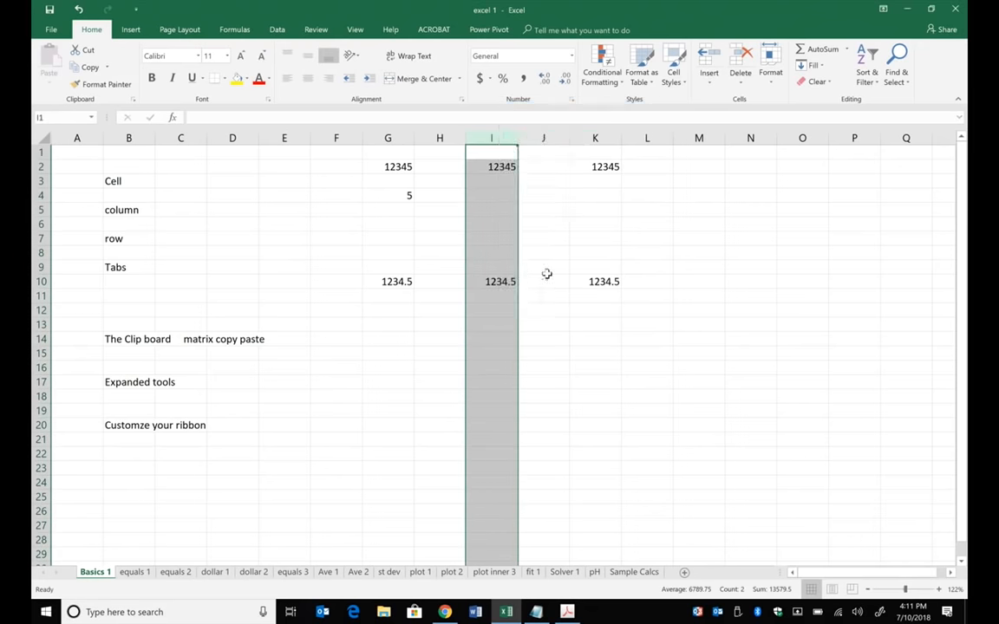
pyautogui.click(417, 172)
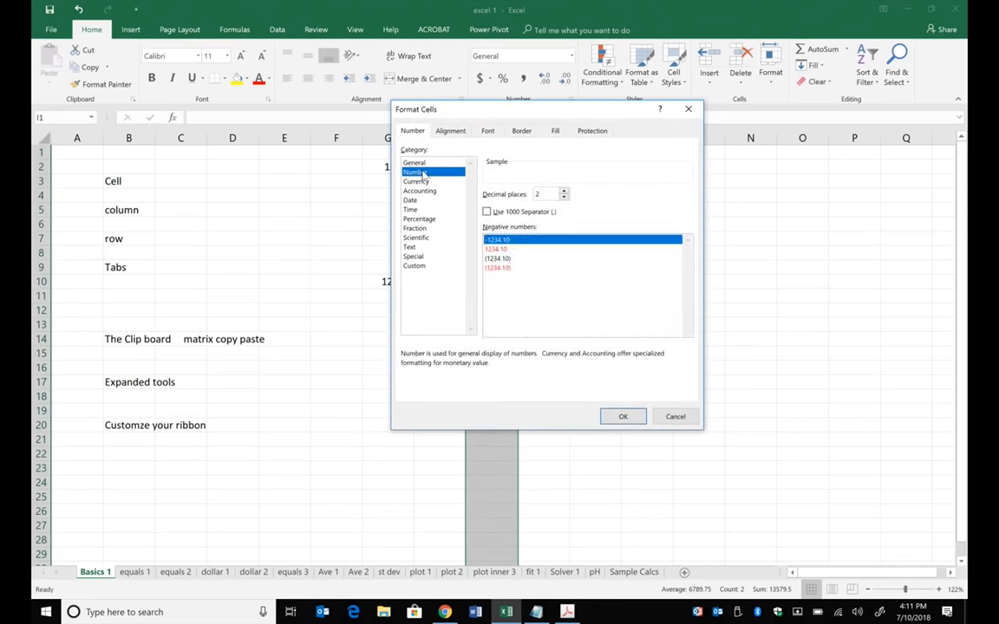
pyautogui.click(563, 190)
pyautogui.click(564, 190)
pyautogui.click(631, 417)
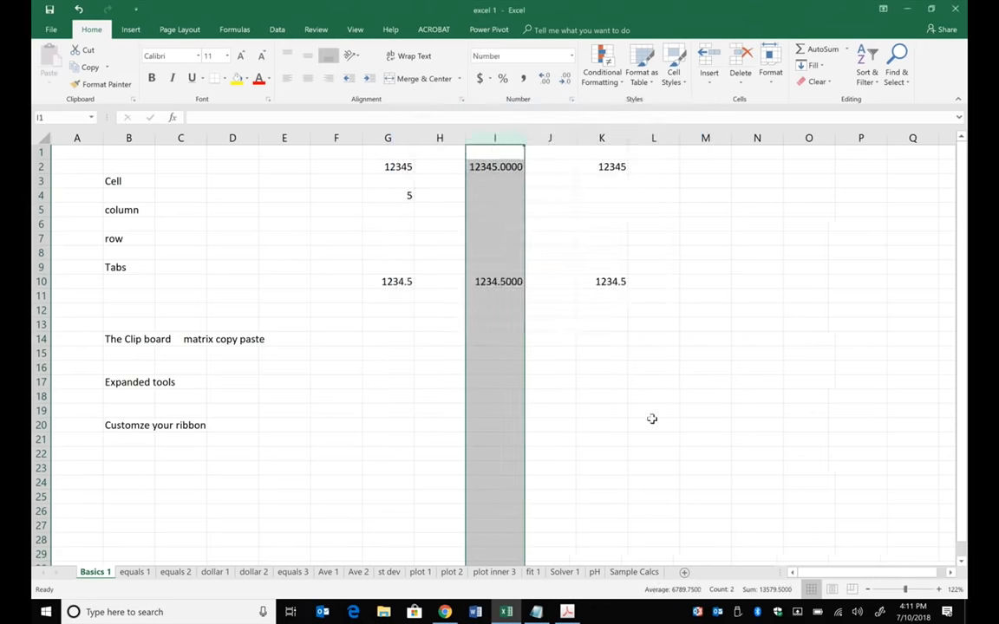
pyautogui.click(653, 420)
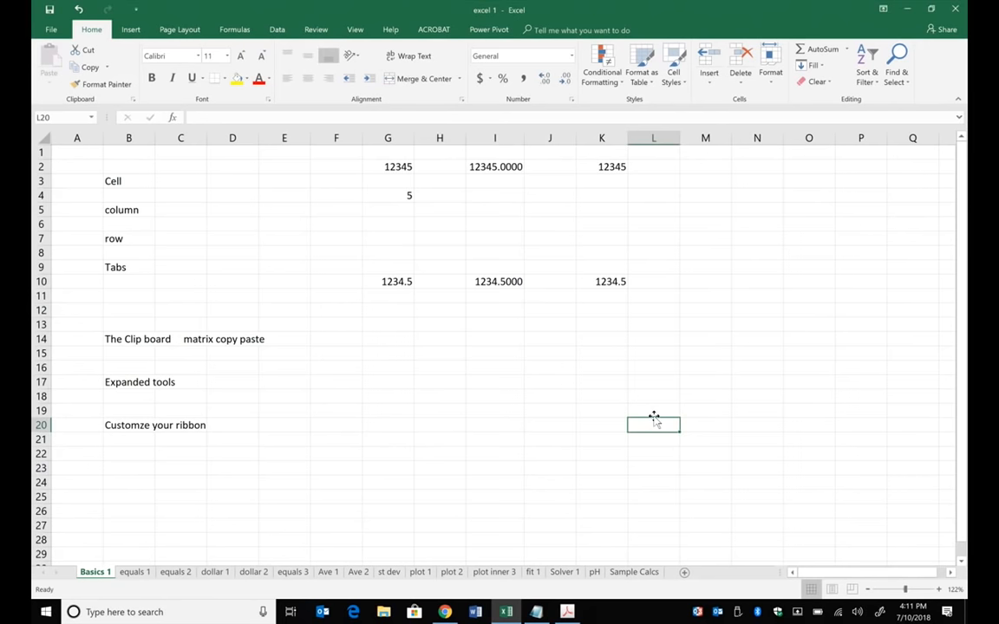
# - Format column K as Scientific with 4 decimal places
pyautogui.click(612, 138)
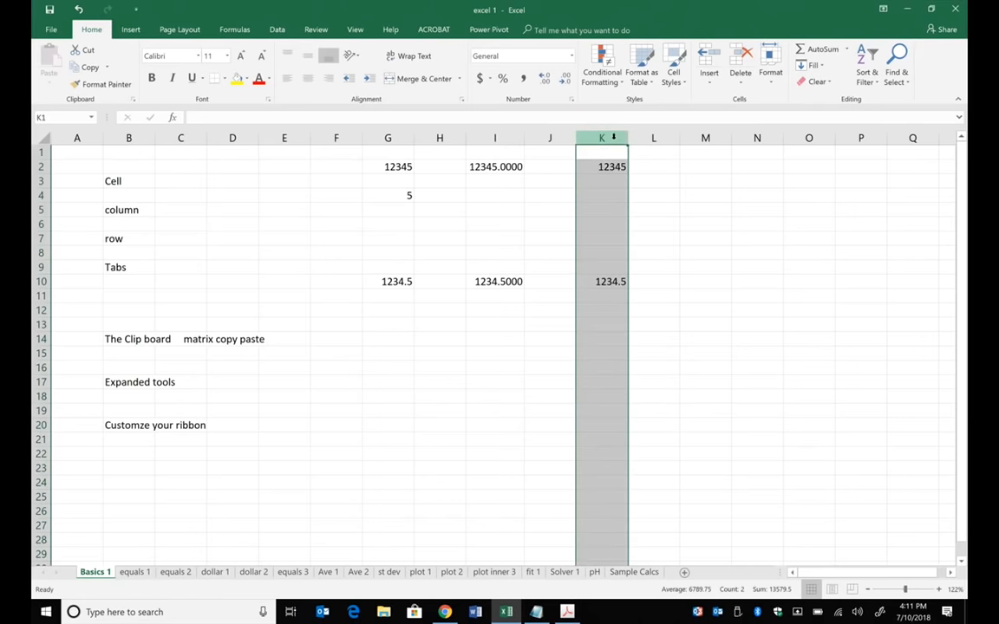
pyautogui.rightClick(612, 138)
pyautogui.click(656, 273)
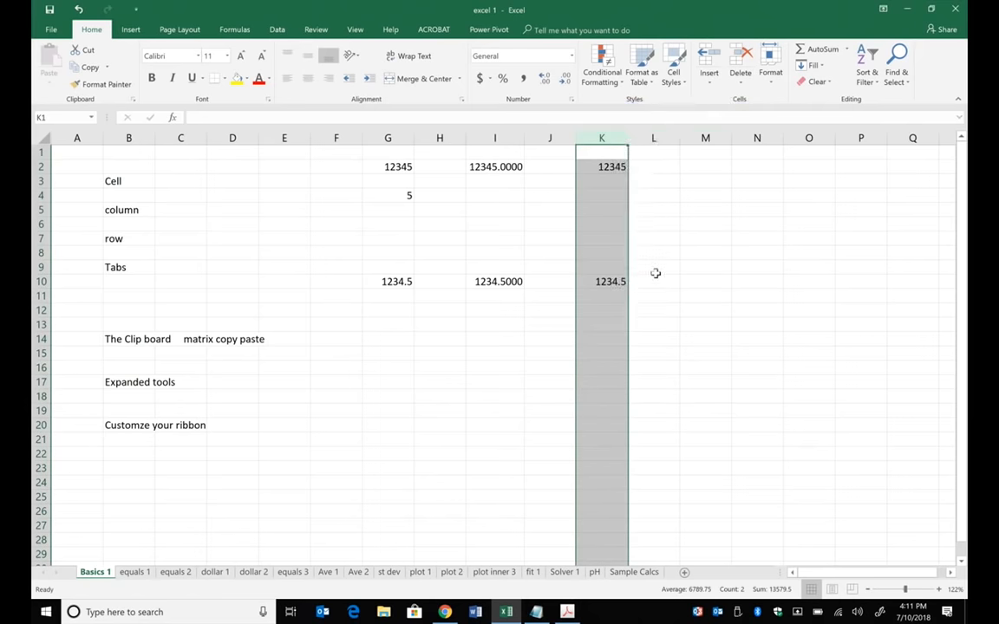
pyautogui.click(525, 239)
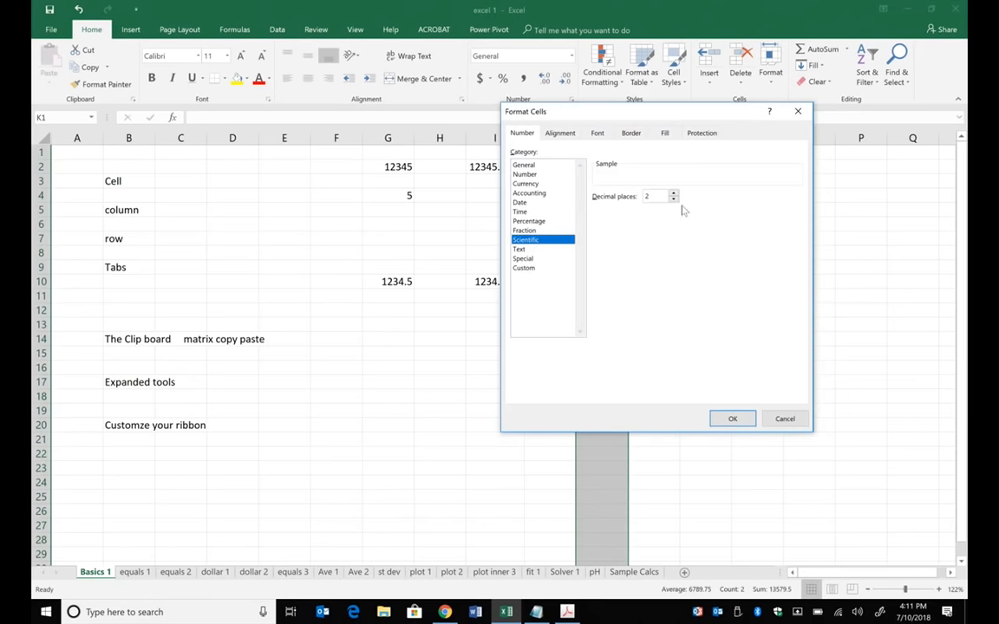
pyautogui.click(674, 193)
pyautogui.click(674, 193)
pyautogui.click(733, 419)
pyautogui.click(755, 338)
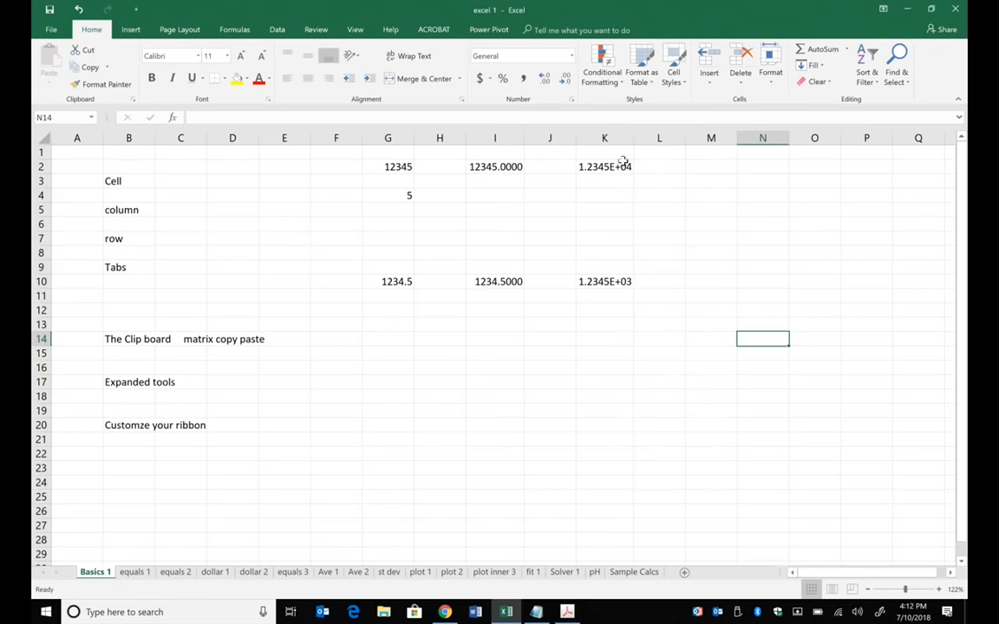
# - Reduce column K's Scientific format to 2 decimal places
pyautogui.rightClick(604, 138)
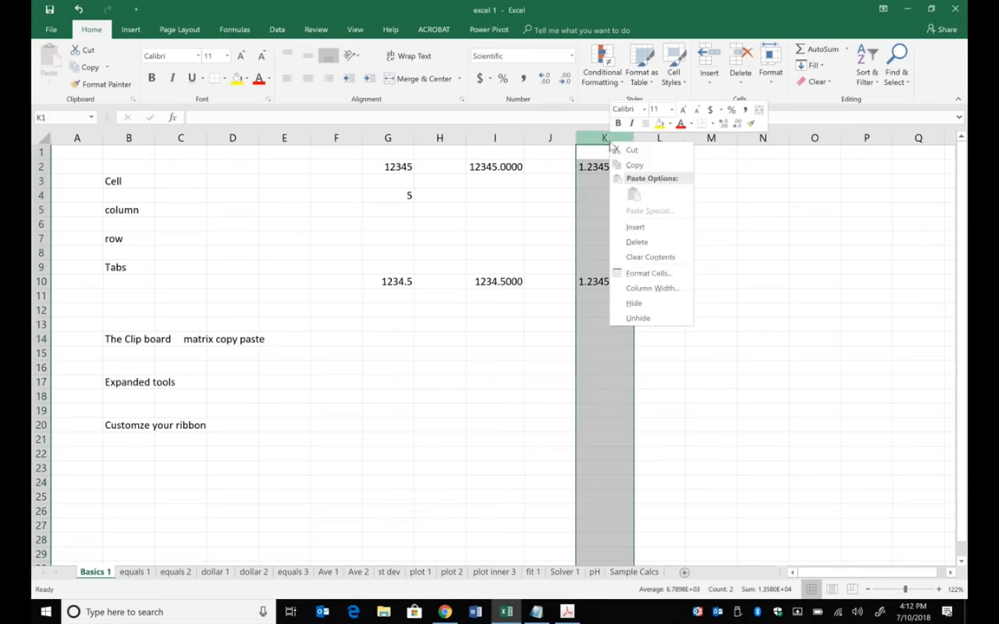
pyautogui.click(645, 273)
pyautogui.click(666, 193)
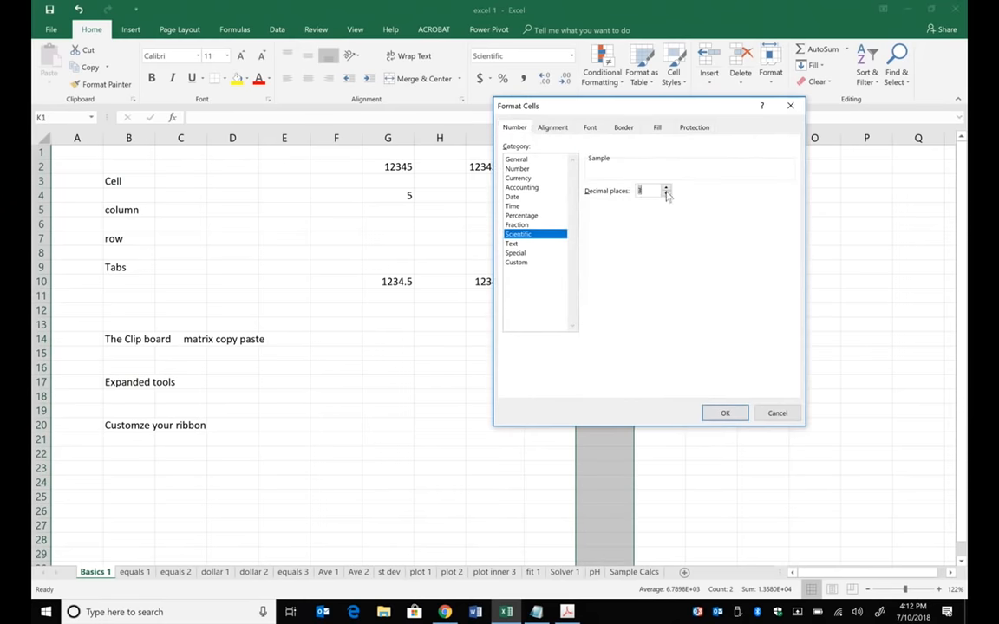
pyautogui.click(666, 193)
pyautogui.click(724, 412)
pyautogui.click(737, 342)
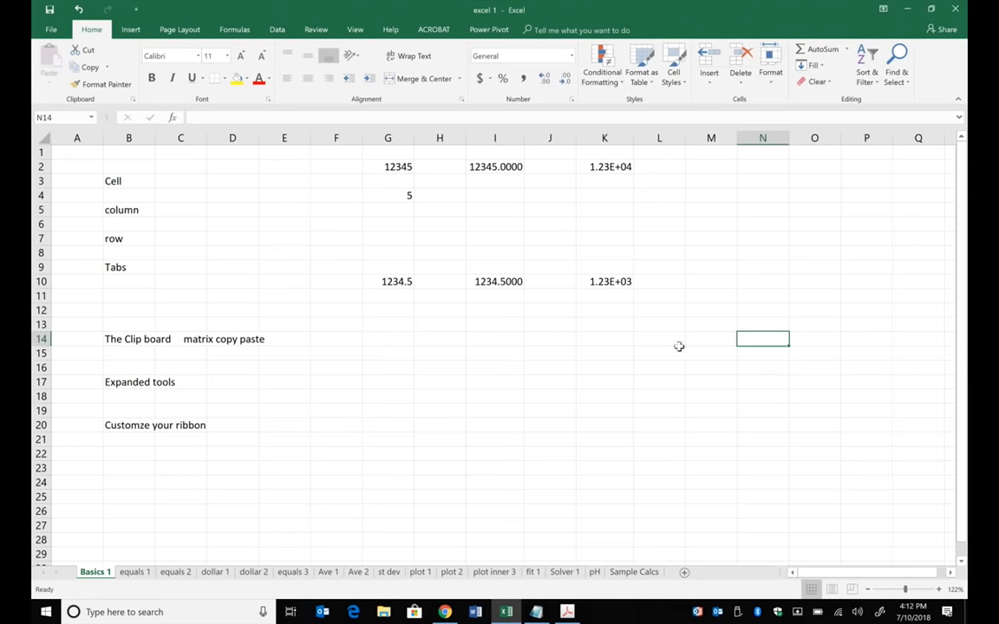
# - Check the stored value of cell K10 and switch to the equals 1 sheet
pyautogui.click(625, 297)
pyautogui.click(620, 281)
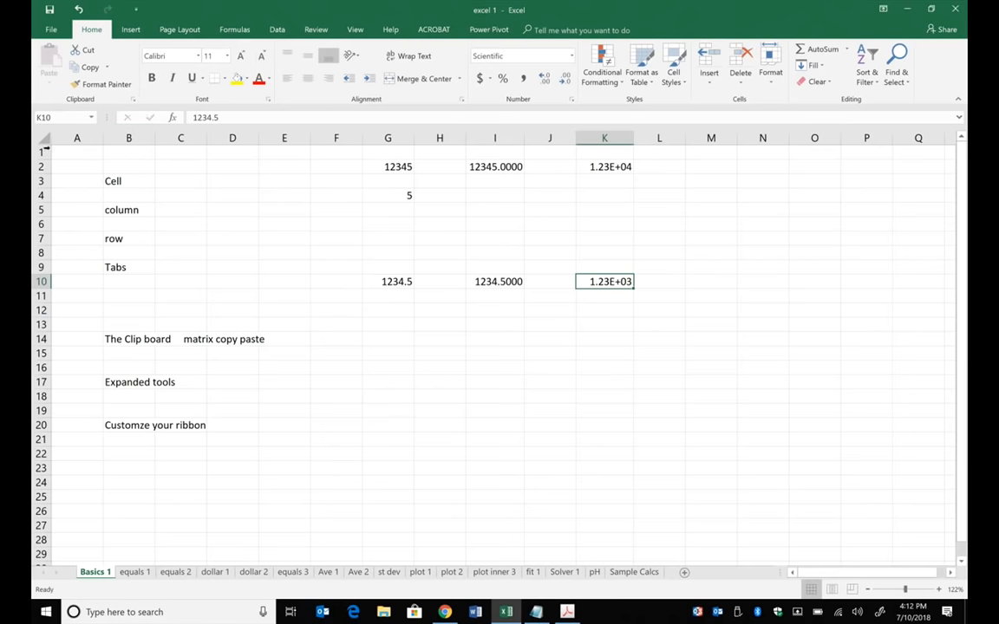
pyautogui.click(136, 573)
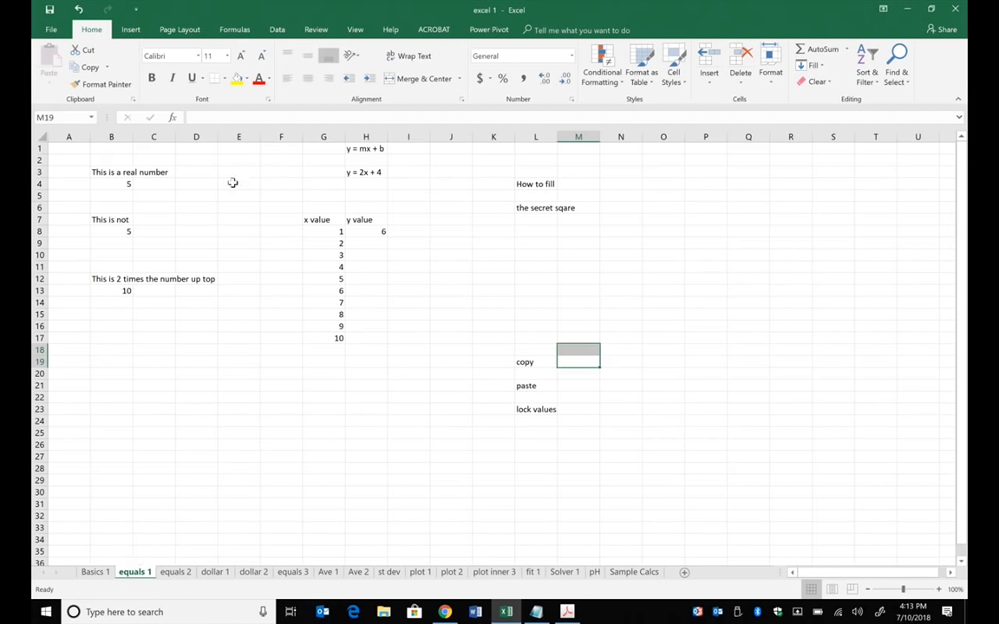
# - Compare the contents of cells B4 and B8, and set cell B4 to 3
pyautogui.click(116, 183)
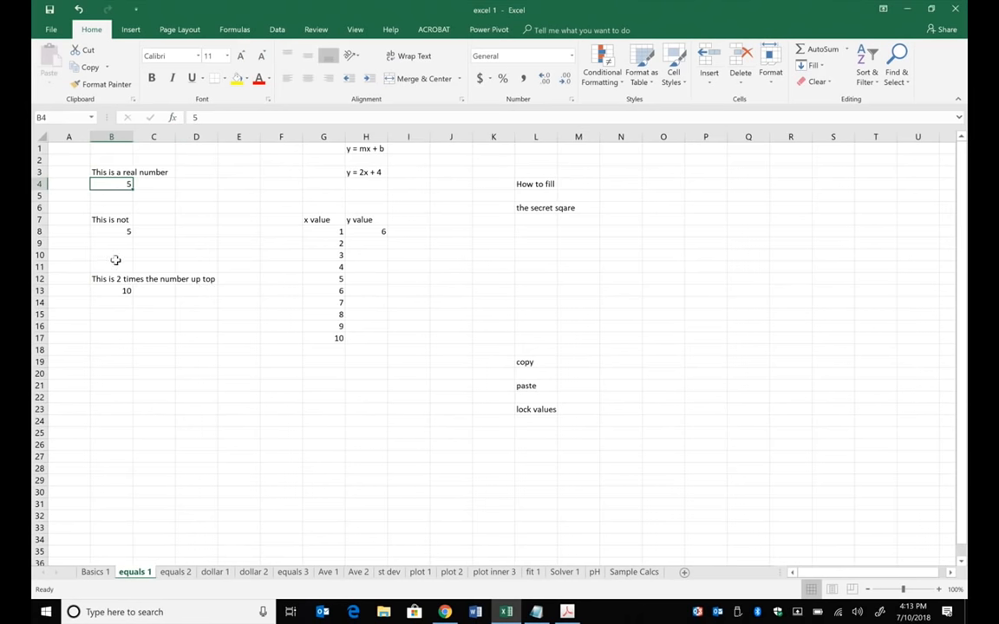
pyautogui.click(264, 315)
pyautogui.click(107, 232)
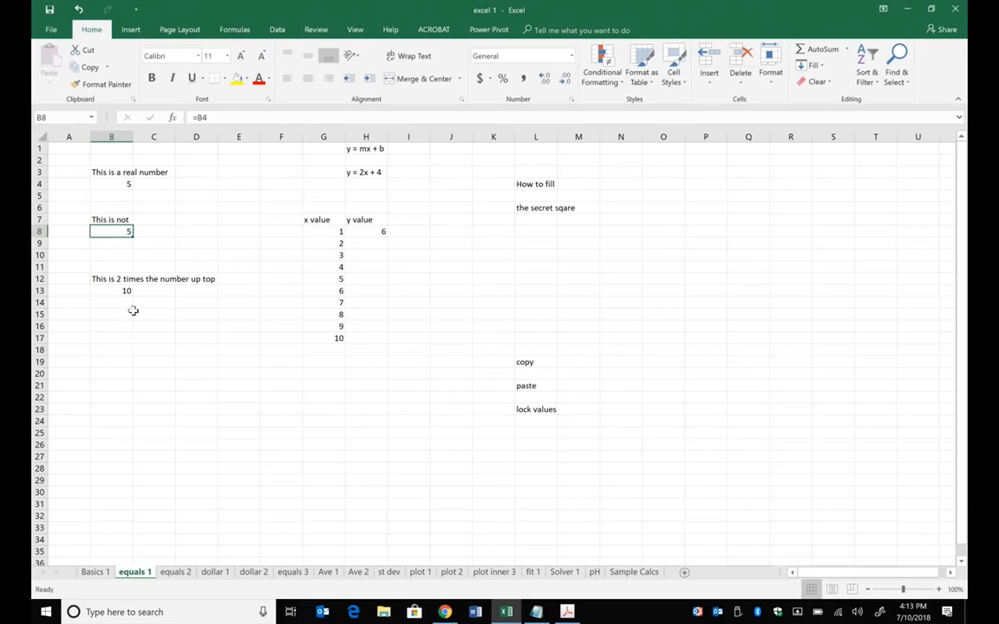
pyautogui.click(125, 183)
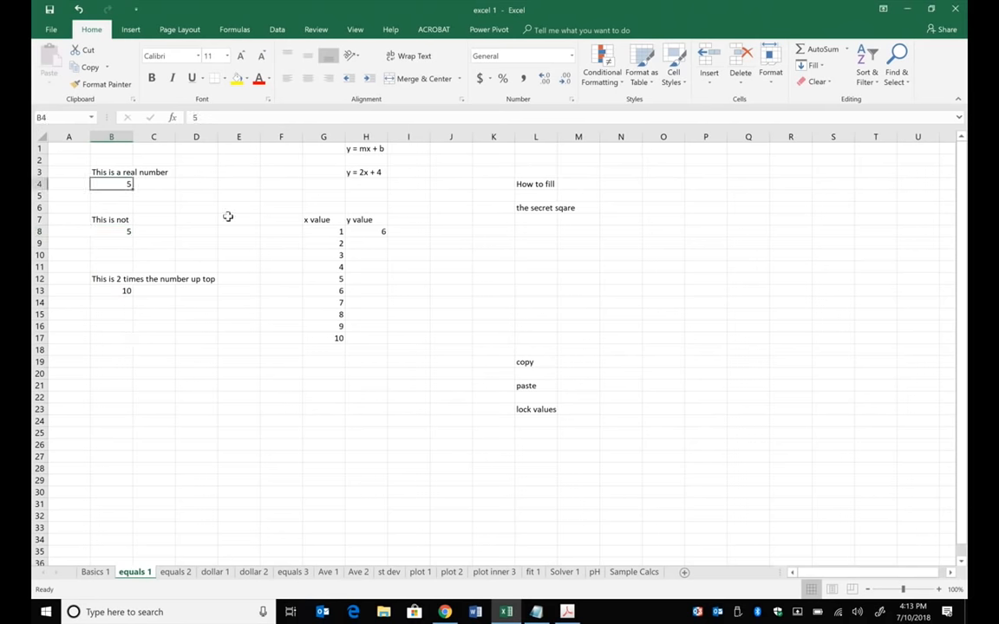
pyautogui.write('3')
pyautogui.press('Return')
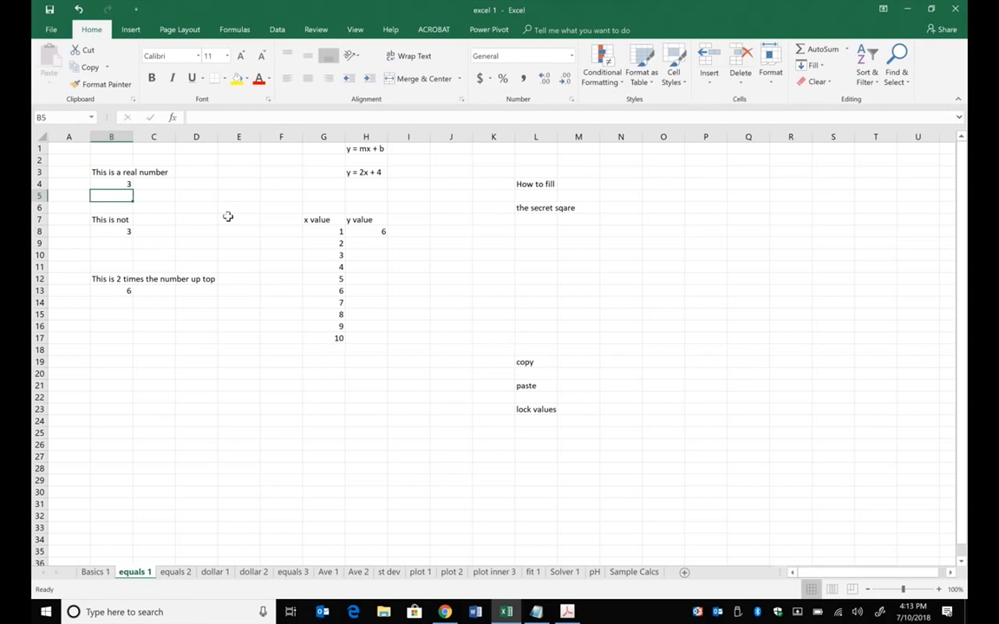
# - Check how cell B8 refers to cell B4 by inspecting the contents of both cells
pyautogui.click(124, 231)
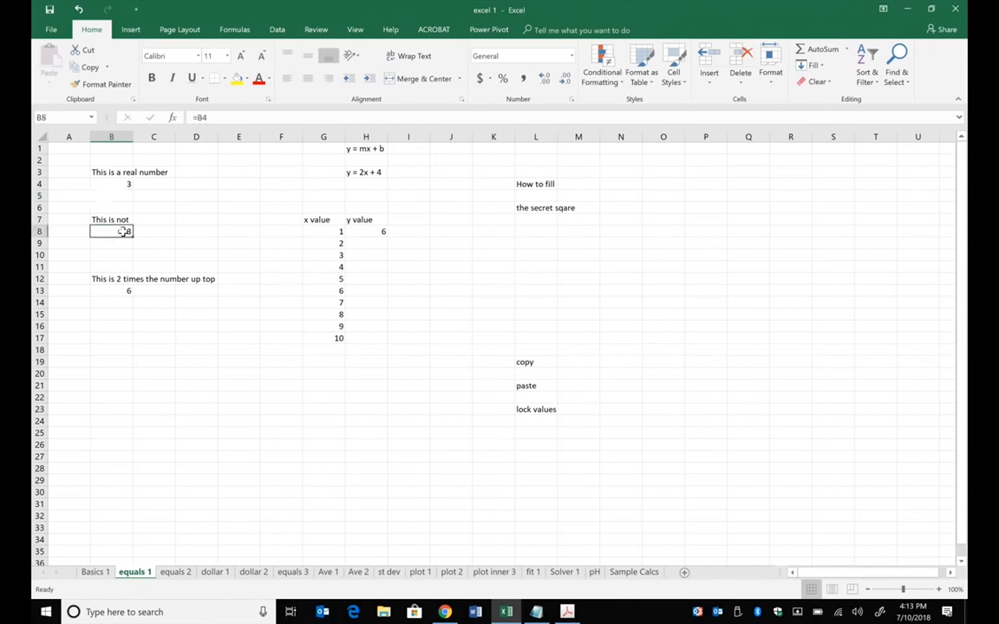
pyautogui.click(123, 183)
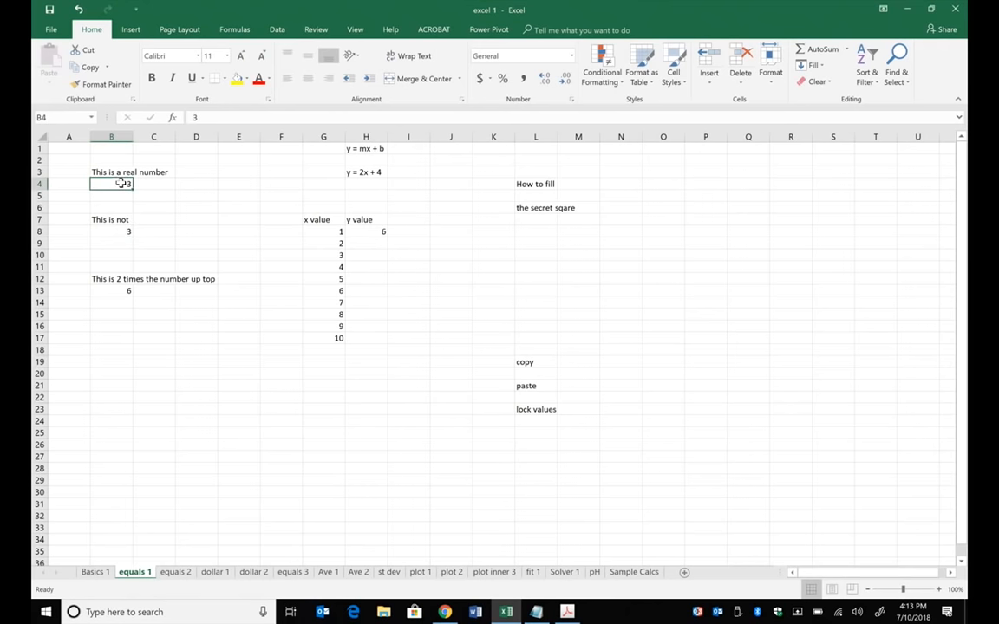
pyautogui.click(125, 232)
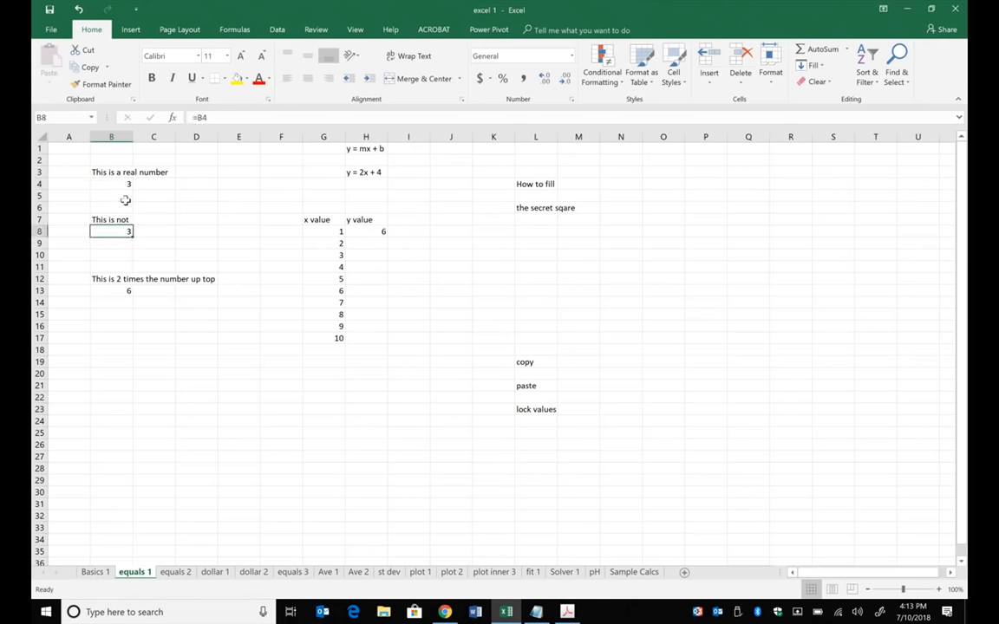
# - Try adding a reference to F11 and the text jtydktfkjhgli to B8's formula, and cancel the edit
pyautogui.click(217, 116)
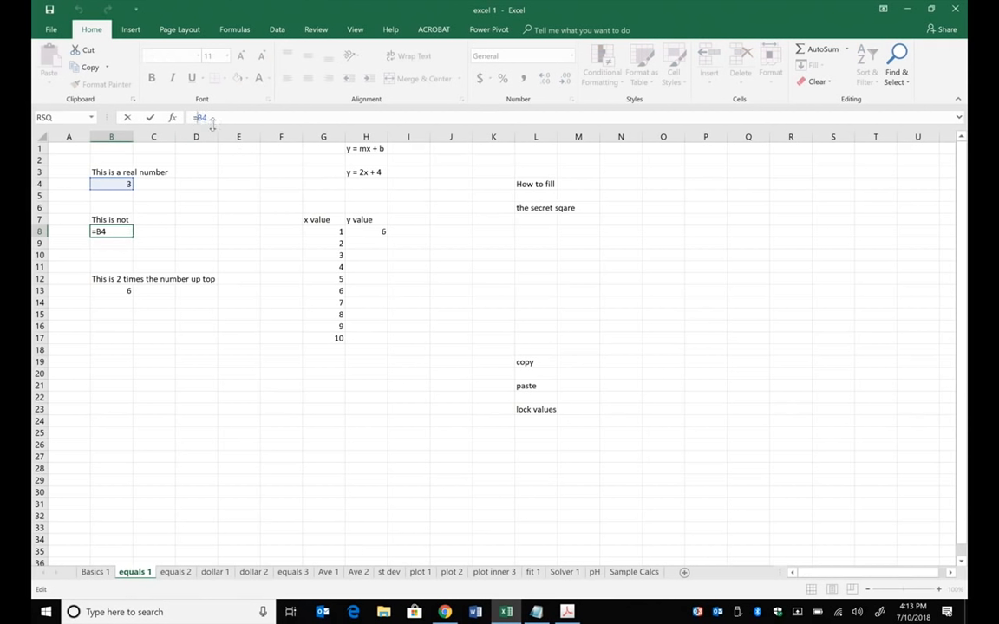
pyautogui.moveTo(199, 119); pyautogui.dragTo(191, 119)
pyautogui.click(270, 268)
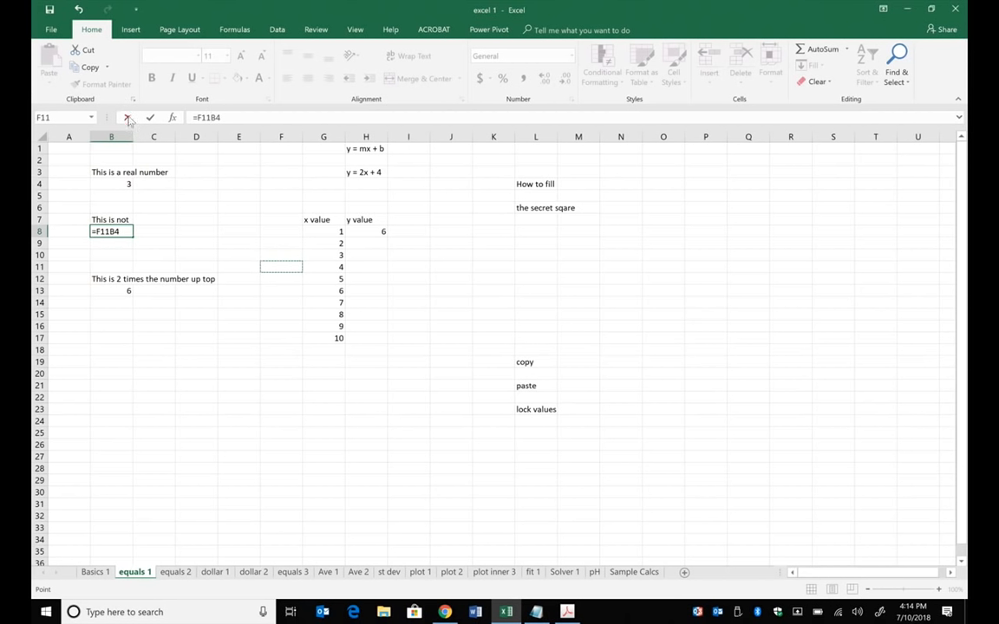
pyautogui.click(245, 117)
pyautogui.write('jtydktfkjhgli')
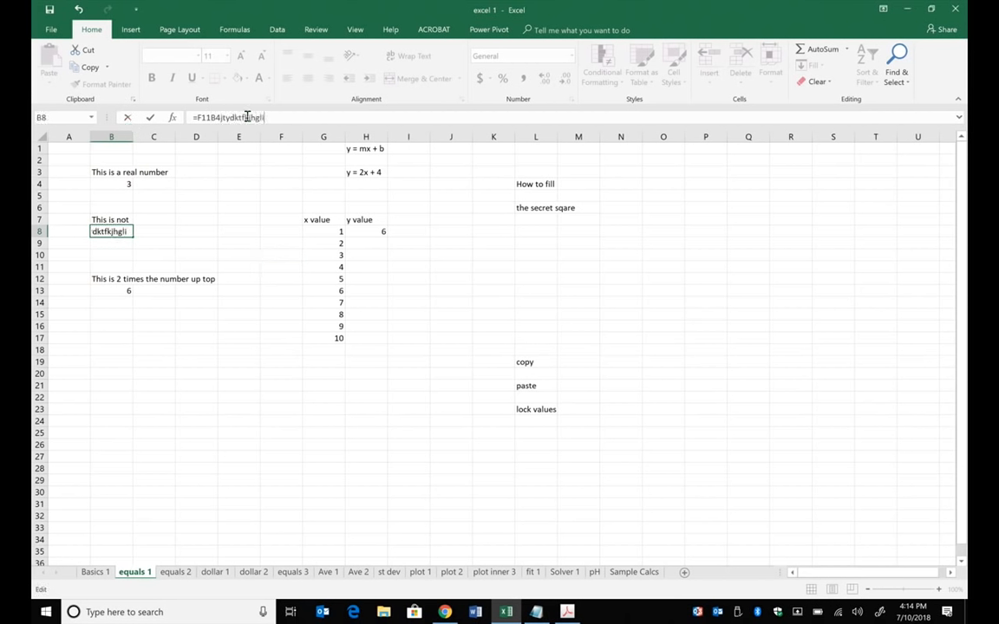
pyautogui.click(127, 119)
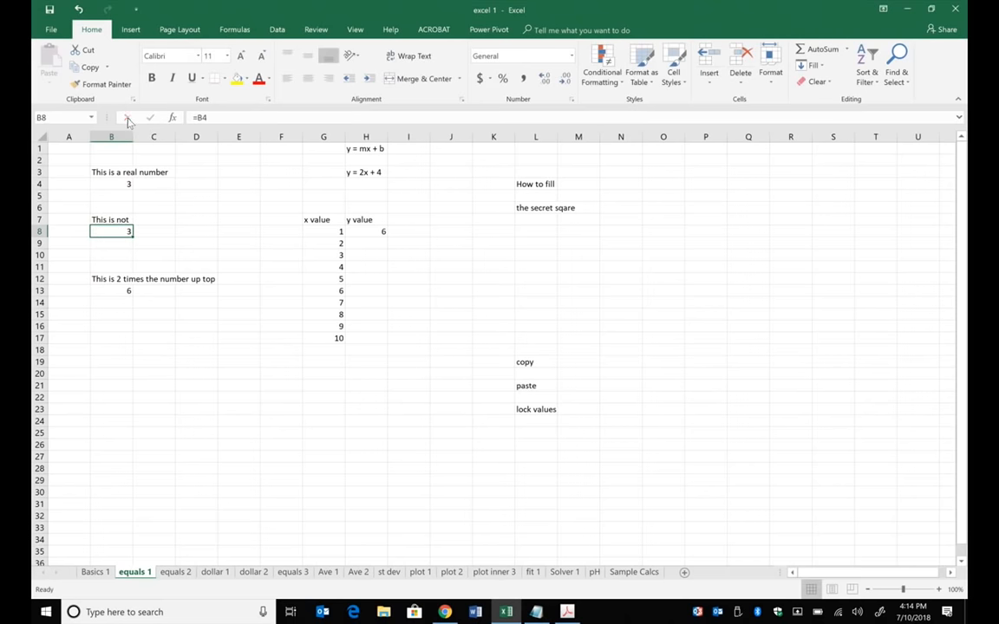
pyautogui.click(194, 208)
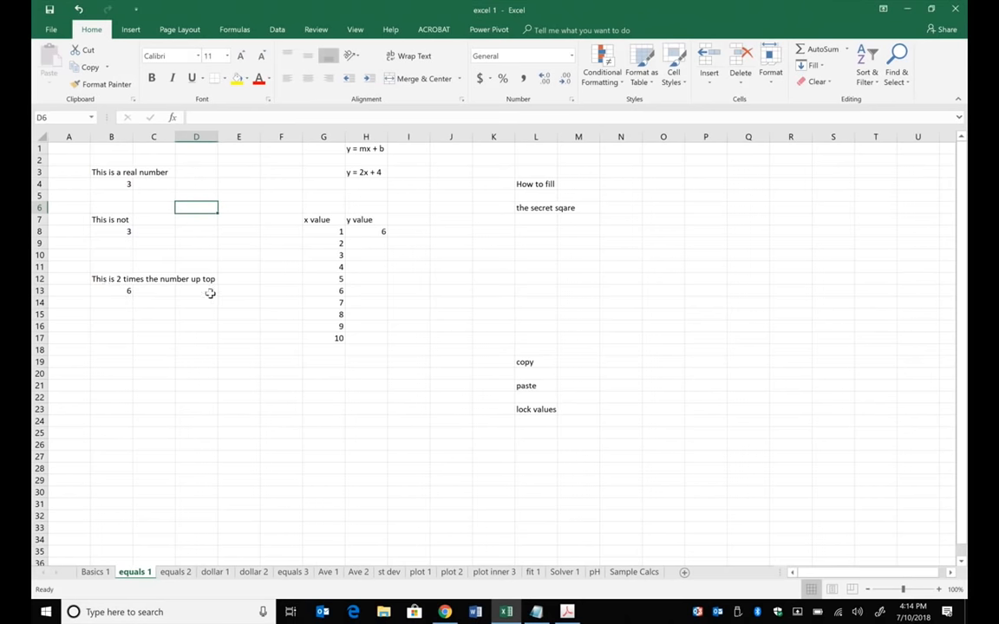
# - Change the formula in cell B13 to =B4+2/2
pyautogui.click(113, 290)
pyautogui.click(241, 119)
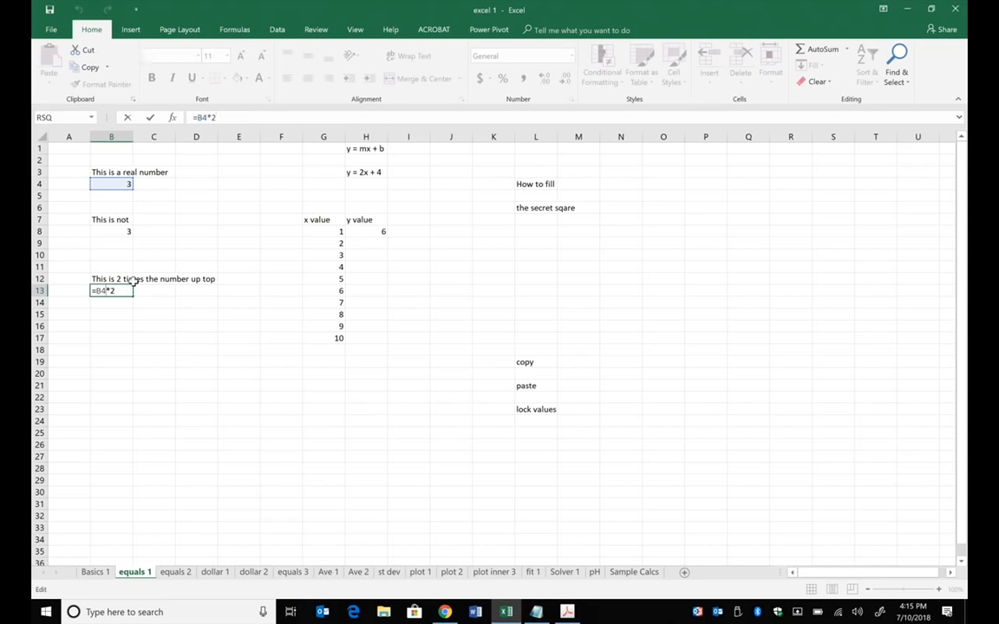
pyautogui.write('+2')
pyautogui.press('Delete')
pyautogui.write('/2')
pyautogui.press('Return')
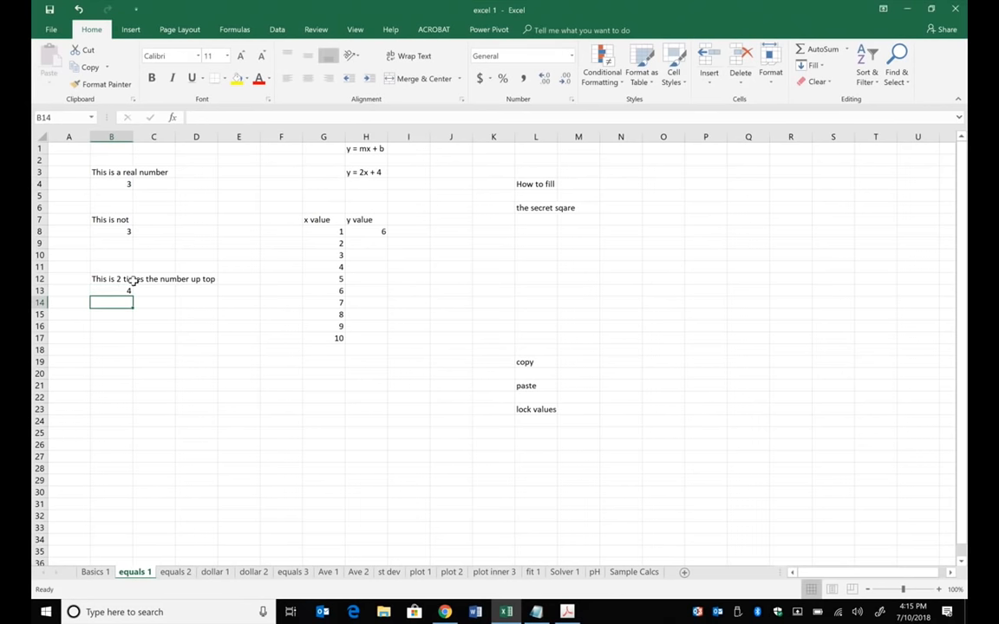
# - Add parentheses around the sum in cell B13 so that the formula is =(B4+2)/2
pyautogui.click(121, 292)
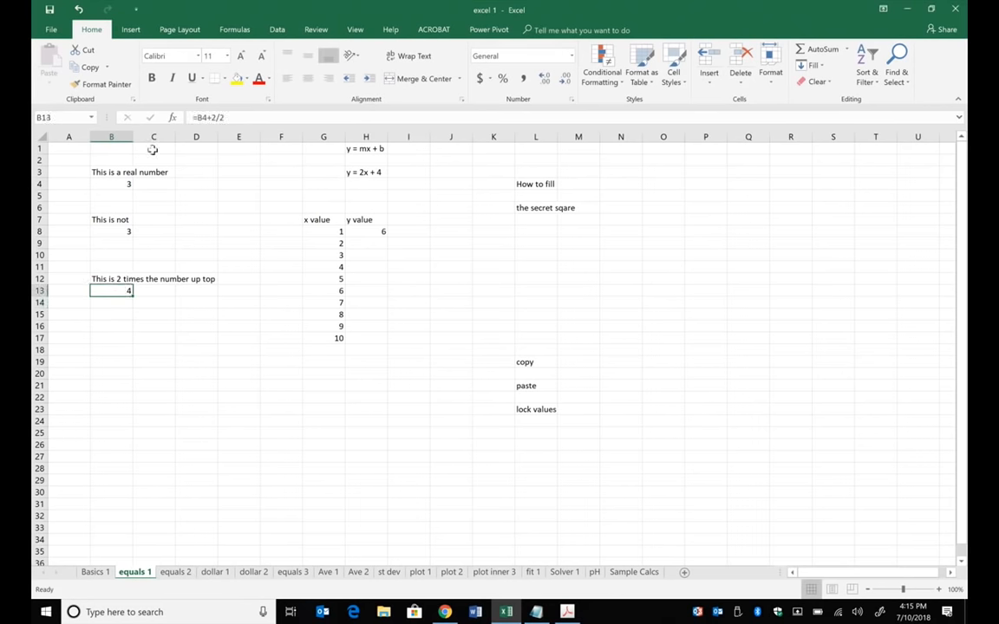
pyautogui.click(218, 118)
pyautogui.press('BackSpace')
pyautogui.write('/')
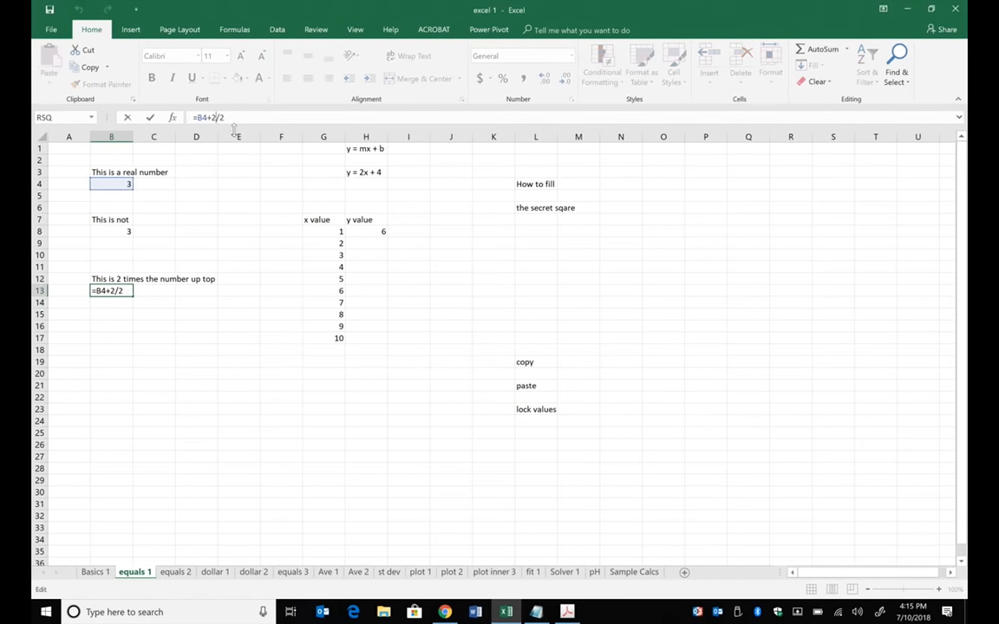
pyautogui.write(')')
pyautogui.write('(')
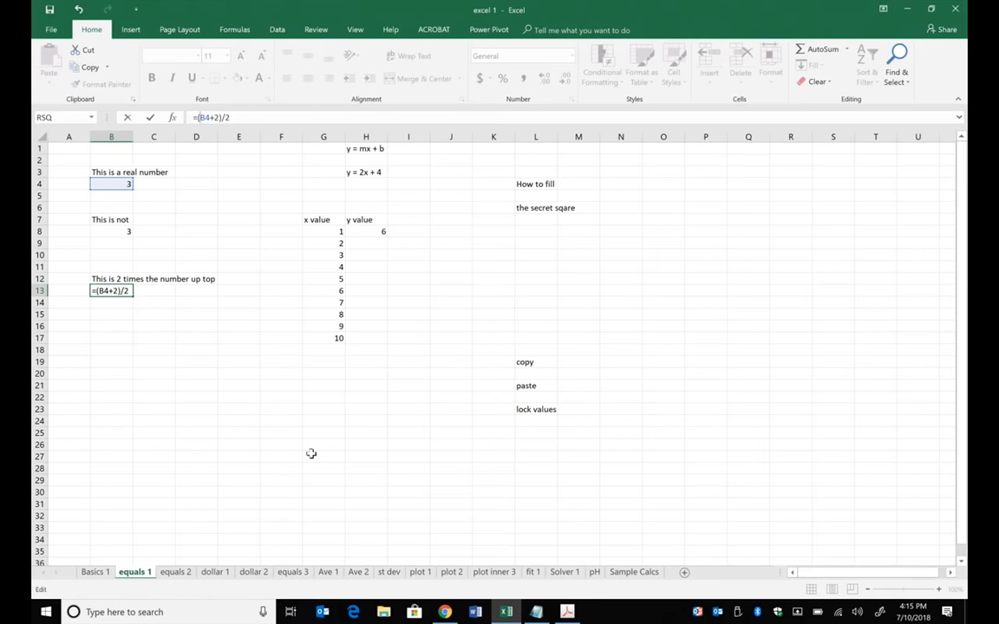
pyautogui.press('Return')
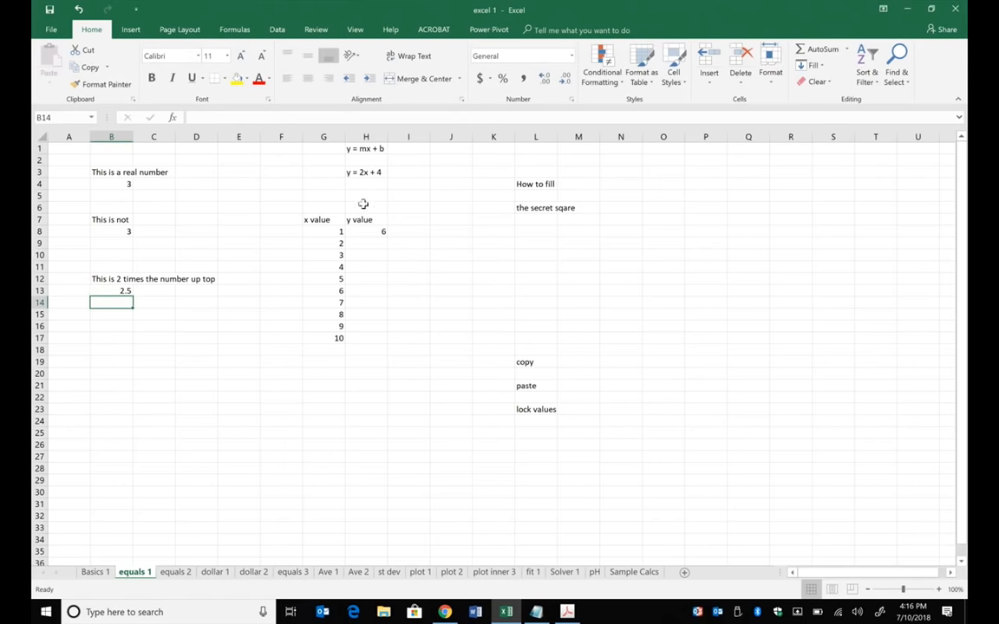
# - Check the y value formula in cell H8 and clear the cell
pyautogui.click(365, 230)
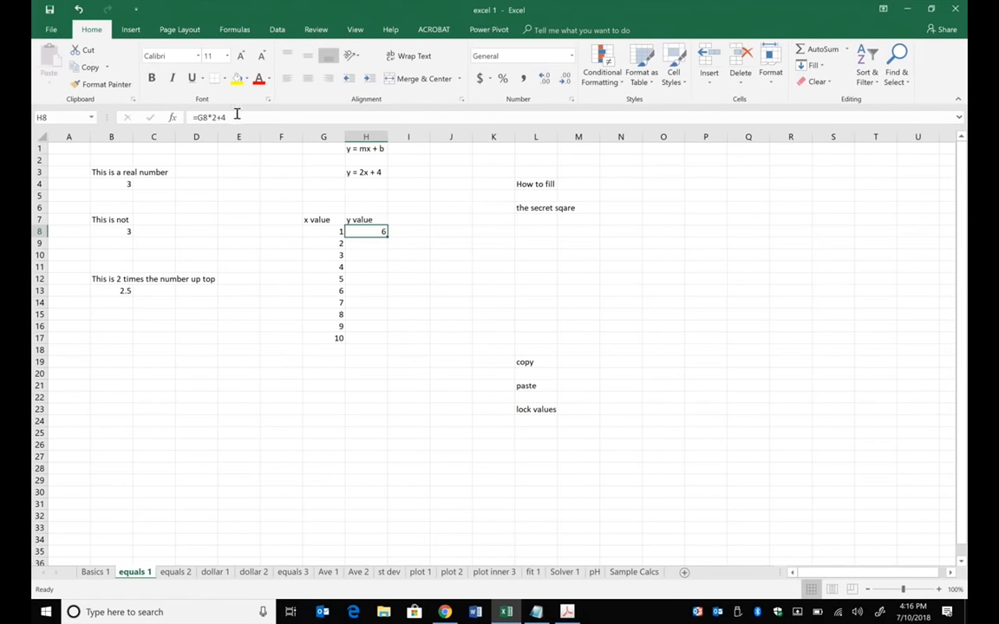
pyautogui.click(459, 265)
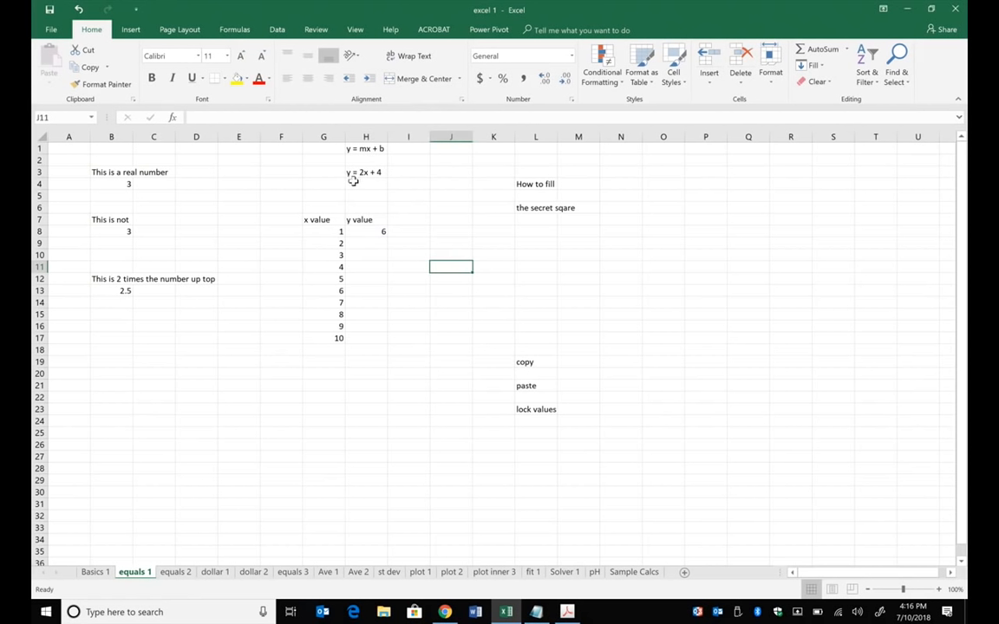
pyautogui.click(378, 231)
pyautogui.press('Delete')
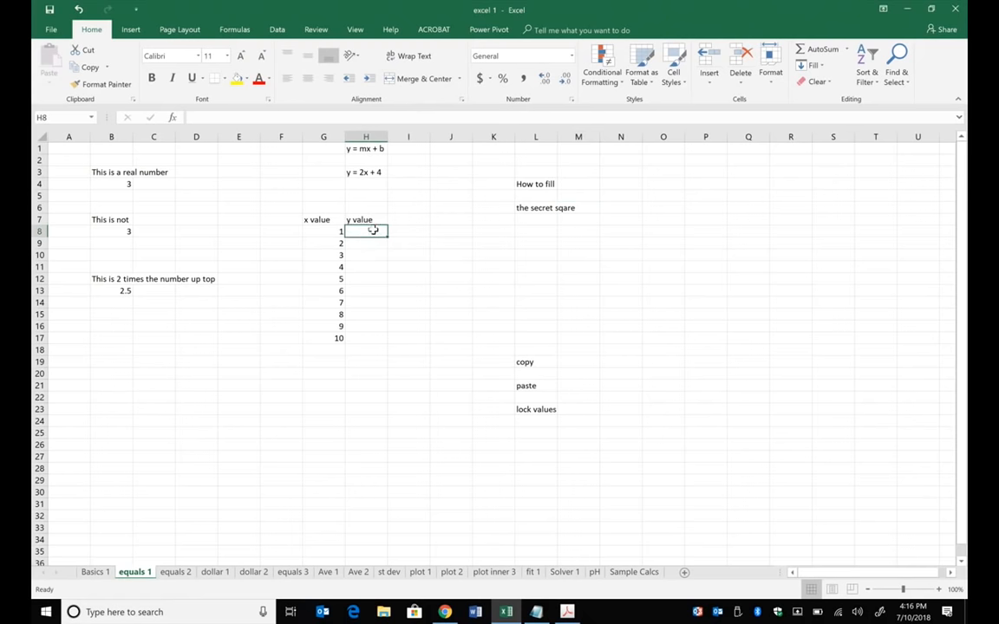
# - Enter the line equation formula =(2*G8)+4 in cell H8, referencing the first x value
pyautogui.write('=')
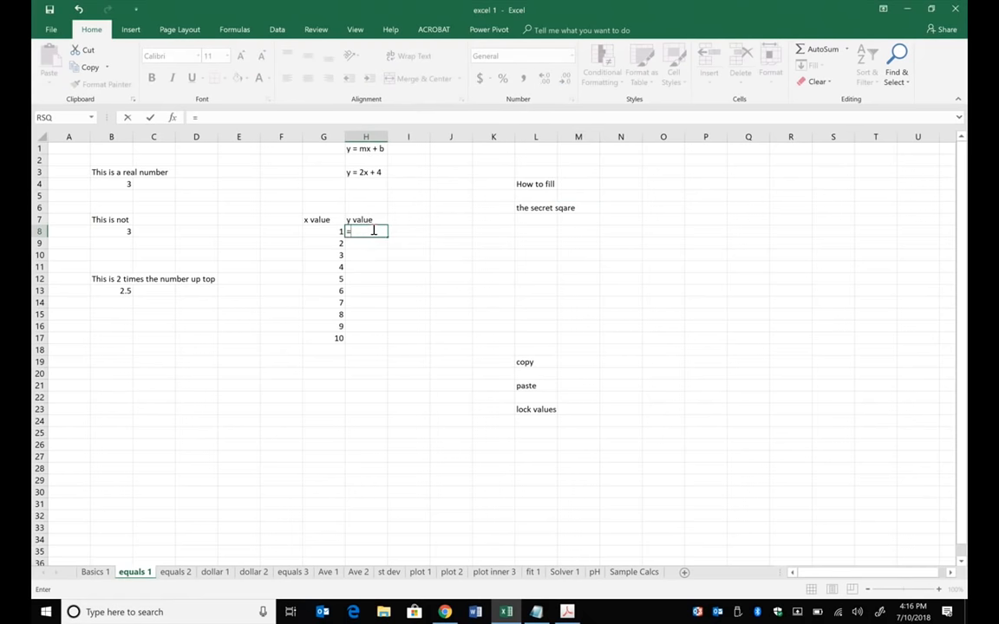
pyautogui.write('2*')
pyautogui.click(337, 228)
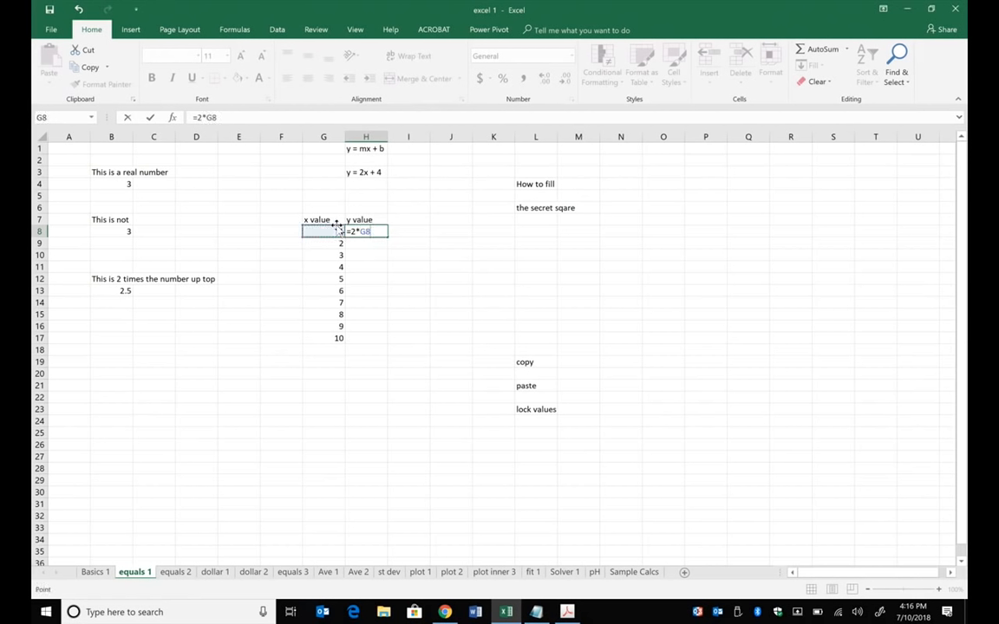
pyautogui.write('+4')
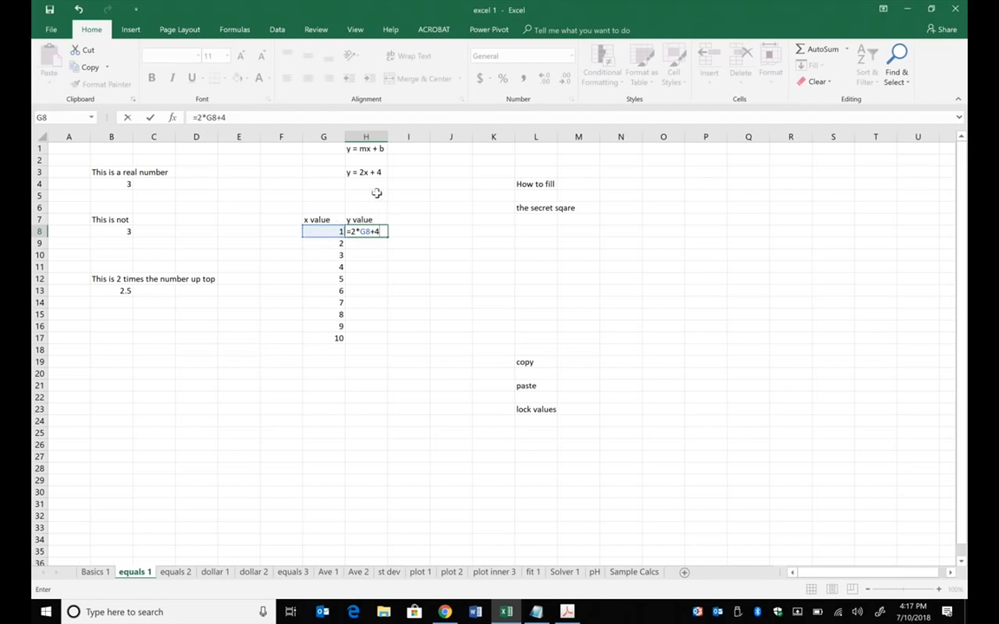
pyautogui.click(216, 117)
pyautogui.write(')')
pyautogui.click(197, 117)
pyautogui.write('(')
pyautogui.press('Return')
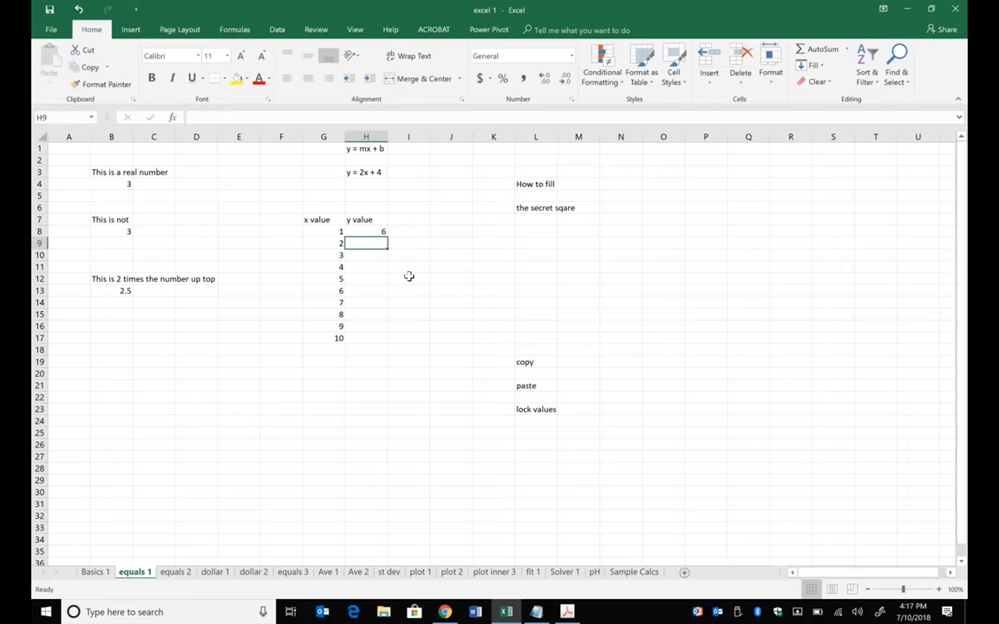
# - Fill the formula from cell H8 down through H17 for all the x values
pyautogui.keyDown('ctrl'); pyautogui.scroll(8, 365, 244); pyautogui.keyUp('ctrl')
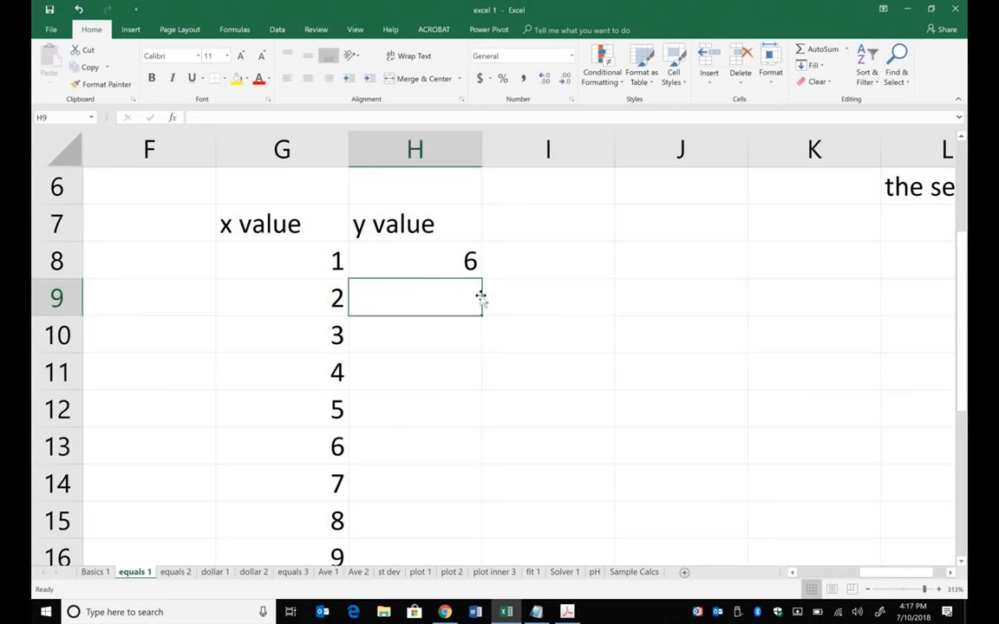
pyautogui.click(296, 274)
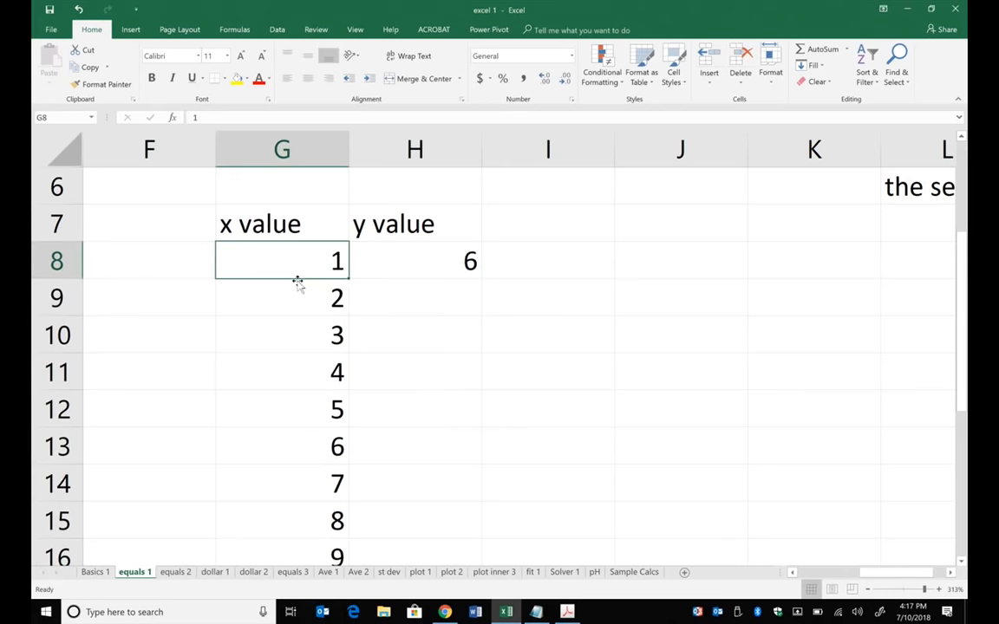
pyautogui.moveTo(298, 283)
pyautogui.mouseDown()
pyautogui.moveTo(190, 318)
pyautogui.moveTo(267, 301)
pyautogui.moveTo(293, 270)
pyautogui.mouseUp()
pyautogui.click(468, 264)
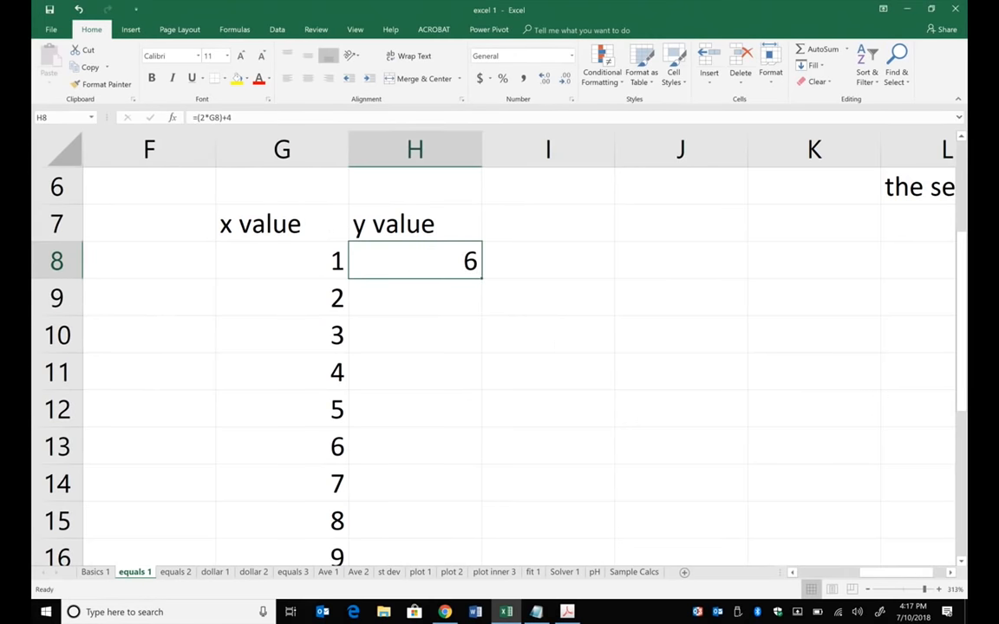
pyautogui.keyDown('ctrl'); pyautogui.scroll(-9, 500, 347); pyautogui.keyUp('ctrl')
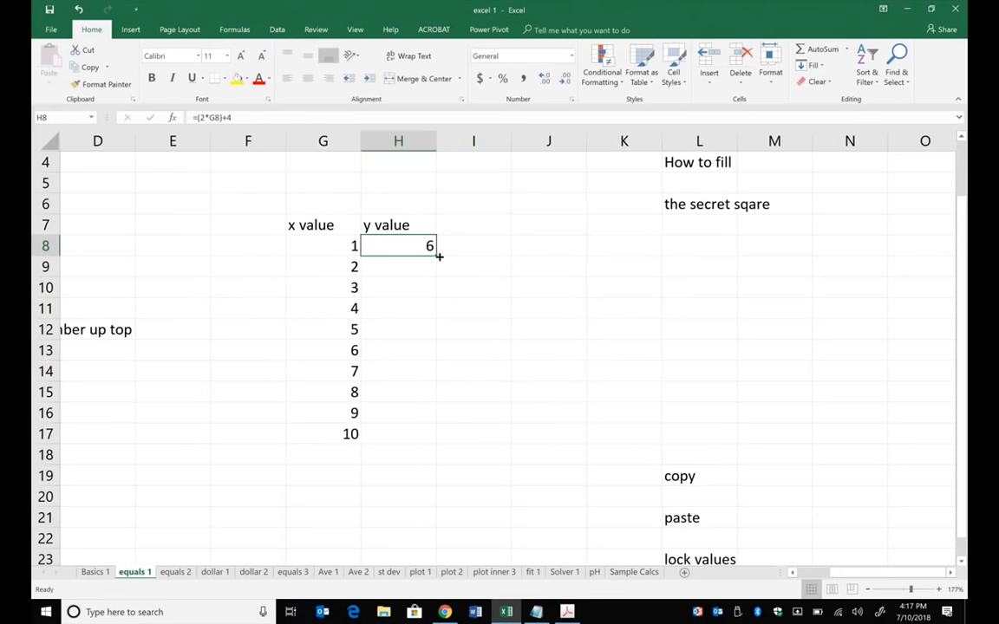
pyautogui.moveTo(437, 257); pyautogui.dragTo(422, 433)
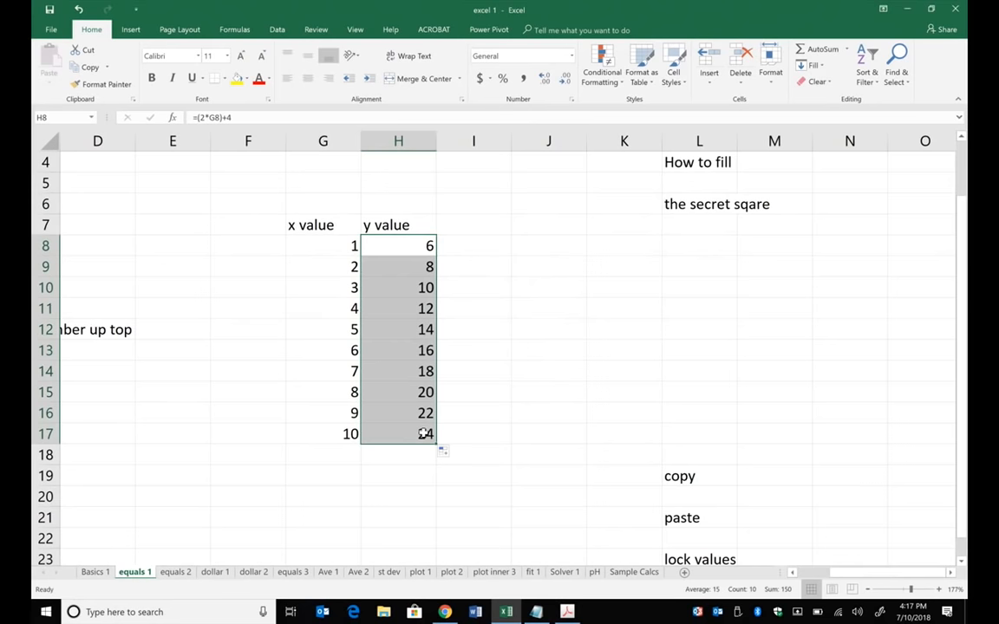
# - Check the filled y value formulas in cells H8 through H12 and which x value cell each one references
pyautogui.click(396, 245)
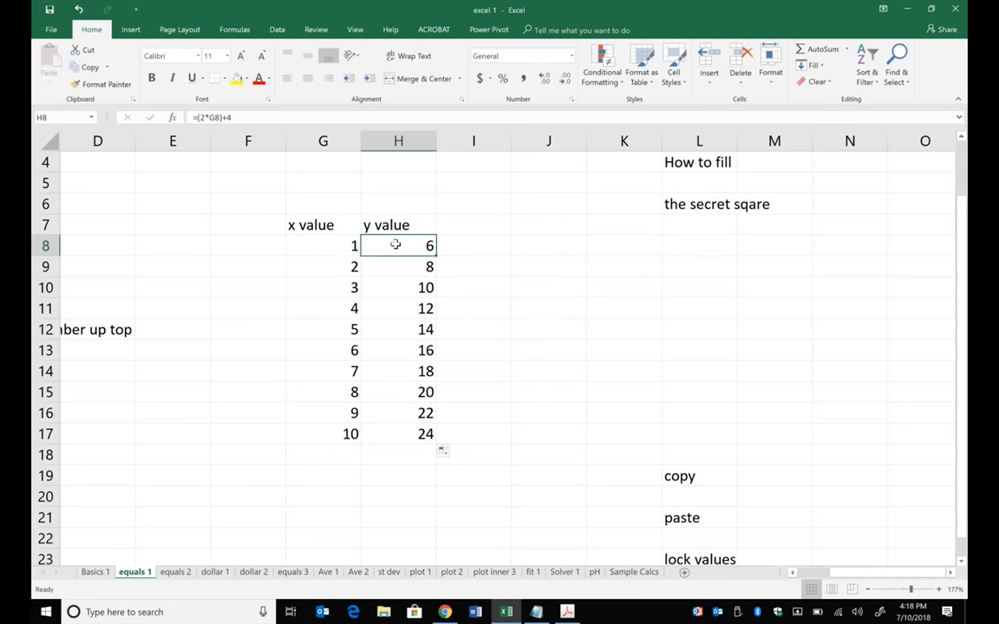
pyautogui.click(214, 118)
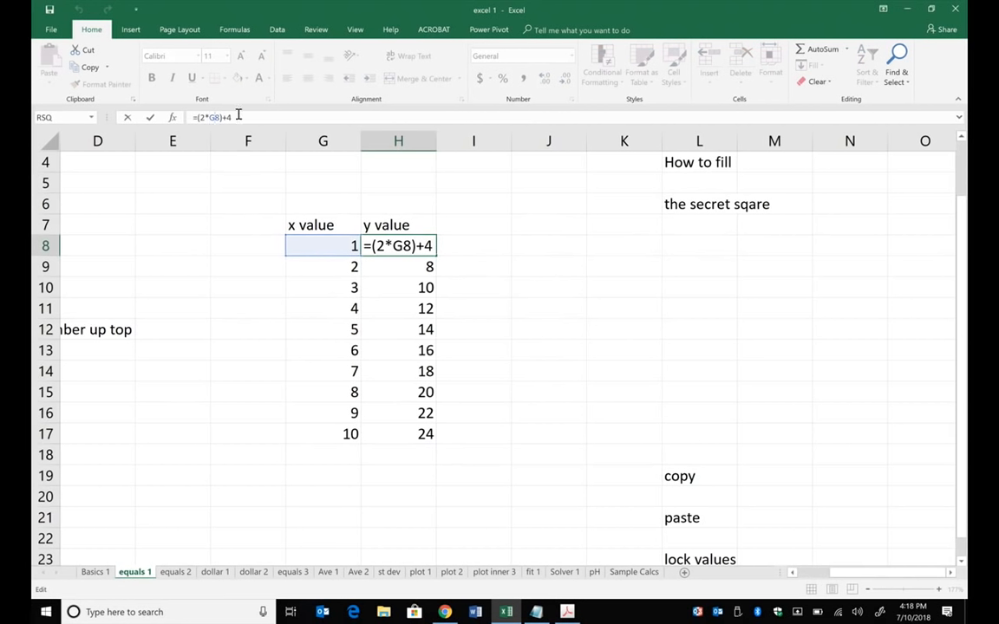
pyautogui.click(238, 114)
pyautogui.press('Return')
pyautogui.press('F2')
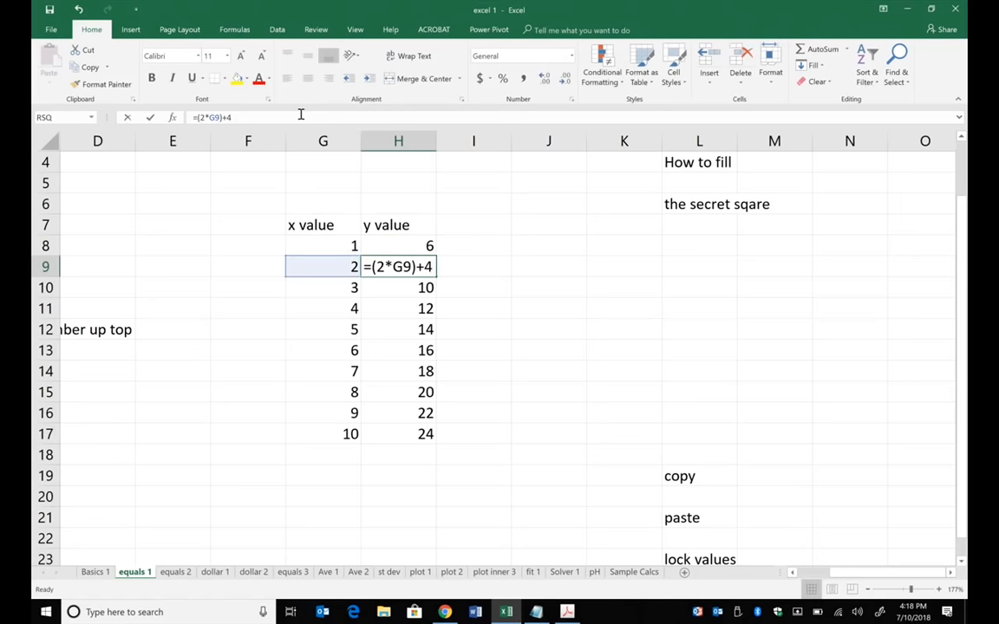
pyautogui.press('Return')
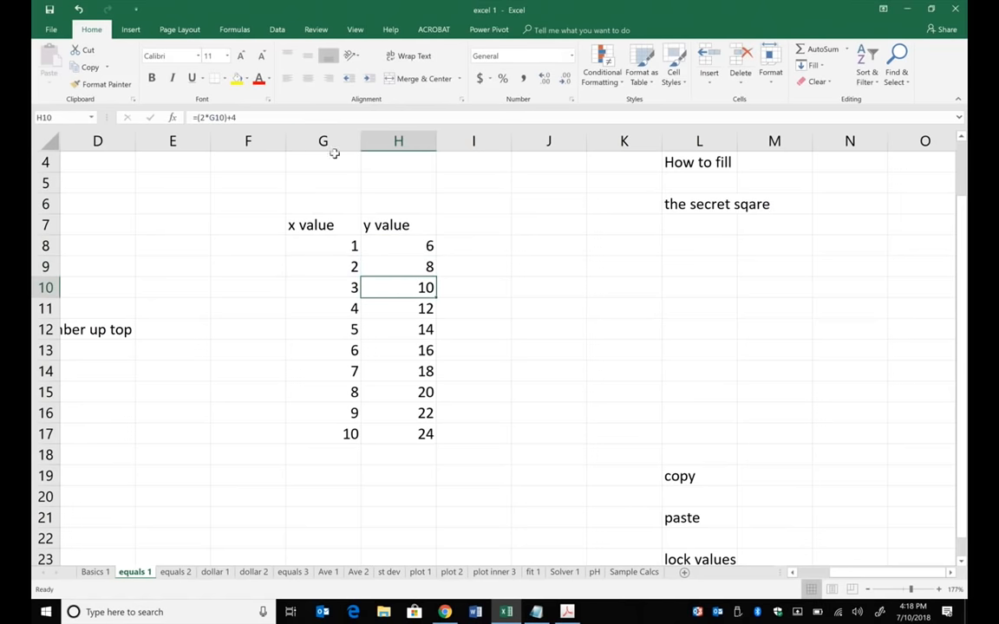
pyautogui.click(309, 117)
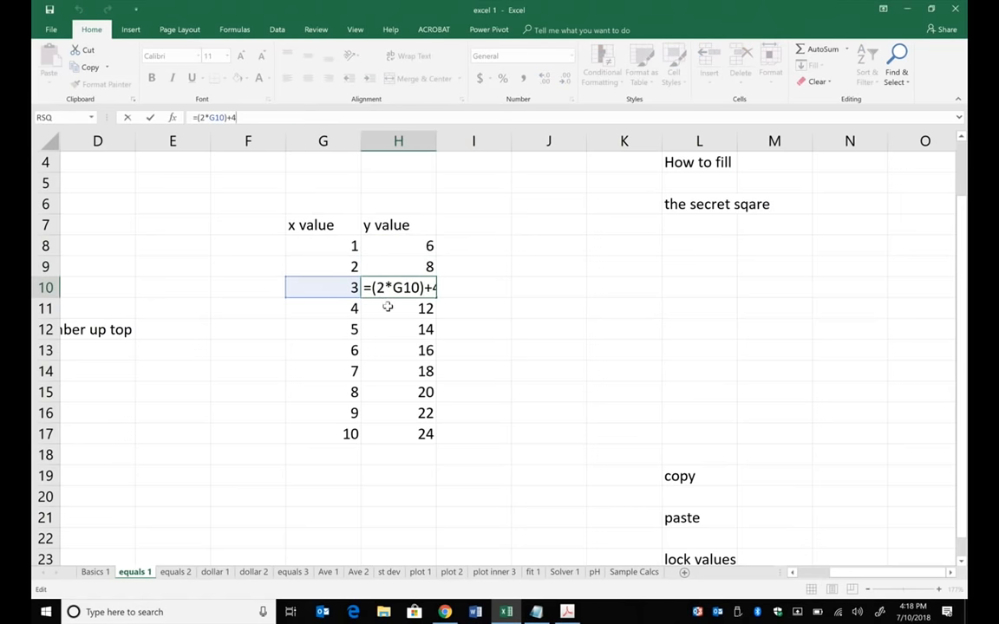
pyautogui.press('Return')
pyautogui.click(283, 117)
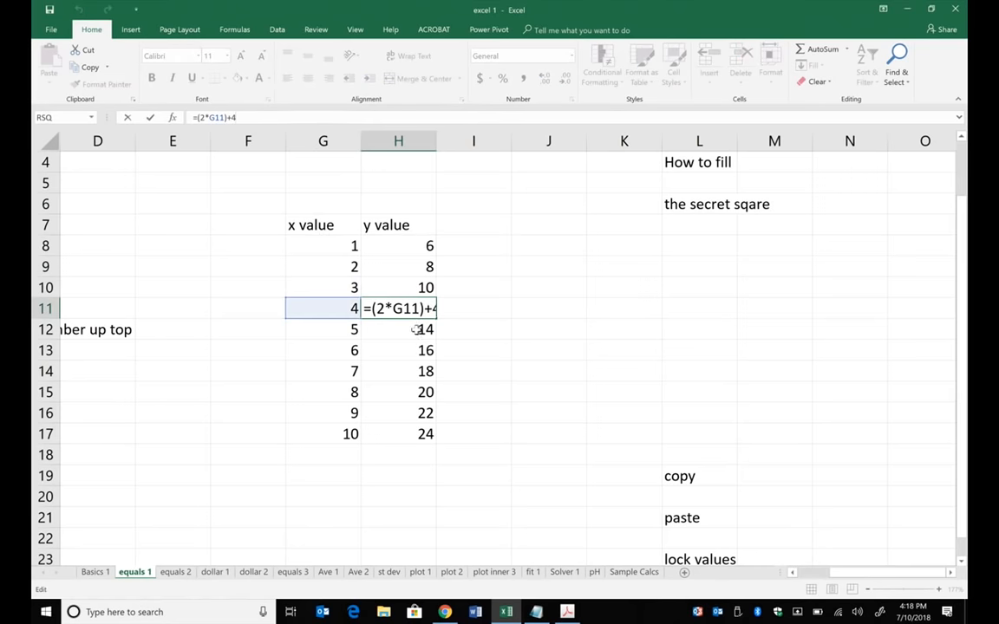
pyautogui.press('Return')
pyautogui.click(343, 119)
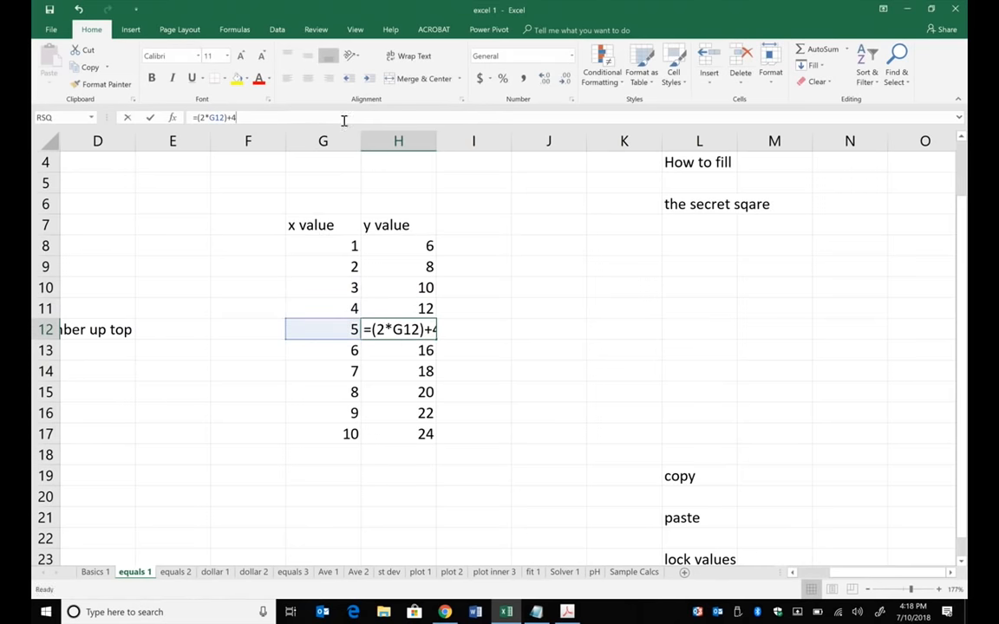
pyautogui.click(567, 267)
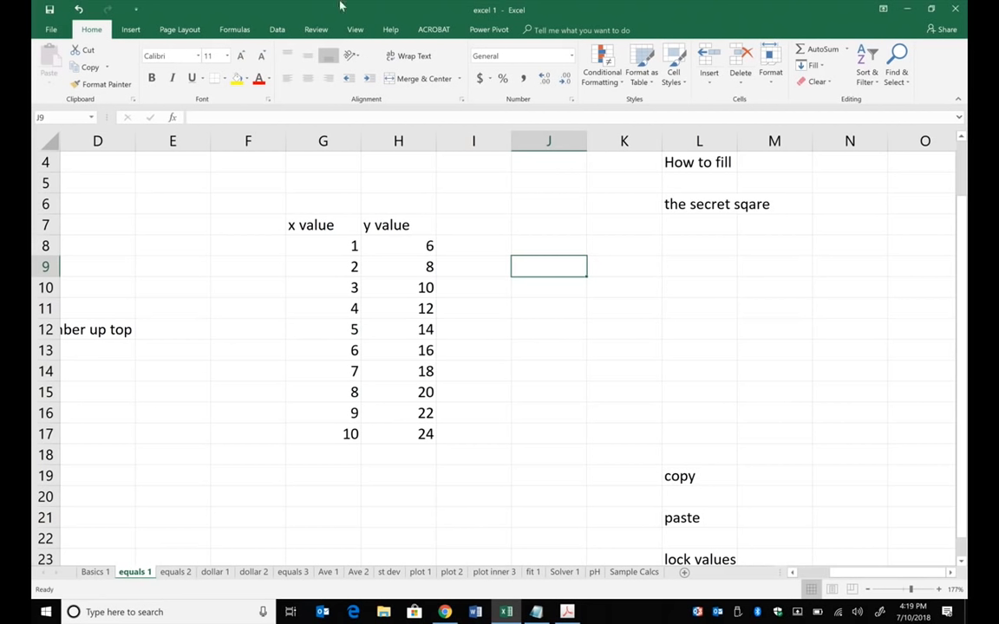
# - Undo the recent cell edits and the fill of H9 through H17, keeping only the formula in H8
pyautogui.click(78, 9)
pyautogui.click(78, 10)
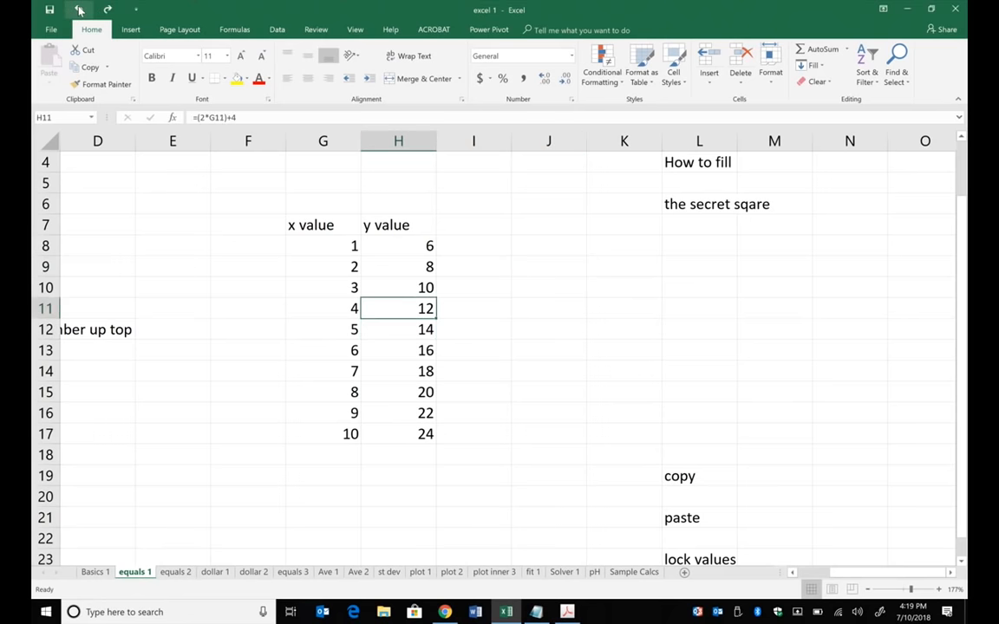
pyautogui.click(78, 9)
pyautogui.click(78, 10)
pyautogui.click(78, 9)
pyautogui.click(78, 9)
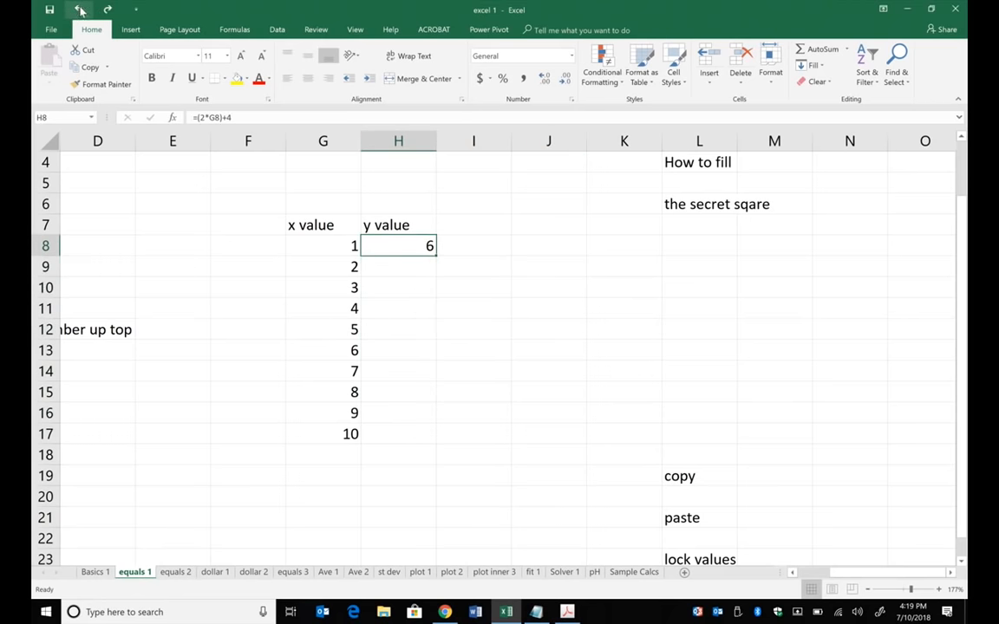
pyautogui.click(555, 267)
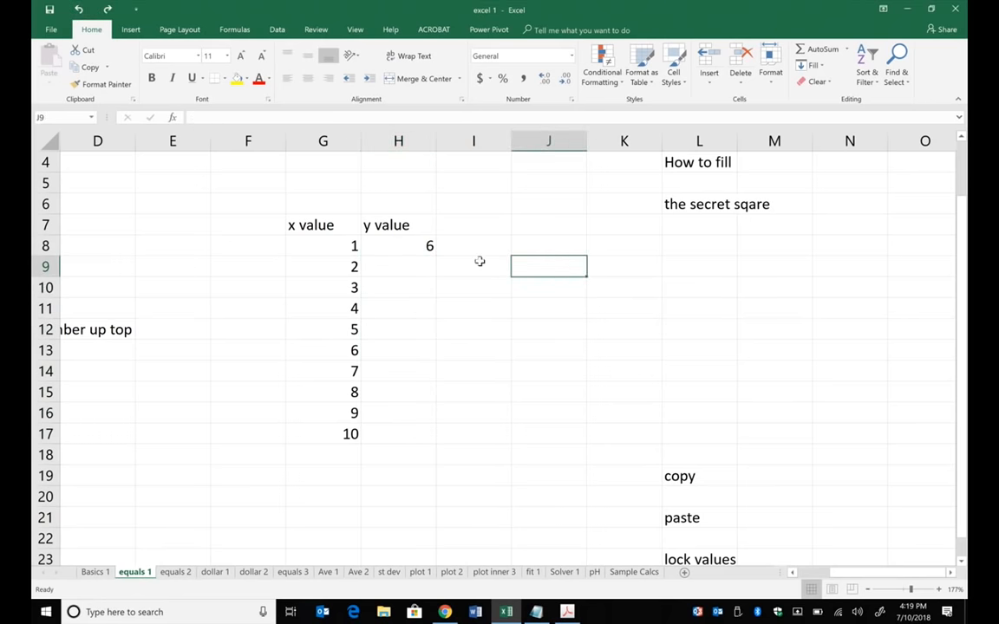
# - Auto-fill the H8 formula down through H17 alongside the x values
pyautogui.click(423, 245)
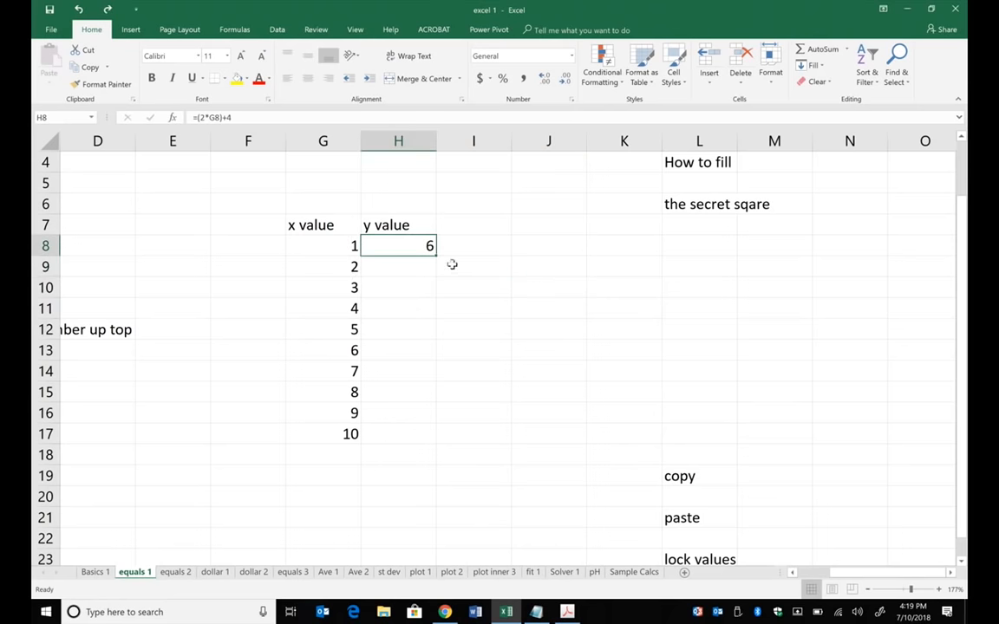
pyautogui.moveTo(436, 254); pyautogui.dragTo(416, 256)
pyautogui.doubleClick(436, 253)
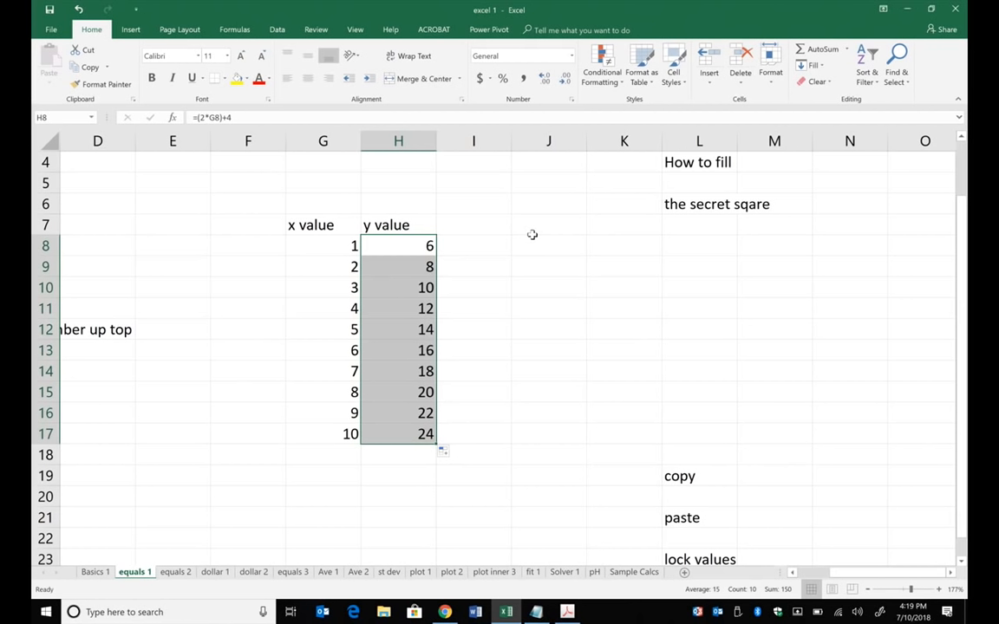
pyautogui.click(570, 288)
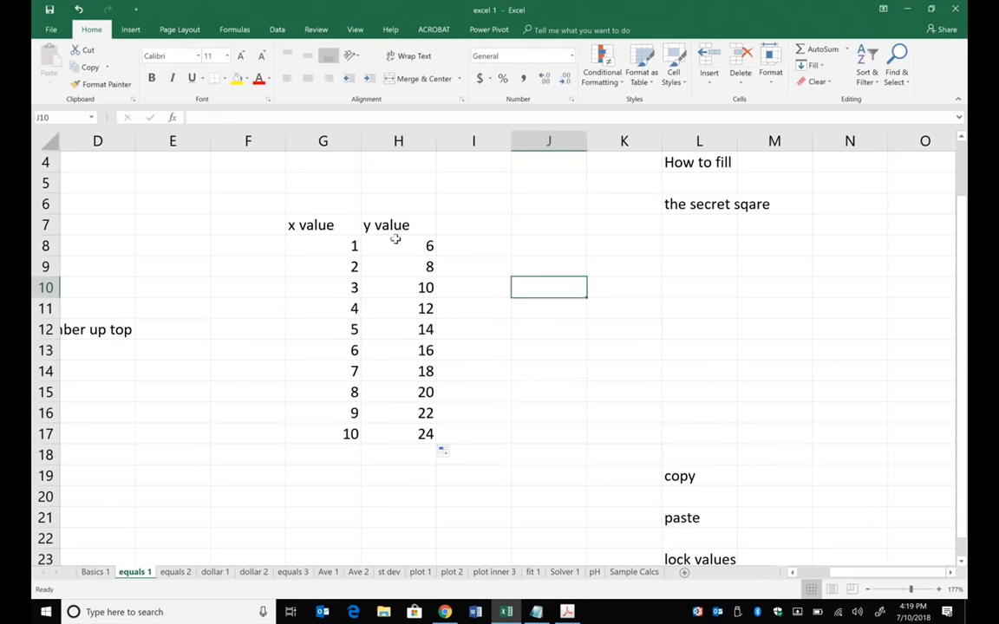
# - Copy the y values in H8:H17, paste them normally into J8:J17, and select J8 to check its formula
pyautogui.moveTo(396, 241); pyautogui.dragTo(423, 425)
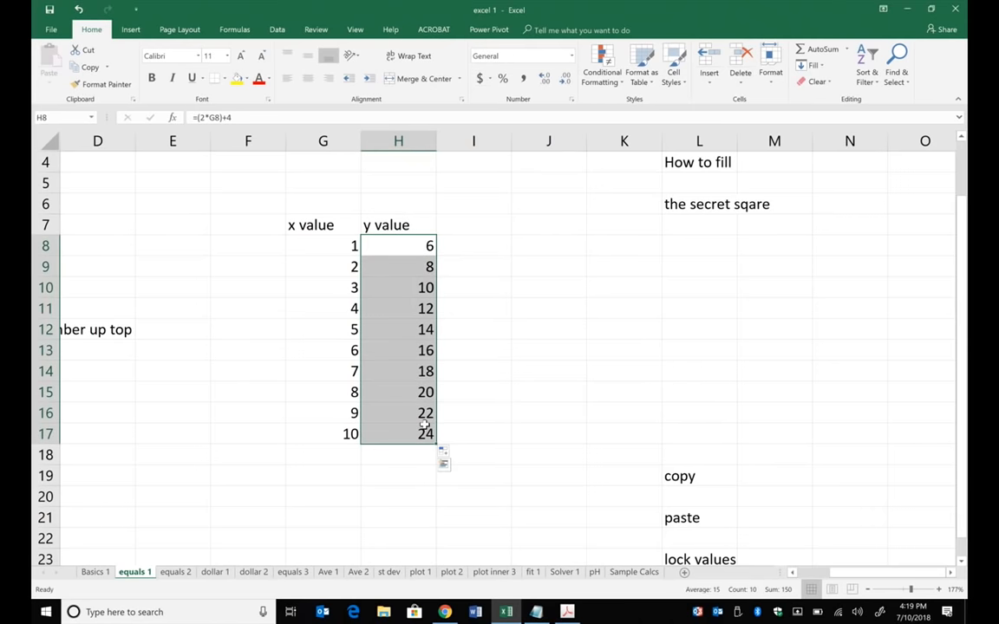
pyautogui.hotkey('ctrl', 'c')
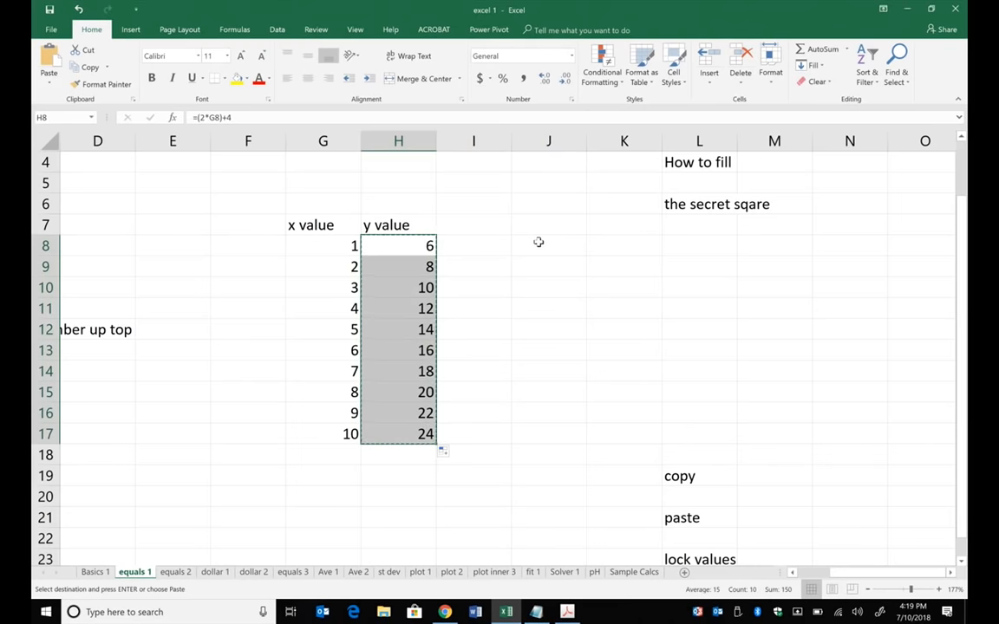
pyautogui.moveTo(538, 241); pyautogui.dragTo(555, 426)
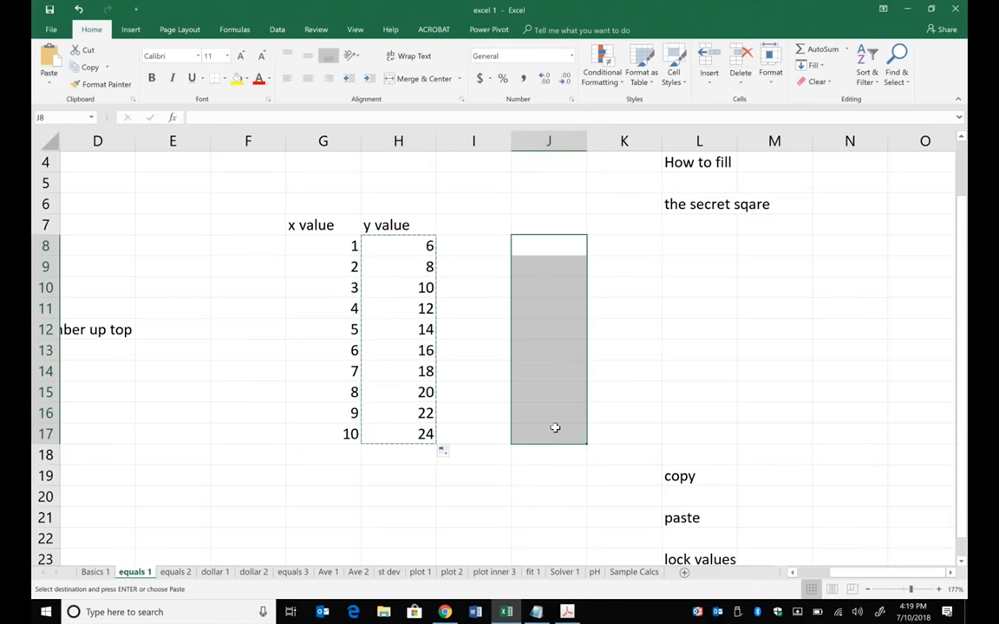
pyautogui.hotkey('ctrl', 'v')
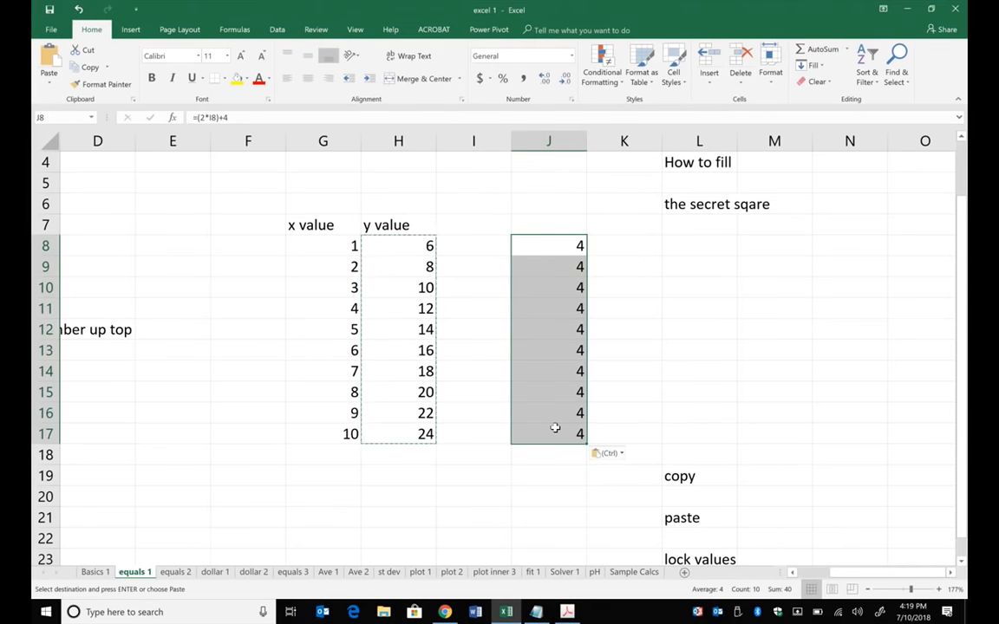
pyautogui.click(559, 248)
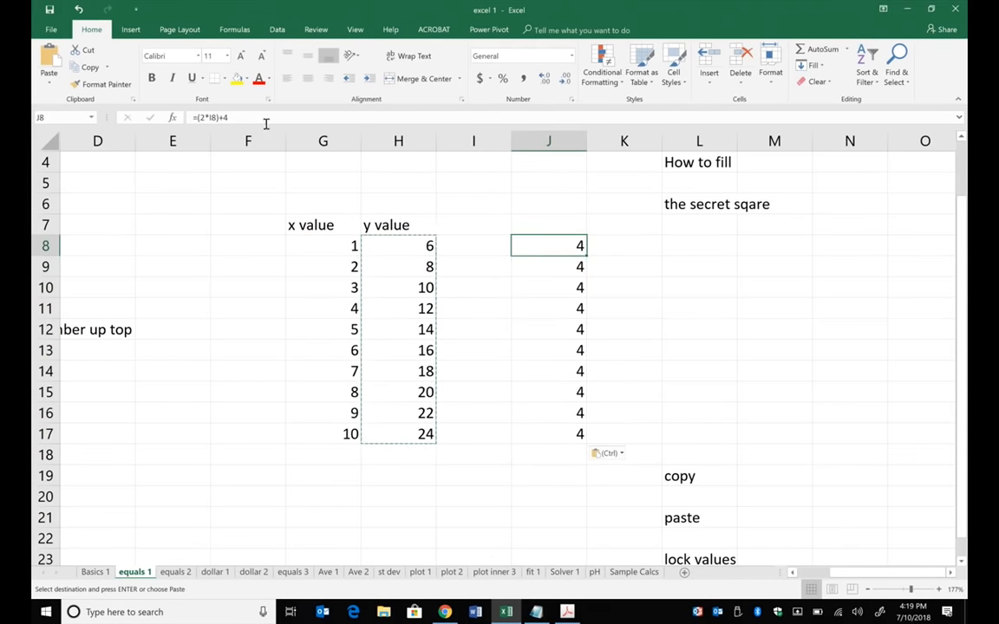
# - Replace the I8 reference in cell J8 with the first x value's cell, making the formula =(2*G8)+4
pyautogui.click(244, 112)
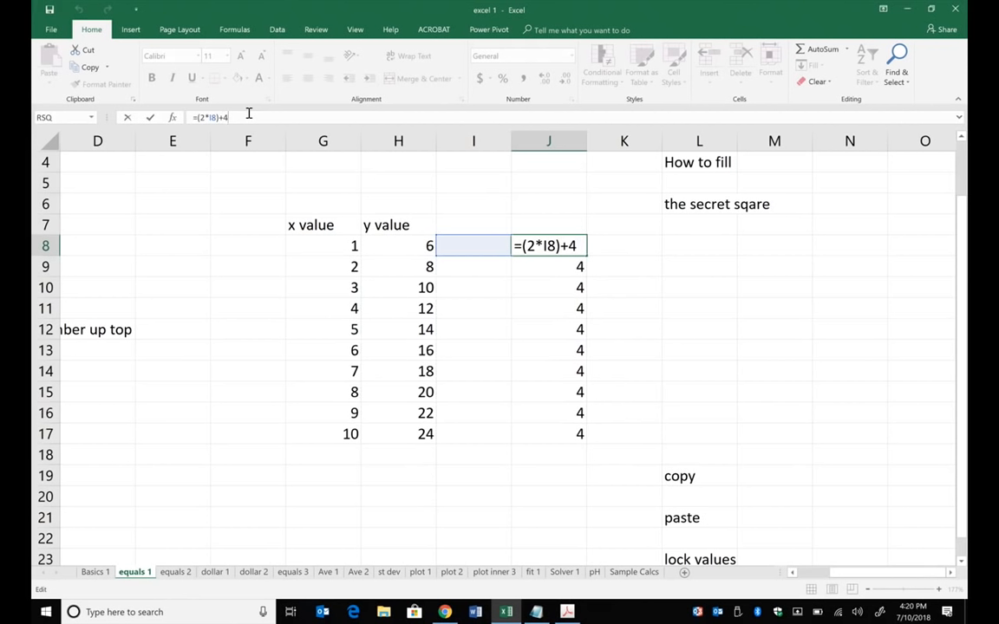
pyautogui.click(217, 118)
pyautogui.press('BackSpace')
pyautogui.write('G')
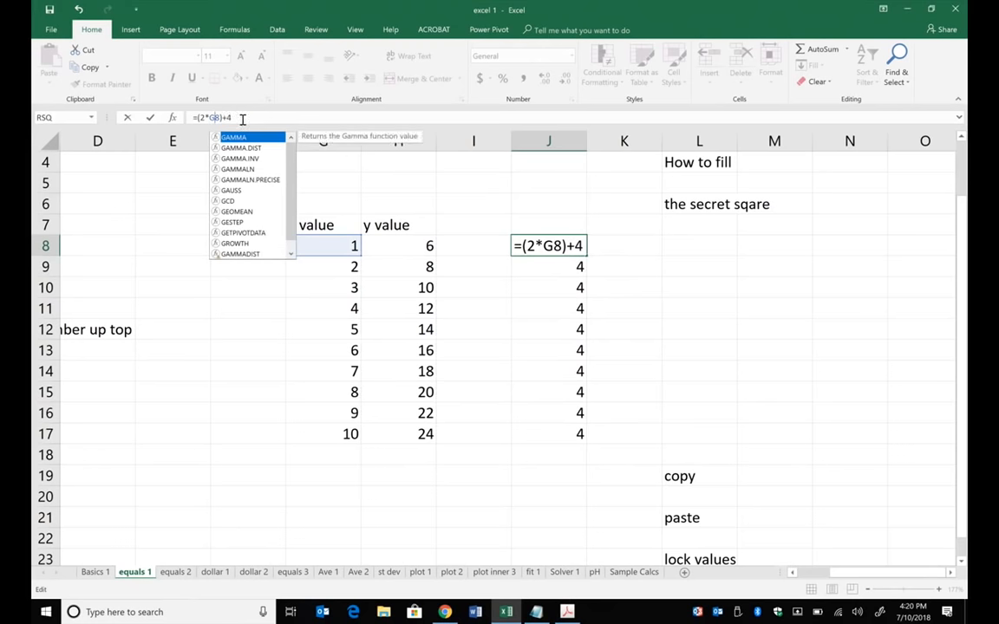
pyautogui.press('BackSpace')
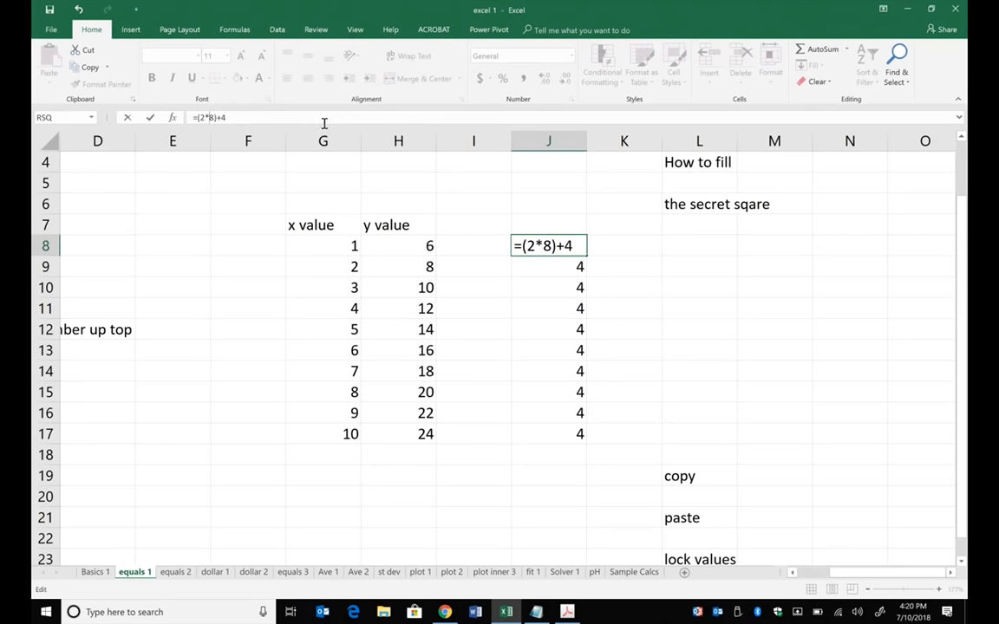
pyautogui.press('BackSpace')
pyautogui.click(345, 242)
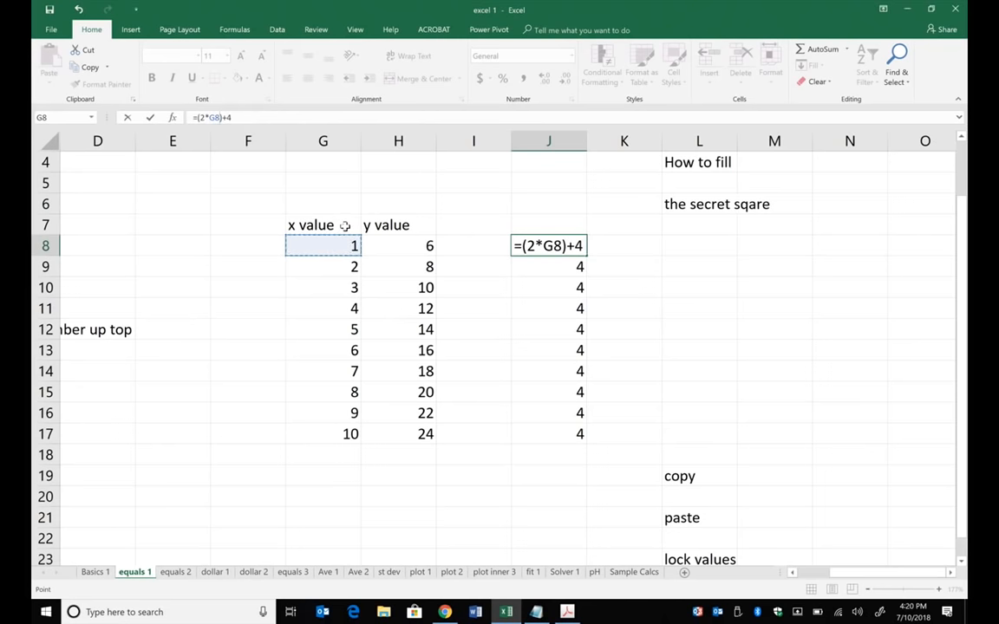
pyautogui.click(150, 117)
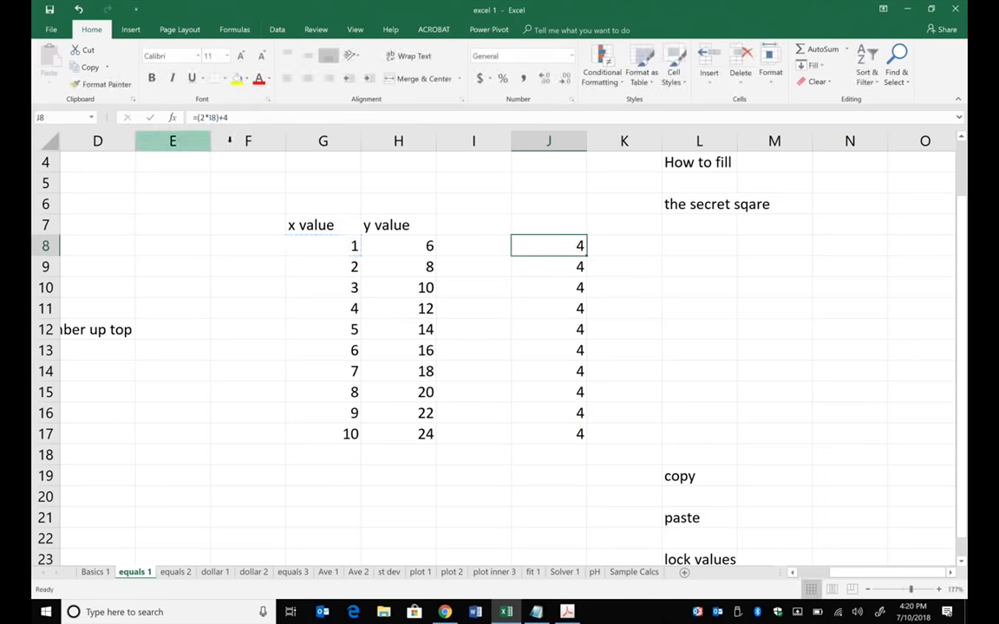
pyautogui.click(232, 115)
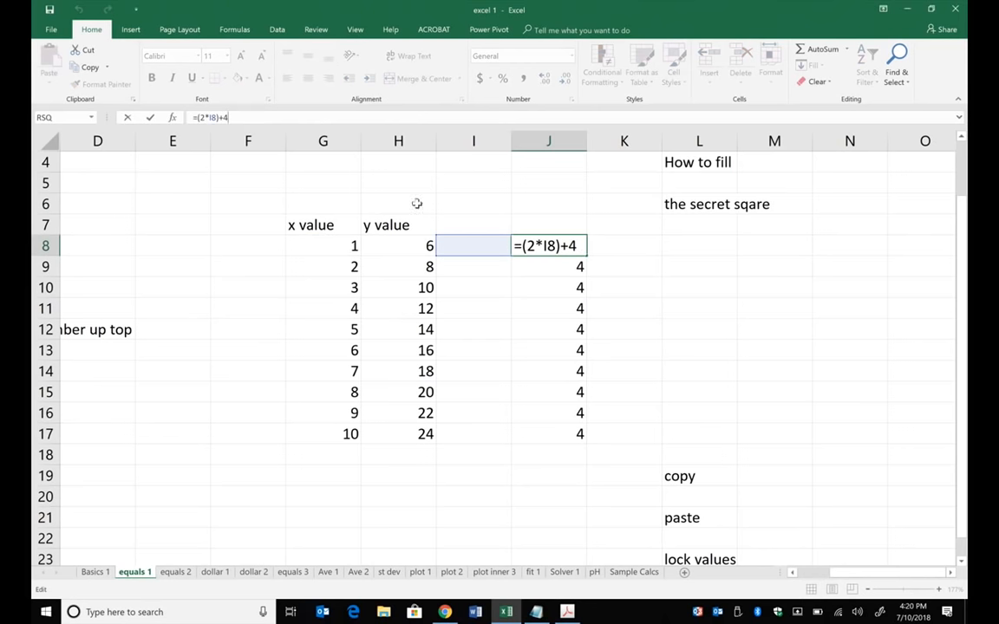
pyautogui.click(329, 243)
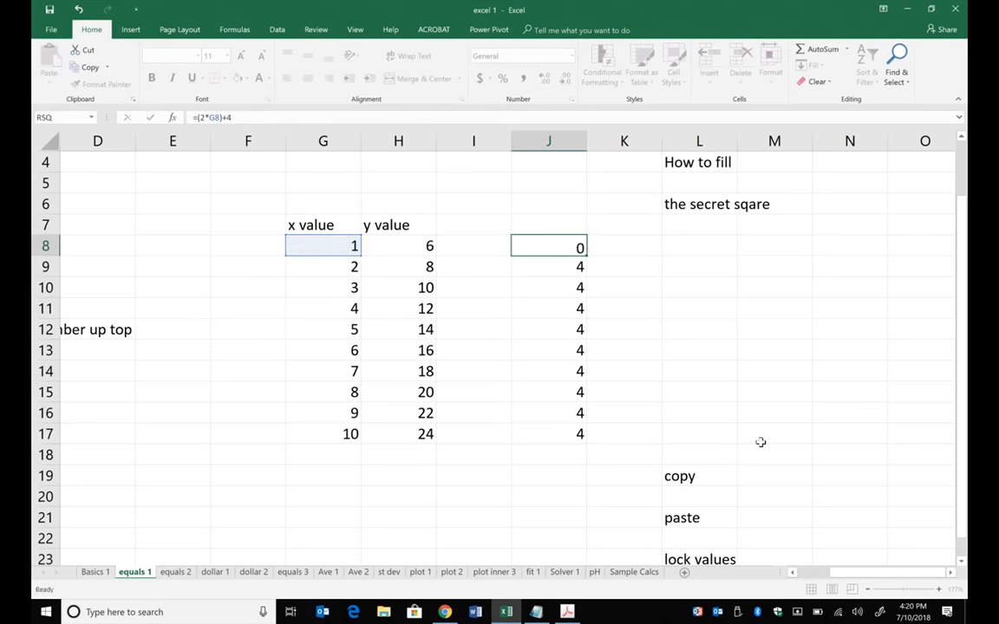
pyautogui.press('Return')
# - Fill the corrected formula from cell J8 down through J17
pyautogui.click(581, 246)
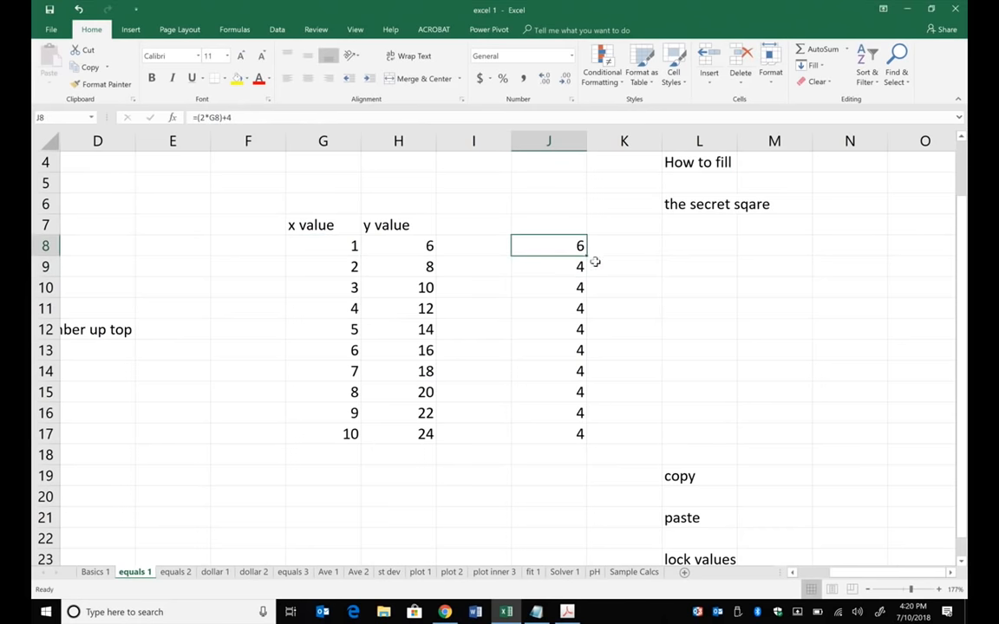
pyautogui.moveTo(587, 256); pyautogui.dragTo(604, 449)
pyautogui.click(659, 391)
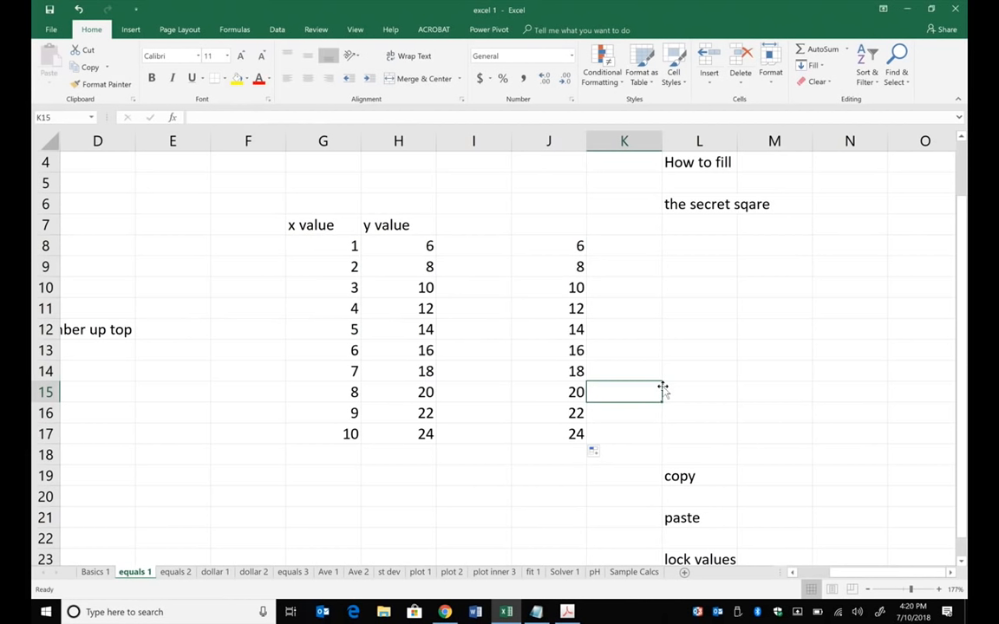
# - Clear the contents of cells J8:J17
pyautogui.click(654, 286)
pyautogui.moveTo(572, 249); pyautogui.dragTo(563, 433)
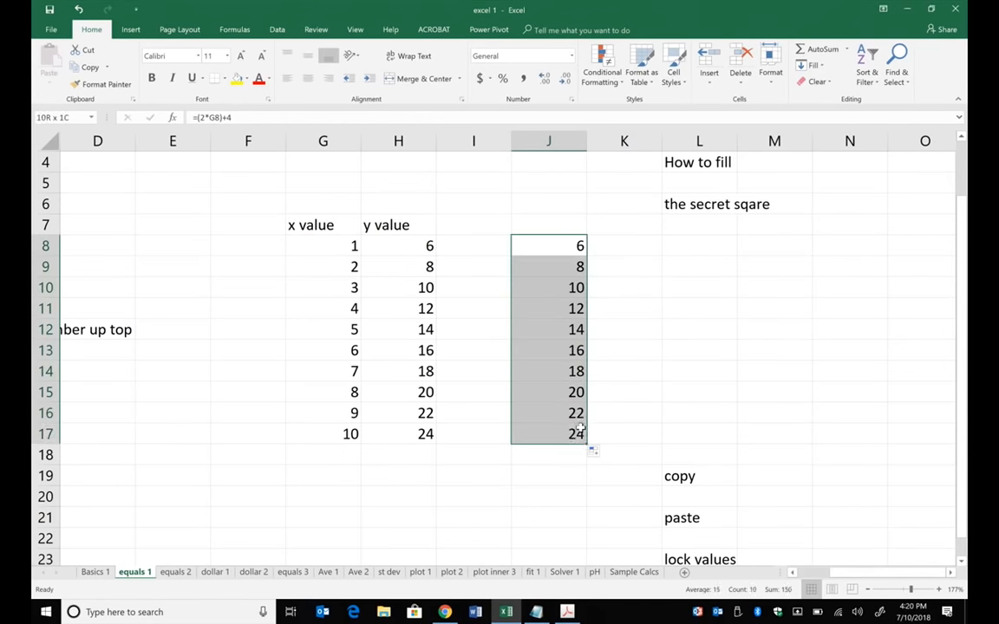
pyautogui.press('Delete')
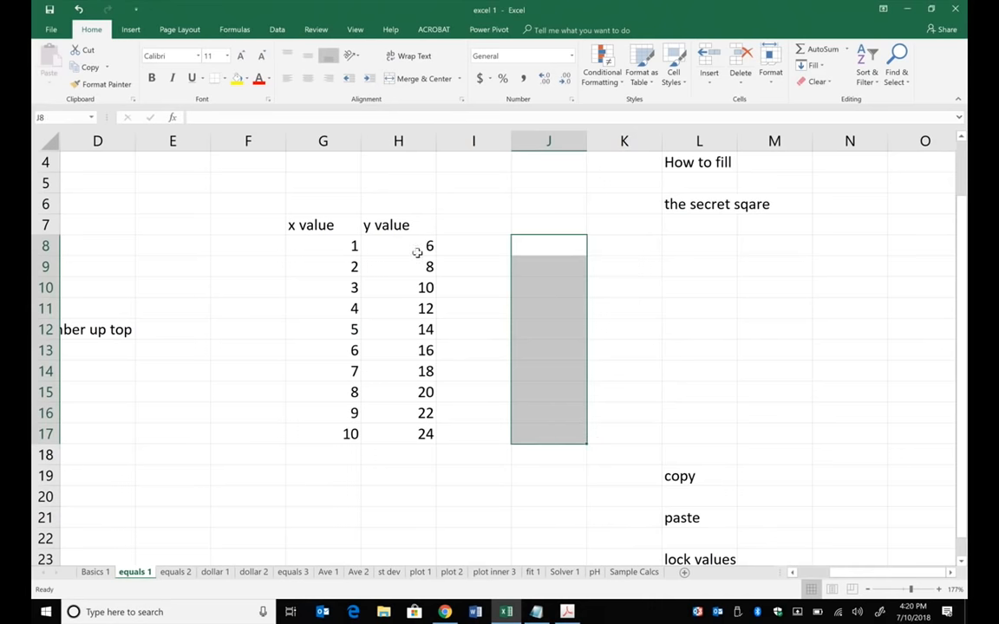
# - Copy the y values in H8:H17, paste them as values only into J8:J17, and check cell J10
pyautogui.moveTo(417, 251); pyautogui.dragTo(403, 435)
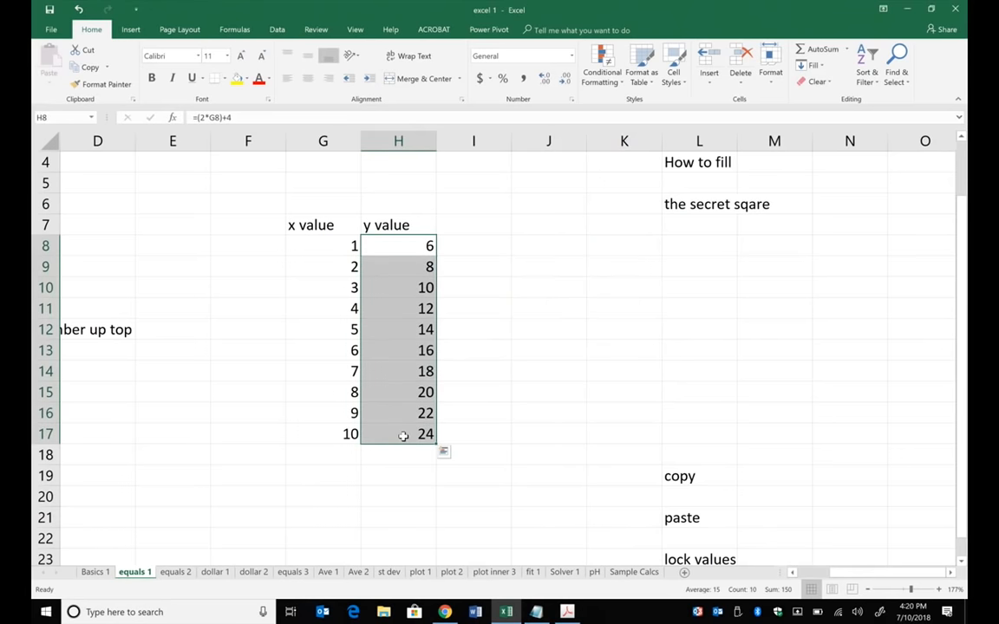
pyautogui.hotkey('ctrl', 'c')
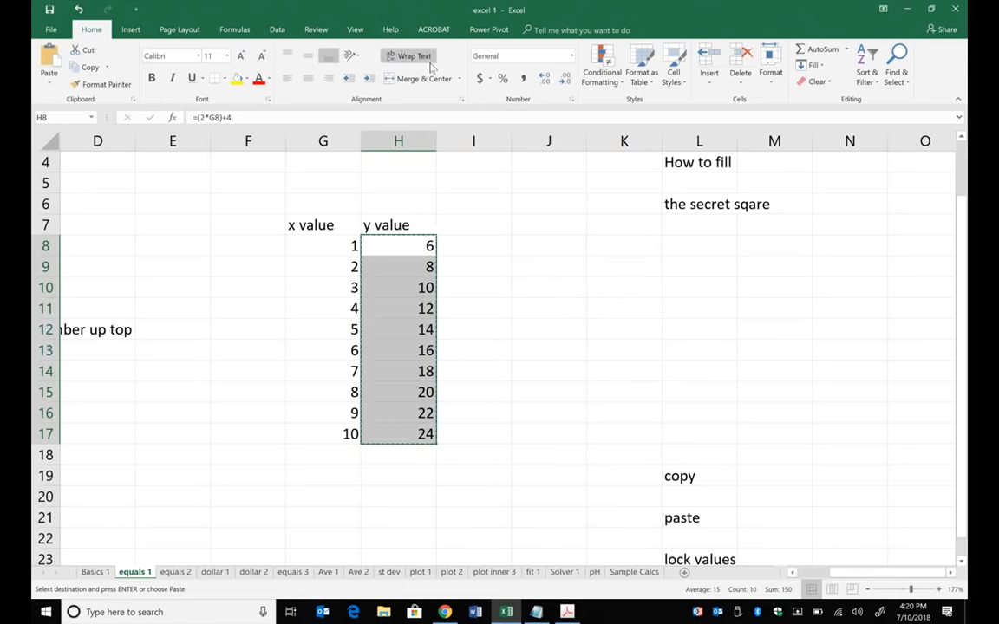
pyautogui.moveTo(559, 247); pyautogui.dragTo(562, 430)
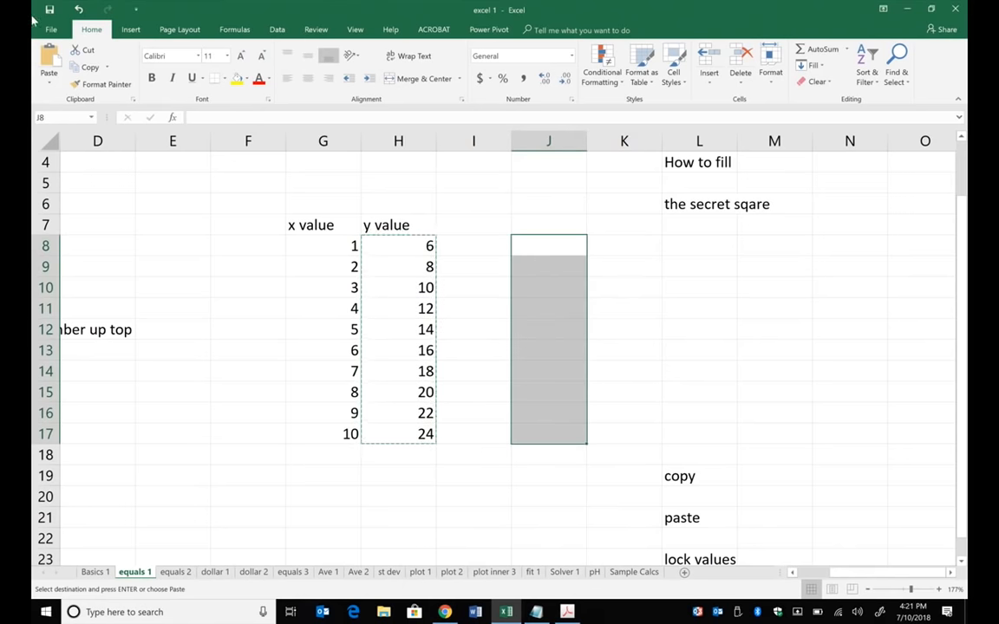
pyautogui.click(50, 78)
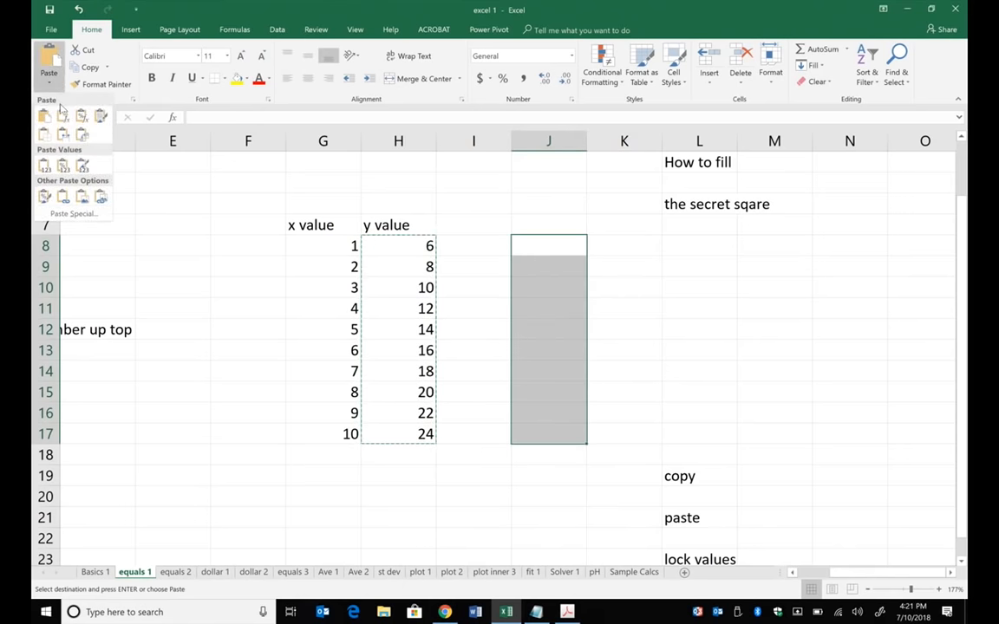
pyautogui.click(44, 164)
pyautogui.click(738, 392)
pyautogui.click(553, 290)
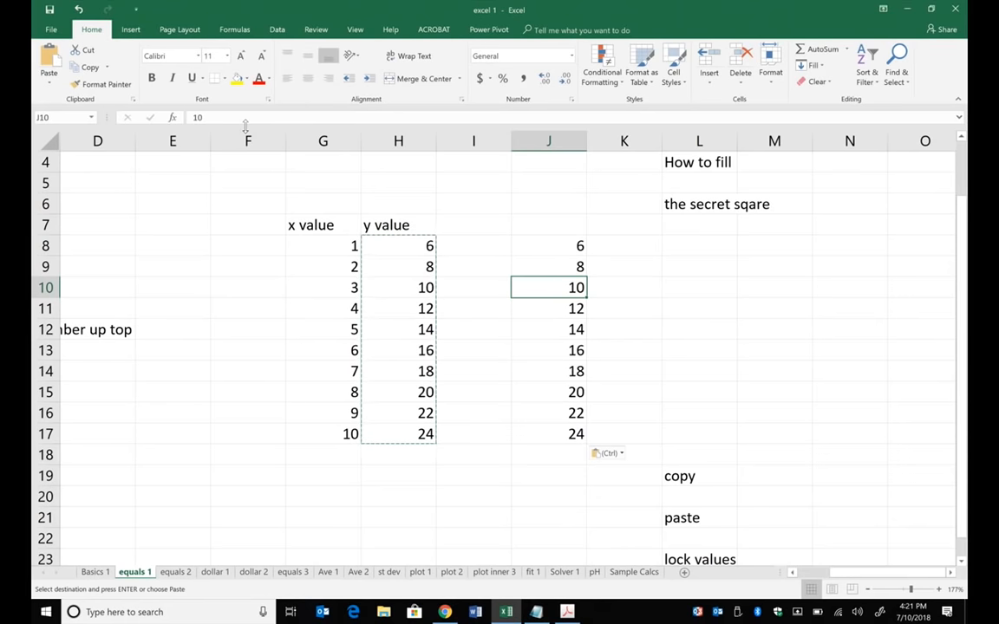
# - Switch to the equals 2 sheet
pyautogui.scroll(-1, 793, 373)
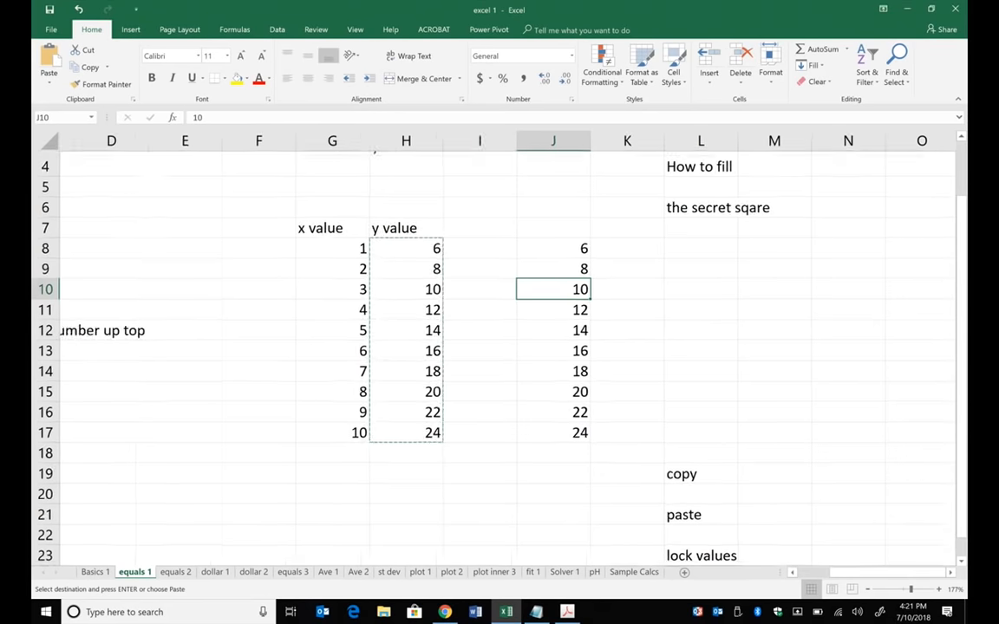
pyautogui.scroll(-5, 499, 347)
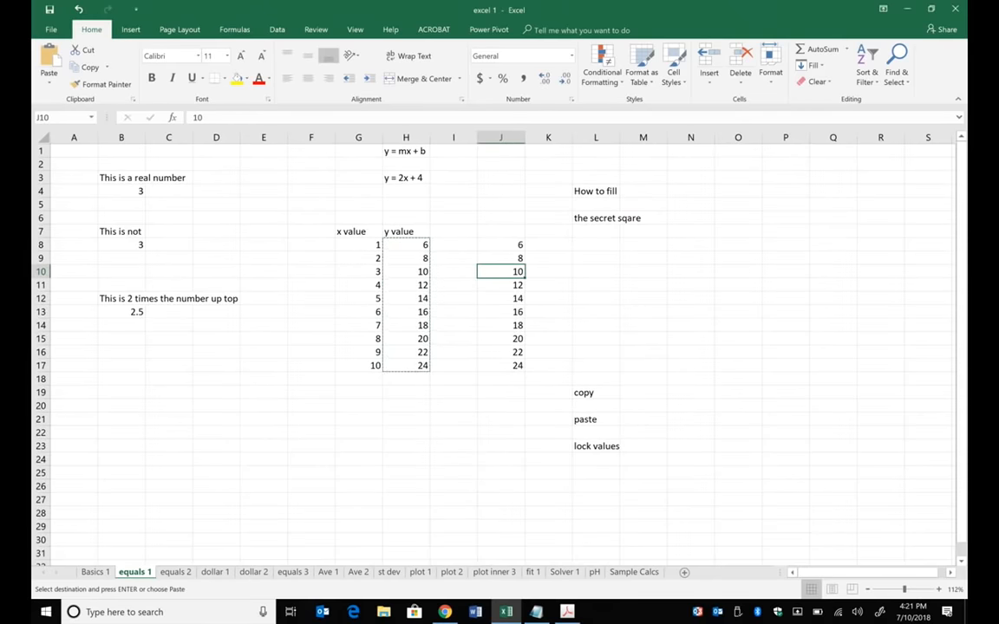
pyautogui.scroll(3, 499, 347)
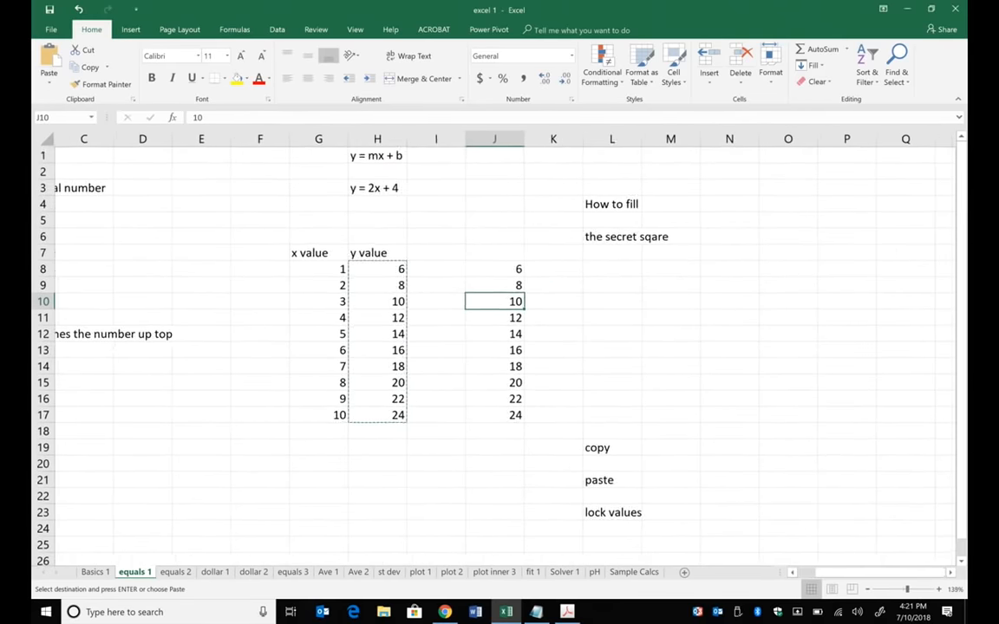
pyautogui.click(174, 573)
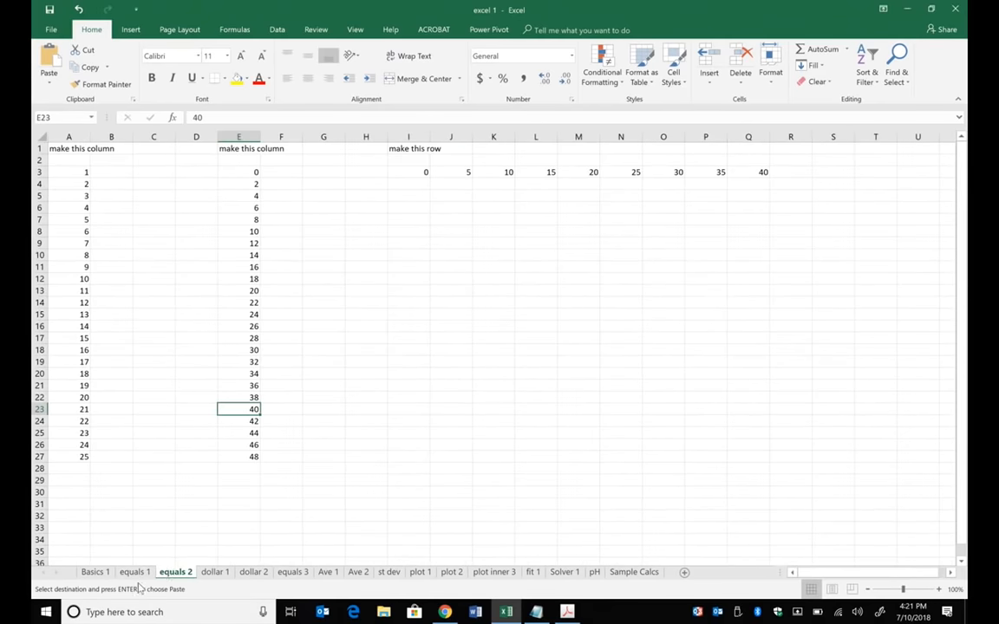
pyautogui.click(134, 572)
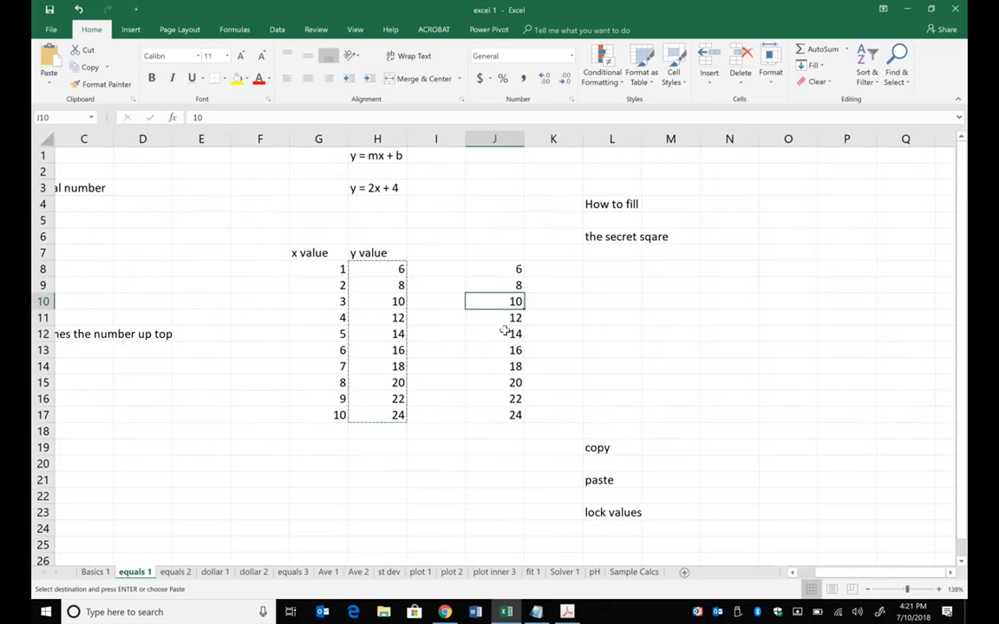
pyautogui.click(174, 574)
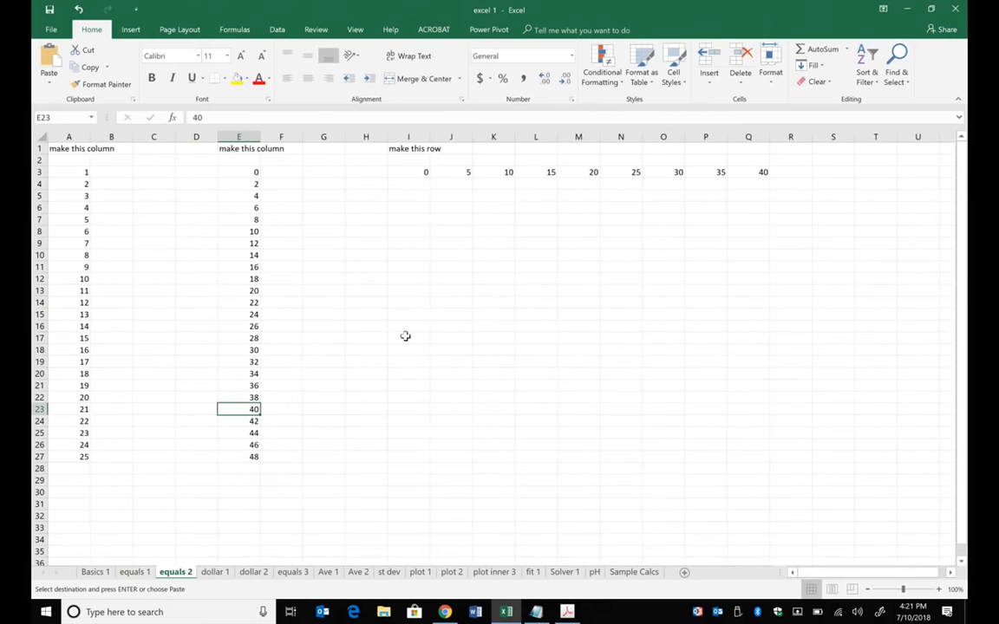
# - Enter 1 in cell B3, beside the first "make this column" list
pyautogui.scroll(6, 405, 336)
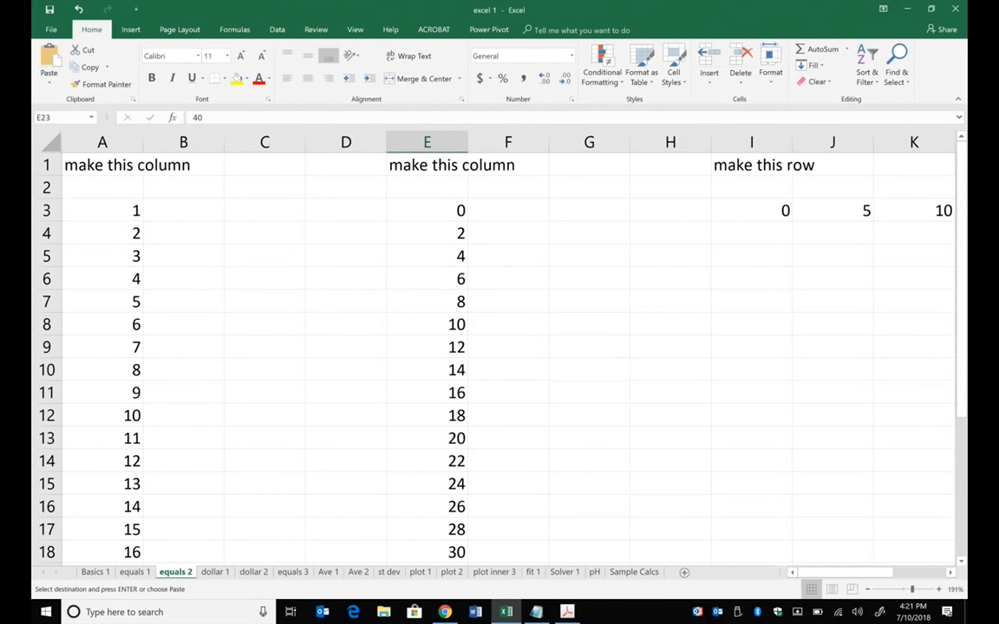
pyautogui.click(212, 206)
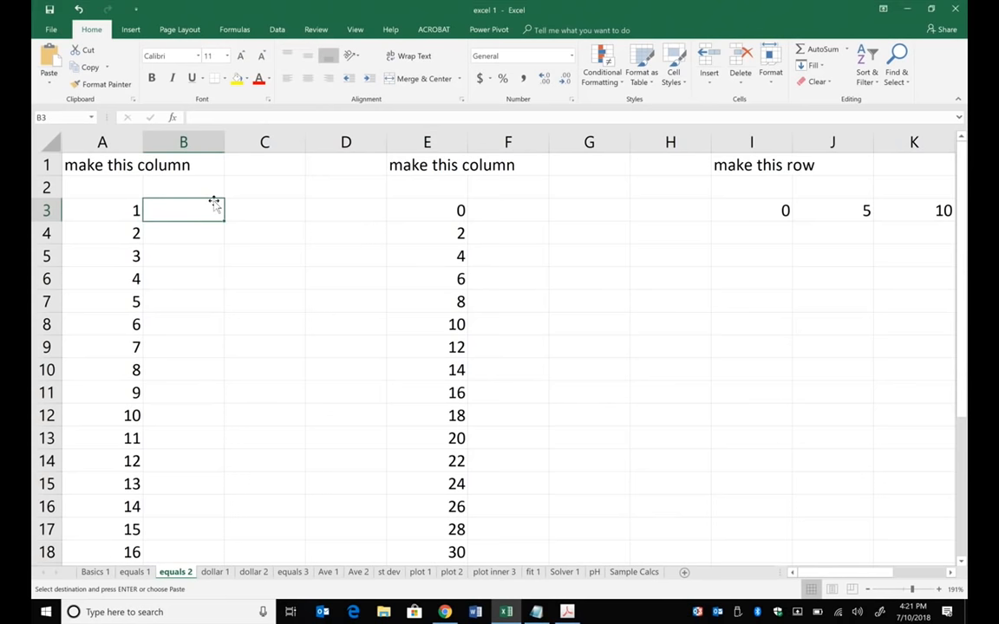
pyautogui.write('1')
pyautogui.press('Return')
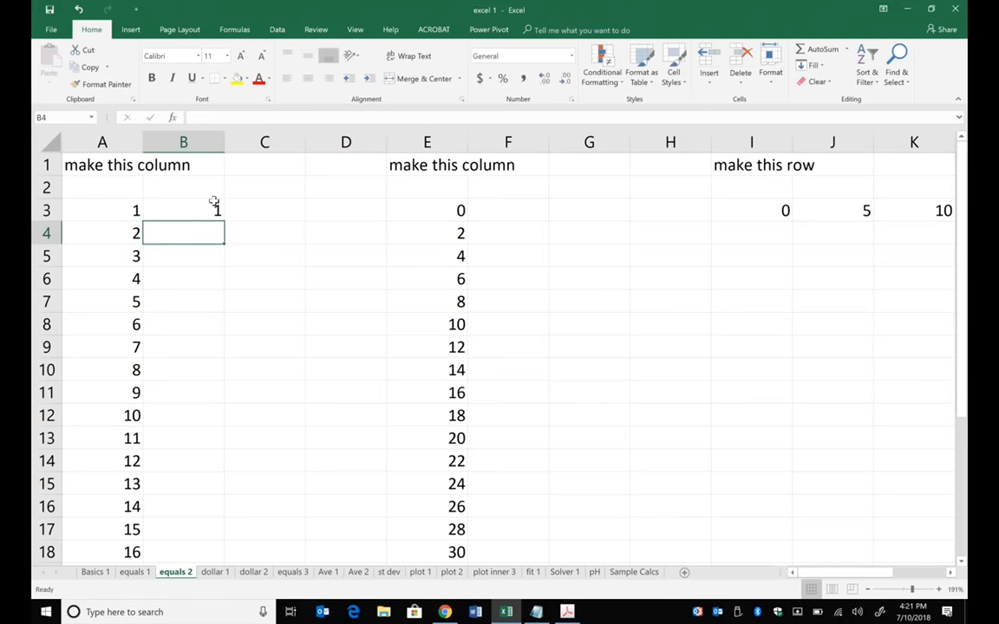
# - Try entering 2 and 3 by hand in cells B4 and B5, and remove both entries
pyautogui.write('2')
pyautogui.press('Return')
pyautogui.write('3')
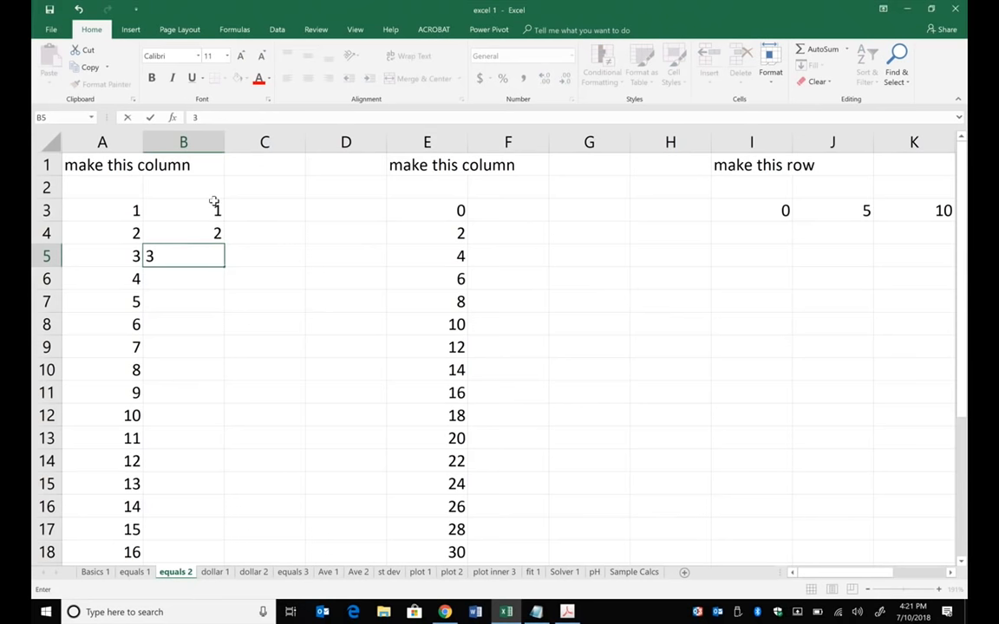
pyautogui.click(80, 10)
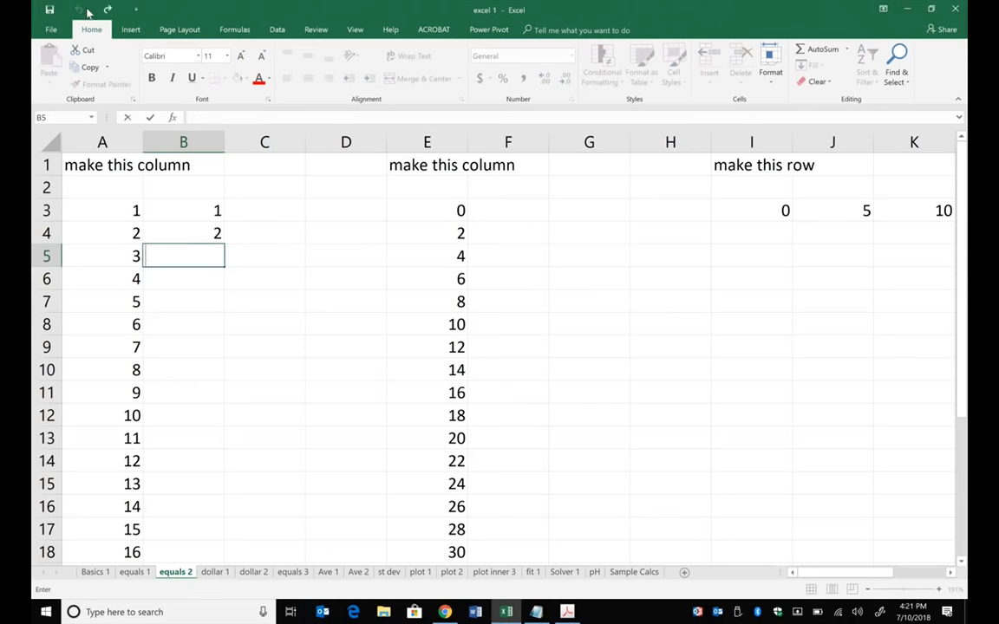
pyautogui.click(207, 231)
pyautogui.press('Delete')
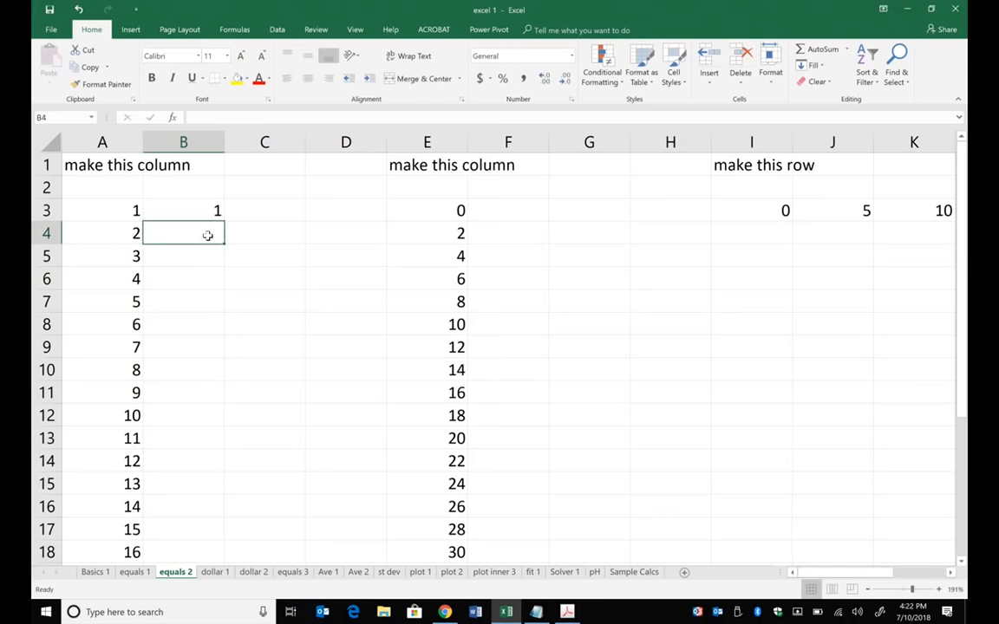
pyautogui.click(347, 367)
# - Try filling the single value in B3 down through B8, and undo the fill
pyautogui.click(212, 208)
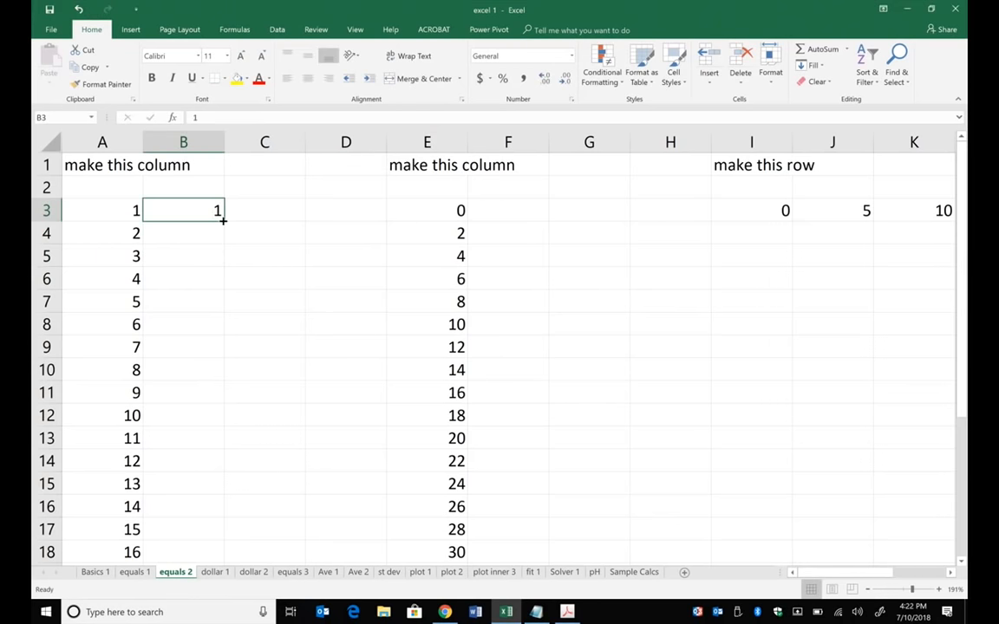
pyautogui.moveTo(223, 221); pyautogui.dragTo(225, 331)
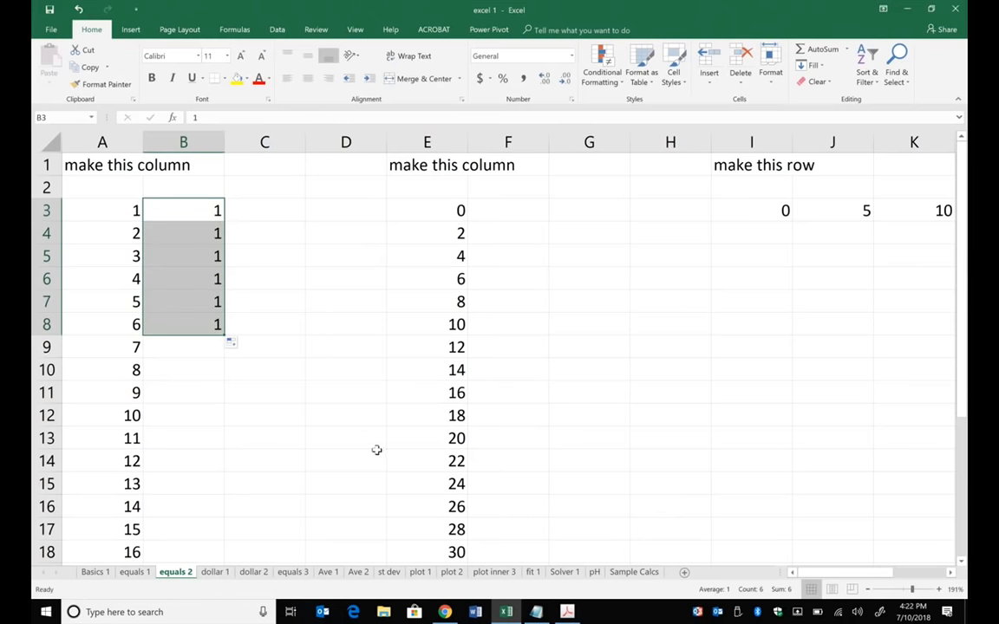
pyautogui.hotkey('ctrl', 'z')
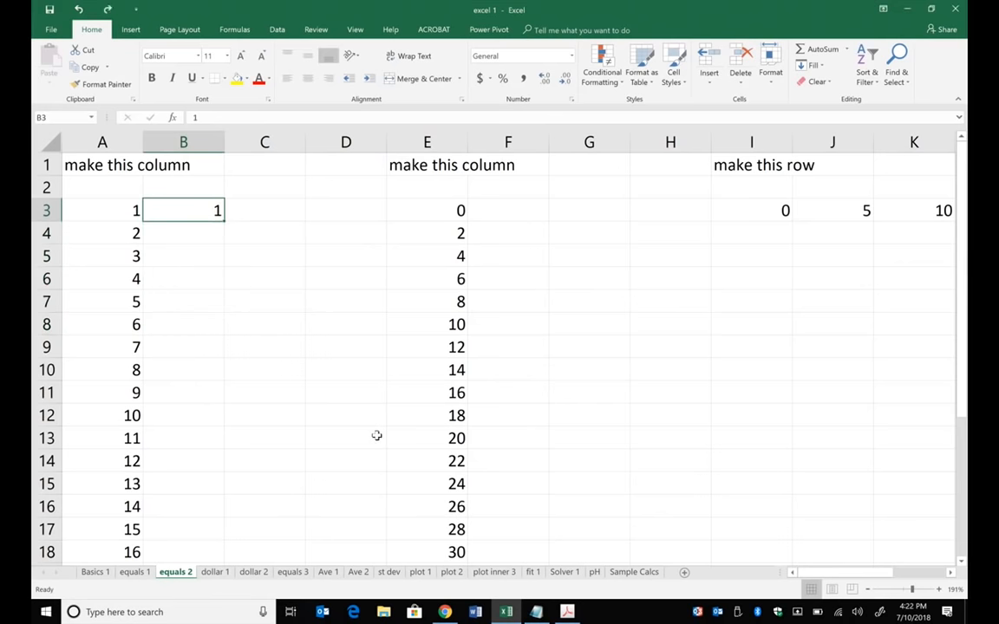
# - Enter the number 2 in cell B4
pyautogui.click(195, 231)
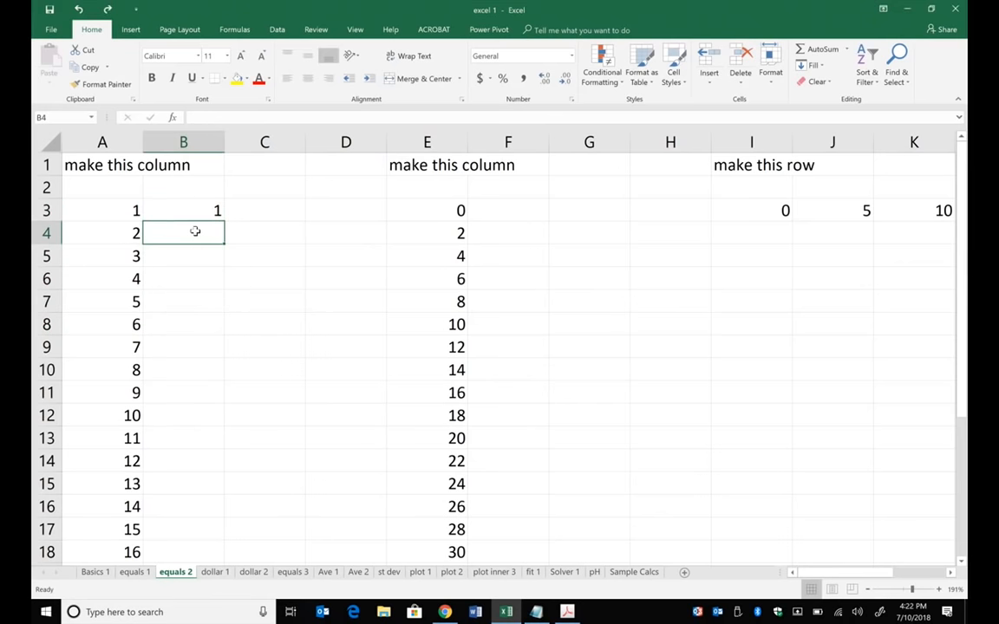
pyautogui.write('21')
pyautogui.press('BackSpace')
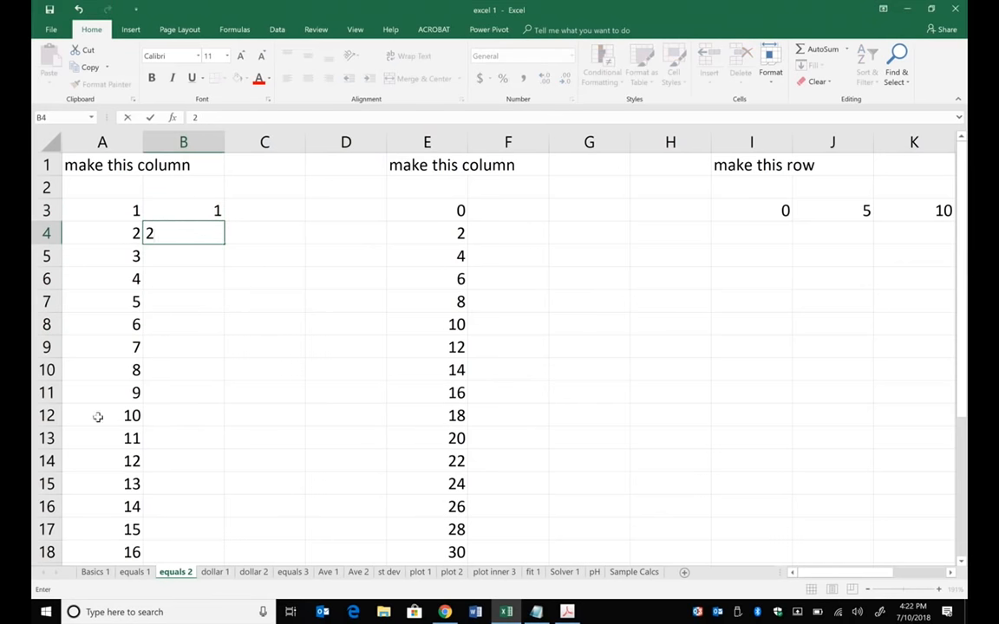
pyautogui.click(251, 346)
# - Try extending the two-number pattern in B3:B4 down through B12, and undo the fill
pyautogui.click(200, 217)
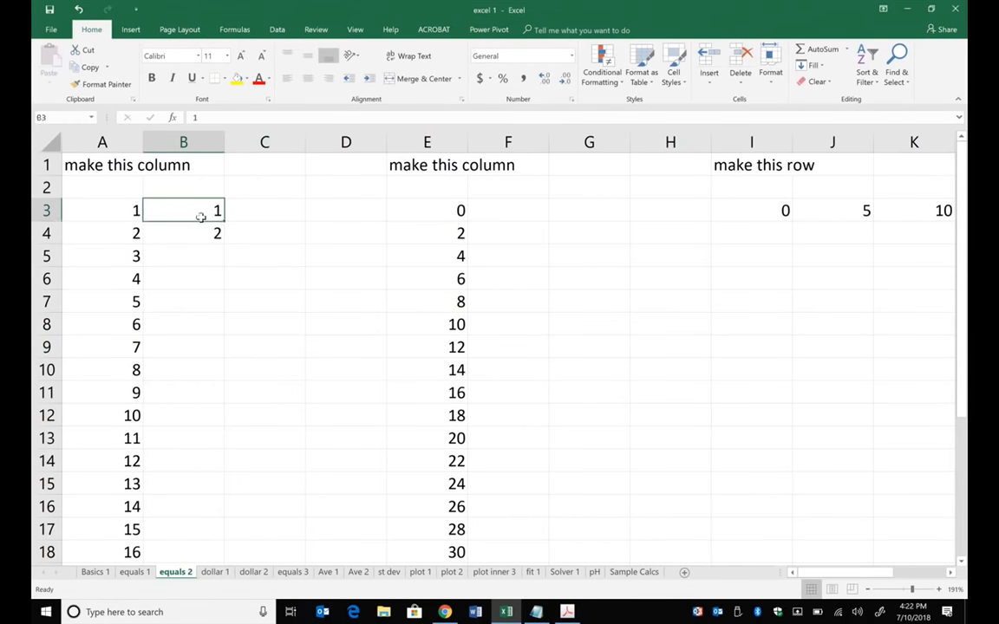
pyautogui.moveTo(200, 216); pyautogui.dragTo(230, 423)
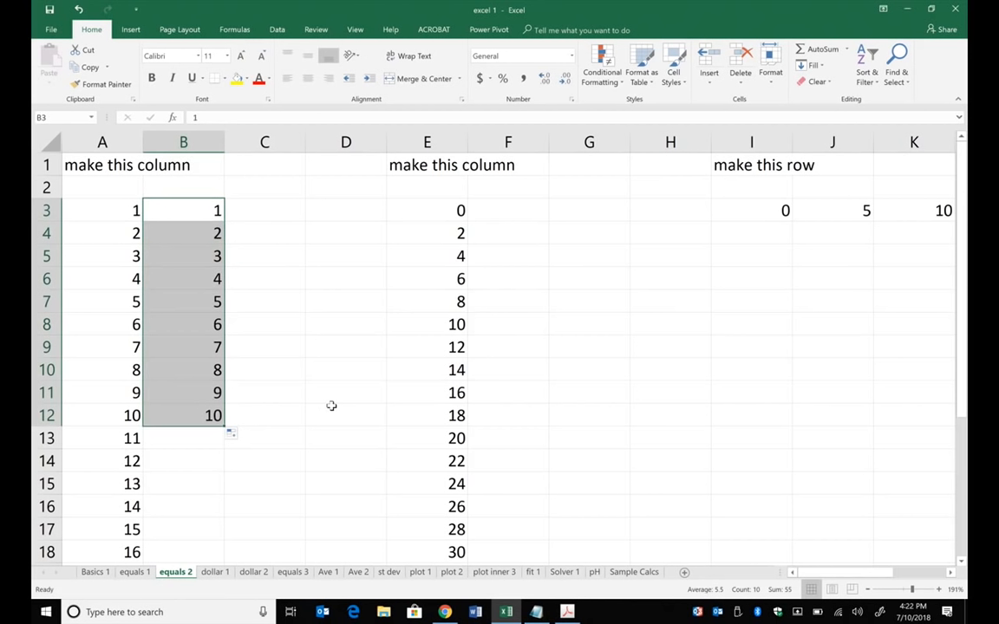
pyautogui.hotkey('ctrl', 'z')
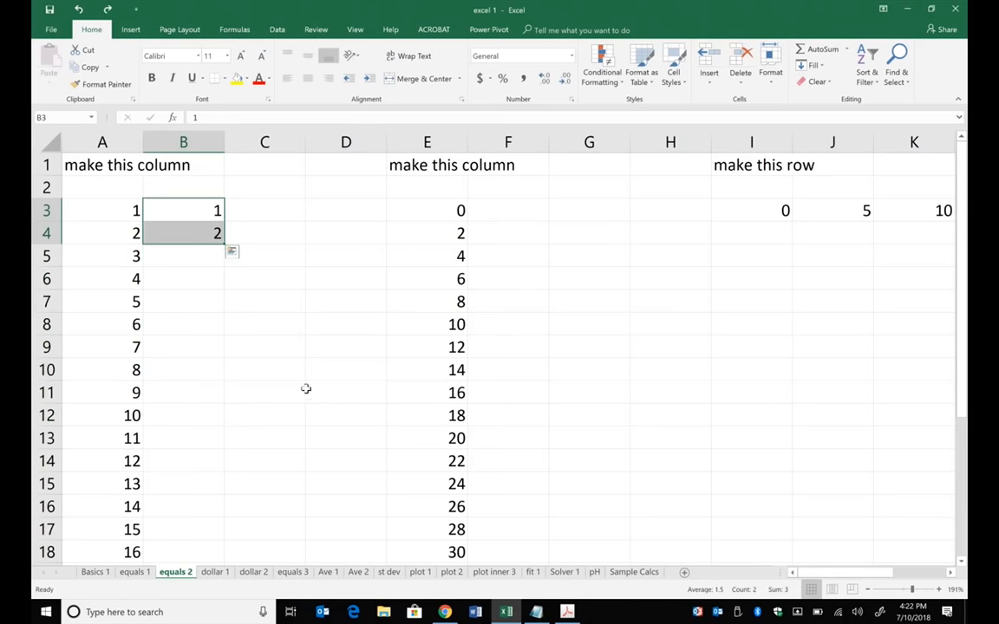
# - Clear the contents of cell B4
pyautogui.click(366, 298)
pyautogui.click(200, 240)
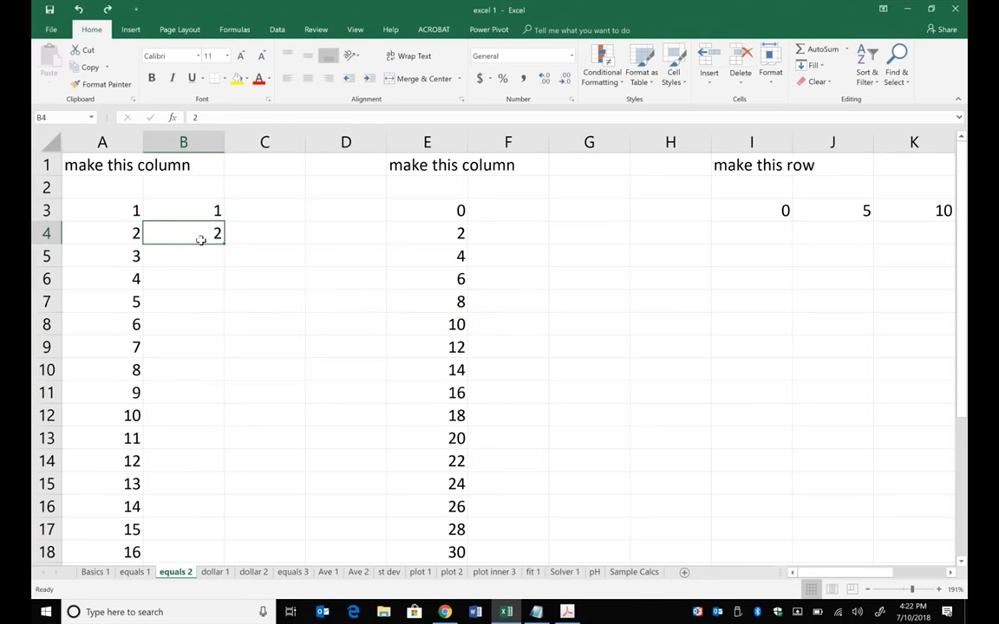
pyautogui.press('Delete')
pyautogui.moveTo(198, 319); pyautogui.dragTo(211, 299)
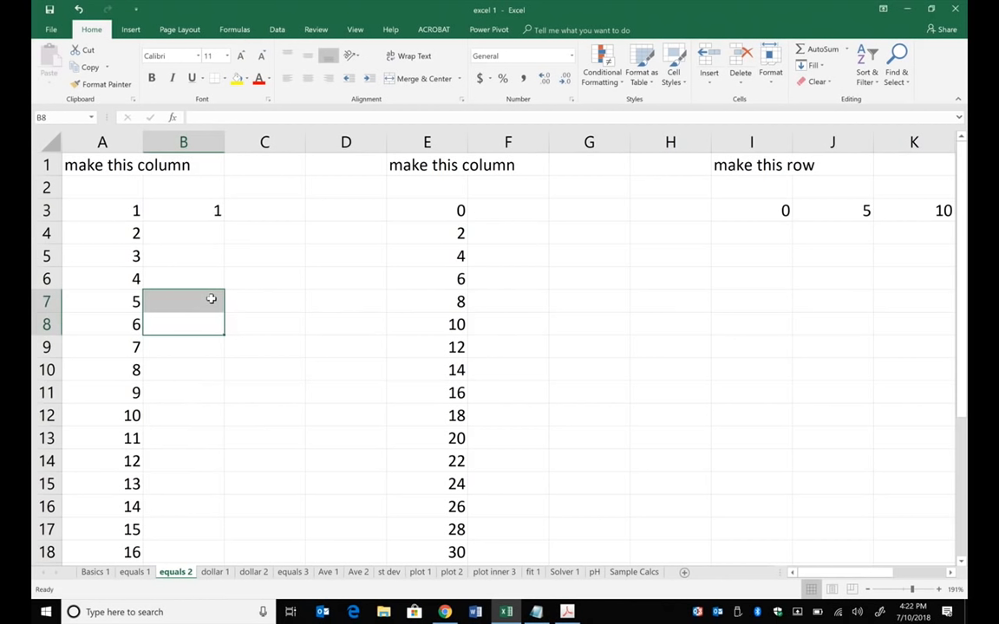
# - Enter the formula =B3+1 in cell B4 and fill it down through B27
pyautogui.click(214, 229)
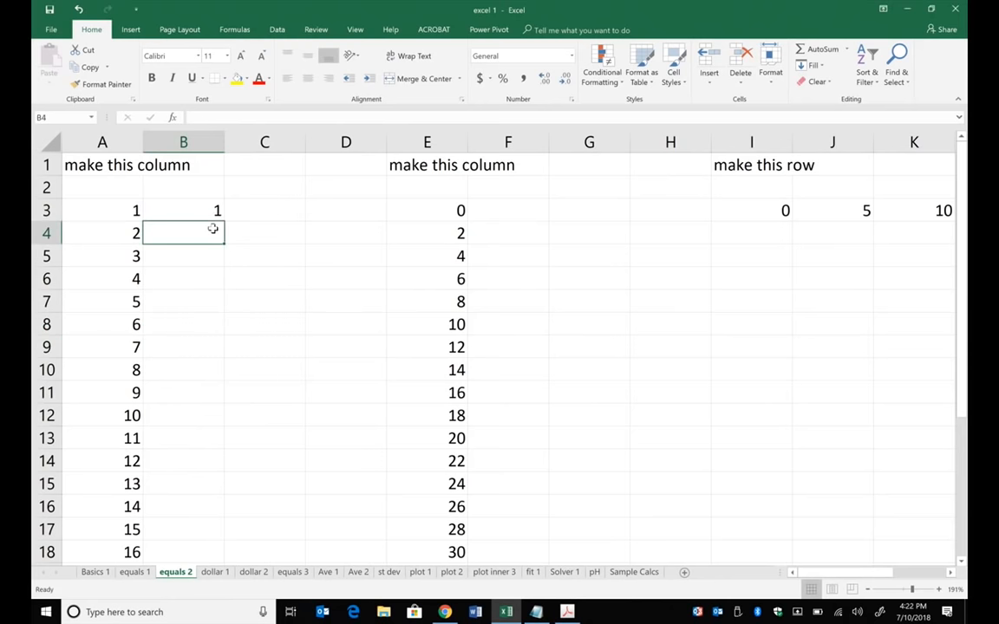
pyautogui.doubleClick(214, 229)
pyautogui.write('=')
pyautogui.click(206, 206)
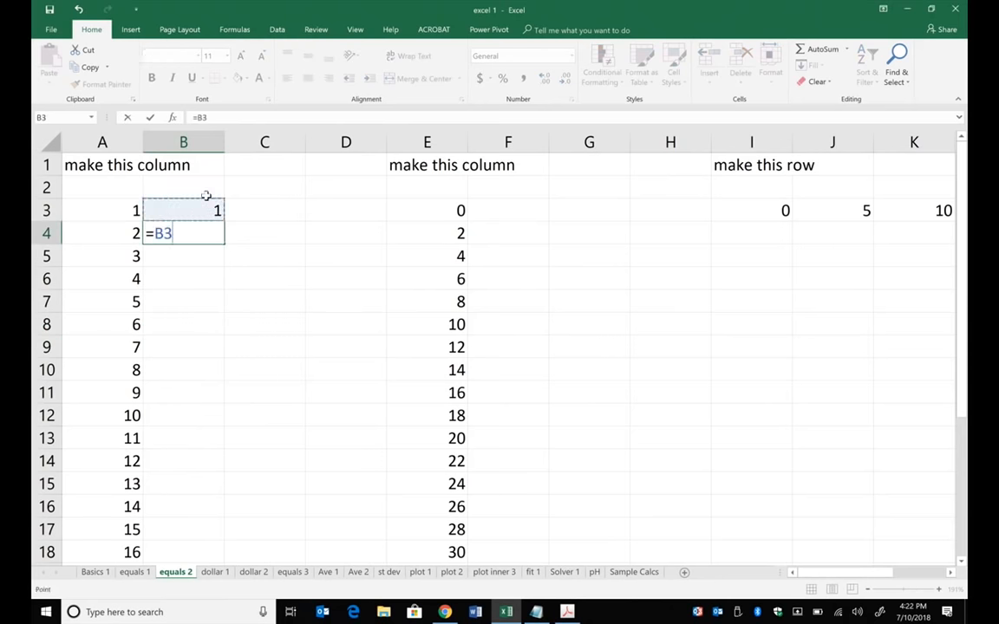
pyautogui.write('+1')
pyautogui.press('Return')
pyautogui.click(192, 233)
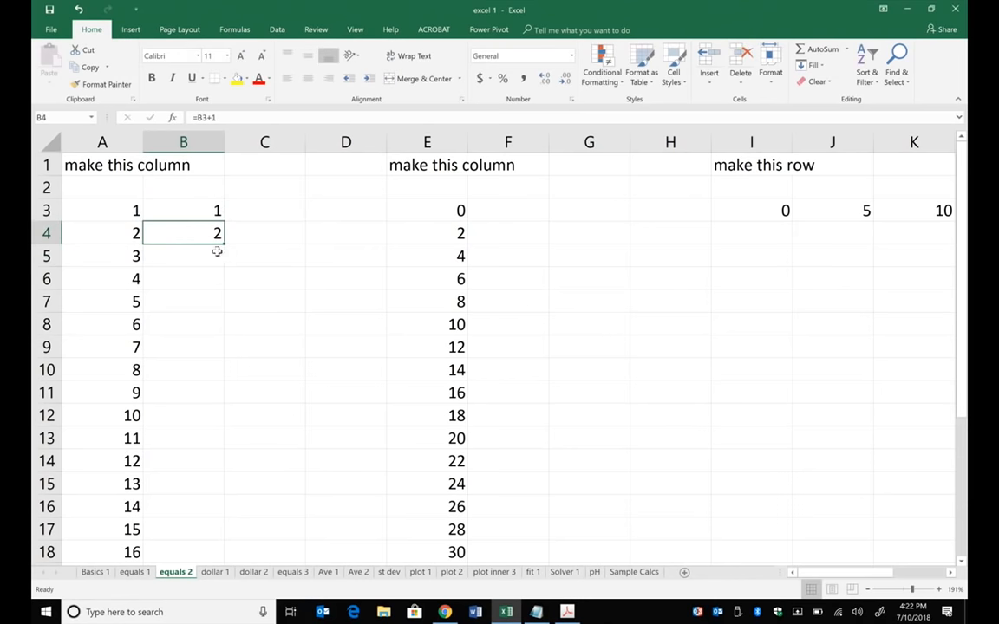
pyautogui.doubleClick(223, 241)
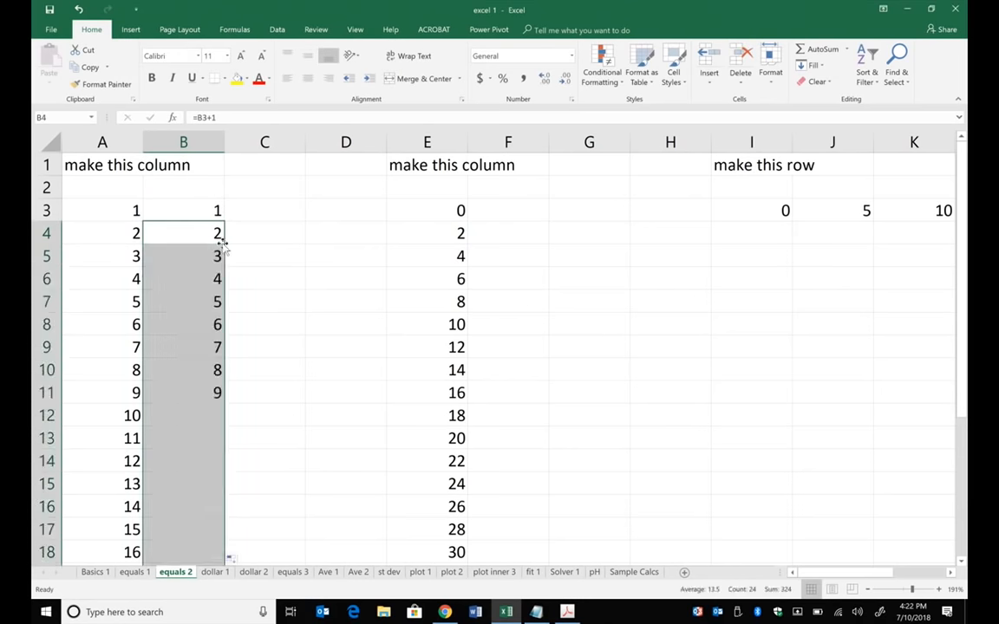
# - Check the filled formulas in cells B12, B14 and B15, leaving them unedited
pyautogui.scroll(-1, 236, 253)
pyautogui.click(206, 347)
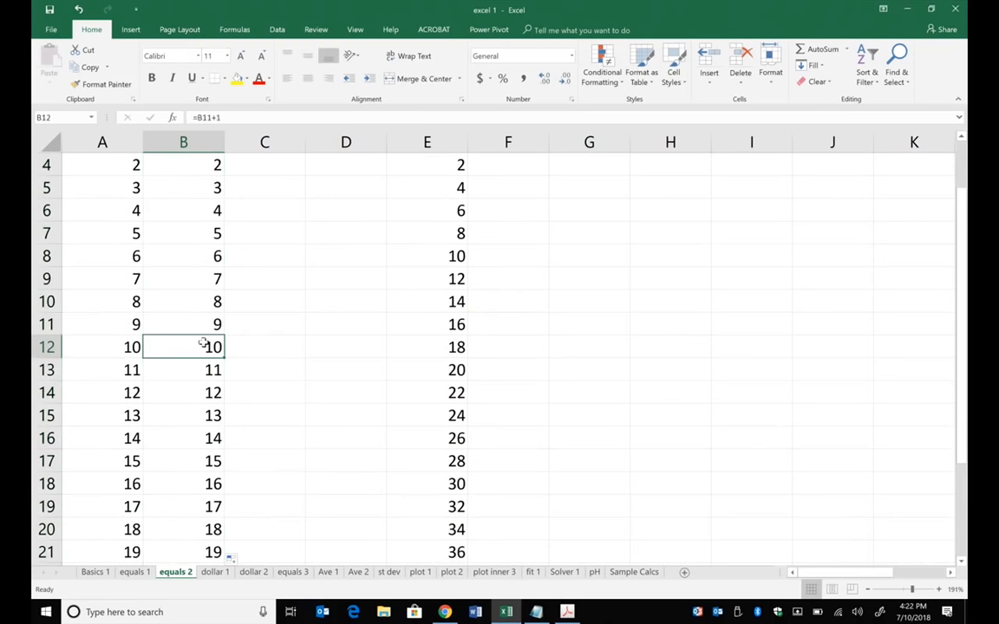
pyautogui.click(212, 397)
pyautogui.click(210, 414)
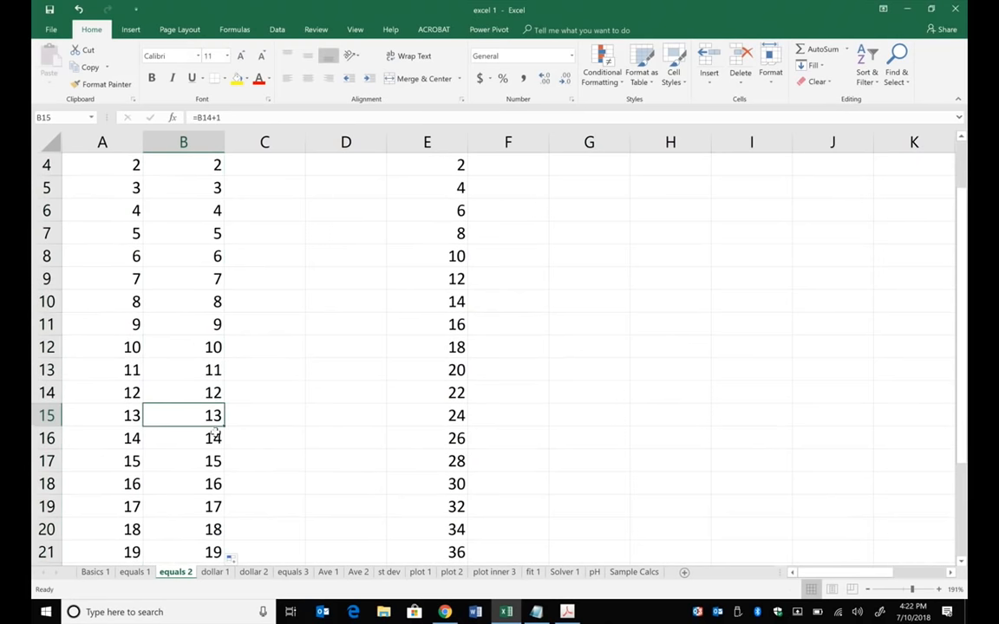
pyautogui.click(246, 119)
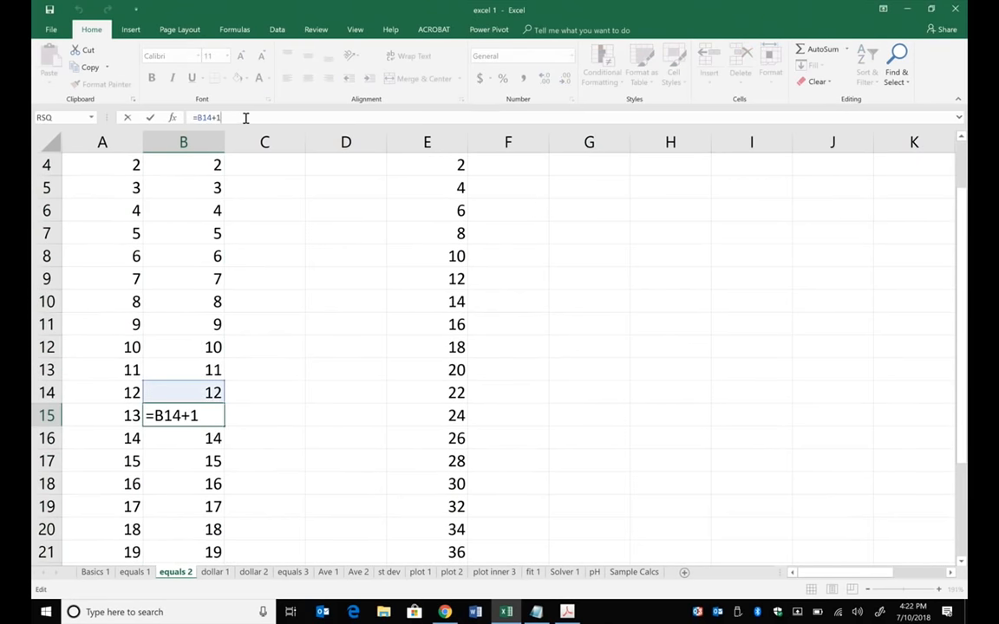
pyautogui.click(126, 120)
# - Start the second column with 0 in cell F3 and the formula =F3+2 in cell F4
pyautogui.scroll(1, 255, 244)
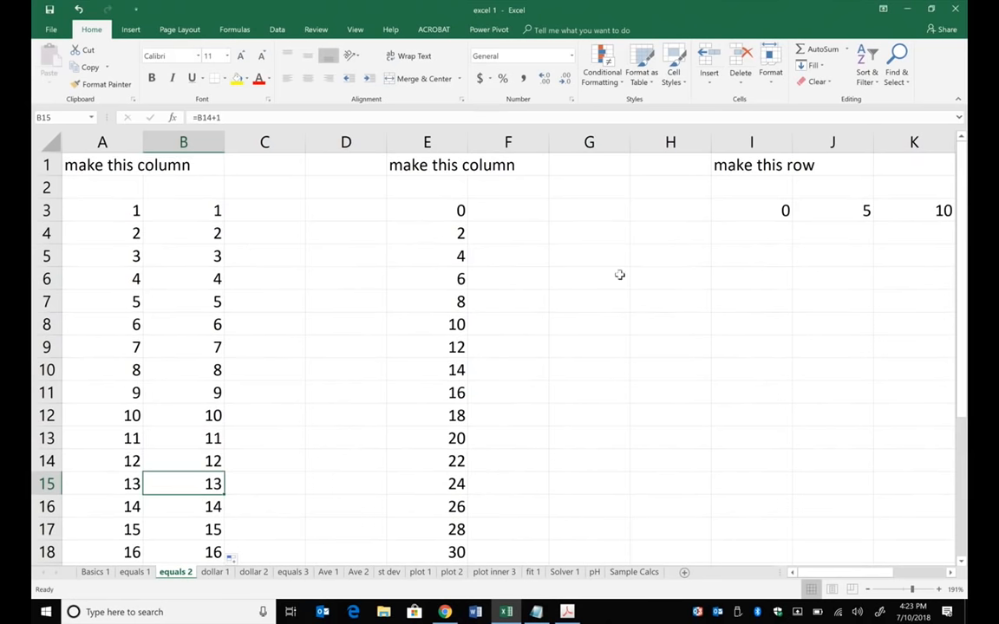
pyautogui.click(494, 210)
pyautogui.write('0')
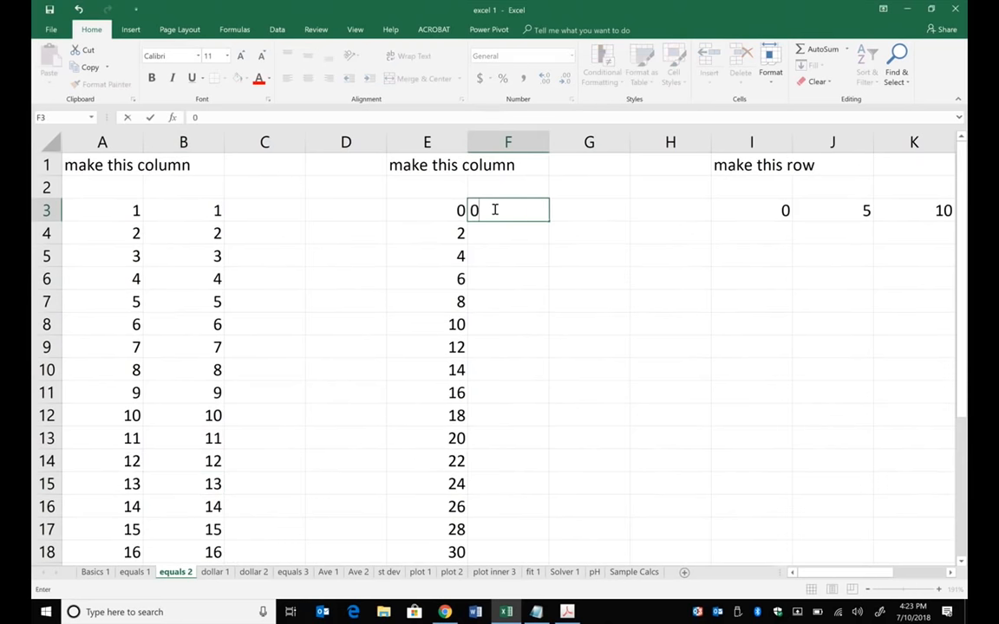
pyautogui.press('Return')
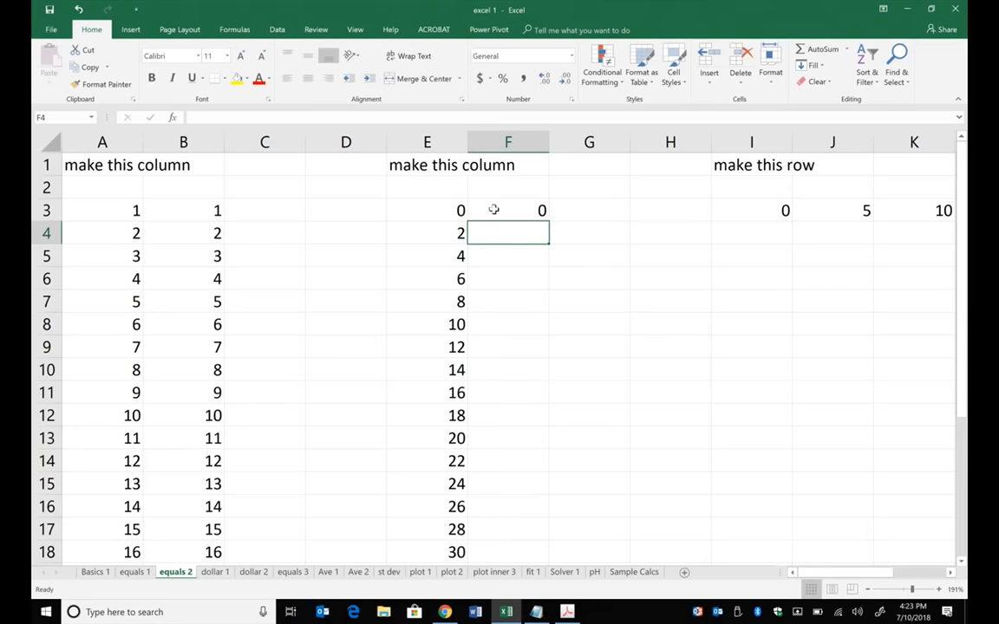
pyautogui.write('=')
pyautogui.click(493, 210)
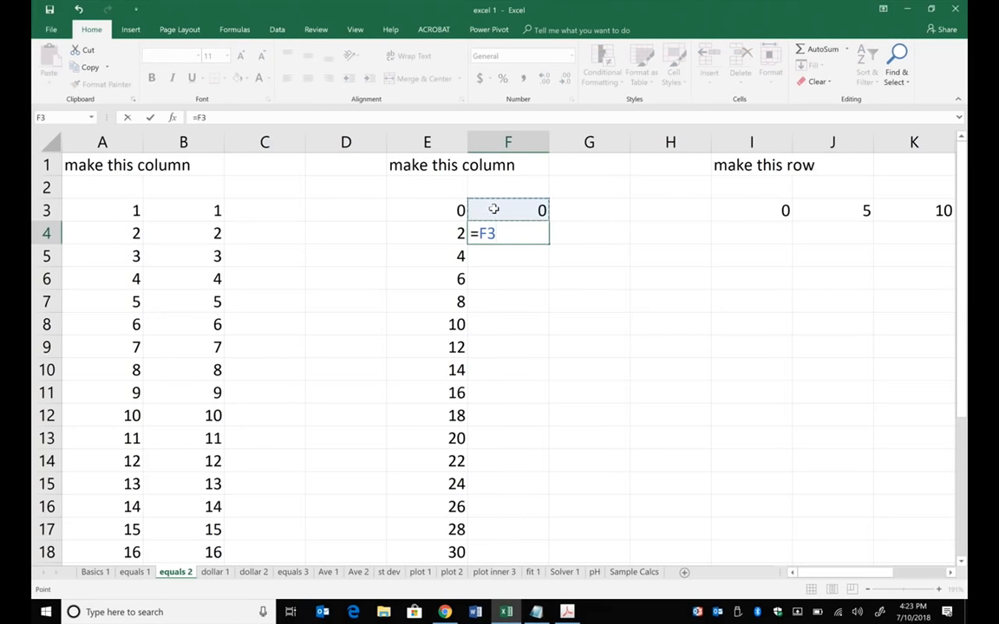
pyautogui.write('+2')
pyautogui.press('Return')
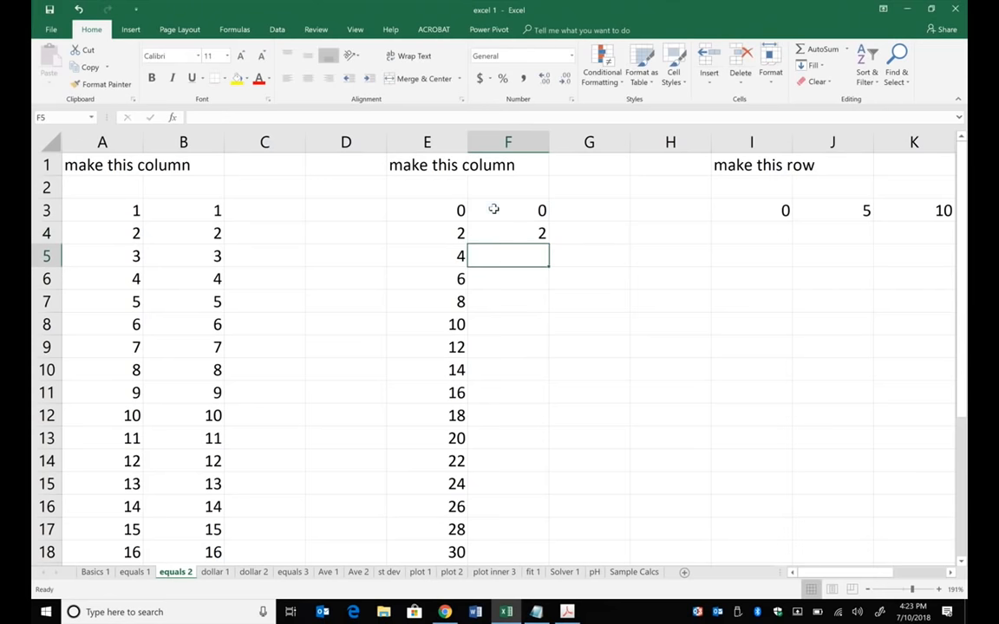
# - Fill the formula in cell F4 down the column through F27
pyautogui.click(529, 235)
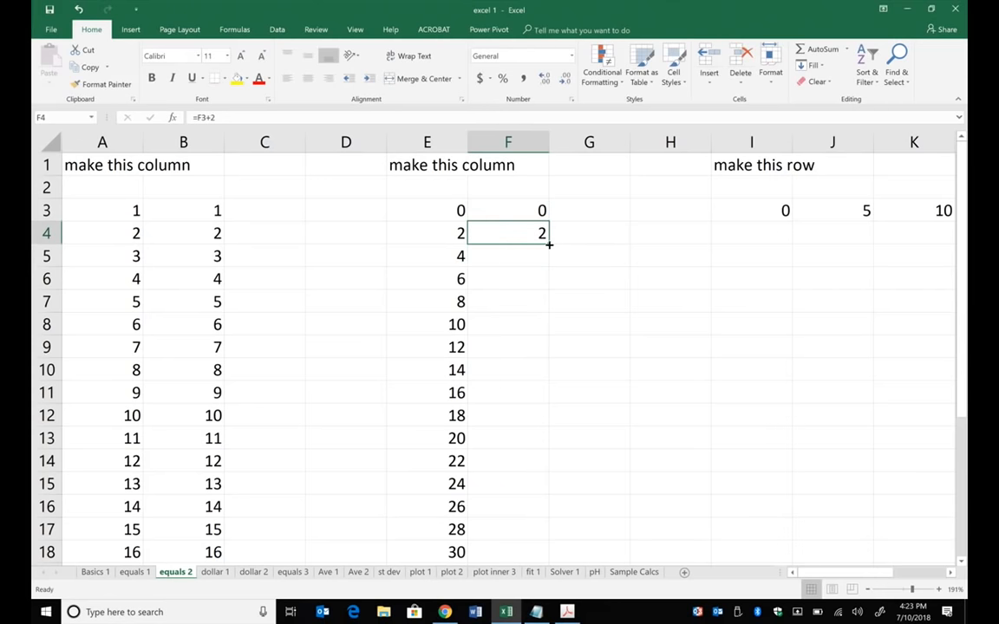
pyautogui.doubleClick(549, 244)
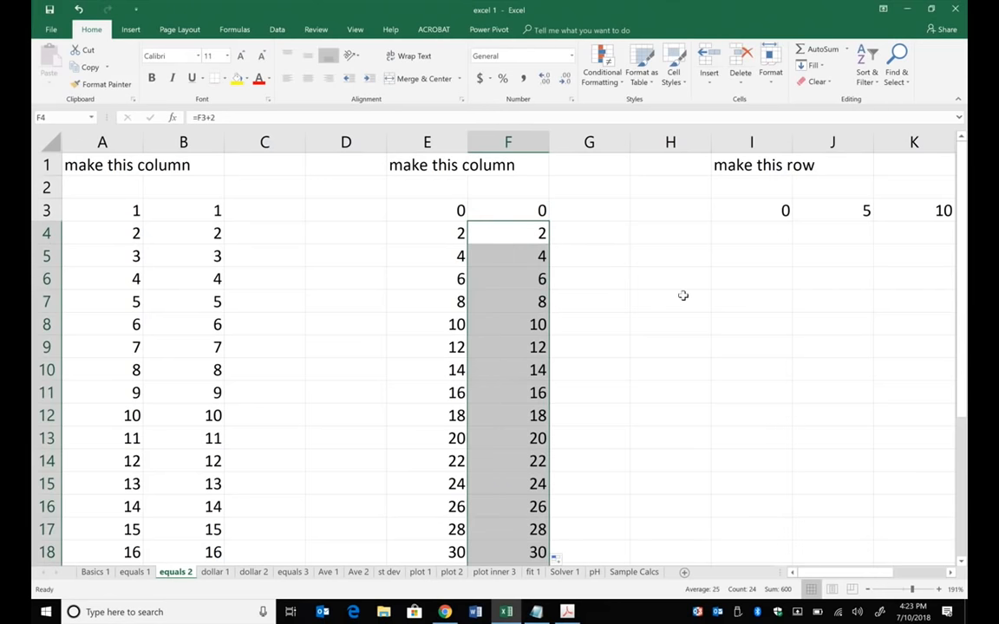
# - Build the row with 0 in cell I5 and the formula =I5+5 in J5, filled across through Q5
pyautogui.hscroll(6, 683, 295)
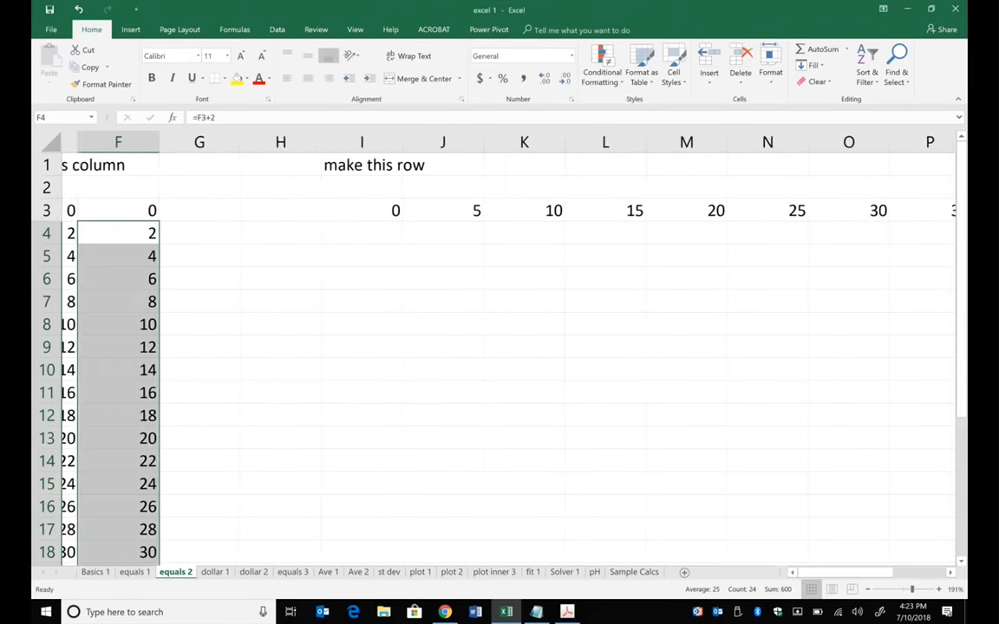
pyautogui.hscroll(1, 499, 347)
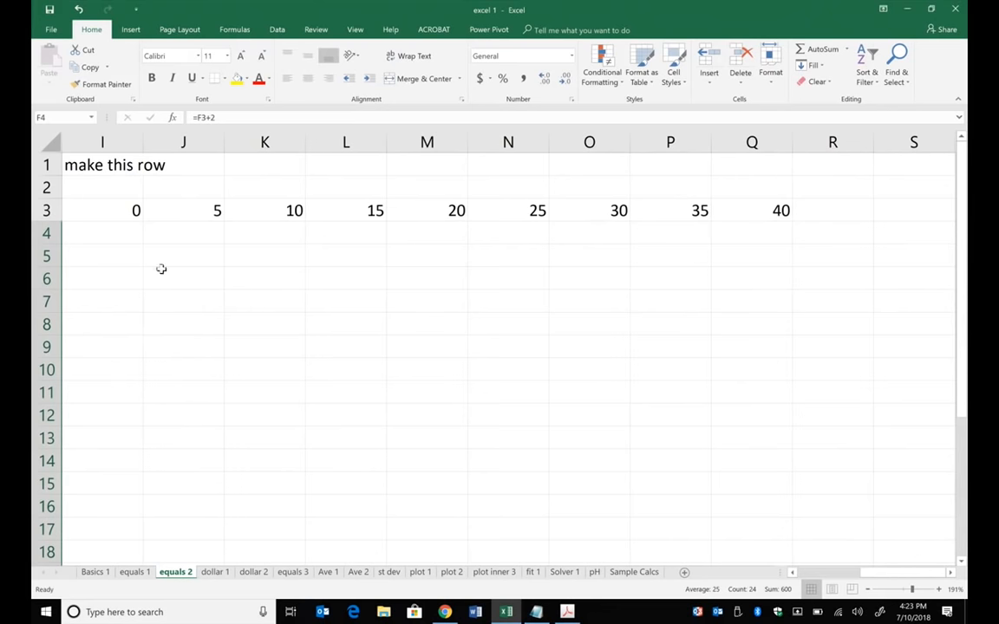
pyautogui.click(127, 254)
pyautogui.write('0')
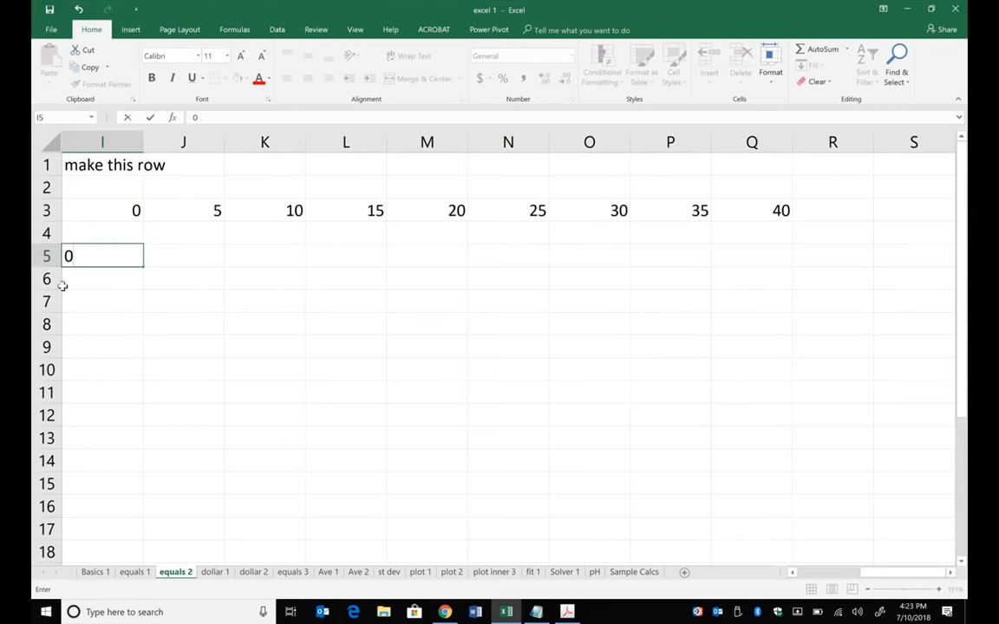
pyautogui.click(187, 250)
pyautogui.write('=')
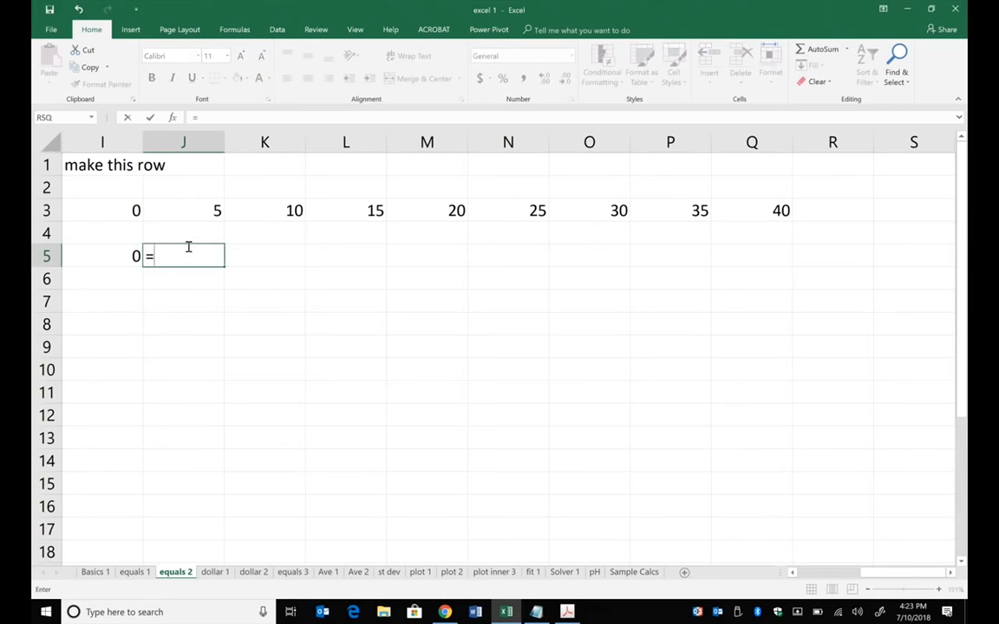
pyautogui.click(125, 251)
pyautogui.write('+5')
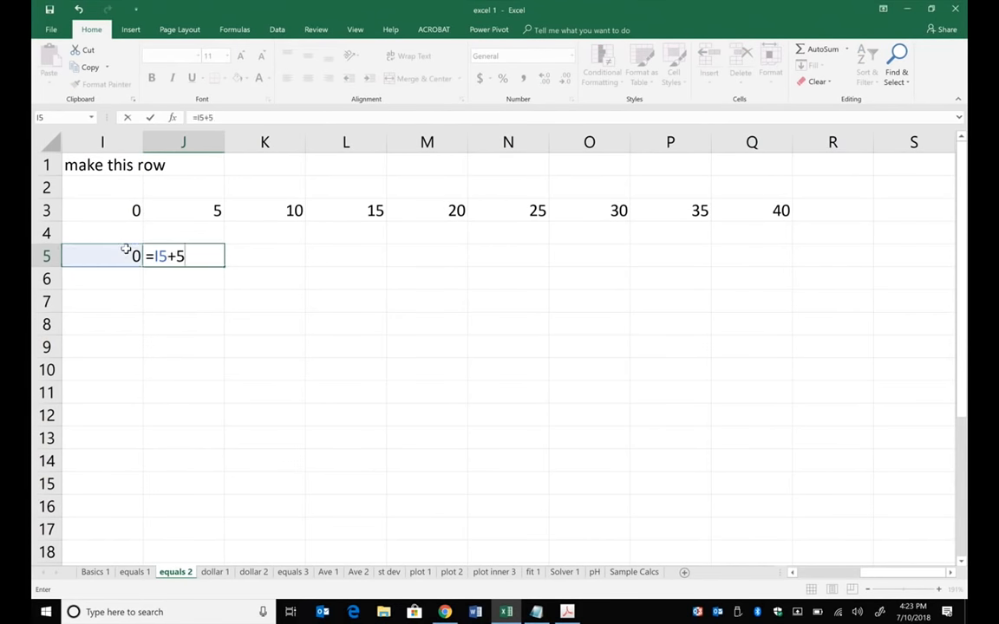
pyautogui.press('Return')
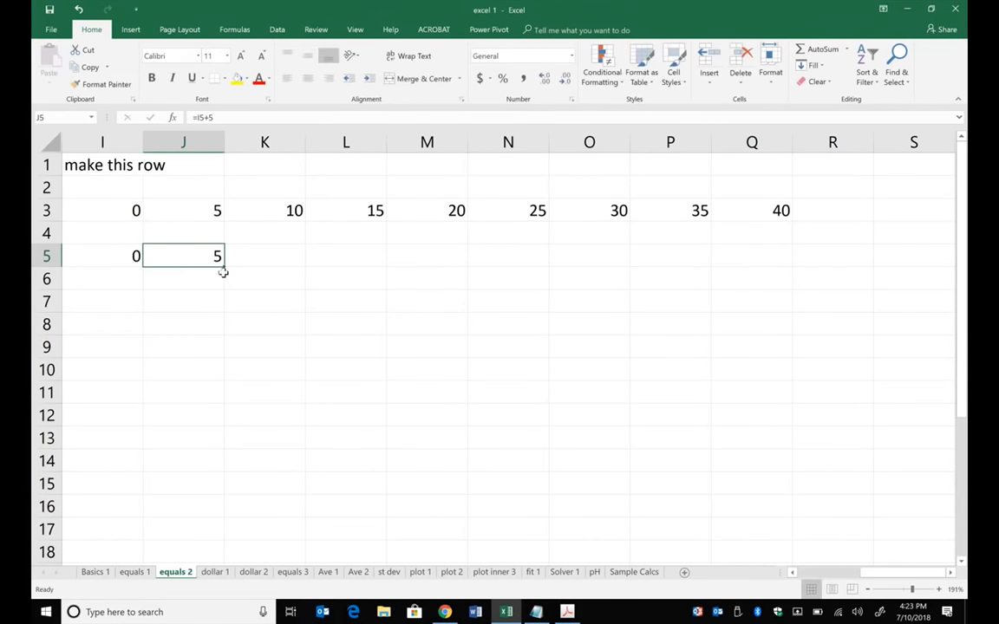
pyautogui.moveTo(224, 266); pyautogui.dragTo(789, 274)
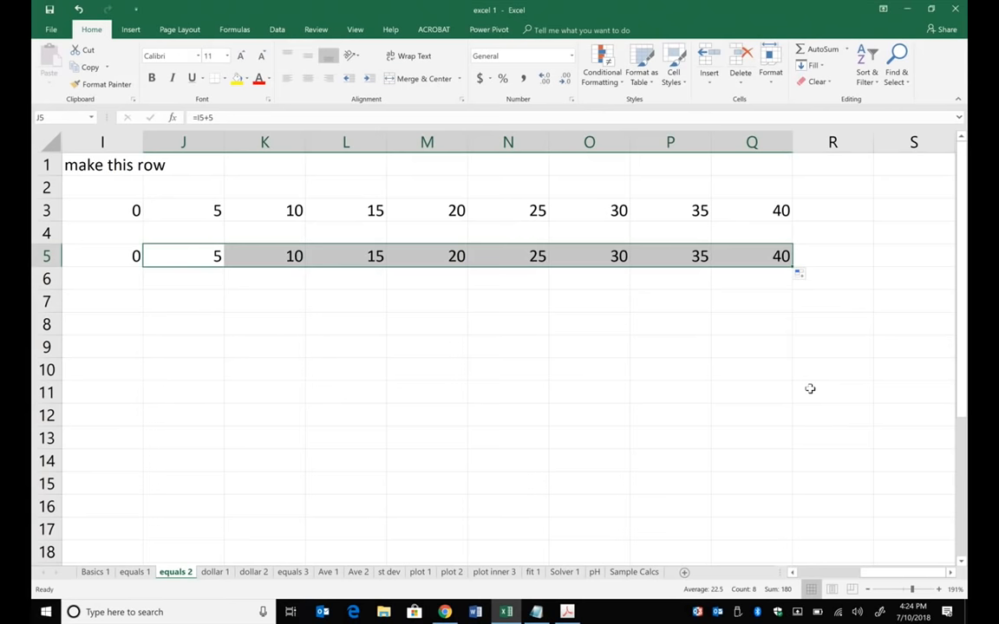
# - On the dollar 1 sheet, enter 2 in cell F6 and the formula =F6 in cell G6
pyautogui.keyDown('ctrl'); pyautogui.scroll(-6, 809, 389); pyautogui.keyUp('ctrl')
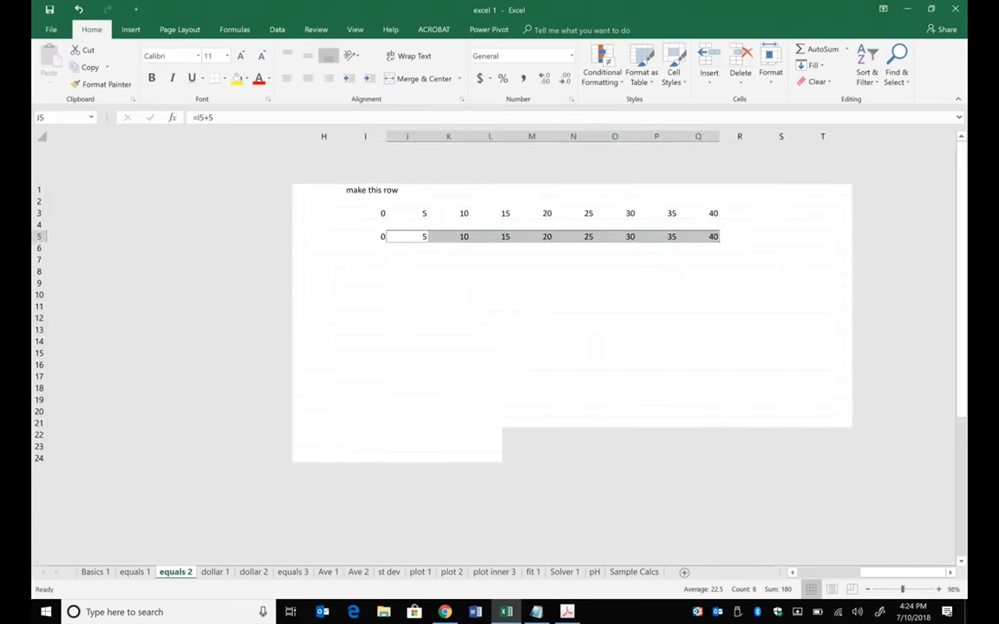
pyautogui.hscroll(-1, 499, 347)
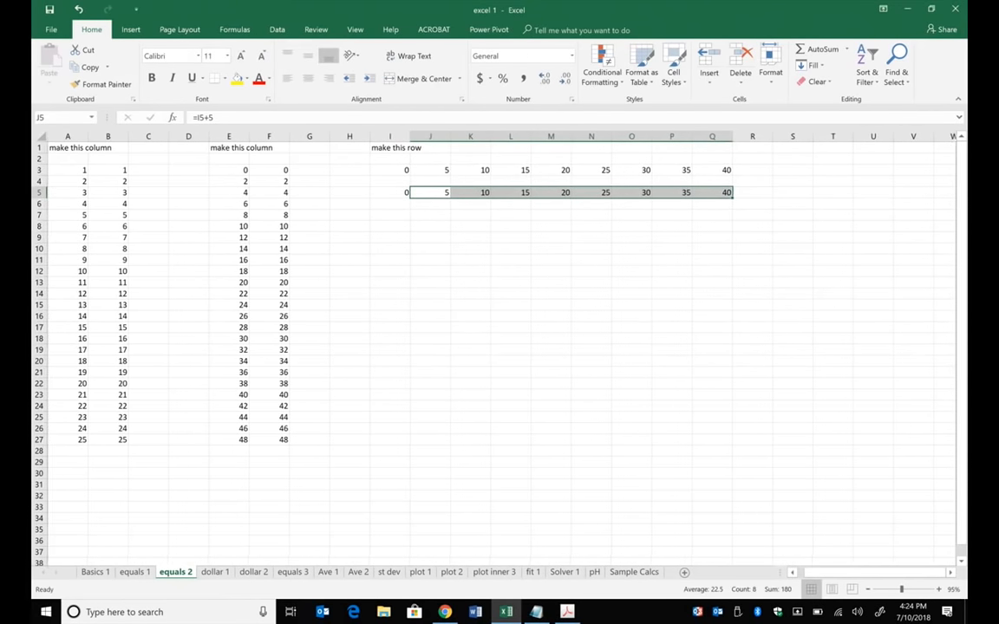
pyautogui.hotkey('ctrl', 'pagedown')
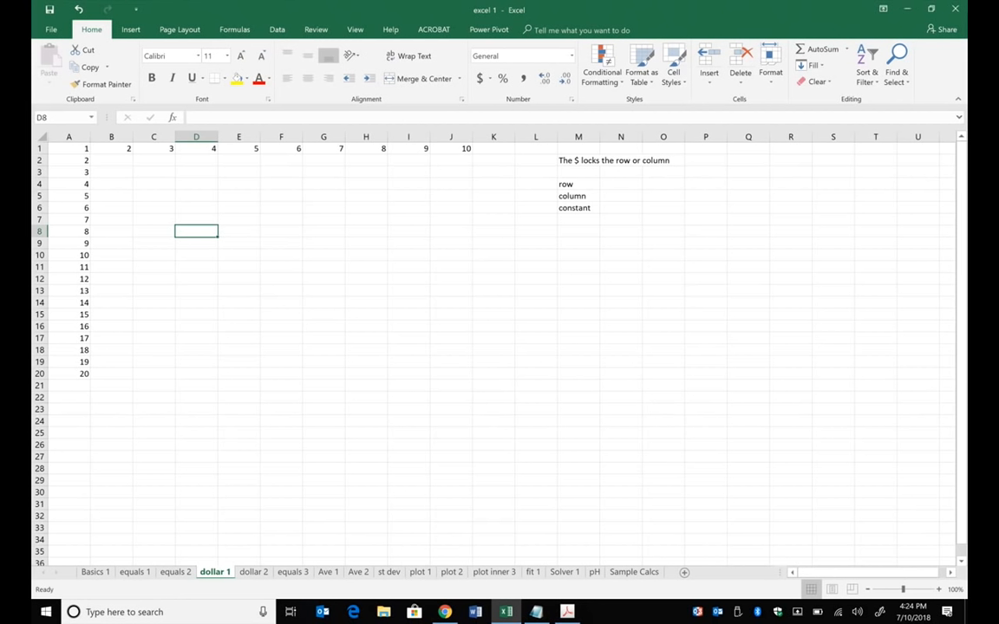
pyautogui.scroll(5, 457, 236)
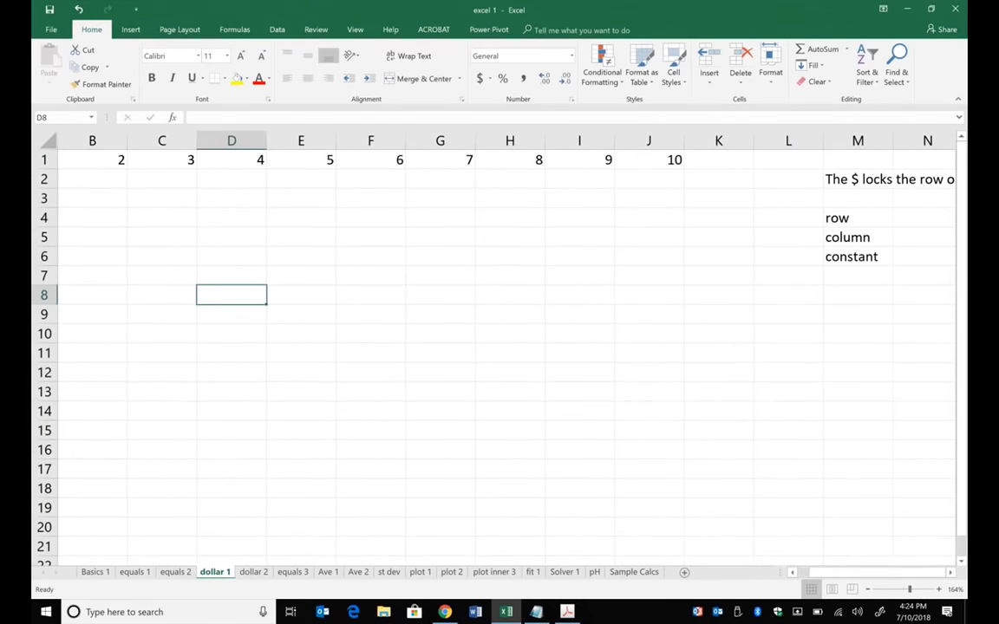
pyautogui.click(347, 256)
pyautogui.hscroll(-1, 348, 256)
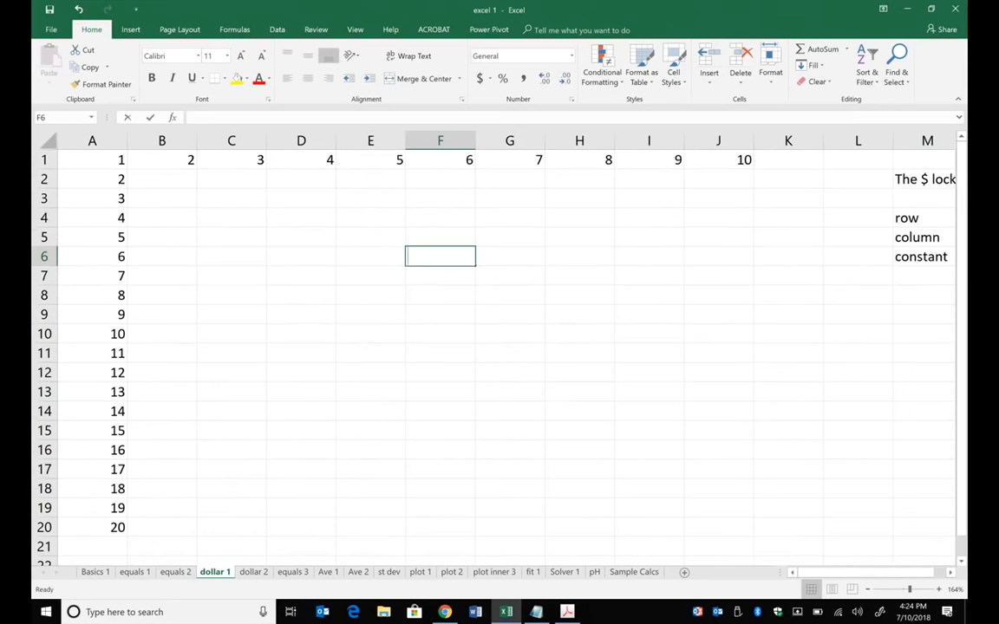
pyautogui.write('2')
pyautogui.click(506, 257)
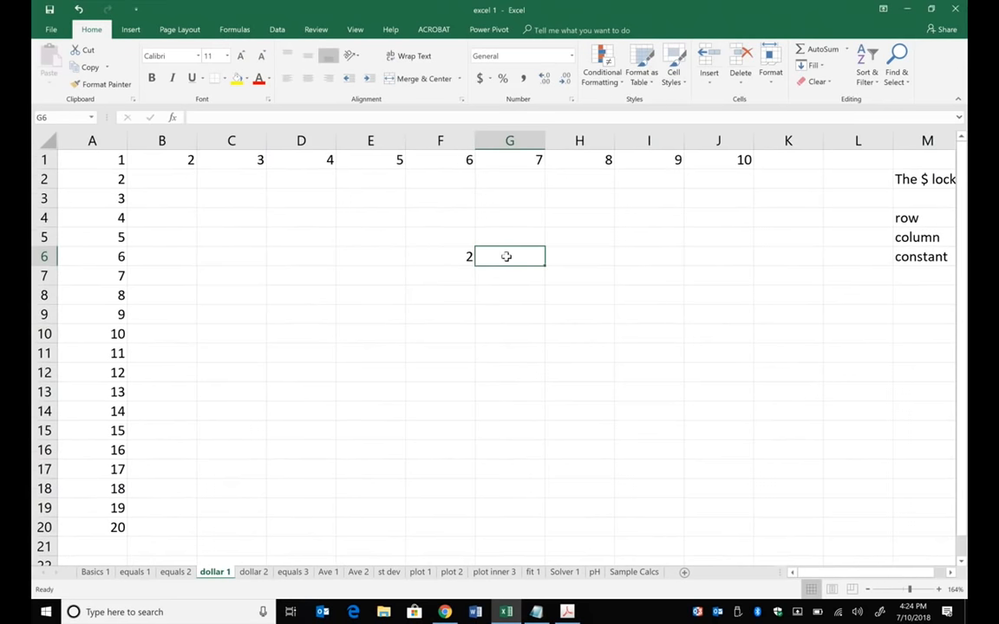
pyautogui.write('=')
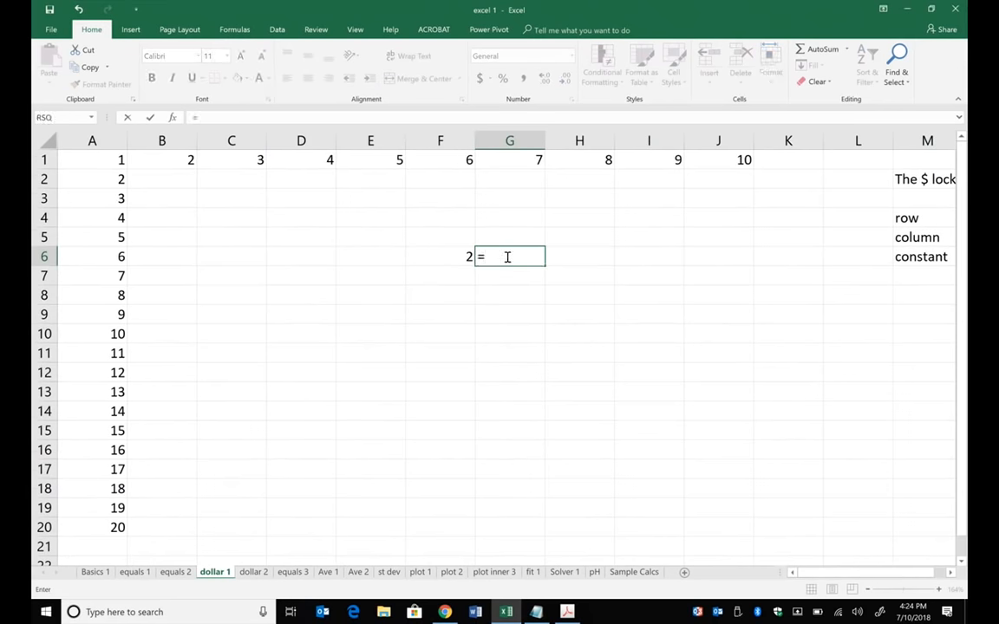
pyautogui.click(455, 250)
pyautogui.press('Return')
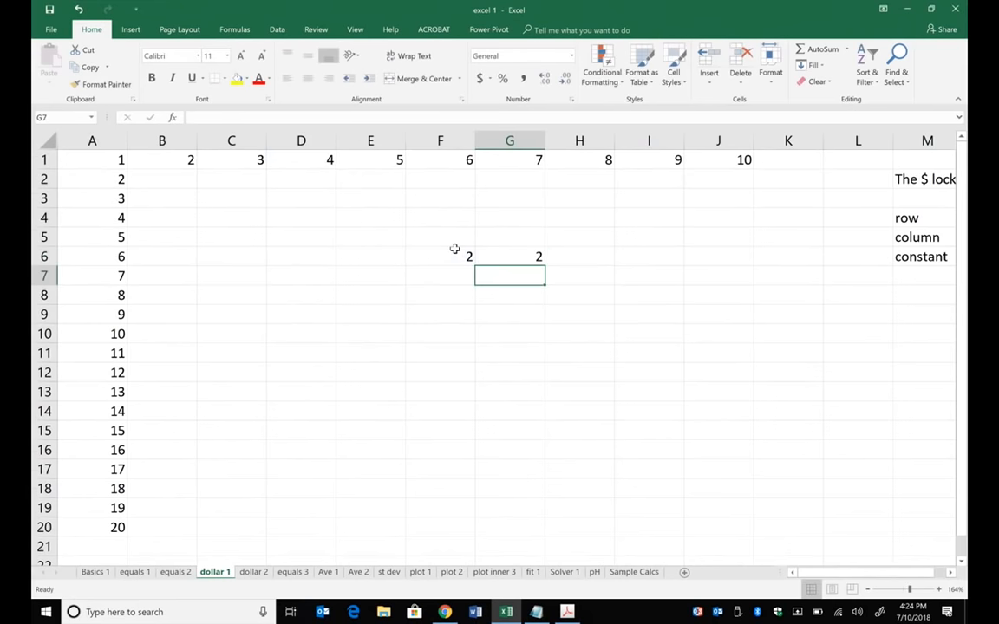
# - Fill the formula in G6 down through G14 and inspect the reference in cell G14
pyautogui.click(537, 260)
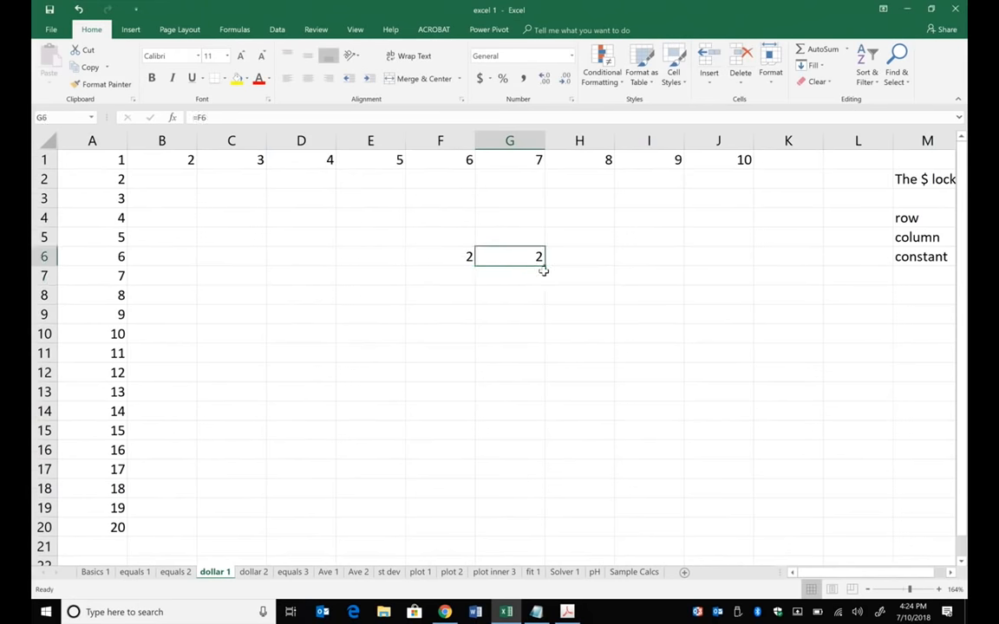
pyautogui.moveTo(547, 268); pyautogui.dragTo(551, 413)
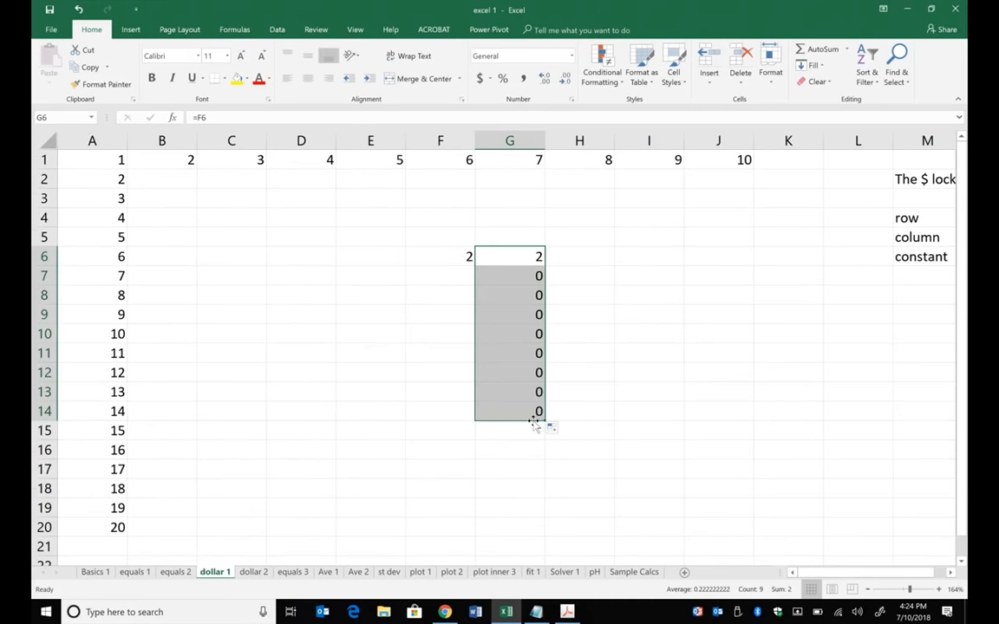
pyautogui.click(457, 255)
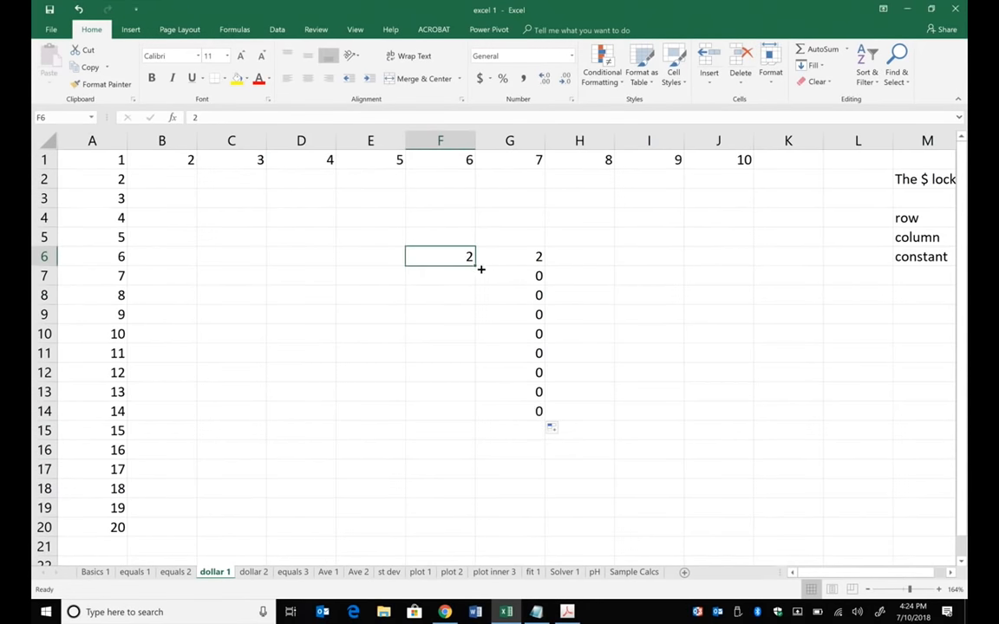
pyautogui.click(535, 411)
pyautogui.press('F2')
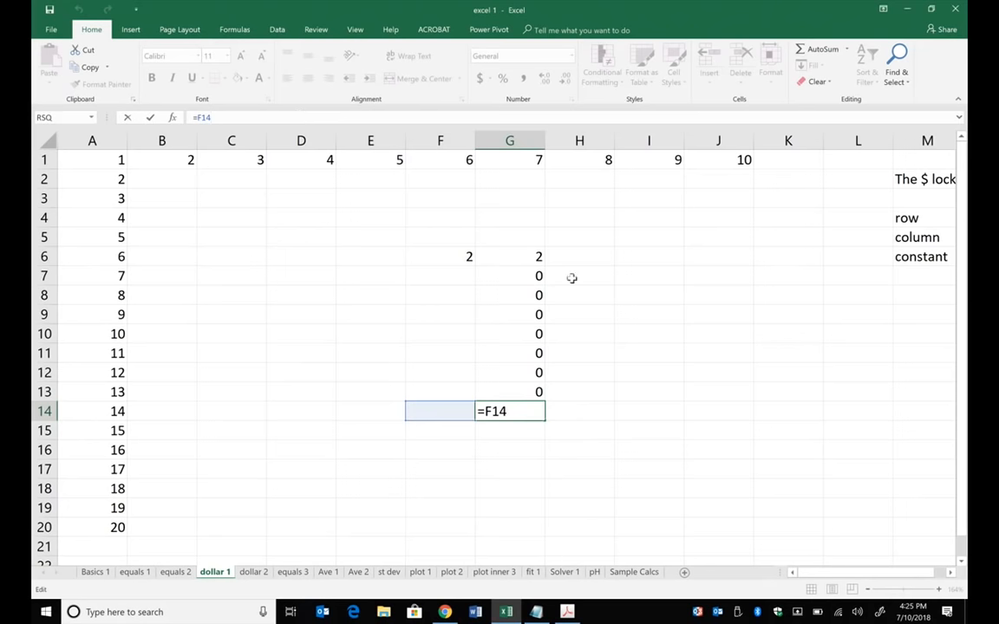
# - Clear the contents of cells G7 through G14, leaving the edited formula cell
pyautogui.moveTo(527, 275); pyautogui.dragTo(529, 405)
pyautogui.press('Delete')
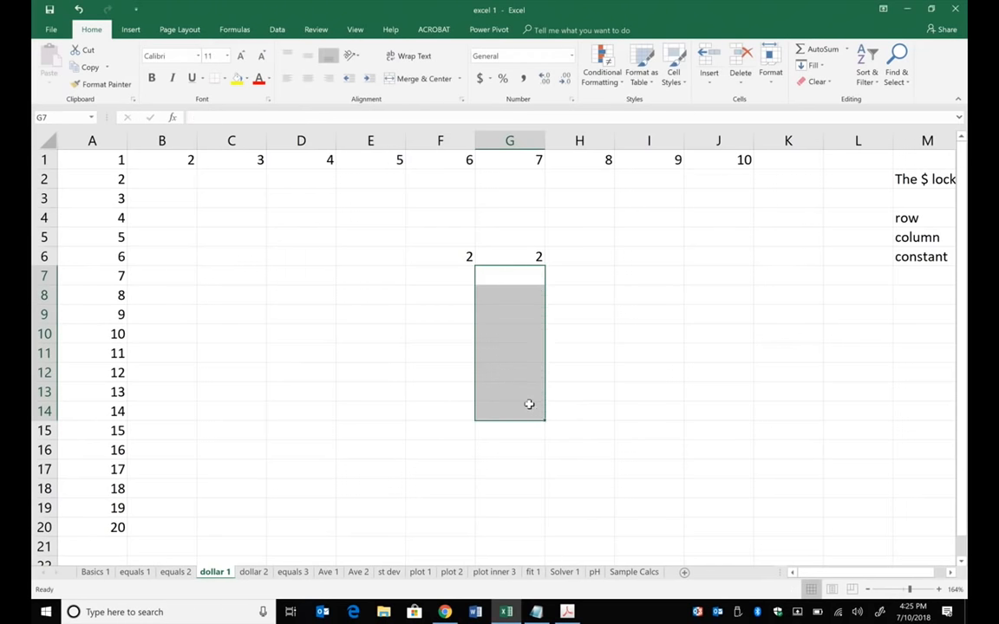
# - Lock the row reference in cell G6 by changing its formula to =F$6, and fill it down through G15
pyautogui.click(532, 256)
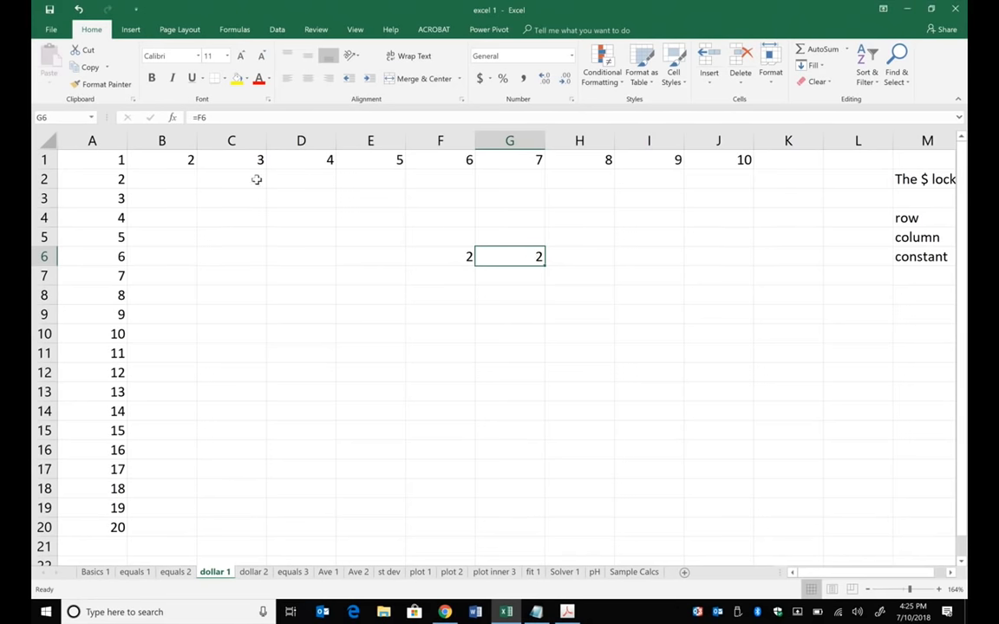
pyautogui.click(217, 115)
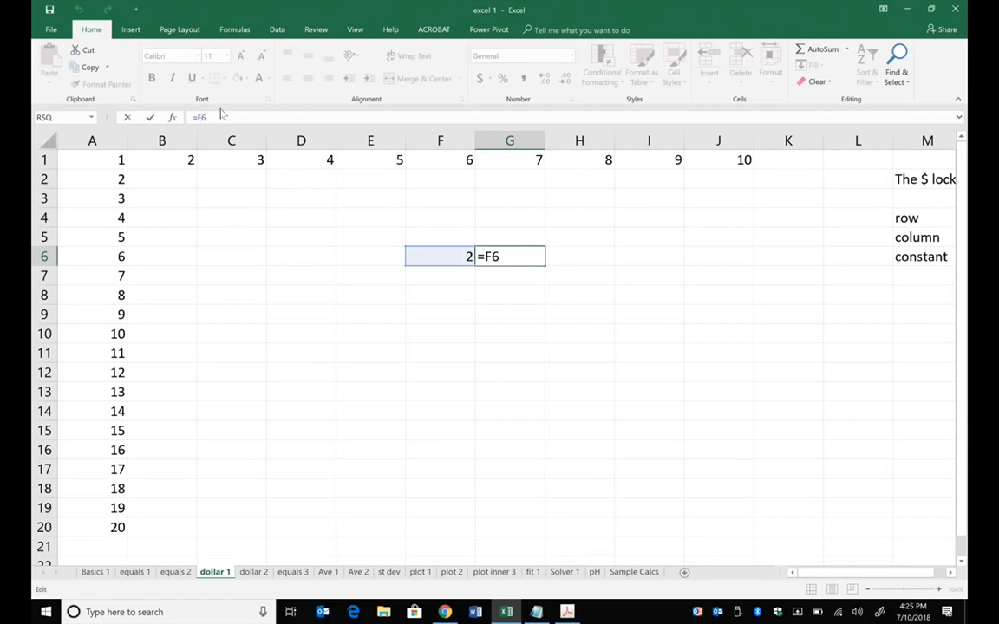
pyautogui.write('$')
pyautogui.press('Return')
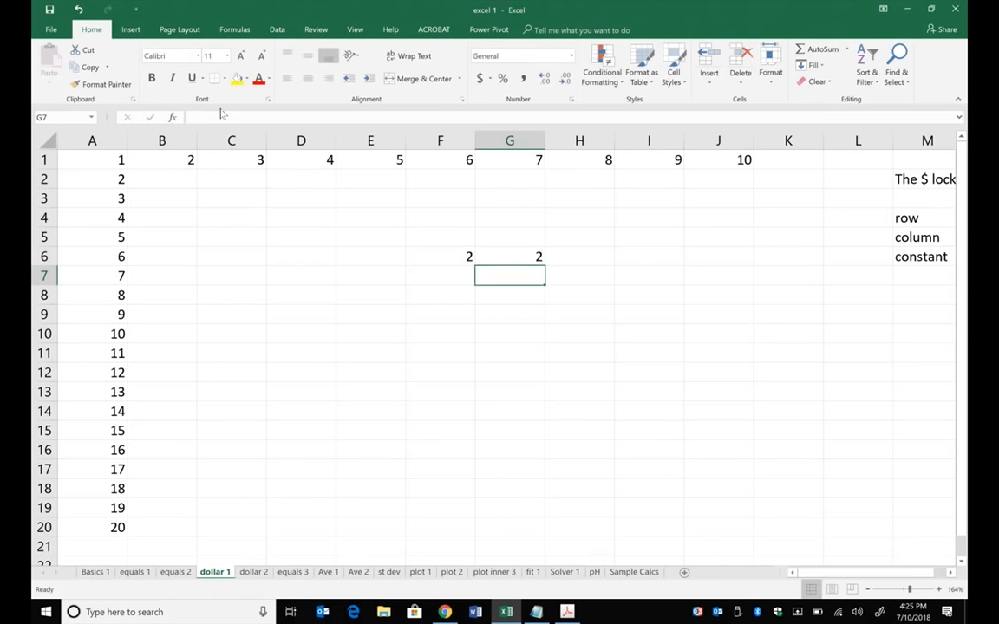
pyautogui.click(541, 261)
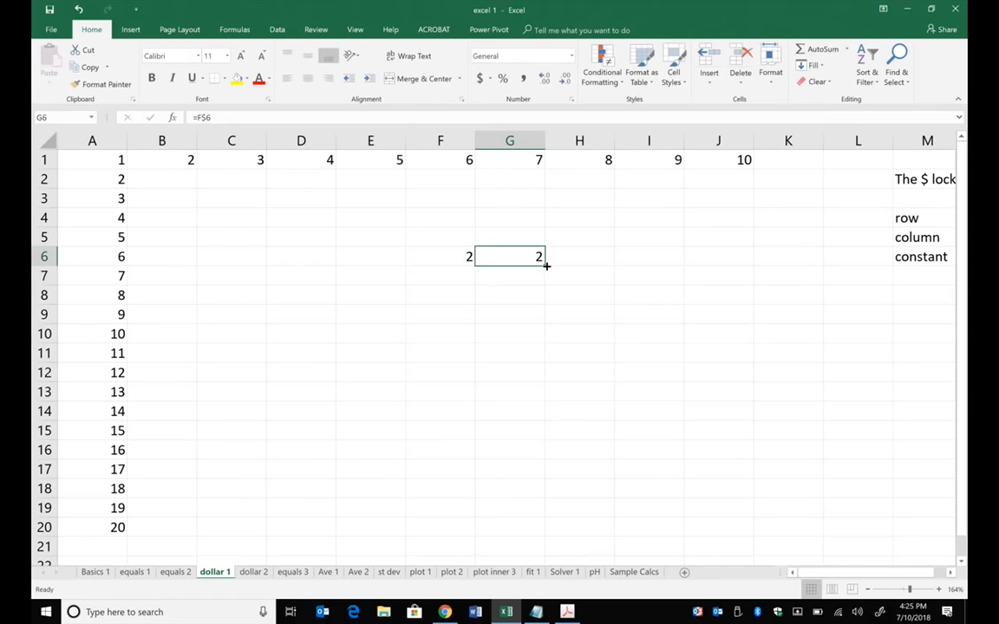
pyautogui.moveTo(546, 266); pyautogui.dragTo(582, 433)
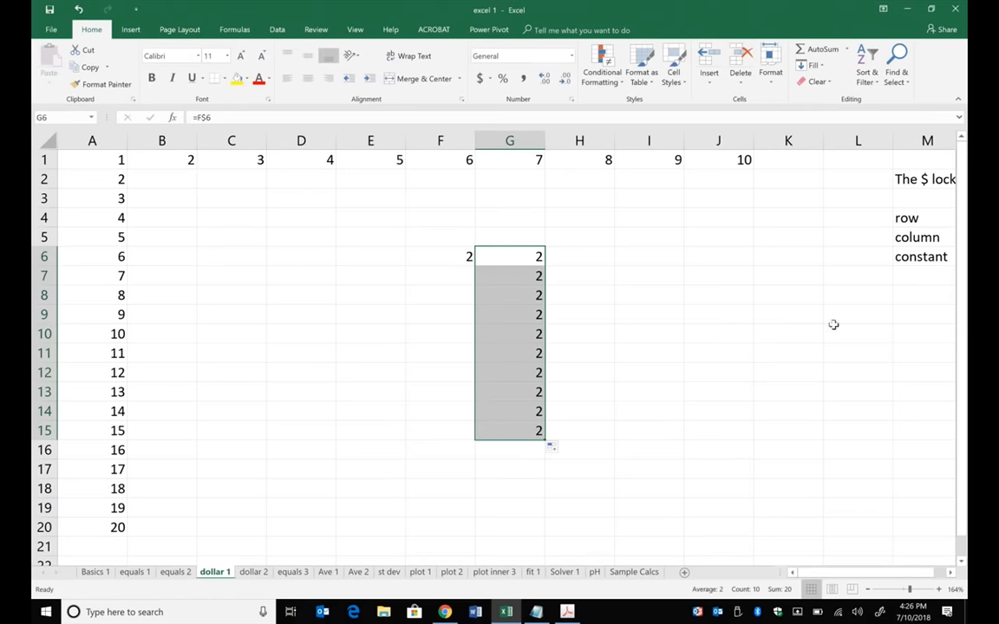
# - Inspect the locked row reference in cell G11, leaving its formula unedited
pyautogui.click(520, 354)
pyautogui.click(387, 114)
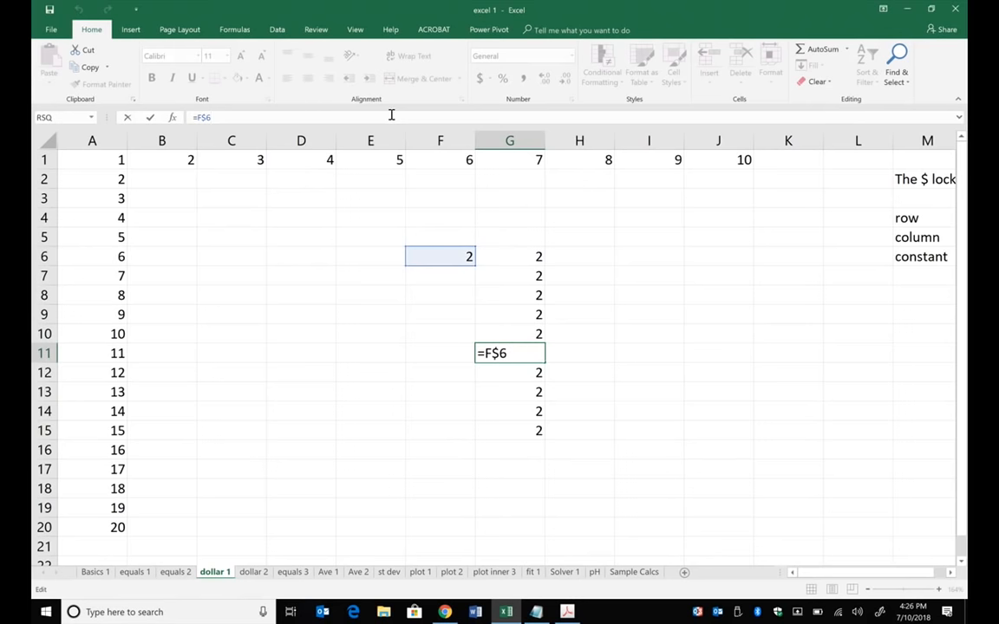
pyautogui.click(654, 313)
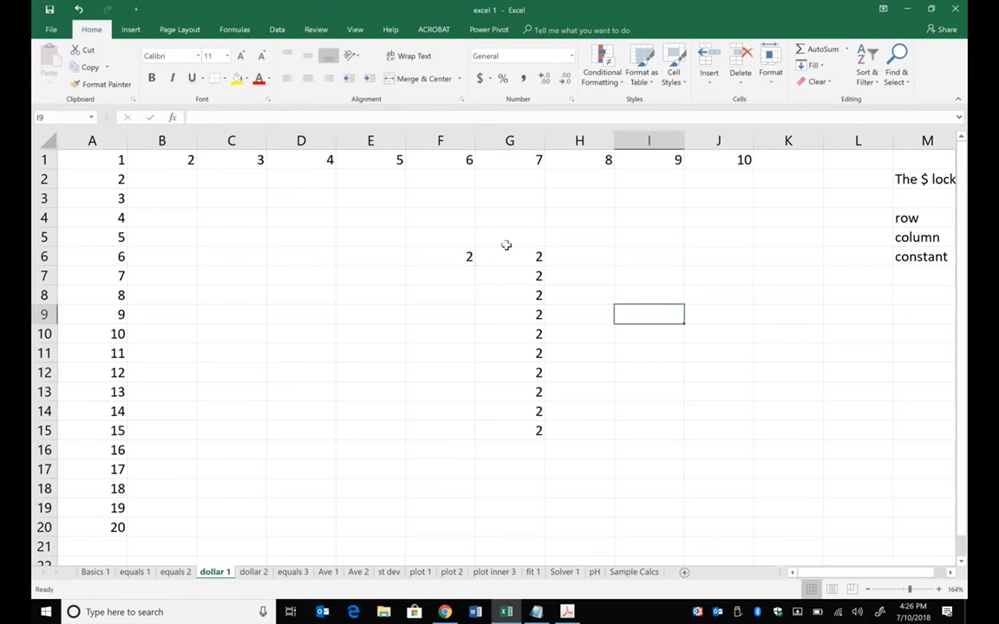
# - Fill the formulas in G6:G15 across through column L and inspect the reference in cell J9
pyautogui.moveTo(510, 261); pyautogui.dragTo(865, 484)
pyautogui.click(724, 315)
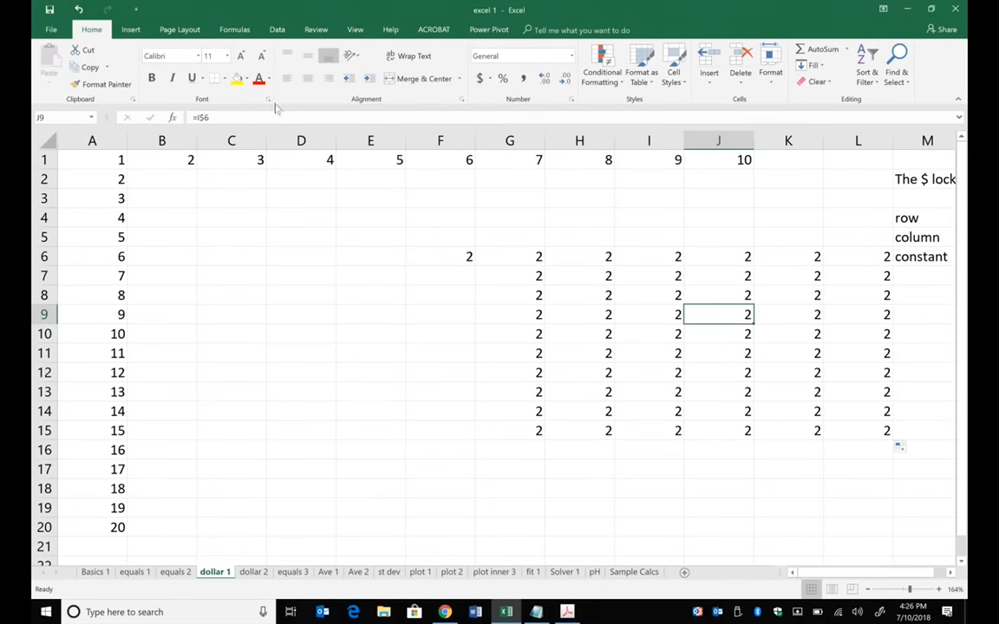
pyautogui.click(228, 113)
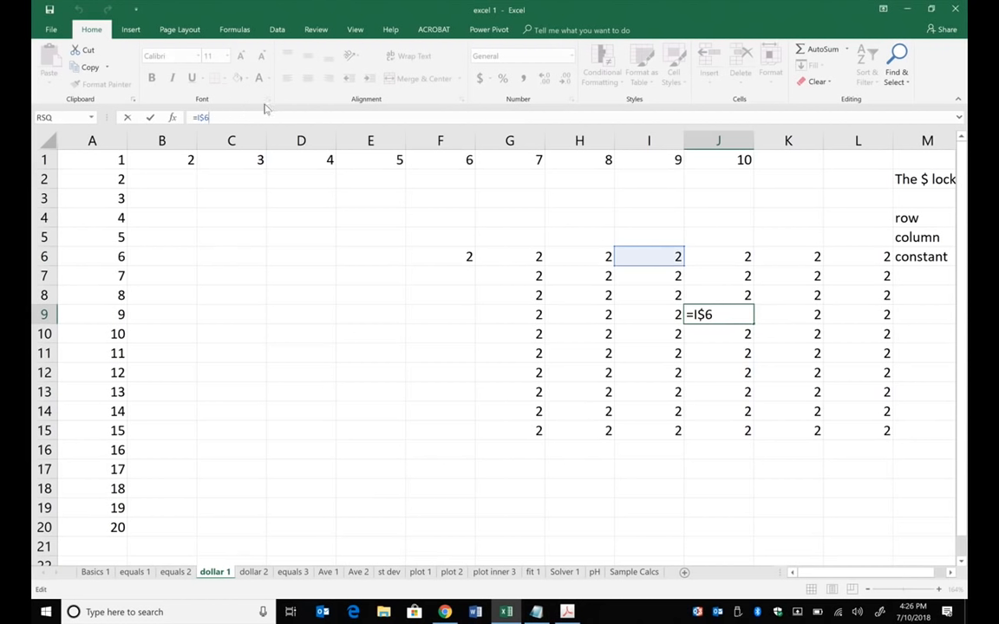
# - Clear the copied formulas from G6 through L15, keeping the value in F6
pyautogui.moveTo(424, 213); pyautogui.dragTo(860, 473)
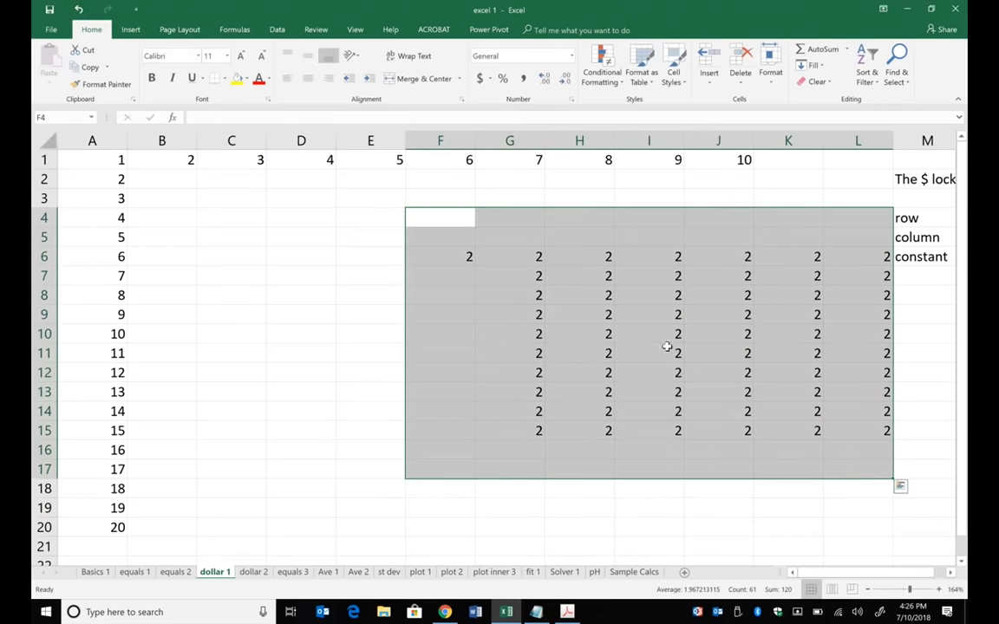
pyautogui.moveTo(518, 272); pyautogui.dragTo(834, 459)
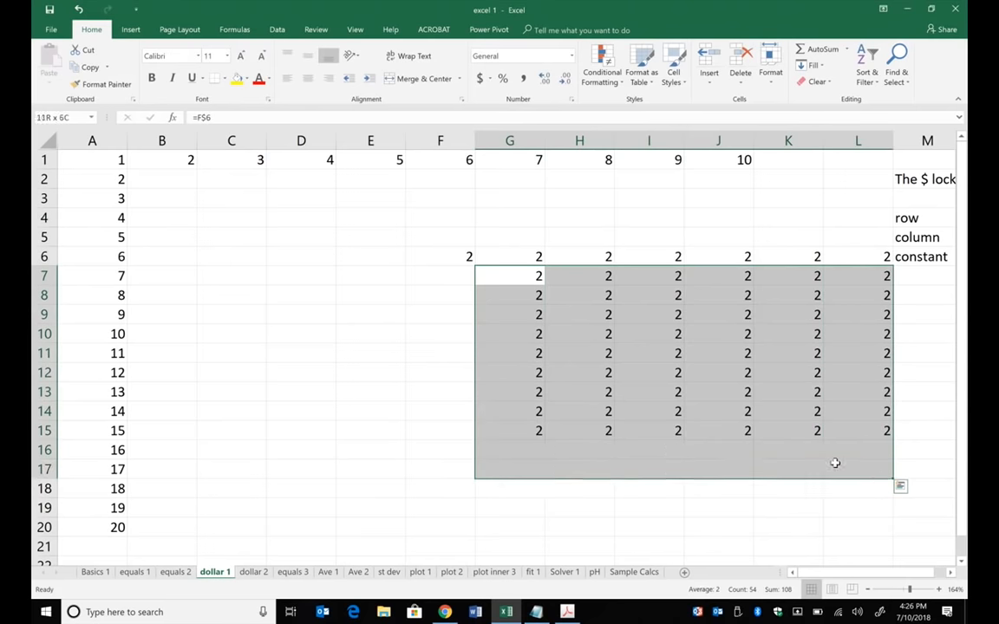
pyautogui.press('Delete')
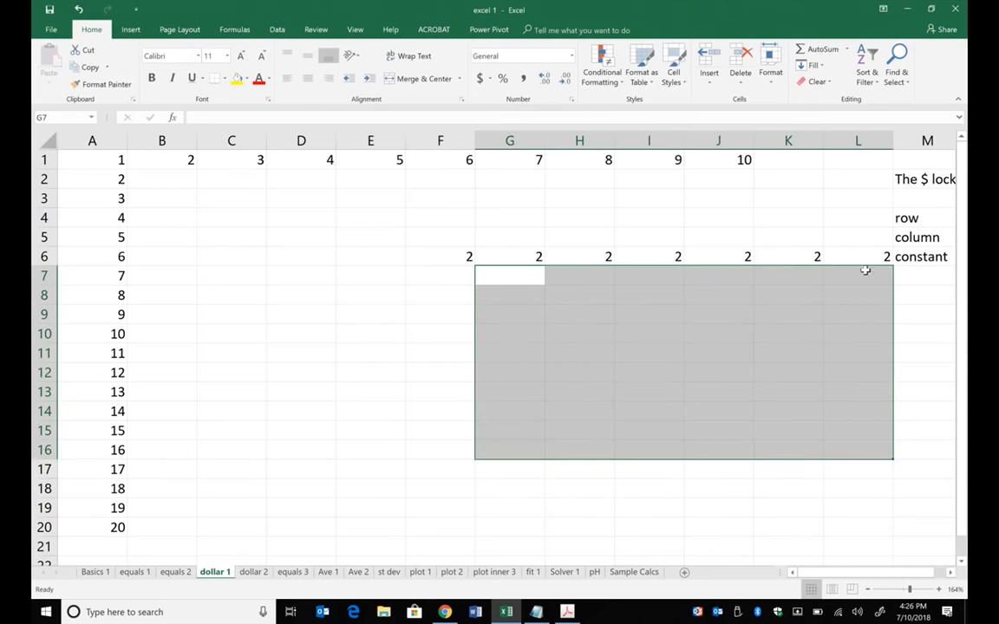
pyautogui.moveTo(863, 260); pyautogui.dragTo(537, 259)
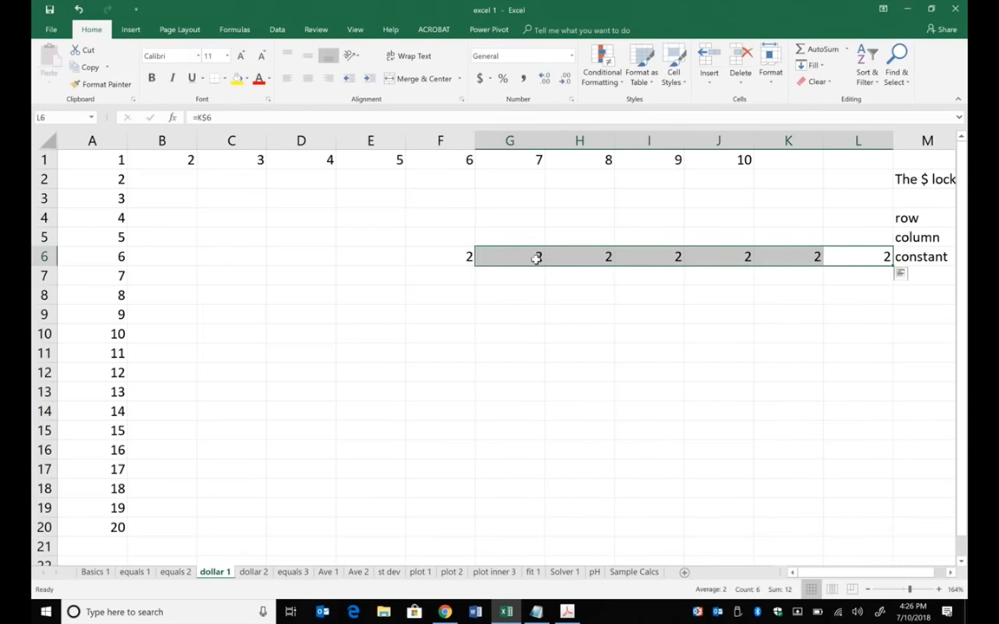
pyautogui.press('Delete')
# - Enter the fully locked reference formula =$F$6 in cell G6
pyautogui.click(526, 249)
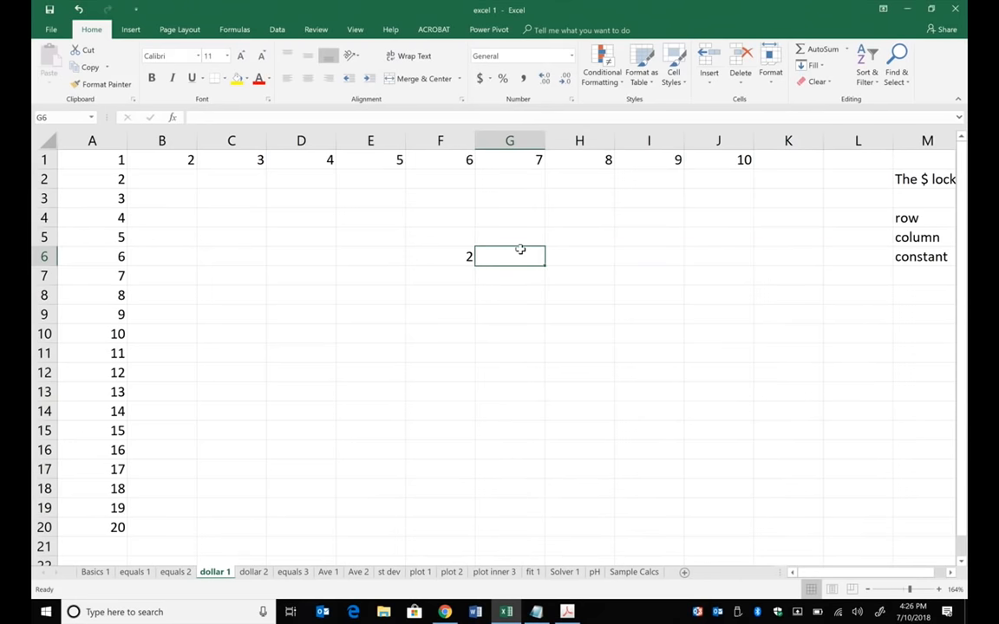
pyautogui.write('=')
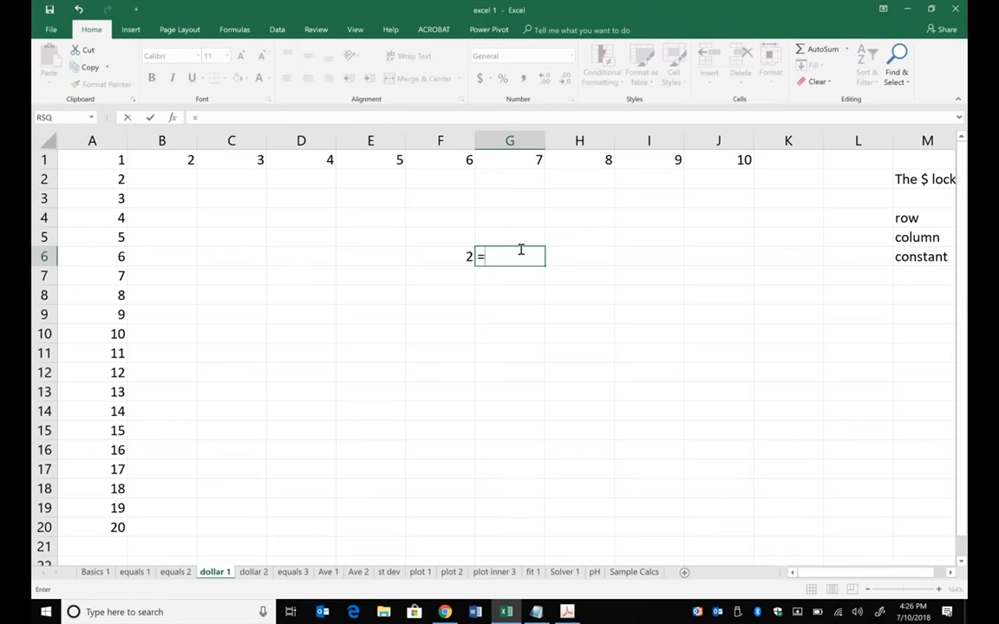
pyautogui.click(464, 253)
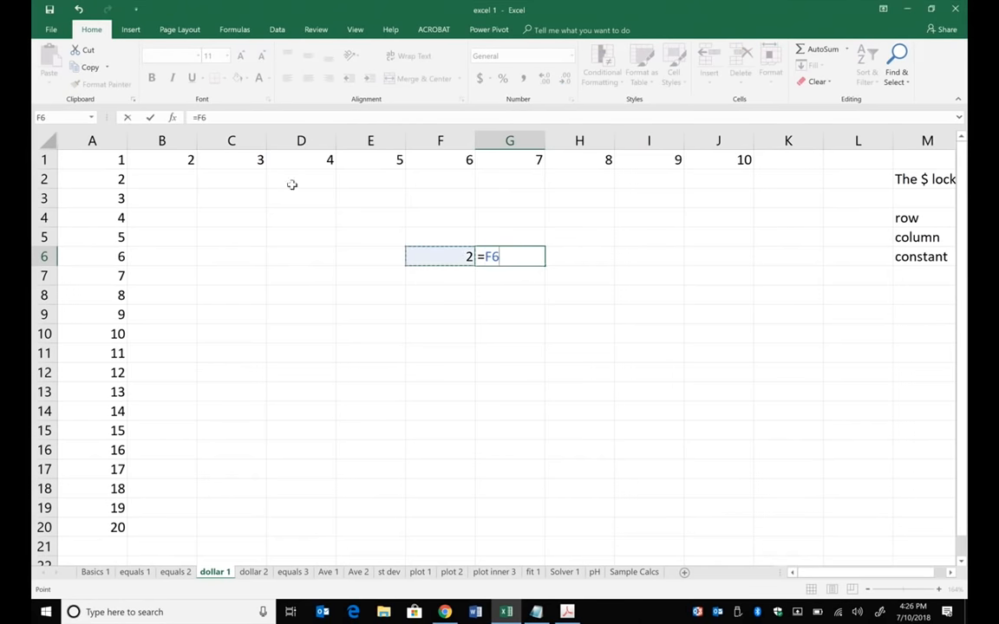
pyautogui.click(198, 117)
pyautogui.write('$')
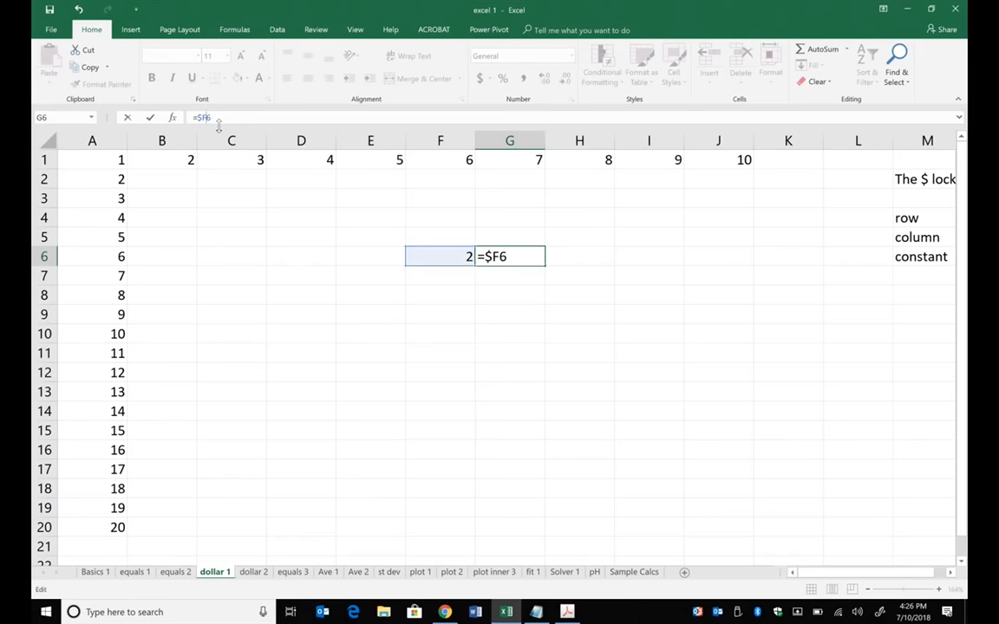
pyautogui.press('Right')
pyautogui.write('$')
pyautogui.press('Return')
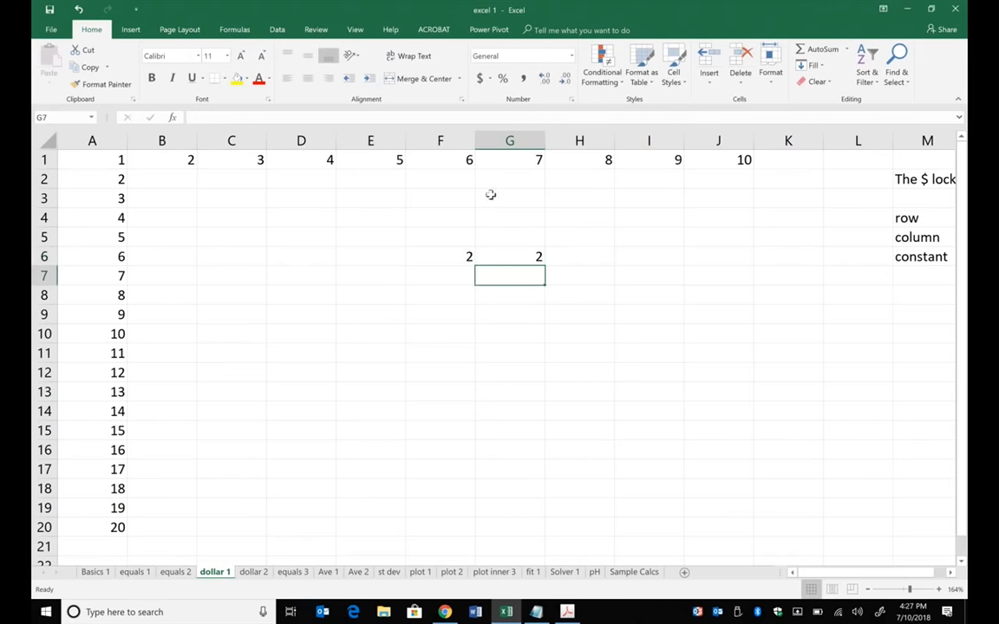
# - Fill the G6 formula down to G15, across row 15 to K15, and up column K to K9
pyautogui.click(522, 258)
pyautogui.moveTo(545, 266); pyautogui.dragTo(816, 308)
pyautogui.click(516, 434)
pyautogui.click(814, 429)
# - Inspect the locked reference in cell K9, leaving its formula unedited
pyautogui.click(796, 312)
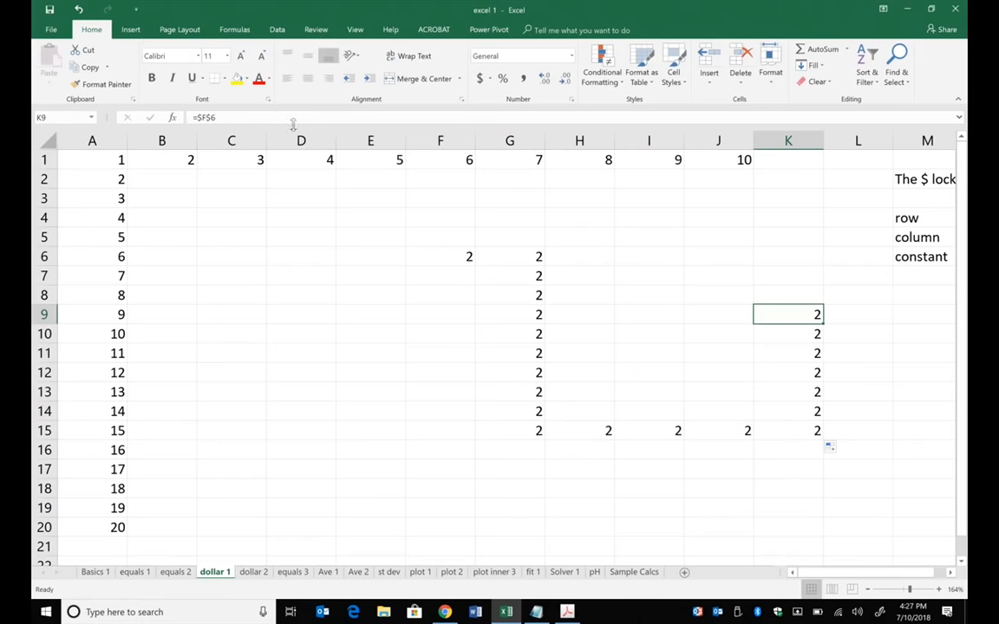
pyautogui.click(299, 119)
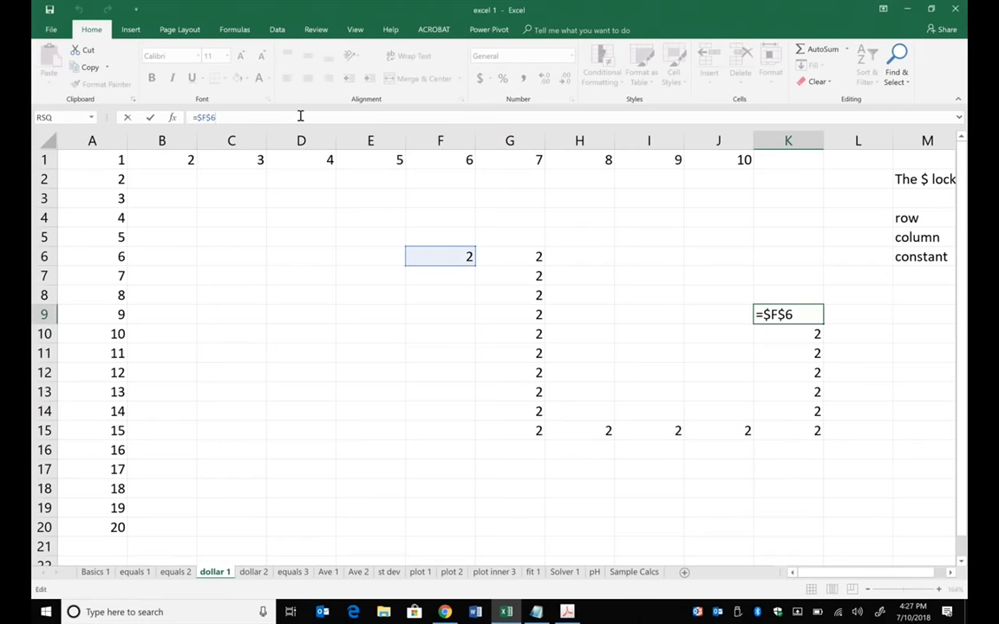
pyautogui.click(369, 314)
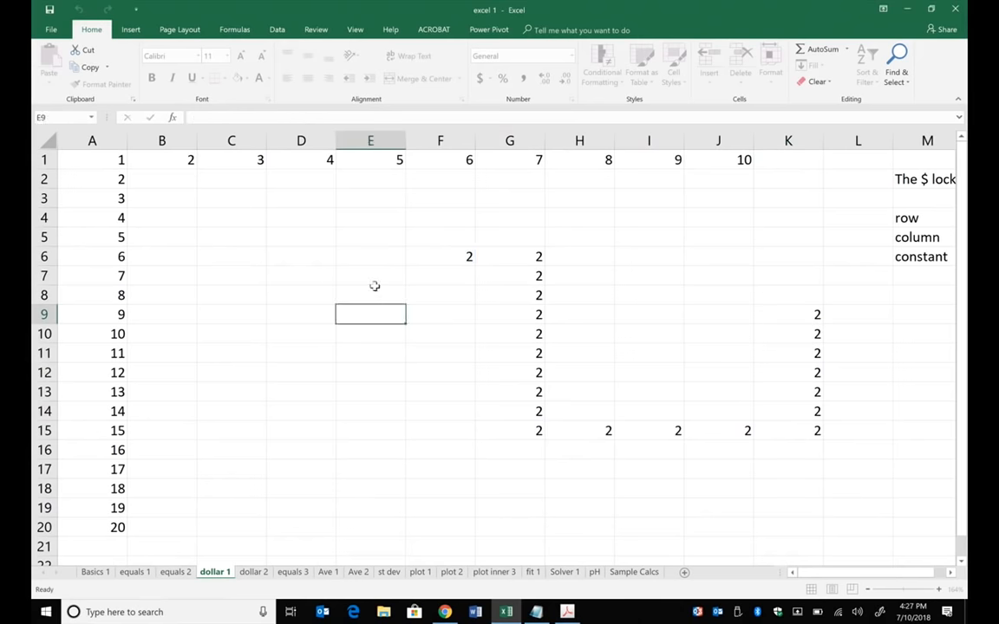
# - Change the source value in cell F6 to 7
pyautogui.click(444, 256)
pyautogui.write('7')
pyautogui.press('Return')
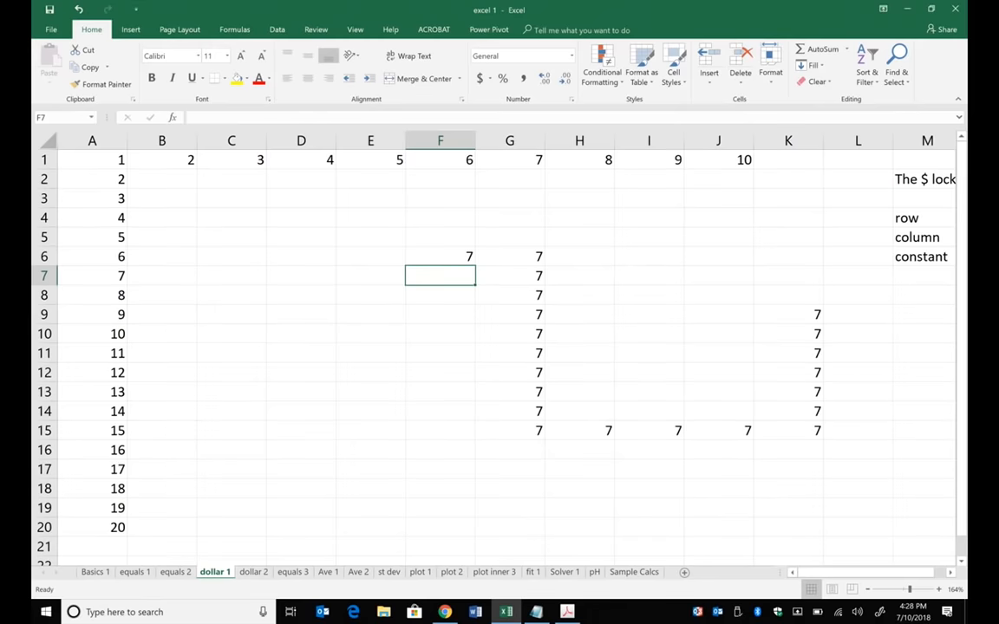
# - Clear the contents of E4:L20 and switch to the dollar 2 worksheet
pyautogui.scroll(-3, 446, 256)
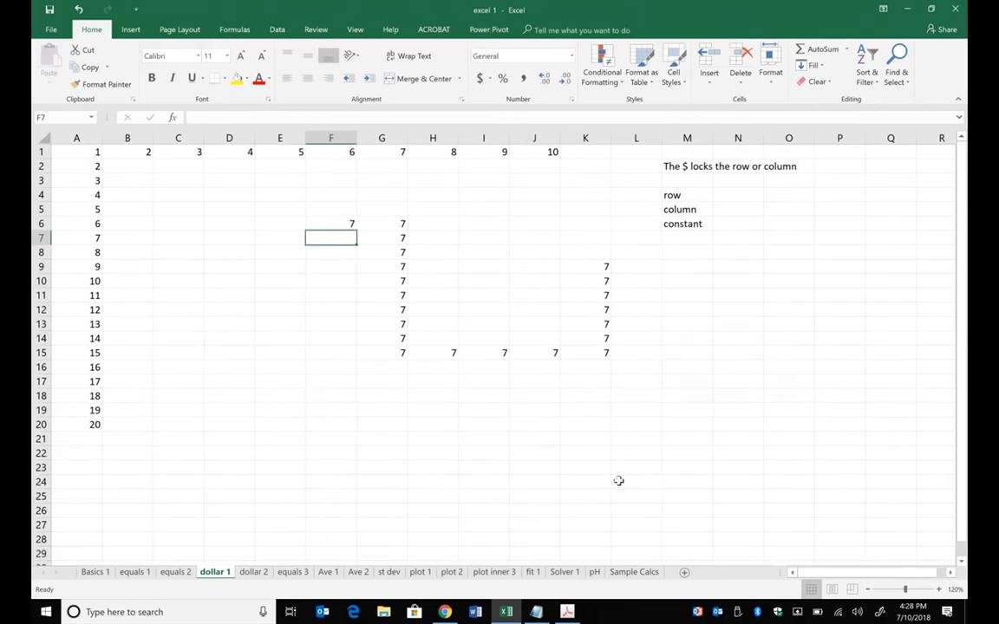
pyautogui.moveTo(279, 194); pyautogui.dragTo(331, 266)
pyautogui.moveTo(573, 408); pyautogui.dragTo(656, 430)
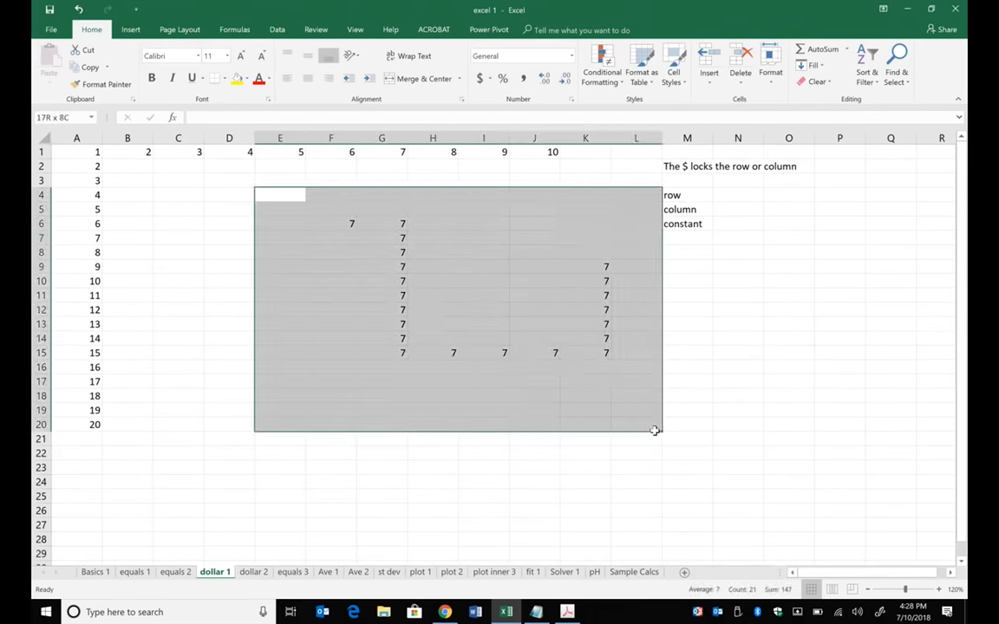
pyautogui.press('Delete')
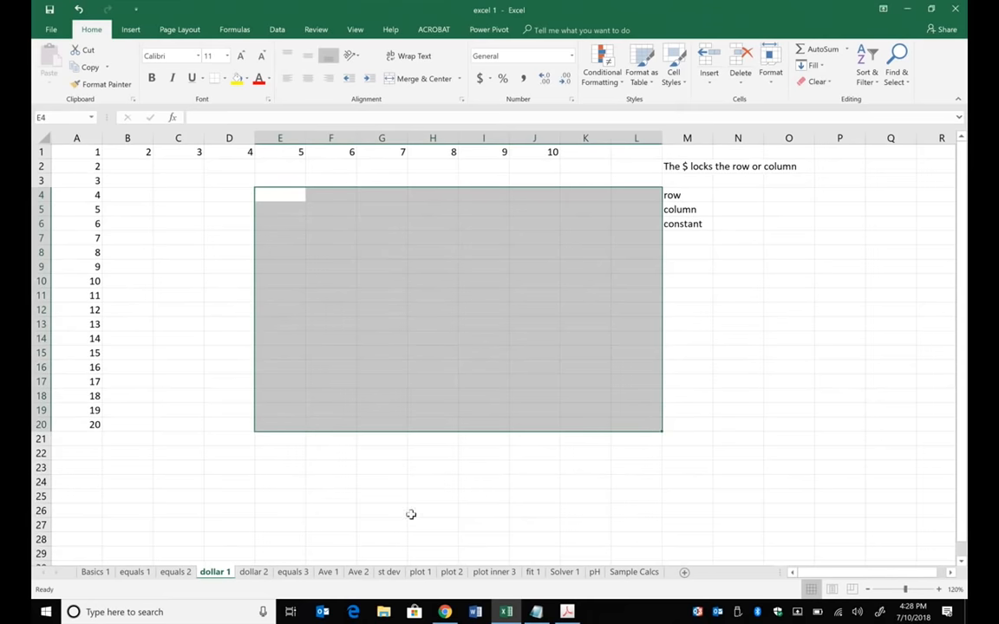
pyautogui.click(253, 571)
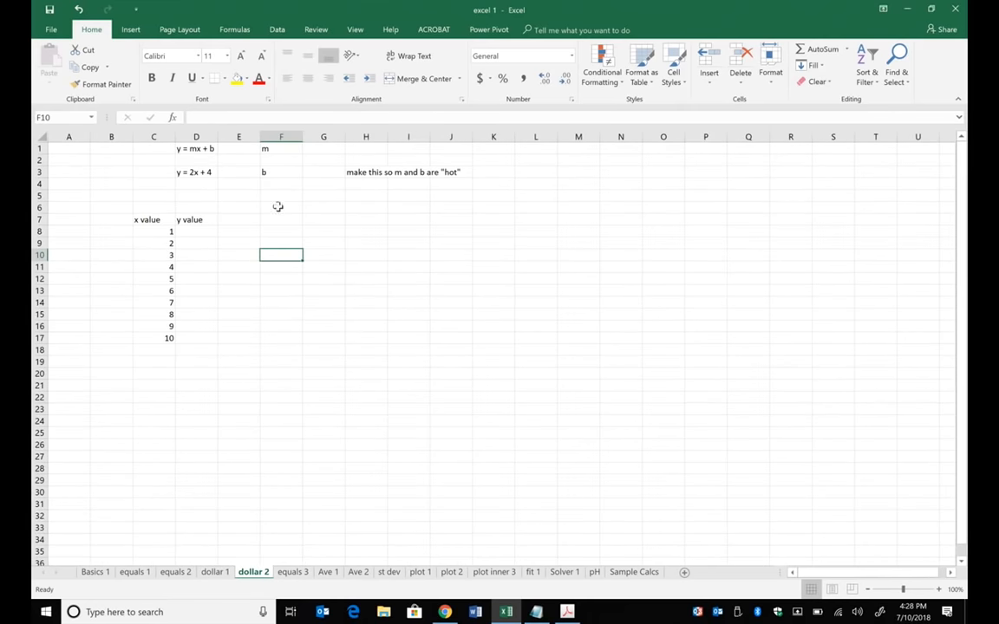
pyautogui.click(283, 151)
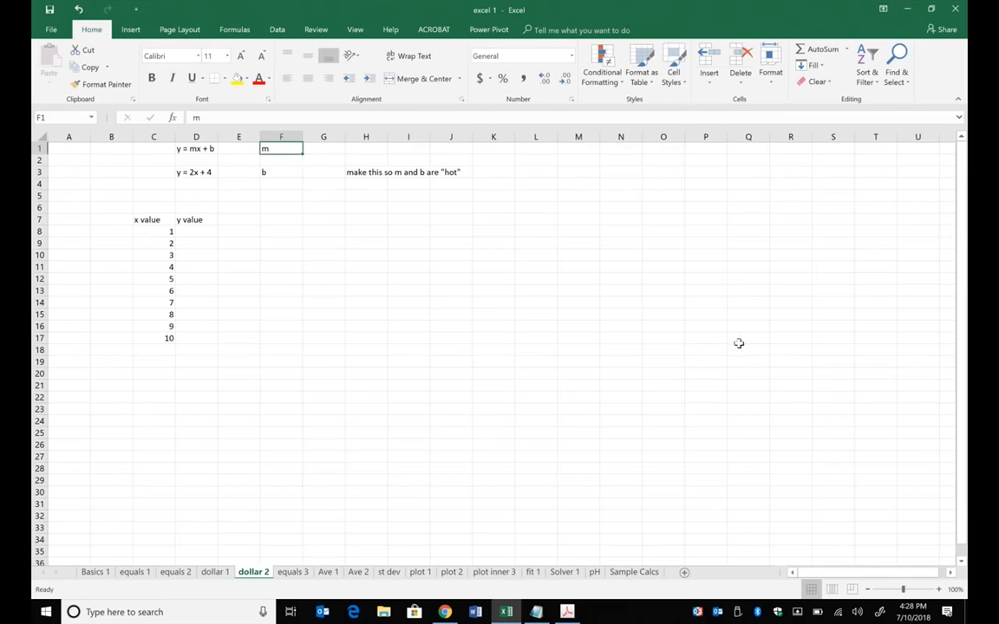
pyautogui.write('2')
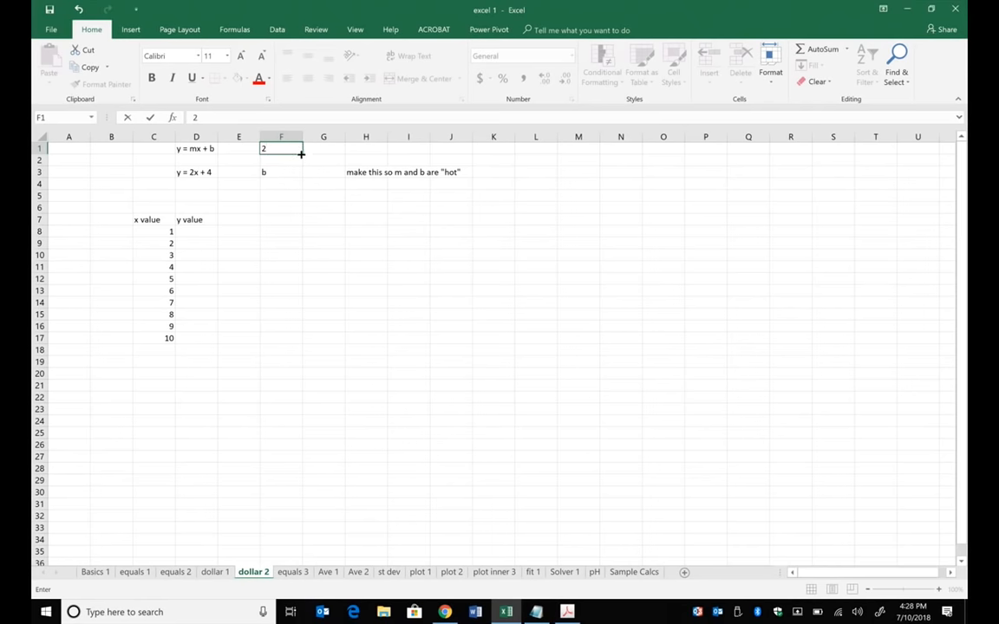
pyautogui.press('BackSpace')
pyautogui.write('m')
pyautogui.click(323, 612)
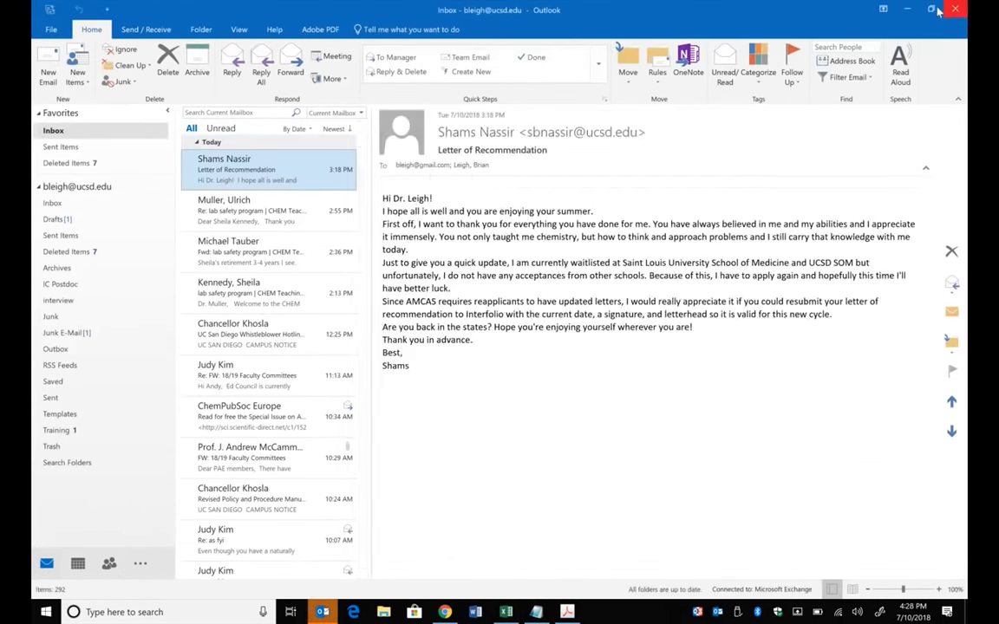
pyautogui.click(905, 7)
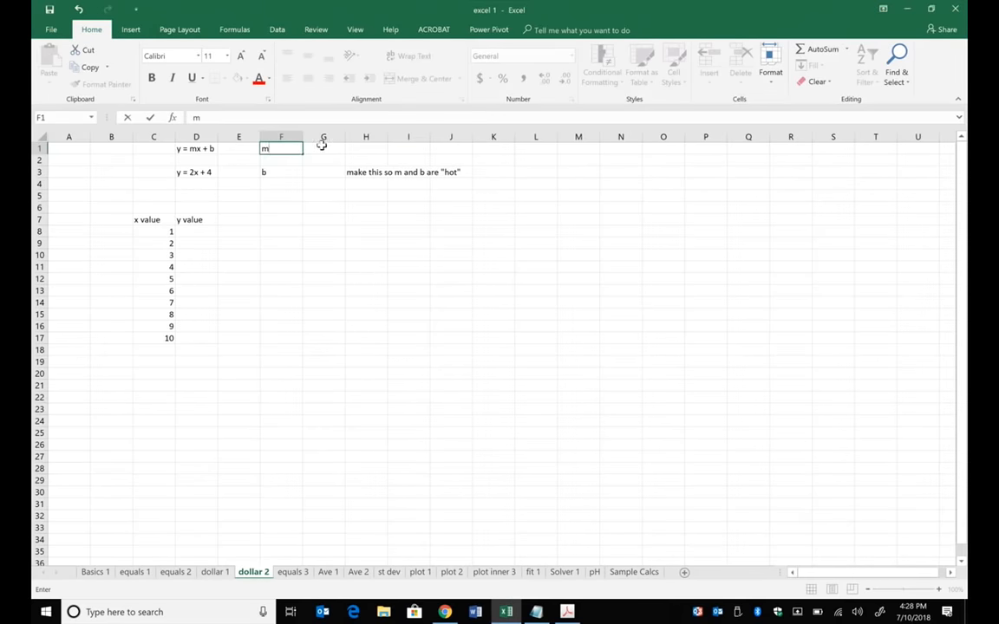
# - Enter 2 for m in G1 and 4 for b in G3, and move the note in H3 to J3
pyautogui.click(322, 144)
pyautogui.write('2')
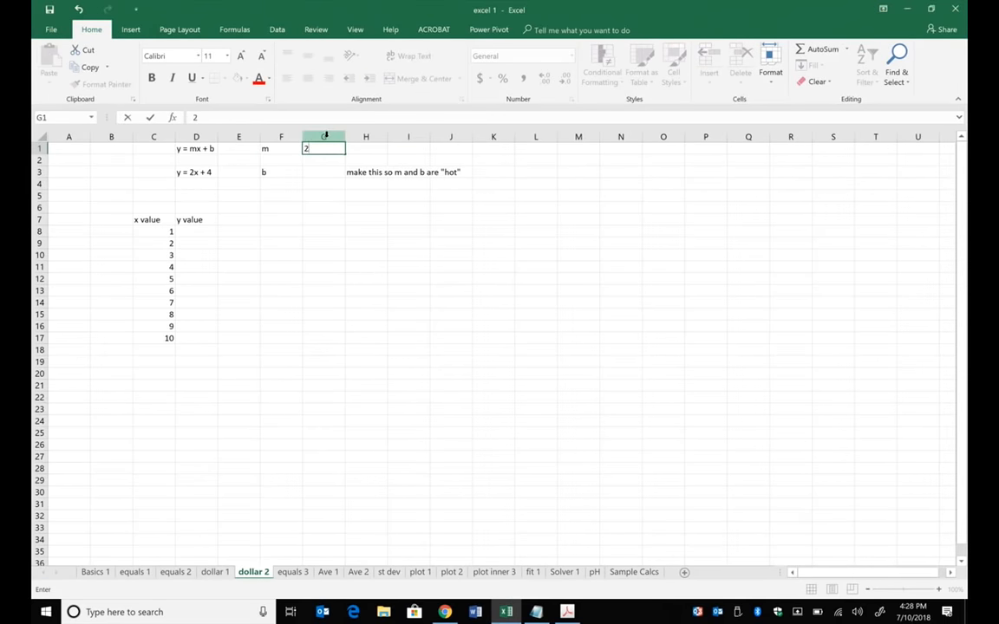
pyautogui.click(320, 173)
pyautogui.write('4')
pyautogui.click(368, 231)
pyautogui.click(372, 174)
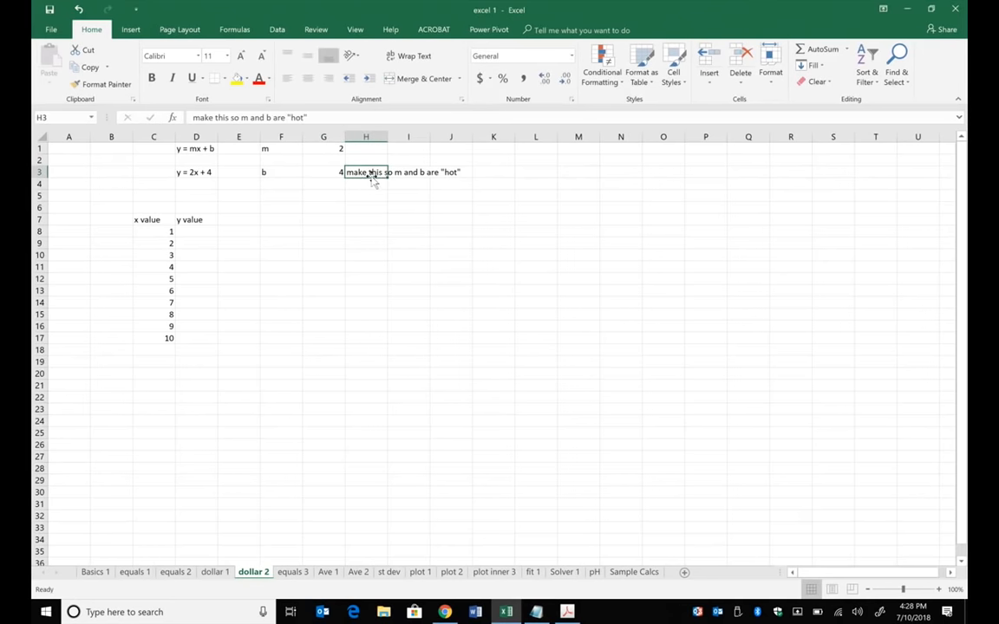
pyautogui.moveTo(377, 182); pyautogui.dragTo(425, 166)
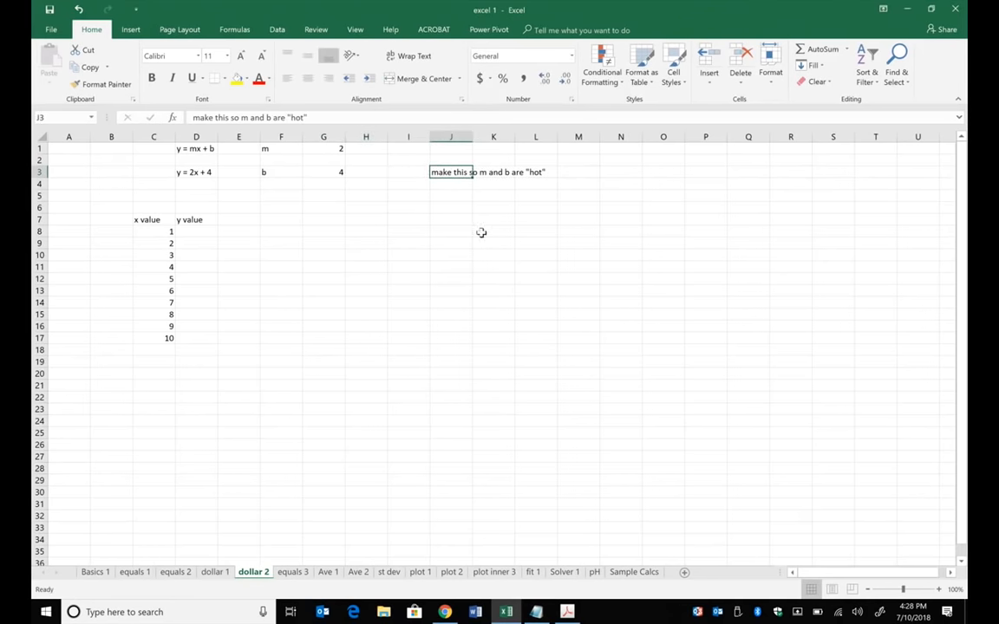
# - Build the line equation =G1*C8+G3 in cell D8 for the first y value
pyautogui.click(198, 230)
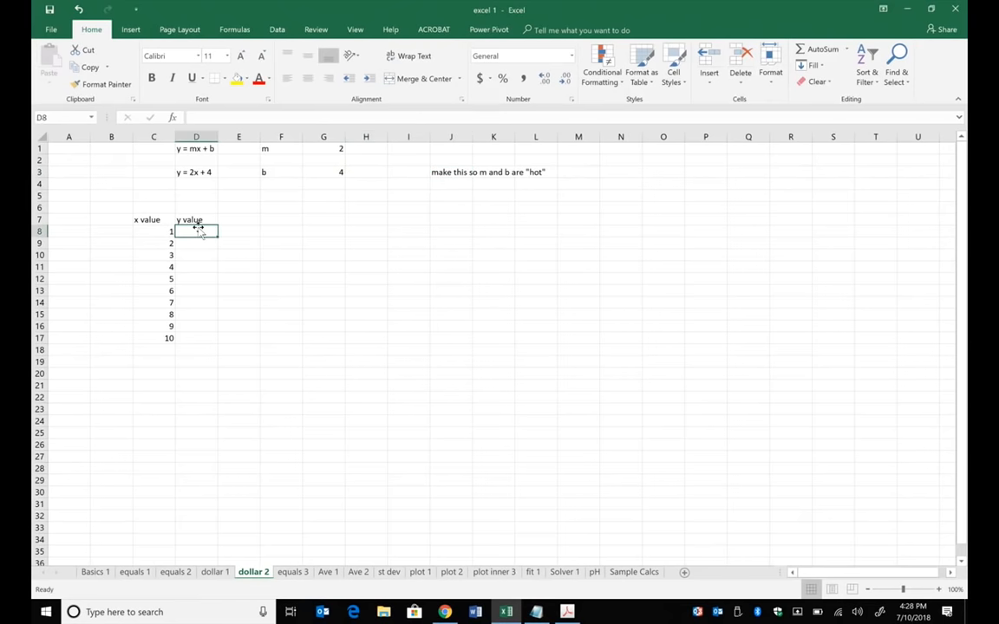
pyautogui.write('=')
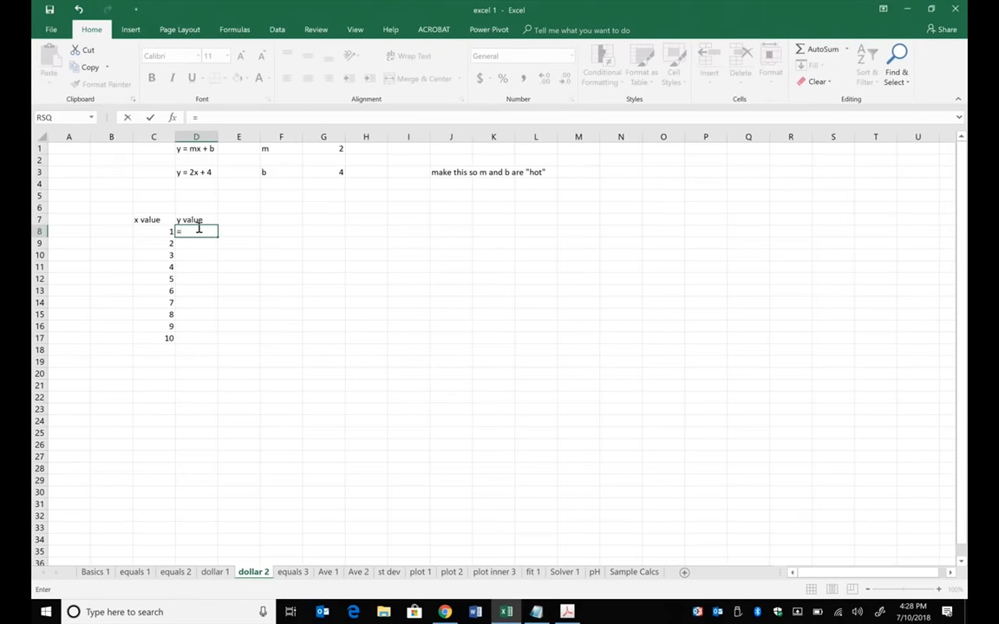
pyautogui.click(335, 149)
pyautogui.write('*')
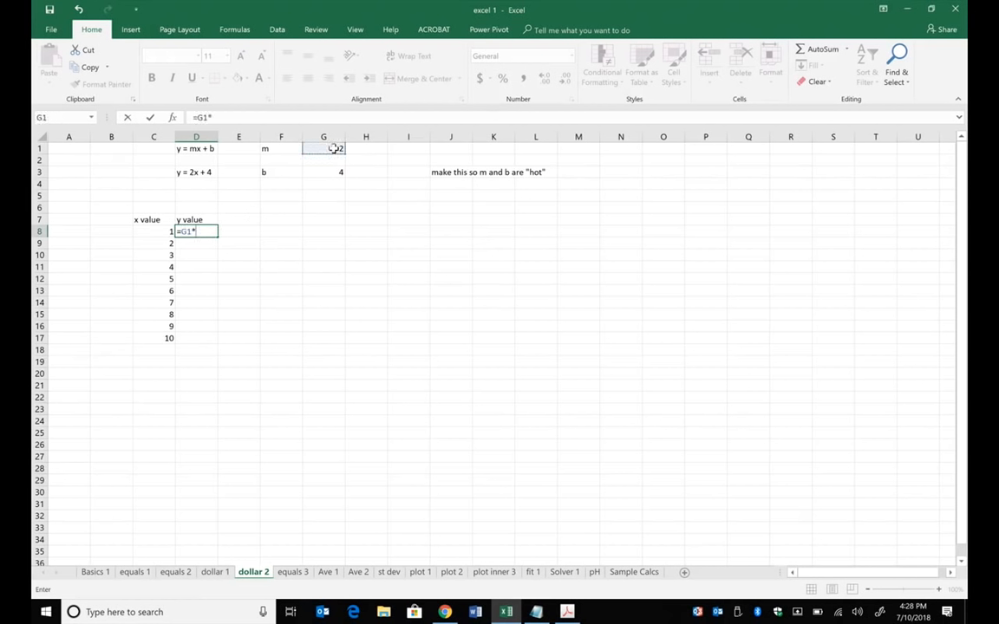
pyautogui.click(165, 231)
pyautogui.write('+')
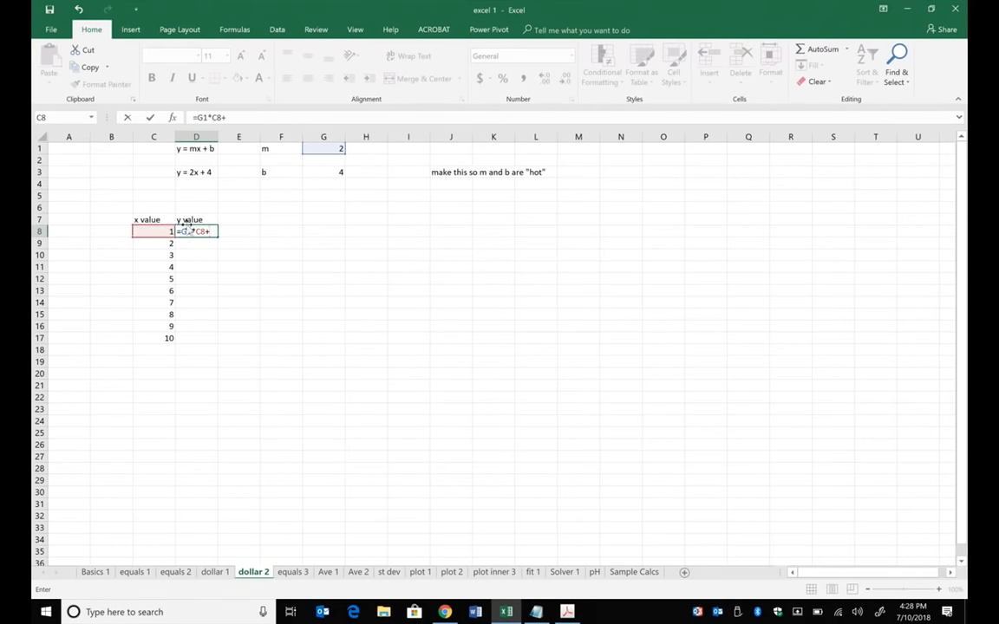
pyautogui.click(337, 171)
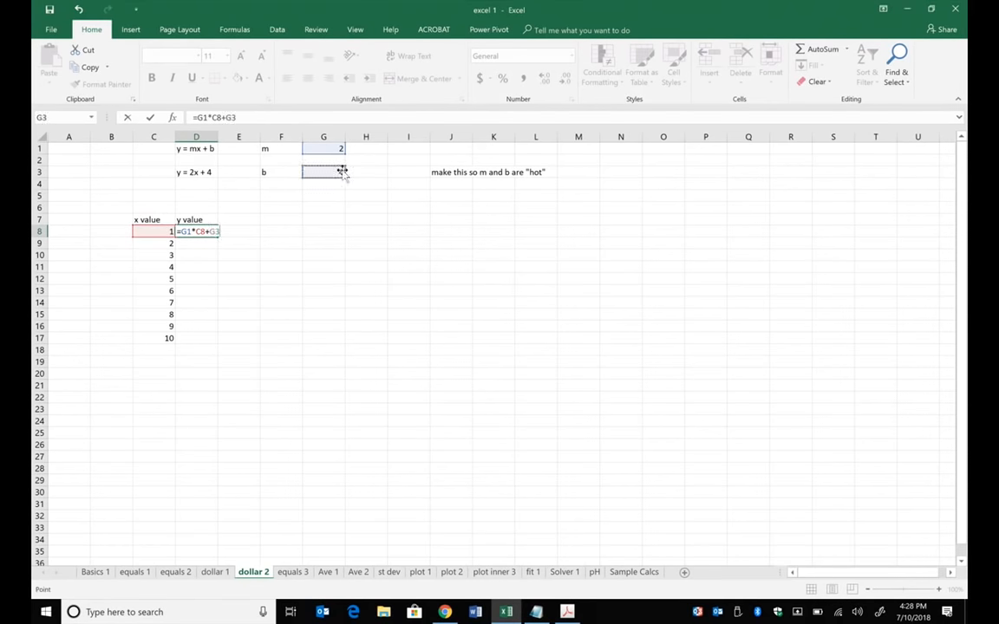
# - Lock the m and b references in D8 so the formula reads =$G$1*C8+$G$3
pyautogui.click(201, 117)
pyautogui.write('$')
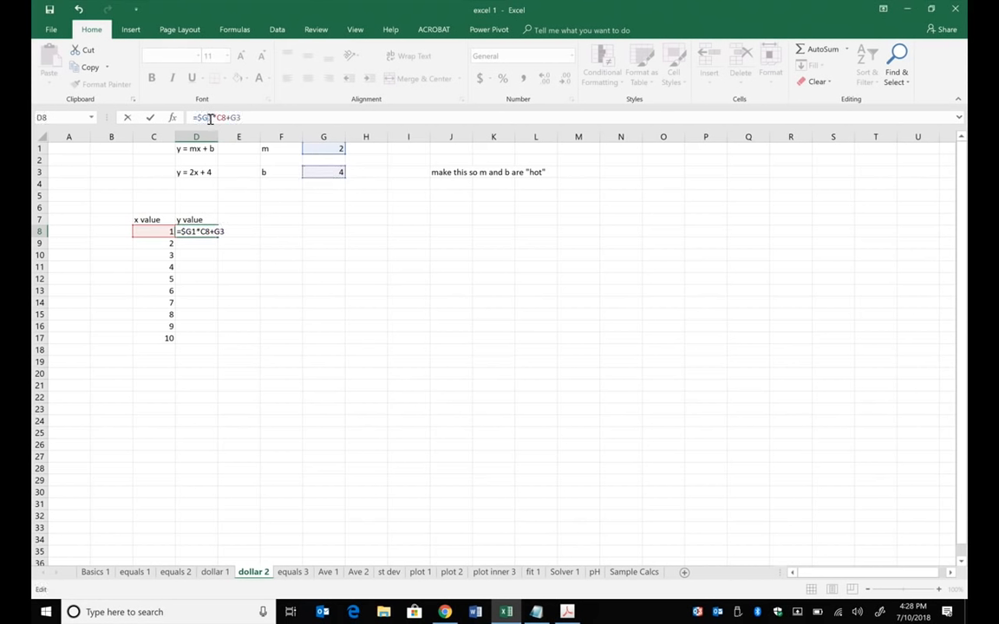
pyautogui.click(210, 118)
pyautogui.write('$G$')
pyautogui.click(249, 118)
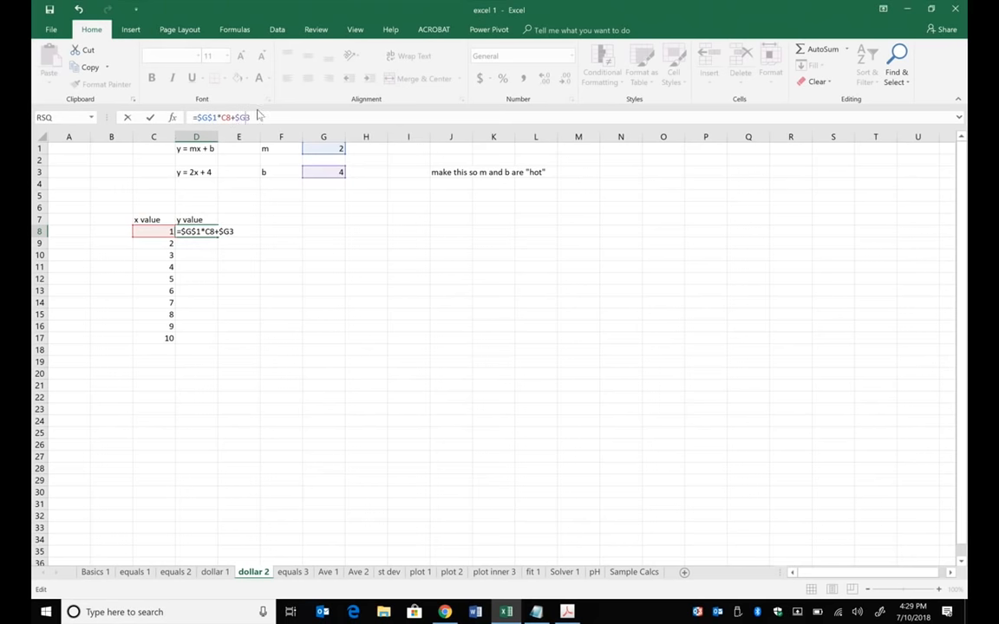
pyautogui.write('$')
pyautogui.press('Return')
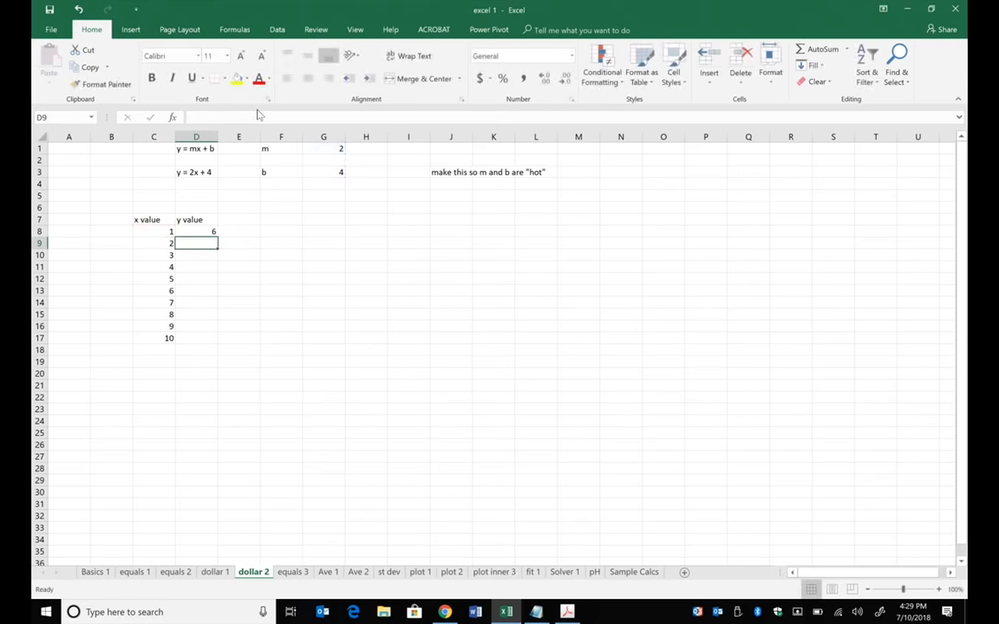
# - Fill the D8 formula down through D17 and inspect the references in cell D15
pyautogui.click(216, 233)
pyautogui.doubleClick(218, 235)
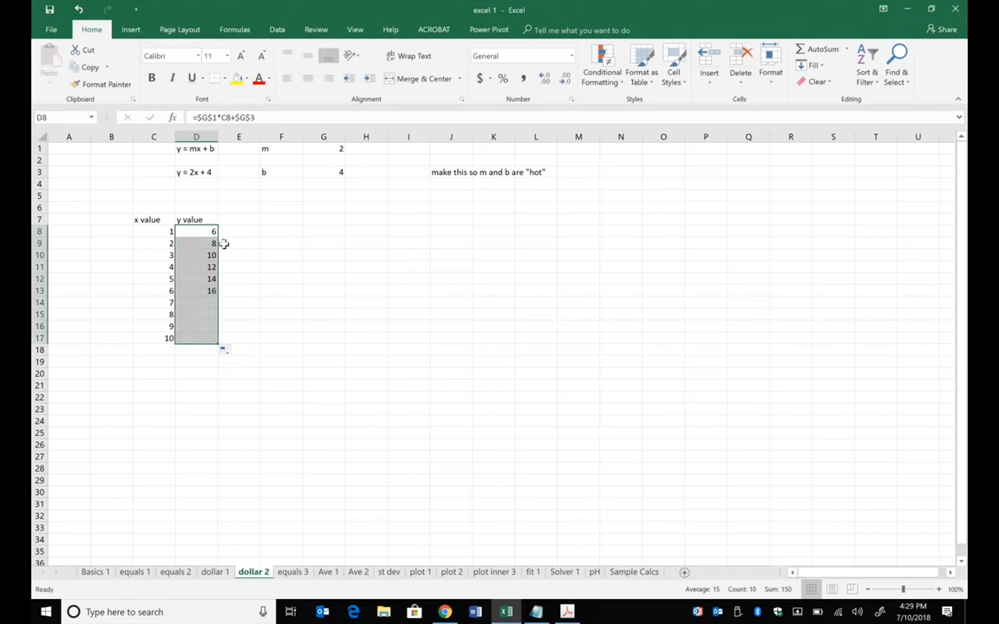
pyautogui.click(197, 319)
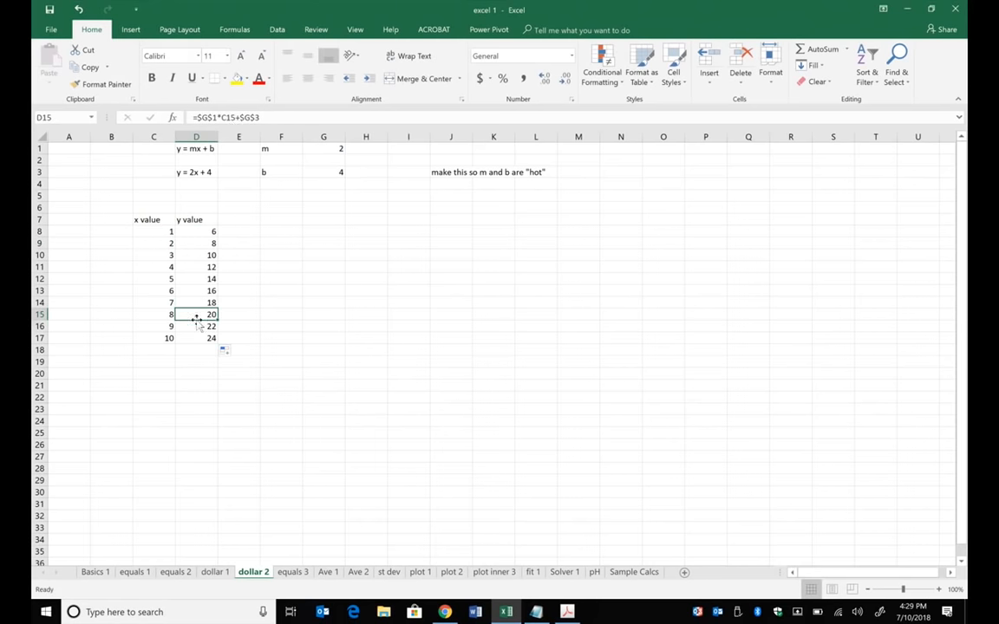
pyautogui.click(234, 117)
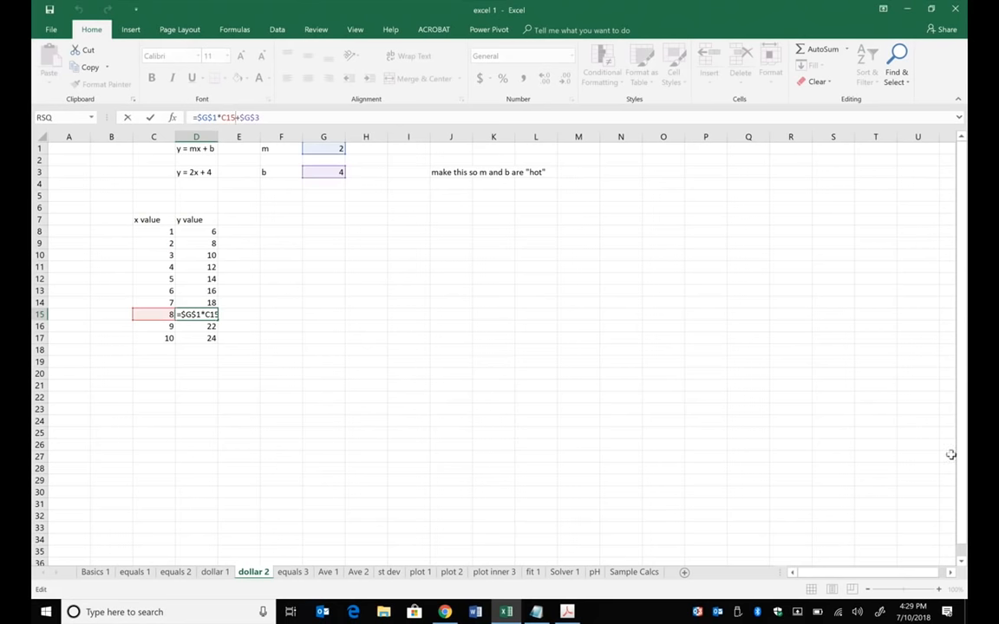
# - Set m in G1 to 0.9986433 and b in G3 to -654 to recalculate the y values
pyautogui.click(150, 117)
pyautogui.click(328, 149)
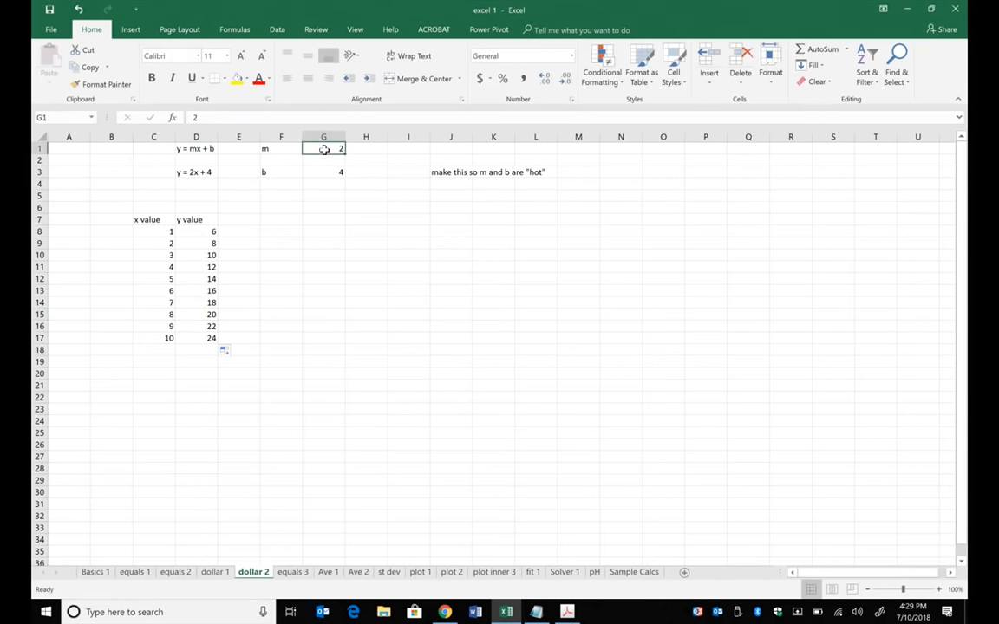
pyautogui.write('.9986433')
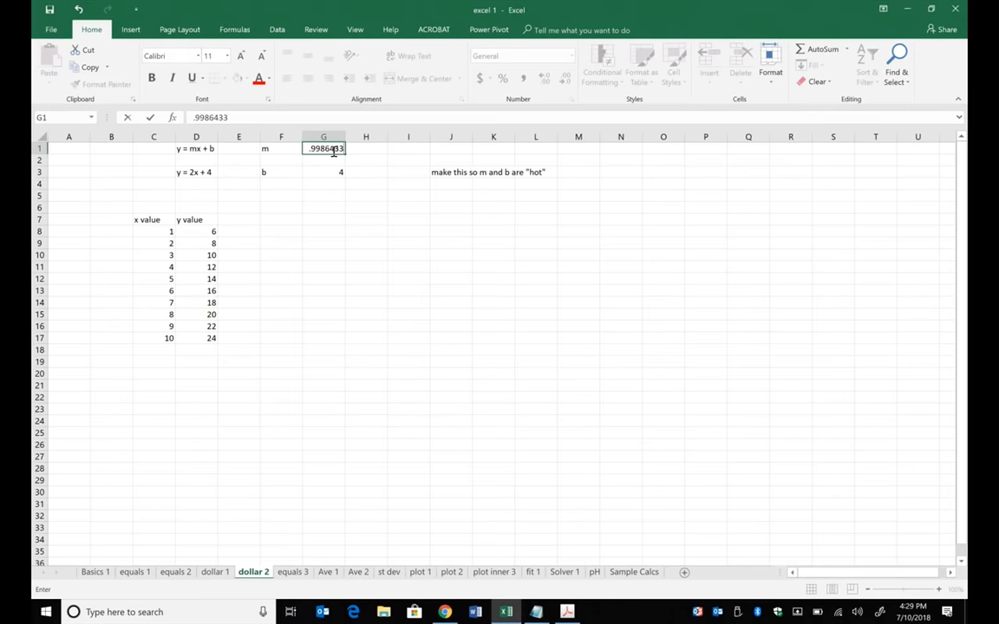
pyautogui.click(369, 265)
pyautogui.click(333, 173)
pyautogui.write('-654')
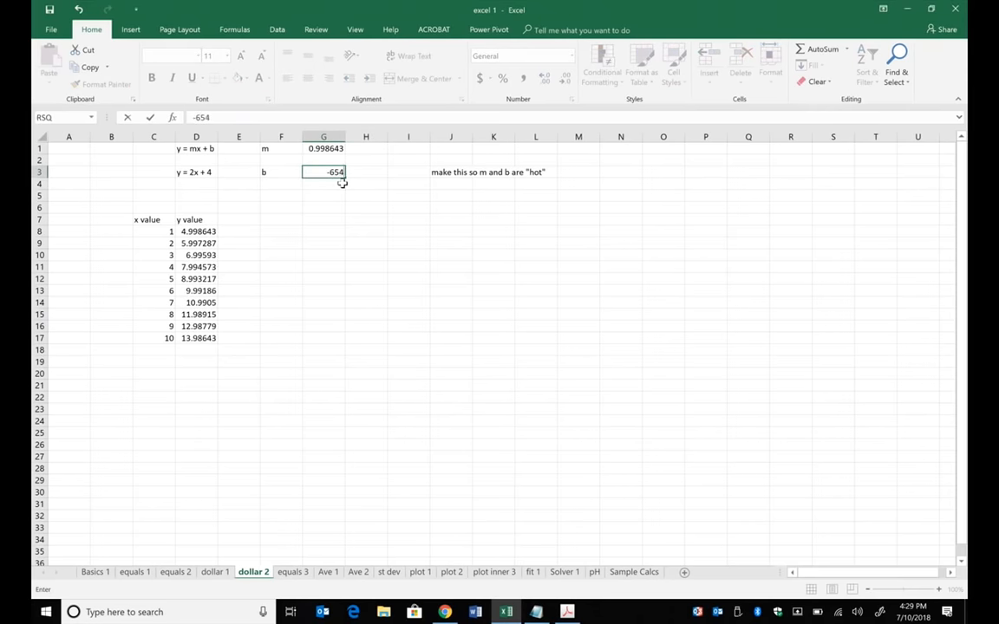
pyautogui.press('Return')
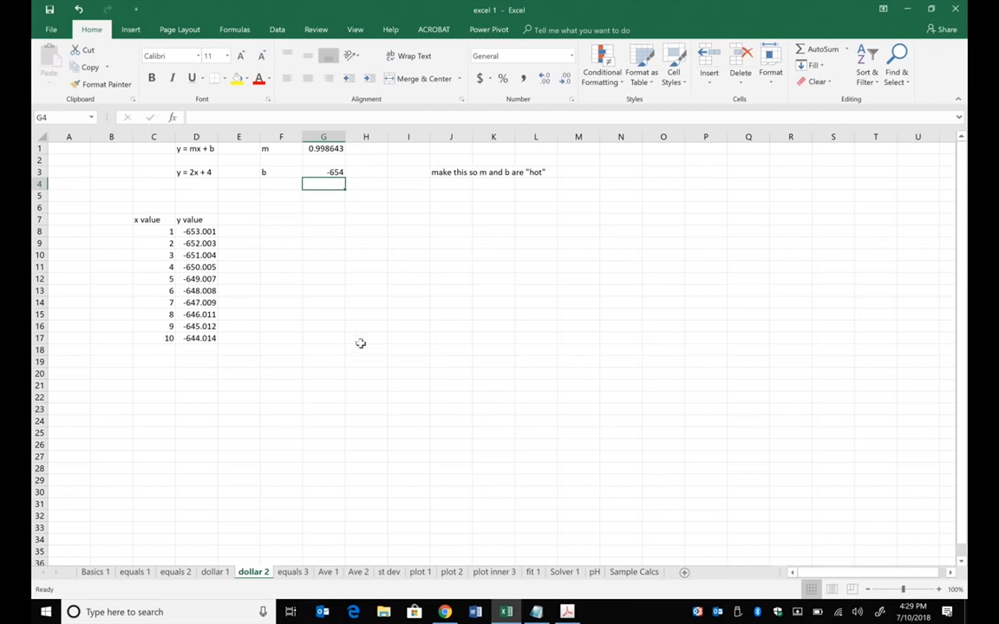
pyautogui.click(320, 362)
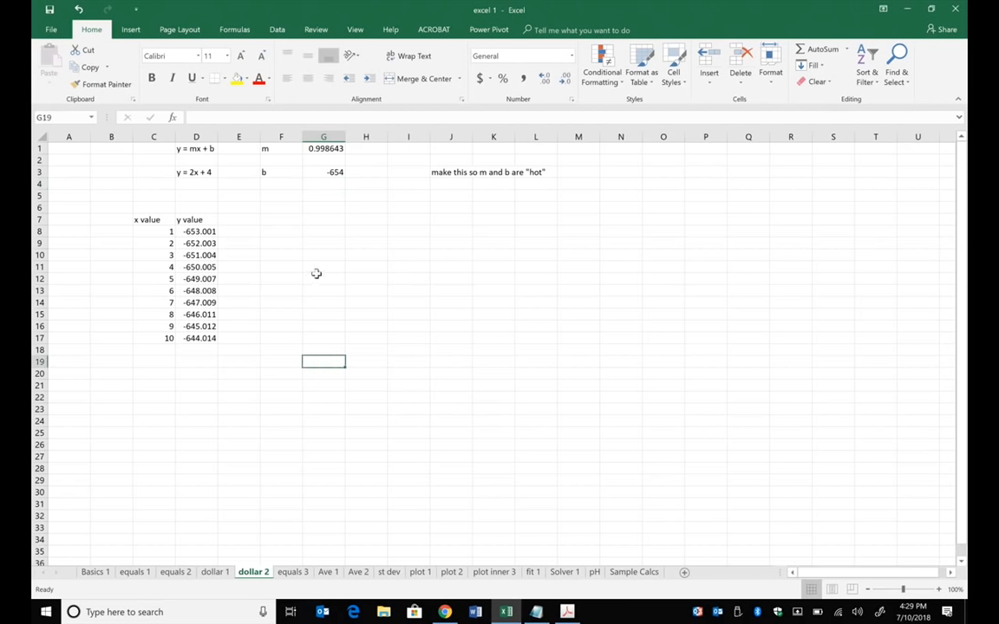
pyautogui.click(316, 149)
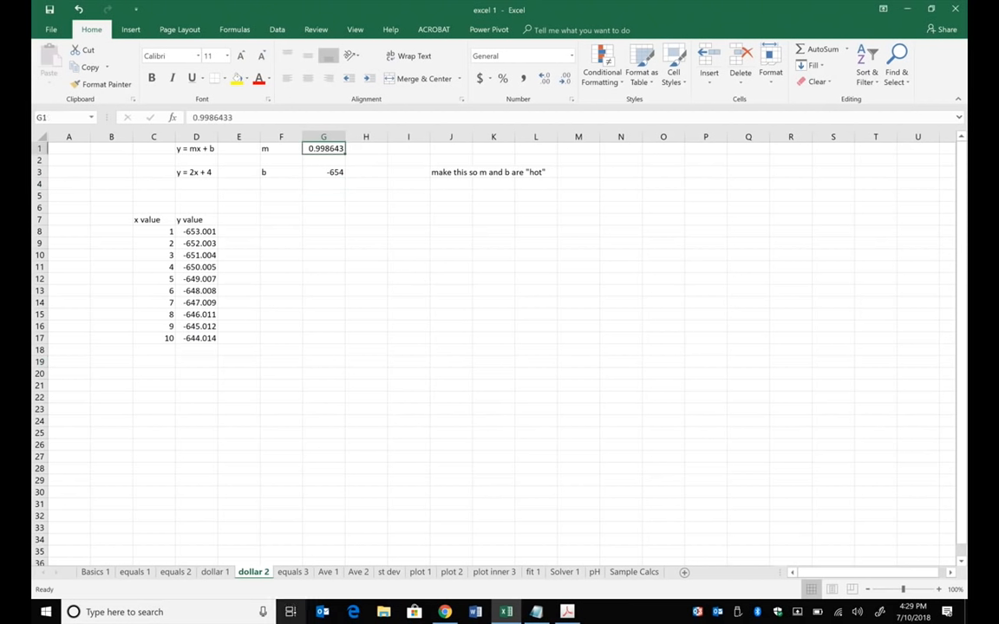
# - Switch to the equals 3 sheet containing the multiplication table, glancing back at the dollar 2 sheet
pyautogui.click(293, 573)
pyautogui.click(323, 355)
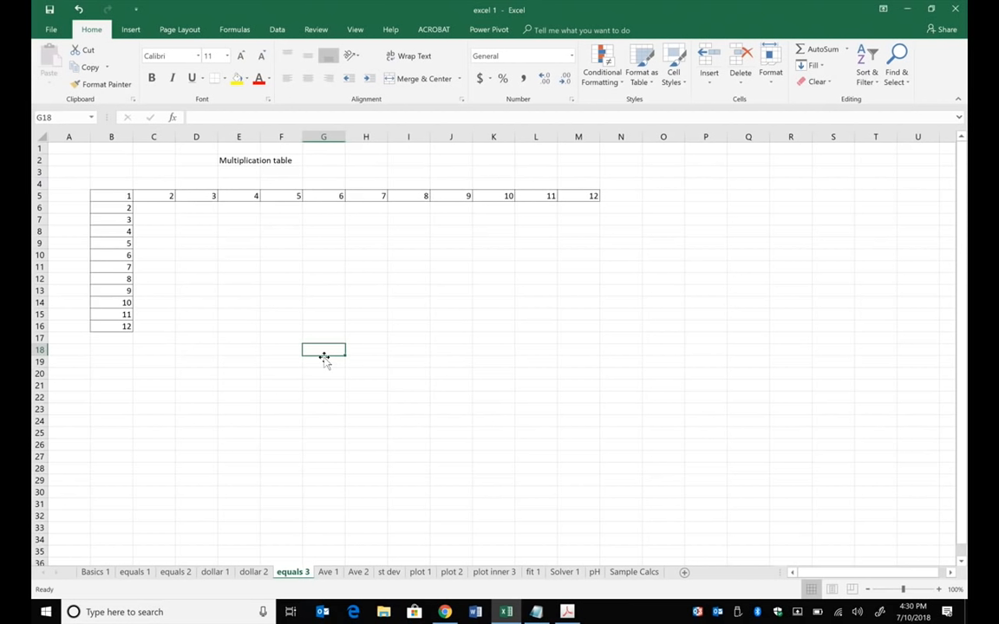
pyautogui.click(260, 571)
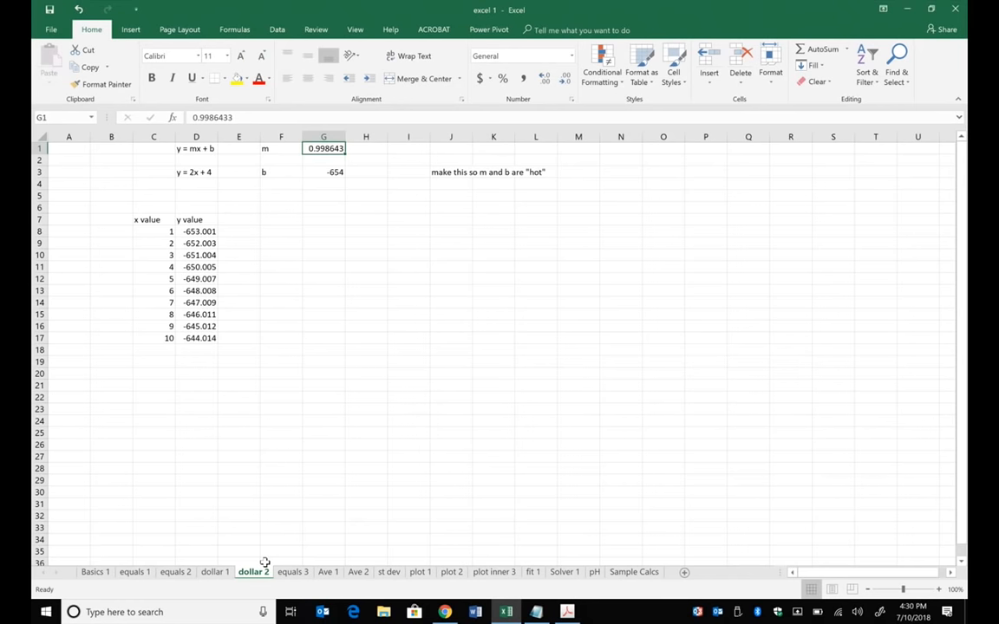
pyautogui.click(289, 571)
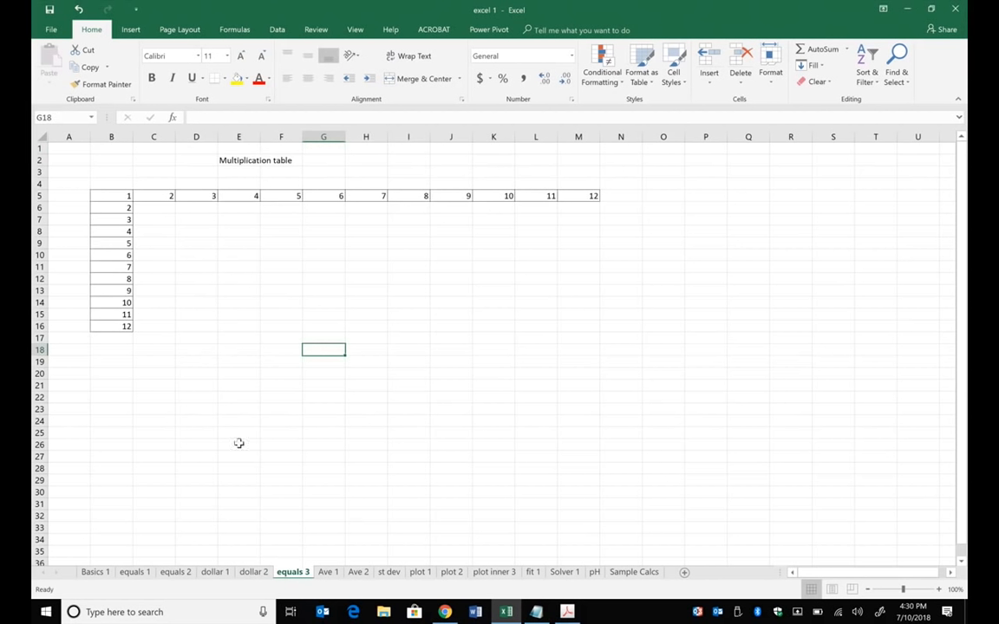
# - Enter the formula =C5*B6 in cell C6 to multiply its column header by its row header
pyautogui.click(156, 209)
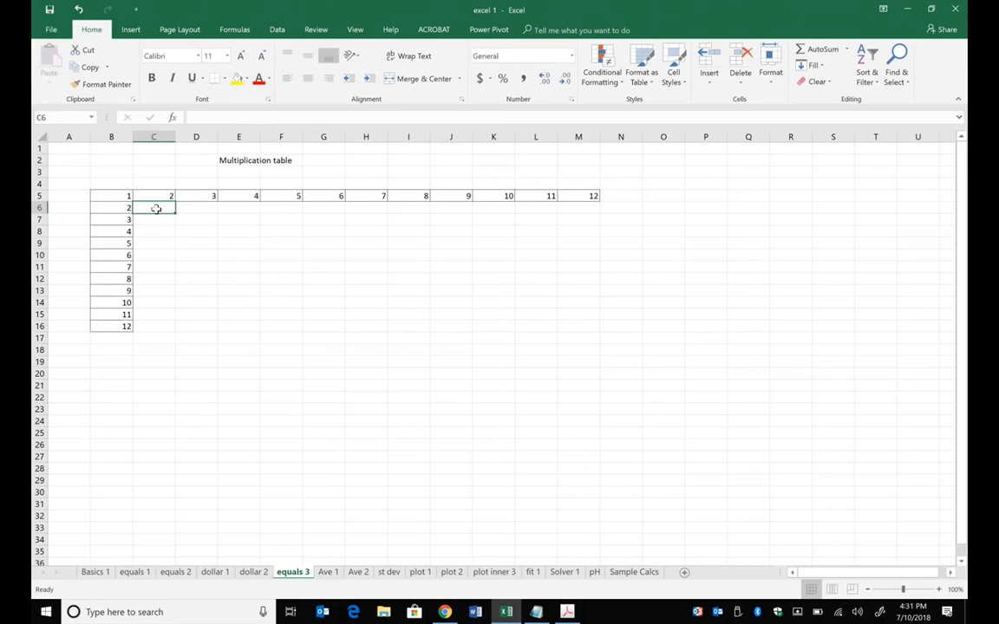
pyautogui.write('=')
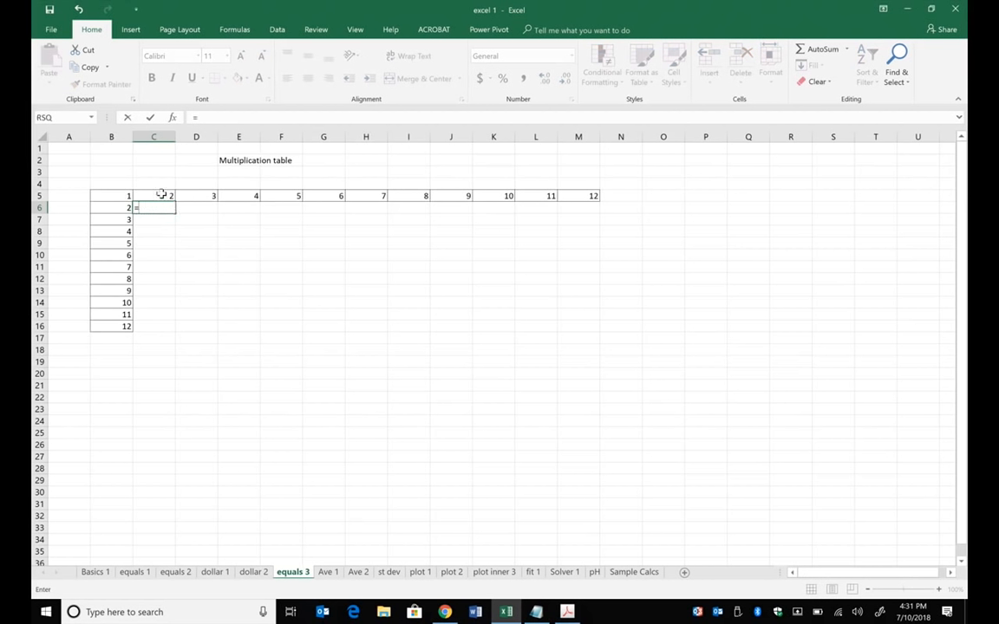
pyautogui.click(161, 196)
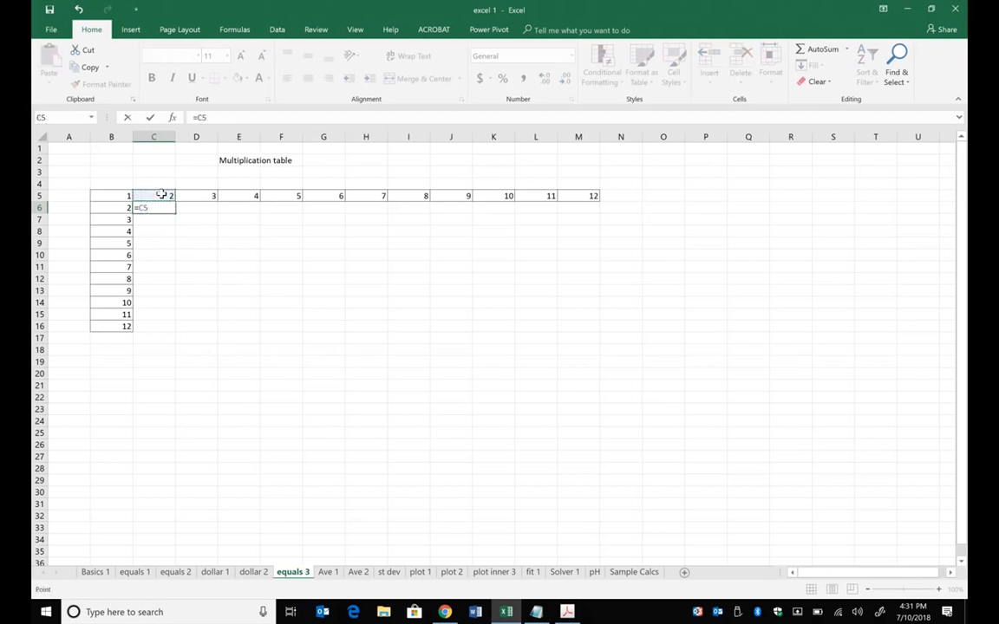
pyautogui.write('*')
pyautogui.click(130, 208)
pyautogui.press('Return')
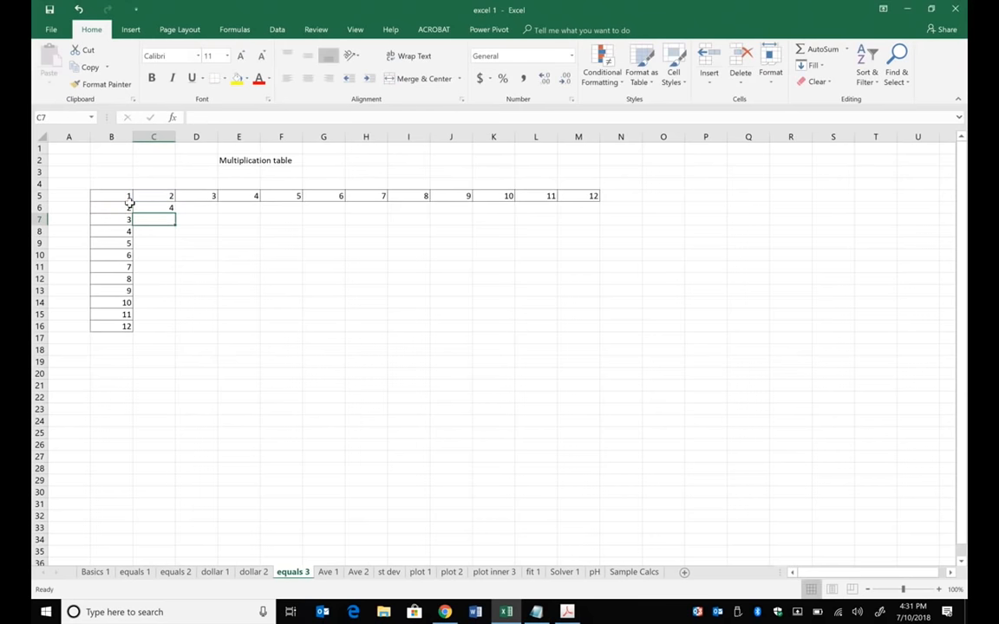
# - Try filling the unlocked C6 formula down to row 16 and across to column M, and undo both fills
pyautogui.click(163, 208)
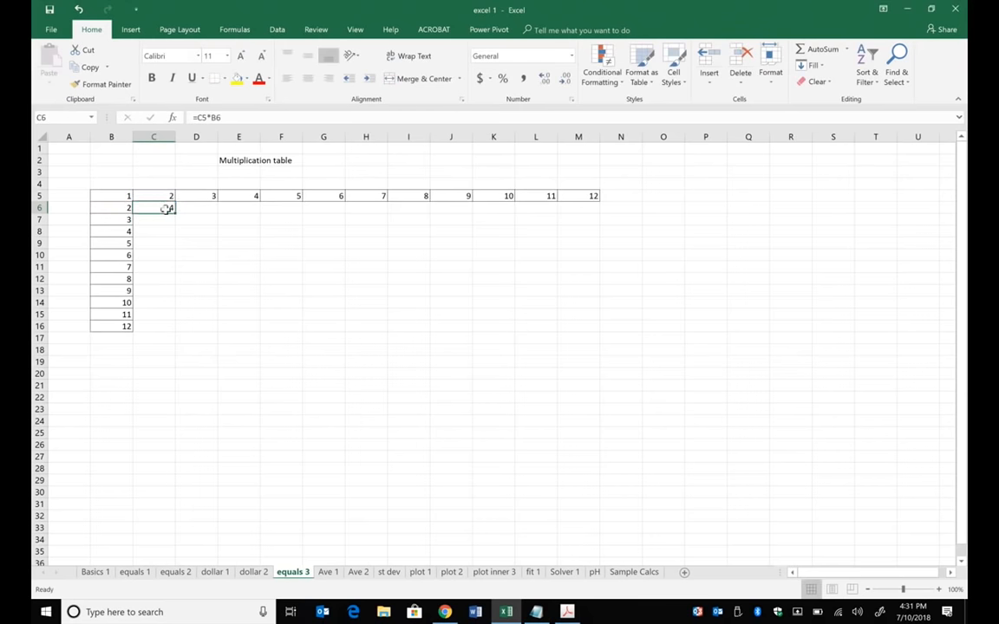
pyautogui.moveTo(173, 211); pyautogui.dragTo(172, 332)
pyautogui.moveTo(324, 346); pyautogui.dragTo(642, 386)
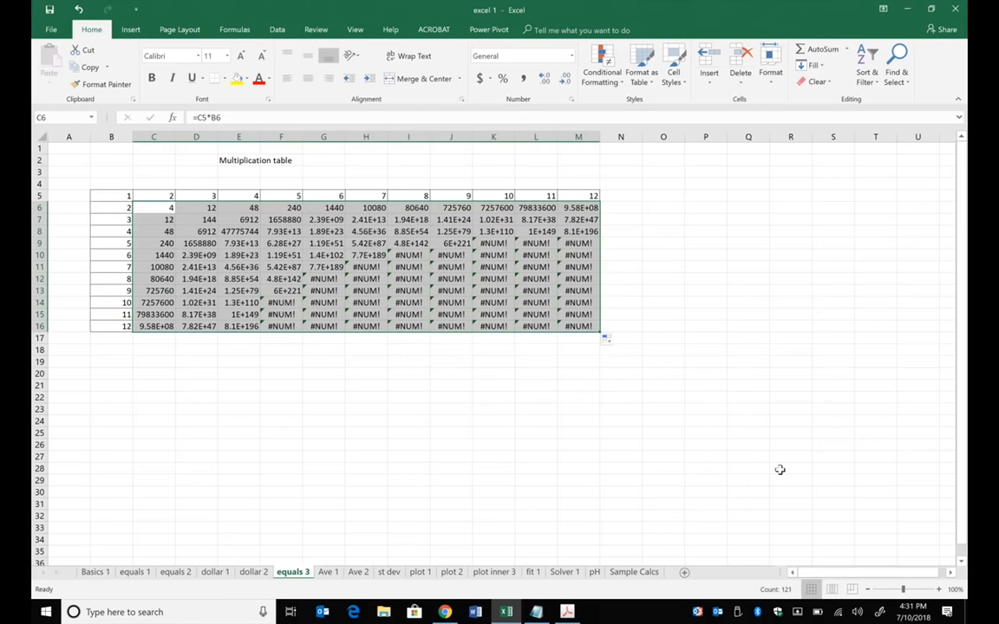
pyautogui.hotkey('ctrl', 'z')
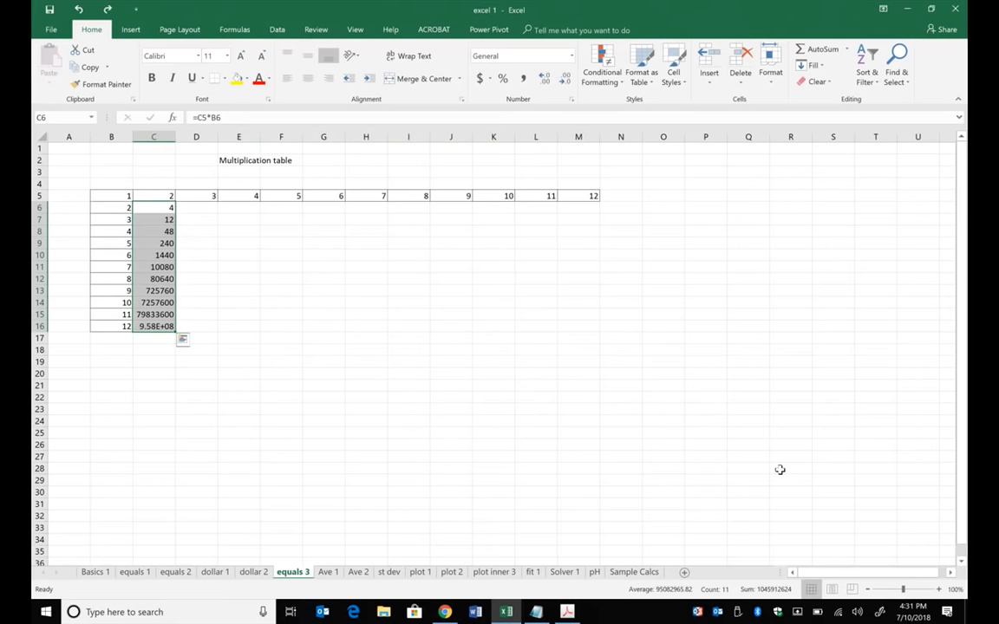
pyautogui.hotkey('ctrl', 'z')
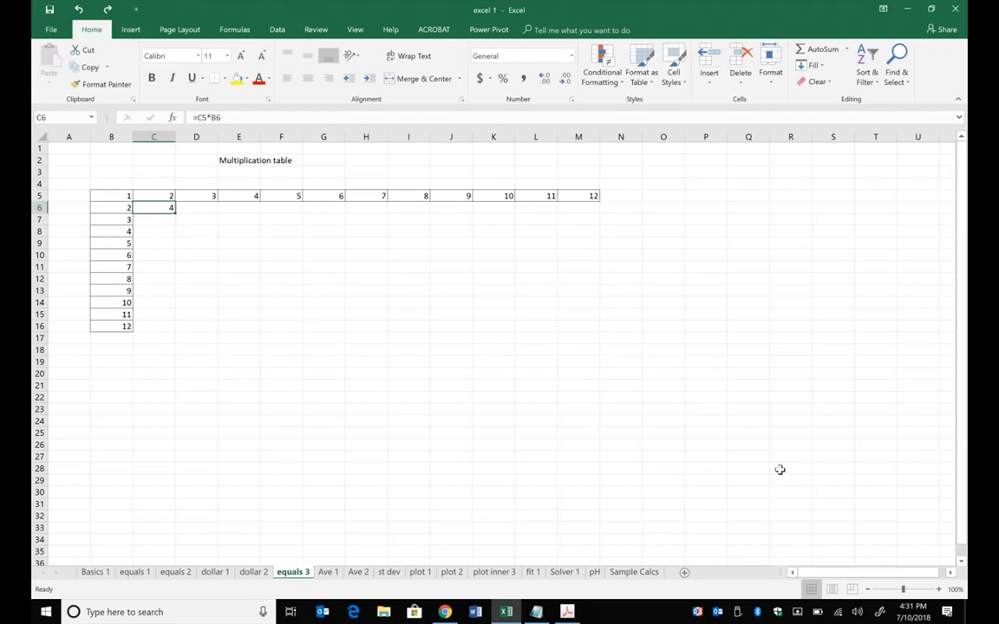
# - Lock the header row and header column in C6 as =C$5*$B6 and fill the formula through M16
pyautogui.click(223, 118)
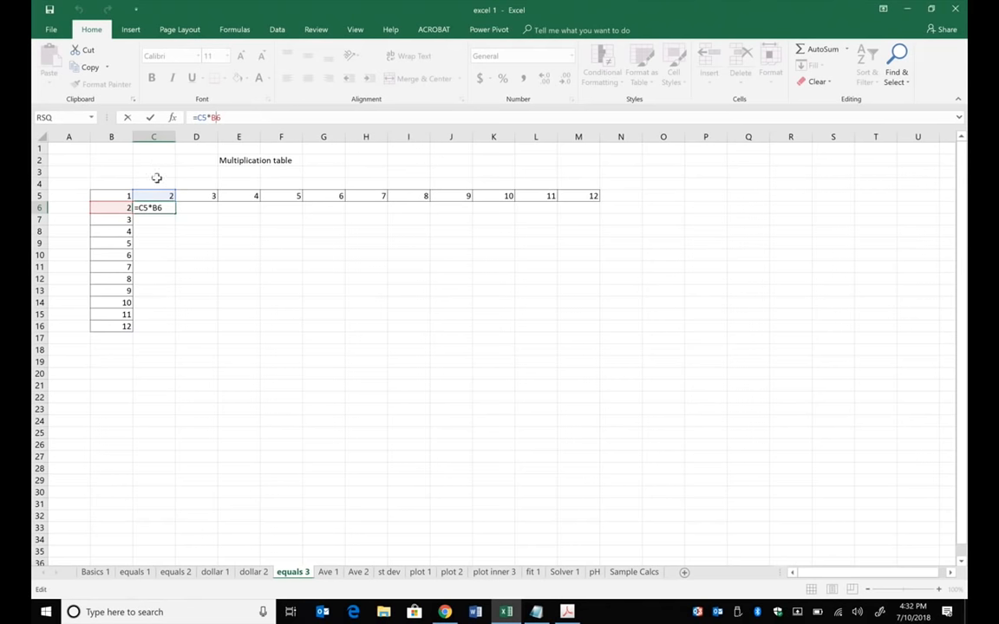
pyautogui.click(144, 208)
pyautogui.write('$')
pyautogui.click(159, 208)
pyautogui.write('$')
pyautogui.press('Return')
pyautogui.click(172, 211)
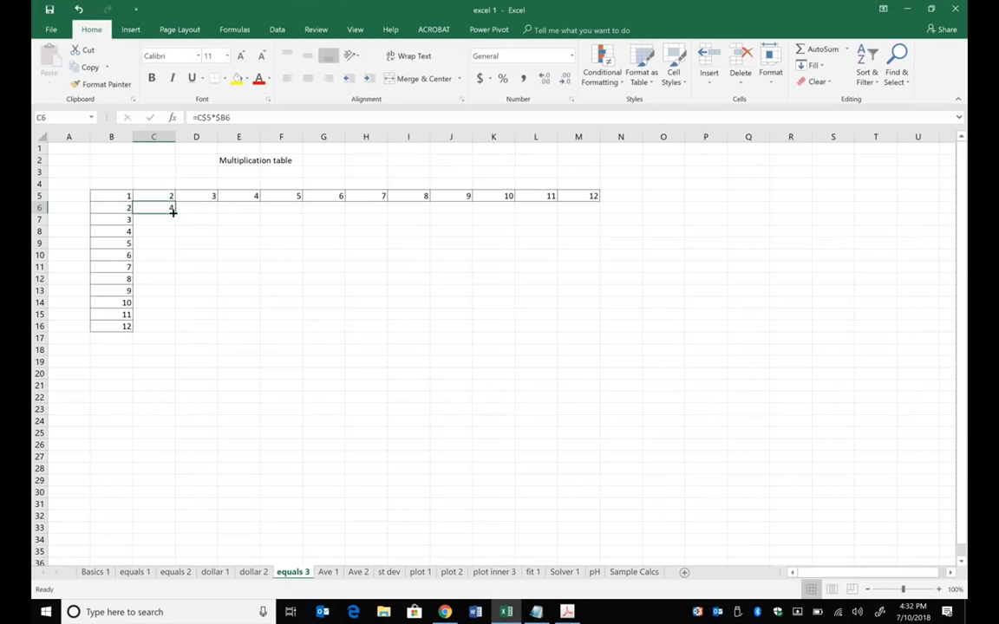
pyautogui.moveTo(174, 213); pyautogui.dragTo(605, 339)
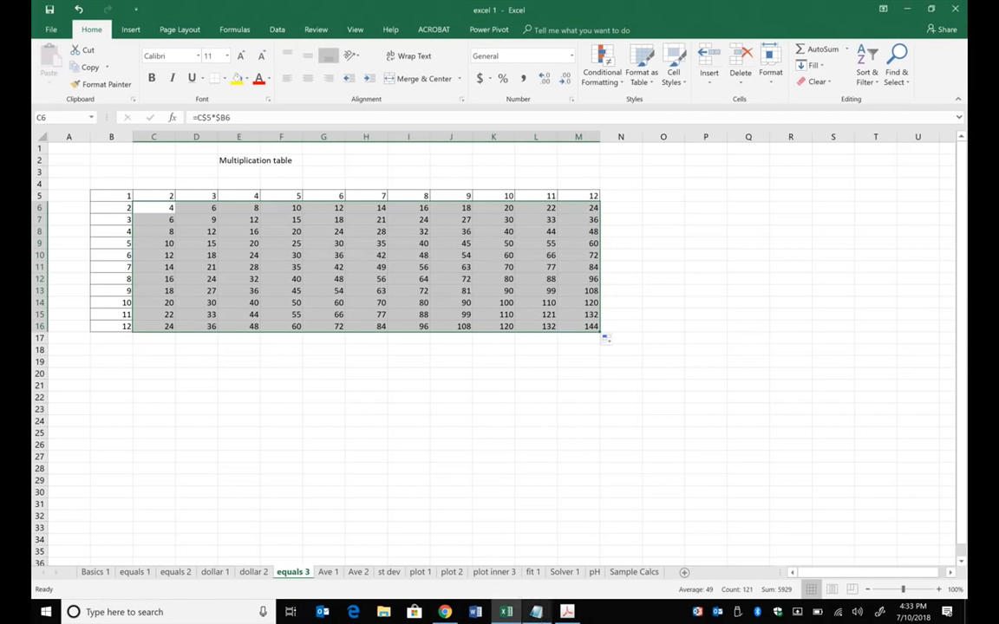
# - Return to the dollar 2 sheet and examine the locked references in the D8 formula
pyautogui.click(265, 573)
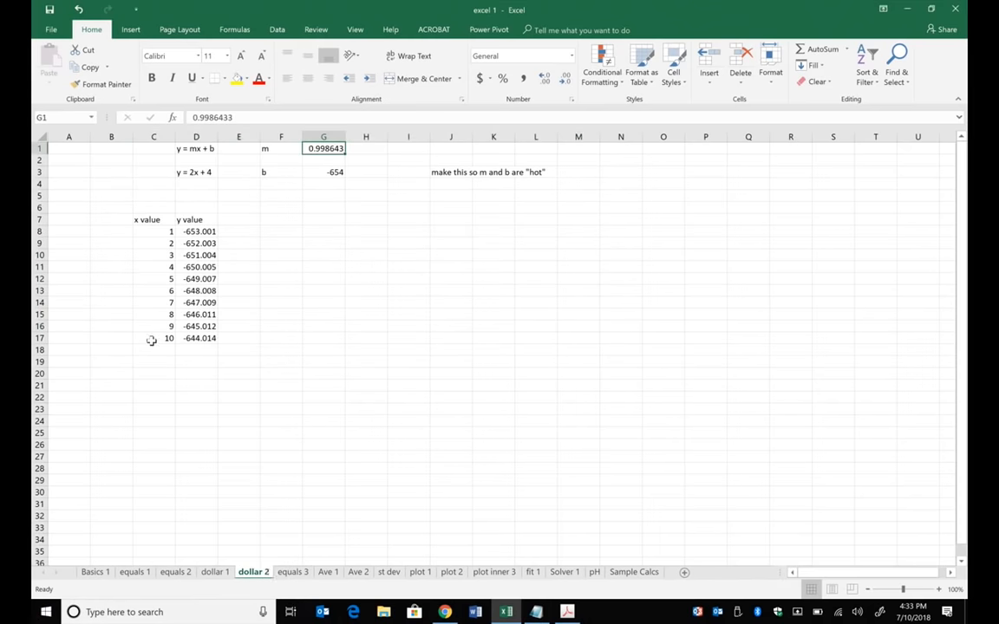
pyautogui.click(197, 232)
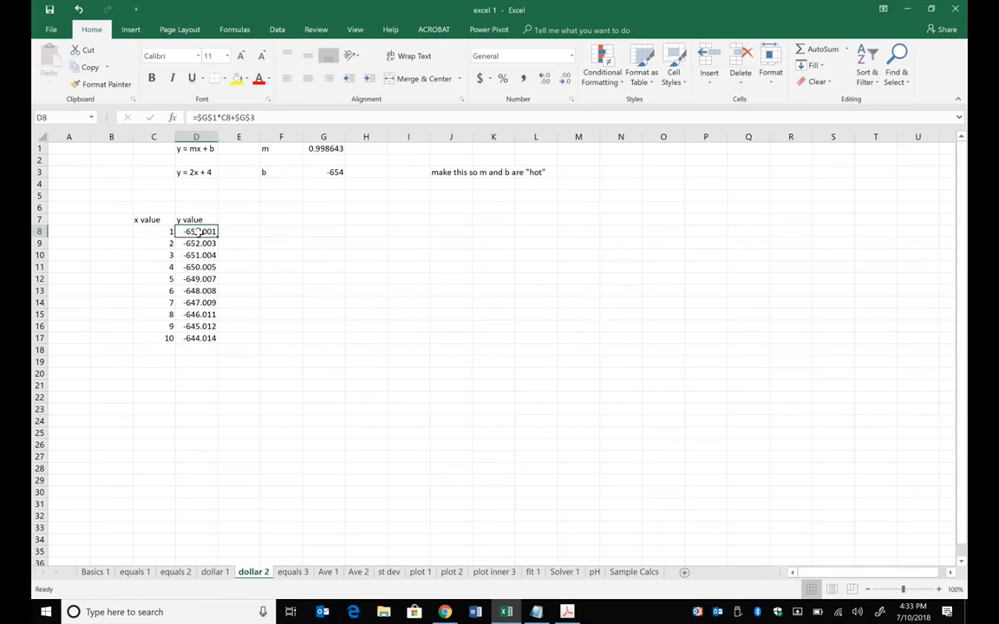
pyautogui.click(260, 116)
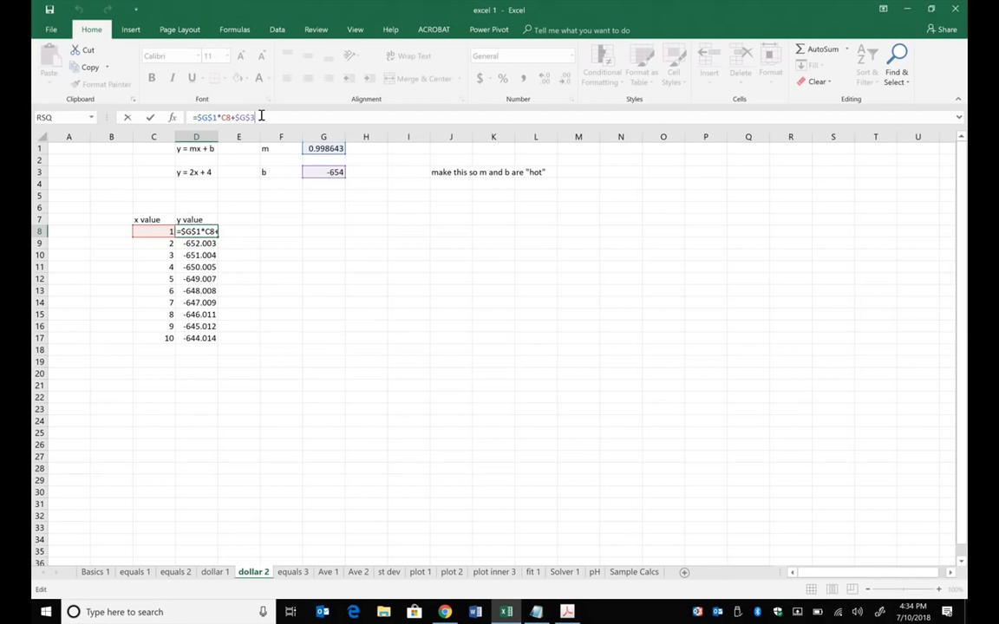
pyautogui.click(284, 149)
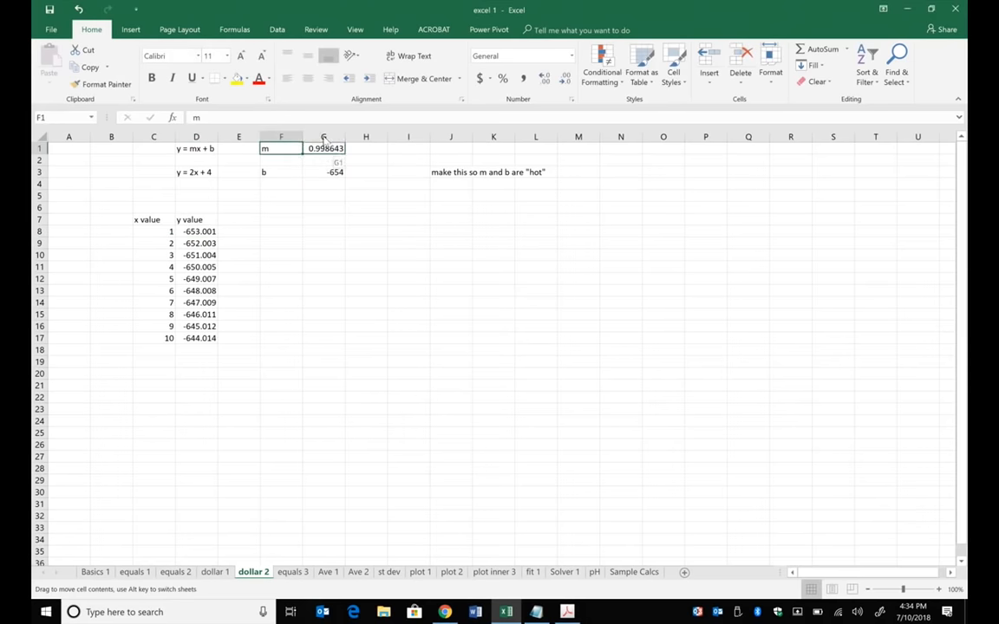
pyautogui.moveTo(324, 139); pyautogui.dragTo(323, 140)
pyautogui.click(477, 310)
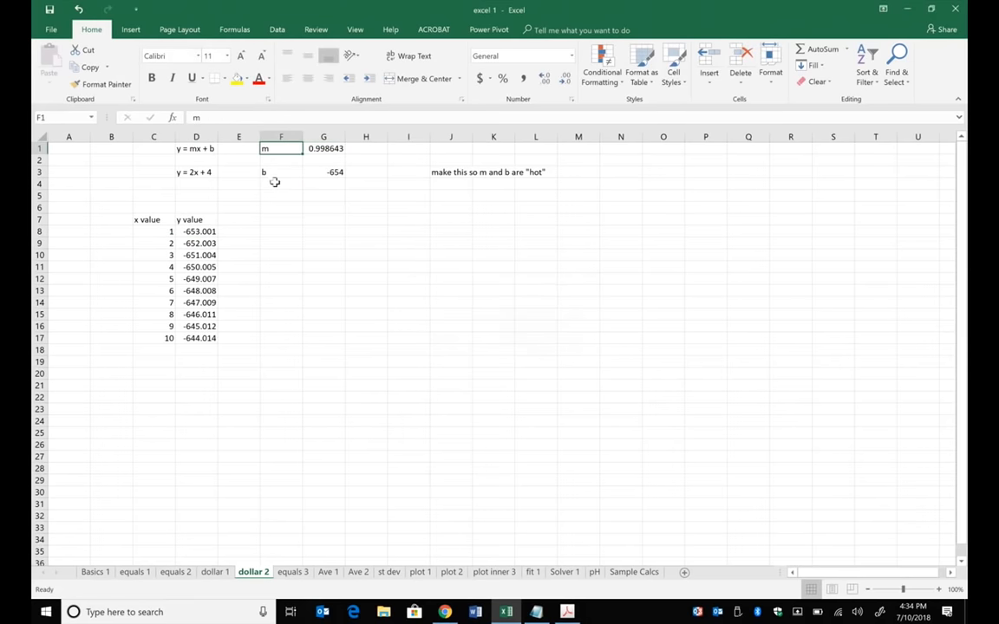
pyautogui.moveTo(279, 171); pyautogui.dragTo(323, 179)
pyautogui.click(386, 272)
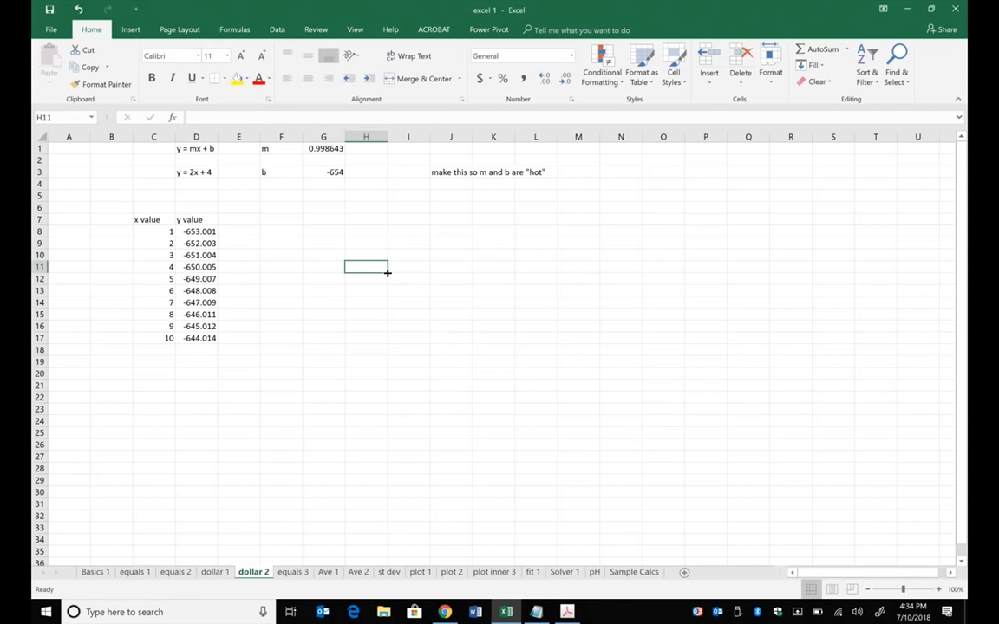
# - Trace the precedents of the y value formula in D8, and remove the arrows
pyautogui.click(201, 232)
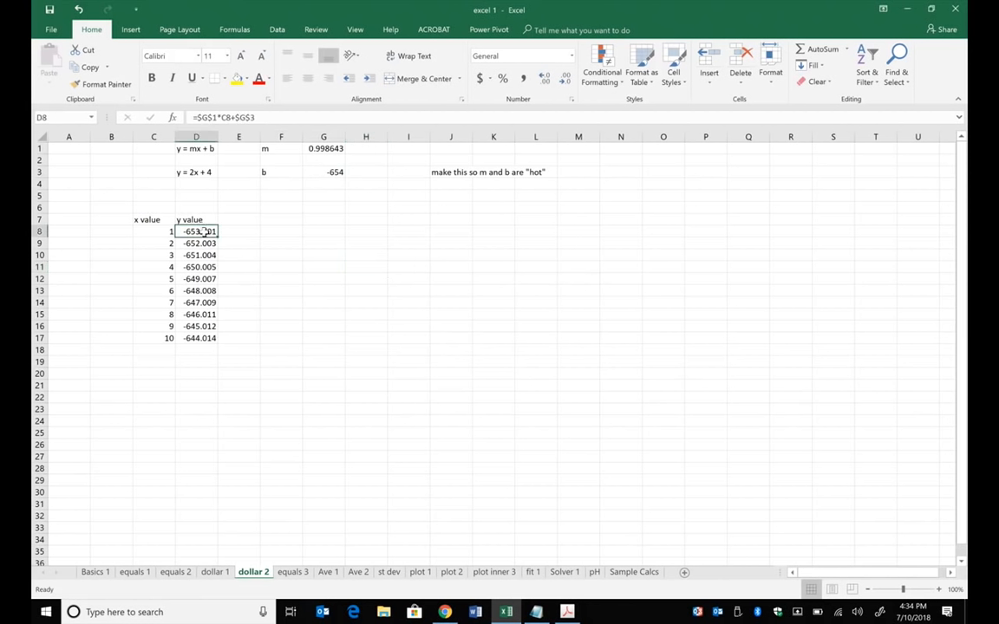
pyautogui.click(235, 31)
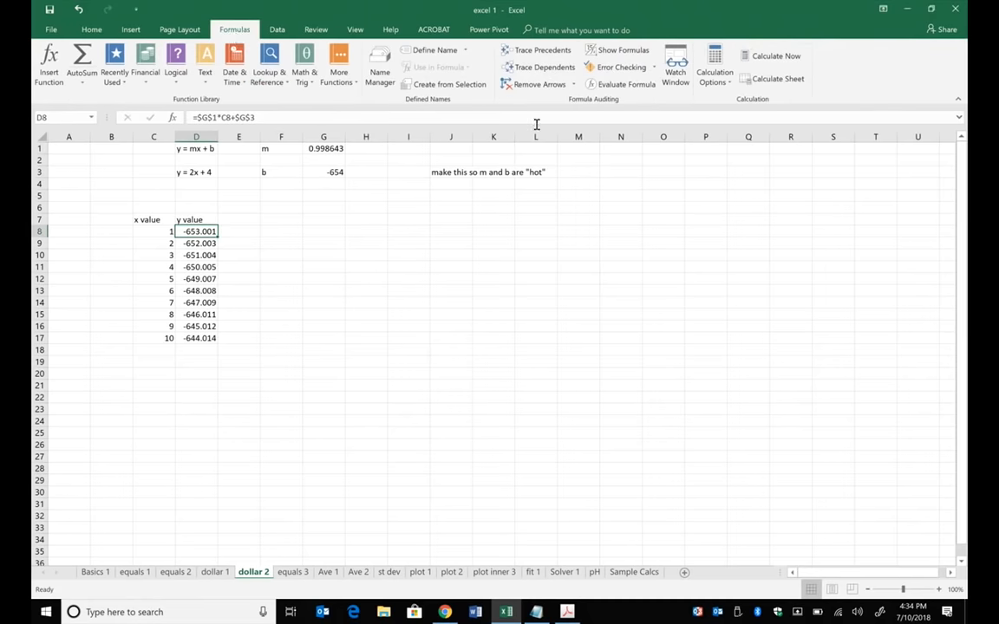
pyautogui.click(552, 52)
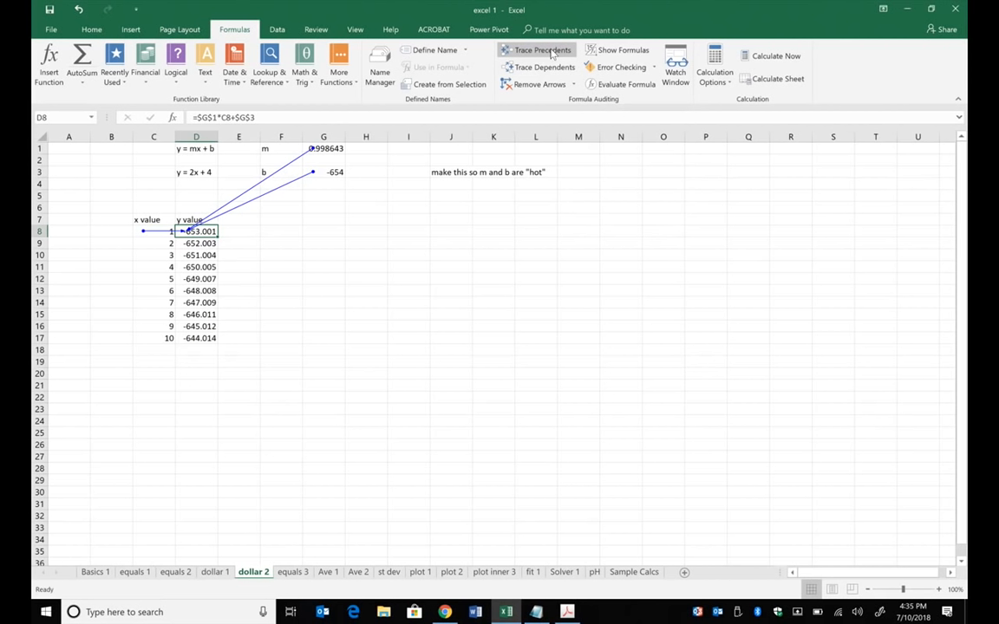
pyautogui.click(537, 84)
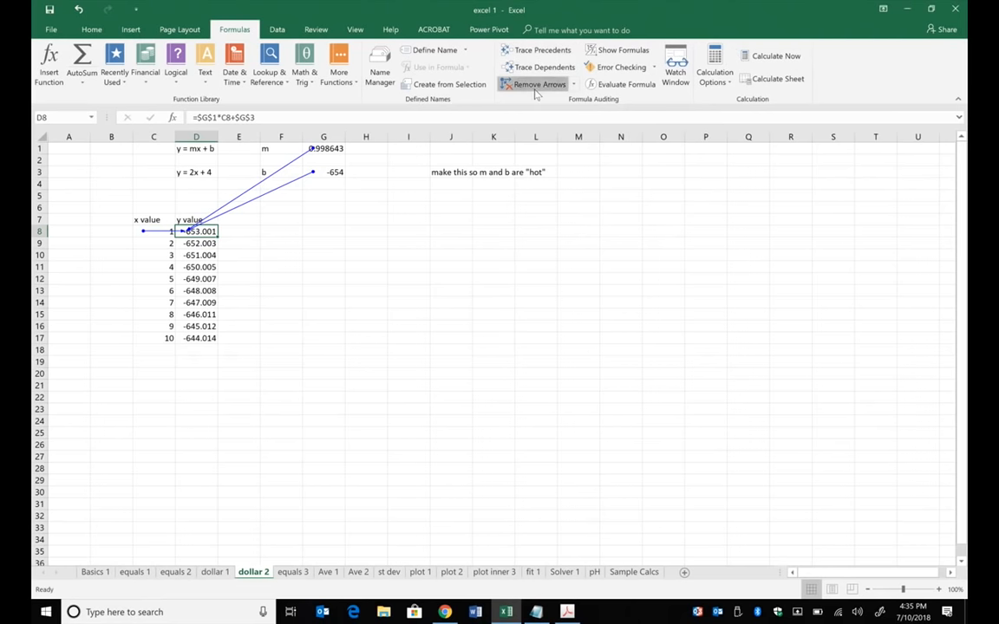
# - Enter the formula =9+D8 in cell L14 so that another cell depends on D8
pyautogui.click(527, 302)
pyautogui.write('=')
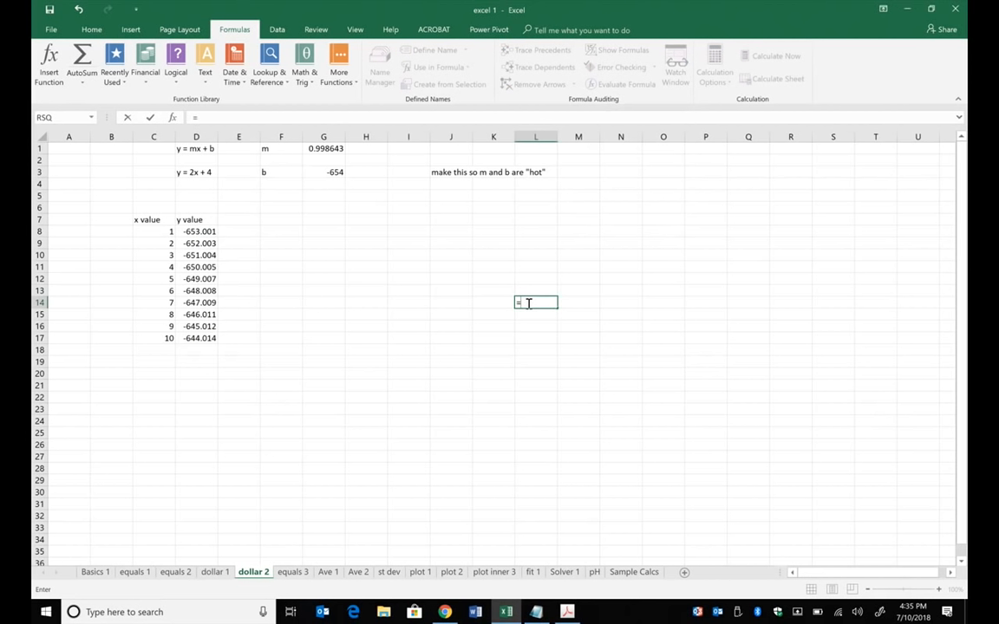
pyautogui.write('9+')
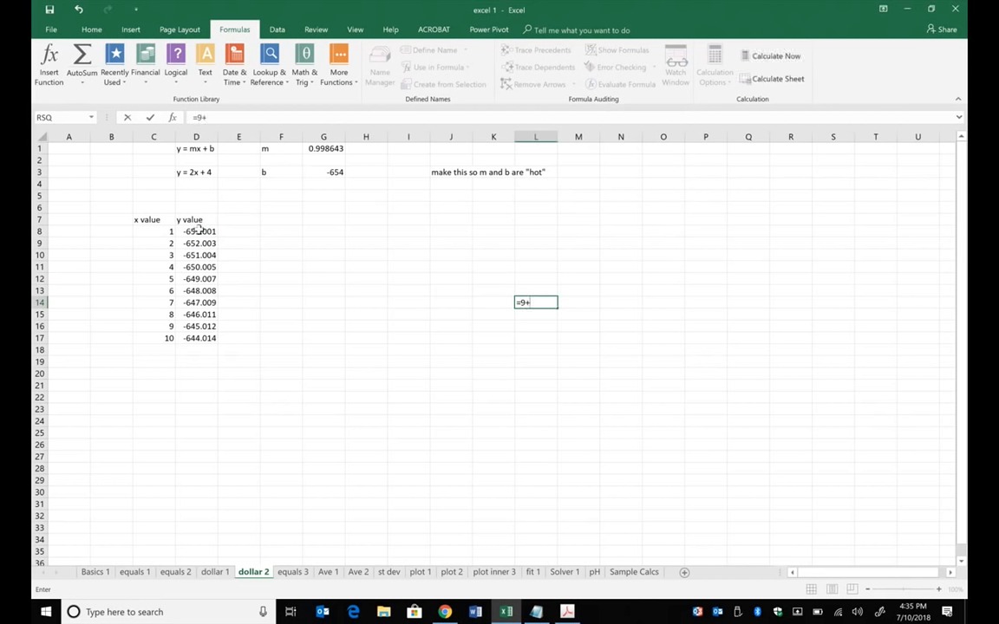
pyautogui.click(200, 231)
pyautogui.press('Return')
pyautogui.click(234, 289)
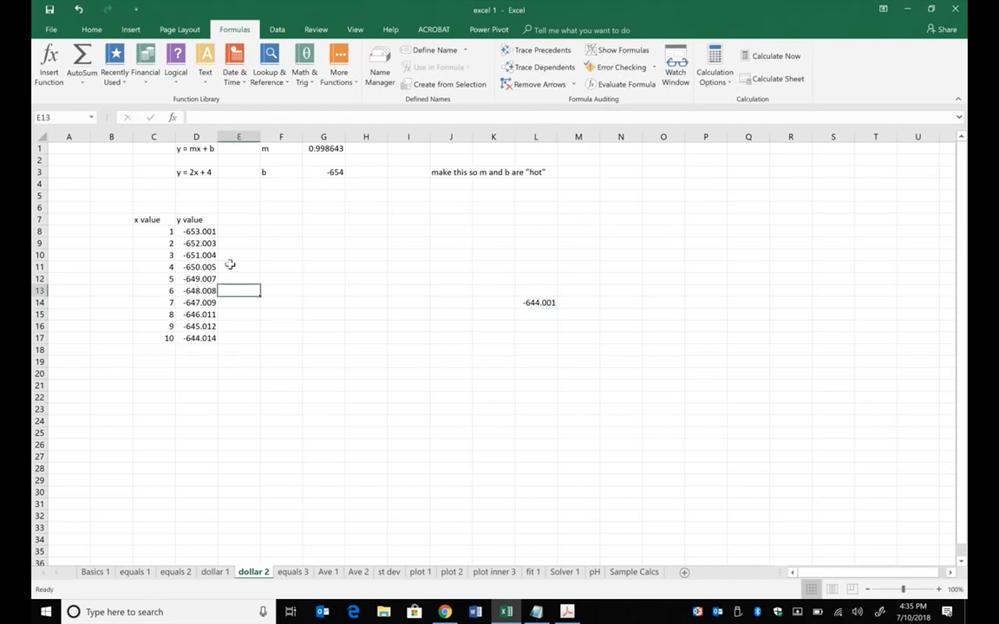
# - Trace the dependents of cell D8, and remove the arrows
pyautogui.click(199, 231)
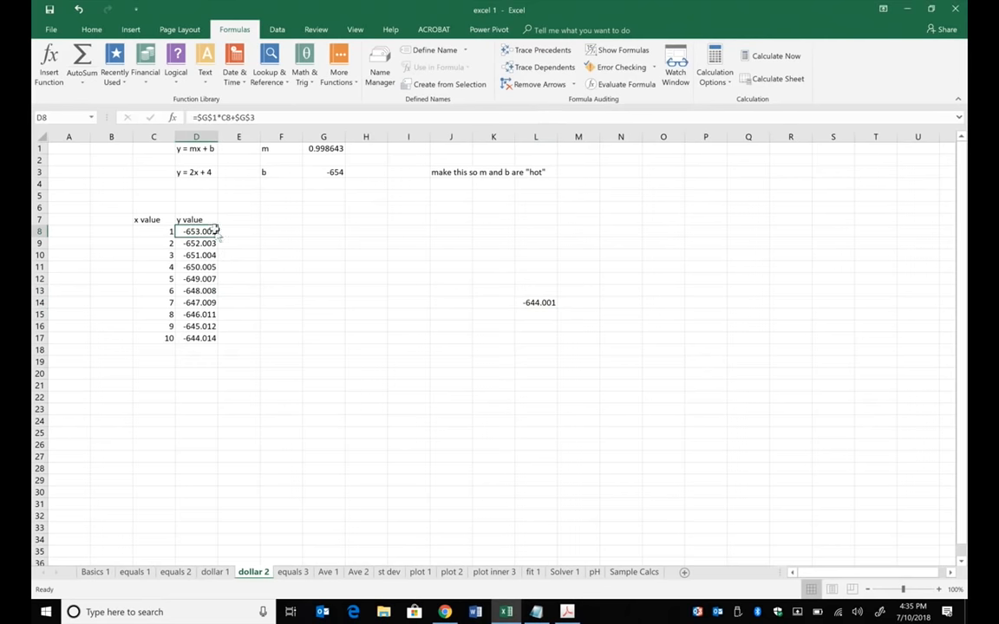
pyautogui.click(516, 67)
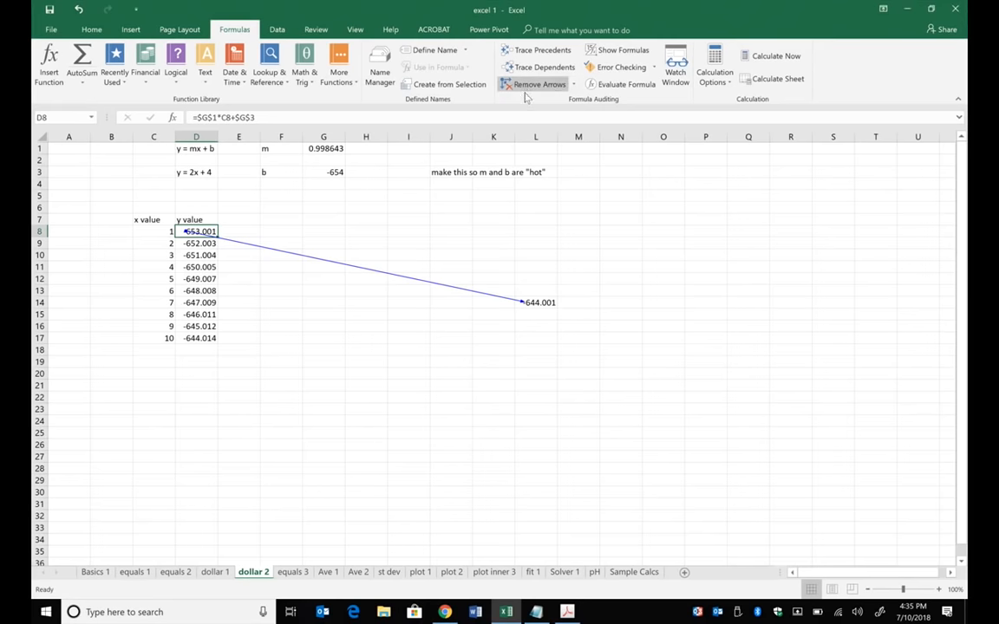
pyautogui.click(525, 94)
# - Glance over the multiplication table on the equals 3 sheet and open the Ave 1 sheet
pyautogui.click(292, 573)
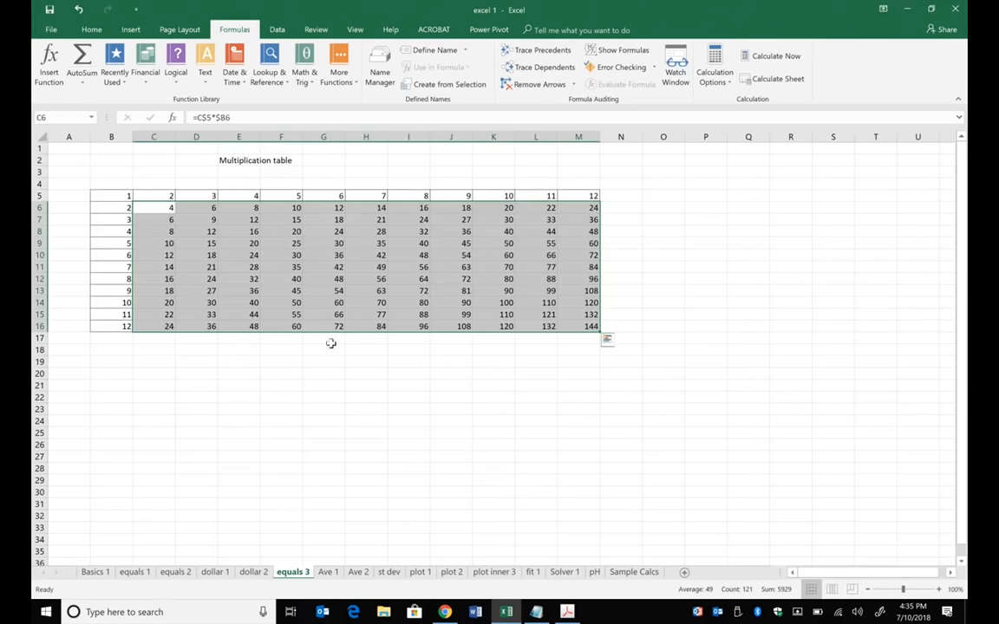
pyautogui.click(328, 373)
pyautogui.moveTo(366, 244); pyautogui.dragTo(535, 314)
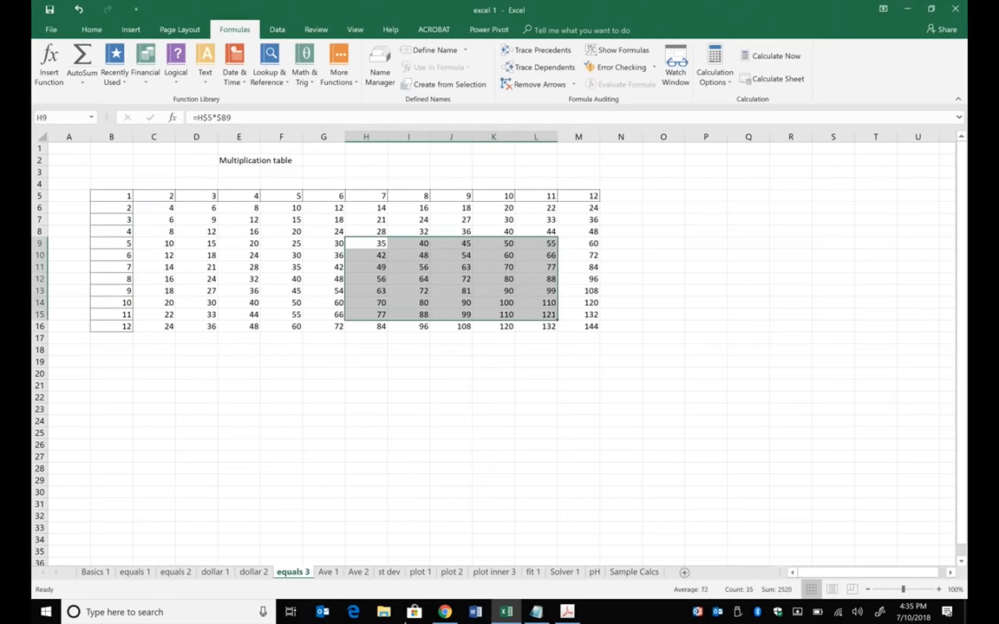
pyautogui.click(328, 572)
pyautogui.click(256, 374)
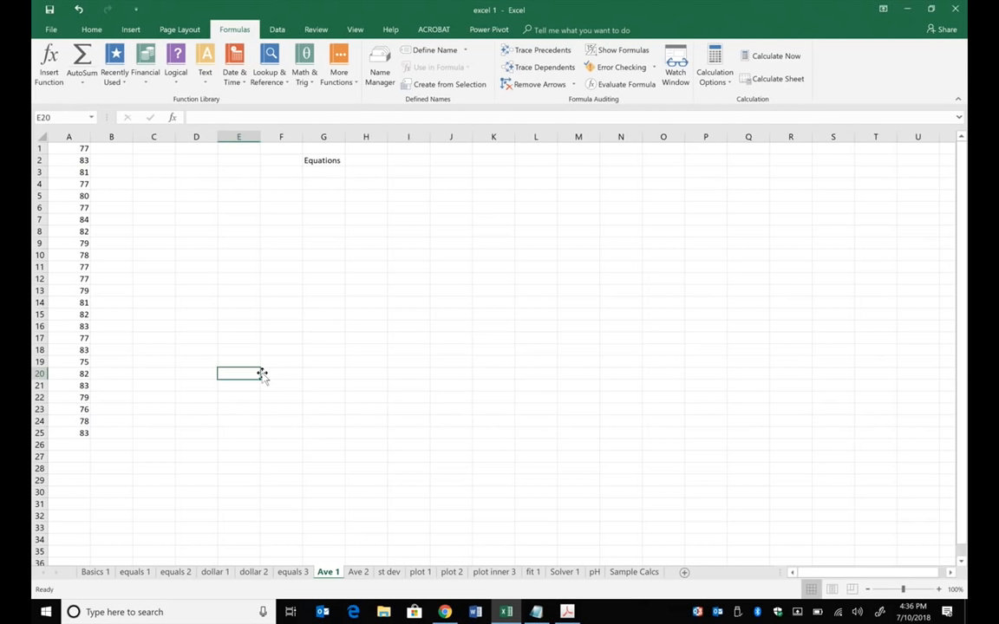
pyautogui.click(156, 350)
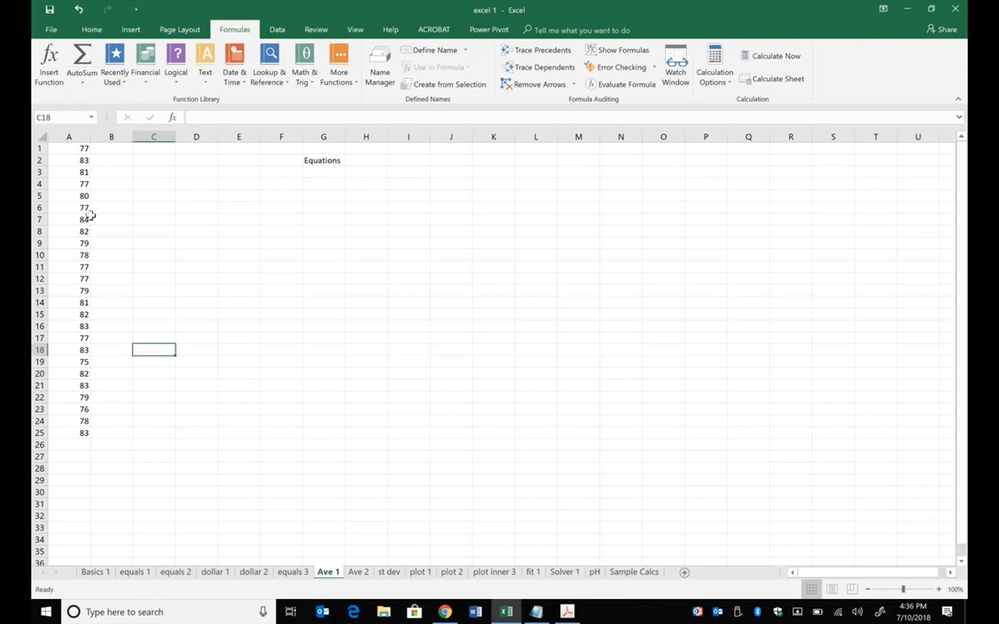
# - Start a formula in D24 that adds A1, A2 and A3 cell by cell
pyautogui.click(198, 421)
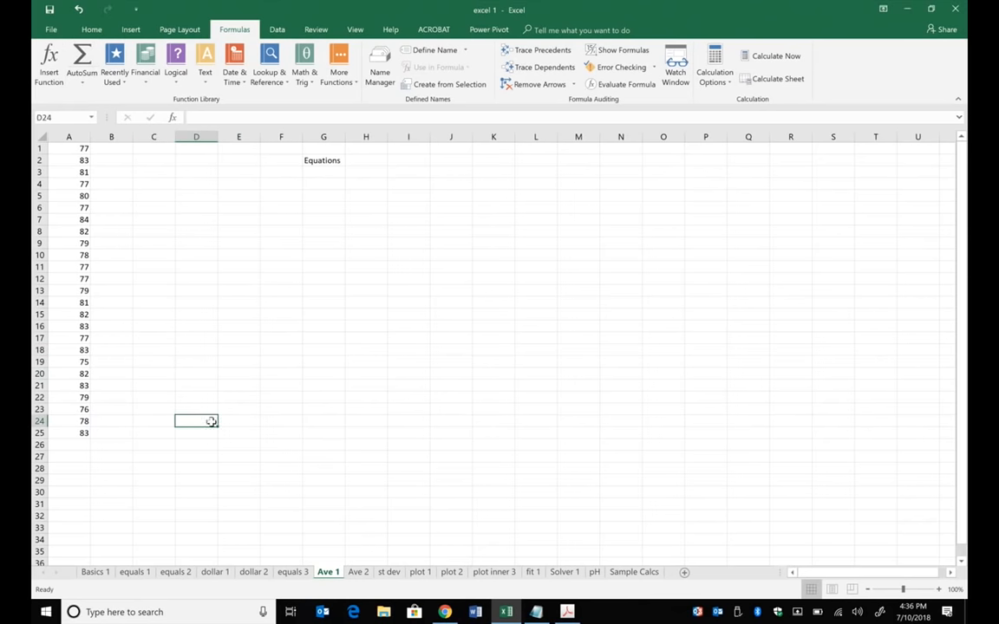
pyautogui.write('=(')
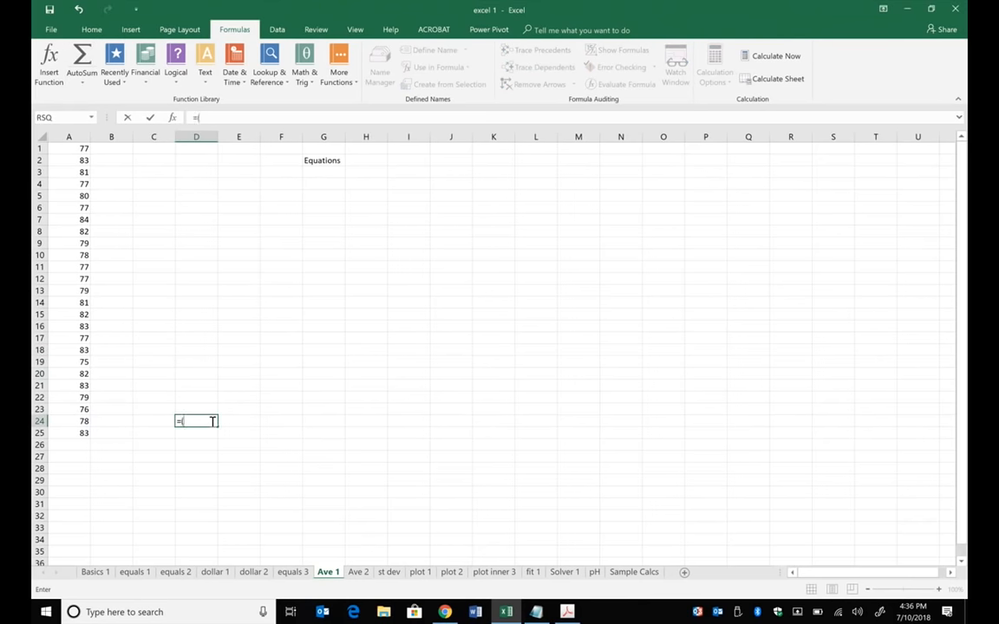
pyautogui.click(79, 148)
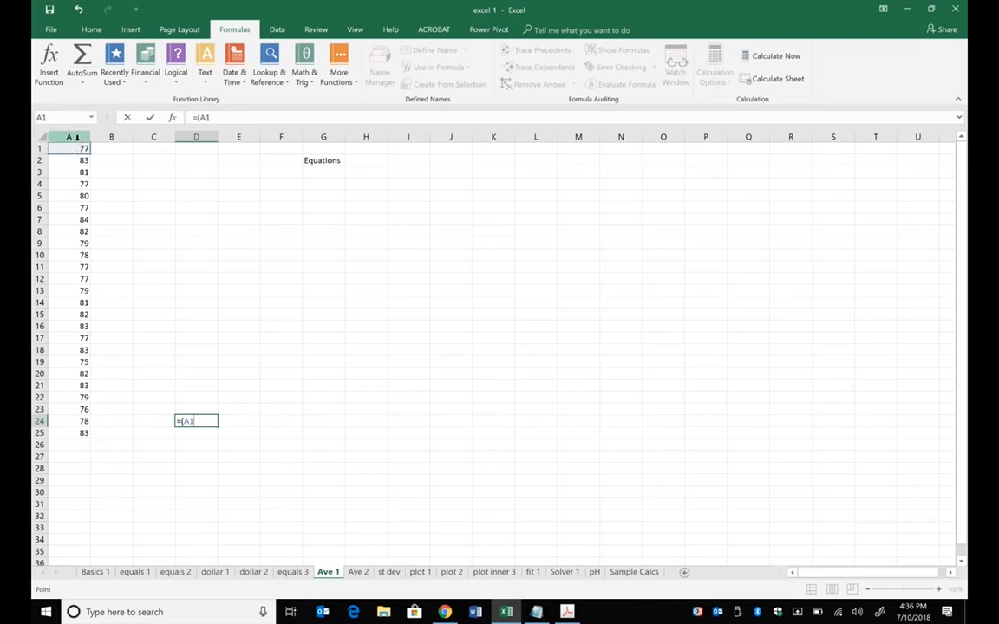
pyautogui.write('+')
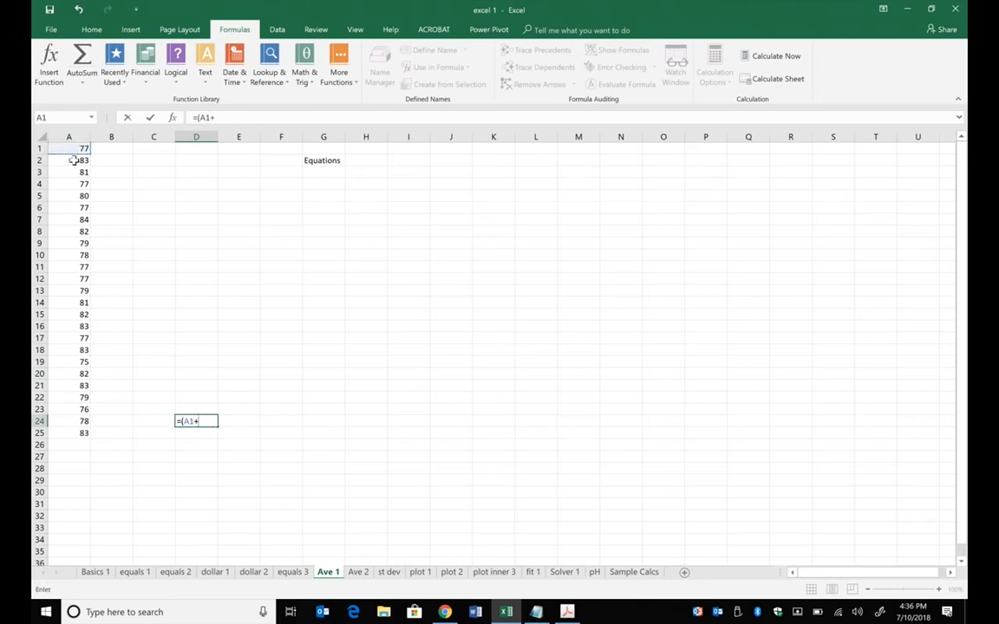
pyautogui.click(76, 158)
pyautogui.write('+')
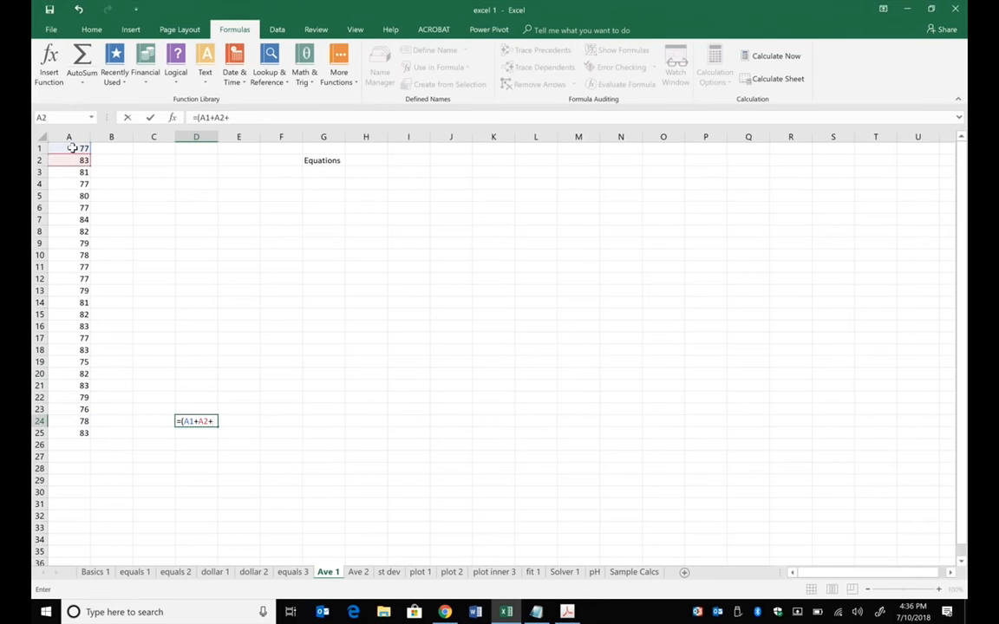
pyautogui.click(78, 172)
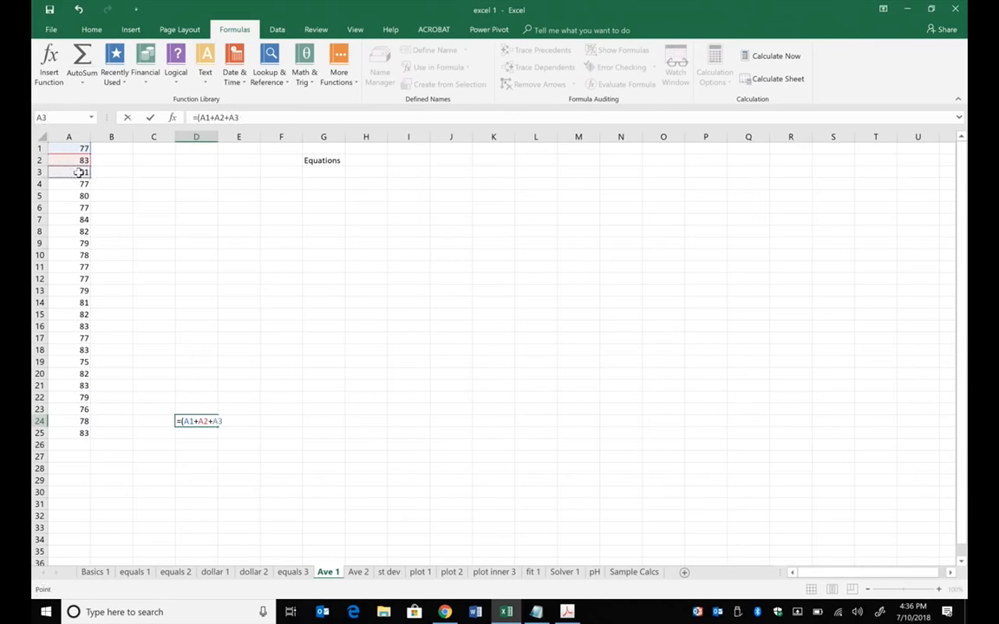
# - Replace the cell-by-cell addition in D24 with the range formula =(A1:A25)
pyautogui.press('BackSpace')
pyautogui.press('BackSpace')
pyautogui.press('BackSpace')
pyautogui.press('BackSpace')
pyautogui.press('BackSpace')
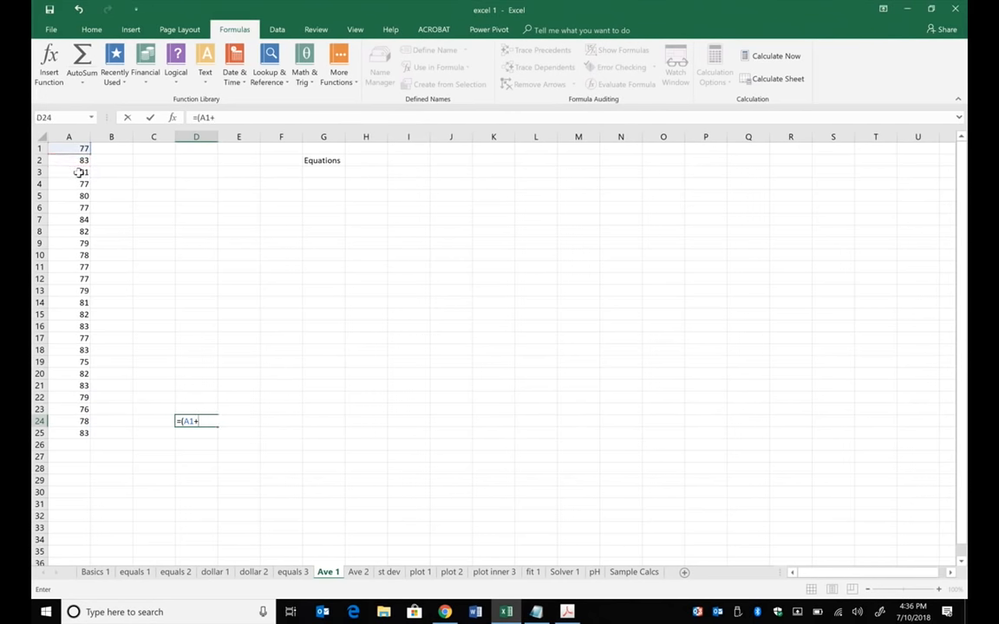
pyautogui.press('BackSpace')
pyautogui.write(':')
pyautogui.click(80, 433)
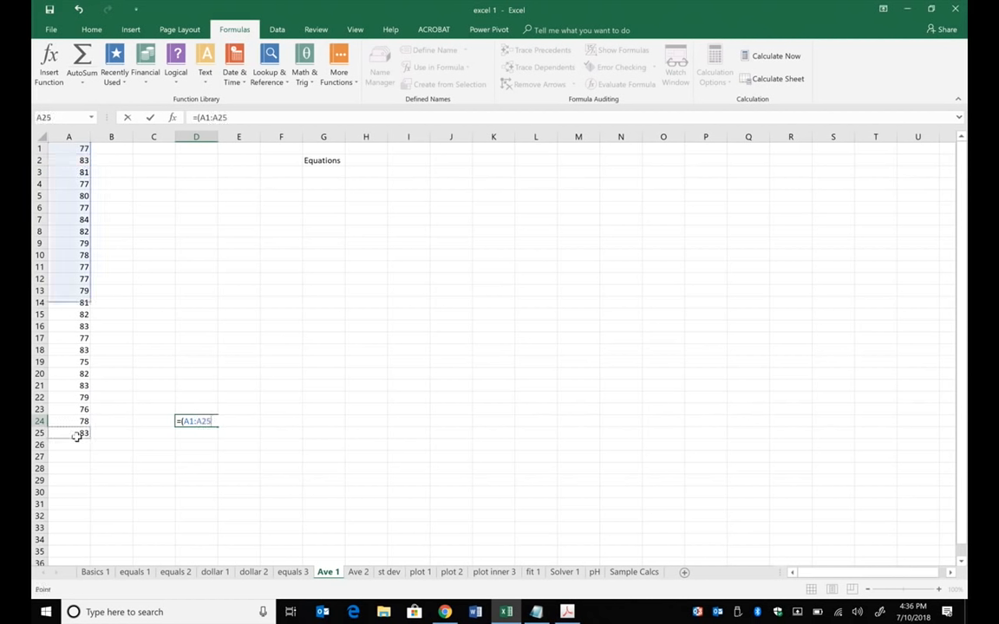
pyautogui.press('Return')
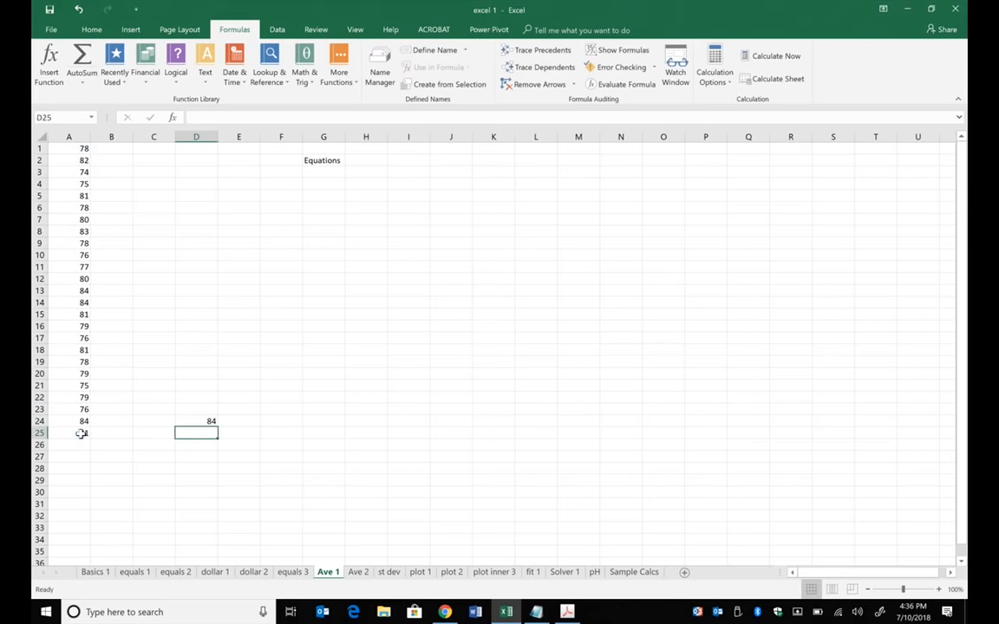
# - Try dividing the D24 range formula by 25, and clear the cell
pyautogui.click(206, 421)
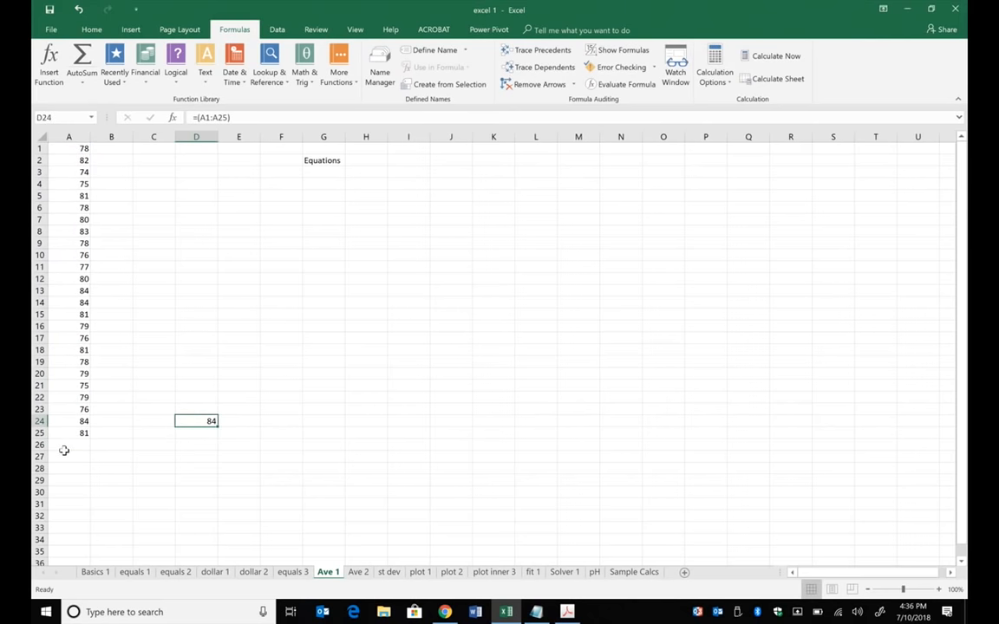
pyautogui.click(247, 118)
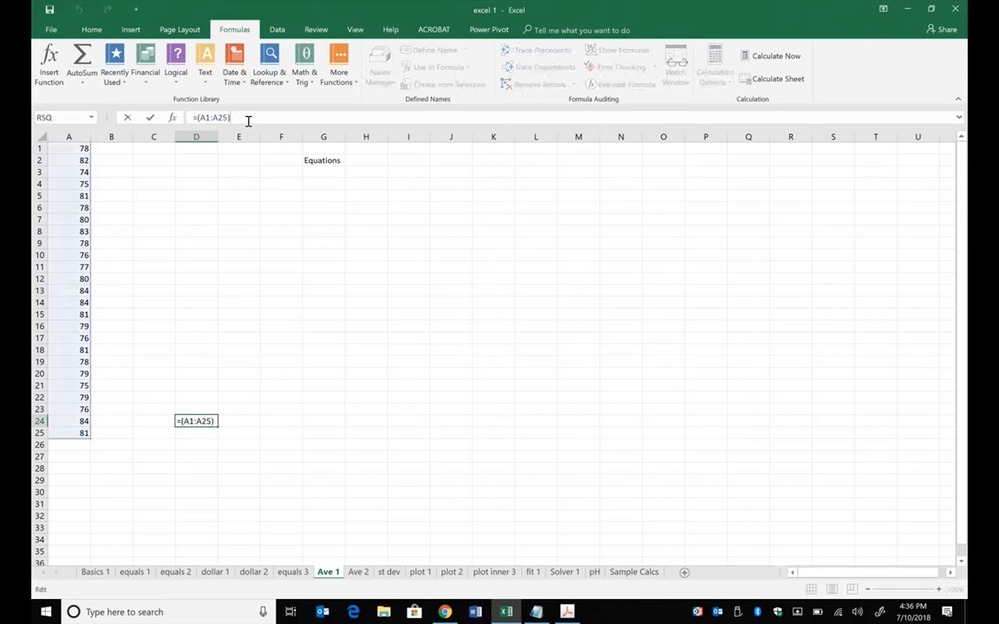
pyautogui.write('/25')
pyautogui.press('Return')
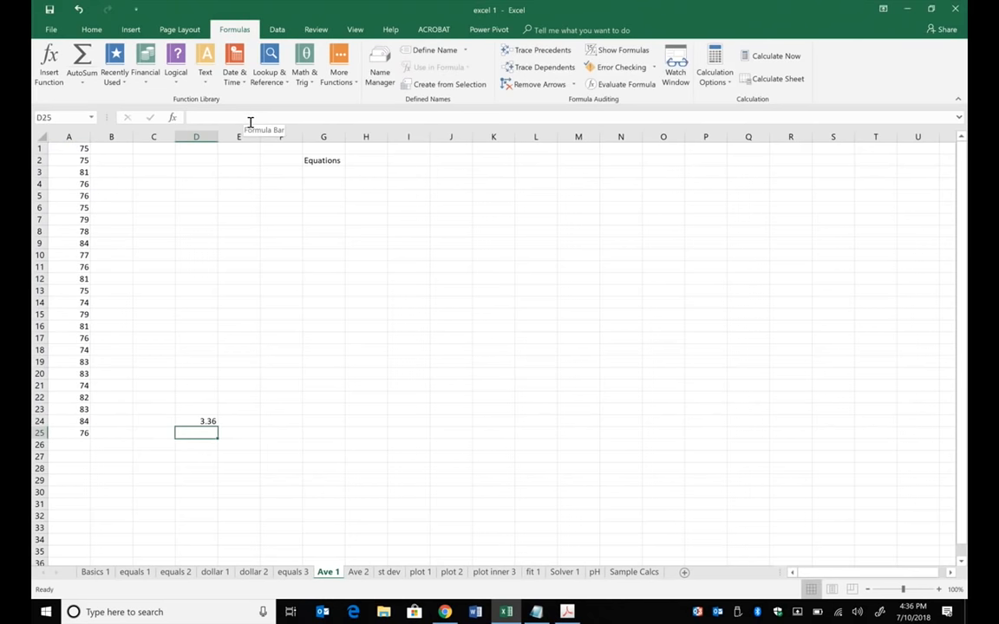
pyautogui.click(204, 420)
pyautogui.press('Delete')
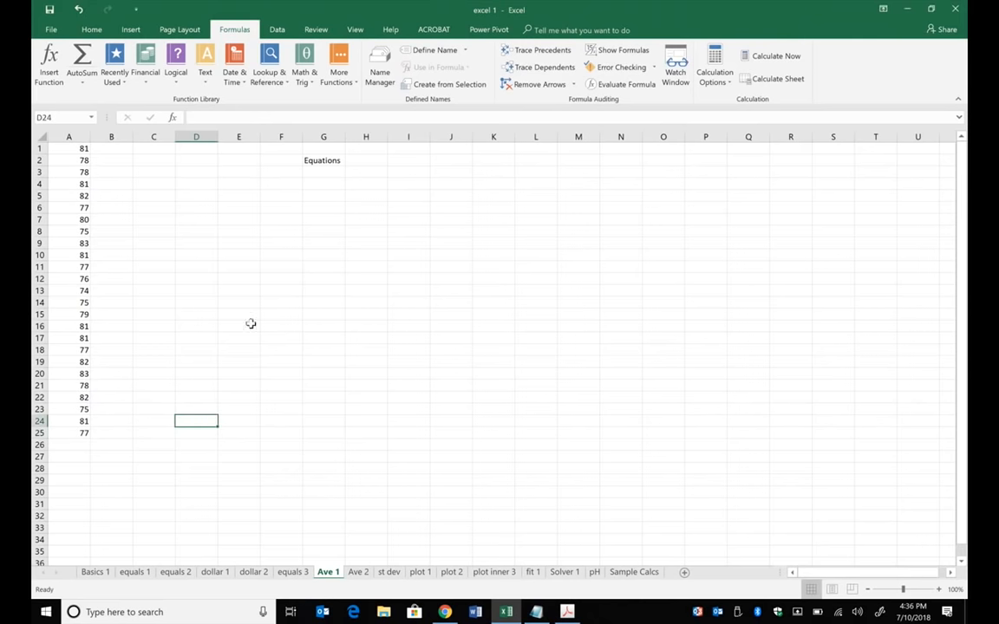
# - Convert the random-number formulas in A1:A25 to fixed numbers by copying them and pasting values over the same cells
pyautogui.click(79, 194)
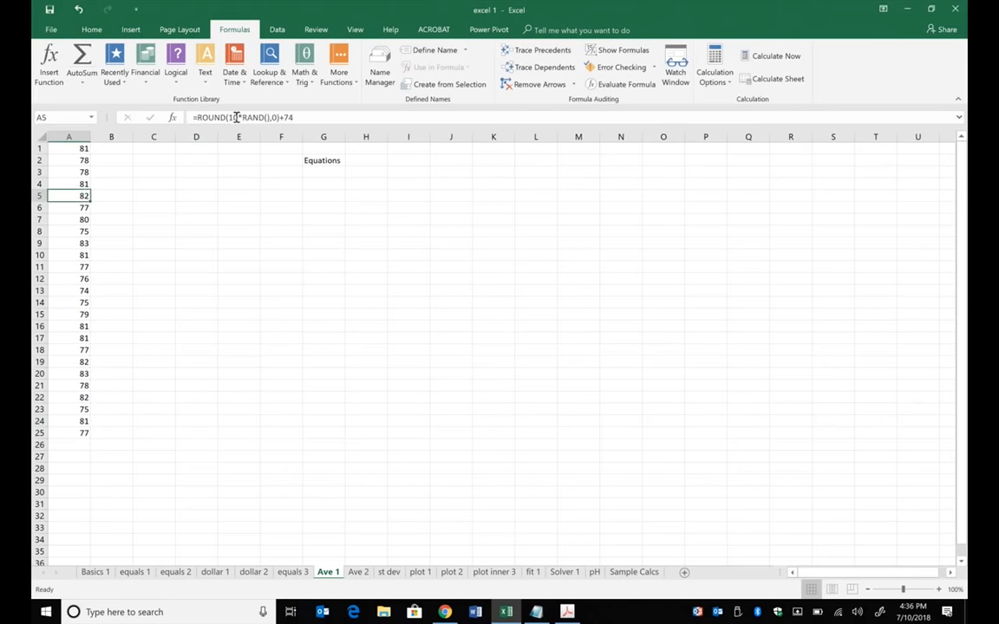
pyautogui.moveTo(74, 150); pyautogui.dragTo(85, 433)
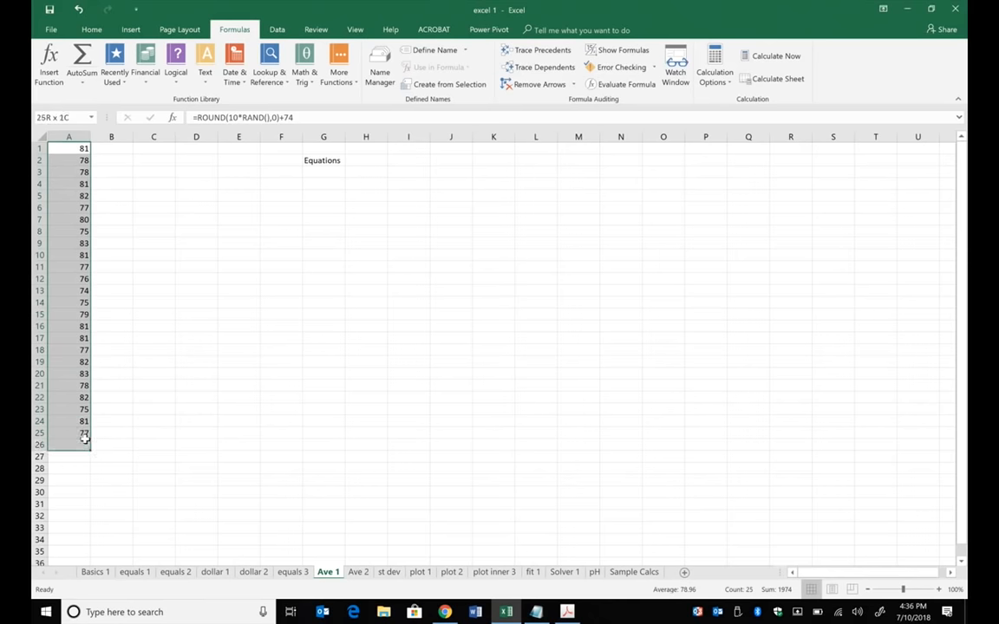
pyautogui.hotkey('ctrl', 'c')
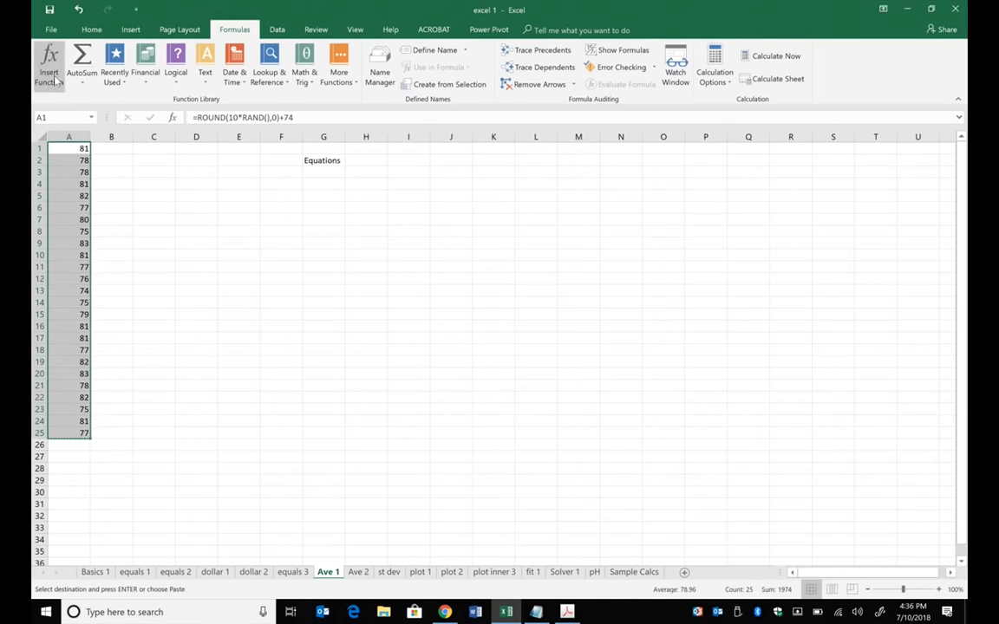
pyautogui.click(51, 29)
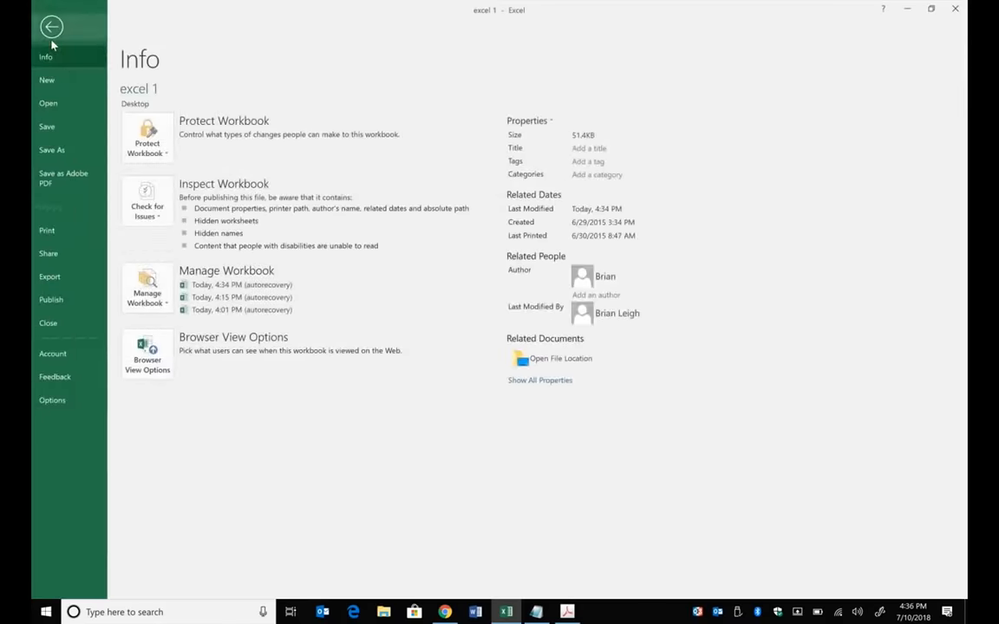
pyautogui.click(52, 27)
pyautogui.click(93, 32)
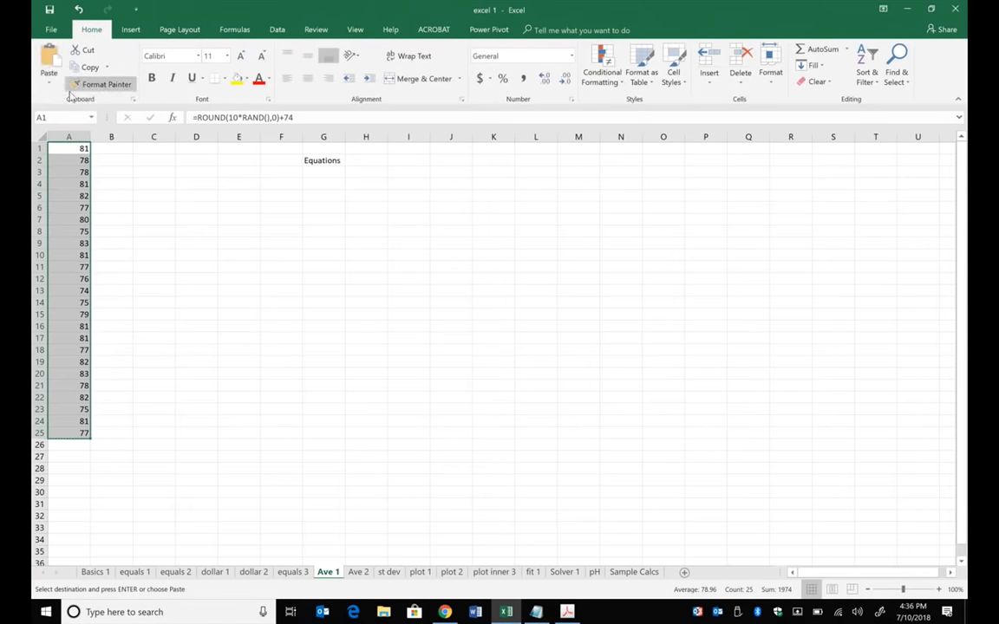
pyautogui.click(49, 81)
pyautogui.click(45, 169)
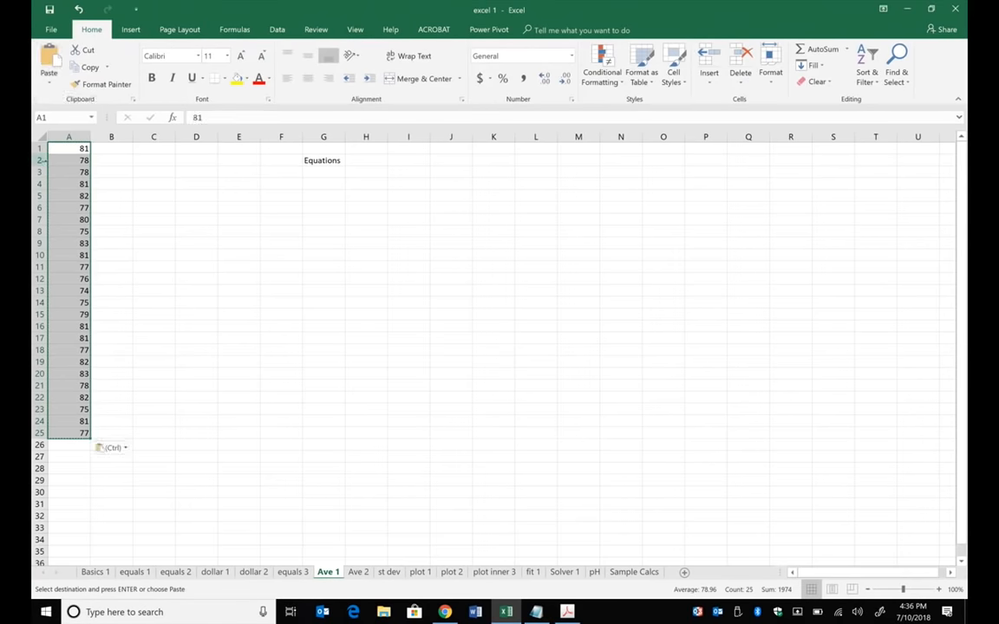
pyautogui.click(236, 242)
pyautogui.click(62, 182)
pyautogui.click(71, 219)
pyautogui.click(281, 303)
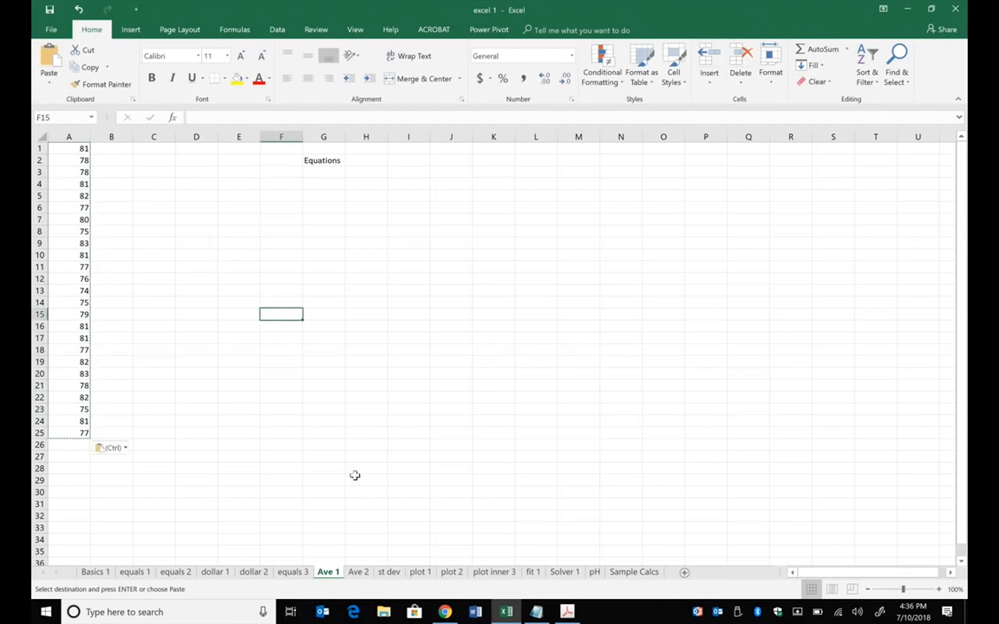
pyautogui.click(361, 479)
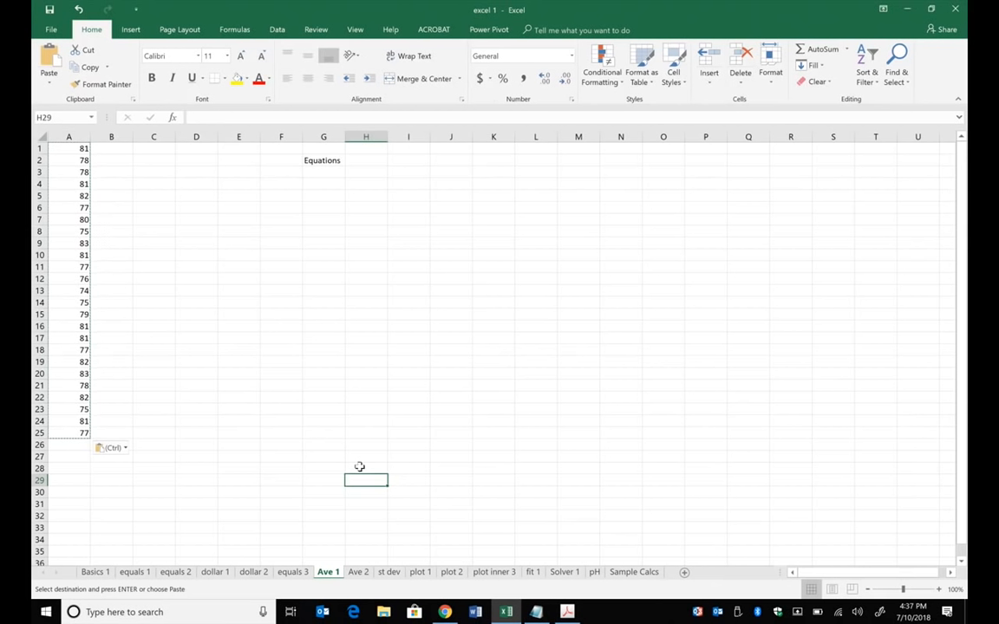
# - Start inserting a function in E17 and search the function list for average
pyautogui.click(256, 336)
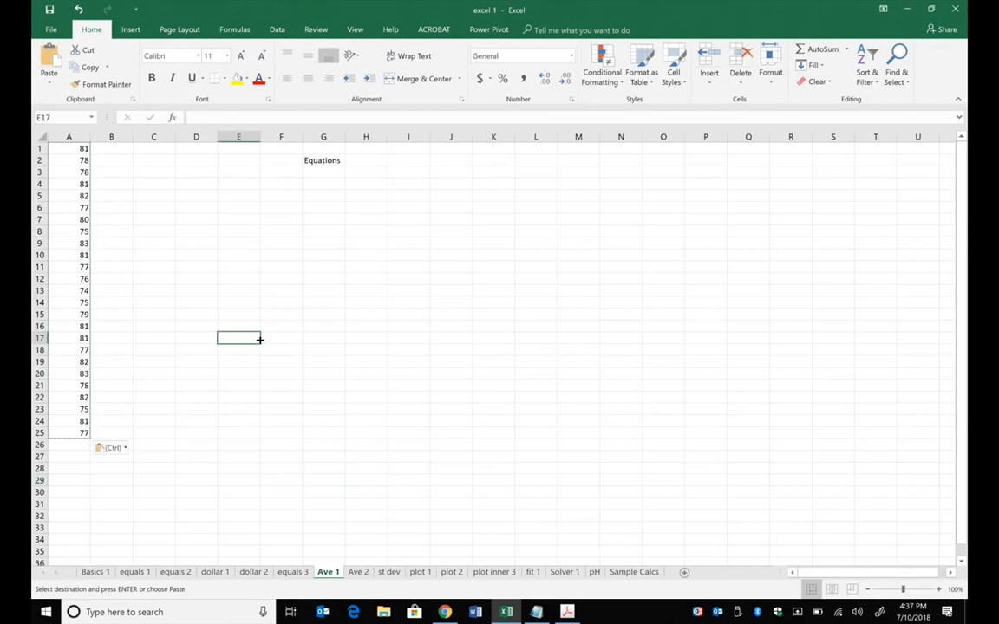
pyautogui.click(236, 31)
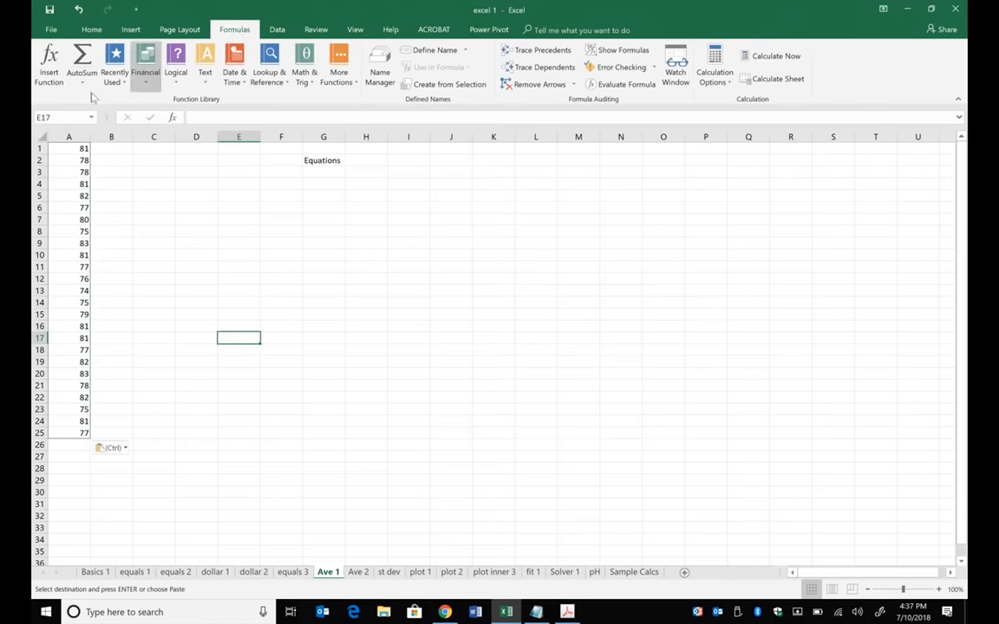
pyautogui.click(49, 63)
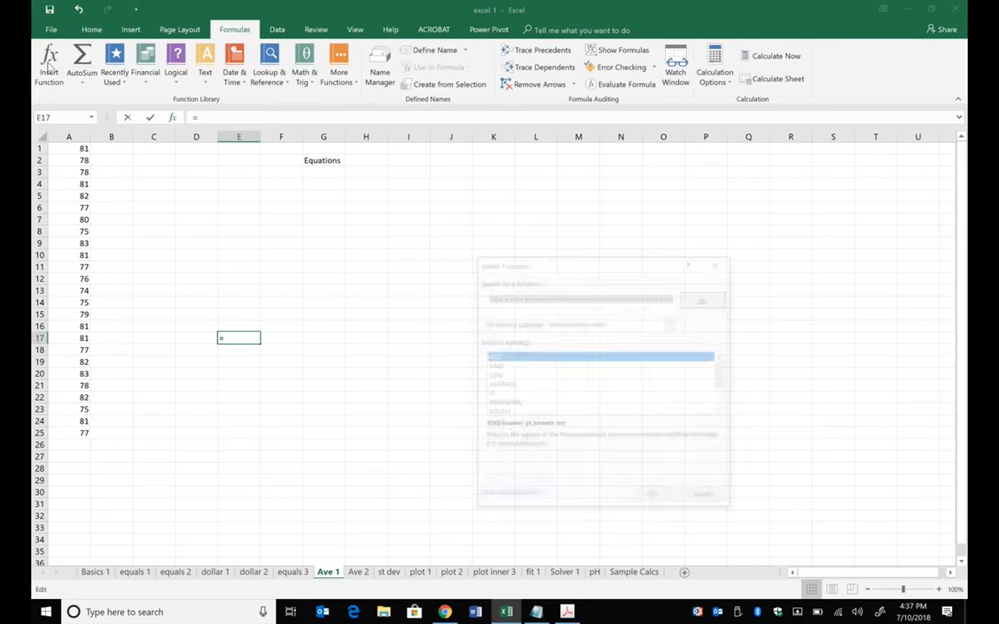
pyautogui.click(501, 299)
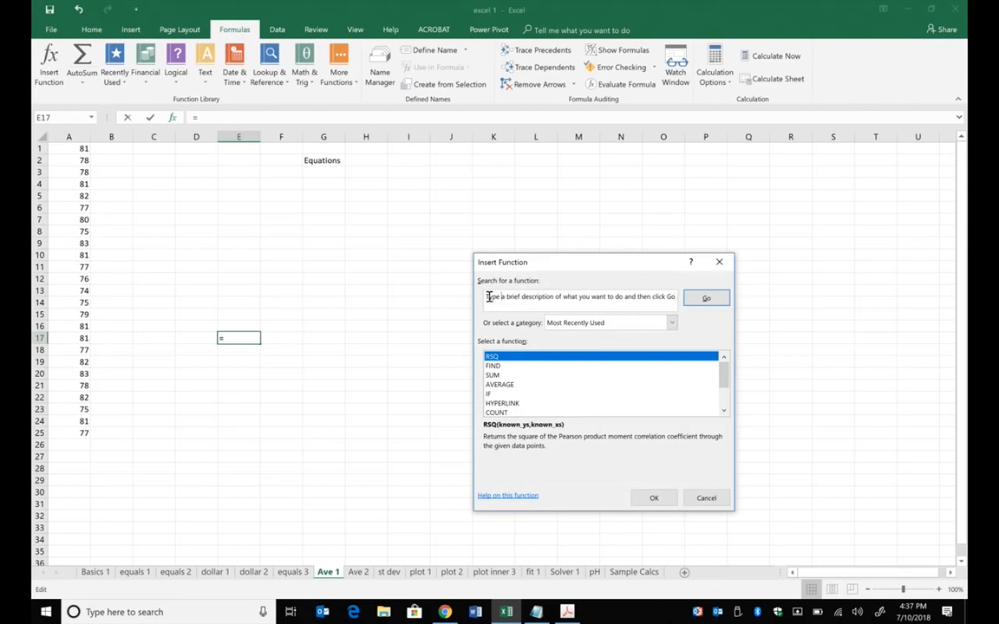
pyautogui.moveTo(486, 297); pyautogui.dragTo(688, 313)
pyautogui.write('T')
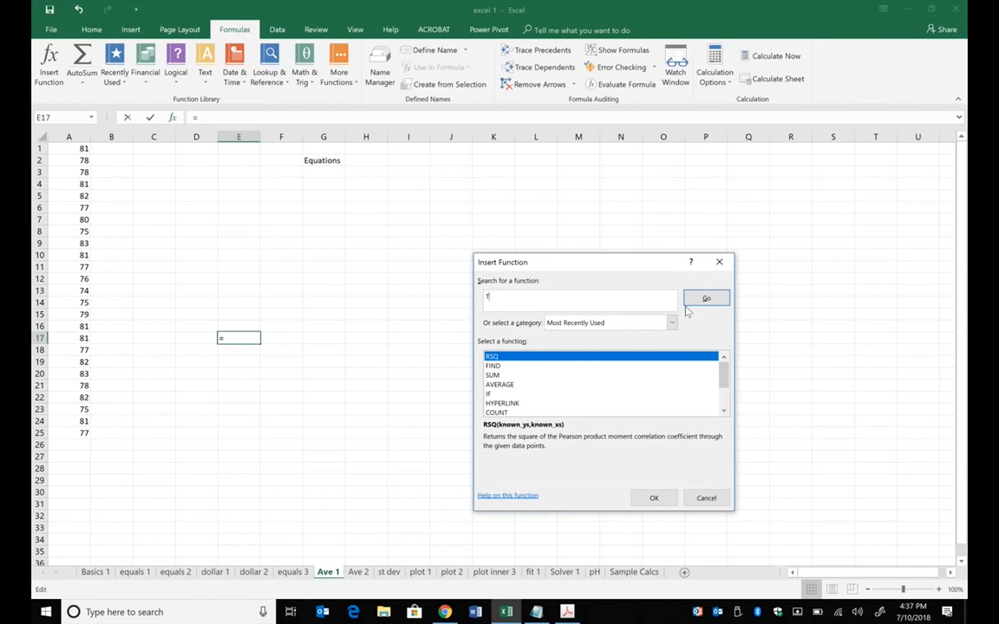
pyautogui.write('average')
pyautogui.click(705, 299)
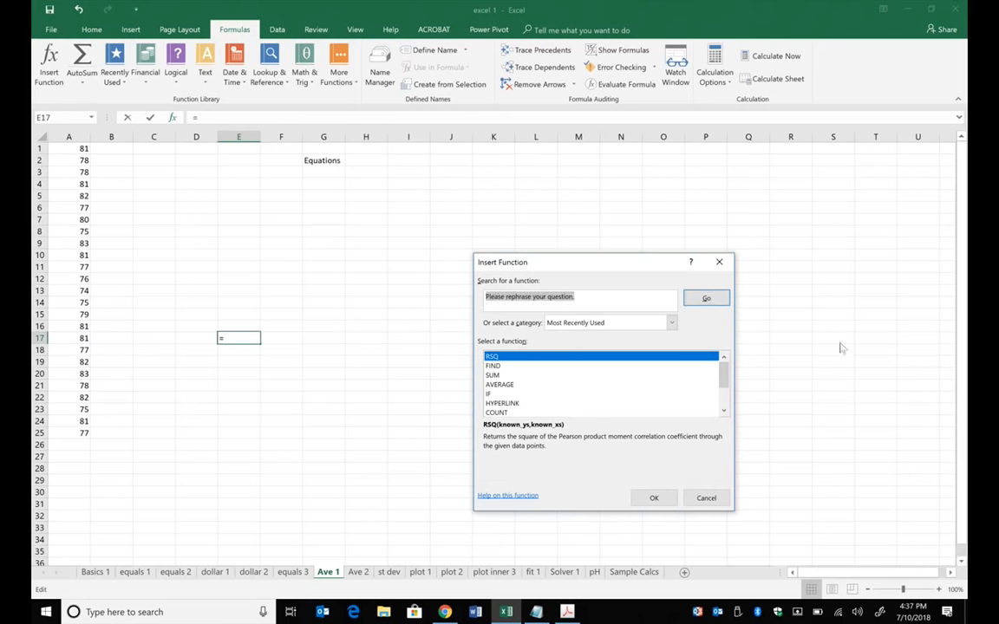
# - Insert the AVERAGE function into E17 with A1:A25 as its range
pyautogui.doubleClick(510, 386)
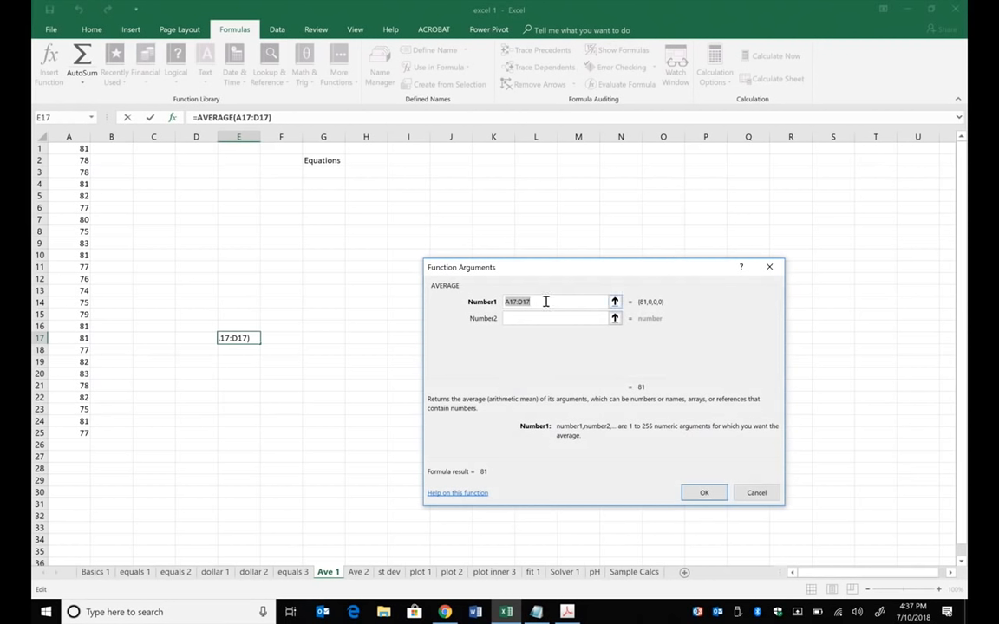
pyautogui.moveTo(74, 149); pyautogui.dragTo(75, 429)
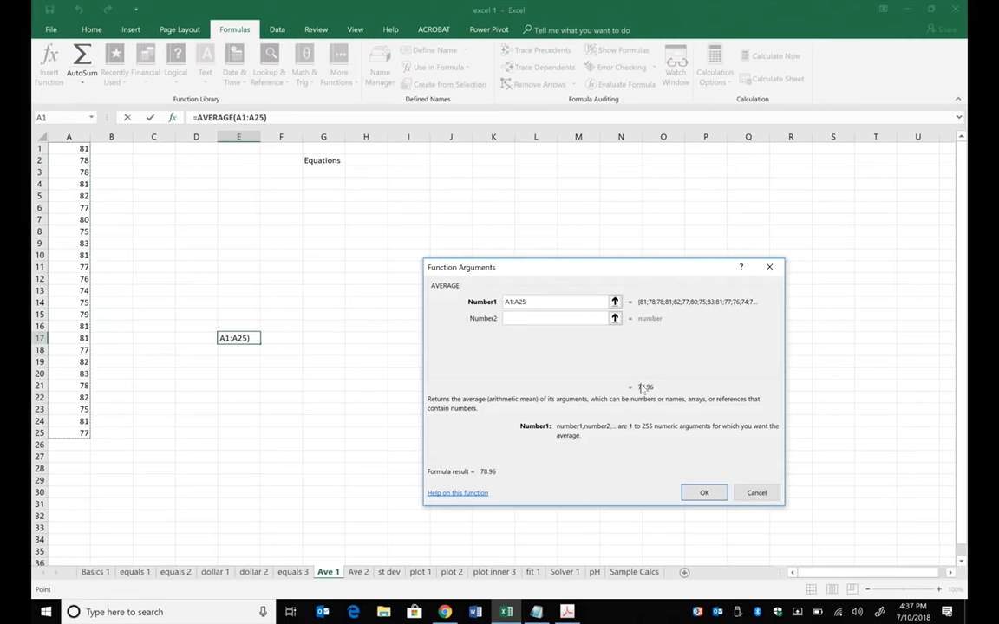
pyautogui.click(704, 493)
pyautogui.click(415, 442)
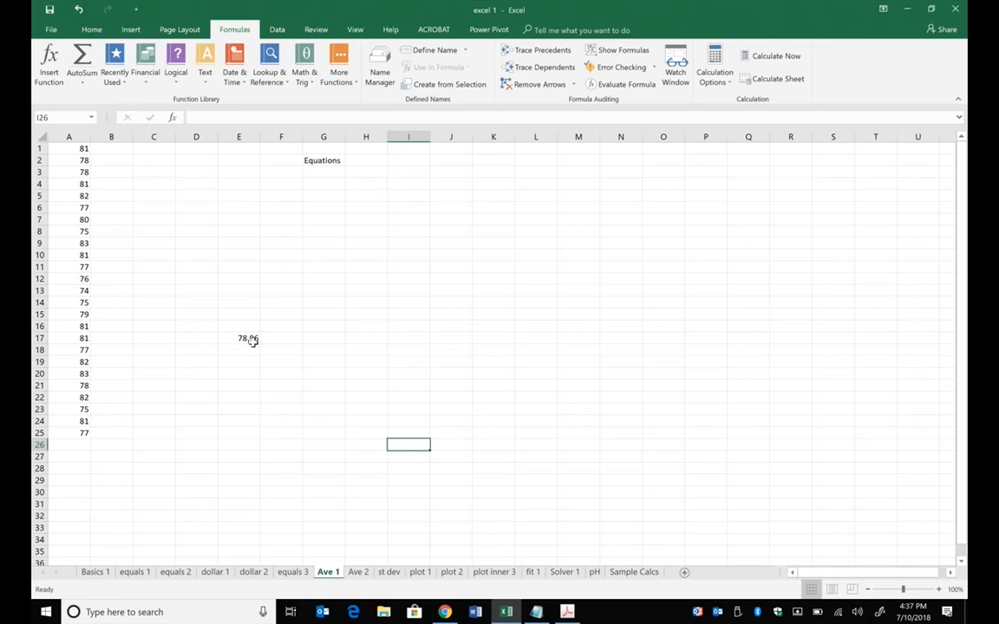
# - Inspect the AVERAGE formula in E17 and the range it refers to
pyautogui.click(252, 339)
pyautogui.click(292, 113)
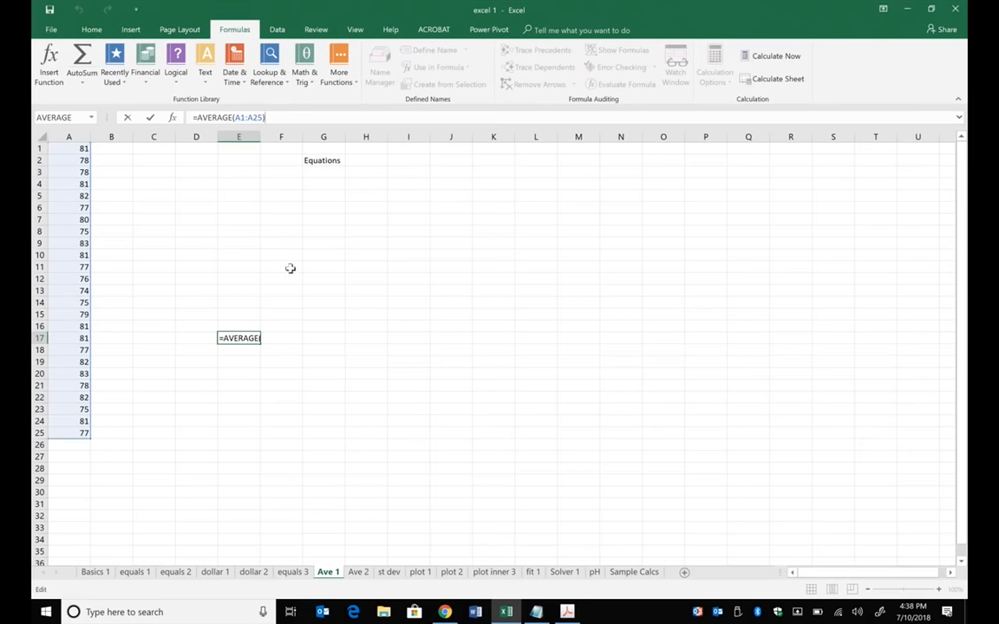
pyautogui.click(150, 117)
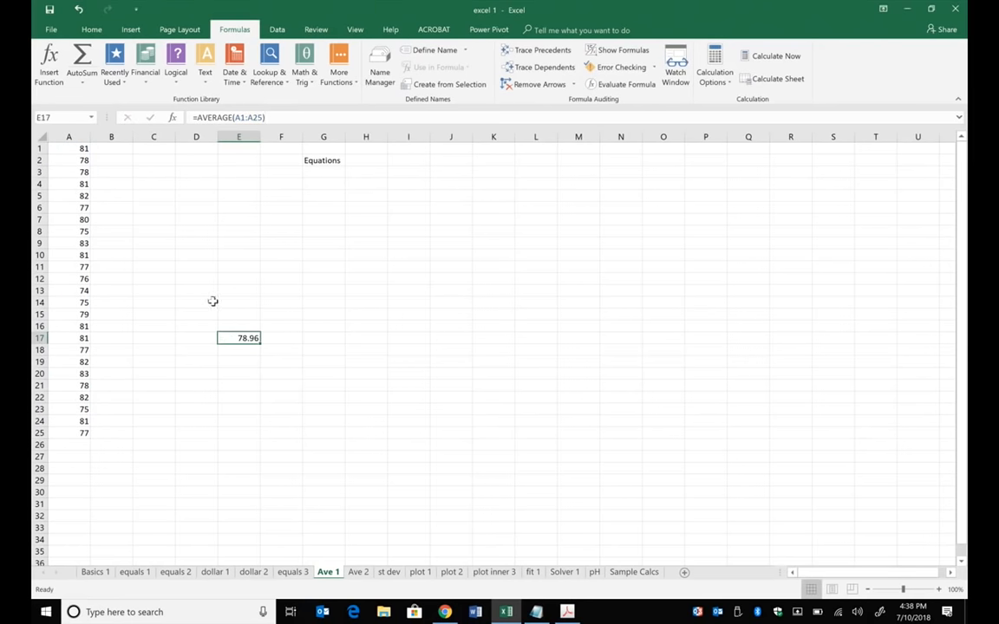
# - Start an AVERAGE formula in E20, choosing the function from the suggested names
pyautogui.click(238, 371)
pyautogui.write('=')
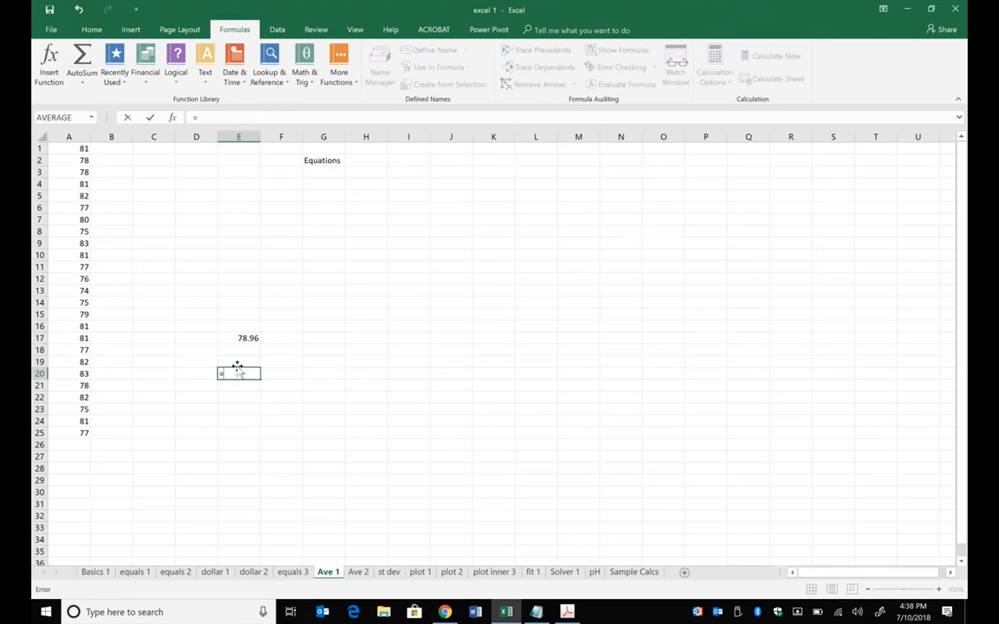
pyautogui.write('avera')
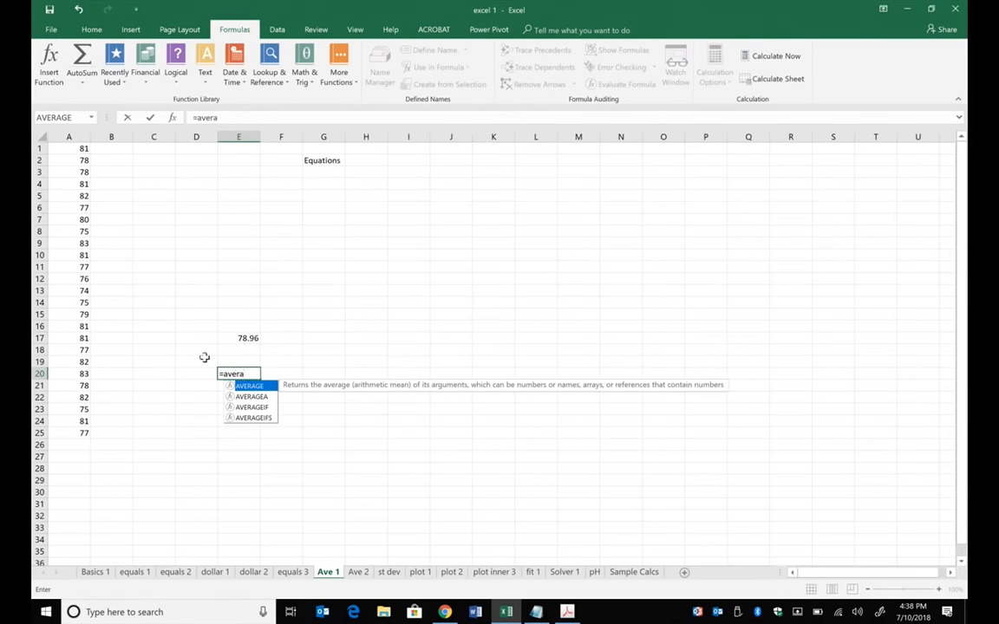
pyautogui.doubleClick(250, 386)
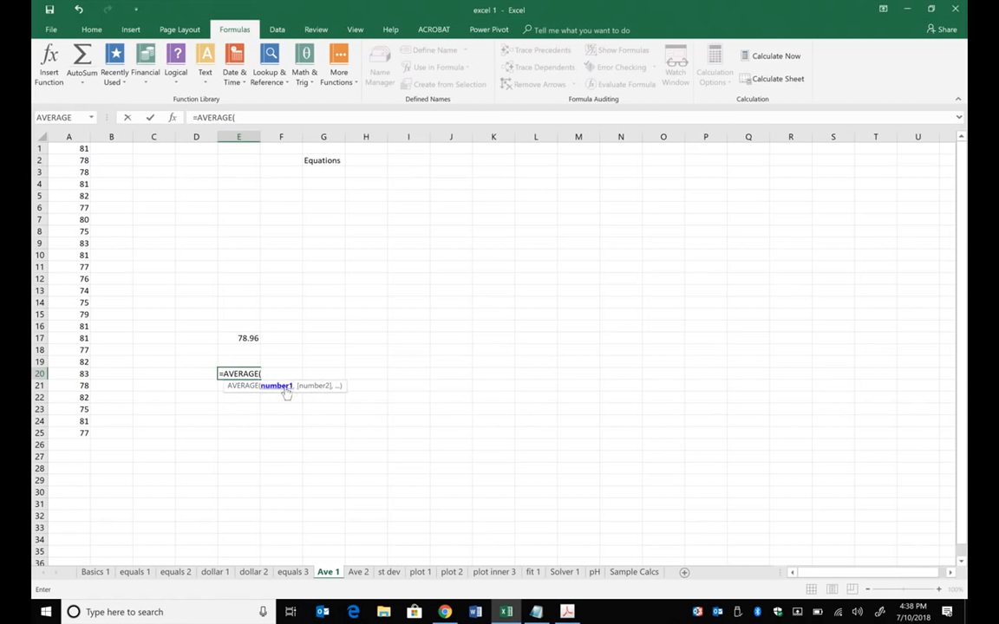
# - Try listing A1 and A2 as separate arguments in the E20 formula, and remove both references
pyautogui.click(79, 150)
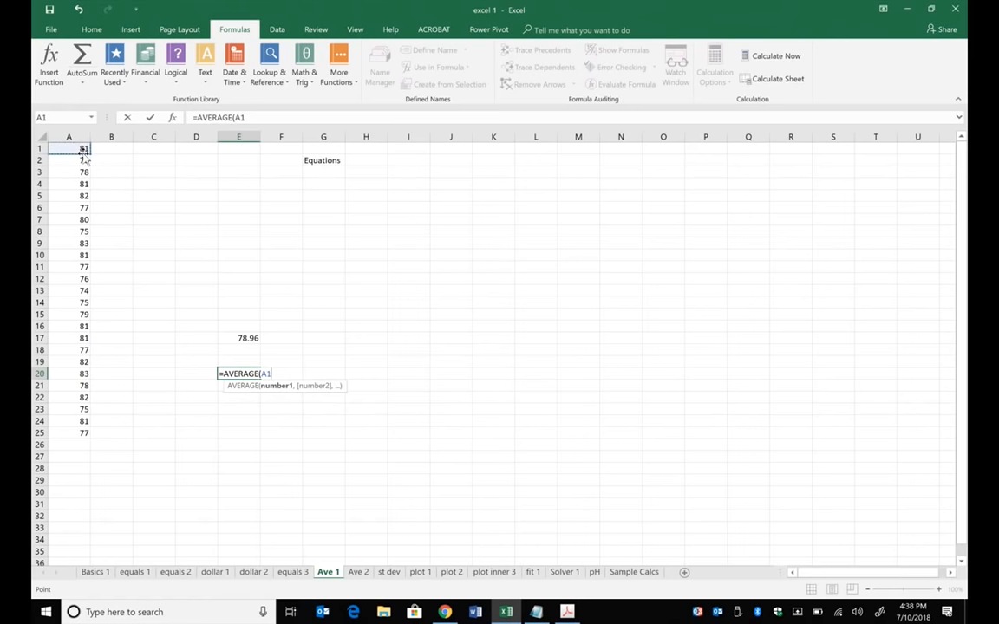
pyautogui.write(',')
pyautogui.click(83, 158)
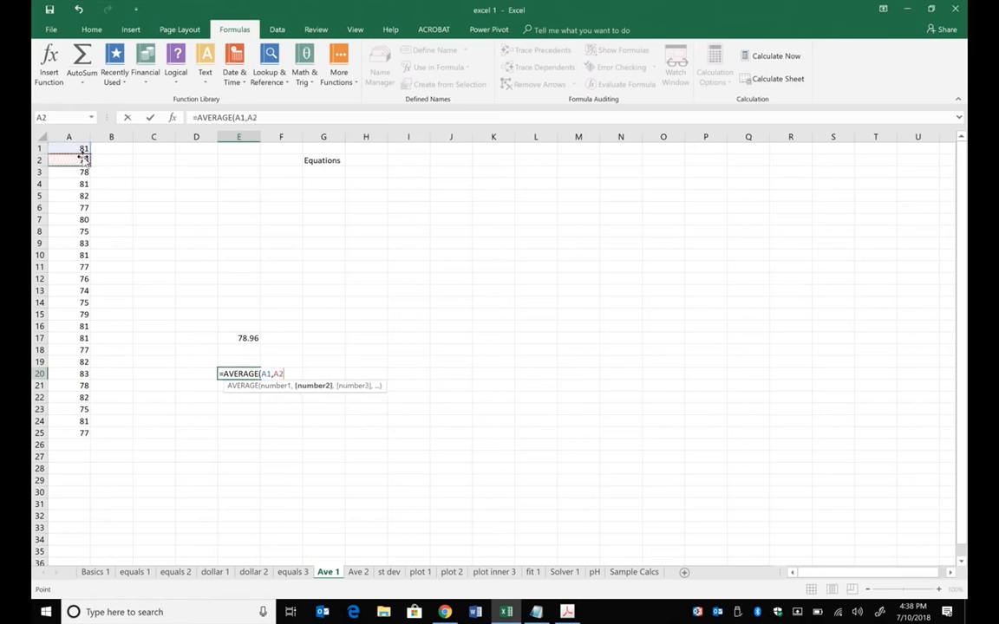
pyautogui.press('BackSpace')
pyautogui.press('BackSpace')
pyautogui.press('BackSpace')
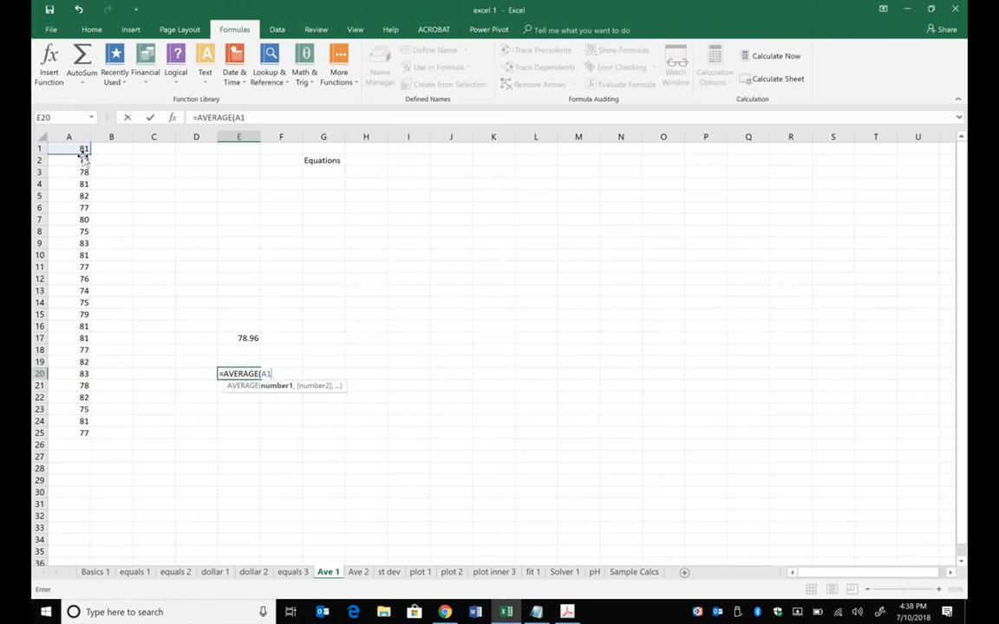
pyautogui.press('BackSpace')
pyautogui.press('BackSpace')
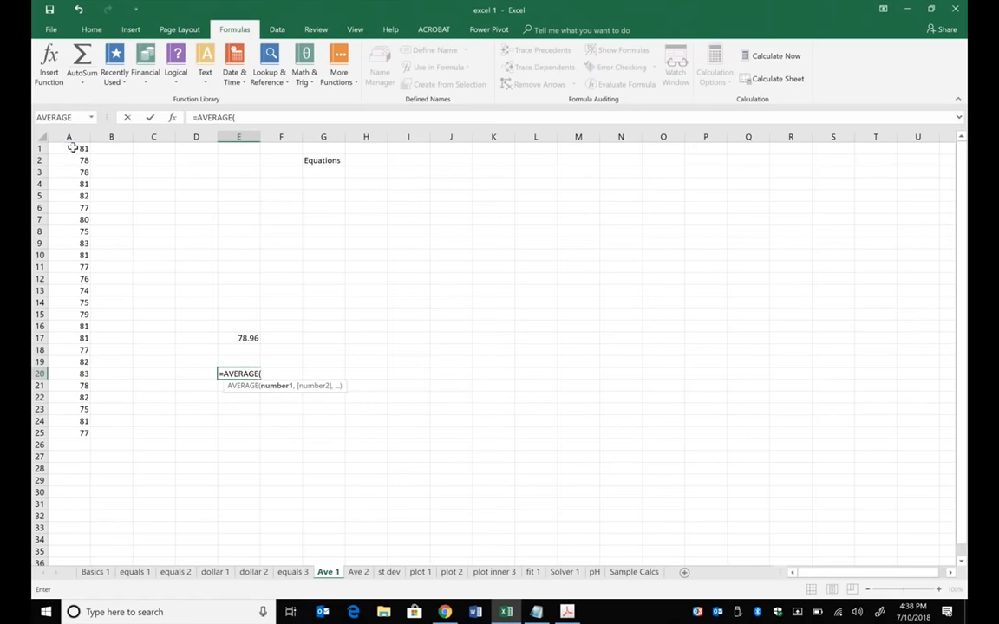
# - Complete the E20 formula as =AVERAGE(A1:A25)
pyautogui.moveTo(69, 149); pyautogui.dragTo(66, 432)
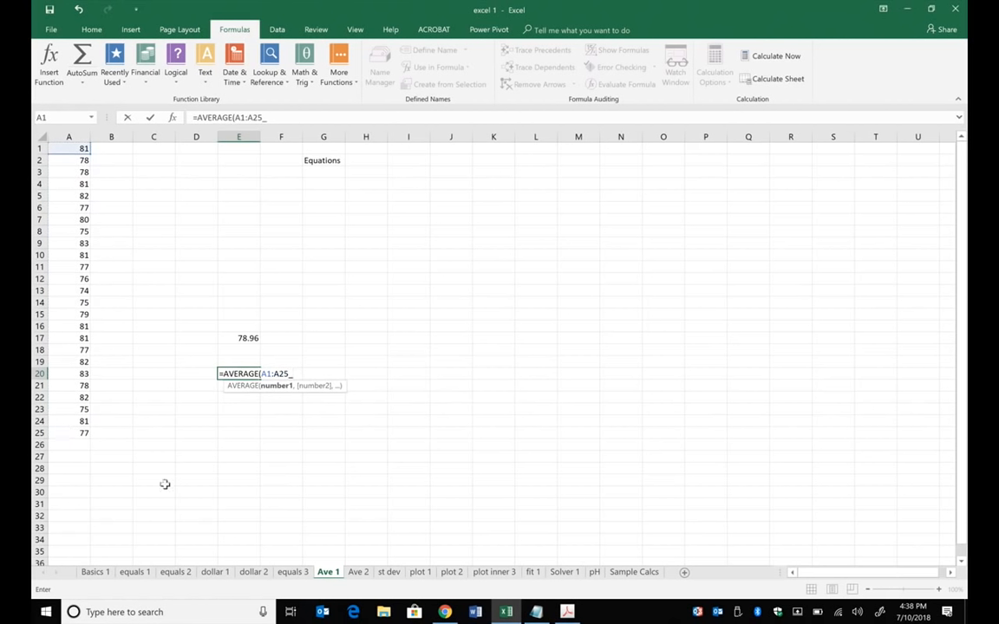
pyautogui.click(280, 118)
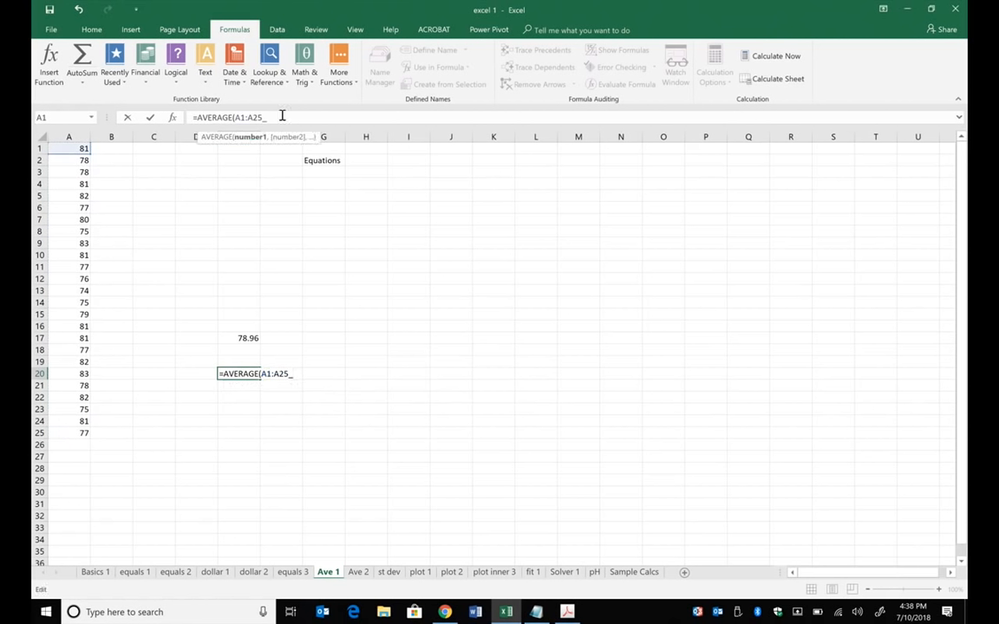
pyautogui.write(')')
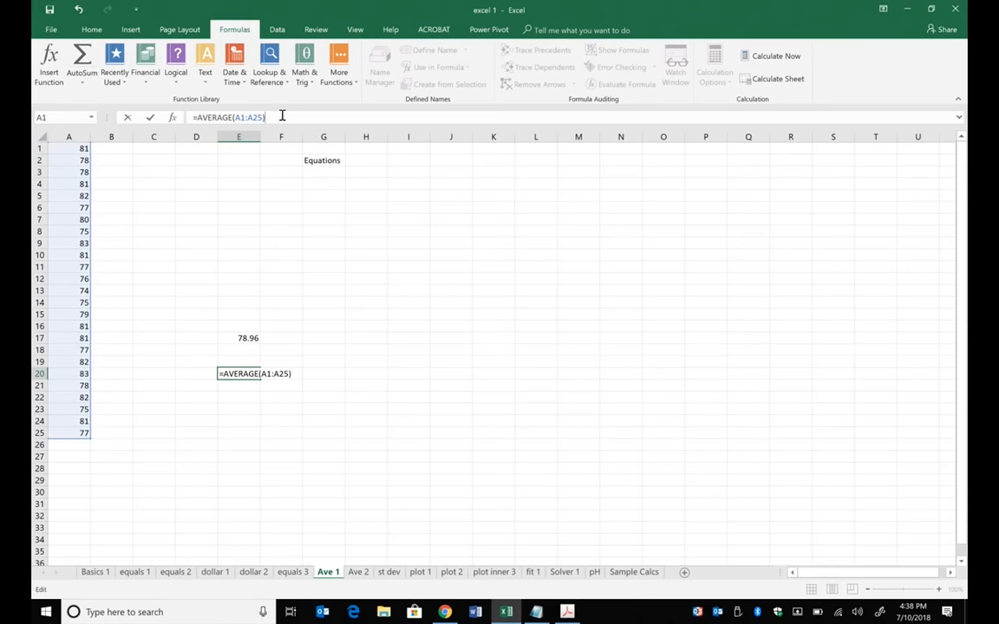
pyautogui.press('Return')
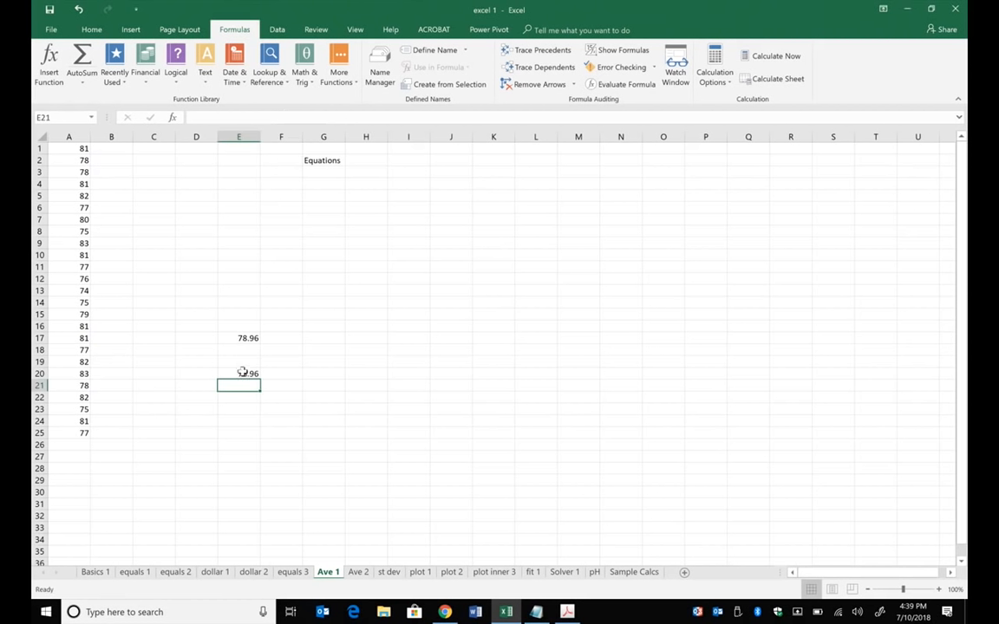
# - Extend the E20 formula to =AVERAGE(A1:A25)-AVERAGE(A10:A25) by subtracting a second average
pyautogui.click(246, 374)
pyautogui.click(289, 117)
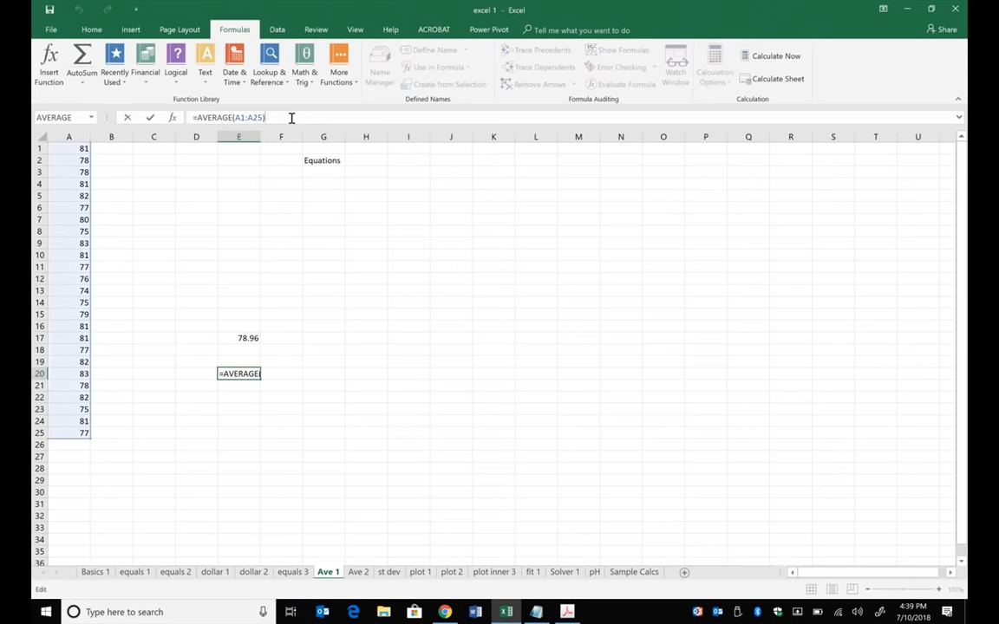
pyautogui.write('-avea')
pyautogui.press('BackSpace')
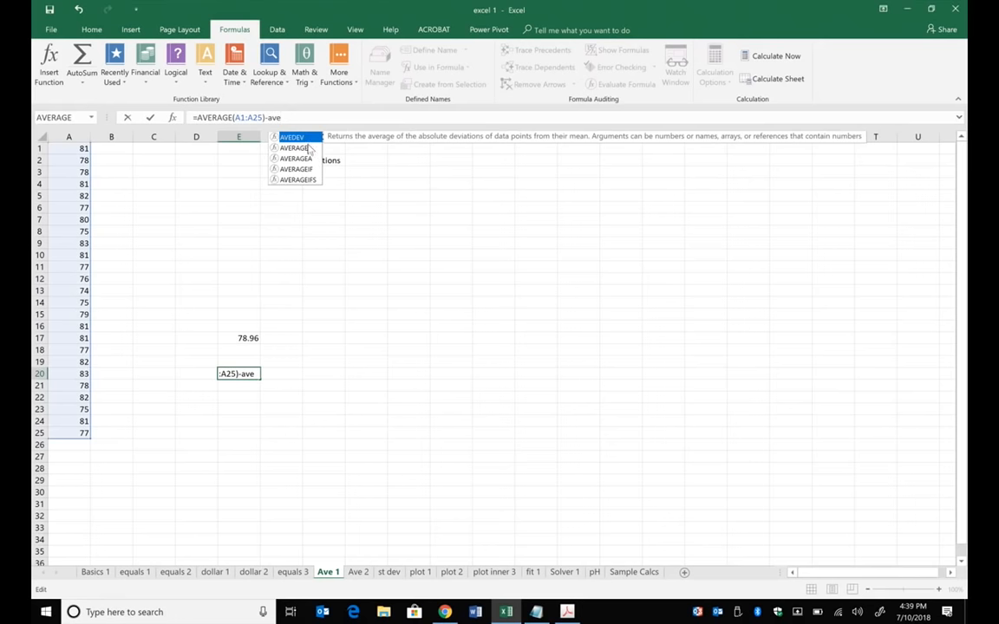
pyautogui.press('Down')
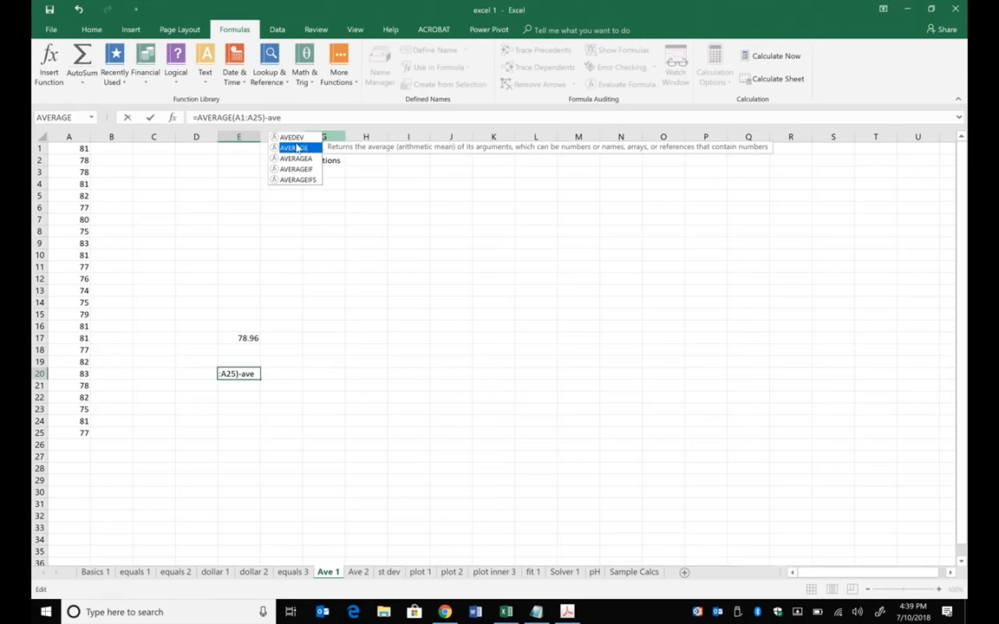
pyautogui.doubleClick(294, 148)
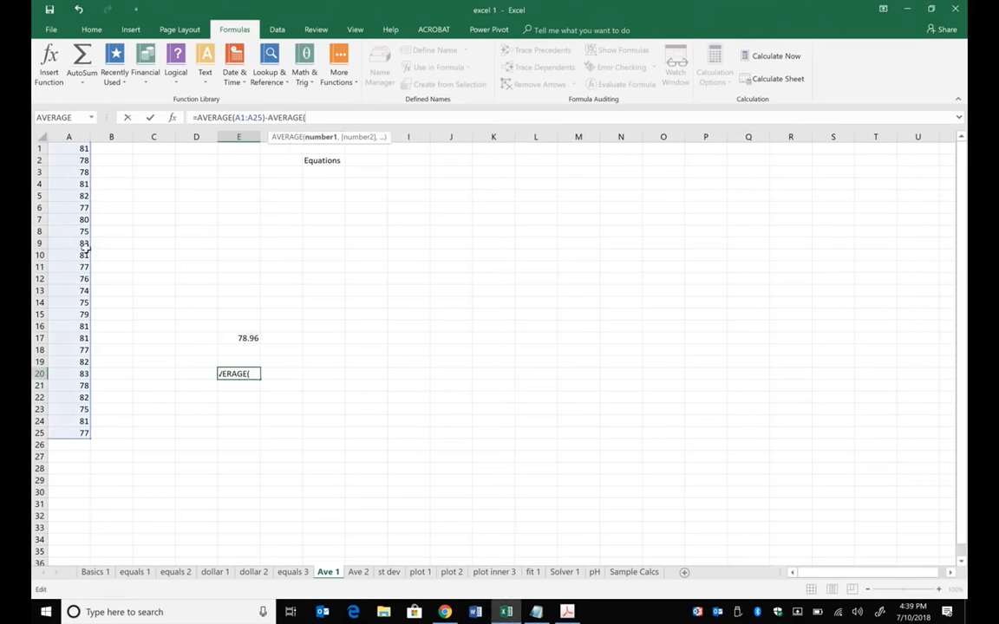
pyautogui.moveTo(78, 255); pyautogui.dragTo(80, 267)
pyautogui.moveTo(76, 334); pyautogui.dragTo(76, 428)
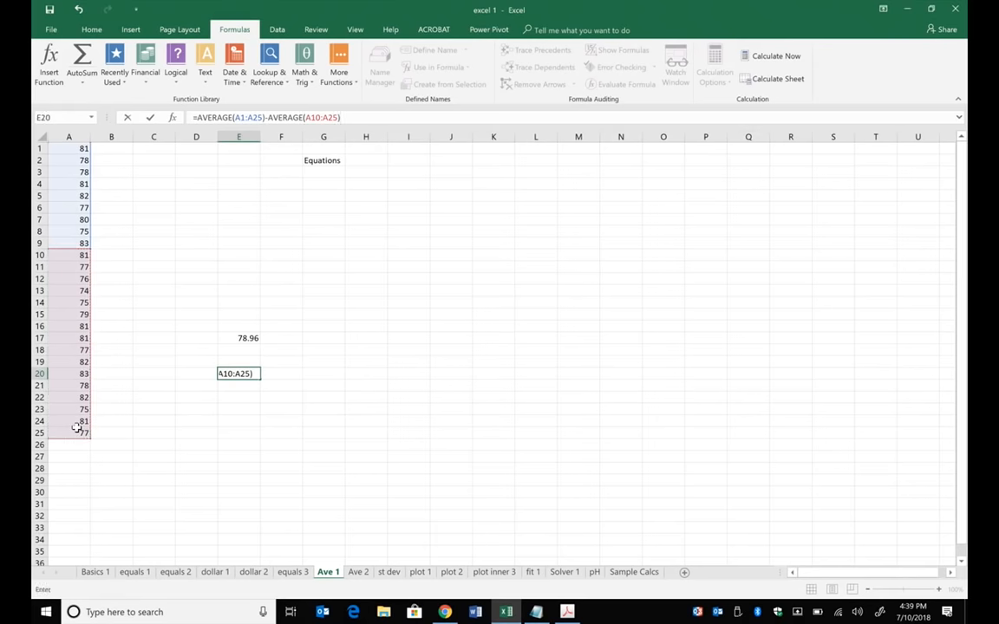
pyautogui.press('Return')
pyautogui.click(248, 375)
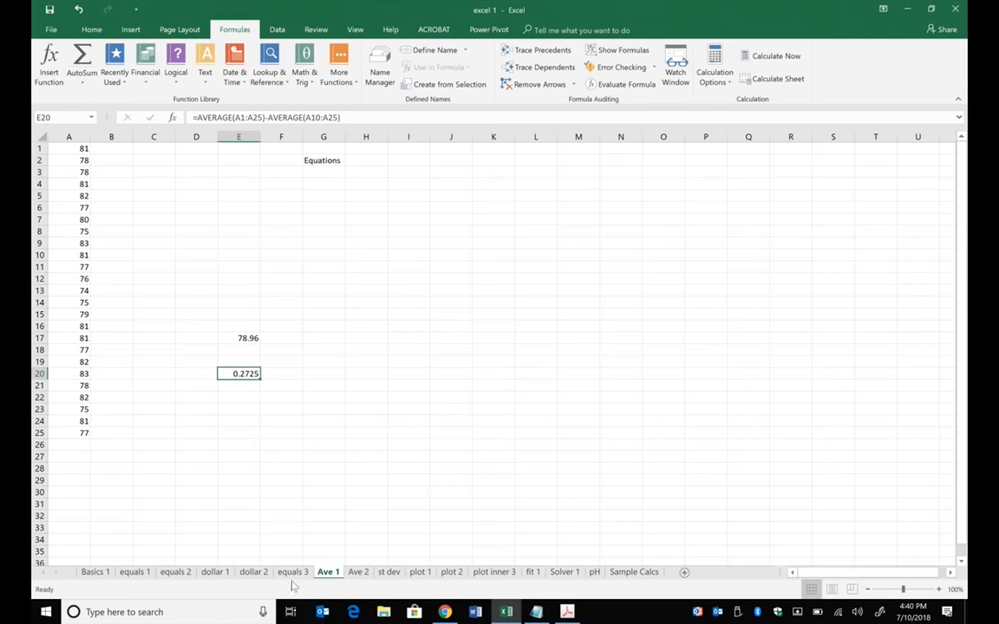
# - Switch to the Ave 2 sheet and look through the data in column A down to its last row
pyautogui.click(355, 573)
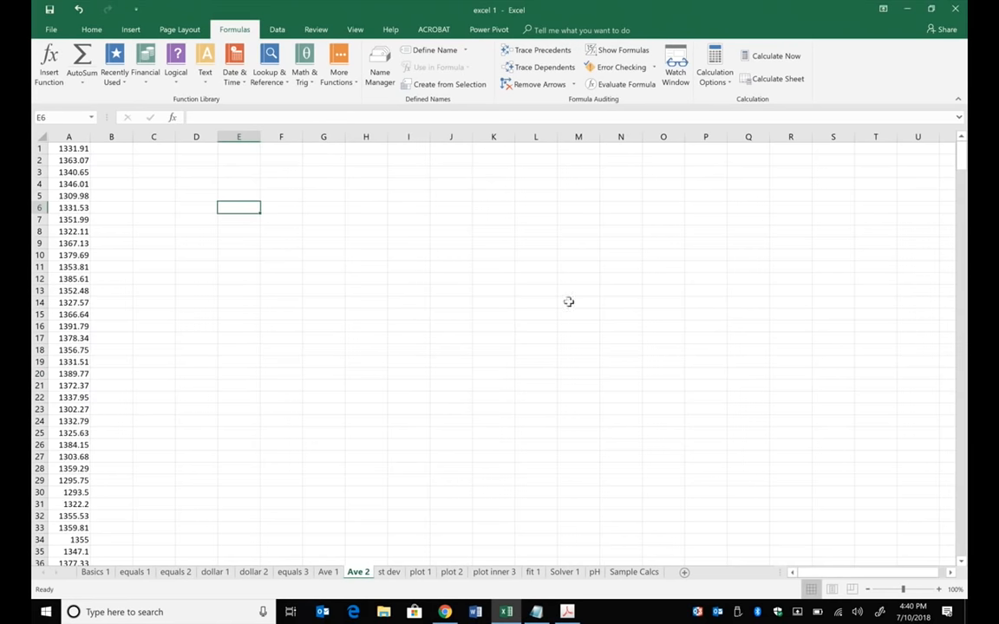
pyautogui.moveTo(961, 156); pyautogui.dragTo(964, 606)
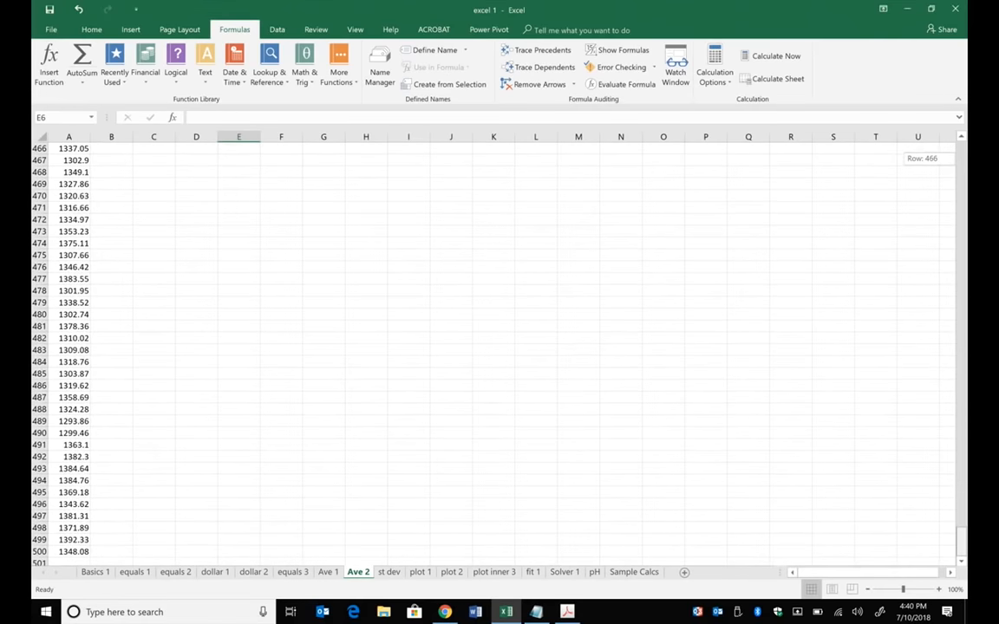
pyautogui.moveTo(960, 538); pyautogui.dragTo(960, 149)
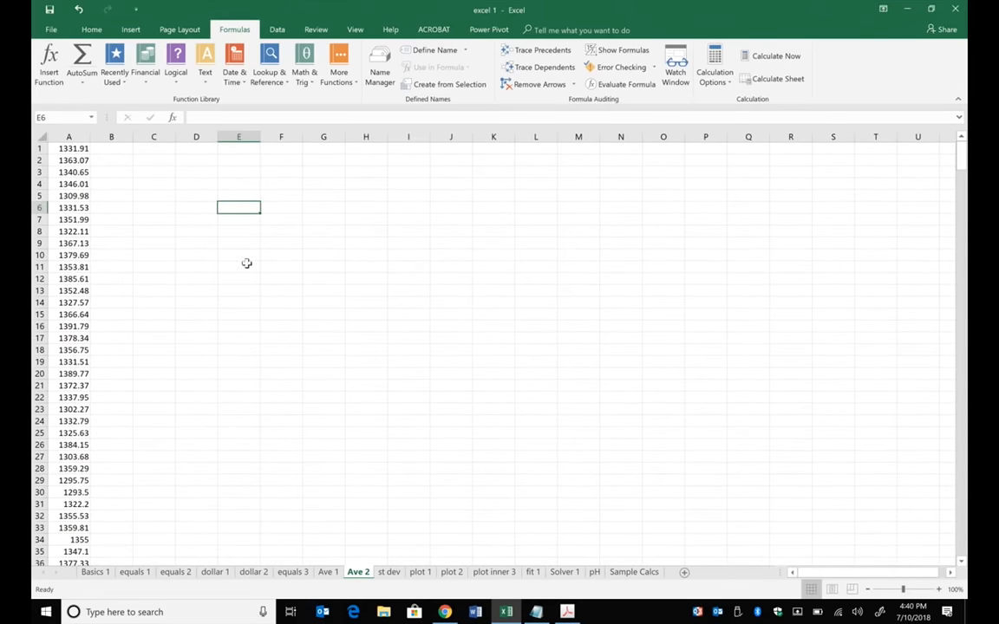
# - Enter =AVERAGE(A1:A5) in cell C3 of the Ave 2 sheet
pyautogui.click(147, 173)
pyautogui.write('=')
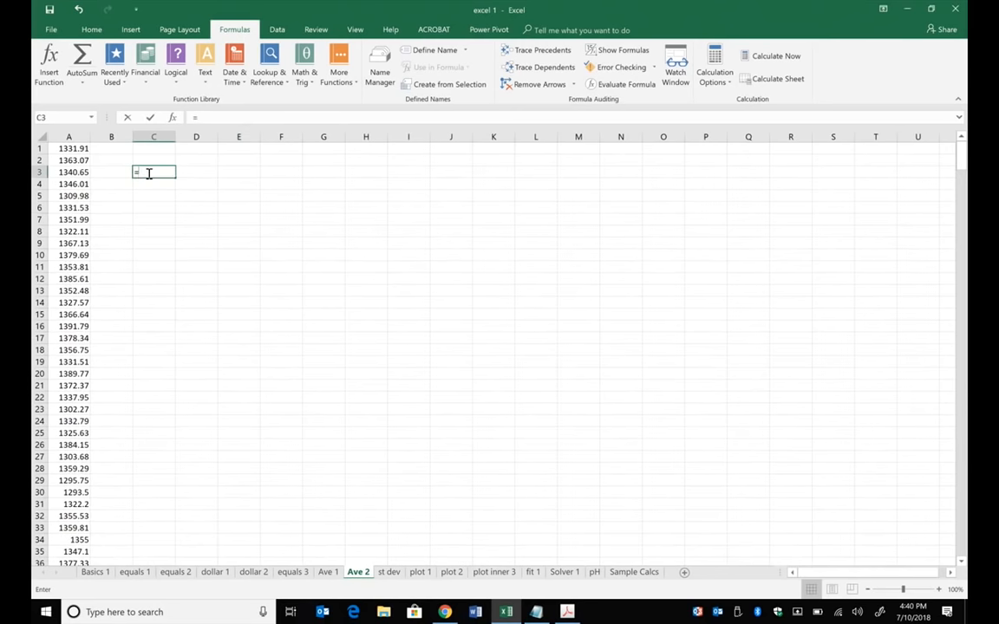
pyautogui.write('average')
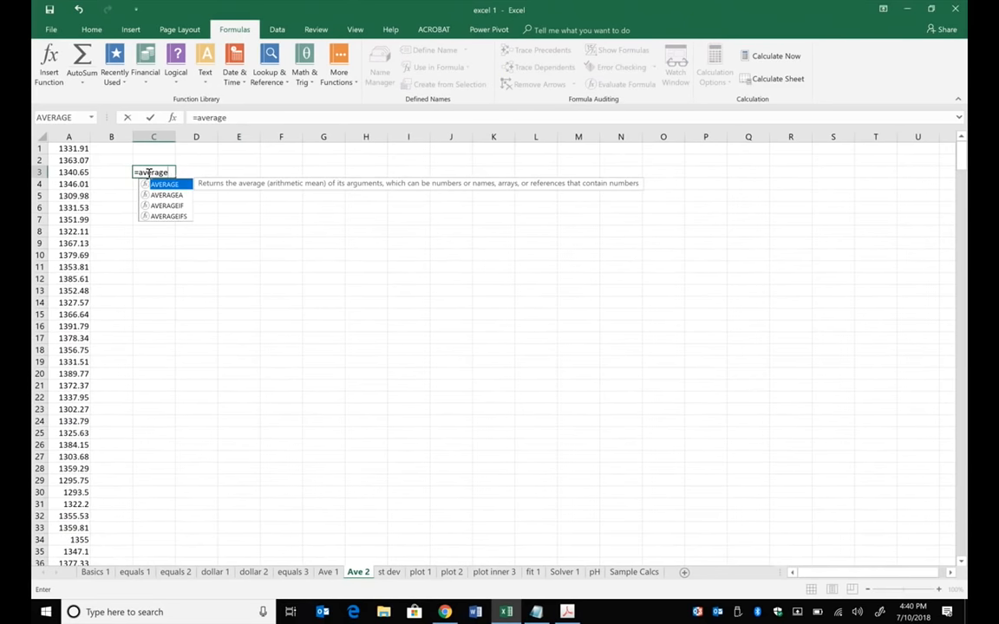
pyautogui.write('(')
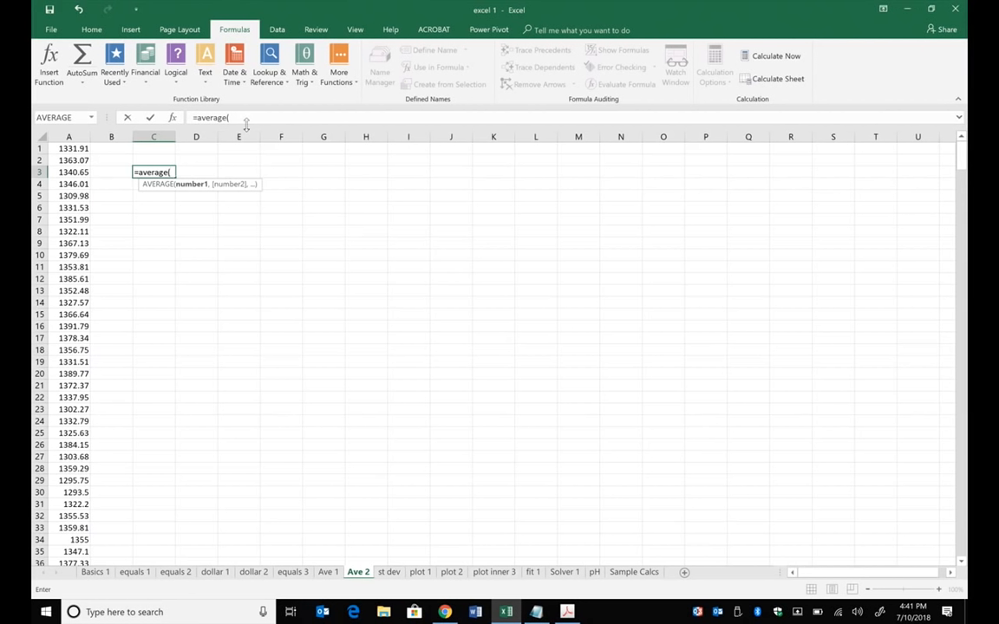
pyautogui.moveTo(73, 148); pyautogui.dragTo(87, 195)
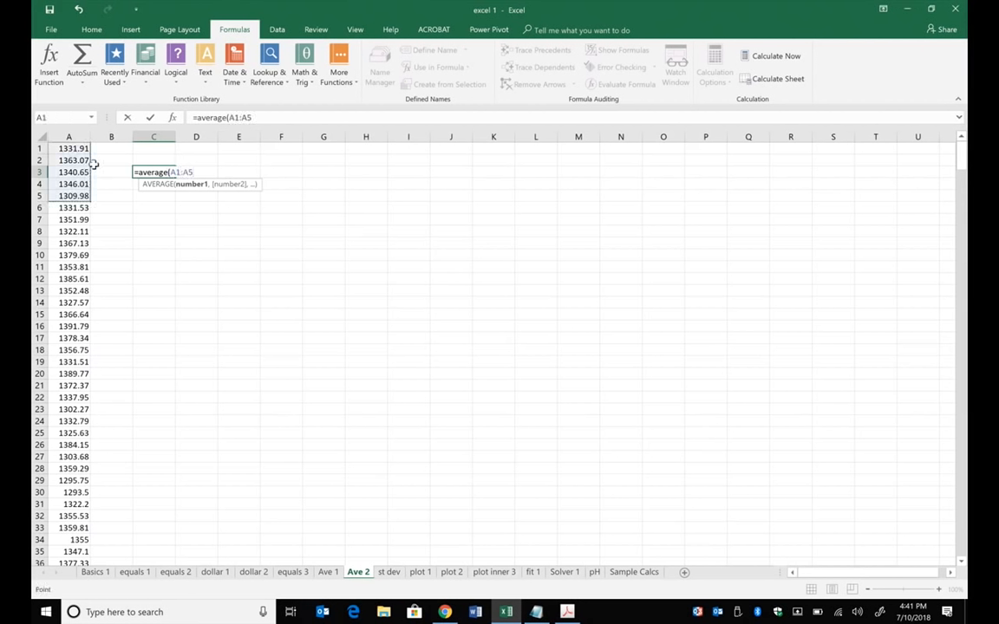
pyautogui.click(262, 117)
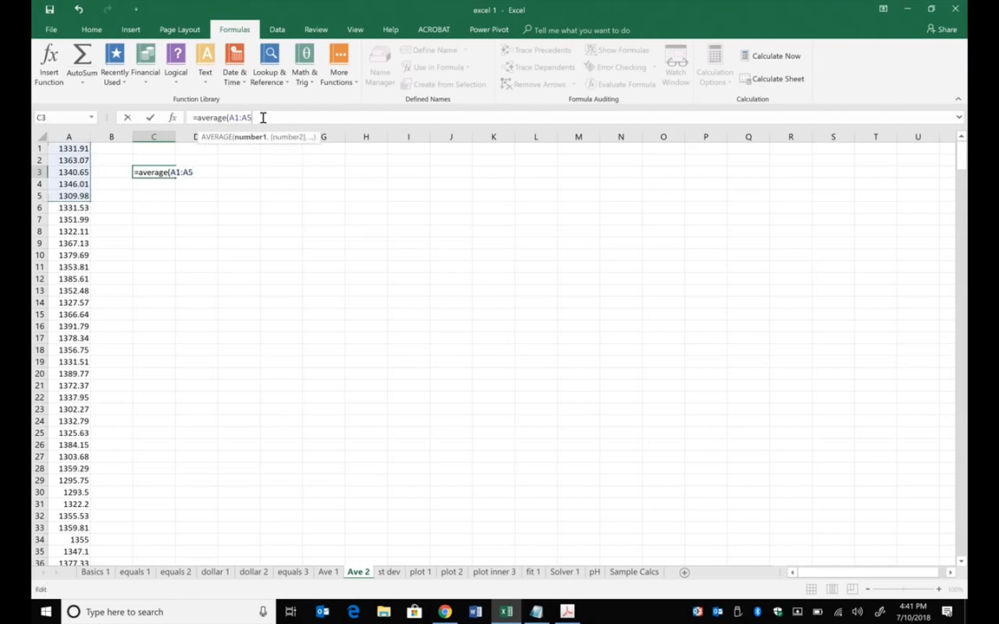
pyautogui.write(')')
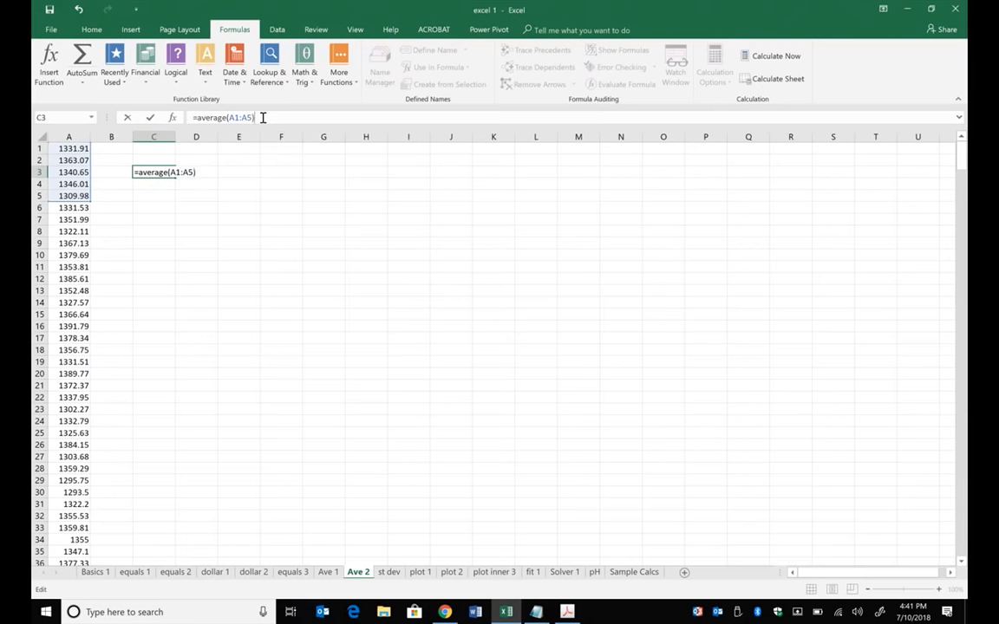
pyautogui.press('Return')
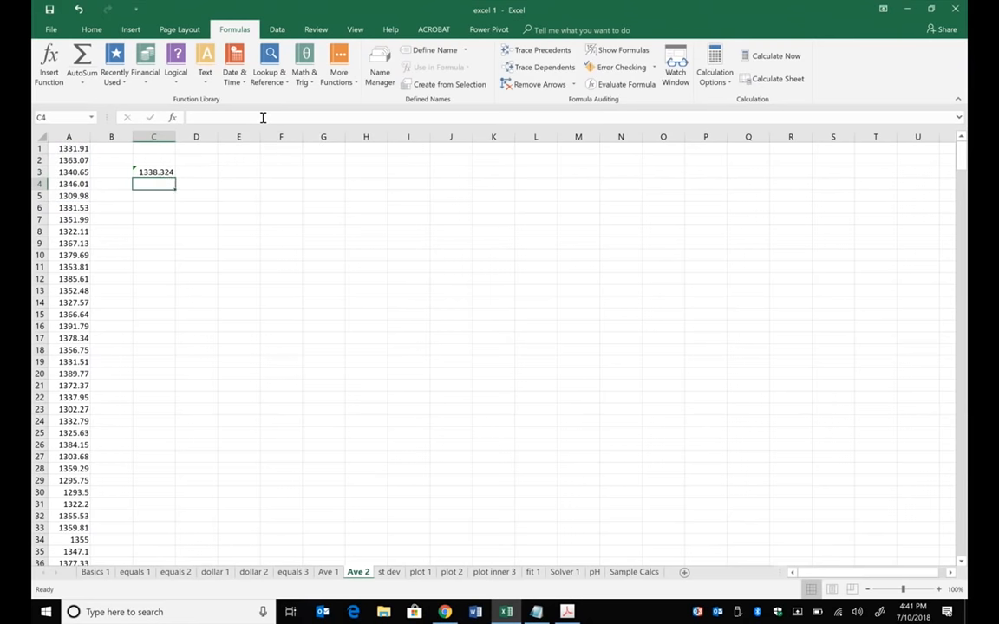
# - Extend the averaged range in the C3 formula to A1:A500
pyautogui.click(156, 171)
pyautogui.click(259, 117)
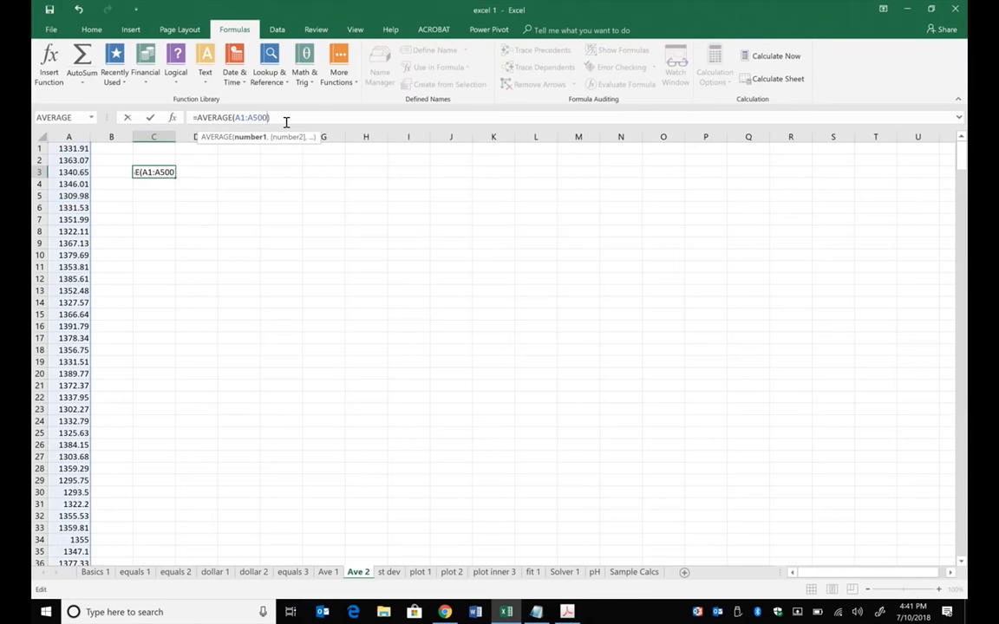
pyautogui.press('Return')
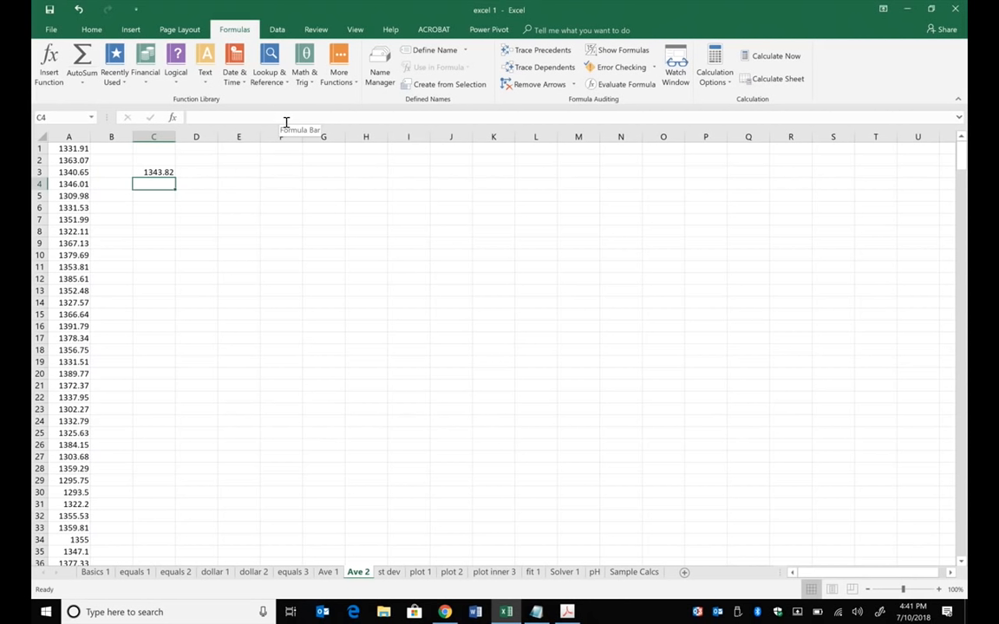
# - Glance at the st dev sheet, return to Ave 2, and widen column C to show more digits of the C3 average
pyautogui.click(388, 573)
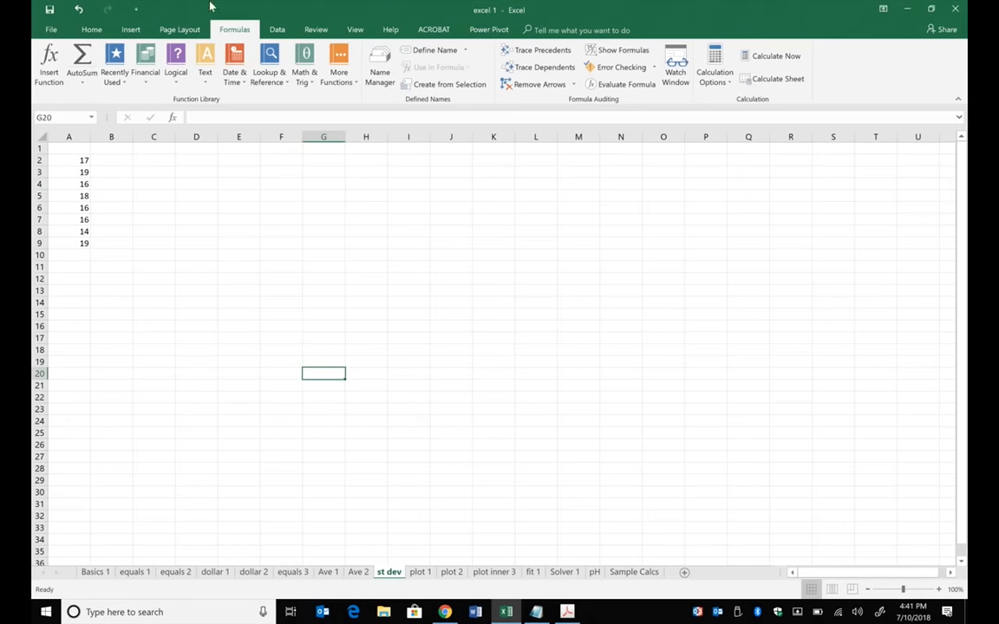
pyautogui.click(358, 573)
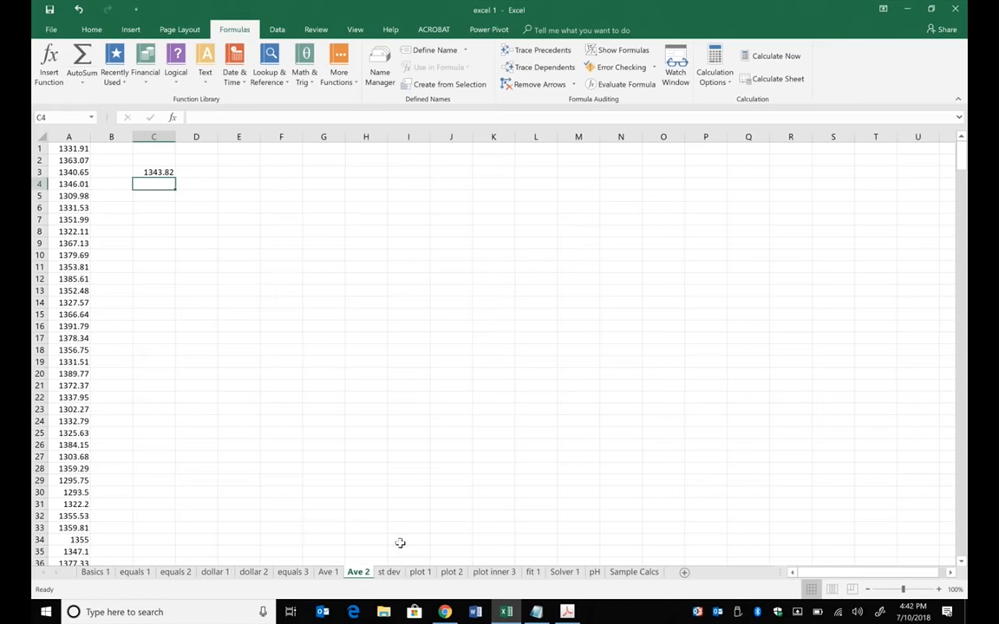
pyautogui.moveTo(175, 136); pyautogui.dragTo(337, 137)
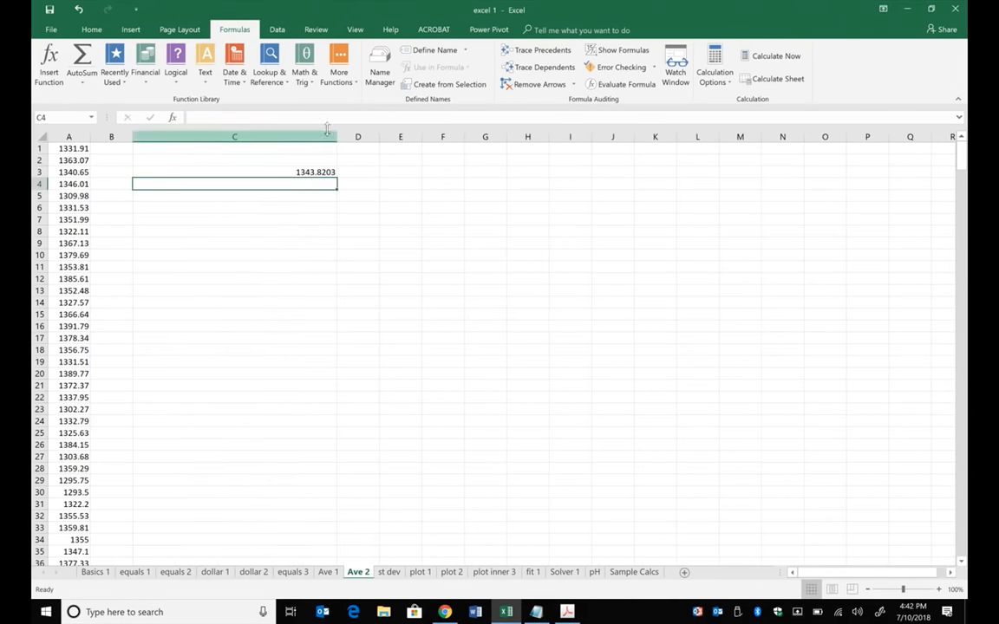
pyautogui.click(310, 171)
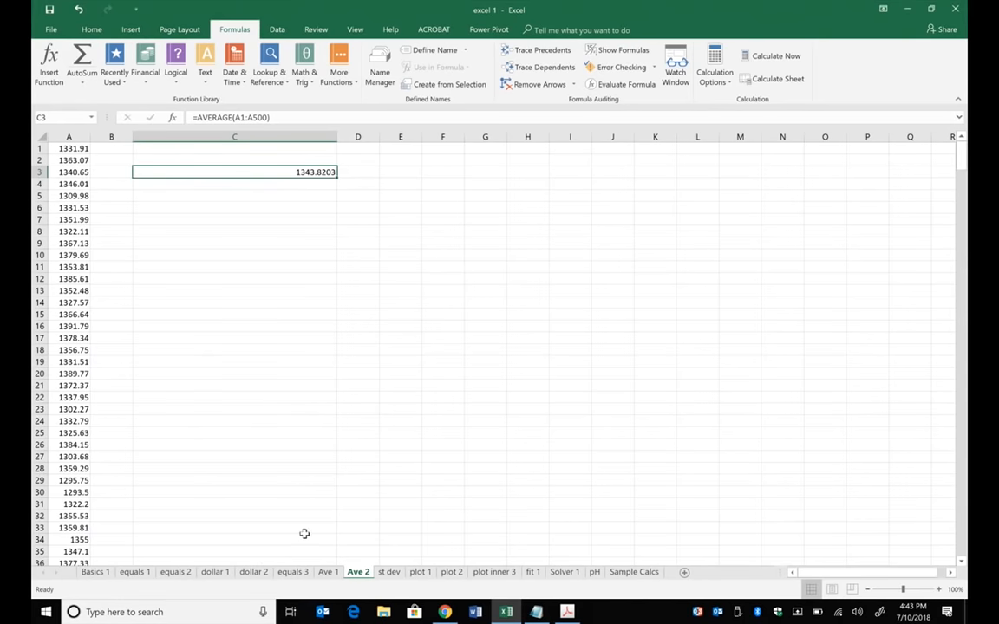
# - Switch to the st dev sheet and label cell A12 as ave
pyautogui.click(386, 573)
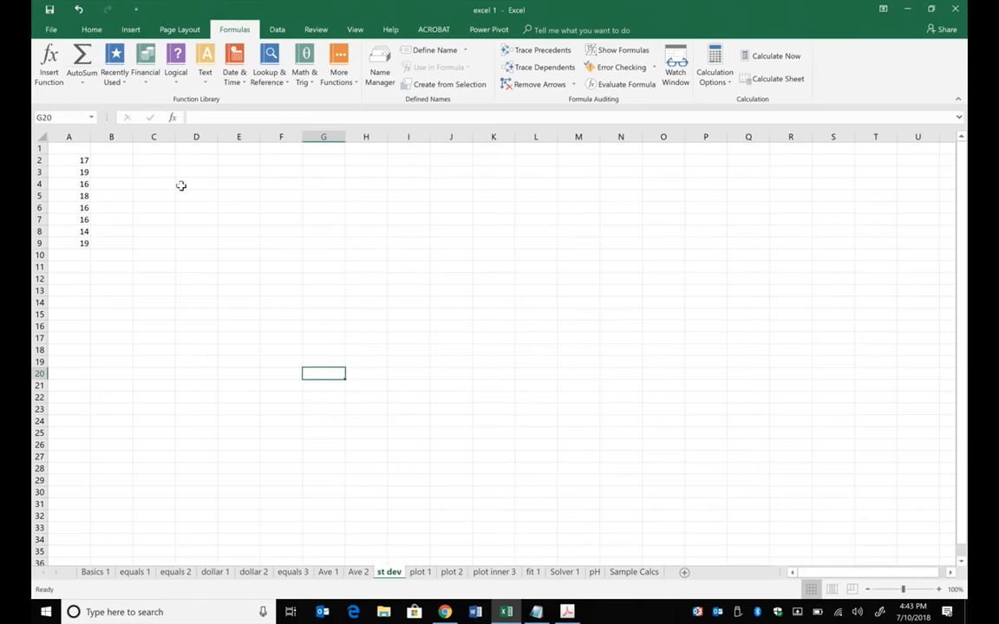
pyautogui.keyDown('ctrl'); pyautogui.scroll(3, 181, 186); pyautogui.keyUp('ctrl')
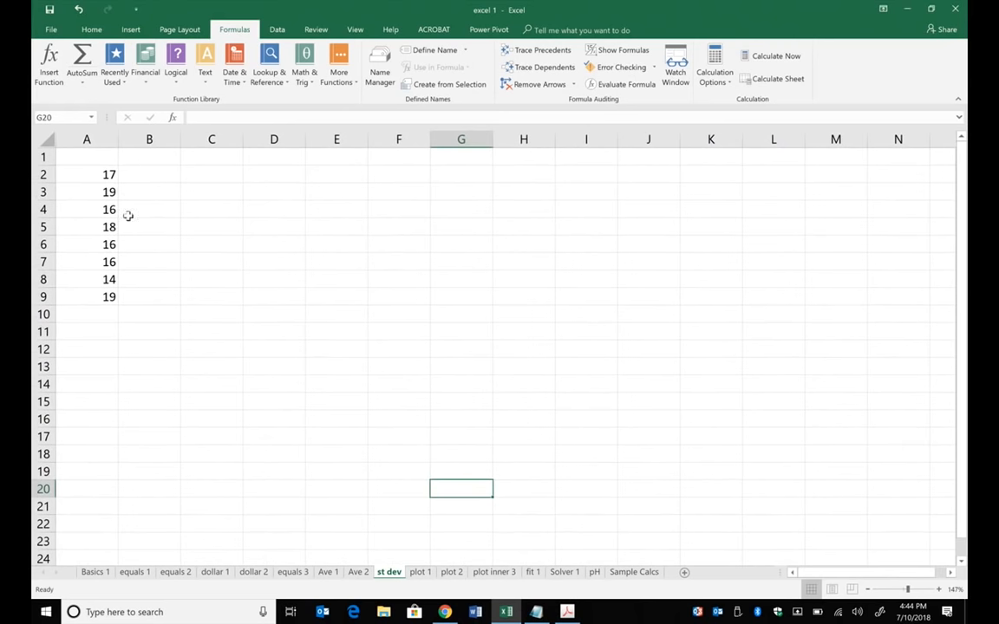
pyautogui.click(90, 348)
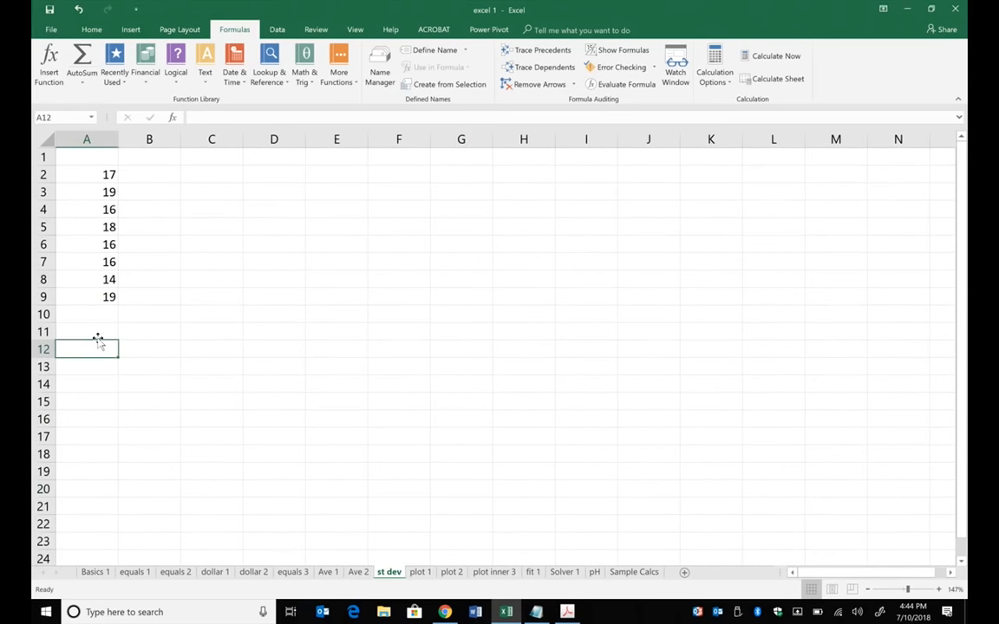
pyautogui.write('ave')
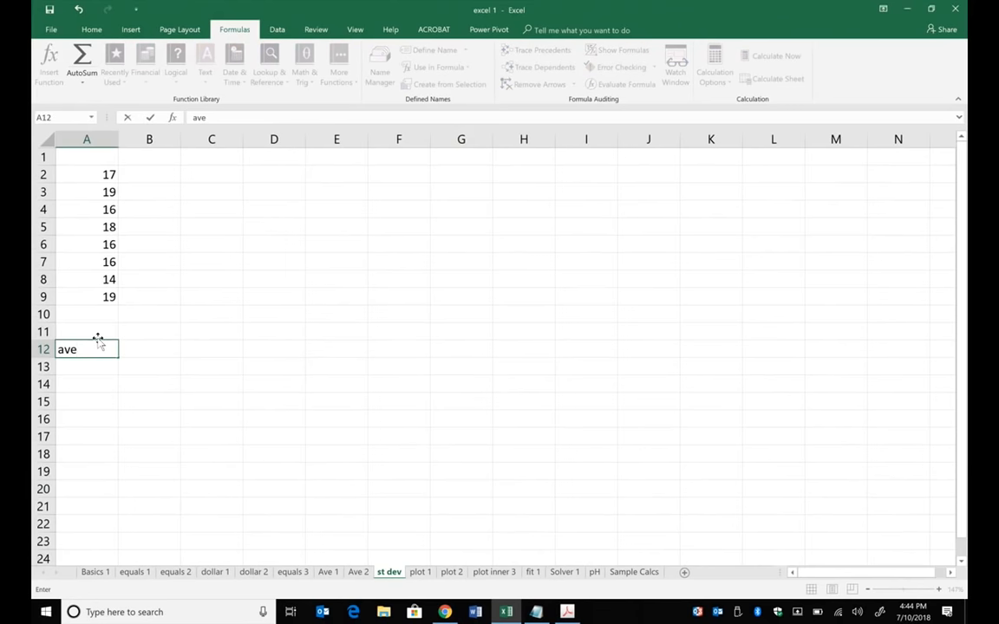
pyautogui.press('Tab')
# - Calculate the average of the data in B12 with =AVERAGE(A2:A9)
pyautogui.write('=')
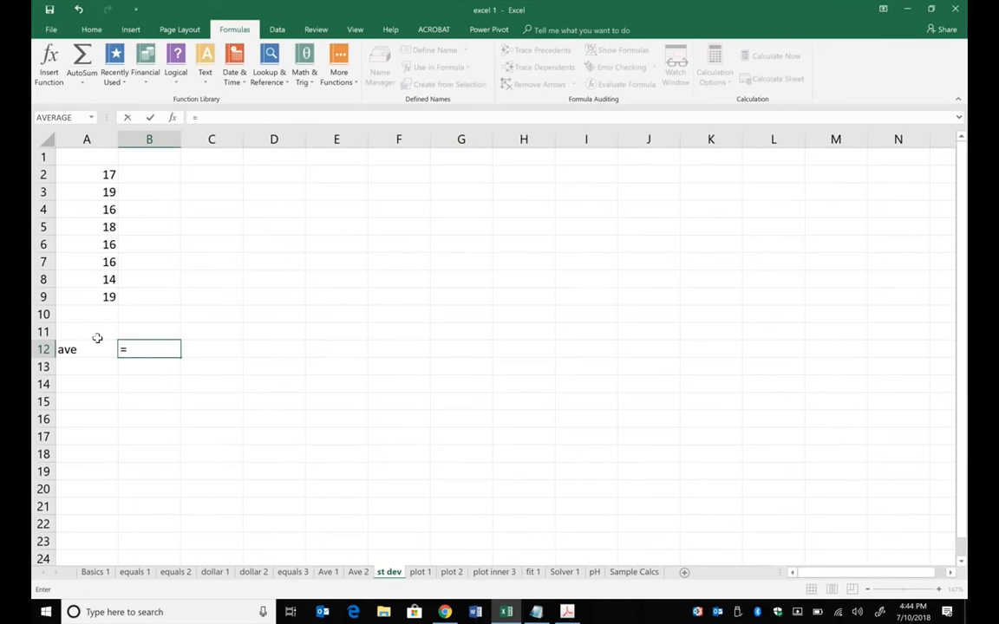
pyautogui.write('avera')
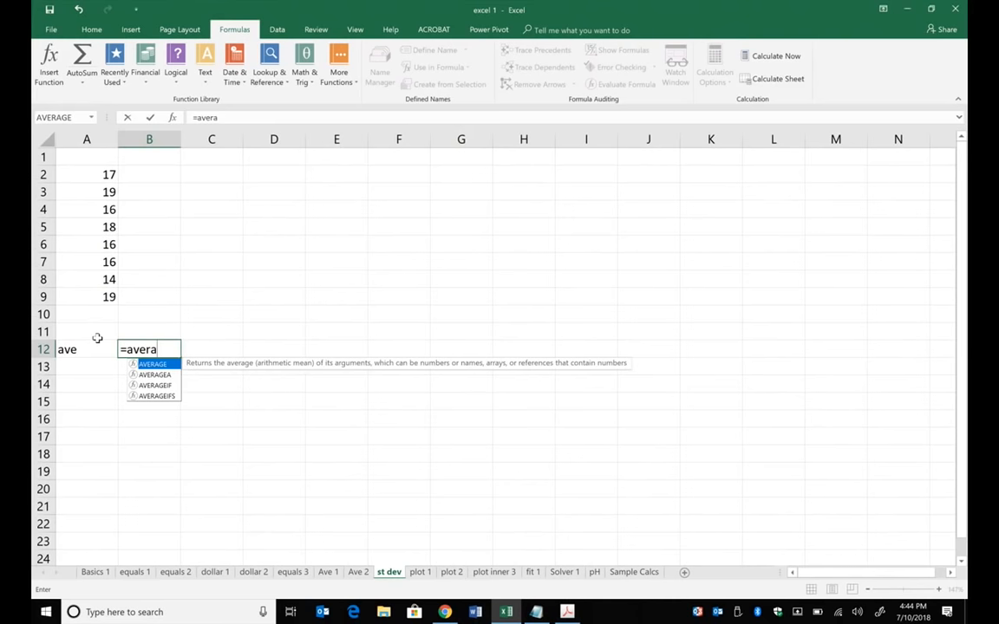
pyautogui.write('ge(')
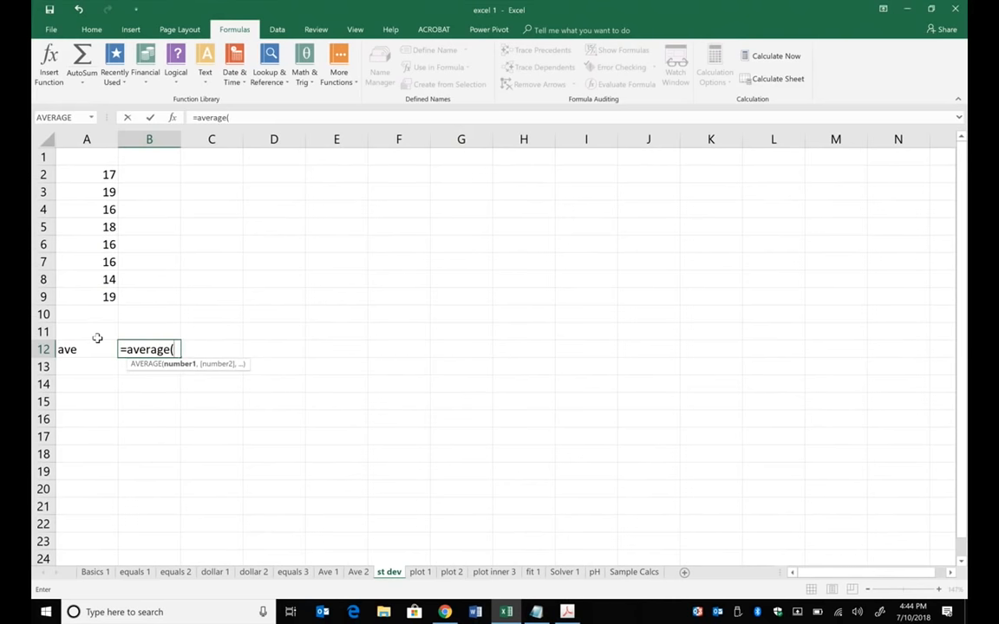
pyautogui.moveTo(86, 173); pyautogui.dragTo(100, 293)
pyautogui.write(')')
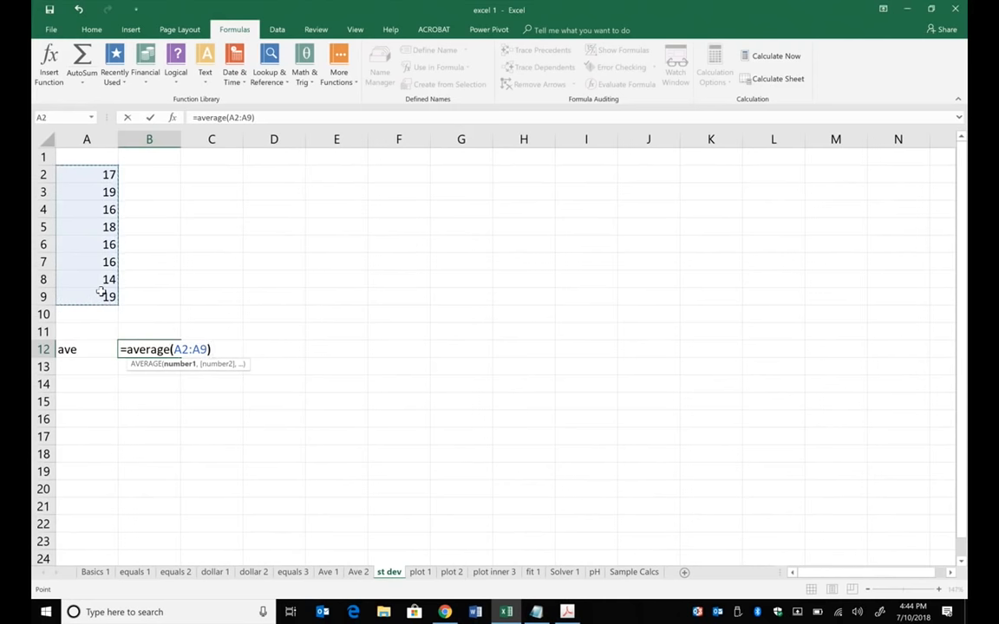
pyautogui.press('Return')
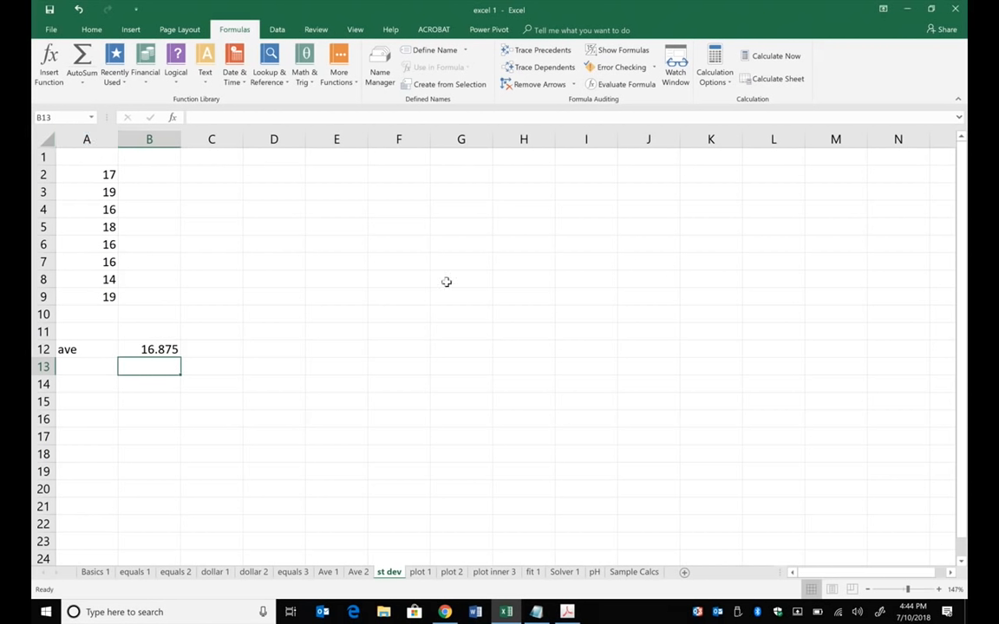
# - Enter the deviation formula =A2-$B$12 in B2 and fill it down through B9
pyautogui.click(165, 171)
pyautogui.write('=')
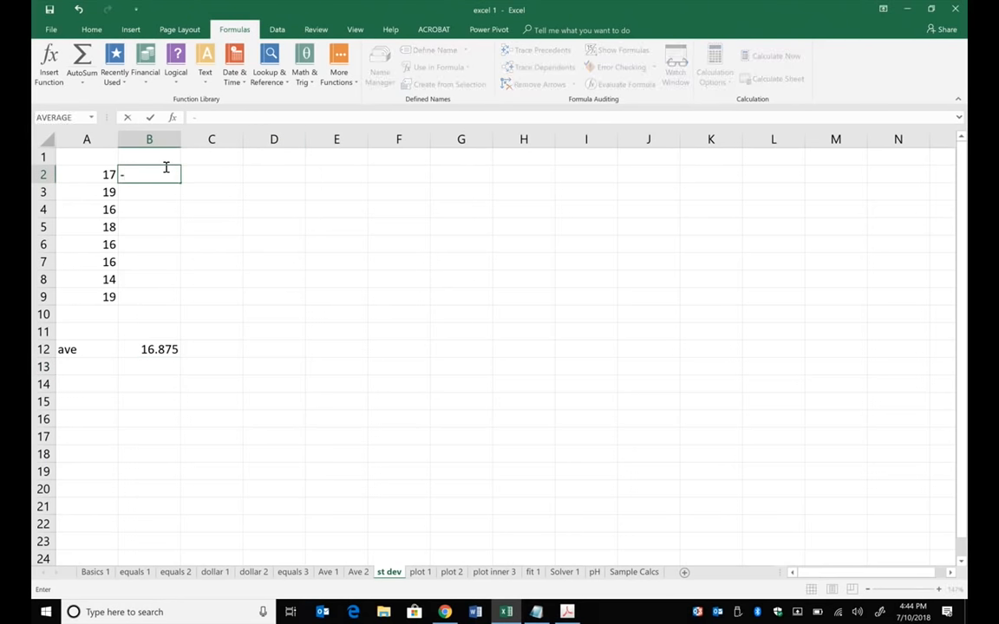
pyautogui.click(103, 170)
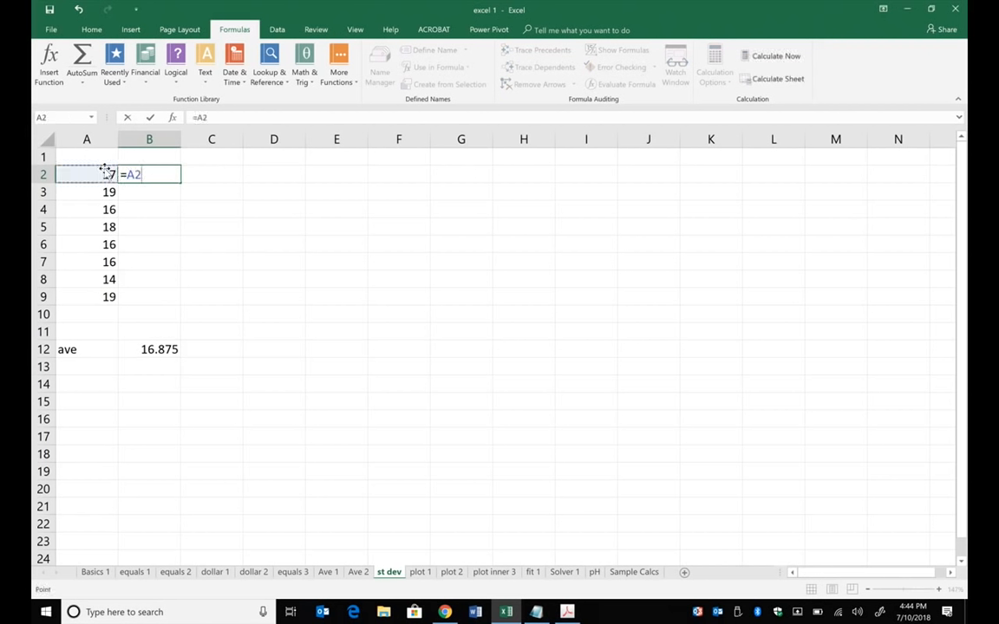
pyautogui.write('-')
pyautogui.click(166, 349)
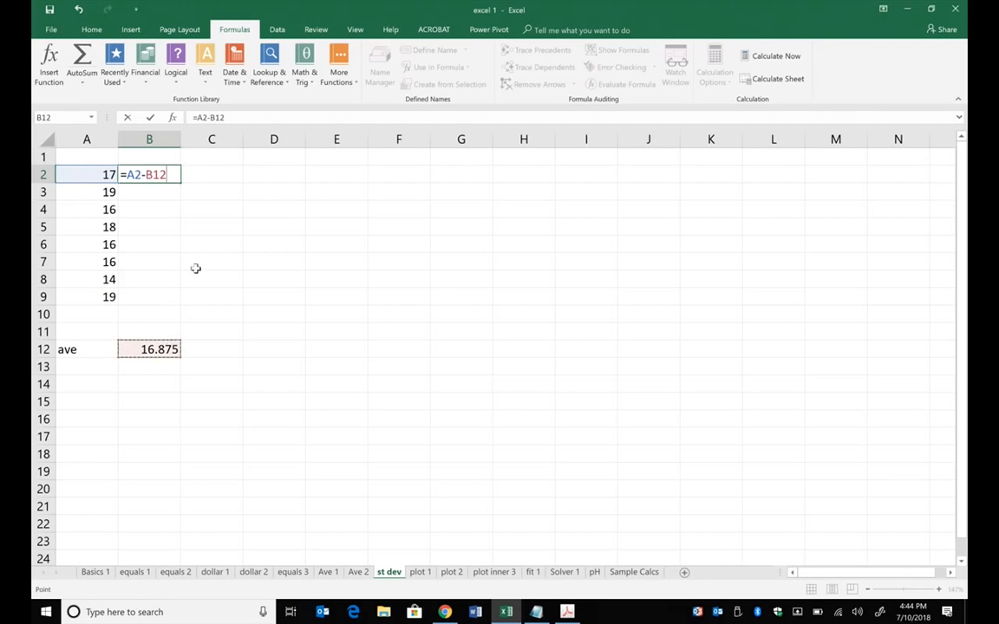
pyautogui.click(212, 117)
pyautogui.write('$B$')
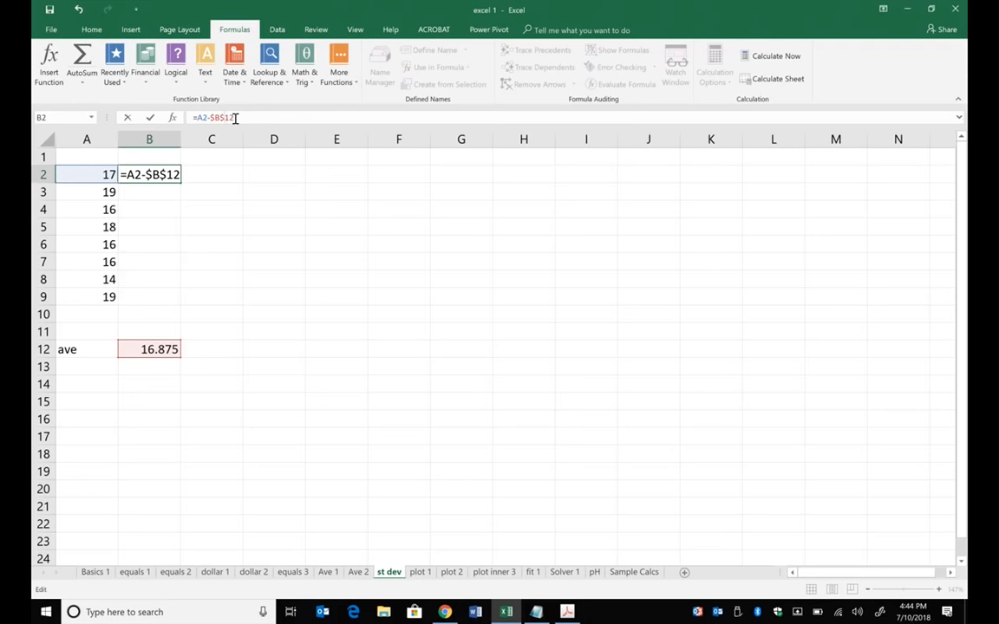
pyautogui.press('Return')
pyautogui.click(164, 174)
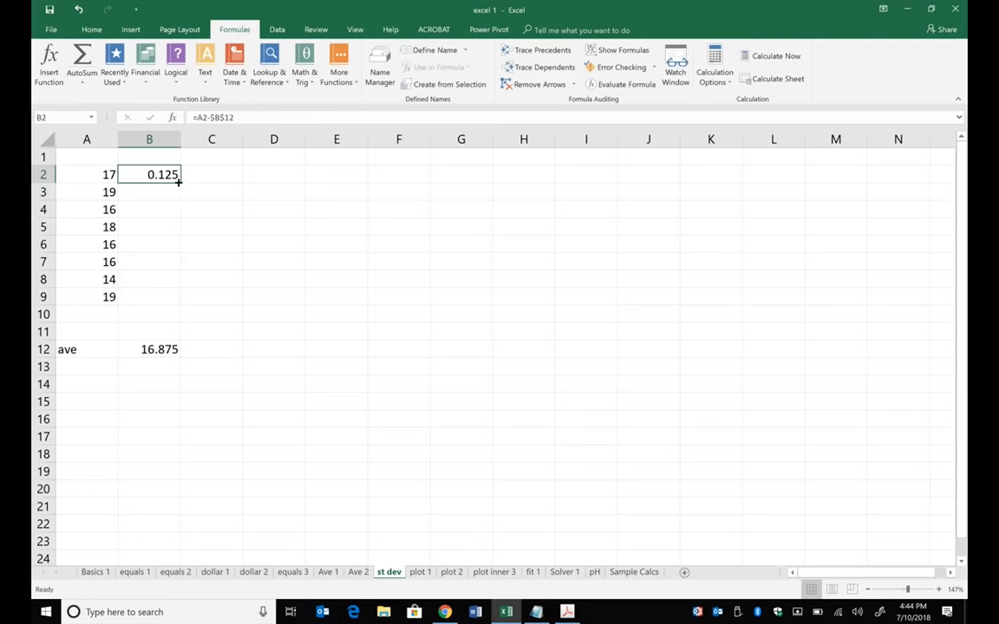
pyautogui.moveTo(179, 183); pyautogui.dragTo(175, 302)
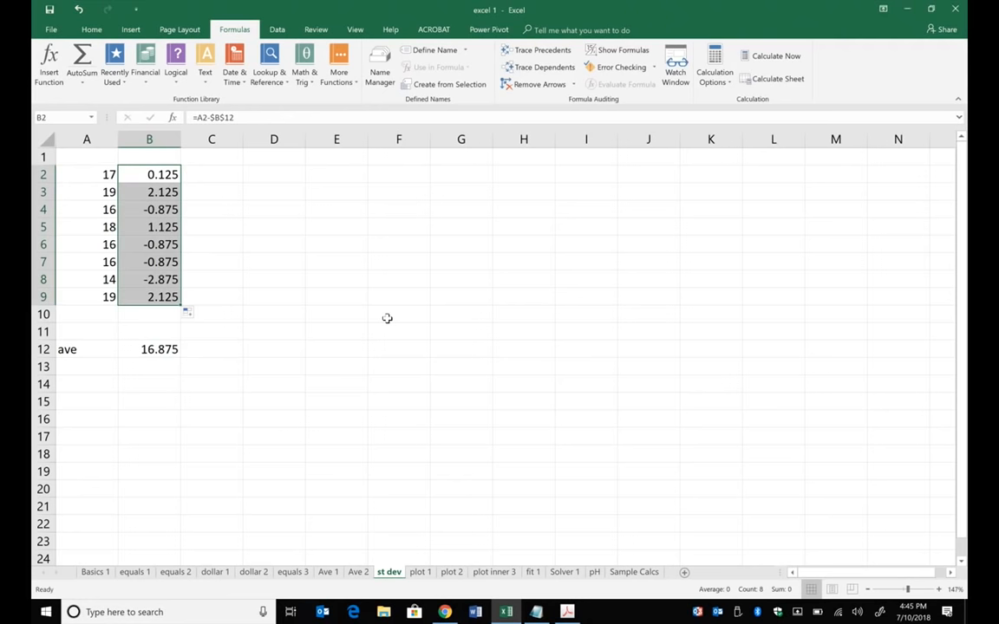
# - Square the deviations by entering =B2^2 in C2 and filling the formula down through C9
pyautogui.click(223, 172)
pyautogui.write('=')
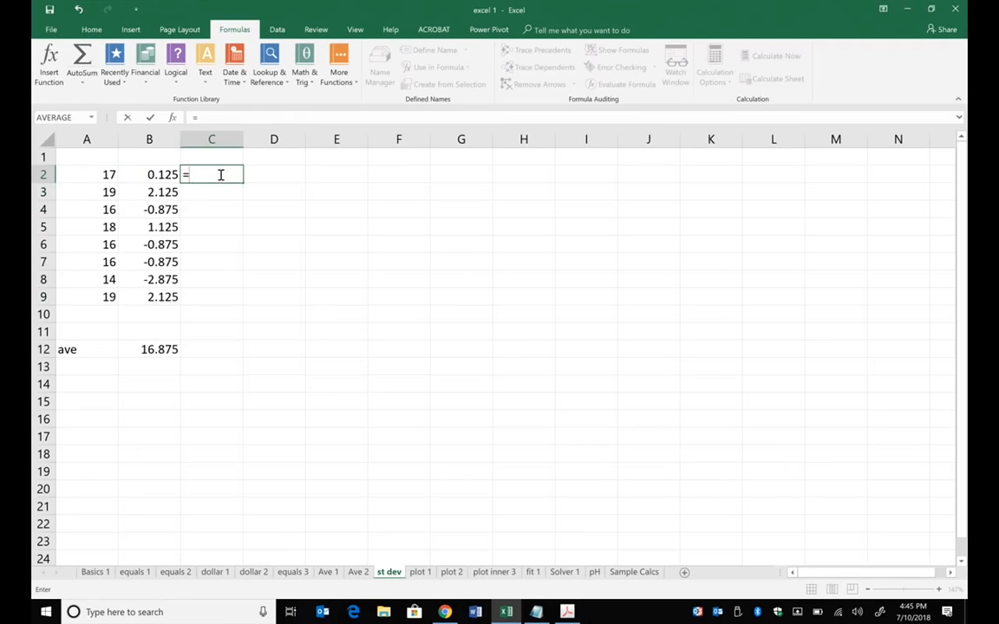
pyautogui.click(158, 174)
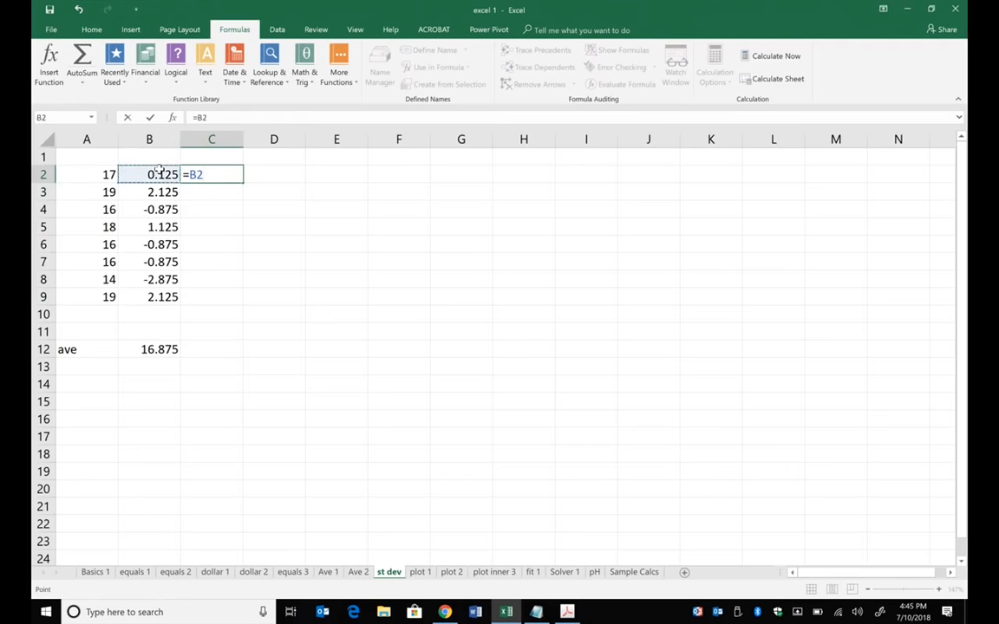
pyautogui.write('^2')
pyautogui.press('Return')
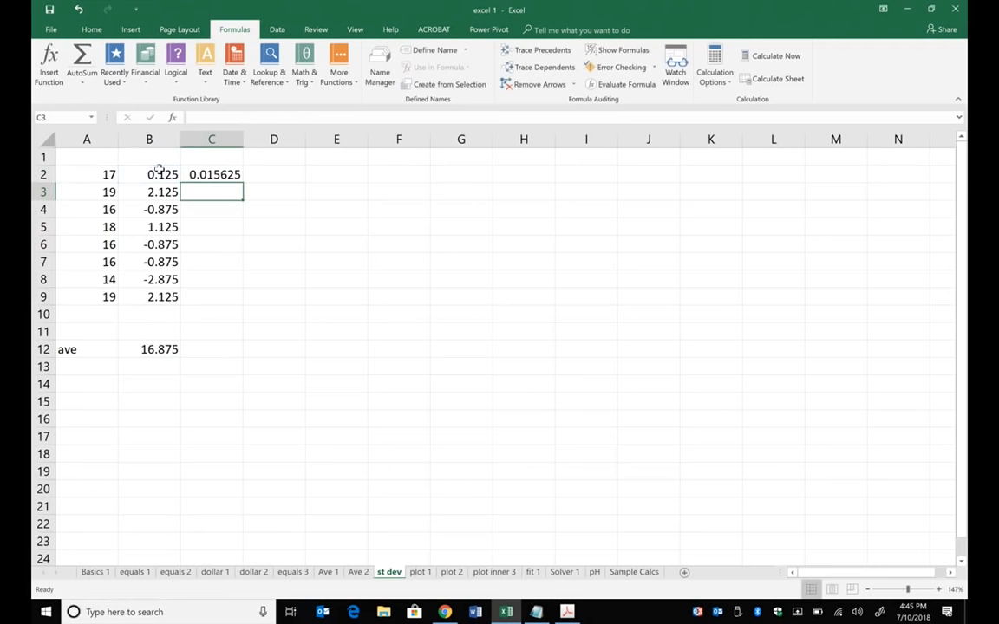
pyautogui.click(227, 175)
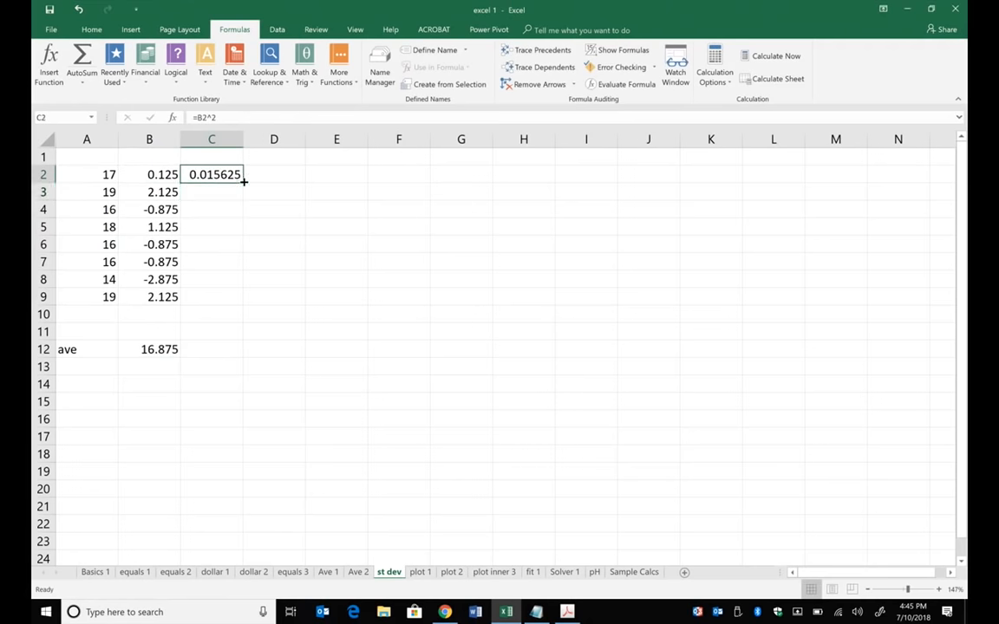
pyautogui.doubleClick(243, 181)
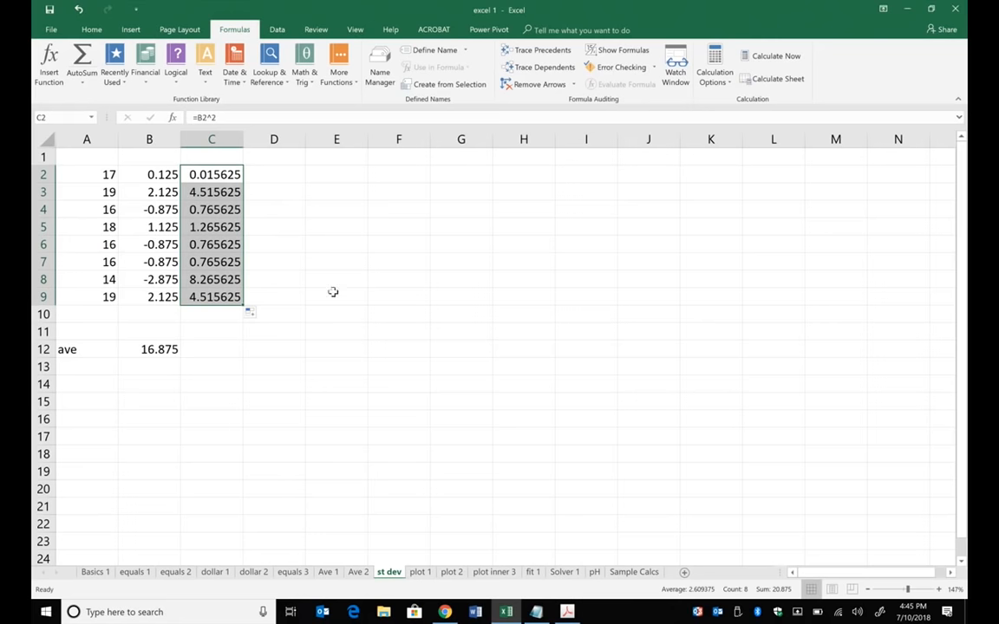
# - Sum the squared deviations in E7 with =SUM(C2:C9)
pyautogui.click(334, 261)
pyautogui.write('=su')
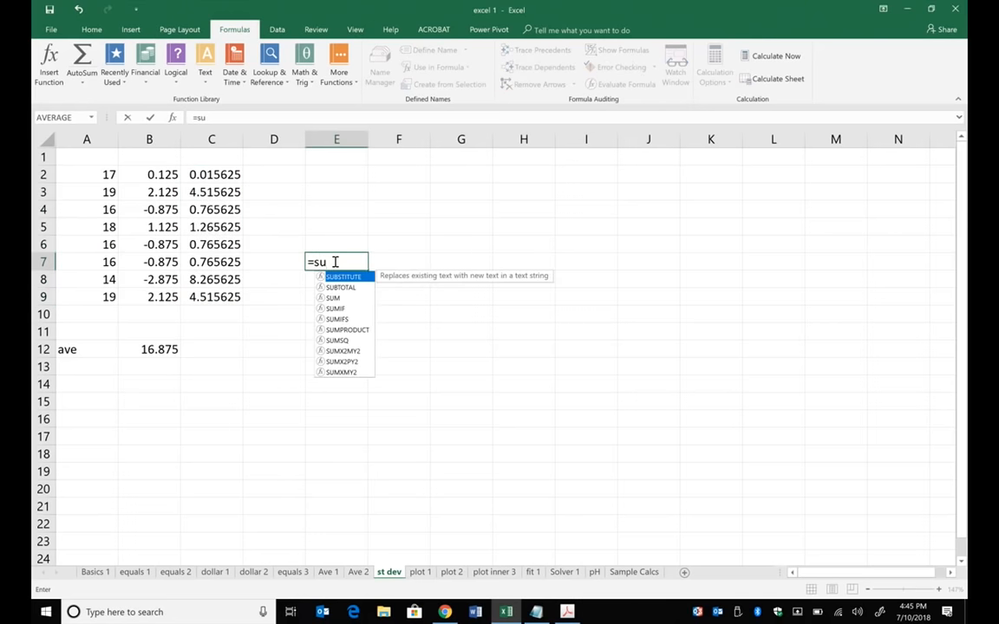
pyautogui.press('BackSpace')
pyautogui.write('m')
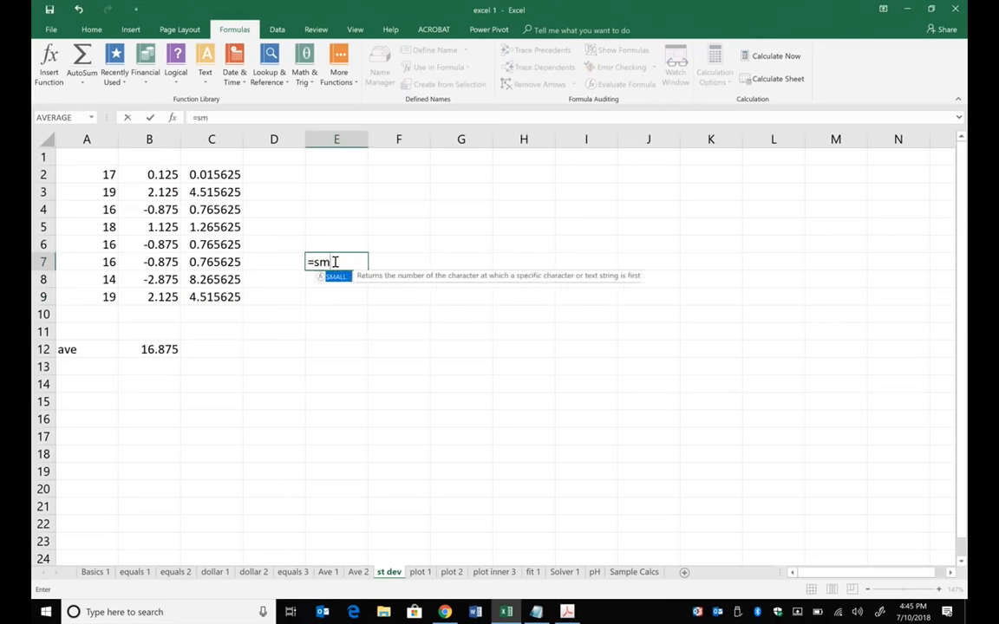
pyautogui.press('BackSpace')
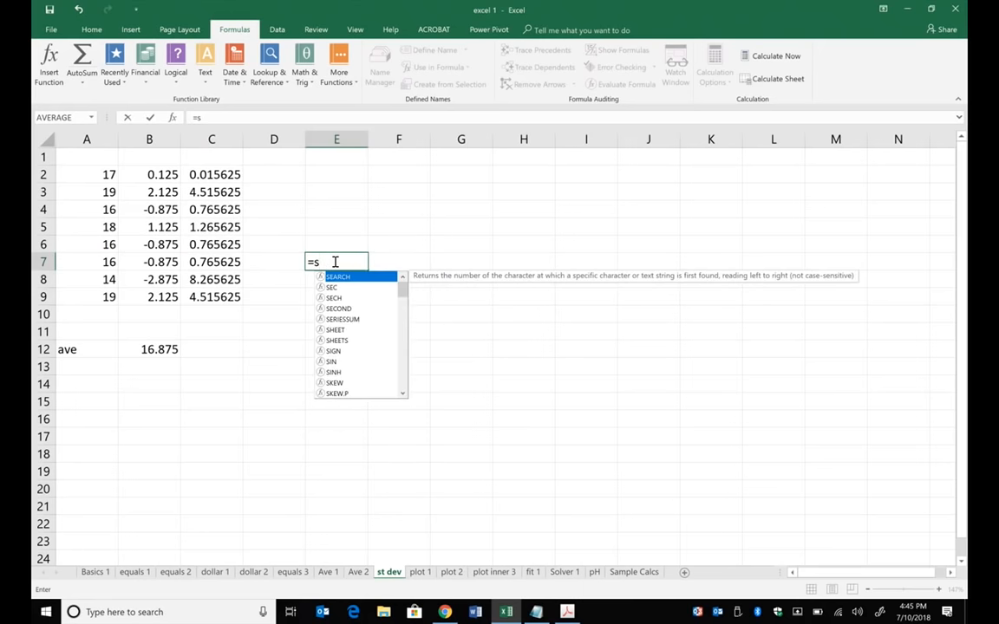
pyautogui.write('um(')
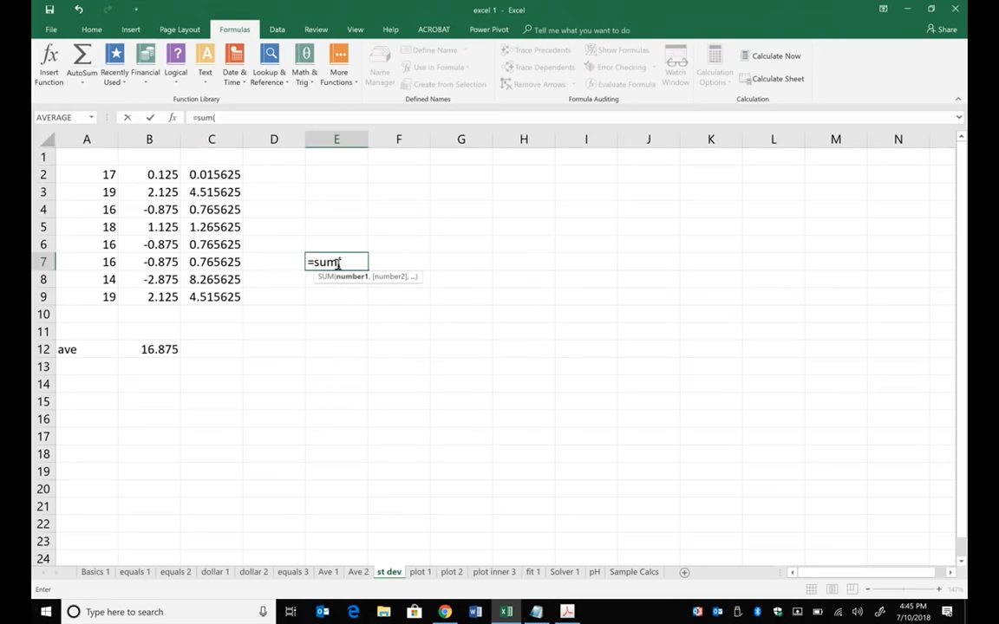
pyautogui.moveTo(196, 172); pyautogui.dragTo(196, 298)
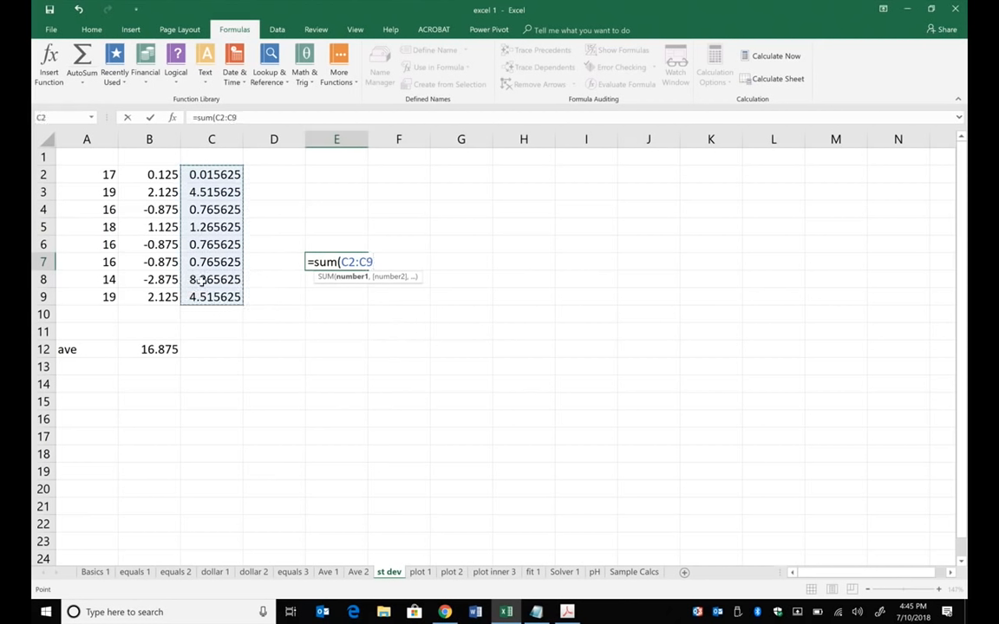
pyautogui.write(')')
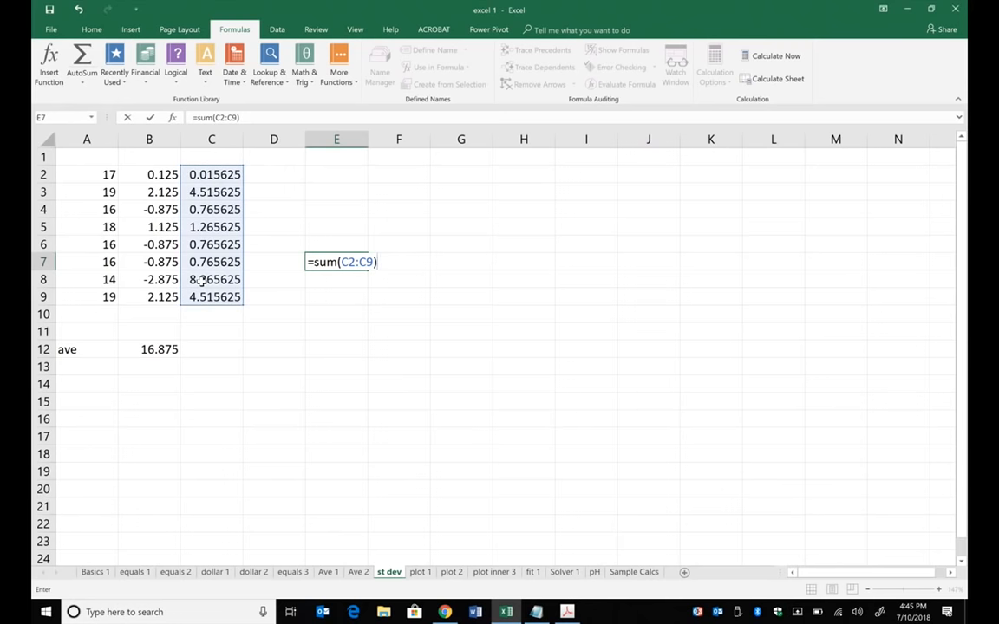
pyautogui.press('Return')
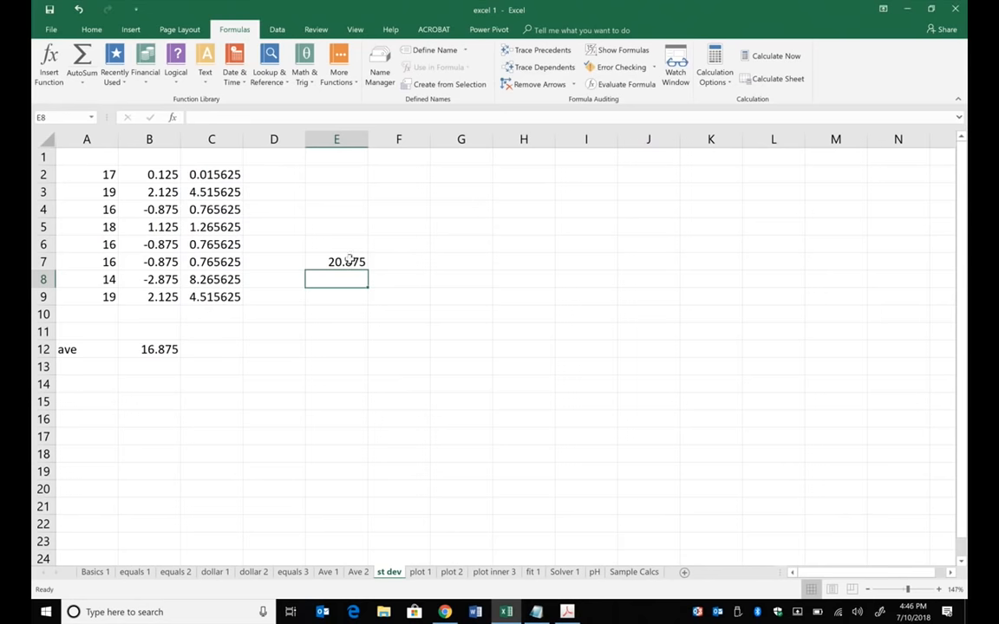
# - Label cell E6, above the sum of squares, as sum dif sq
pyautogui.click(345, 240)
pyautogui.write('sum')
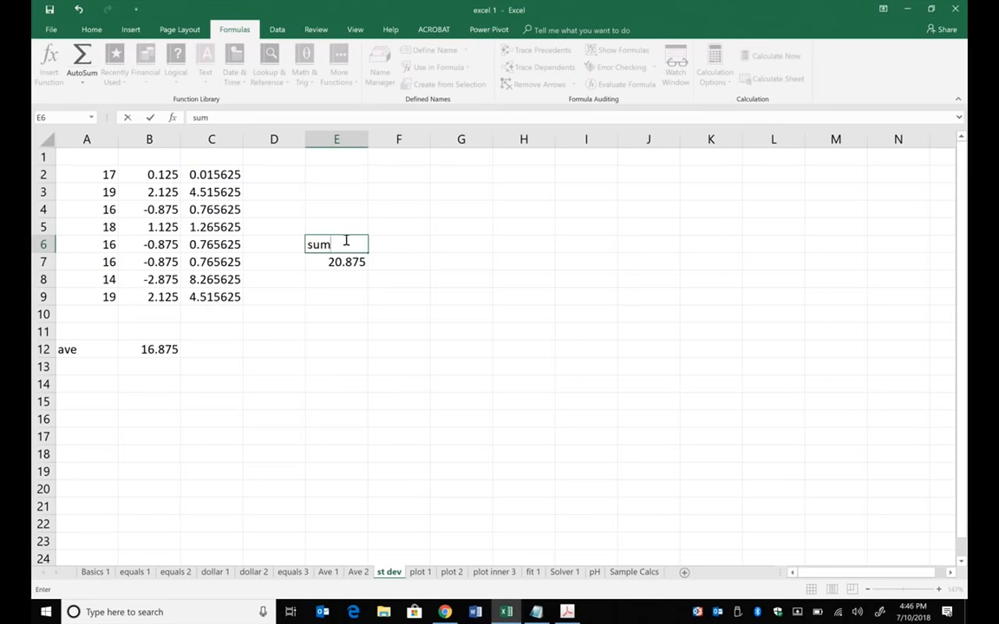
pyautogui.write(' dif sq')
pyautogui.click(425, 310)
# - Divide the sum of squared deviations by 7 in G7 with =E7/7
pyautogui.click(455, 263)
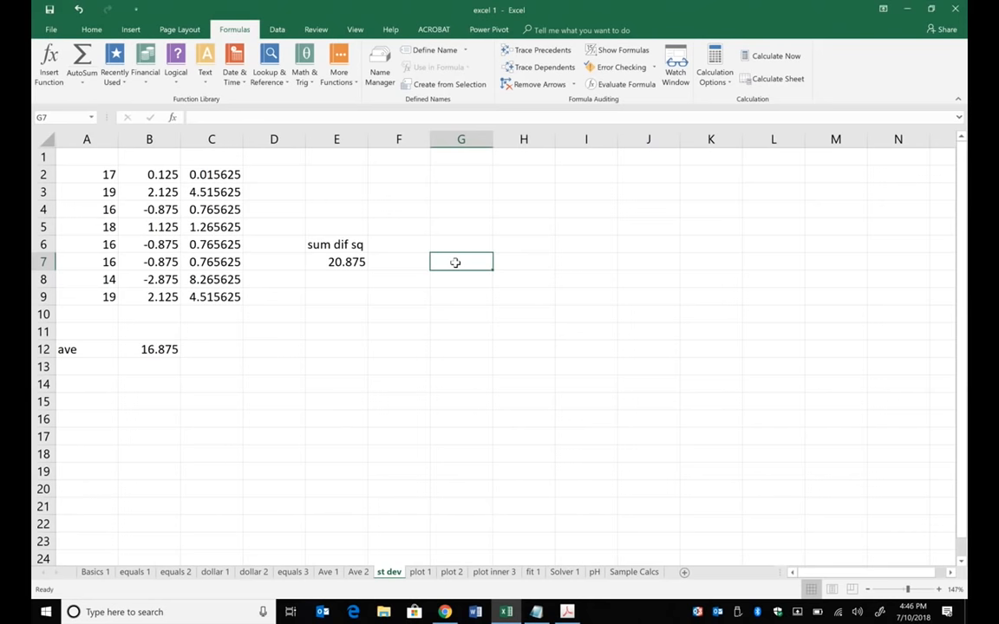
pyautogui.write('=')
pyautogui.click(347, 261)
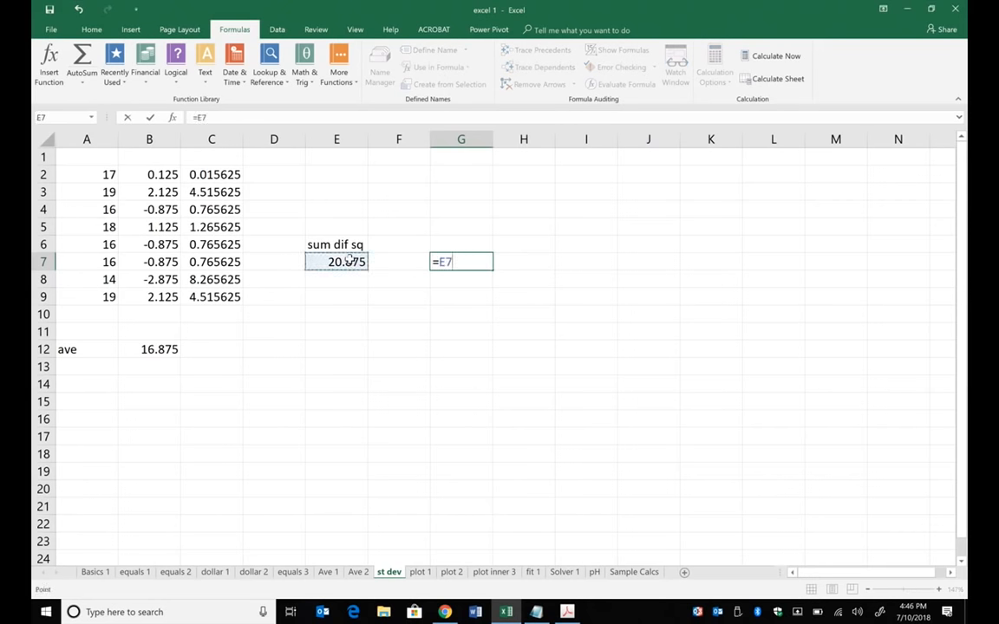
pyautogui.write('/')
pyautogui.write('7')
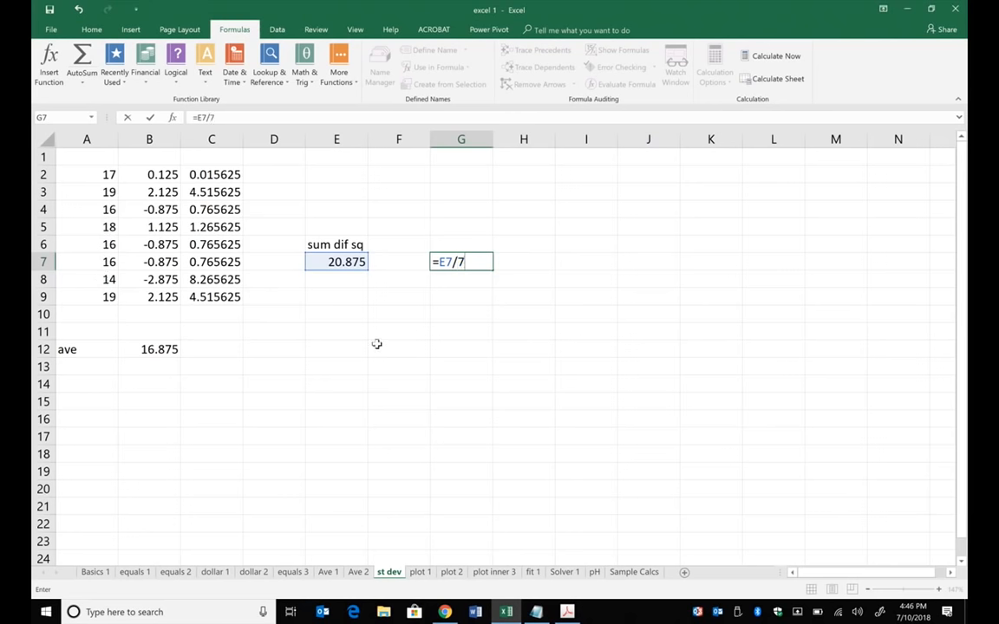
pyautogui.press('Return')
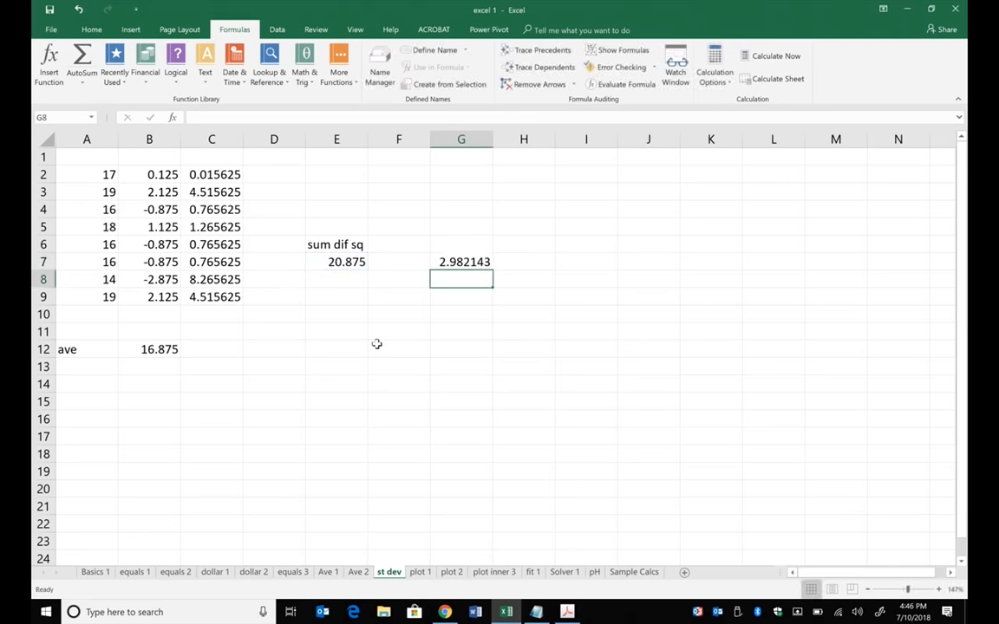
# - Take the square root of the quotient in I7 with =SQRT(G7)
pyautogui.click(583, 258)
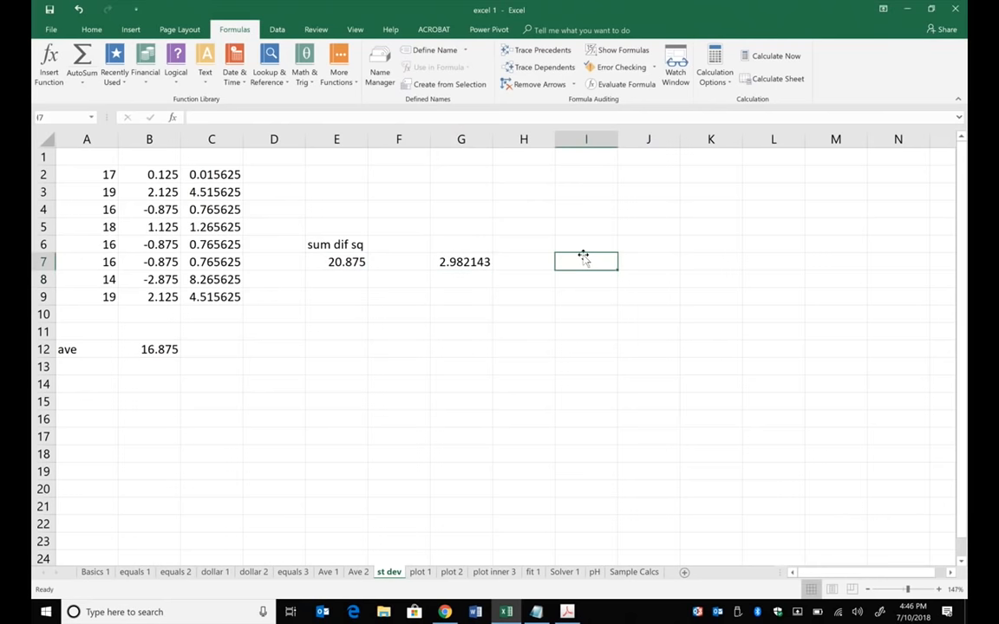
pyautogui.write('=')
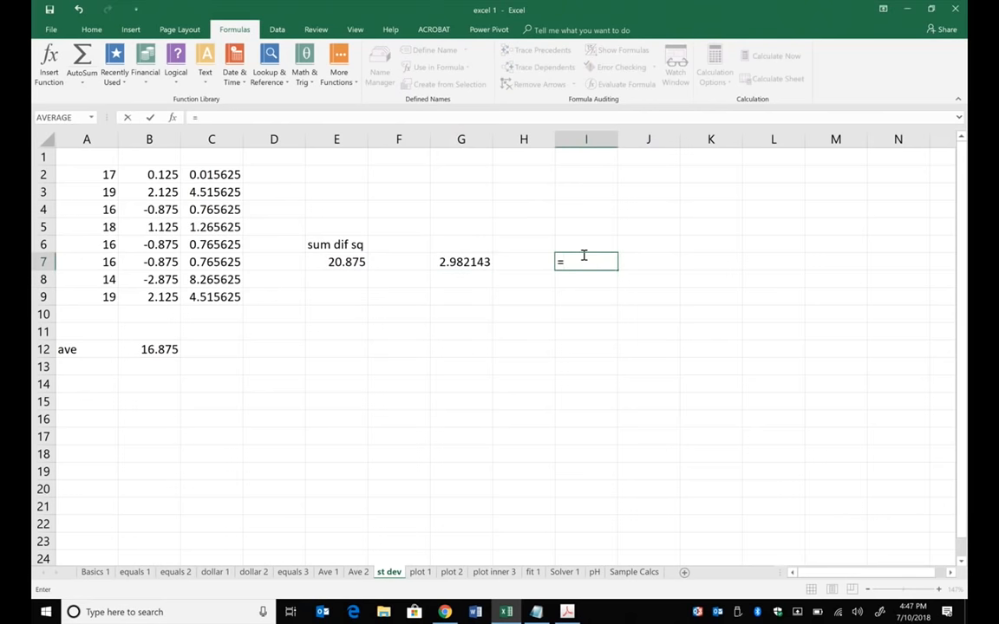
pyautogui.write('sqrt')
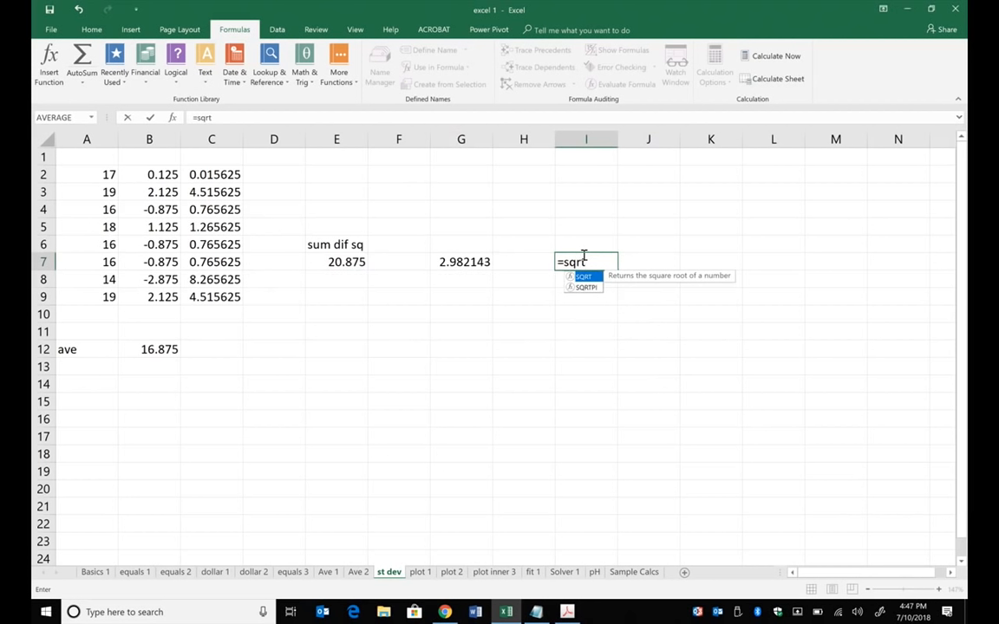
pyautogui.write('(')
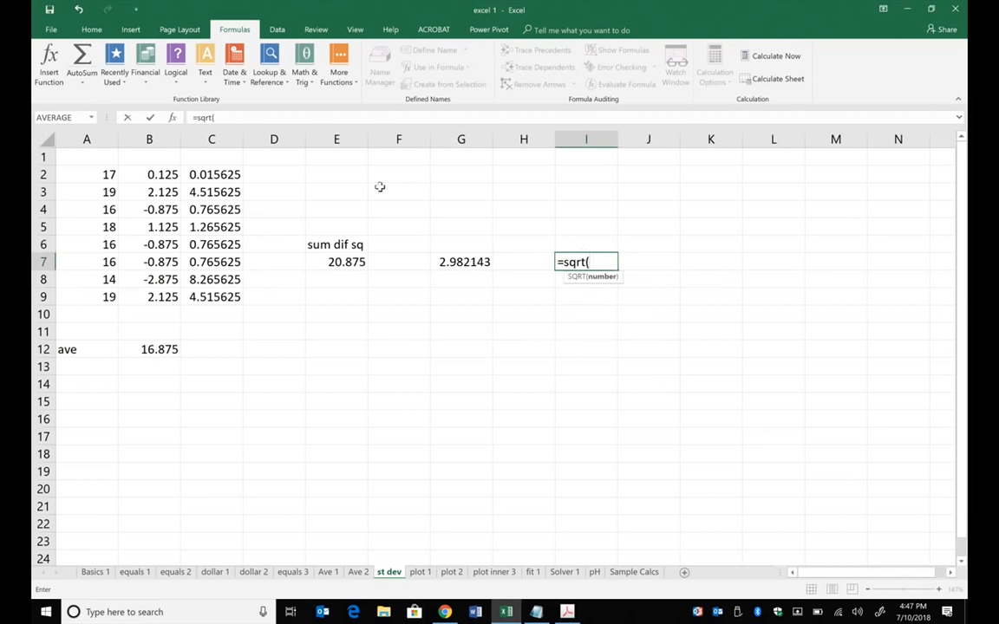
pyautogui.click(450, 264)
pyautogui.write(')')
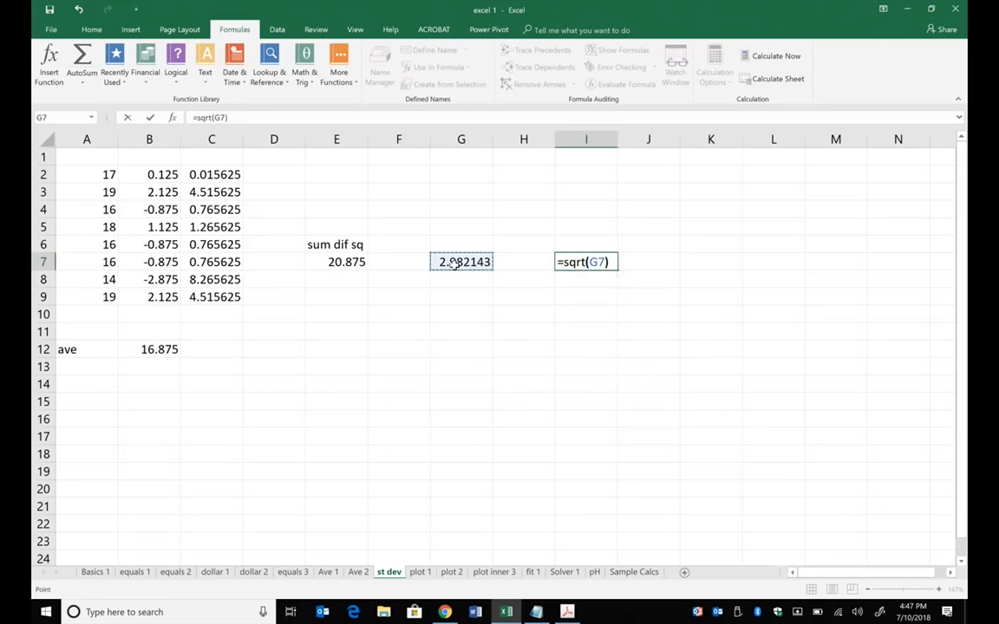
pyautogui.press('Return')
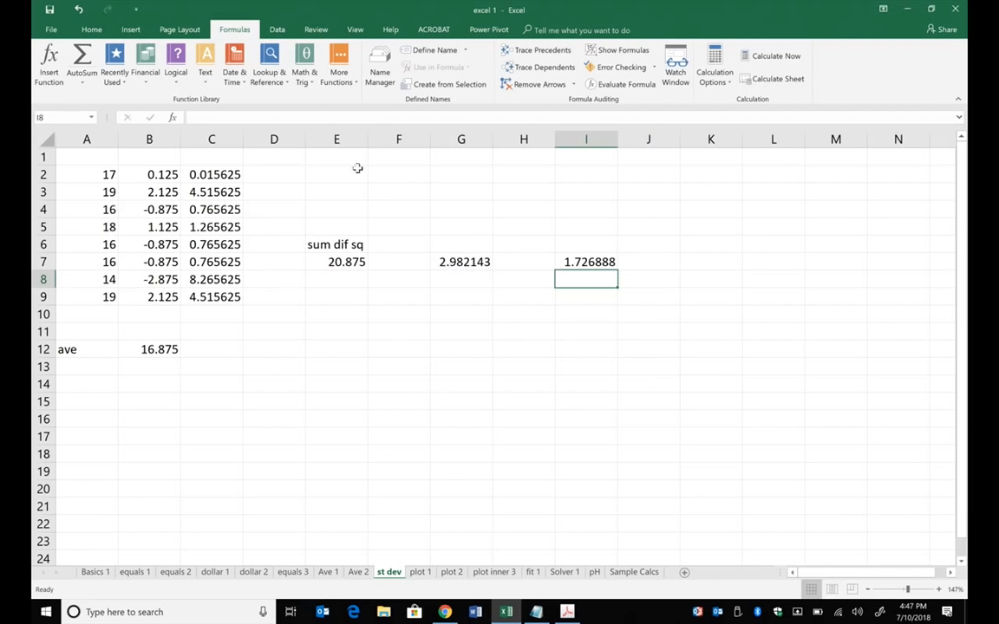
# - Label cell A13, below the average label, as st dev
pyautogui.click(86, 366)
pyautogui.write('st dev')
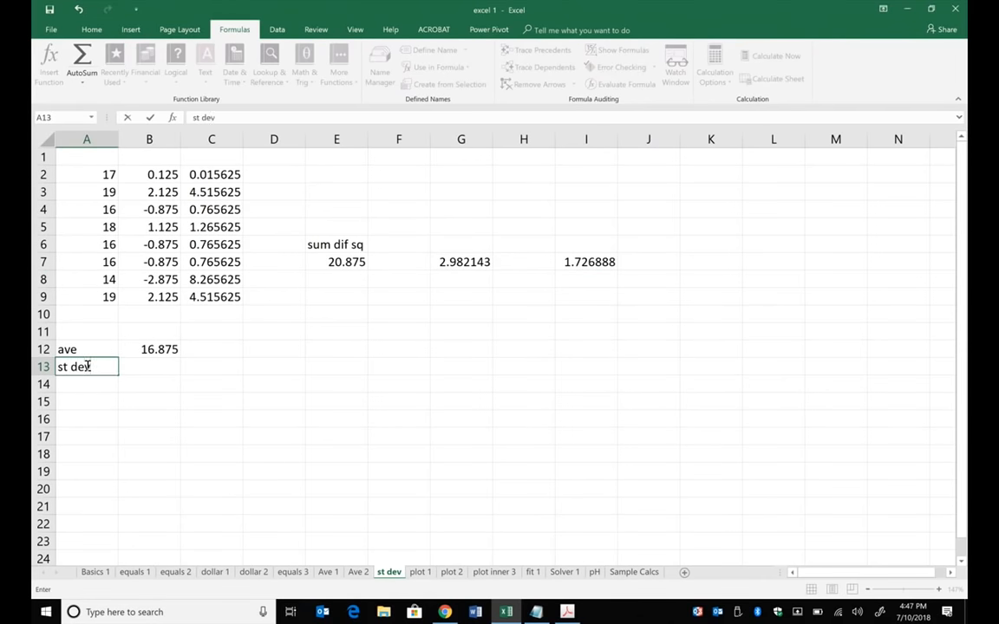
pyautogui.press('Return')
# - Calculate the standard deviation of the data in B13 with the built-in function =STDEV(A2:A9)
pyautogui.click(138, 364)
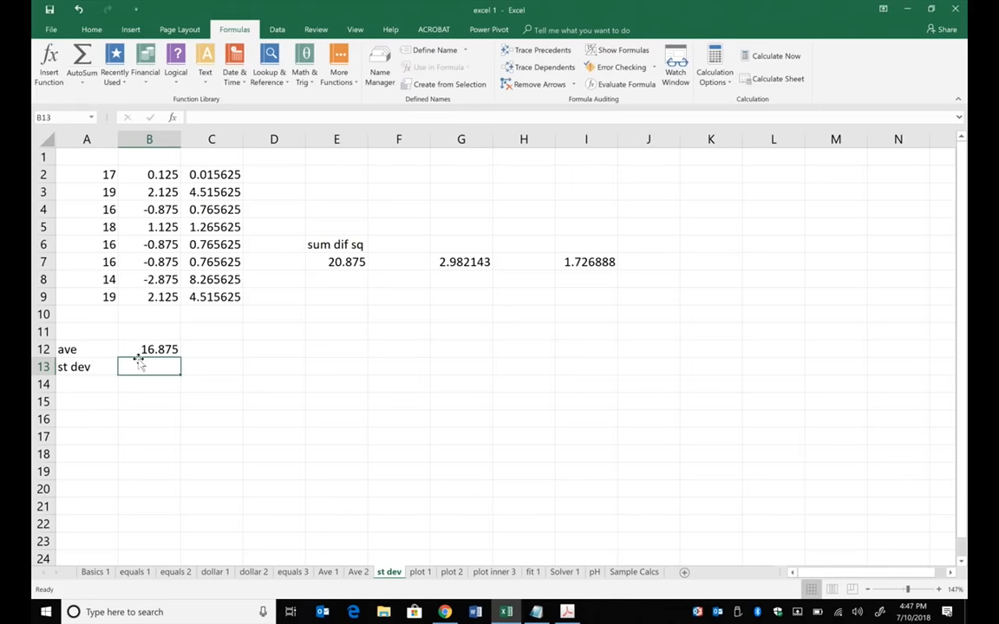
pyautogui.write('=stdev')
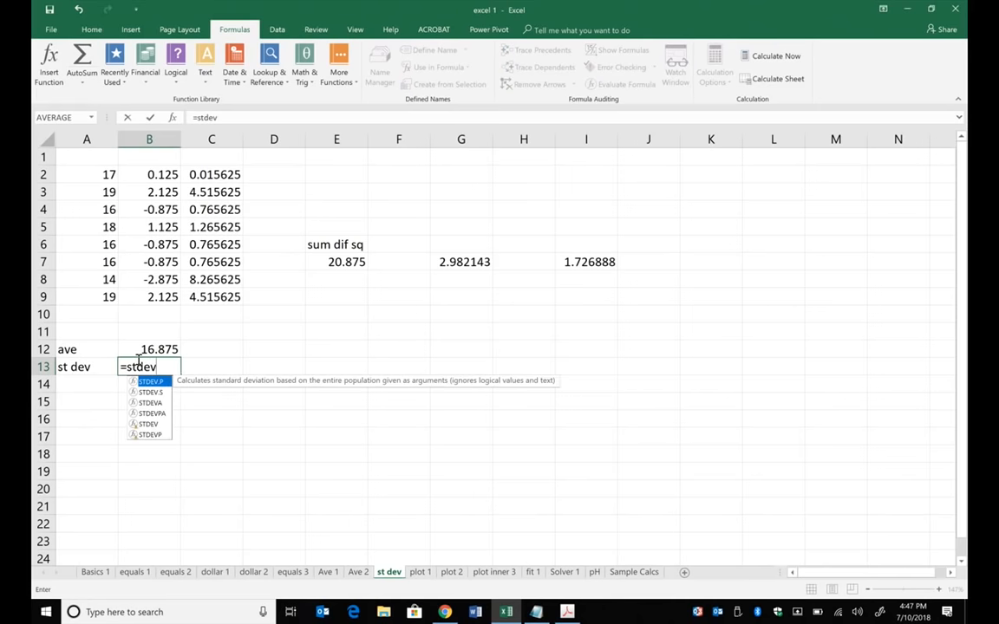
pyautogui.write('(')
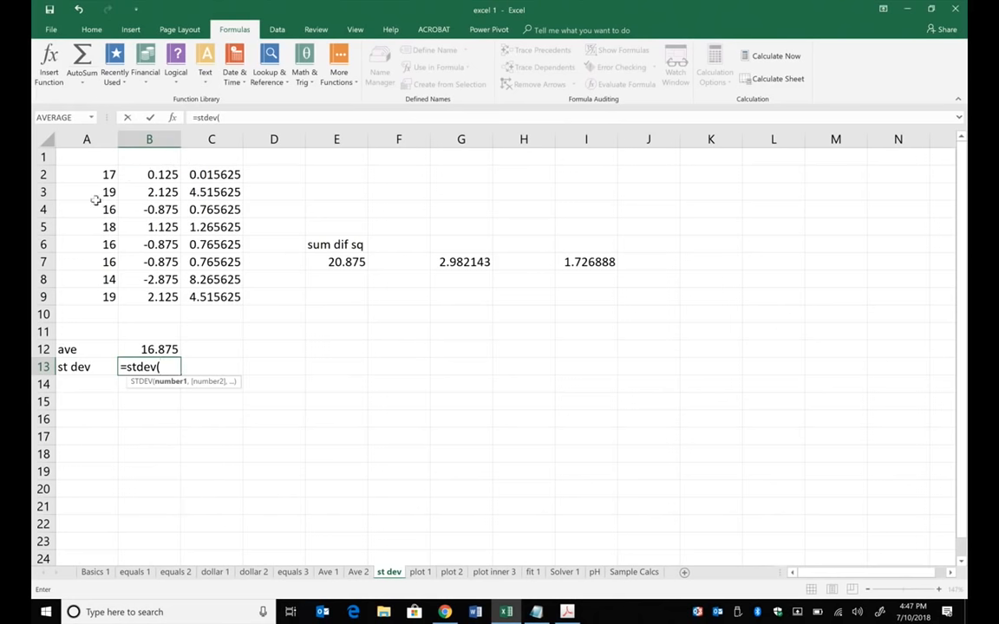
pyautogui.moveTo(96, 169); pyautogui.dragTo(100, 292)
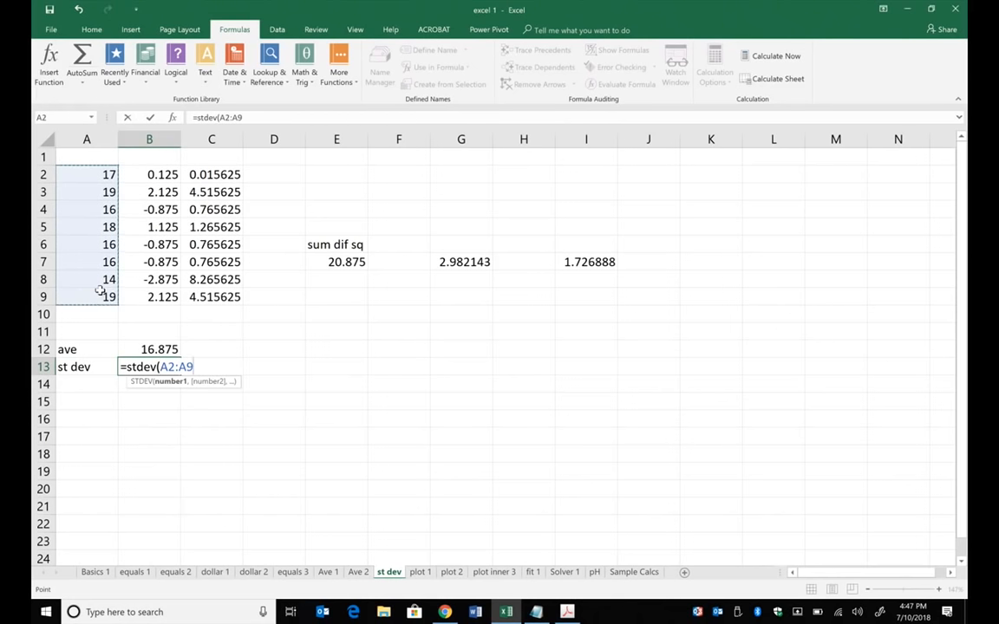
pyautogui.write(')')
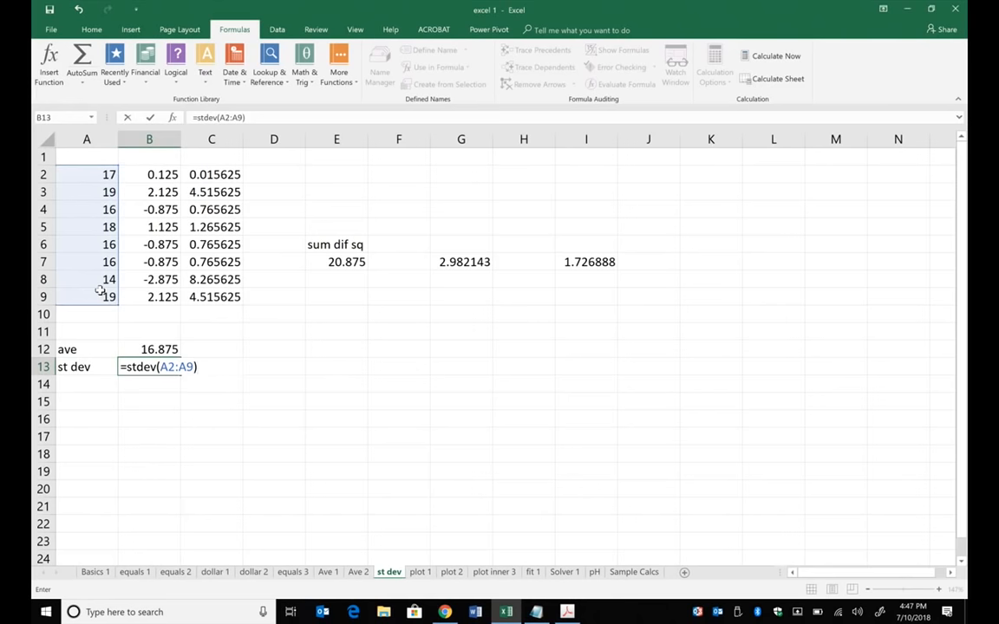
pyautogui.press('Return')
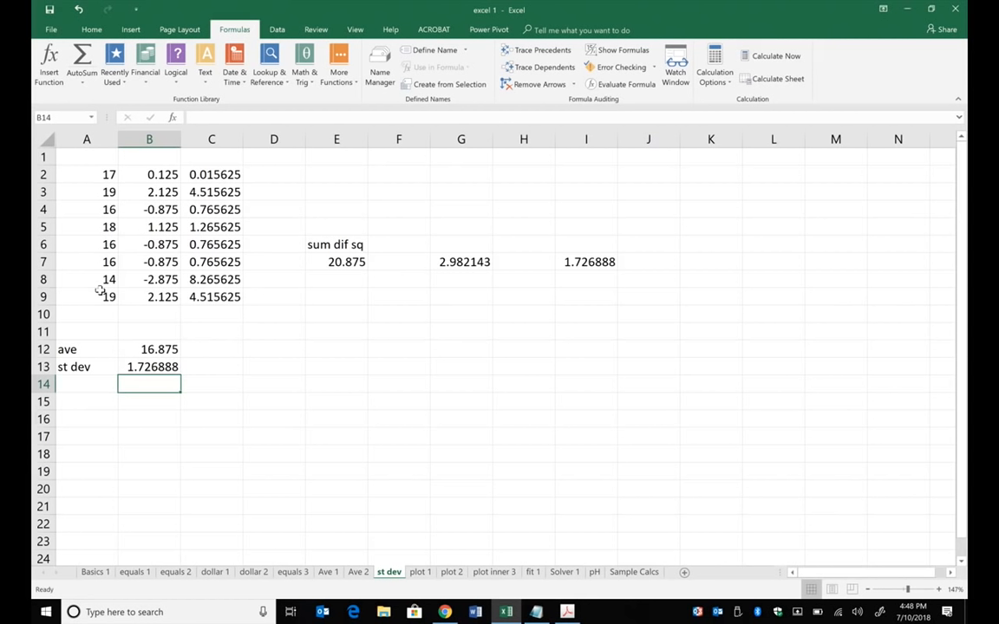
# - Switch to the plot 1 sheet and examine the cell references in the Y formula in D7 without changing it
pyautogui.click(420, 573)
pyautogui.click(425, 491)
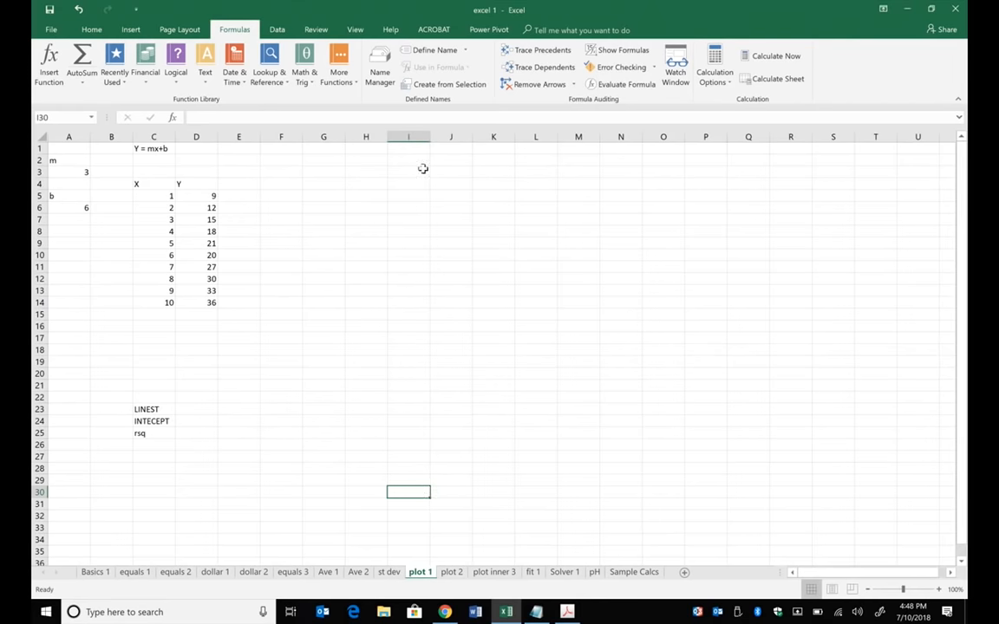
pyautogui.scroll(3, 423, 168)
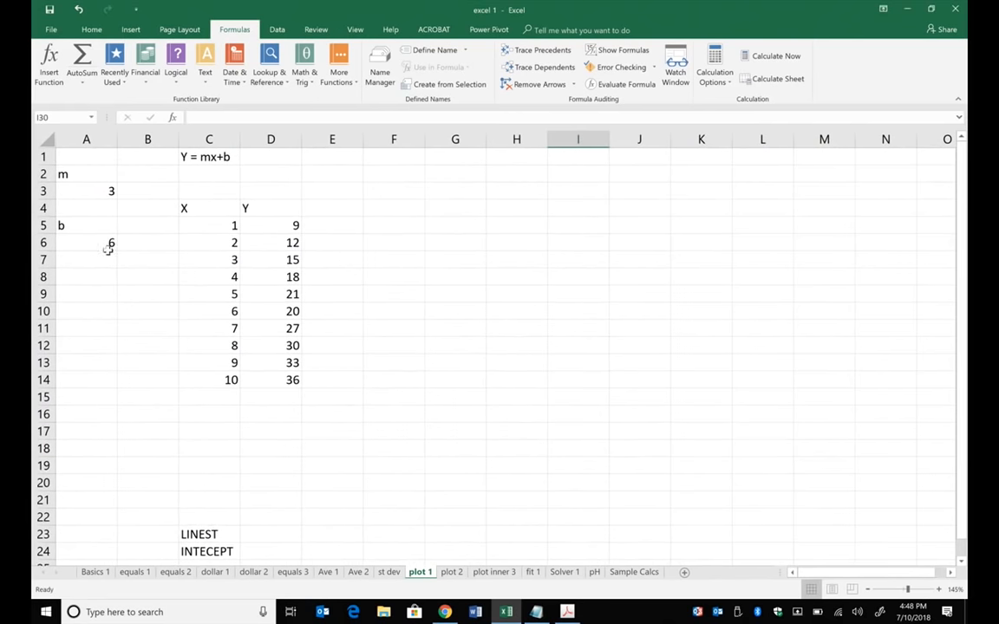
pyautogui.click(295, 261)
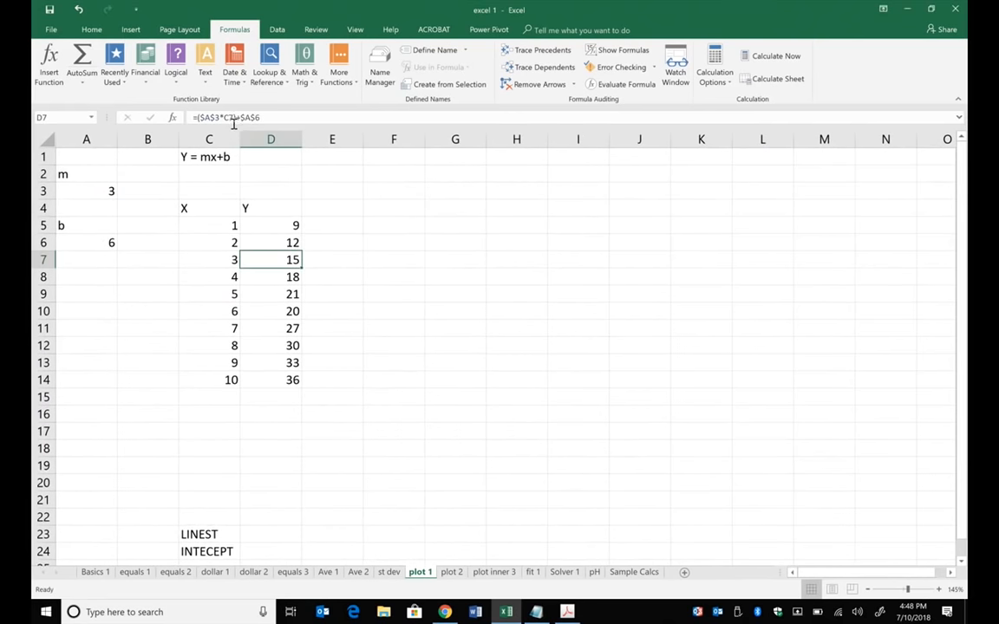
pyautogui.click(233, 118)
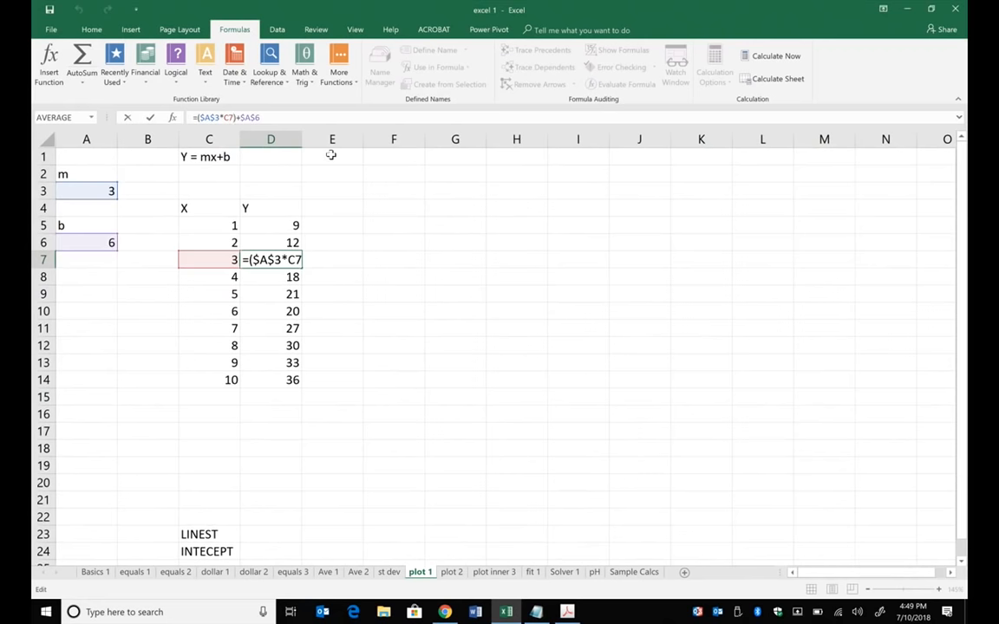
pyautogui.click(127, 118)
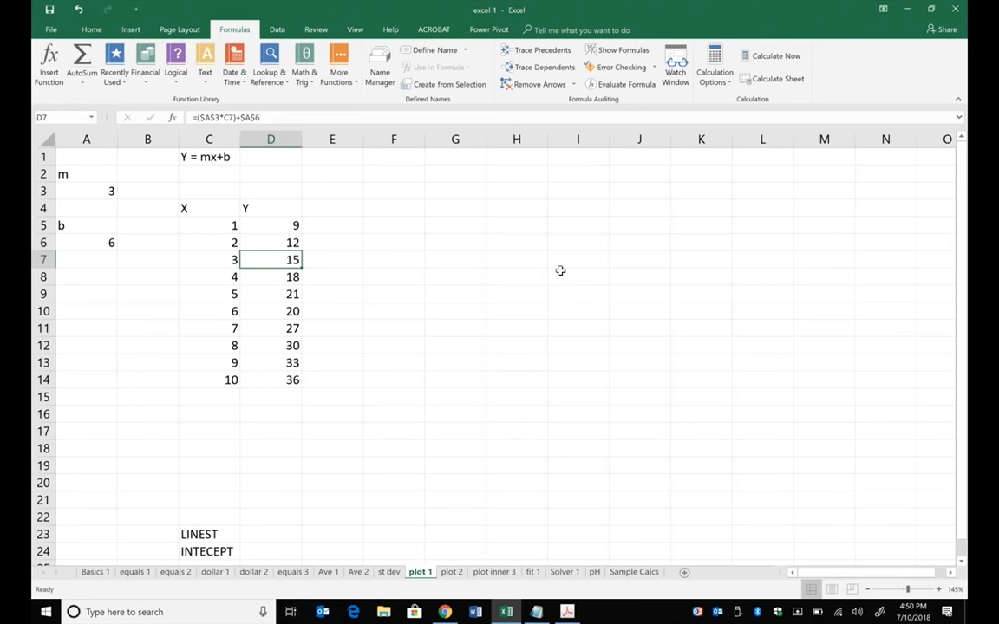
pyautogui.click(512, 277)
pyautogui.click(429, 210)
pyautogui.click(378, 191)
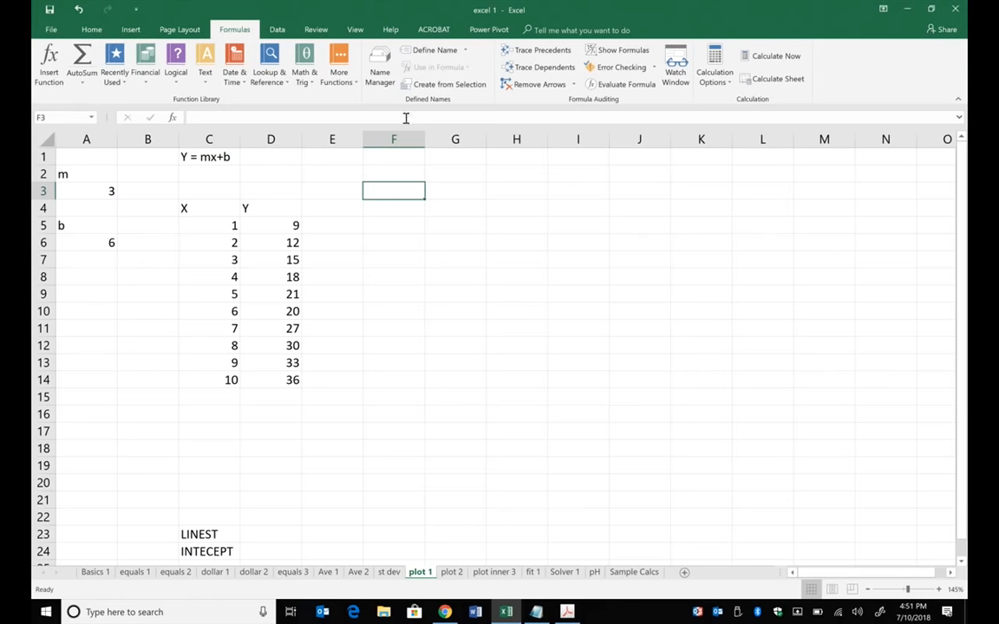
# - Insert a markers-only scatter chart of the Y values in D5:D14 and move it clear of the data
pyautogui.moveTo(273, 222); pyautogui.dragTo(282, 379)
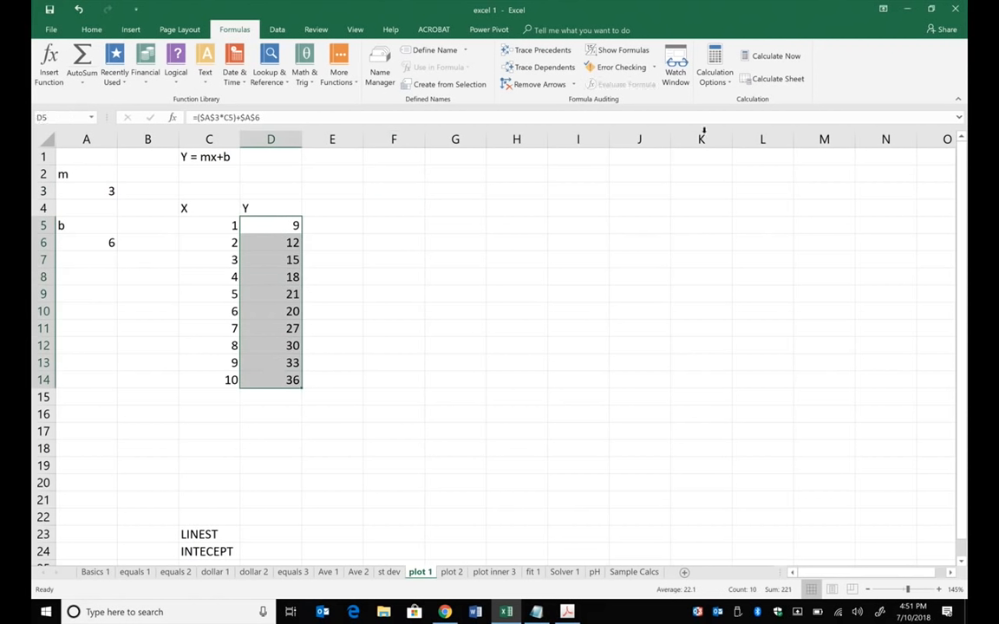
pyautogui.click(132, 31)
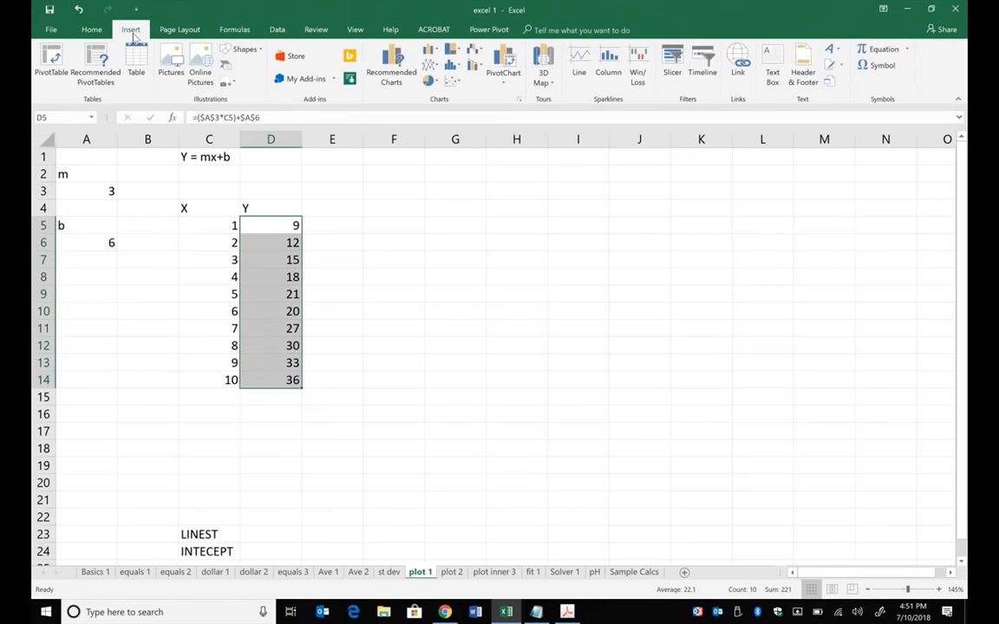
pyautogui.click(455, 81)
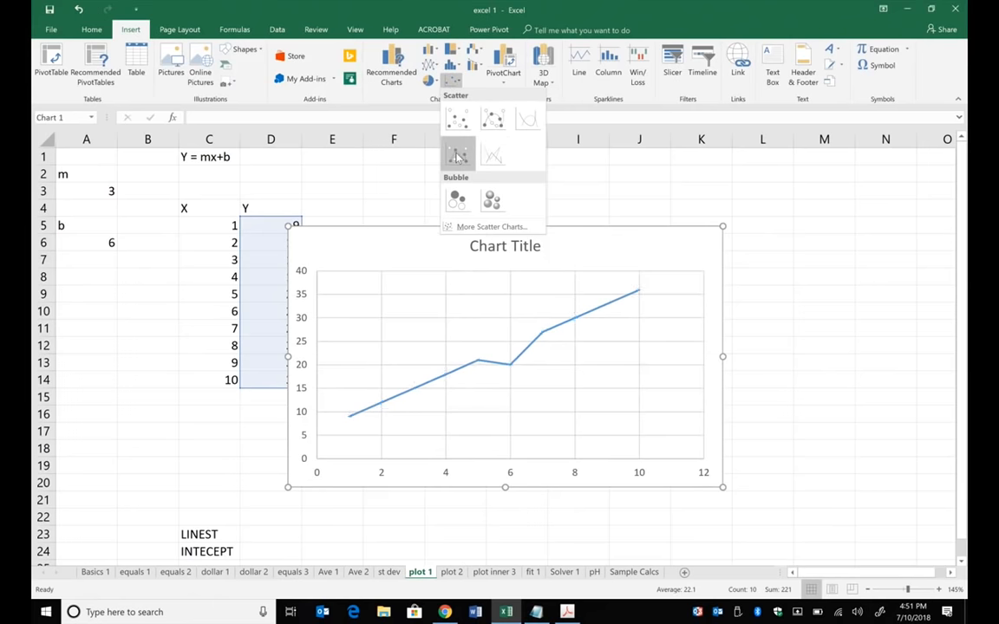
pyautogui.click(457, 50)
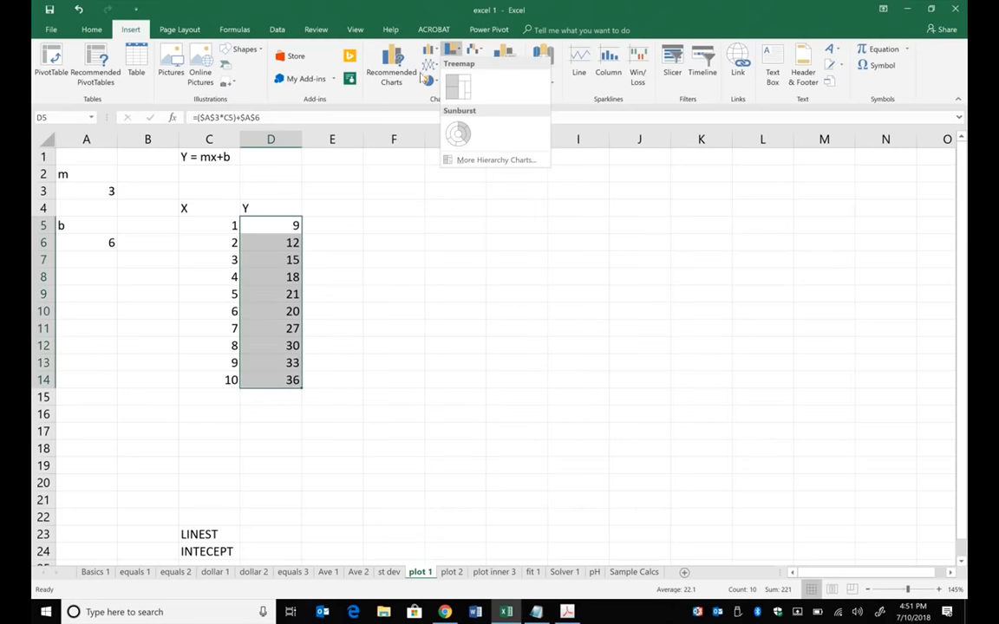
pyautogui.click(444, 10)
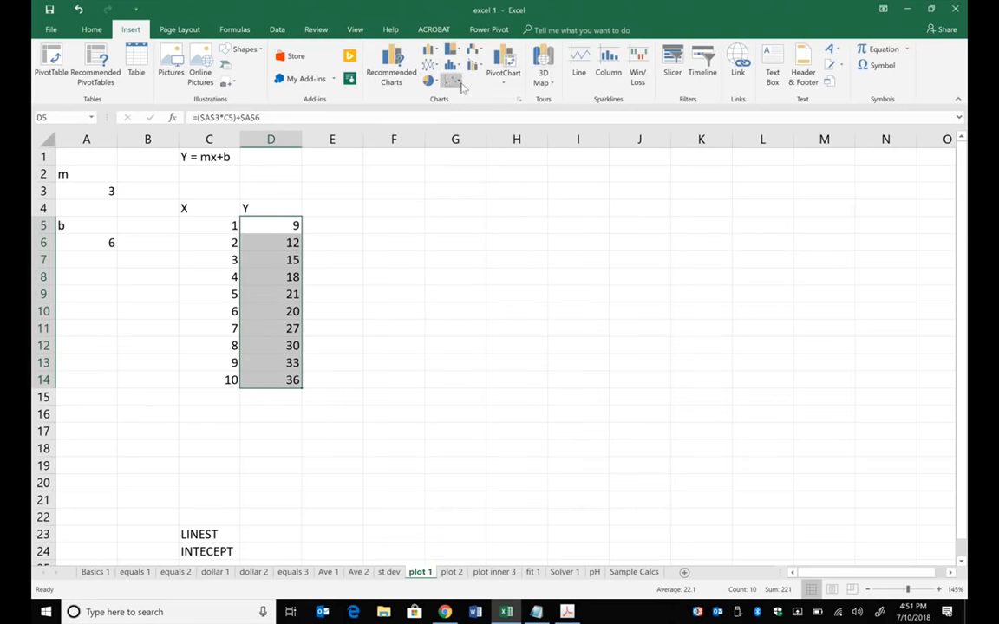
pyautogui.click(461, 85)
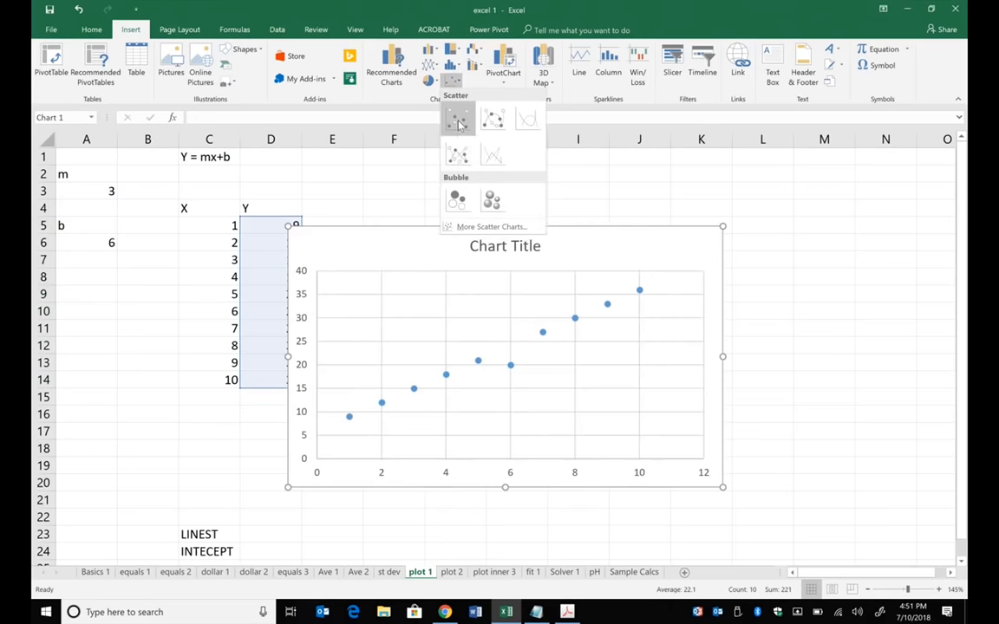
pyautogui.click(458, 123)
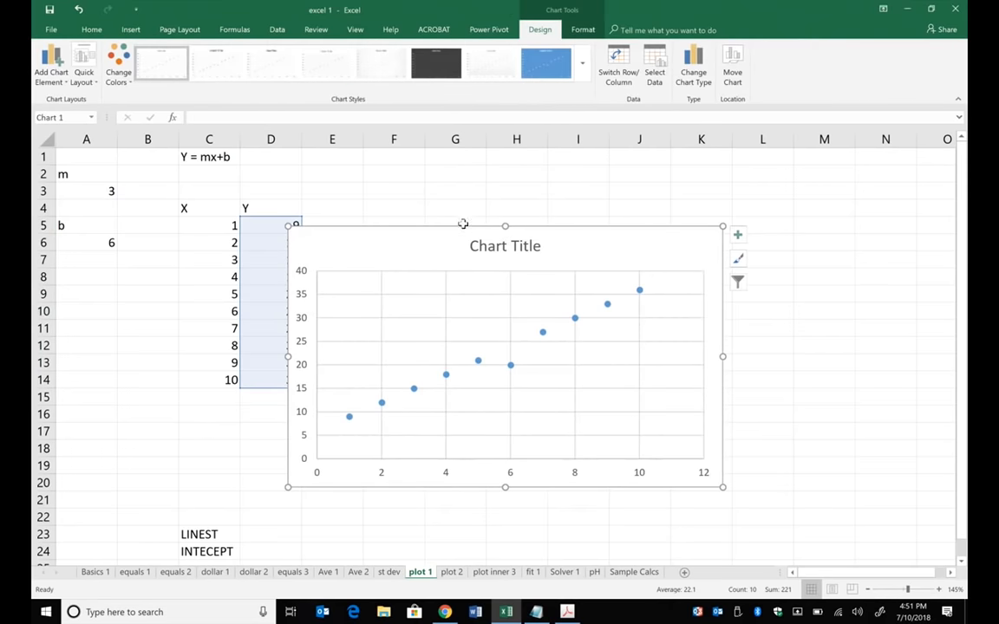
pyautogui.moveTo(463, 224); pyautogui.dragTo(525, 177)
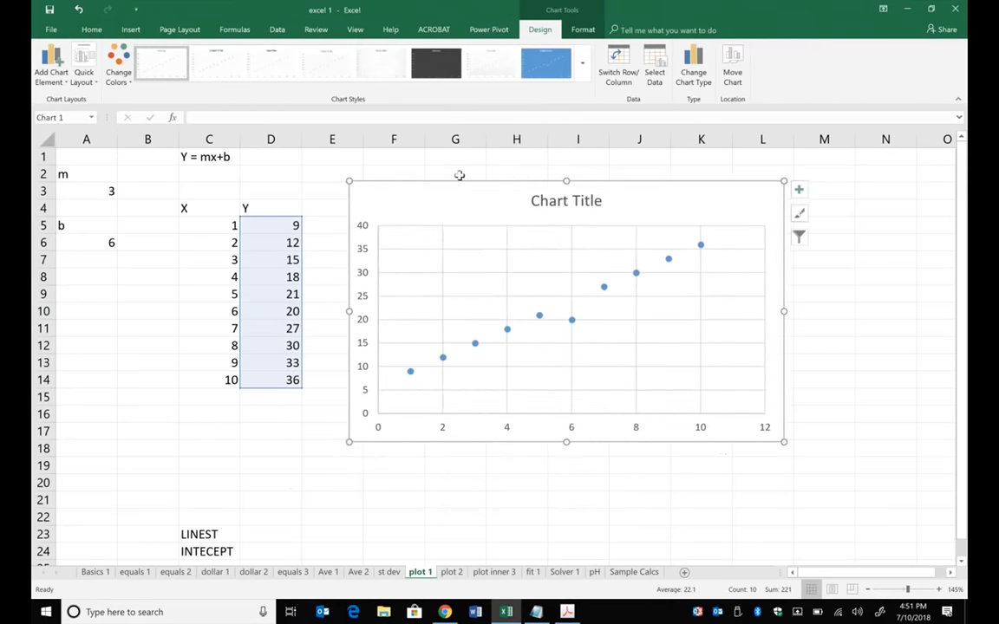
pyautogui.moveTo(454, 202); pyautogui.dragTo(455, 203)
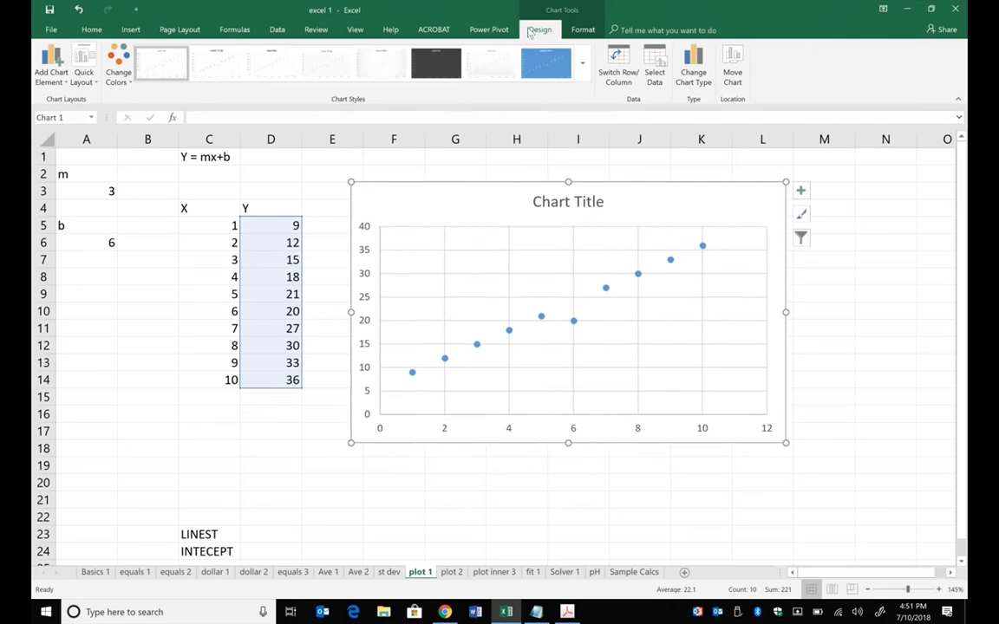
# - Examine the contents of the Y cells from D7 to D11, comparing the entry in D10 with its neighbours
pyautogui.click(277, 264)
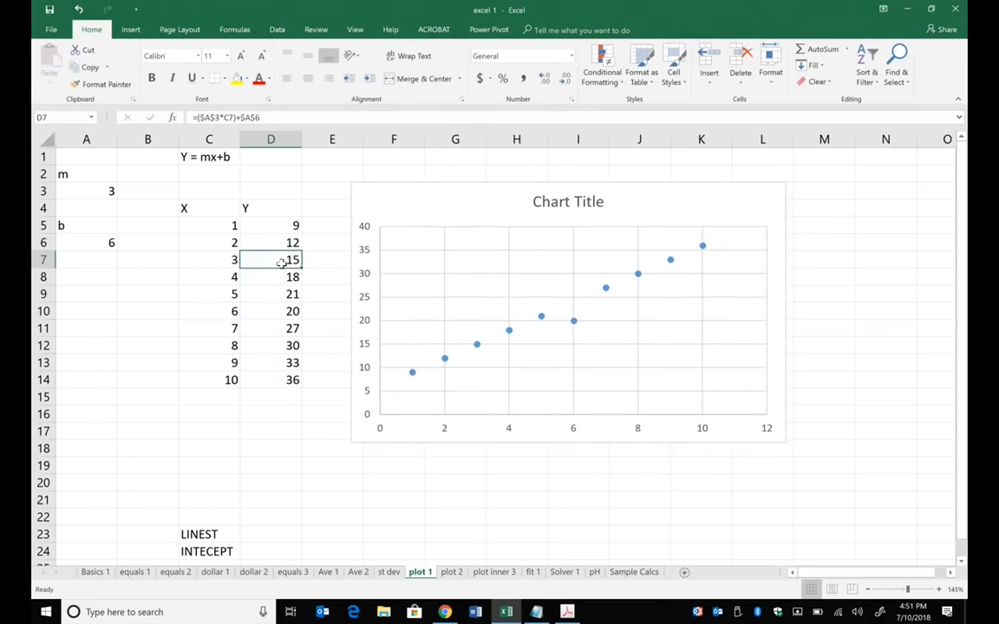
pyautogui.press('Down')
pyautogui.press('Down')
pyautogui.press('Down')
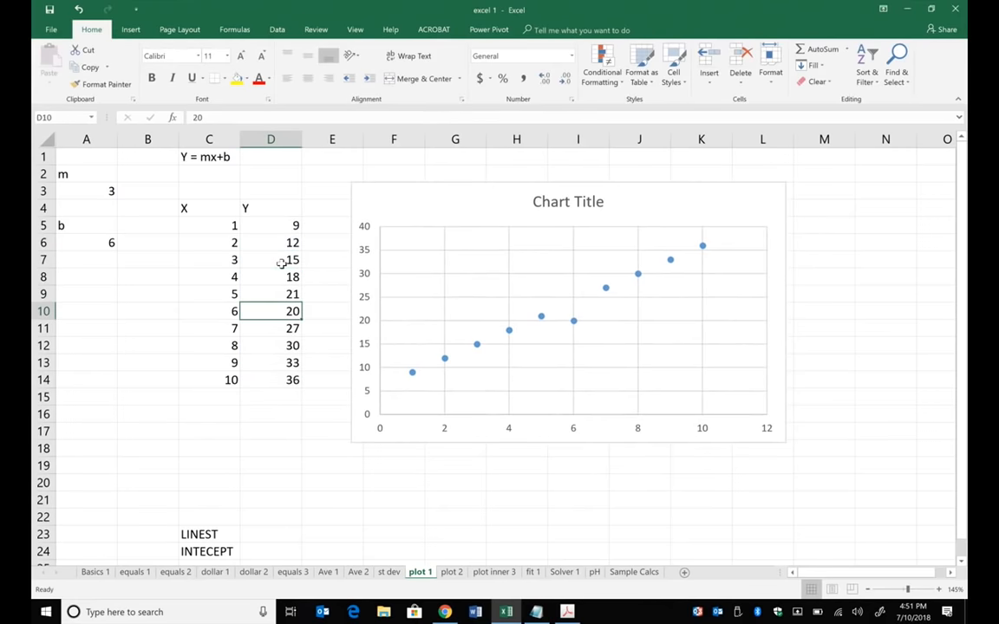
pyautogui.press('Down')
pyautogui.press('Up')
pyautogui.press('Down')
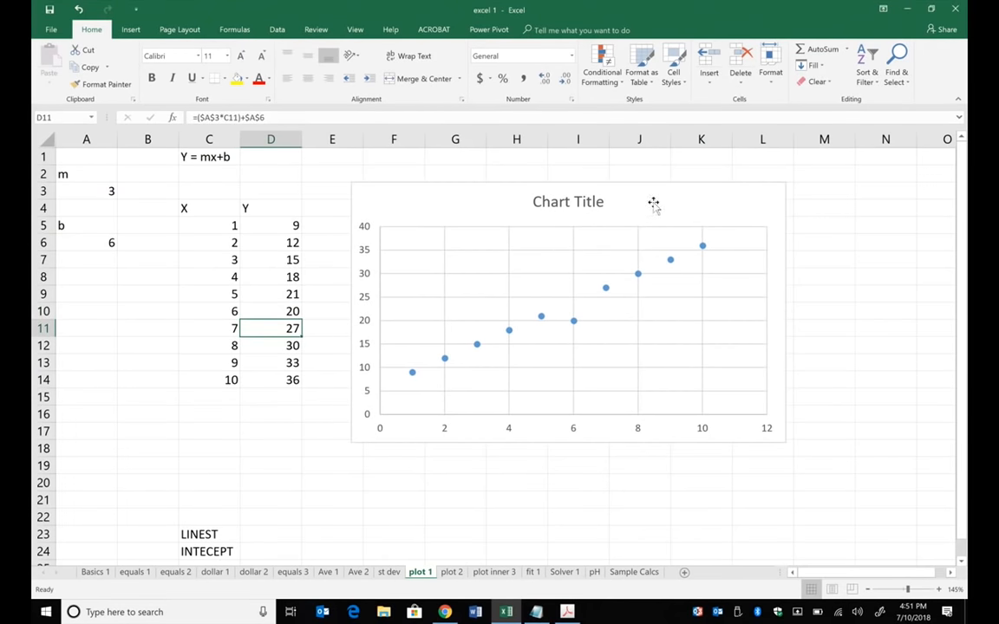
pyautogui.click(903, 278)
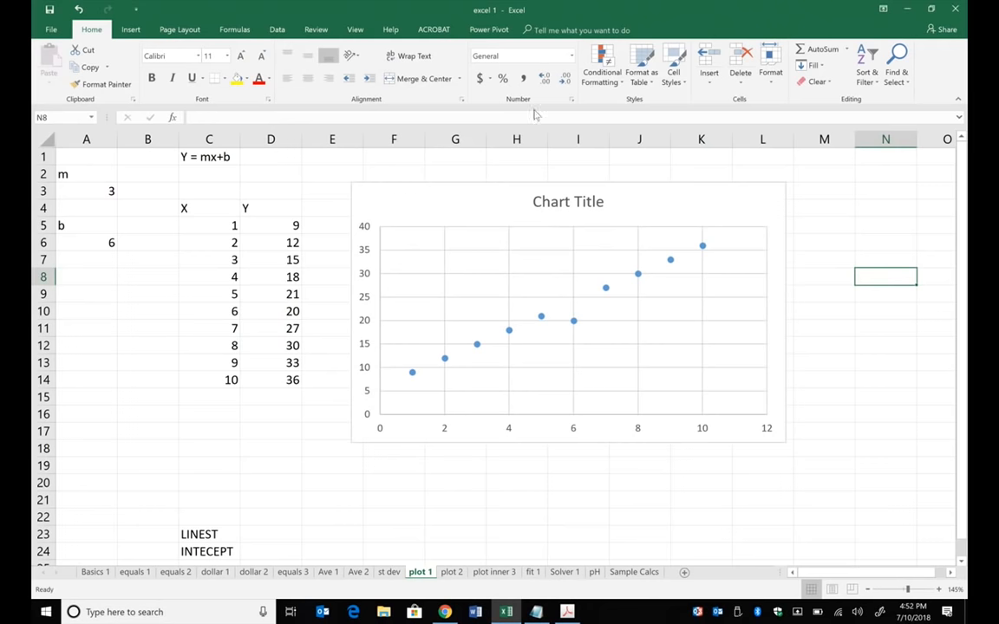
# - Edit the scatter chart's data series to use C5:C14 as its X values
pyautogui.click(679, 216)
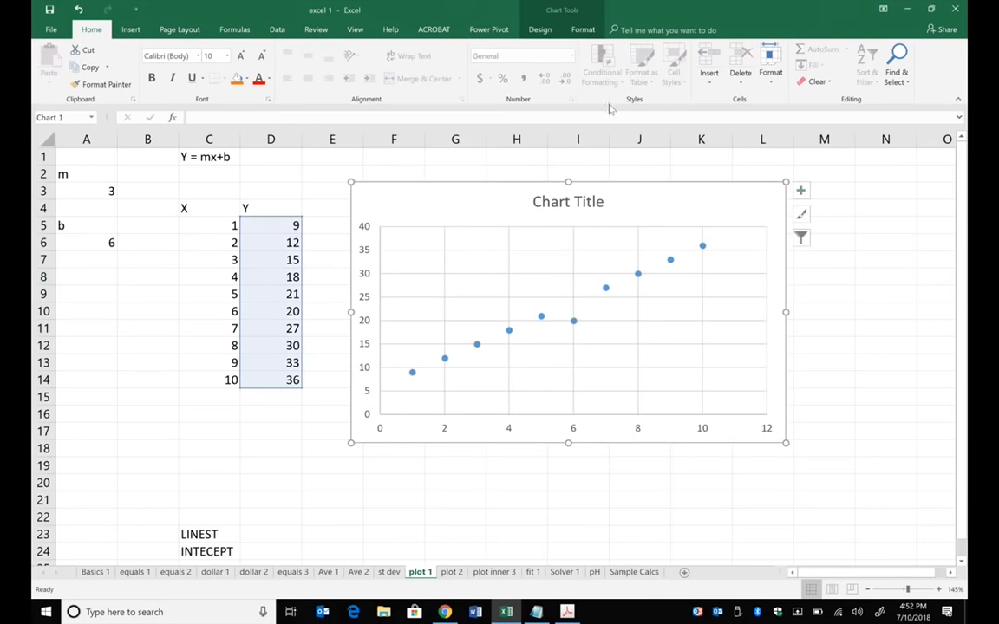
pyautogui.click(545, 30)
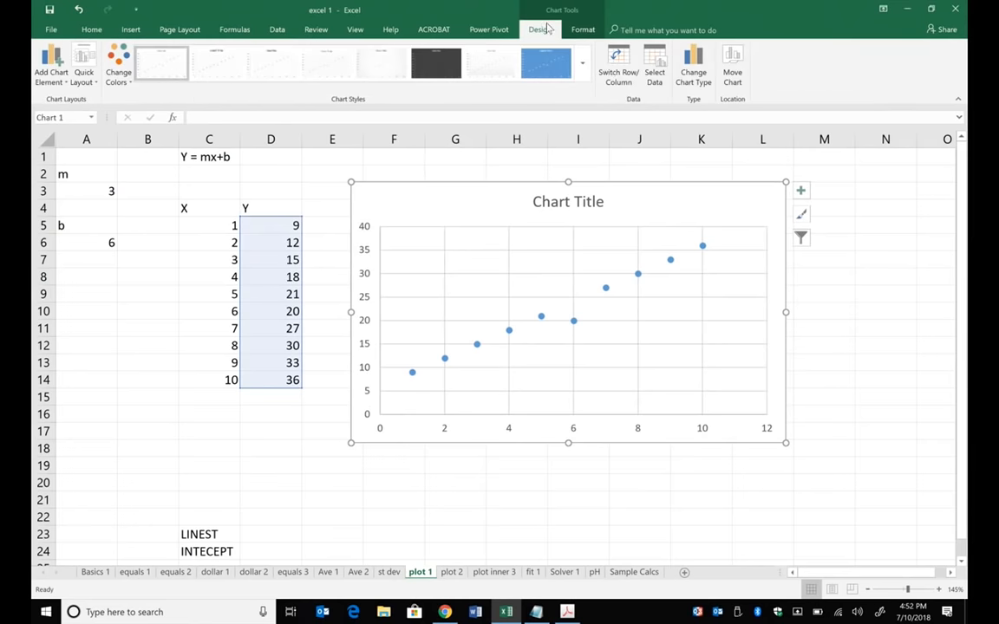
pyautogui.click(655, 77)
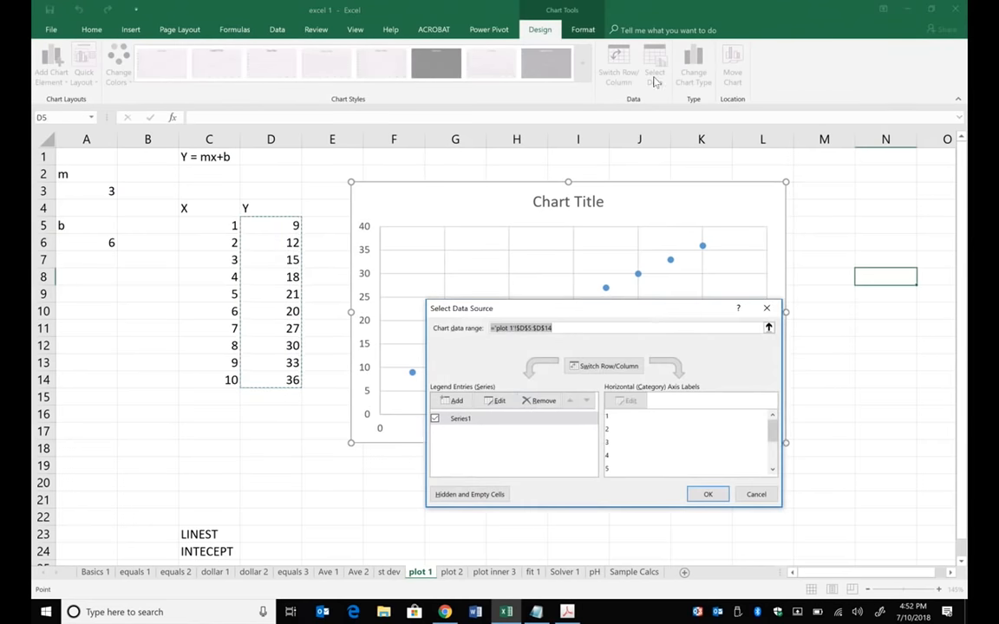
pyautogui.click(463, 421)
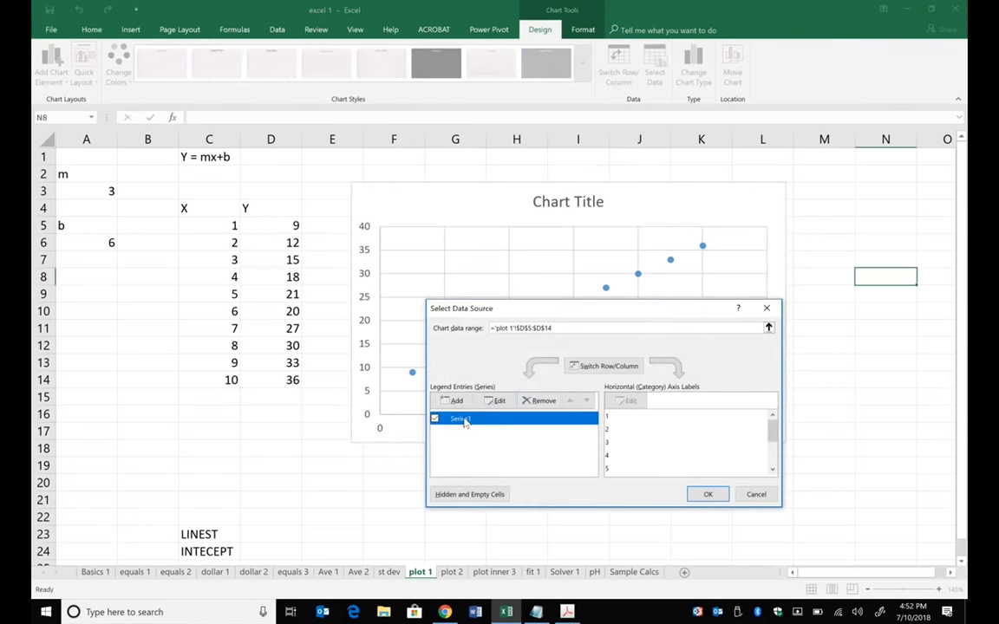
pyautogui.click(493, 401)
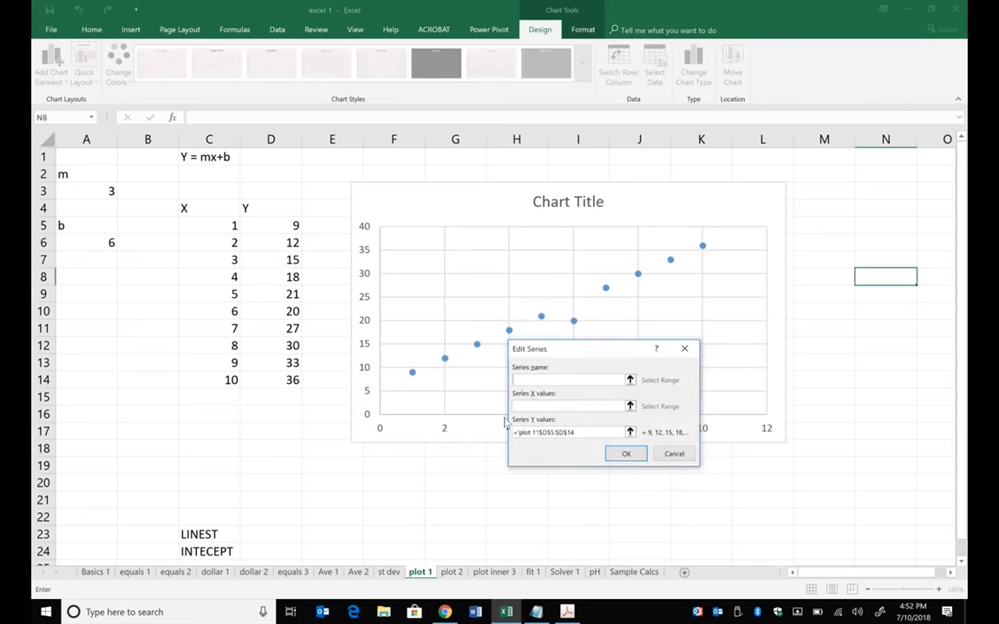
pyautogui.click(557, 431)
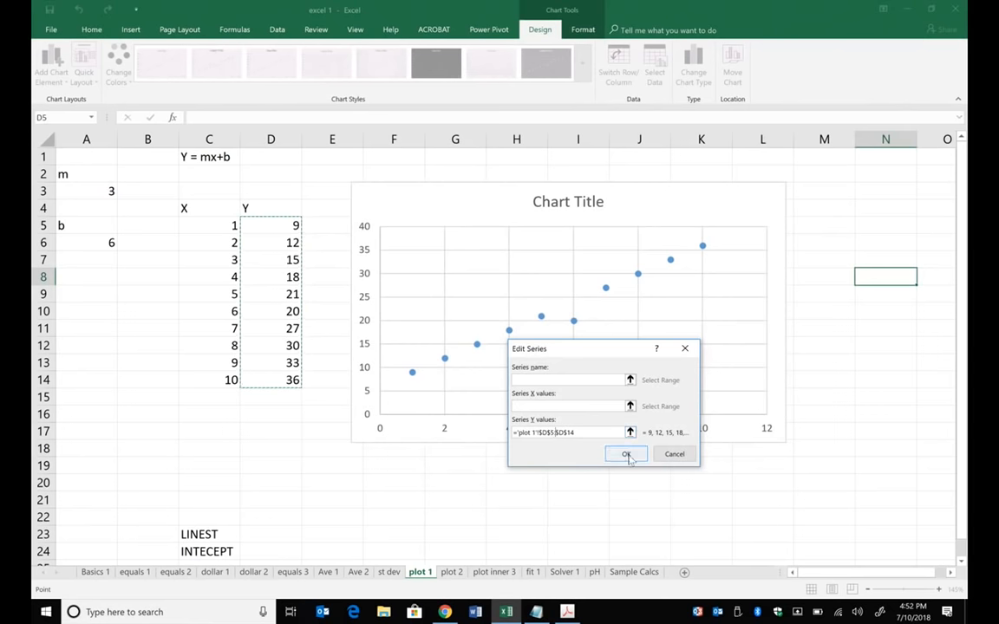
pyautogui.click(533, 407)
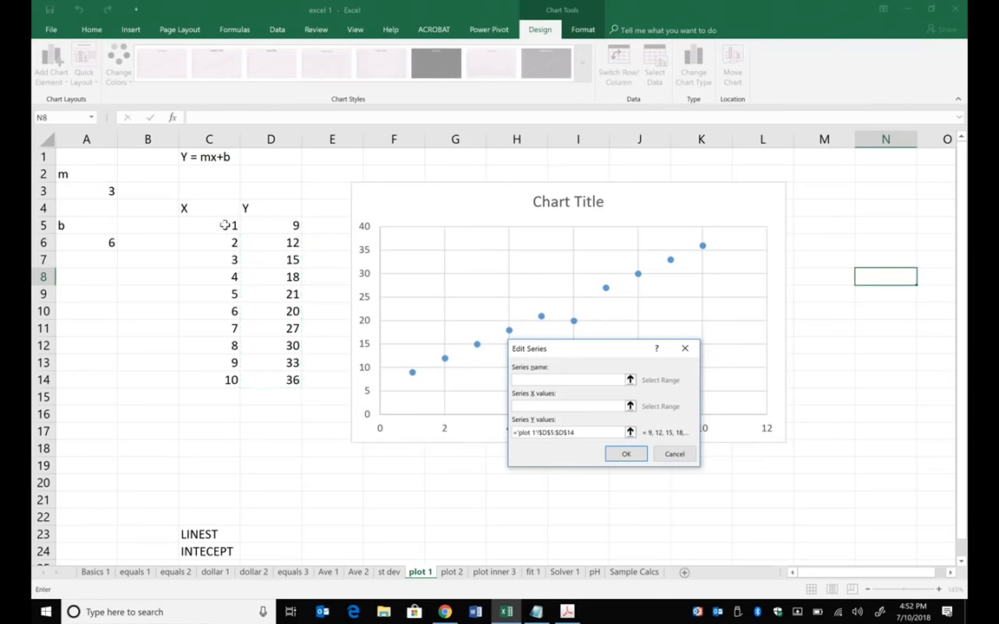
pyautogui.moveTo(225, 225); pyautogui.dragTo(230, 377)
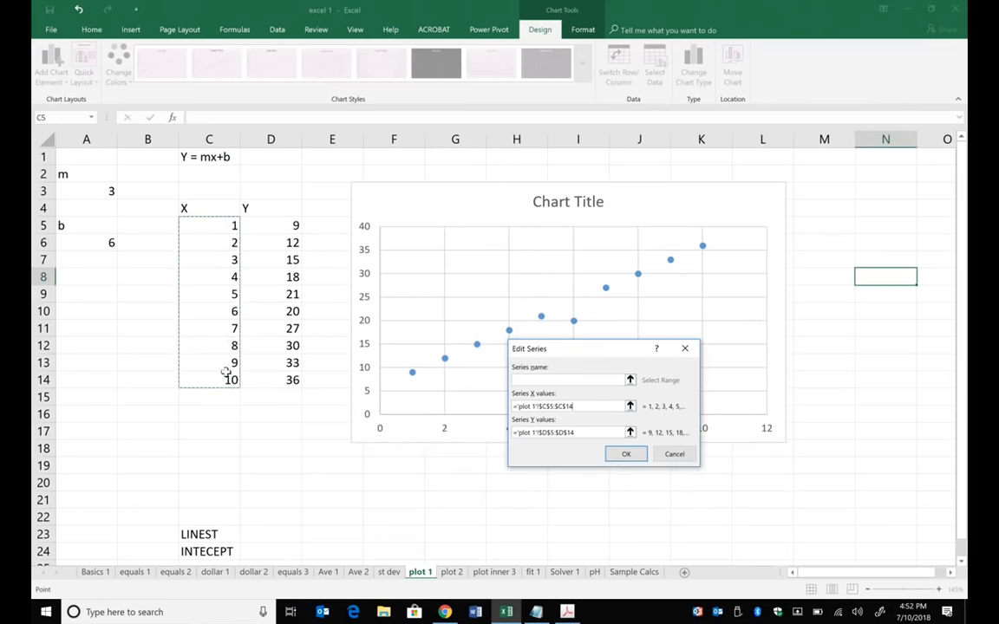
# - Name the data series awesome line and accept the chart's data source changes
pyautogui.click(555, 379)
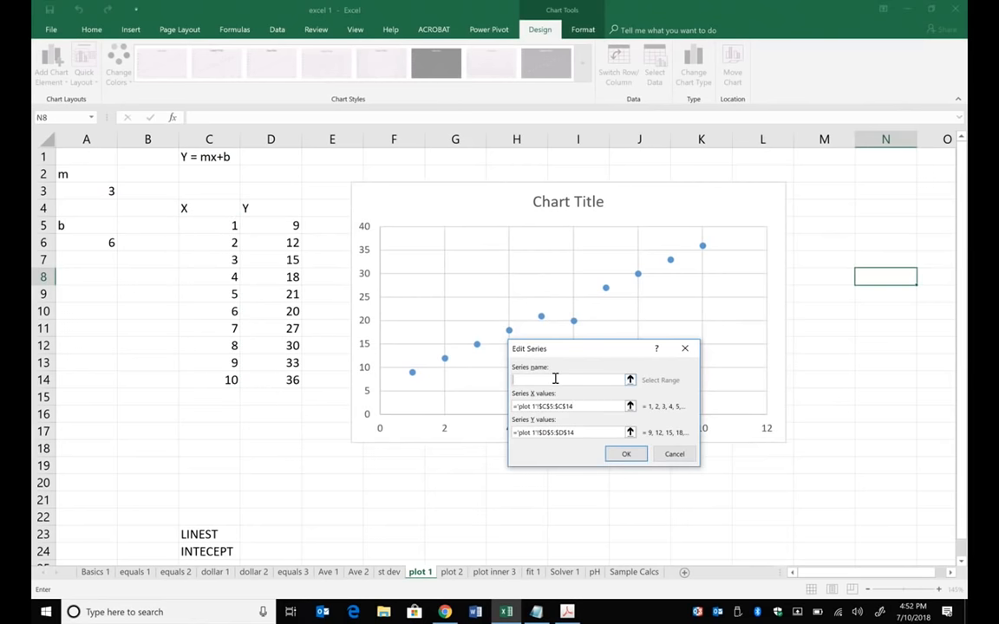
pyautogui.write('awesome line')
pyautogui.click(635, 456)
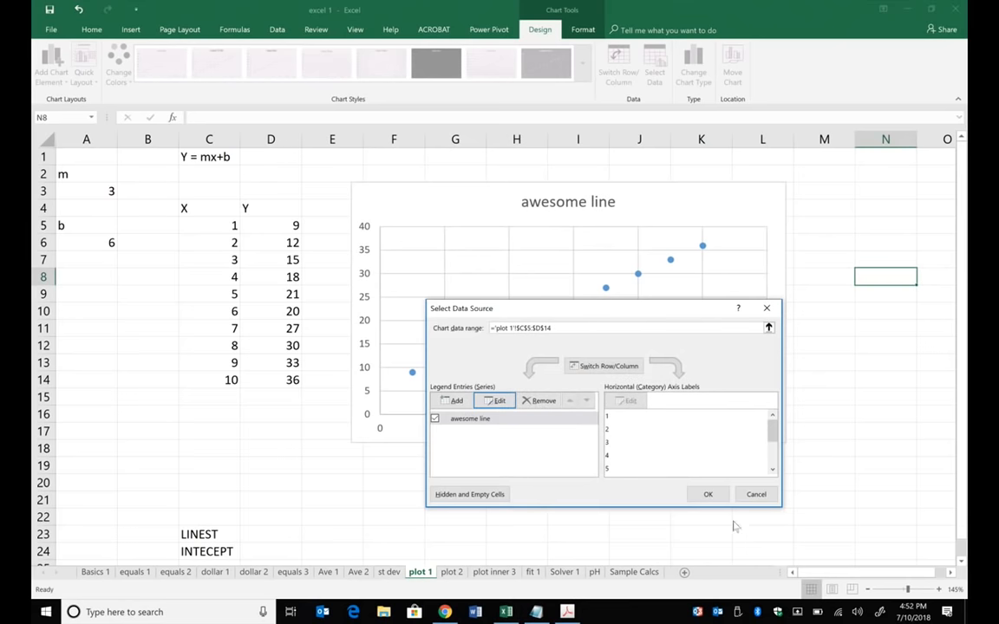
pyautogui.click(709, 495)
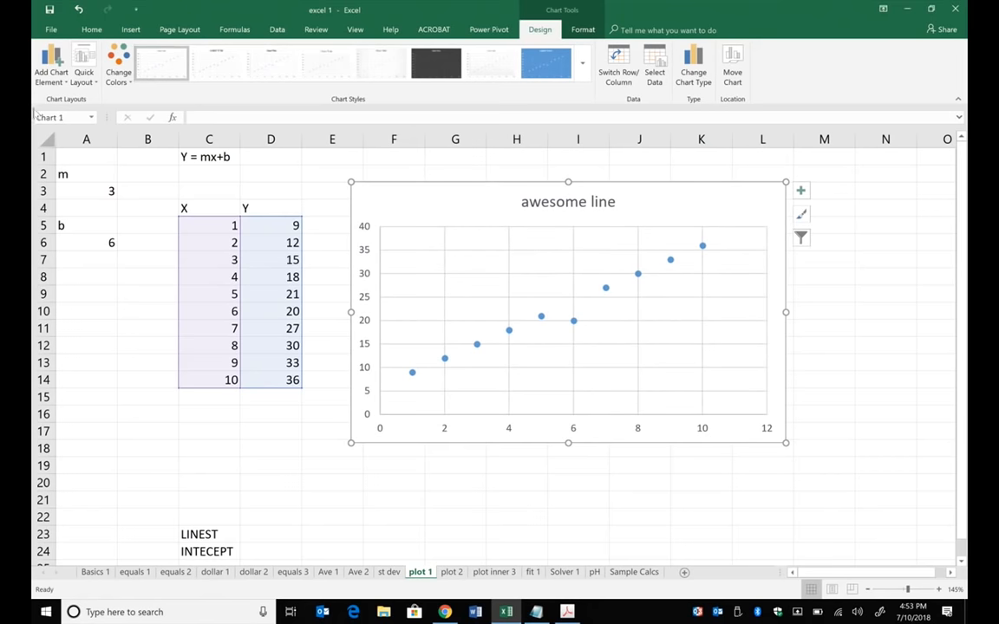
# - Apply the first quick layout, with axis titles and a legend, and title the horizontal axis kids
pyautogui.click(84, 78)
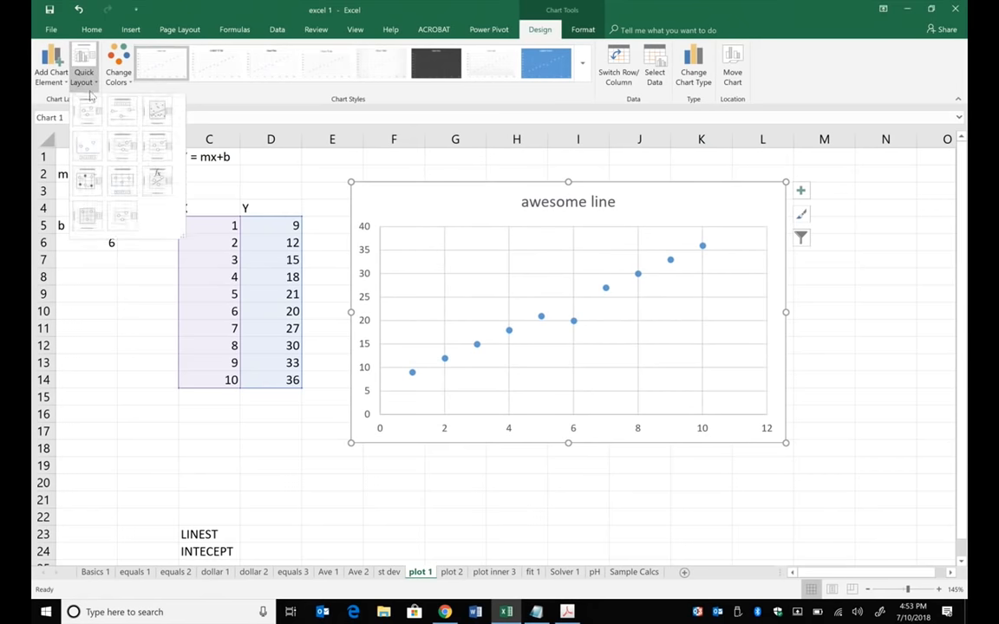
pyautogui.click(95, 113)
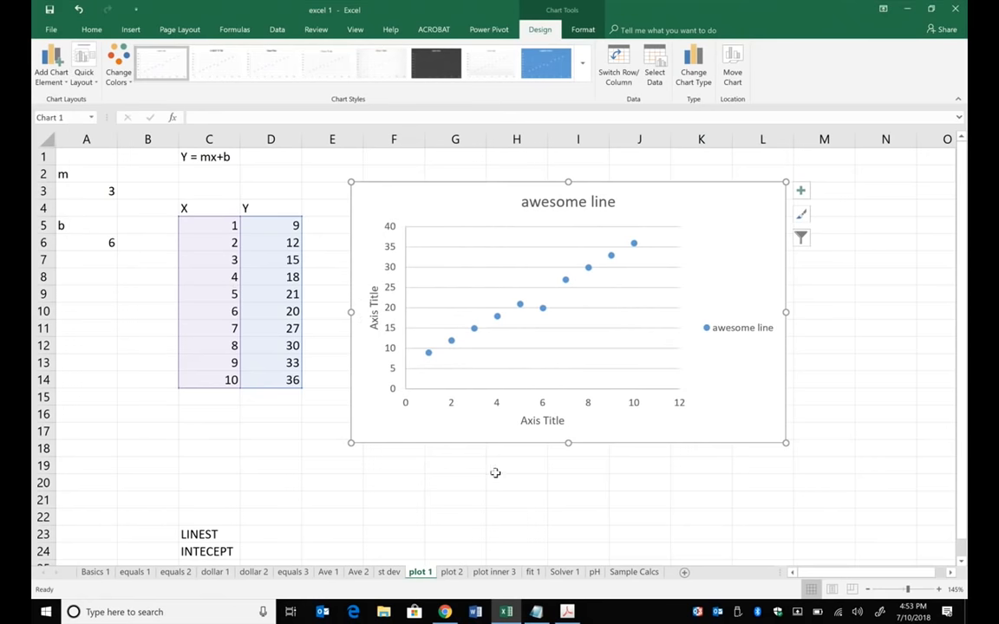
pyautogui.click(553, 422)
pyautogui.click(520, 420)
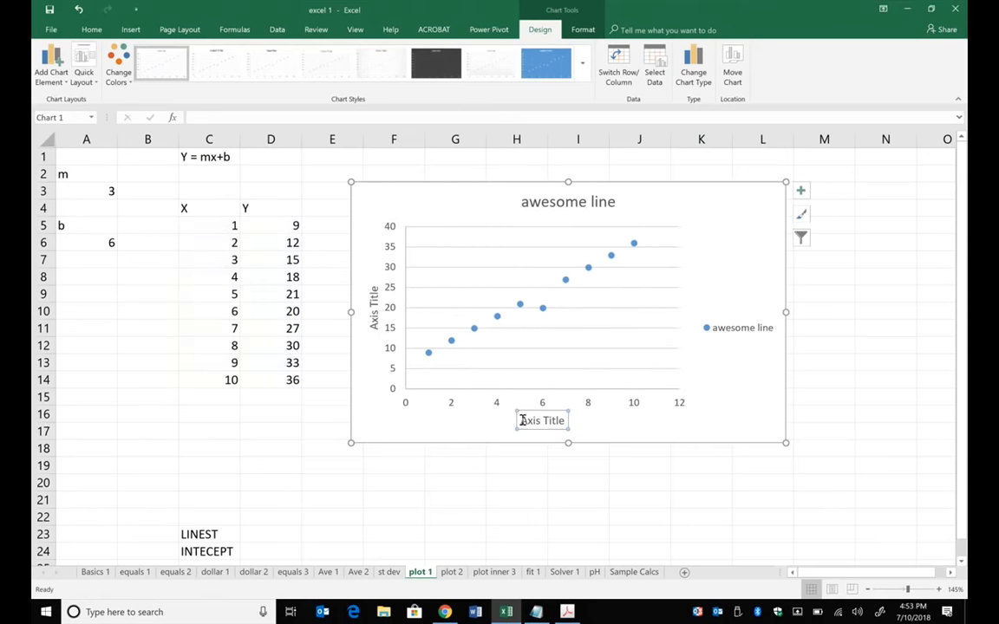
pyautogui.moveTo(520, 421); pyautogui.dragTo(580, 428)
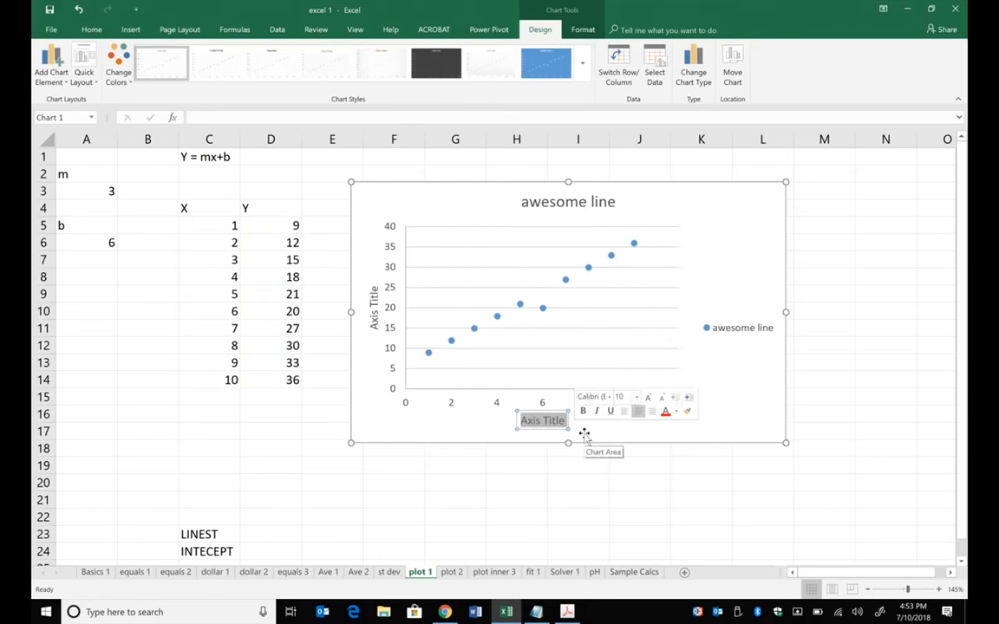
pyautogui.write('kids')
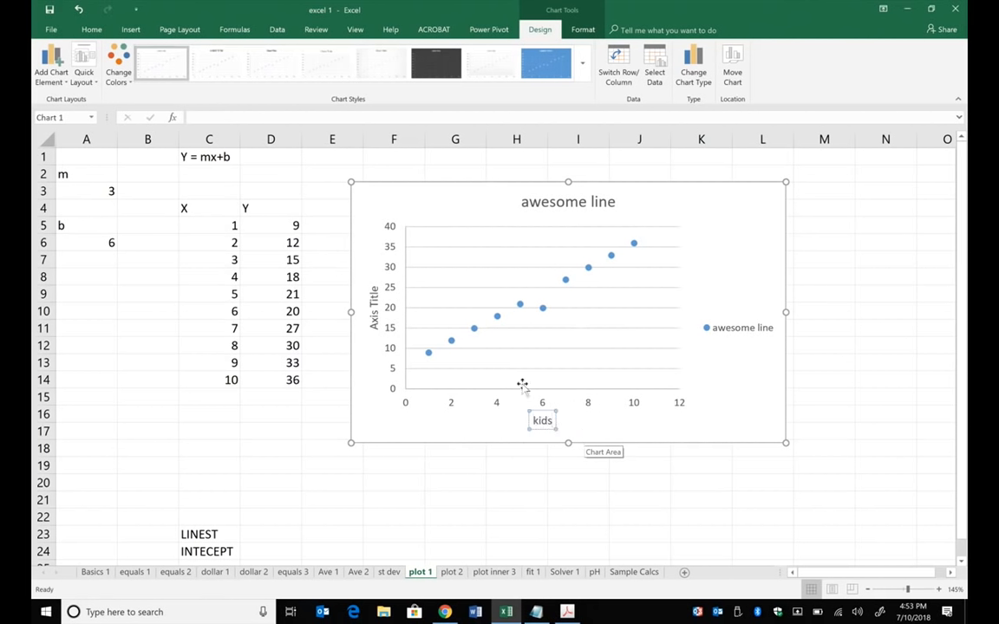
# - Title the chart's vertical axis cats
pyautogui.click(375, 311)
pyautogui.click(375, 287)
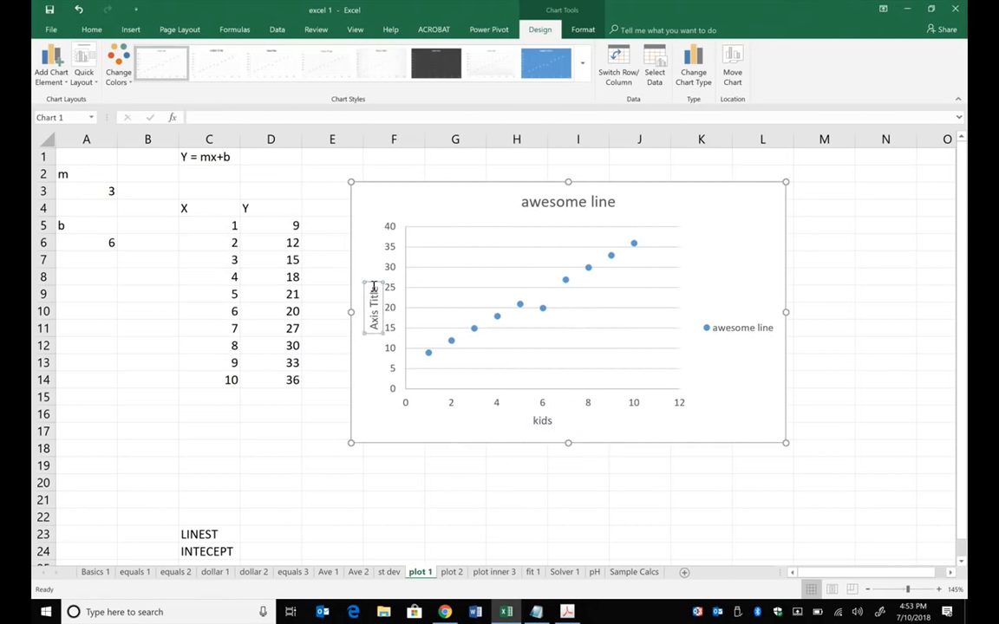
pyautogui.moveTo(375, 286); pyautogui.dragTo(370, 331)
pyautogui.write('cats')
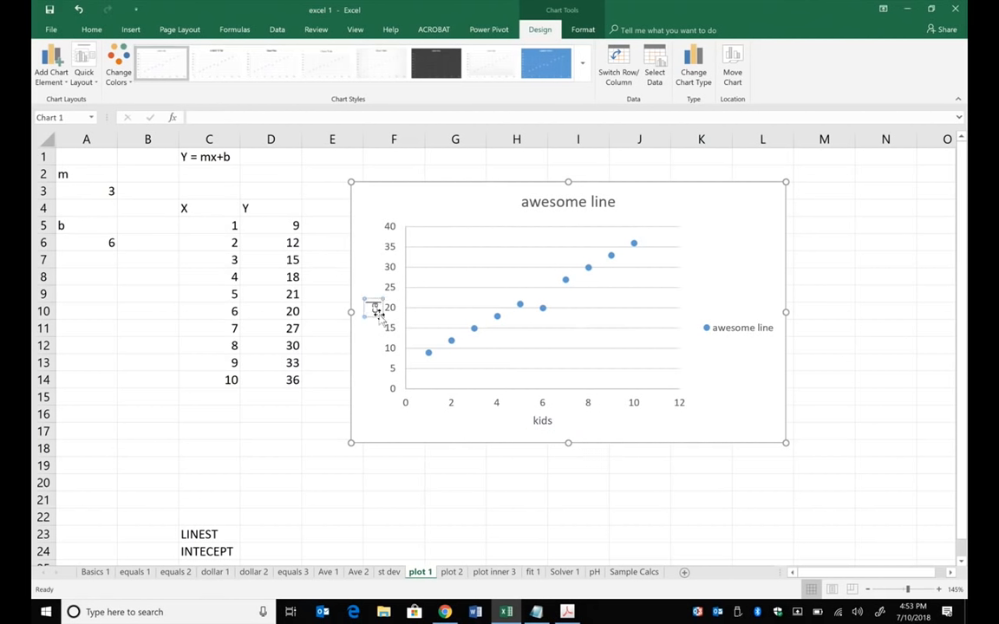
# - Delete the awesome line legend from the chart
pyautogui.click(557, 204)
pyautogui.click(720, 332)
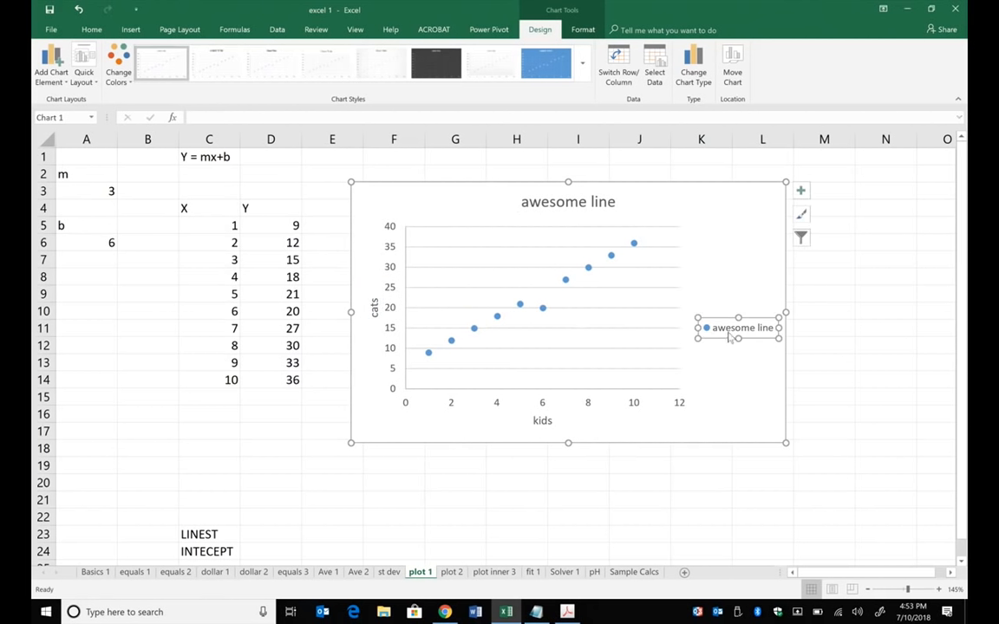
pyautogui.press('Delete')
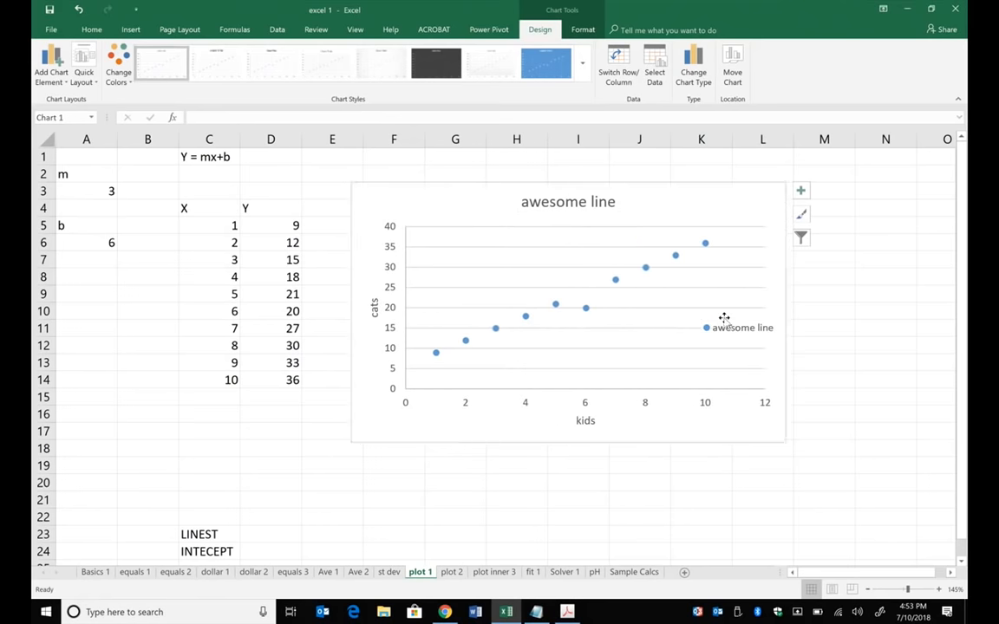
# - Delete the chart's horizontal gridlines and retitle the horizontal axis Volume NaOH (mL)
pyautogui.click(712, 307)
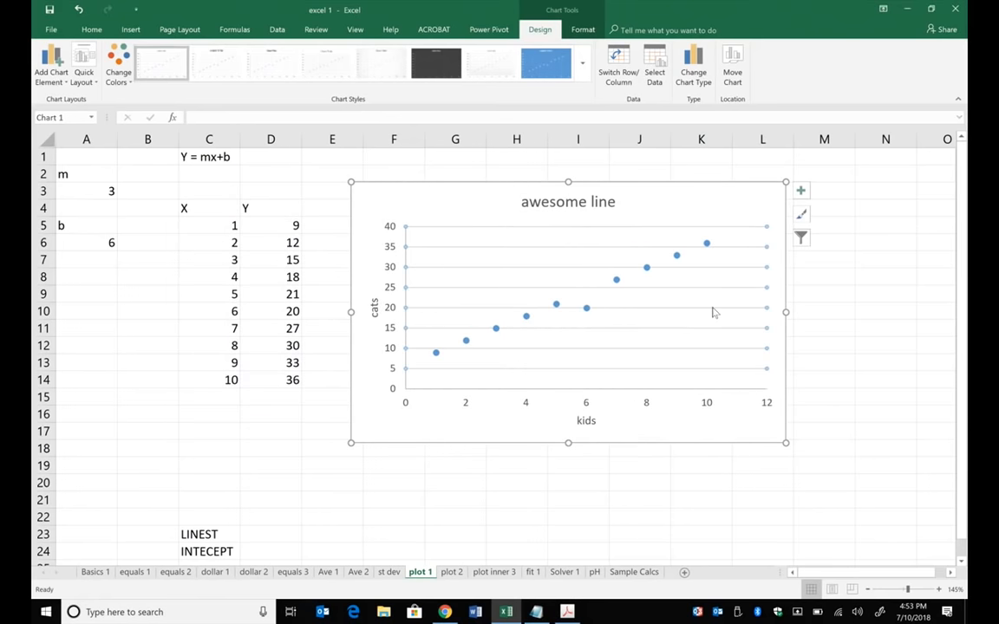
pyautogui.press('Delete')
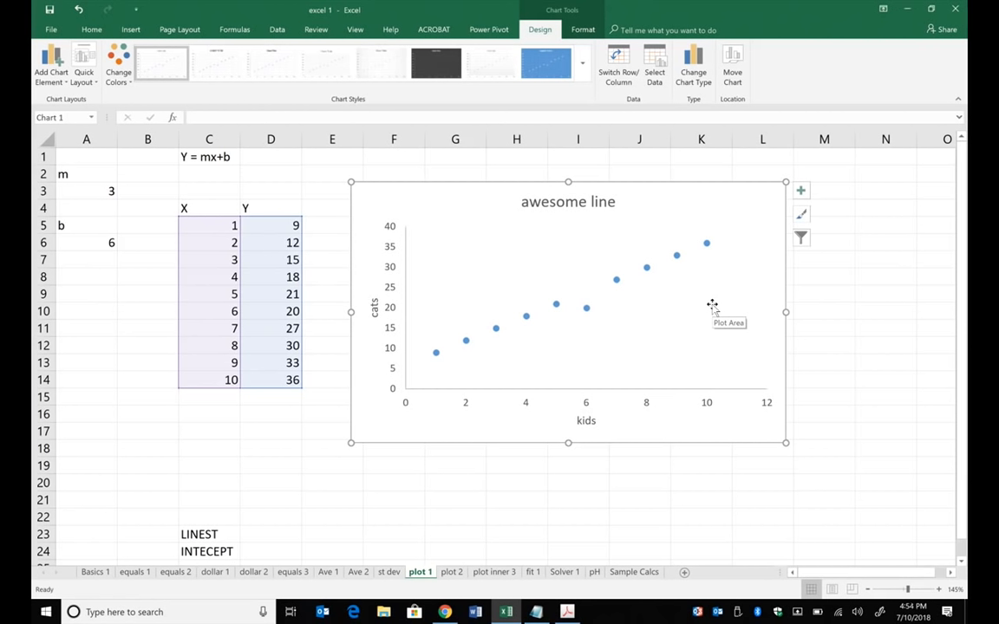
pyautogui.click(586, 420)
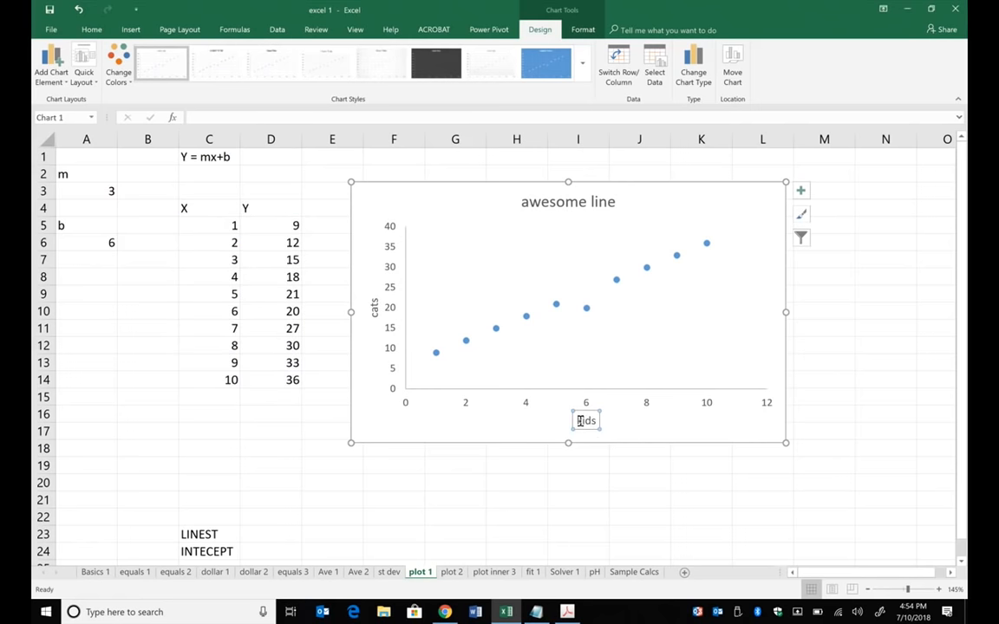
pyautogui.doubleClick(586, 420)
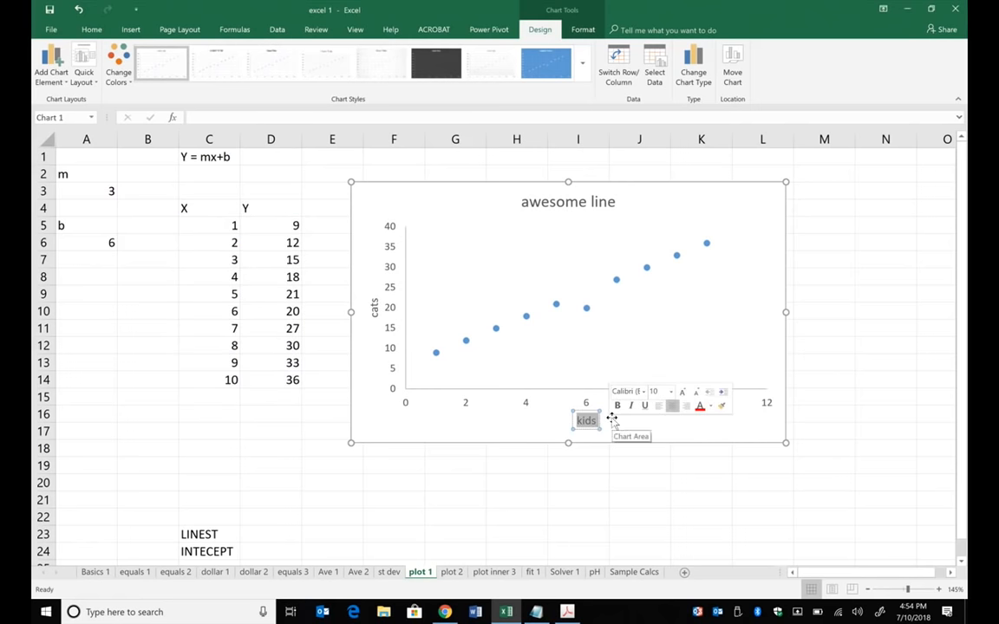
pyautogui.write('Volume')
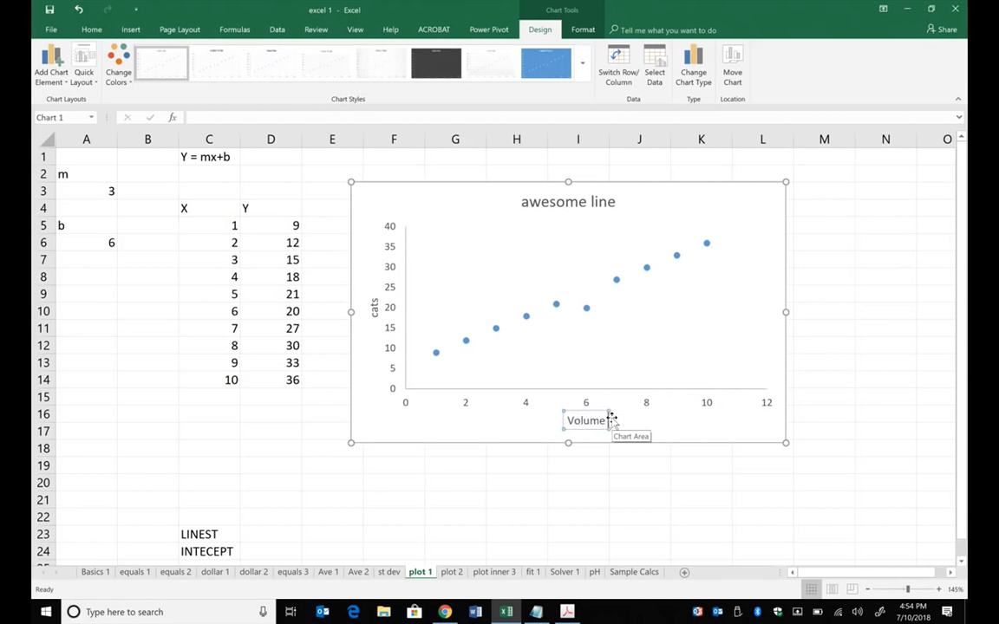
pyautogui.write(' Na')
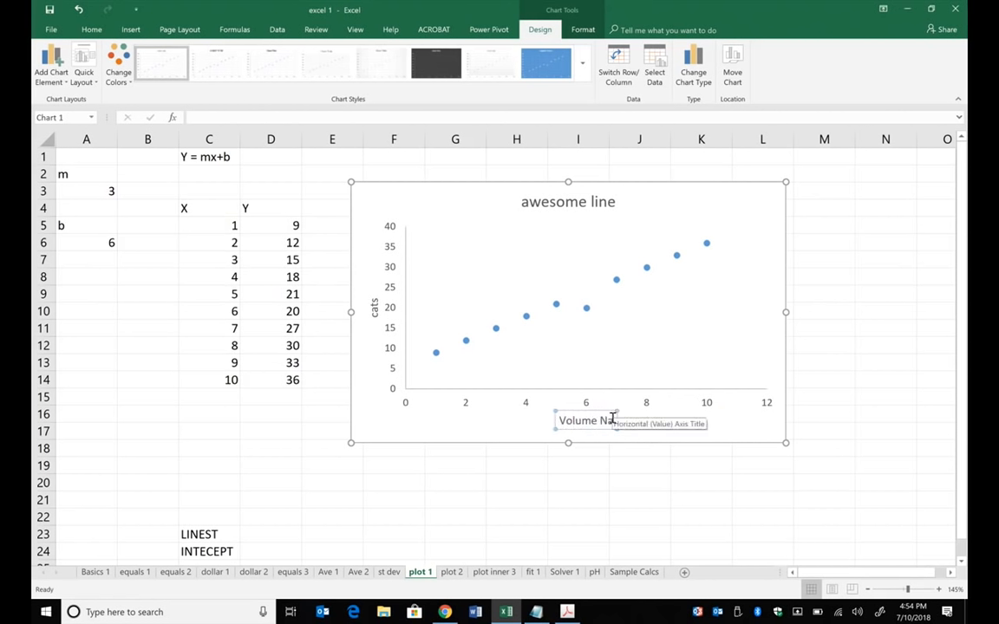
pyautogui.write('OH')
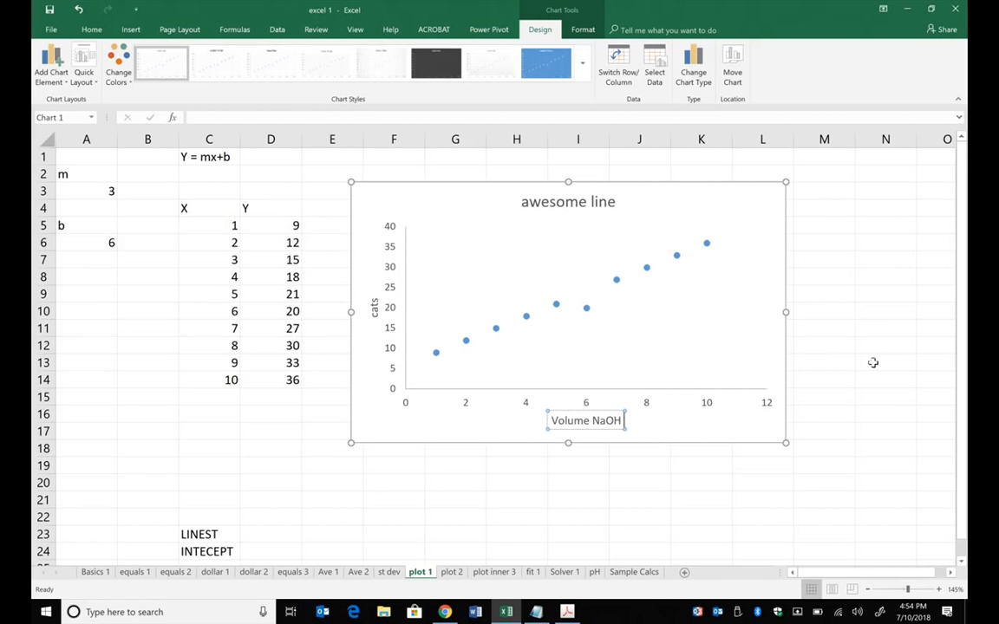
pyautogui.write(' (')
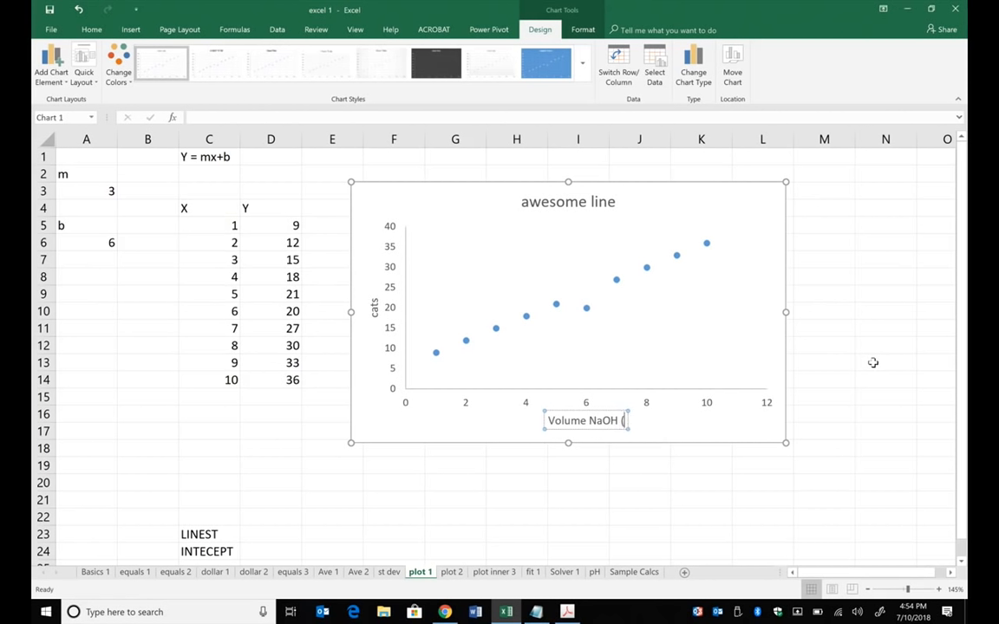
pyautogui.write('m')
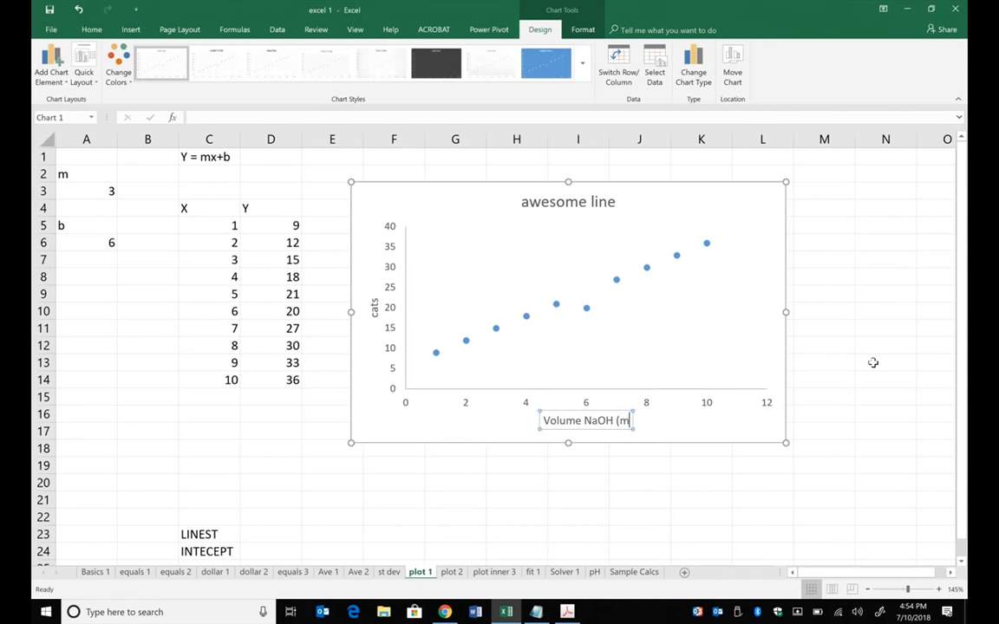
pyautogui.write('L)')
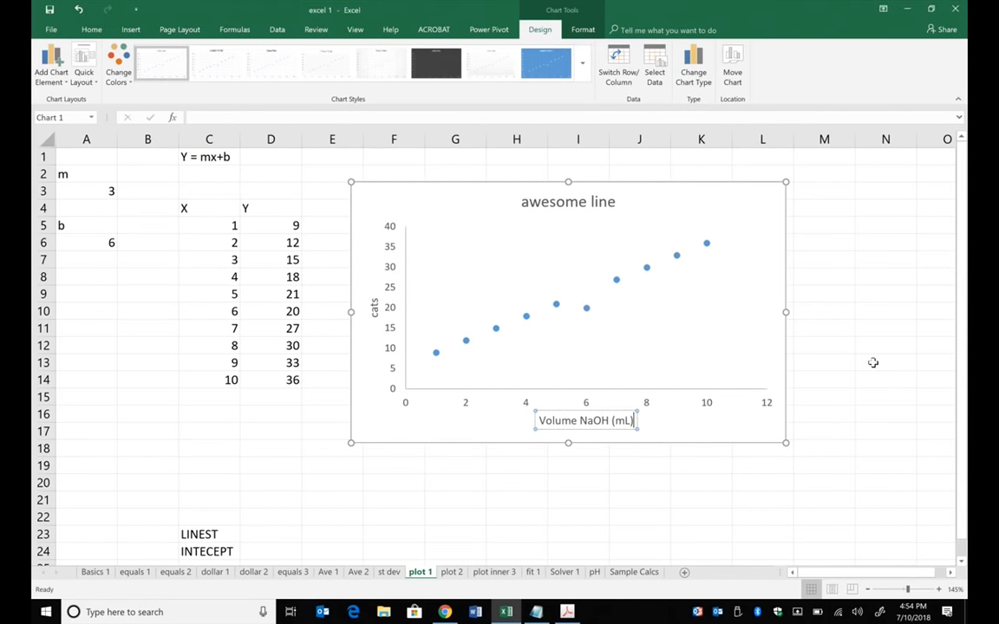
# - Retitle the chart's vertical axis pH and deselect the chart
pyautogui.click(374, 308)
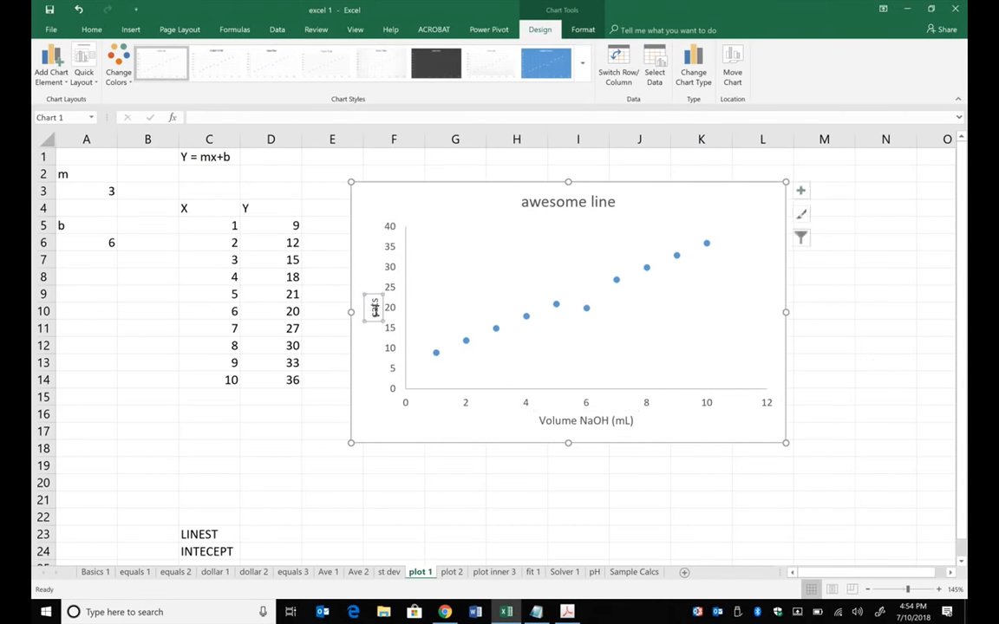
pyautogui.doubleClick(374, 308)
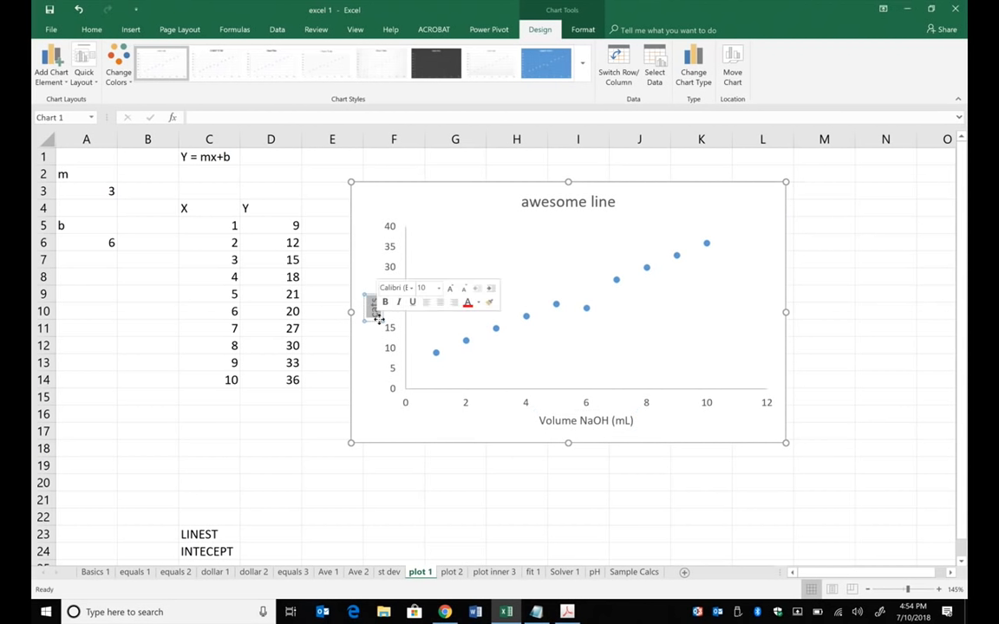
pyautogui.write('pH')
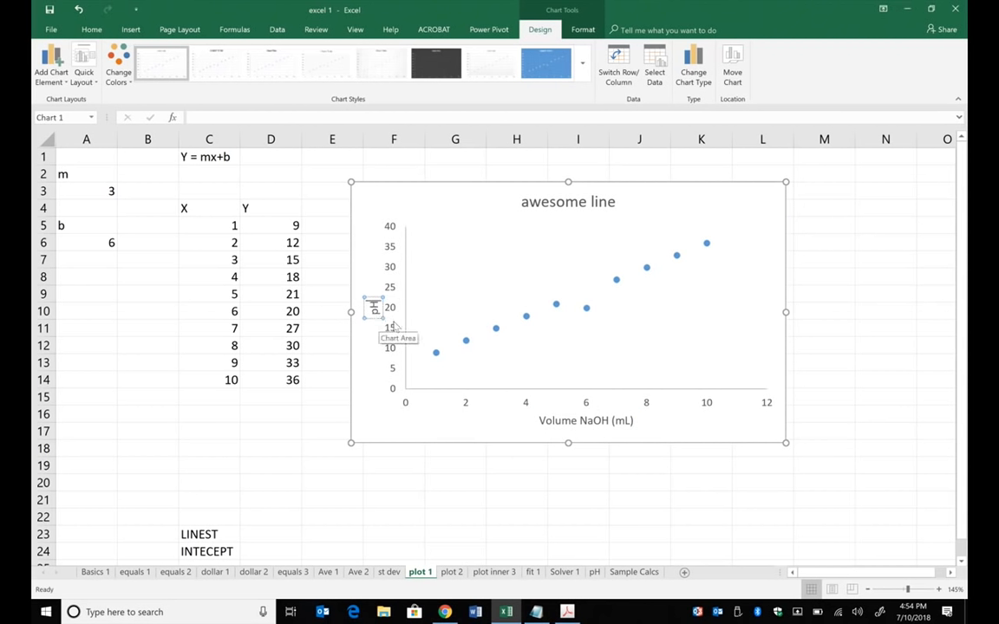
pyautogui.click(374, 419)
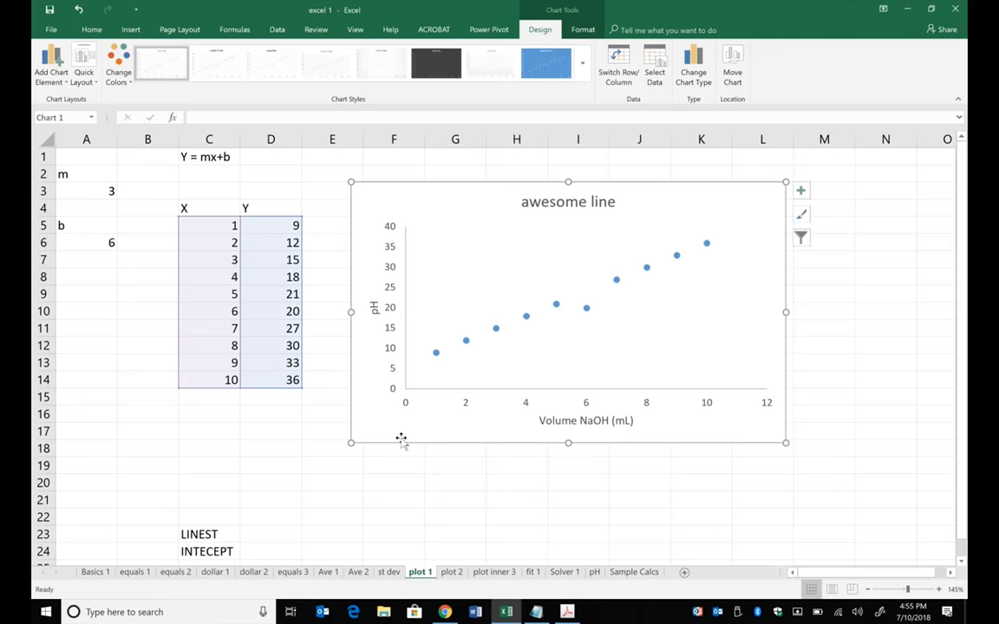
pyautogui.click(868, 429)
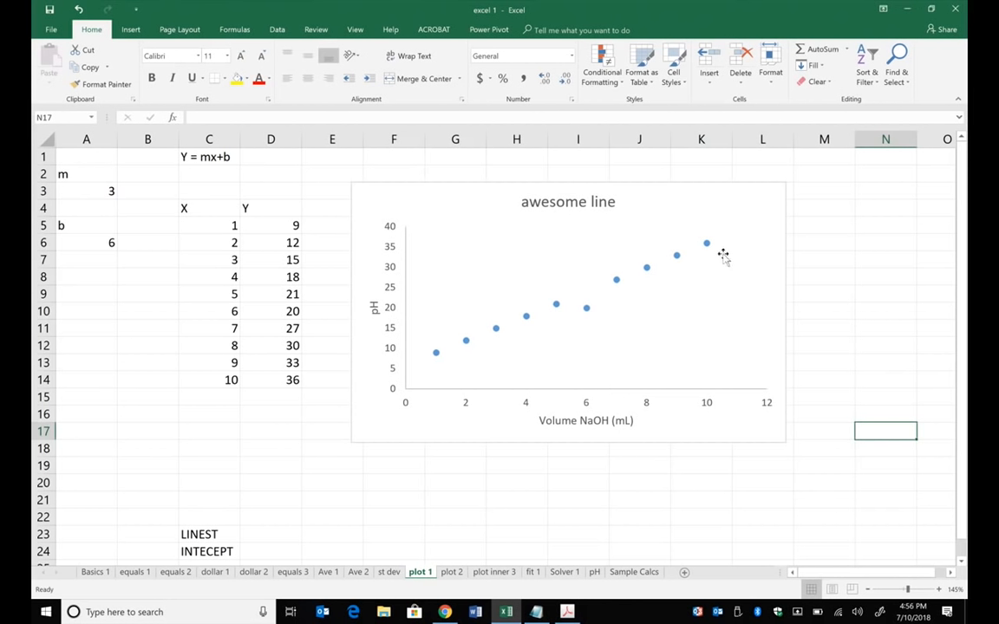
# - Add a linear trendline to the awesome line data series
pyautogui.click(647, 269)
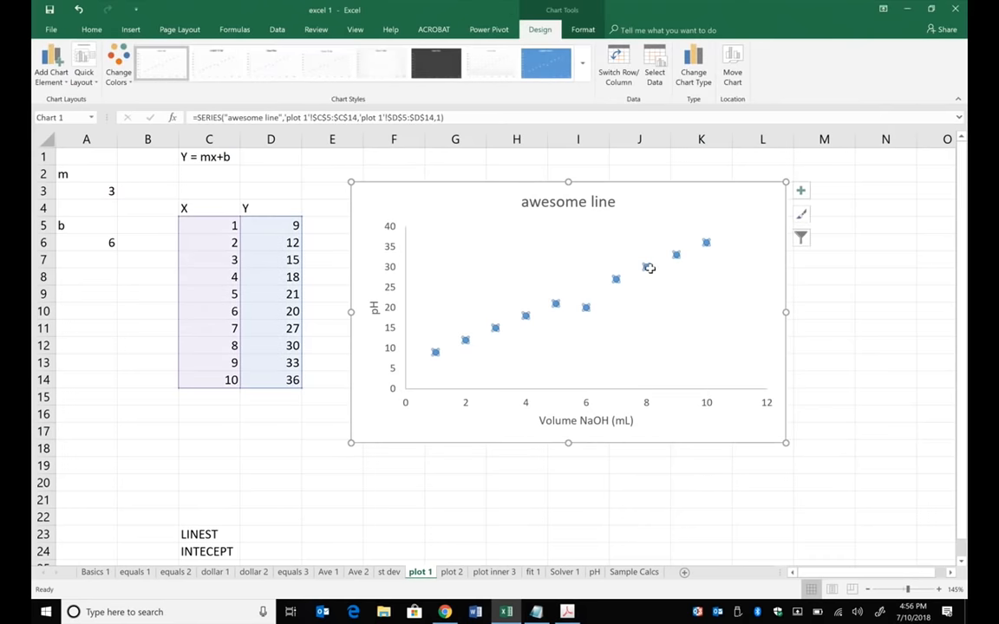
pyautogui.rightClick(649, 270)
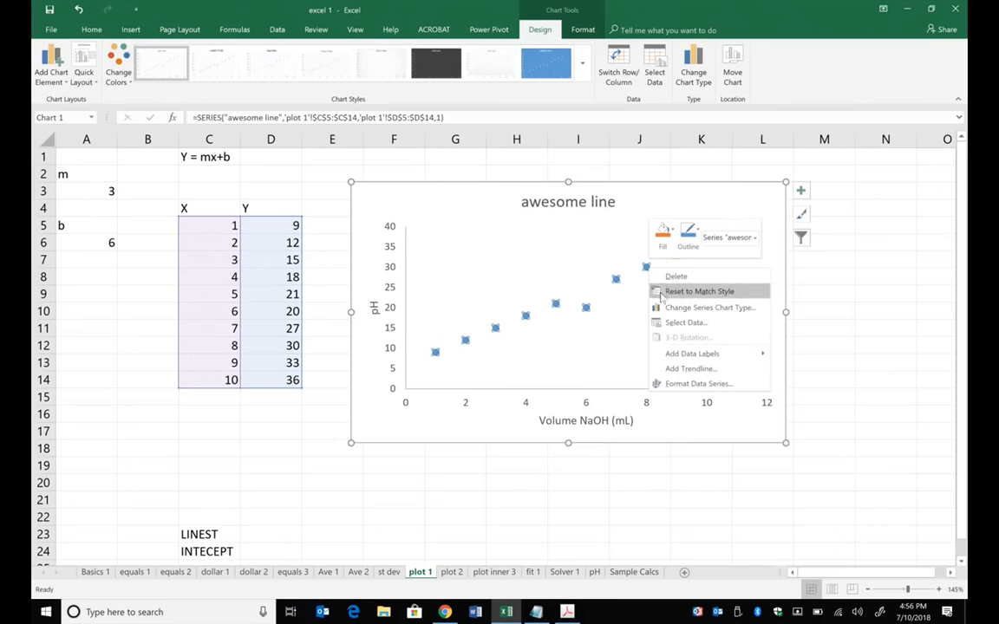
pyautogui.click(691, 367)
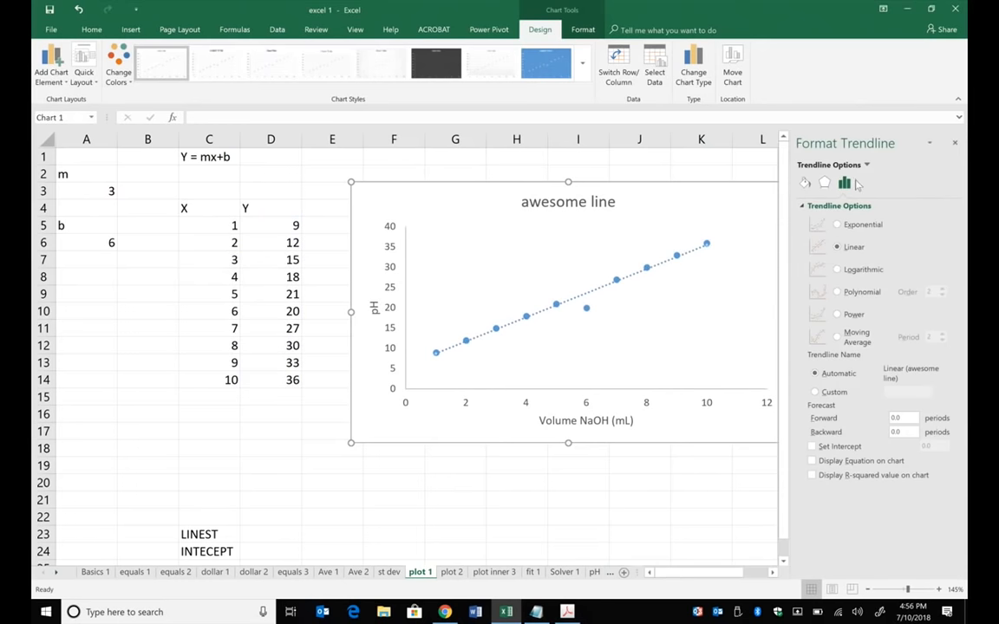
# - Try exponential, logarithmic, sixth-order polynomial and power fits for the trendline, and return it to linear
pyautogui.click(838, 225)
pyautogui.click(837, 270)
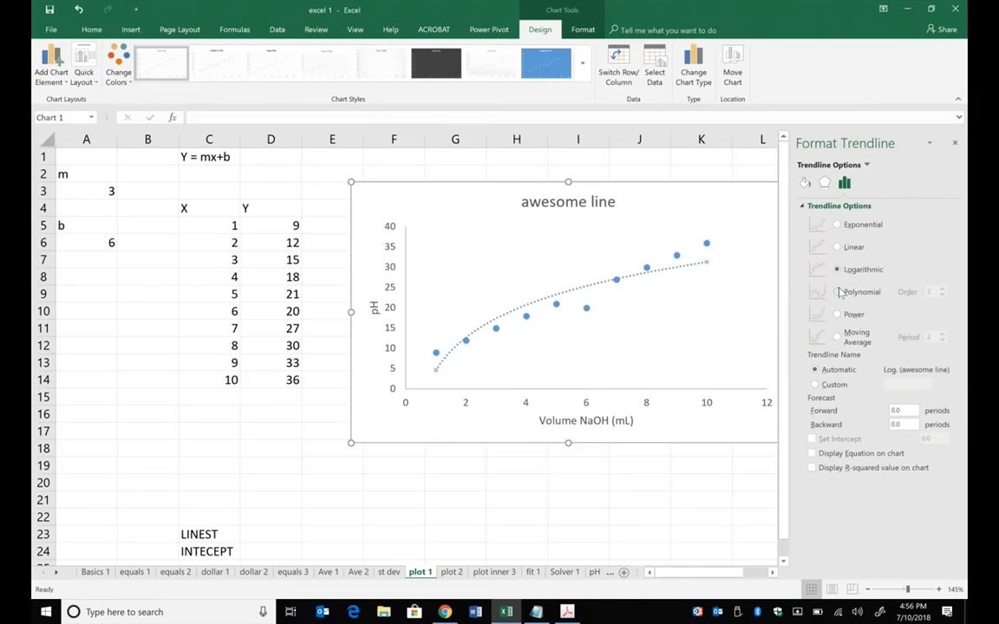
pyautogui.click(838, 292)
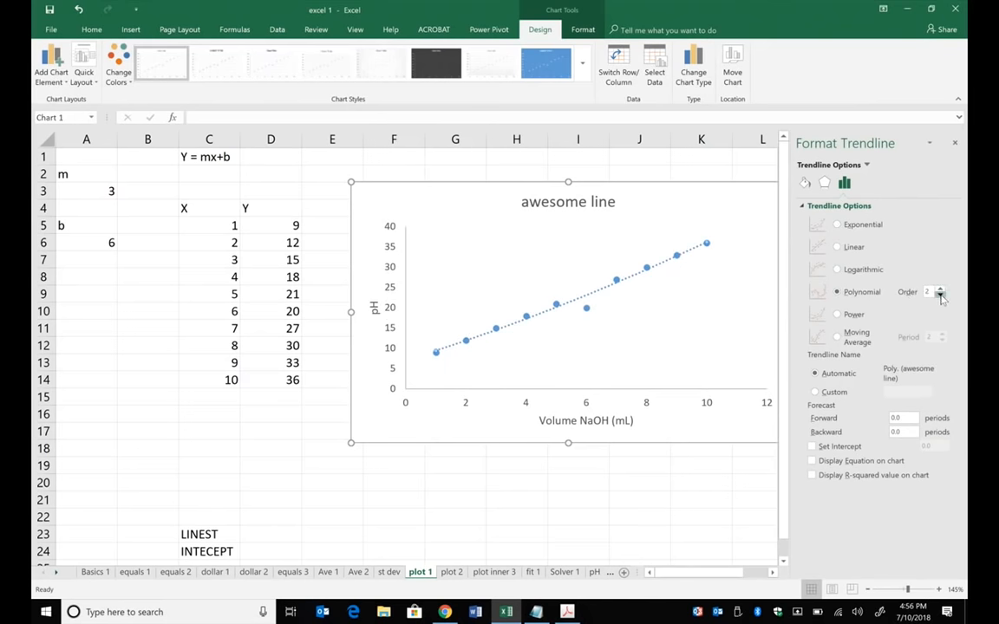
pyautogui.click(940, 290)
pyautogui.click(941, 290)
pyautogui.click(941, 290)
pyautogui.click(941, 289)
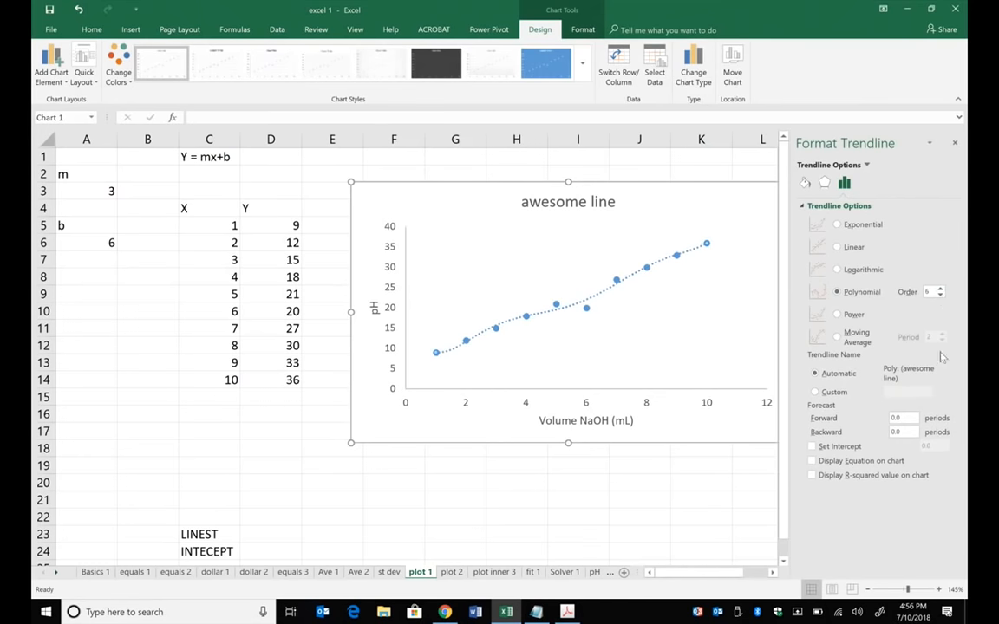
pyautogui.click(837, 315)
pyautogui.click(837, 248)
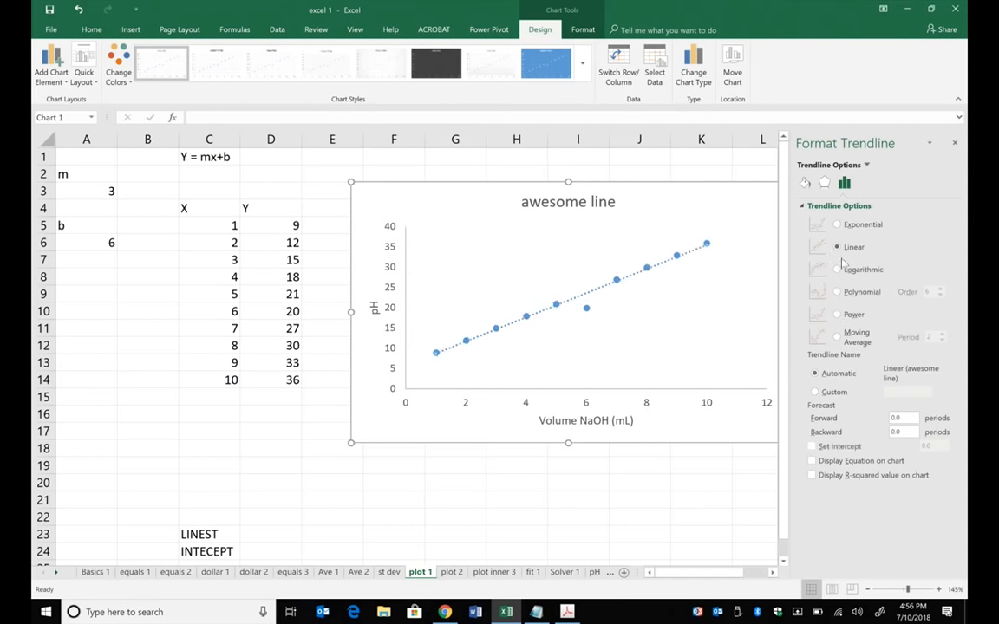
# - Display the trendline's equation and R-squared value on the chart and move their label just below the line
pyautogui.click(813, 461)
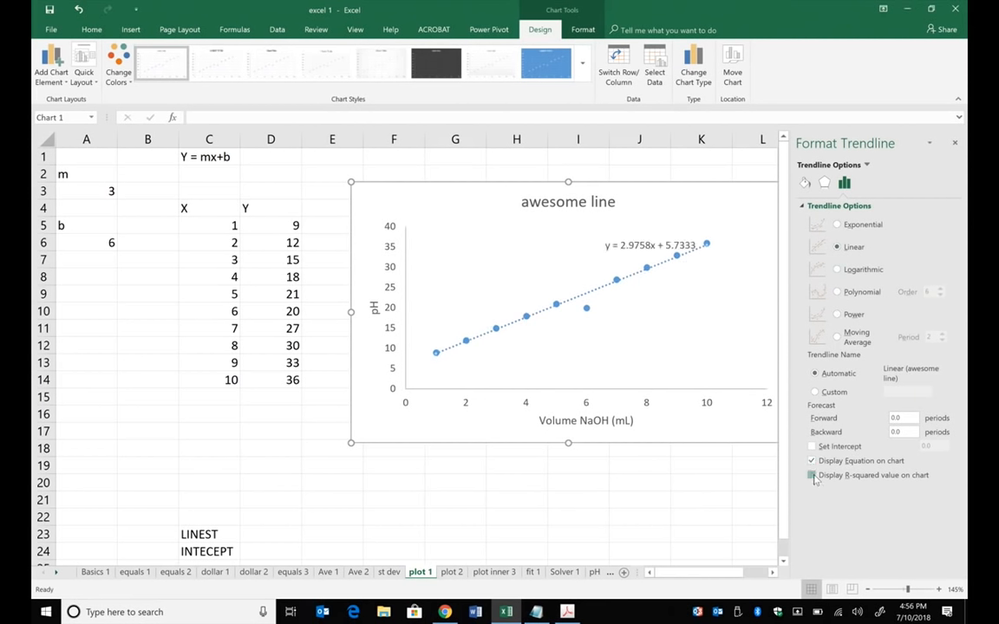
pyautogui.click(812, 476)
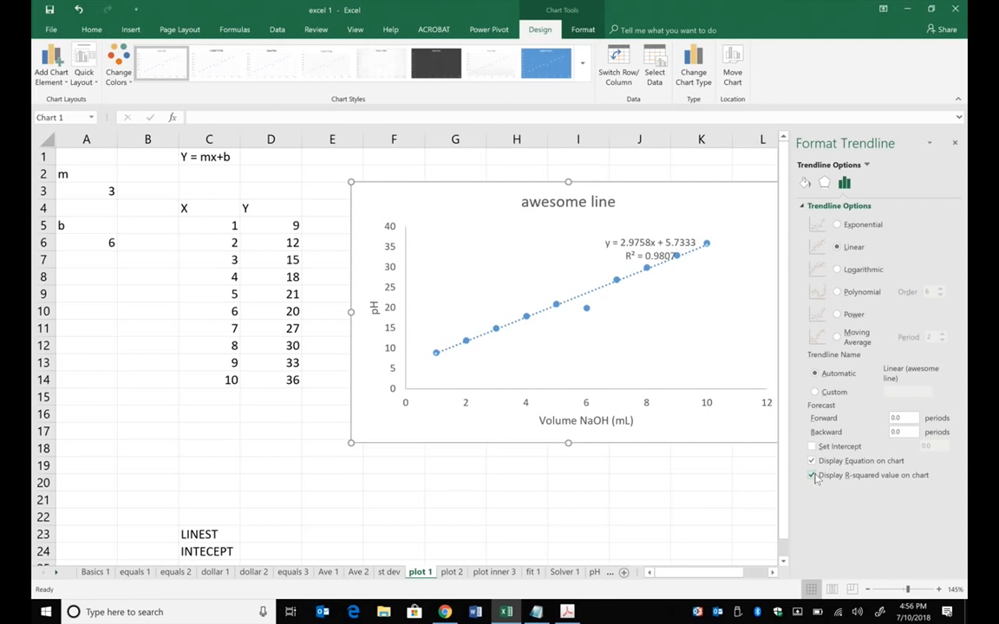
pyautogui.click(648, 261)
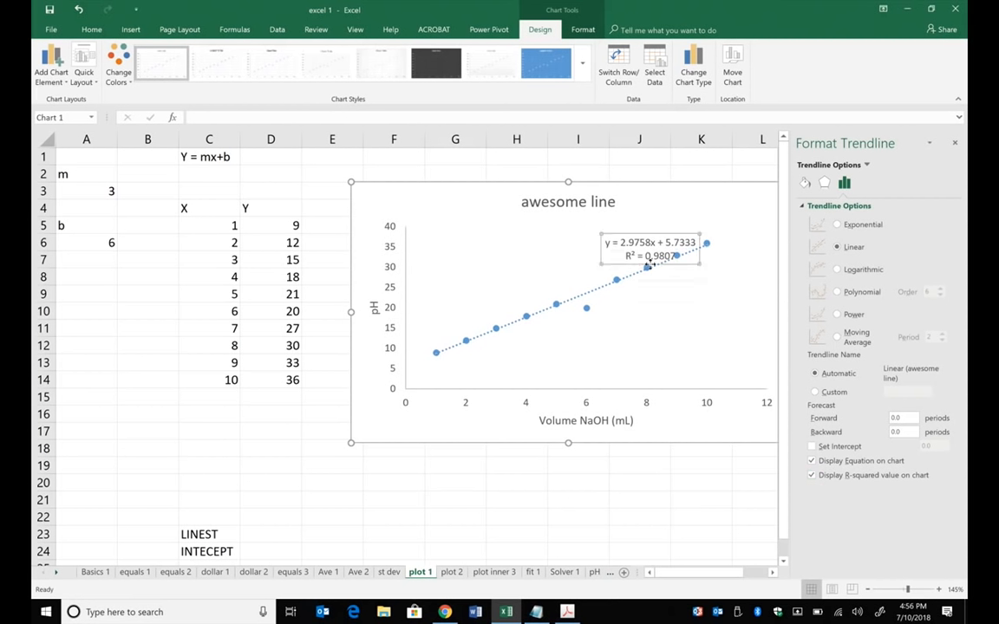
pyautogui.moveTo(648, 260); pyautogui.dragTo(673, 306)
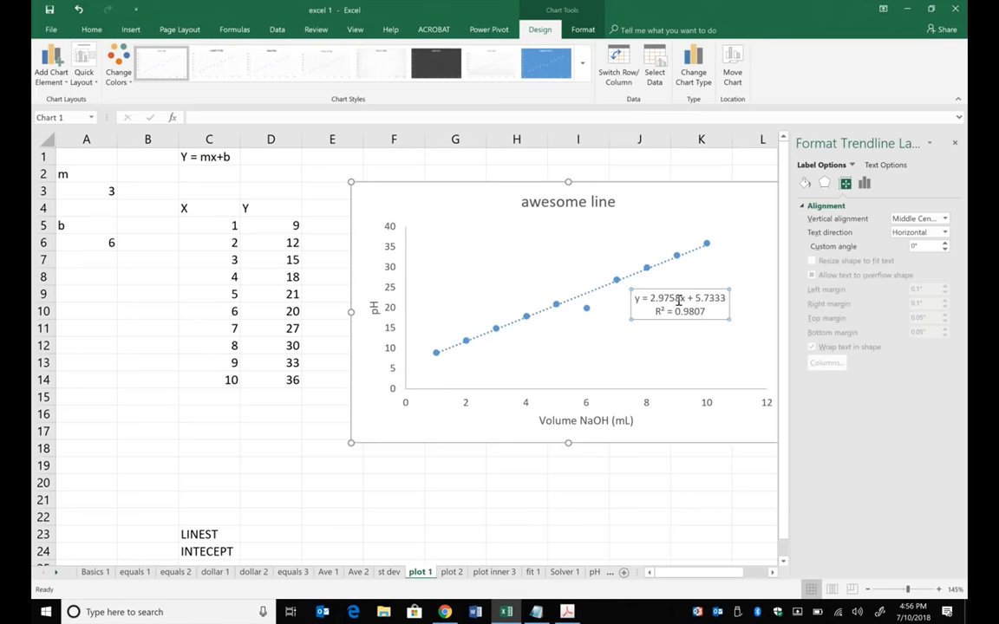
pyautogui.click(955, 143)
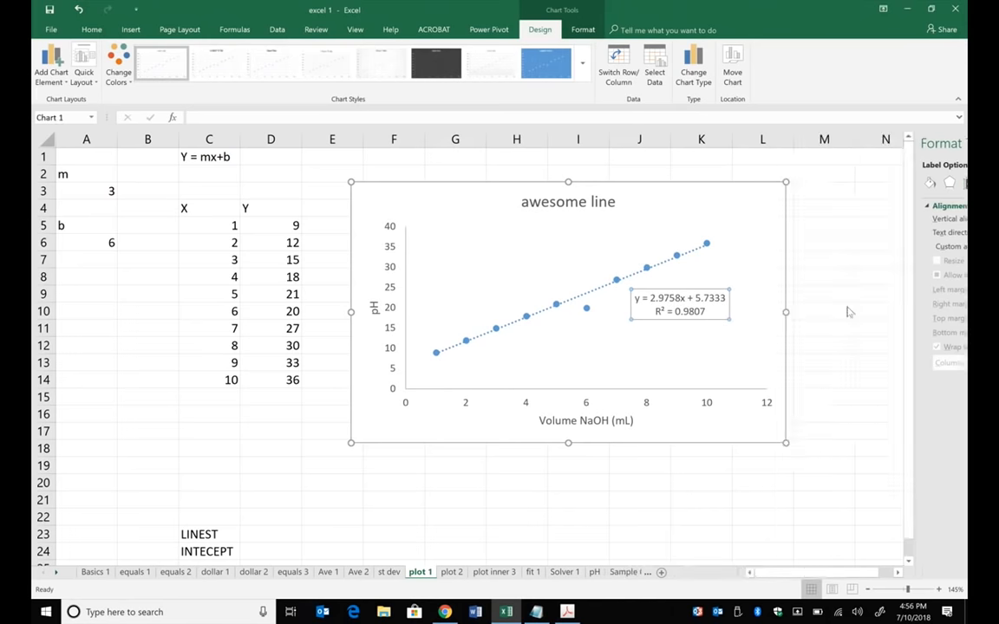
# - Set the font size of the trendline equation and R-squared label to 12
pyautogui.moveTo(706, 317); pyautogui.dragTo(628, 287)
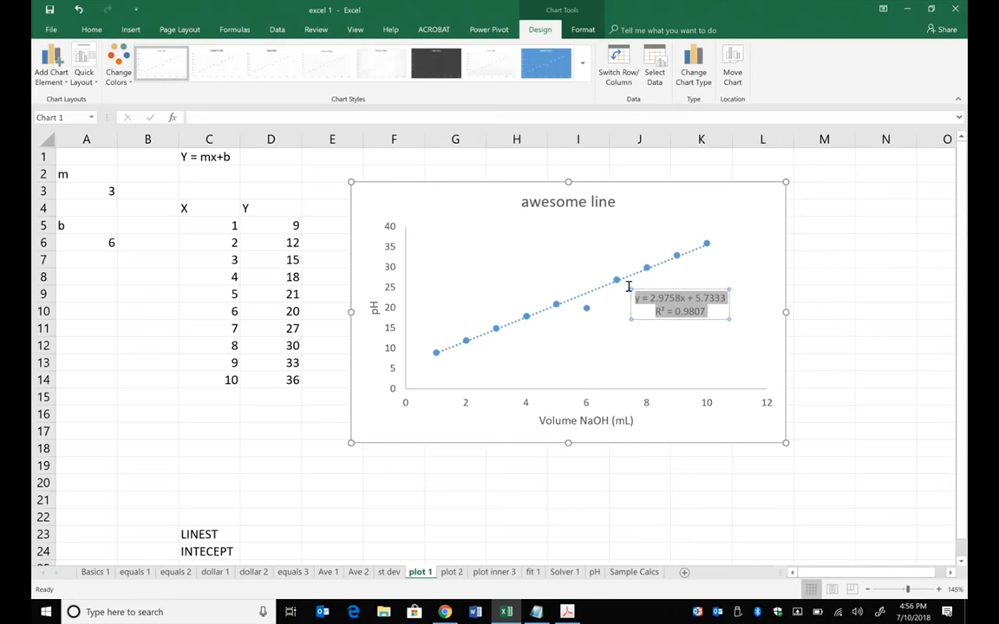
pyautogui.rightClick(676, 306)
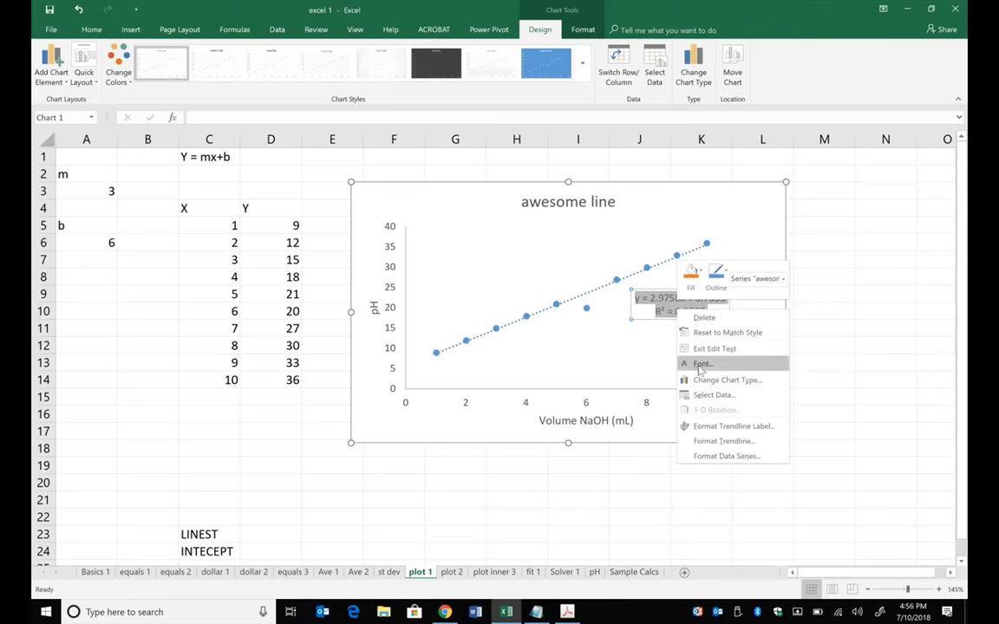
pyautogui.click(700, 365)
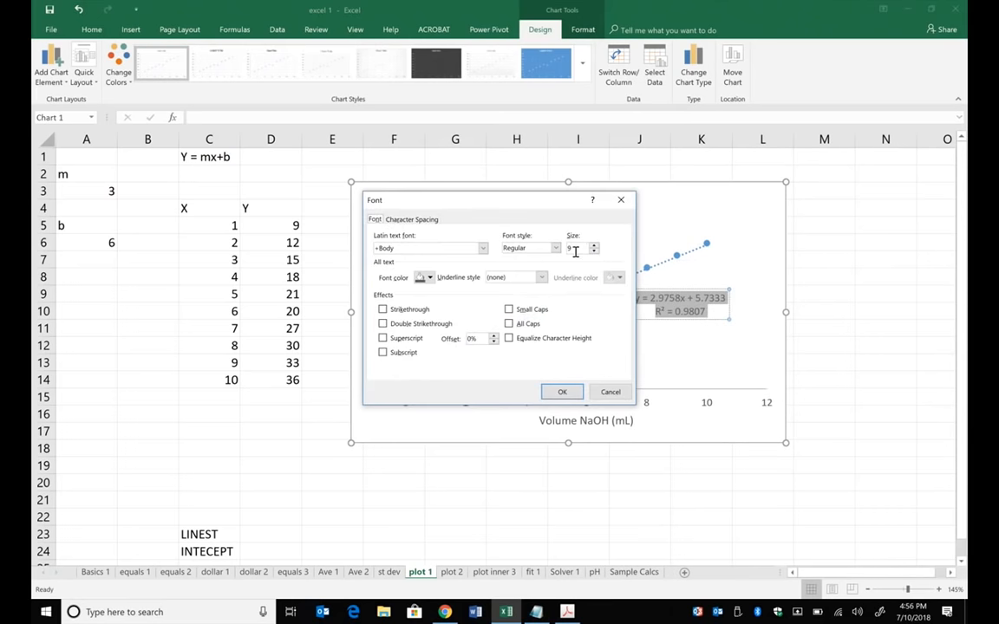
pyautogui.write('12')
pyautogui.click(562, 392)
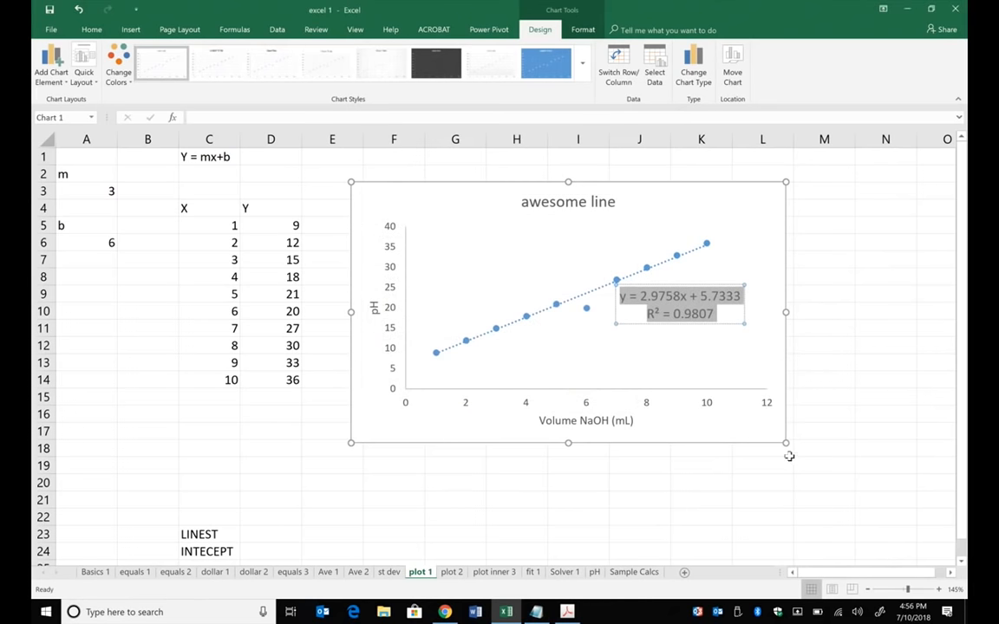
# - Move the trendline equation label into the empty lower-right area of the plot and deselect the chart
pyautogui.moveTo(682, 311); pyautogui.dragTo(700, 336)
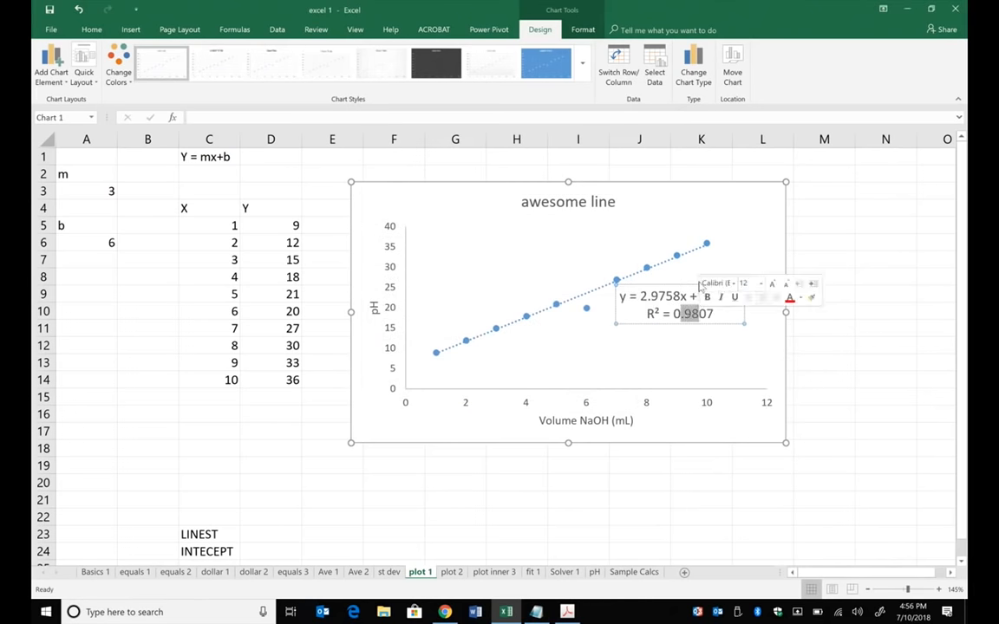
pyautogui.moveTo(687, 285); pyautogui.dragTo(694, 337)
pyautogui.click(857, 296)
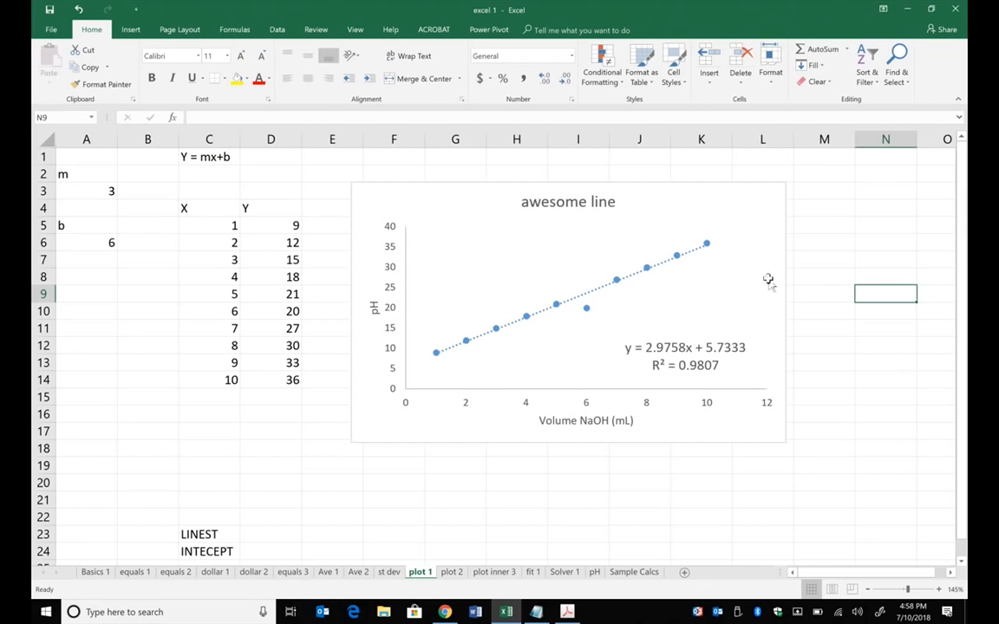
# - Reapply the first quick layout, with axis titles, gridlines and a legend, to the awesome line chart
pyautogui.click(496, 228)
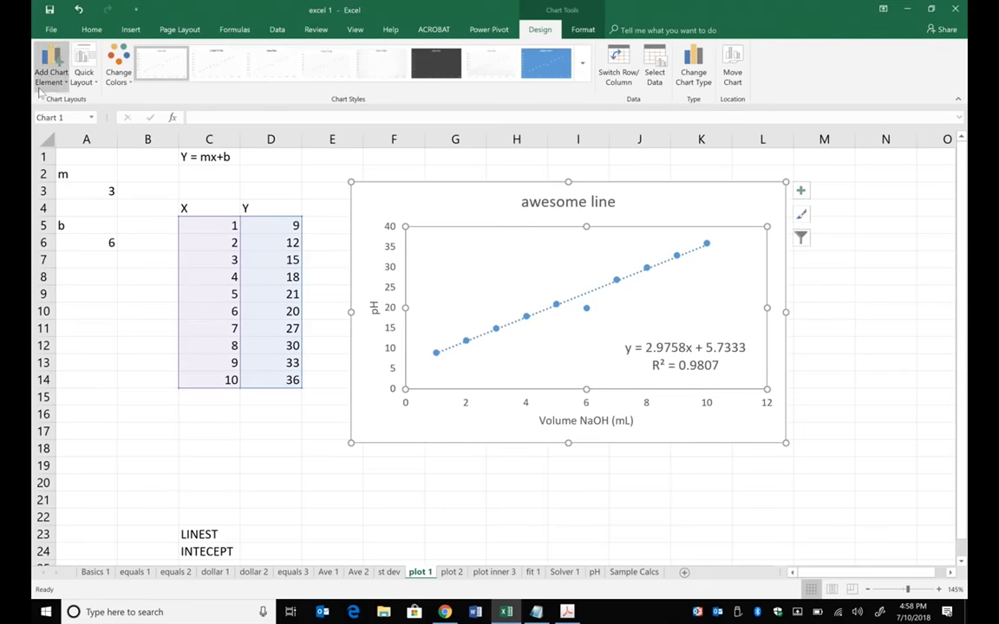
pyautogui.click(91, 84)
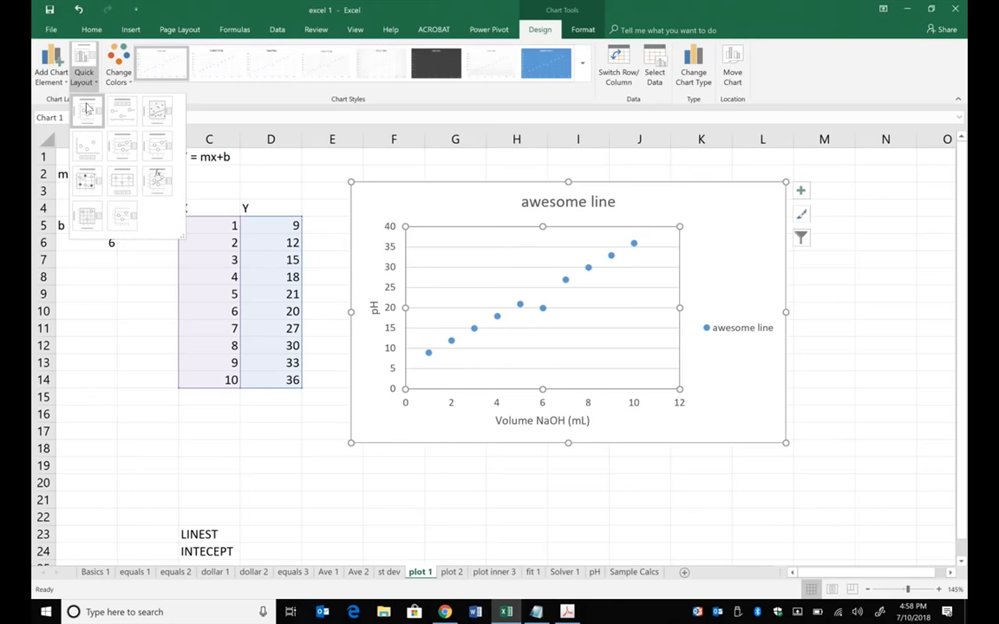
pyautogui.click(157, 108)
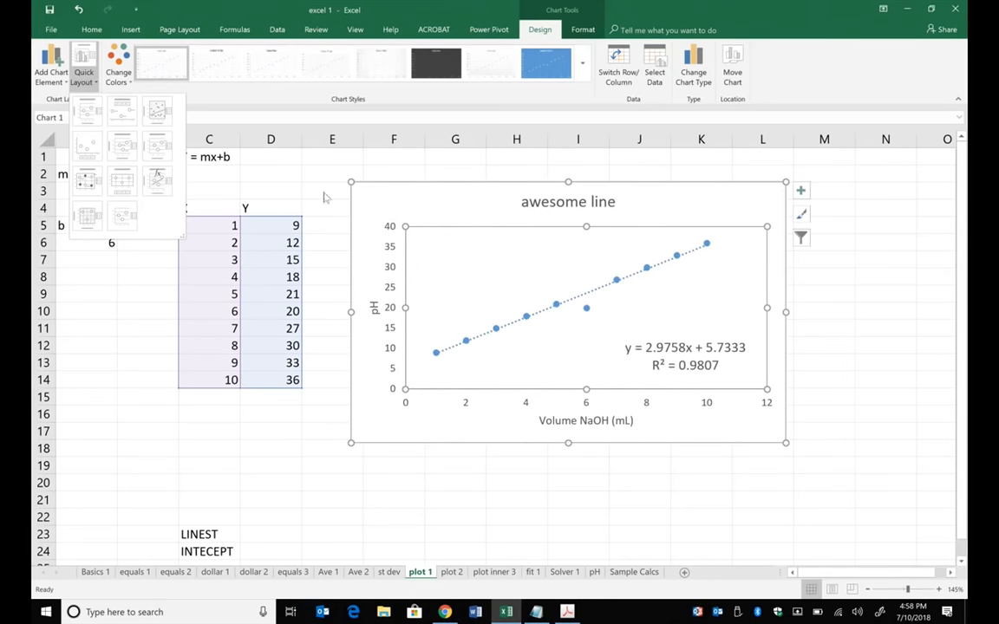
pyautogui.click(95, 113)
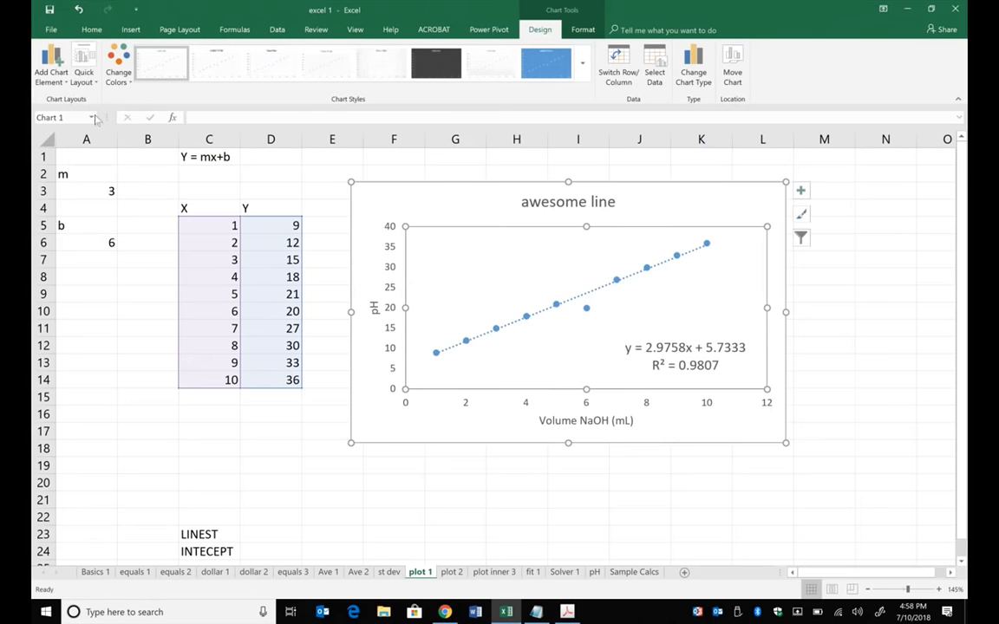
# - Delete the awesome line legend and the horizontal gridlines from the chart
pyautogui.click(750, 335)
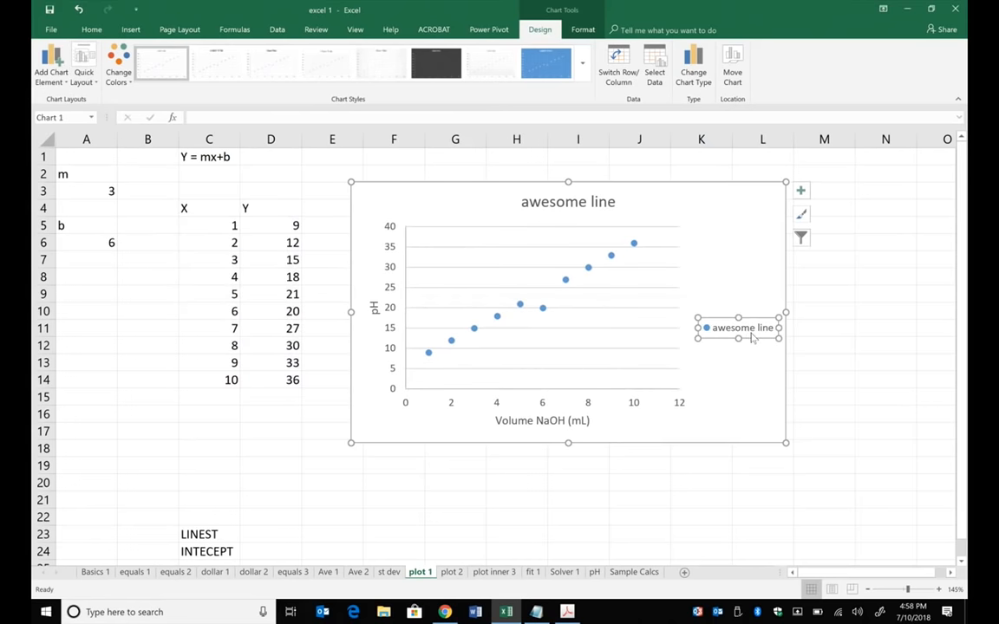
pyautogui.press('Delete')
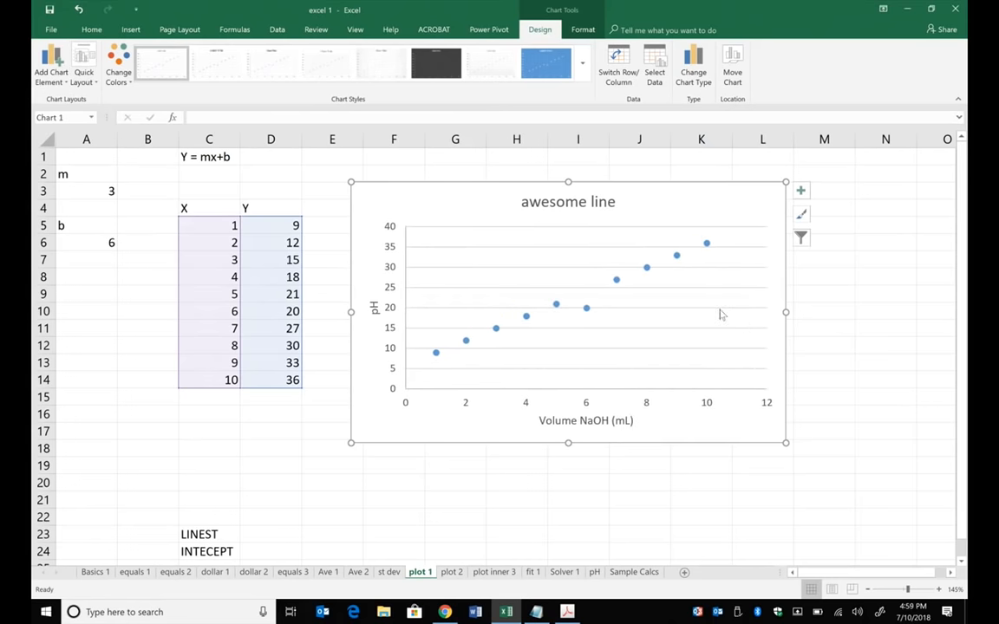
pyautogui.click(721, 309)
pyautogui.press('Delete')
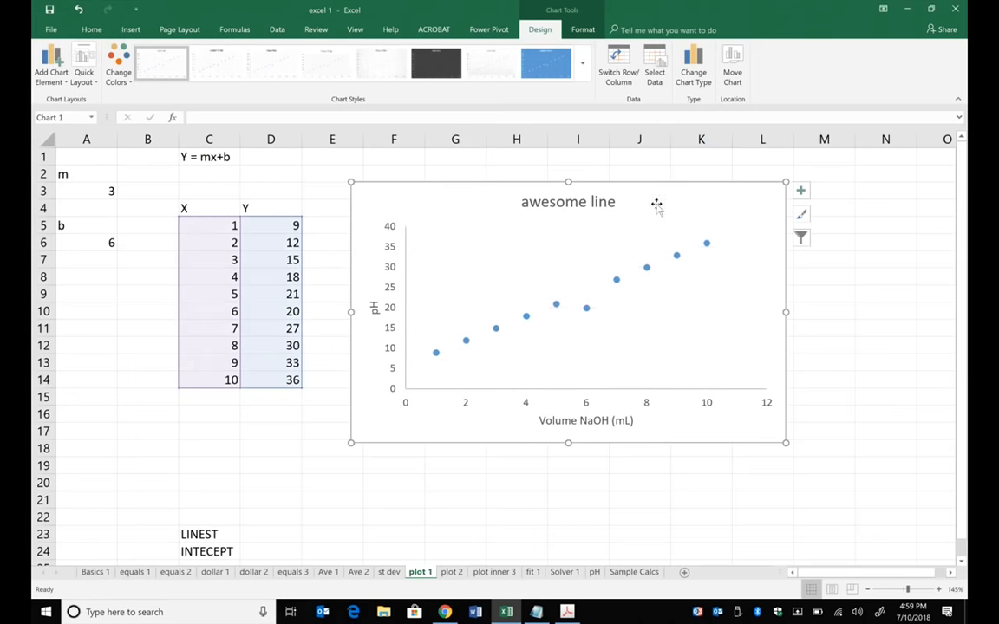
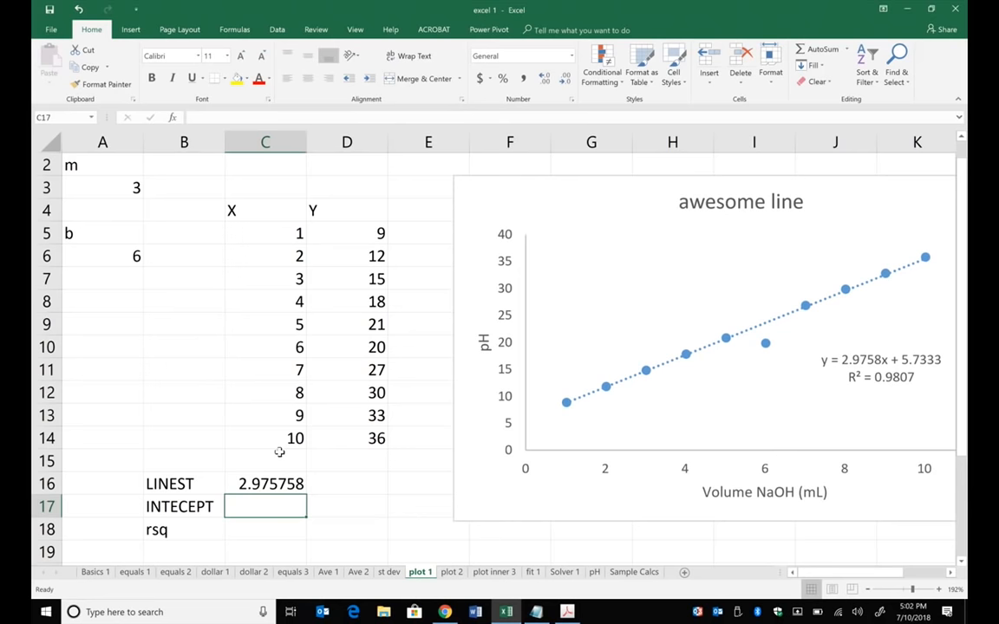
# - Calculate the line's intercept in C17 with INTERCEPT, using D5:D14 as known ys and C5:C14 as known xs
pyautogui.write('=')
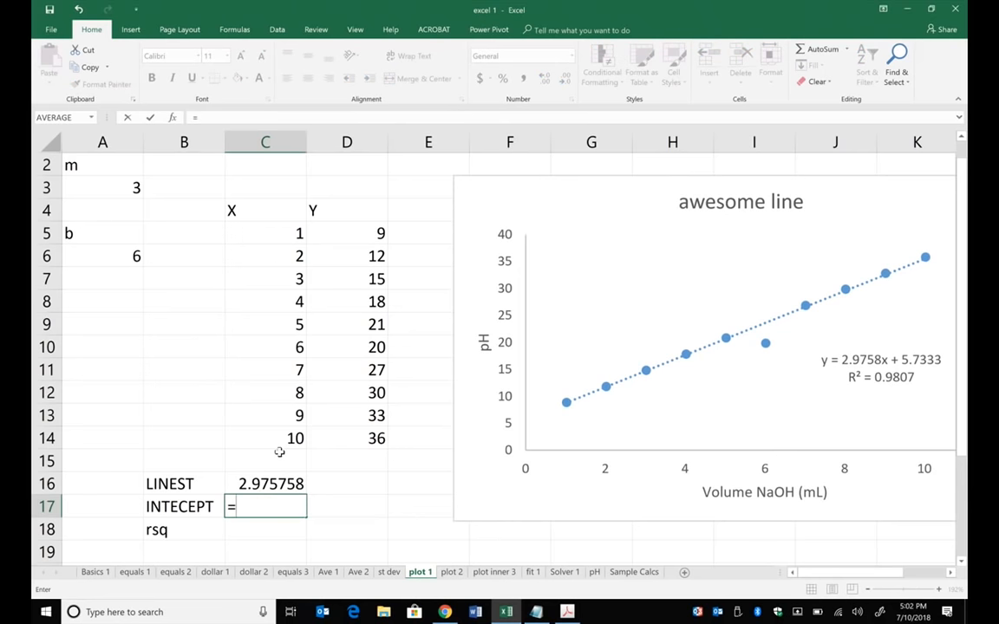
pyautogui.write('int')
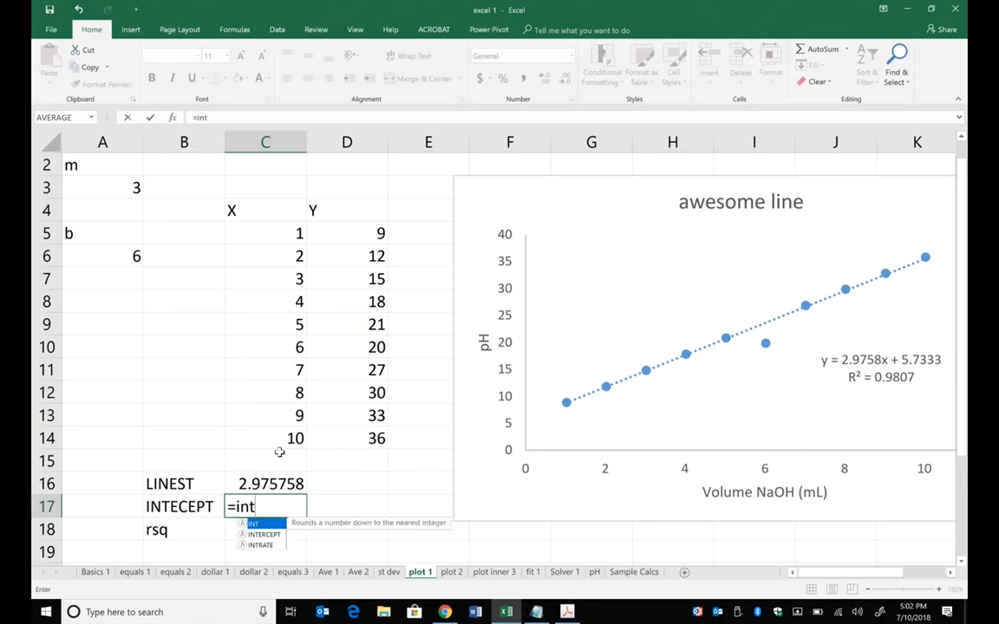
pyautogui.write('e')
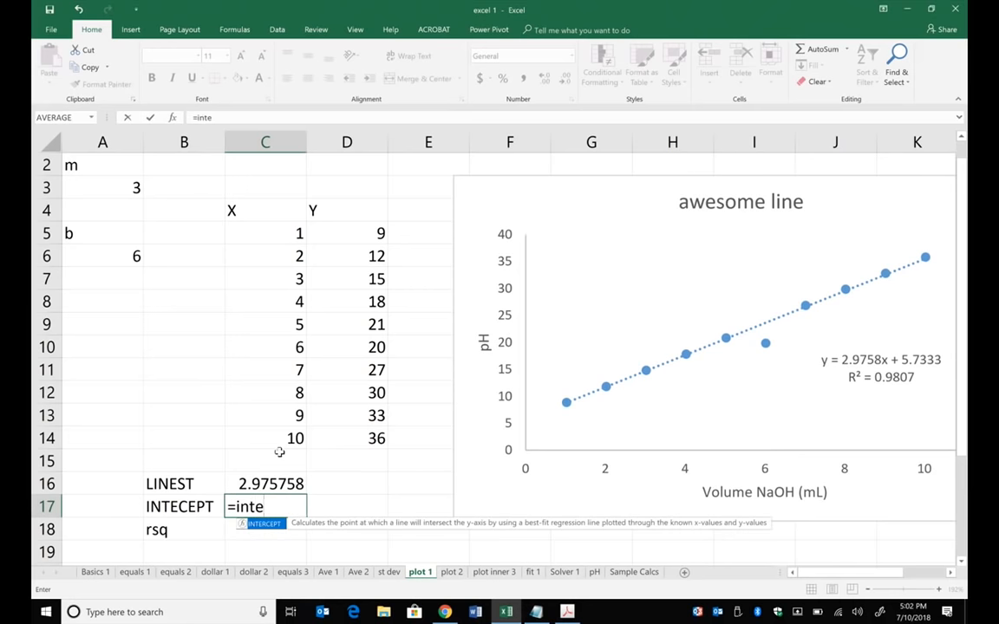
pyautogui.doubleClick(276, 524)
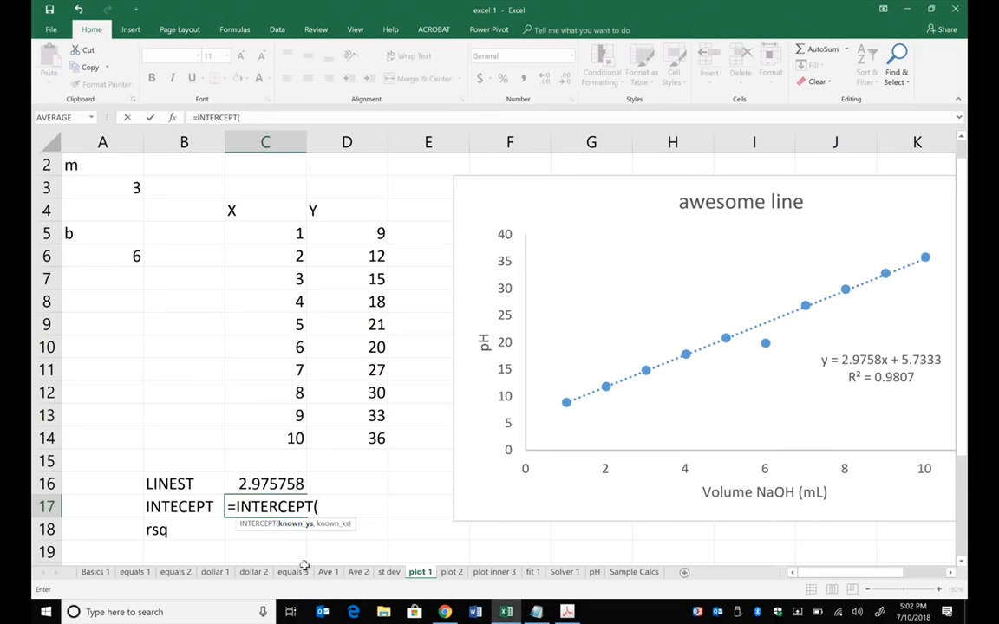
pyautogui.moveTo(367, 232); pyautogui.dragTo(360, 437)
pyautogui.write(',')
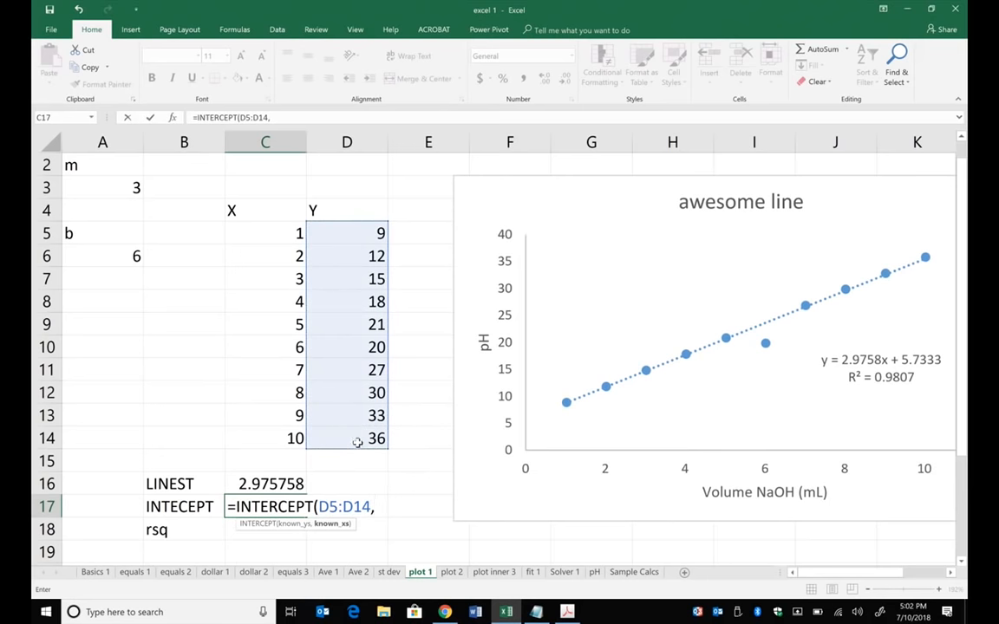
pyautogui.moveTo(278, 235); pyautogui.dragTo(281, 439)
pyautogui.write(')')
pyautogui.press('Return')
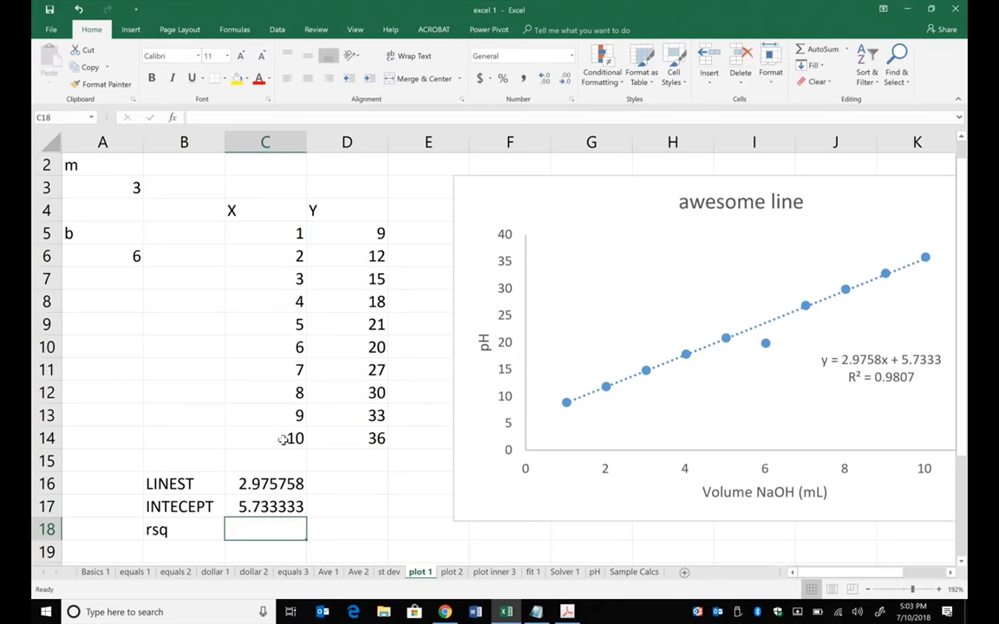
# - Calculate R-squared in C18 with RSQ, using D5:D14 as known ys and C5:C14 as known xs
pyautogui.write('=rs')
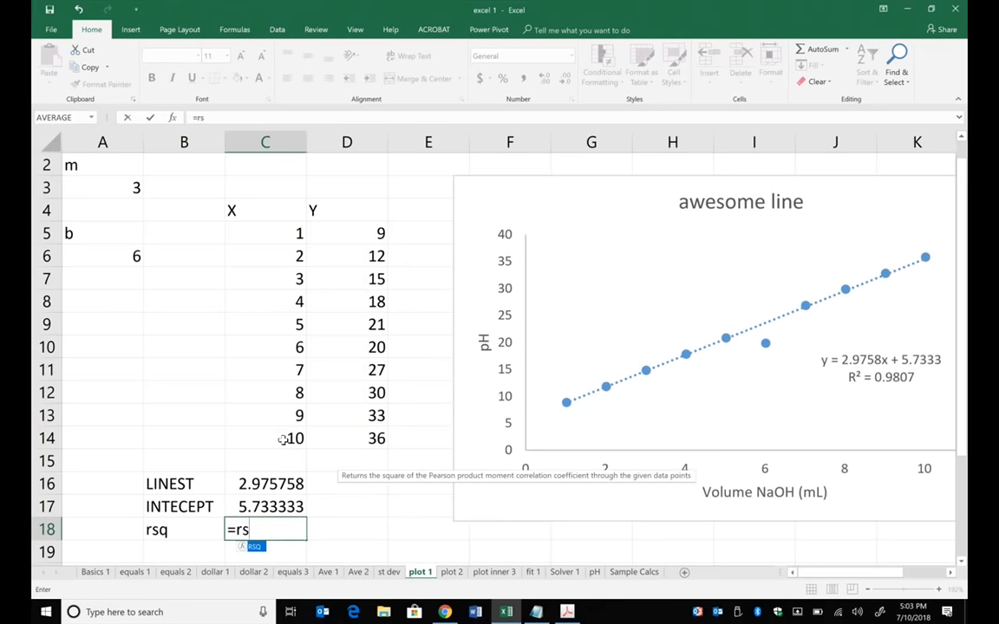
pyautogui.write('q(')
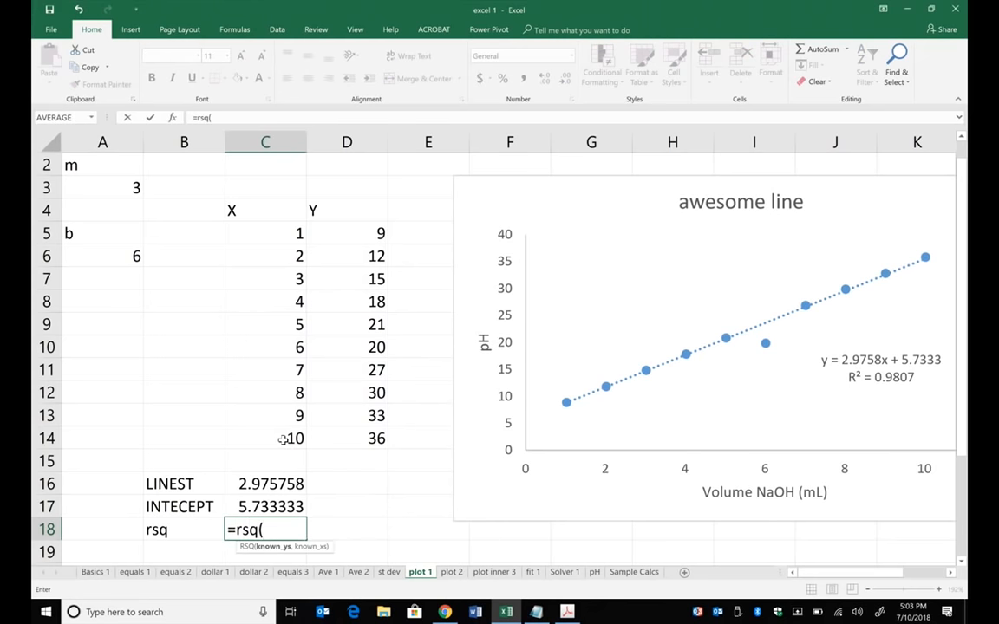
pyautogui.moveTo(351, 232); pyautogui.dragTo(347, 436)
pyautogui.write(',')
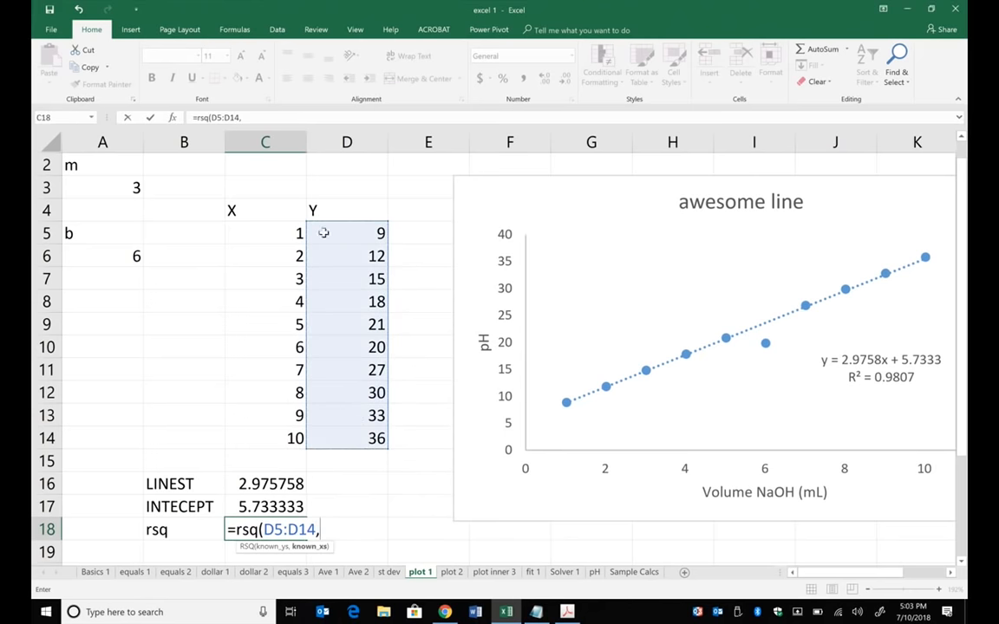
pyautogui.moveTo(282, 232); pyautogui.dragTo(283, 436)
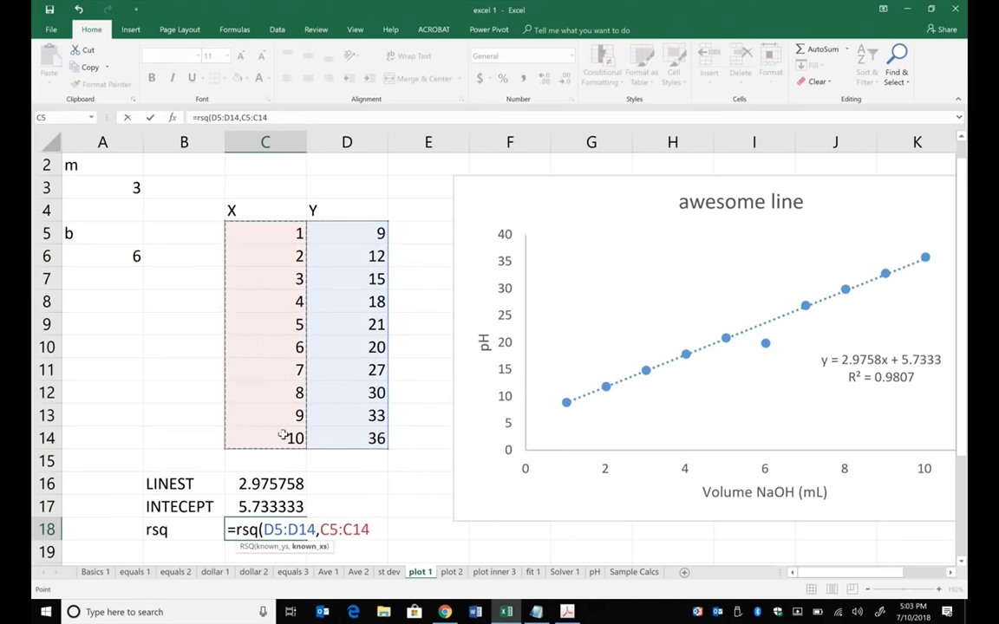
pyautogui.write(')')
pyautogui.press('Return')
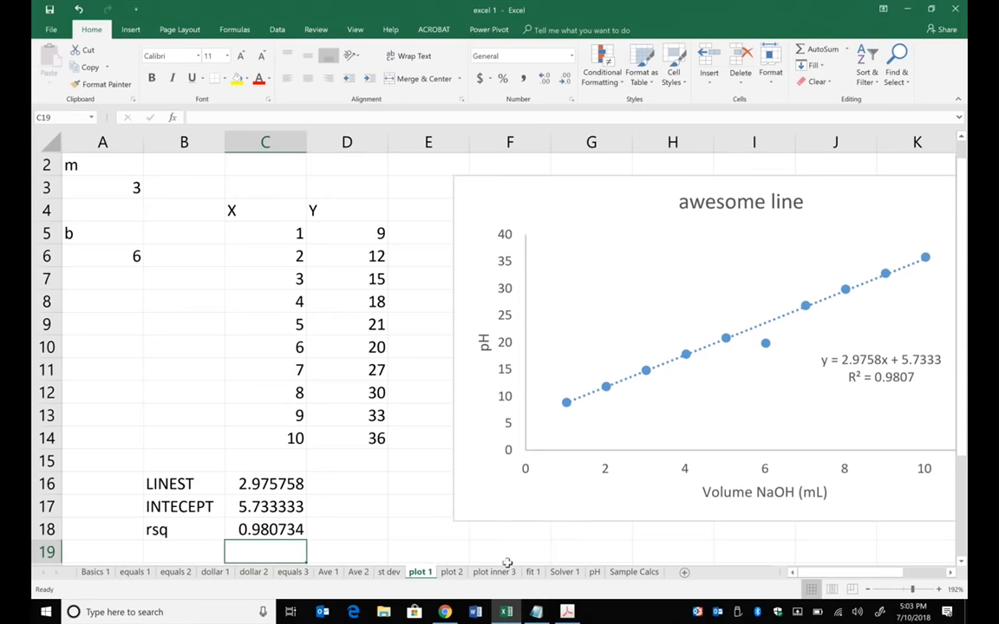
# - Review the X and Y data and the Awesome Plot chart on the plot 2 sheet, comparing them with plot 1
pyautogui.click(452, 573)
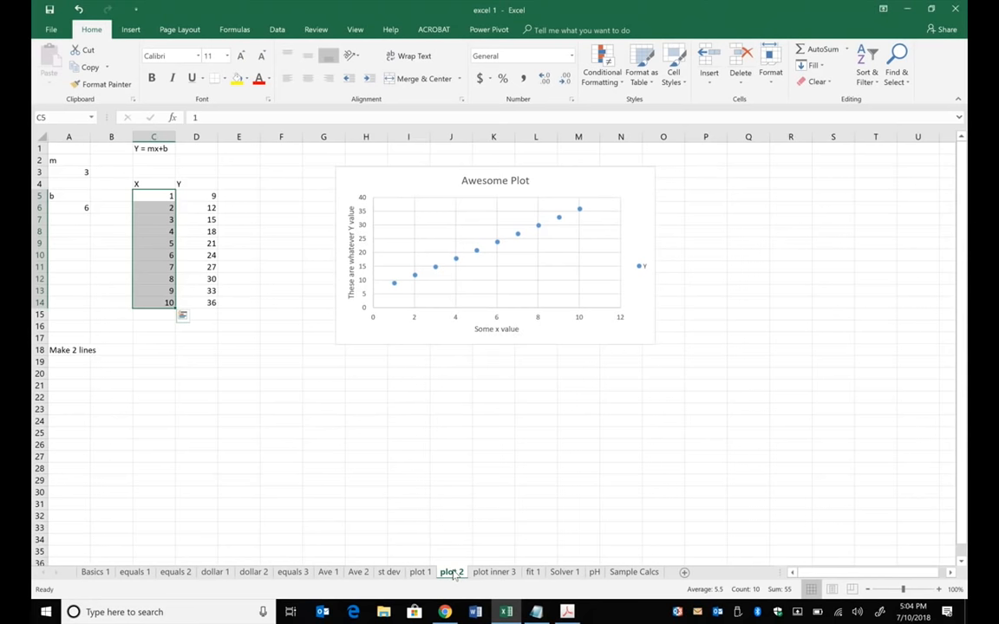
pyautogui.click(188, 245)
pyautogui.click(163, 253)
pyautogui.click(192, 267)
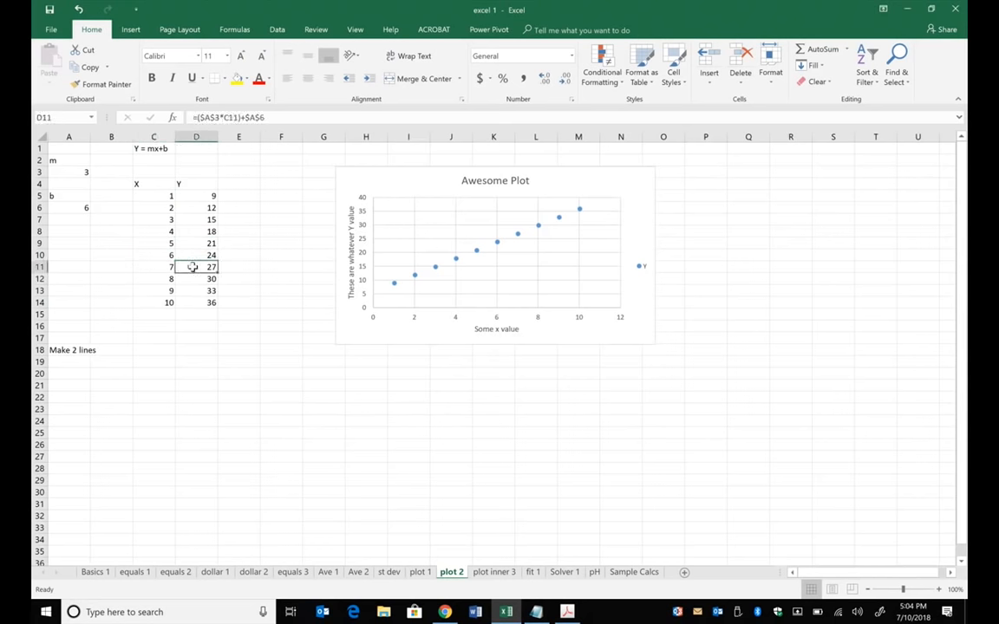
pyautogui.click(152, 288)
pyautogui.click(230, 419)
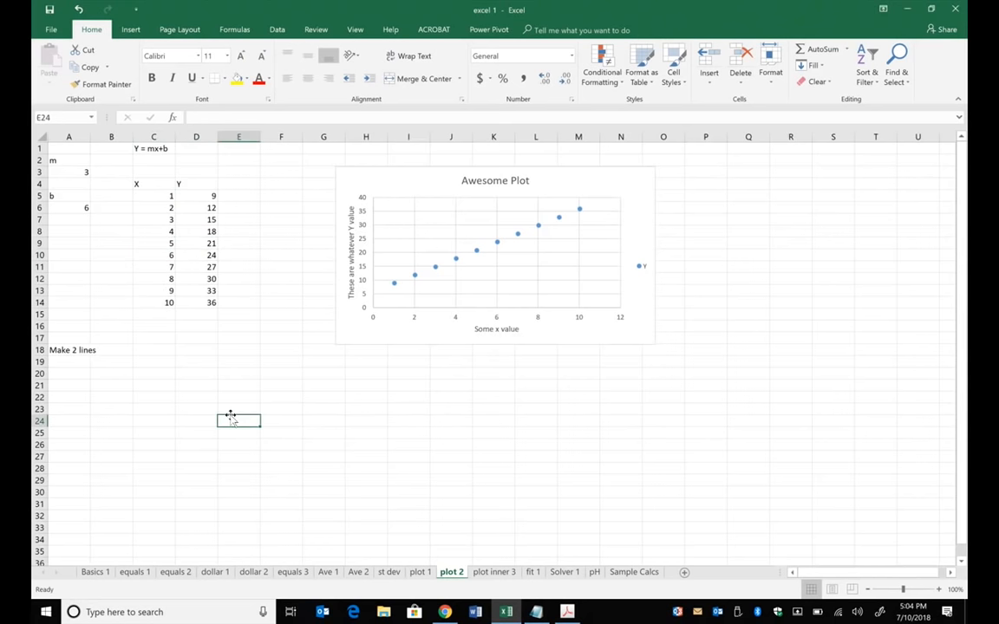
pyautogui.click(426, 576)
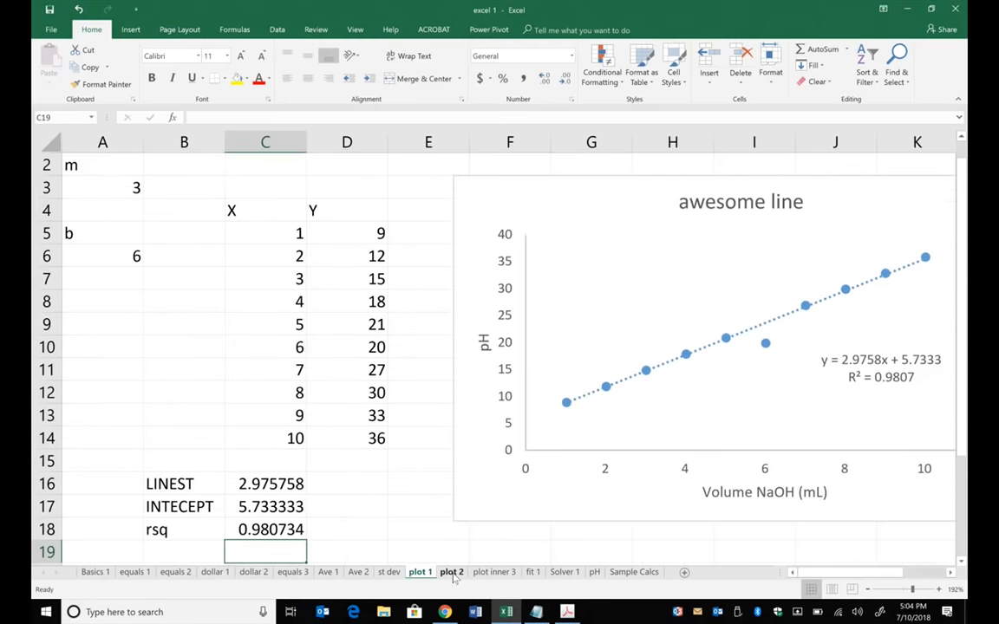
pyautogui.click(451, 573)
# - On the plot inner 3 sheet, insert a markers-only scatter chart of the y values in C4:C22
pyautogui.click(495, 572)
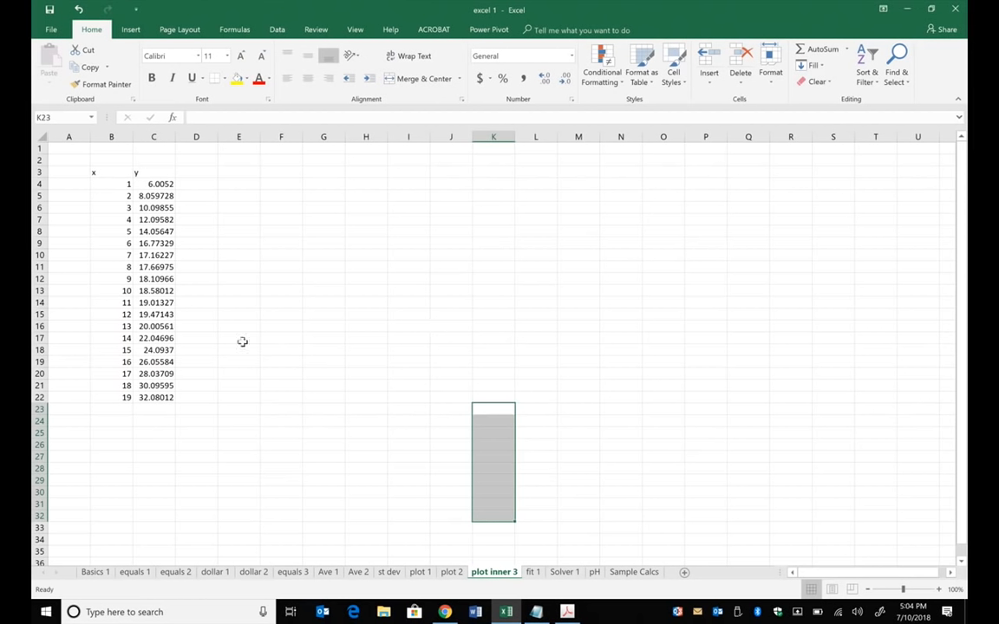
pyautogui.moveTo(143, 183); pyautogui.dragTo(169, 395)
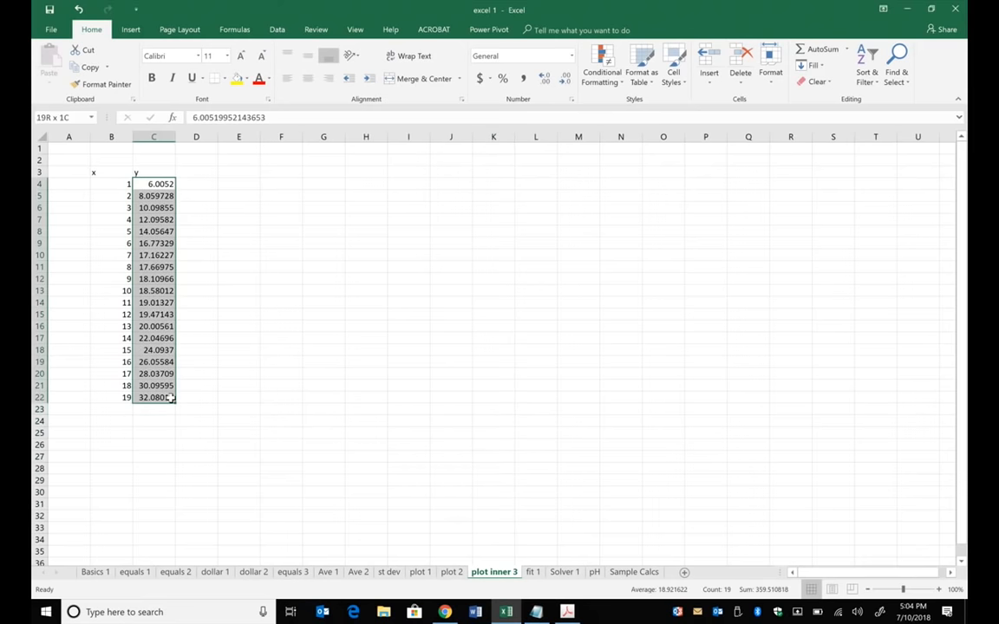
pyautogui.click(135, 29)
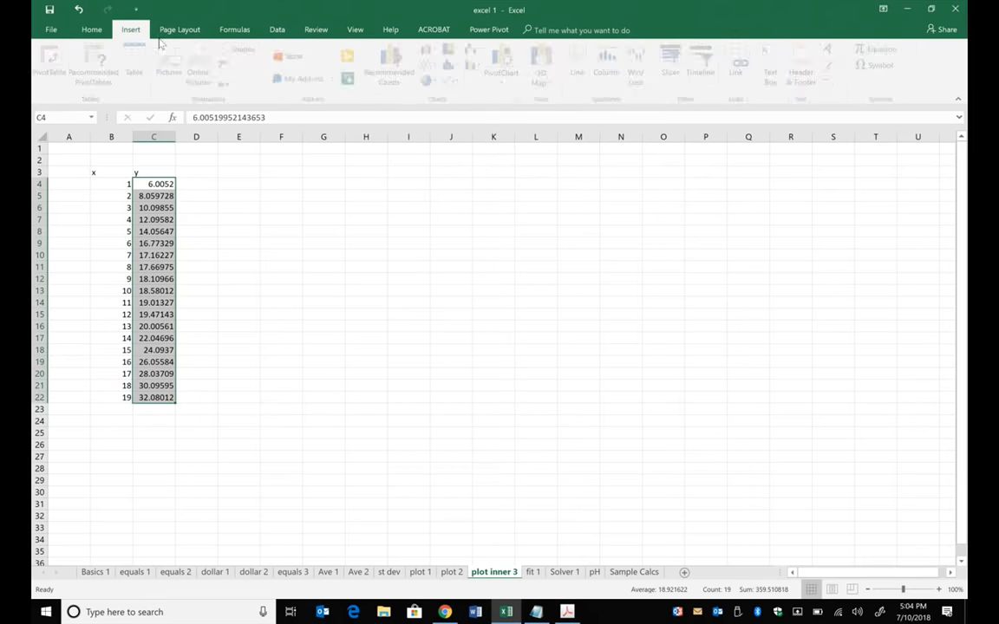
pyautogui.click(455, 83)
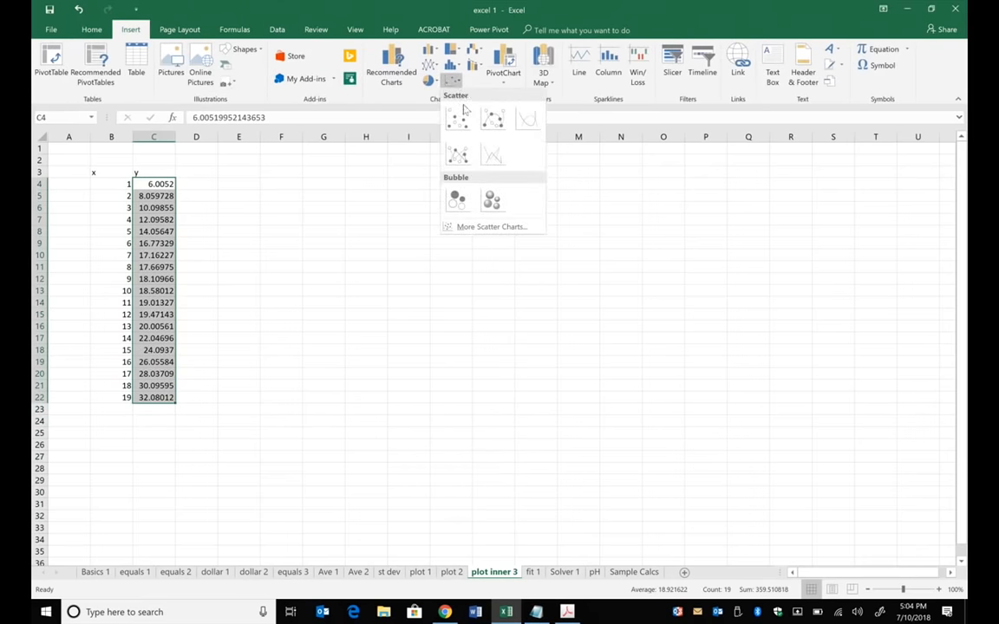
pyautogui.click(460, 124)
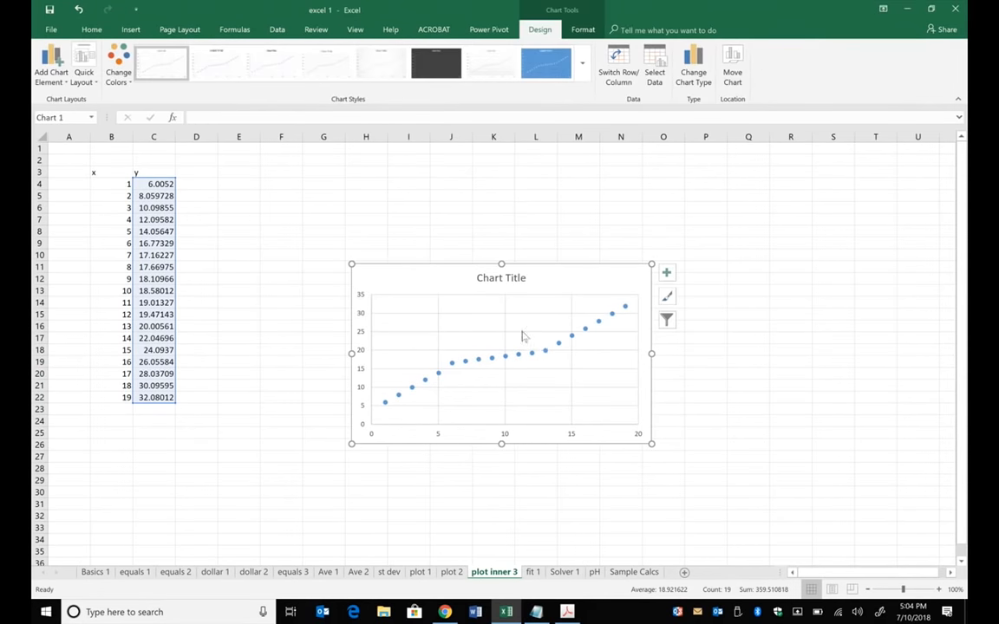
# - Set the scatter series' X values to B4:B22, and move the chart up closer to the data table
pyautogui.click(545, 351)
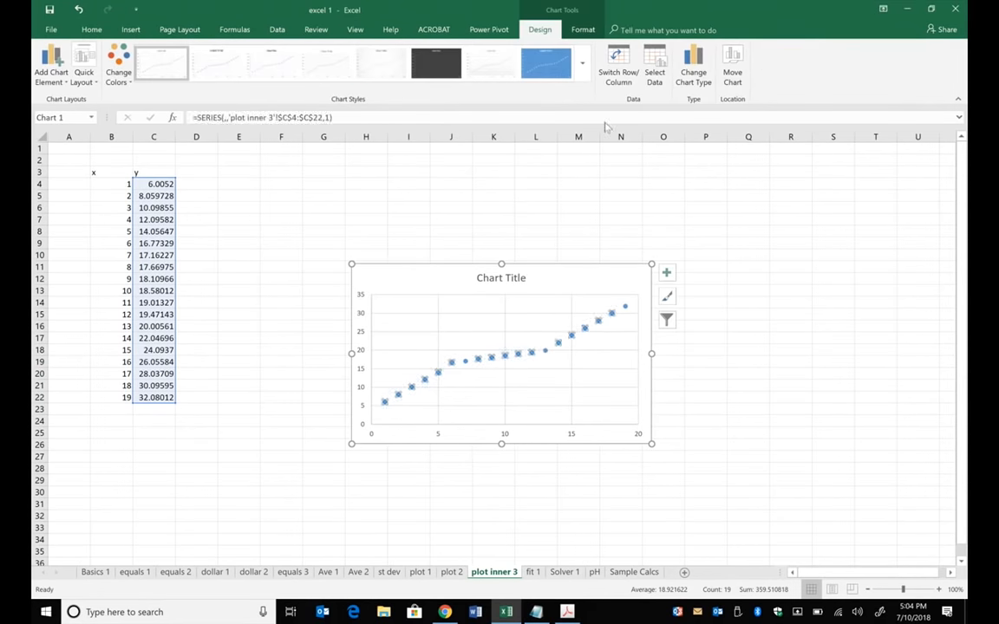
pyautogui.click(655, 72)
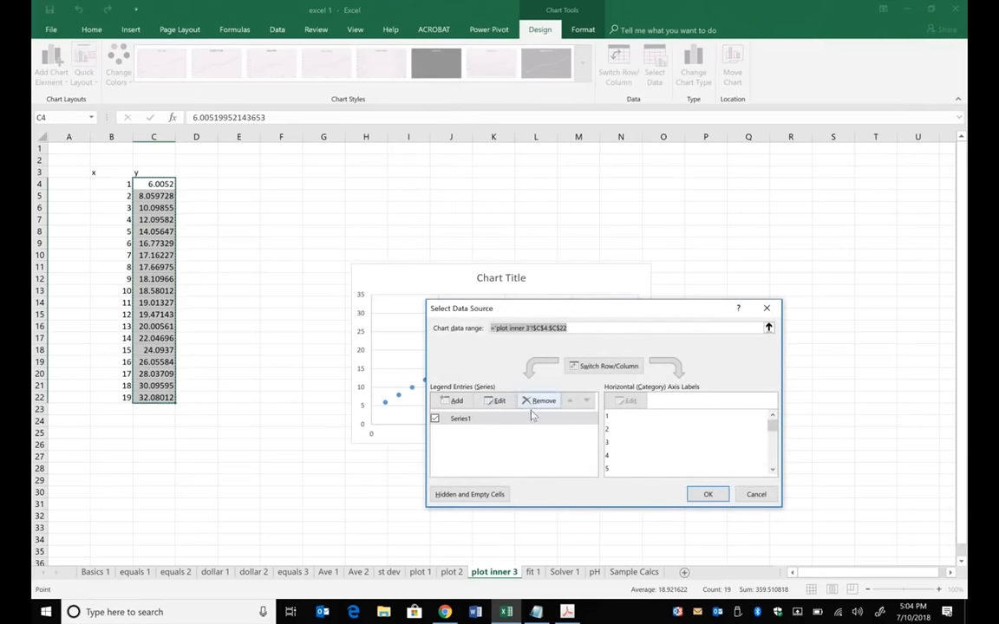
pyautogui.click(496, 401)
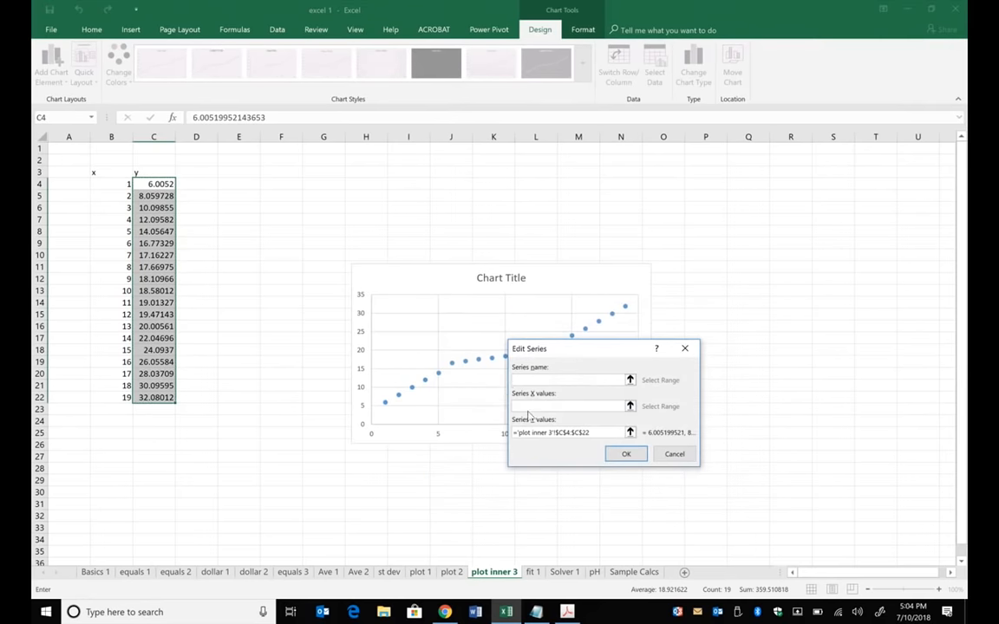
pyautogui.moveTo(128, 187); pyautogui.dragTo(128, 397)
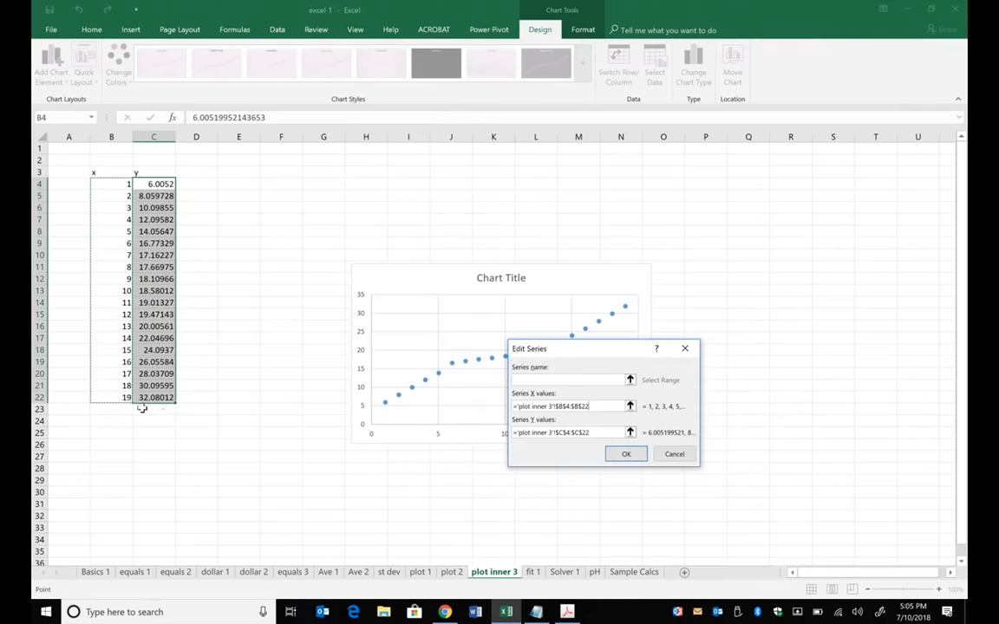
pyautogui.click(626, 453)
pyautogui.click(706, 493)
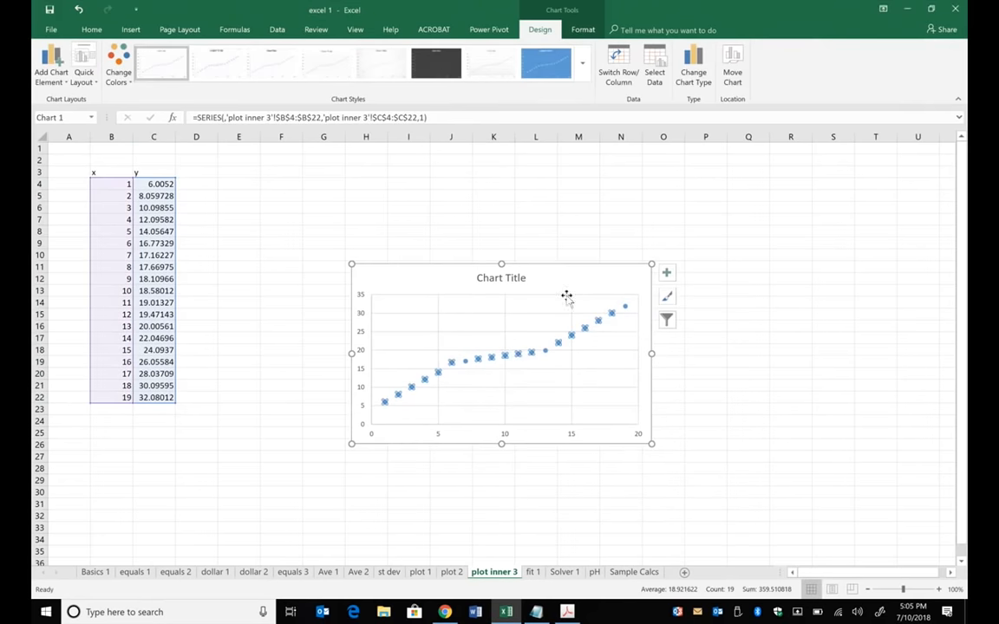
pyautogui.moveTo(560, 268); pyautogui.dragTo(519, 181)
pyautogui.click(774, 503)
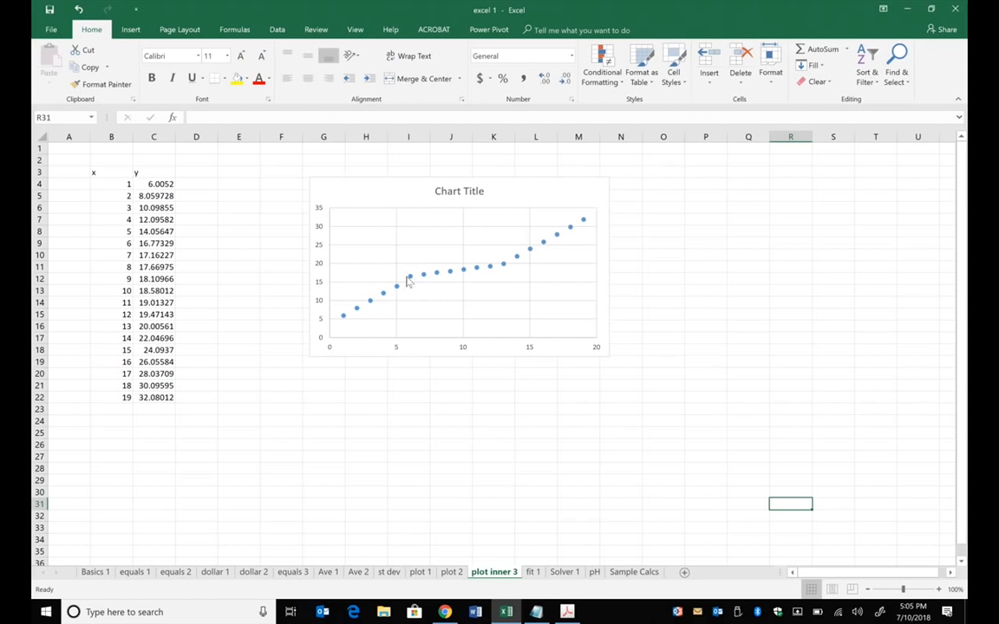
# - Enter the inner segment's x limits below the chart, 6 in H22 and 12 in H23
pyautogui.moveTo(411, 279)
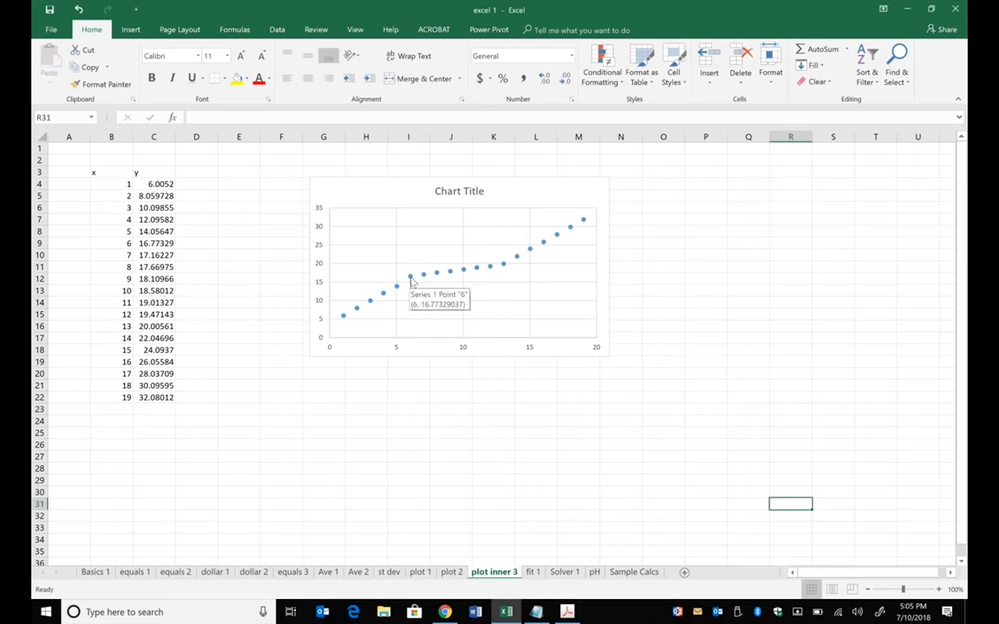
pyautogui.click(351, 396)
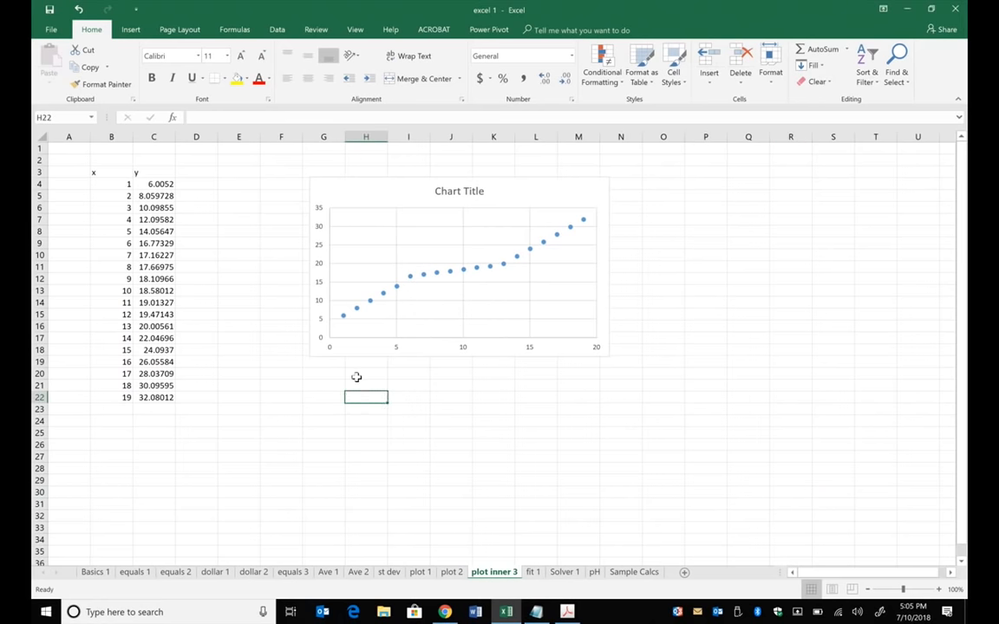
pyautogui.write('6')
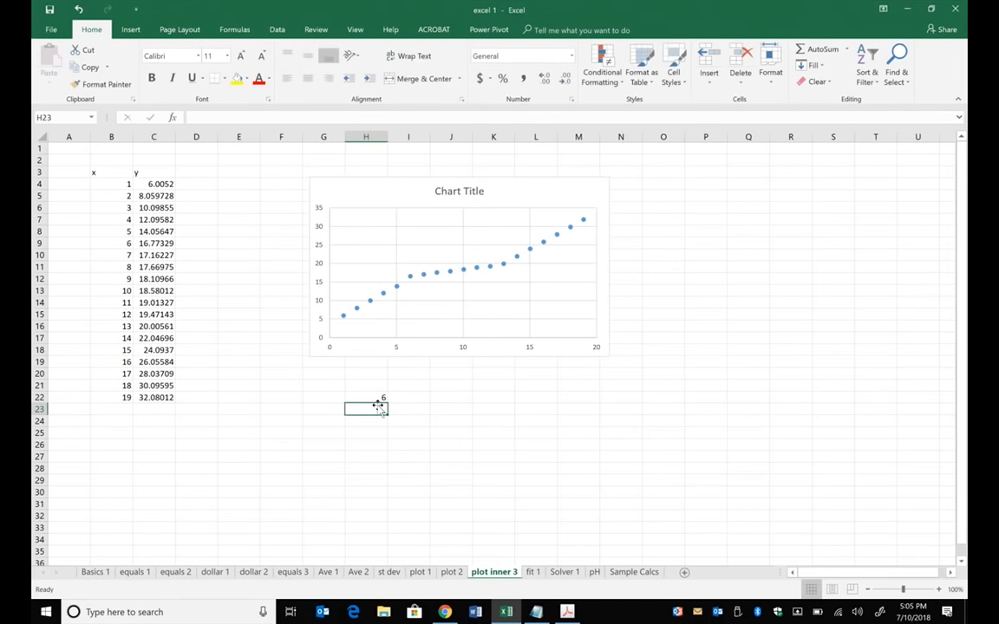
pyautogui.write('12')
pyautogui.click(621, 427)
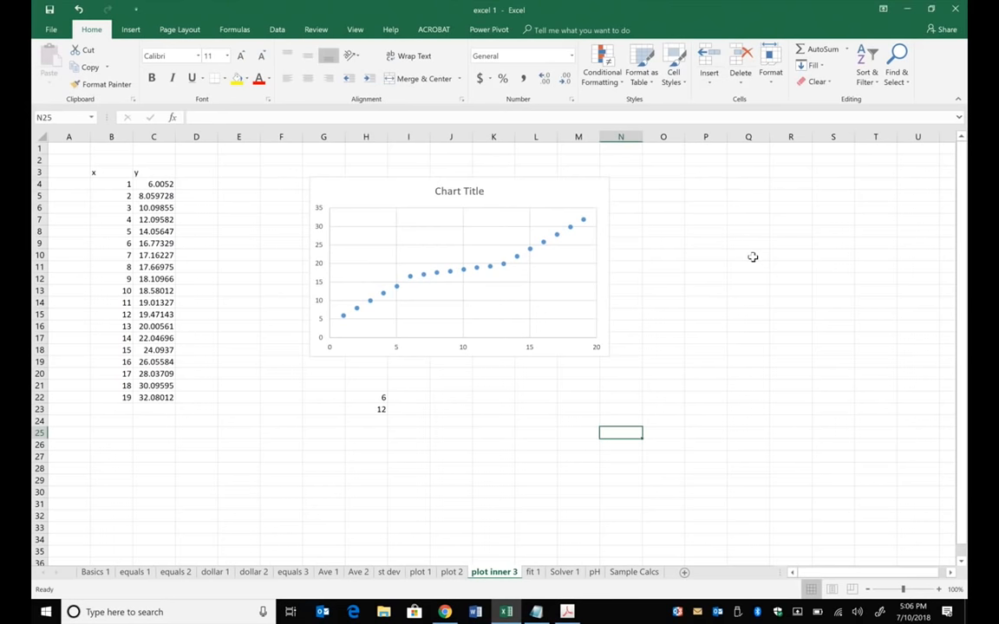
# - Add a second series to the scatter chart with its Y values taken from C9:C15
pyautogui.click(517, 191)
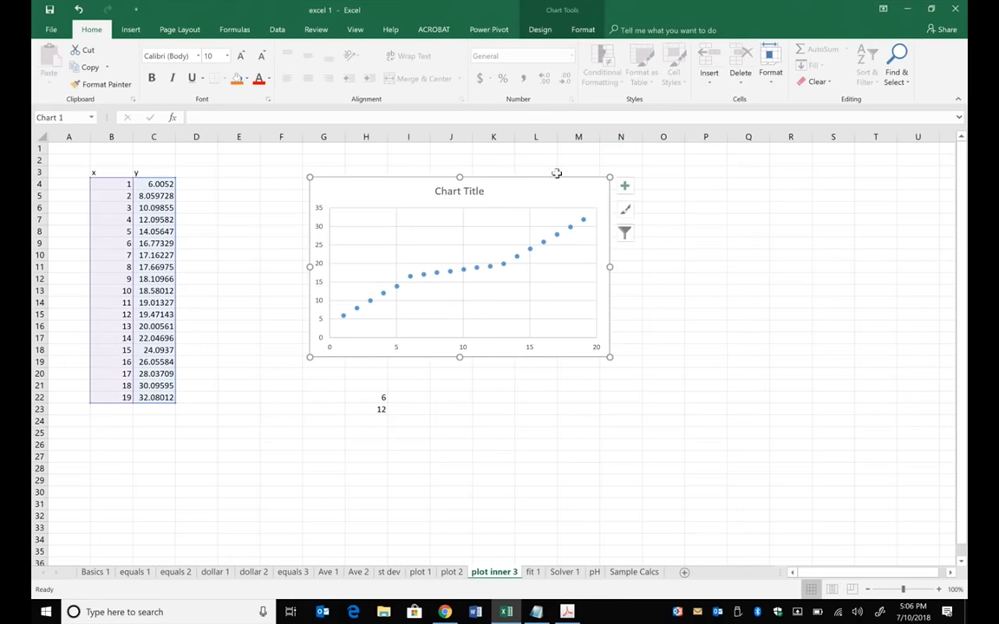
pyautogui.click(595, 29)
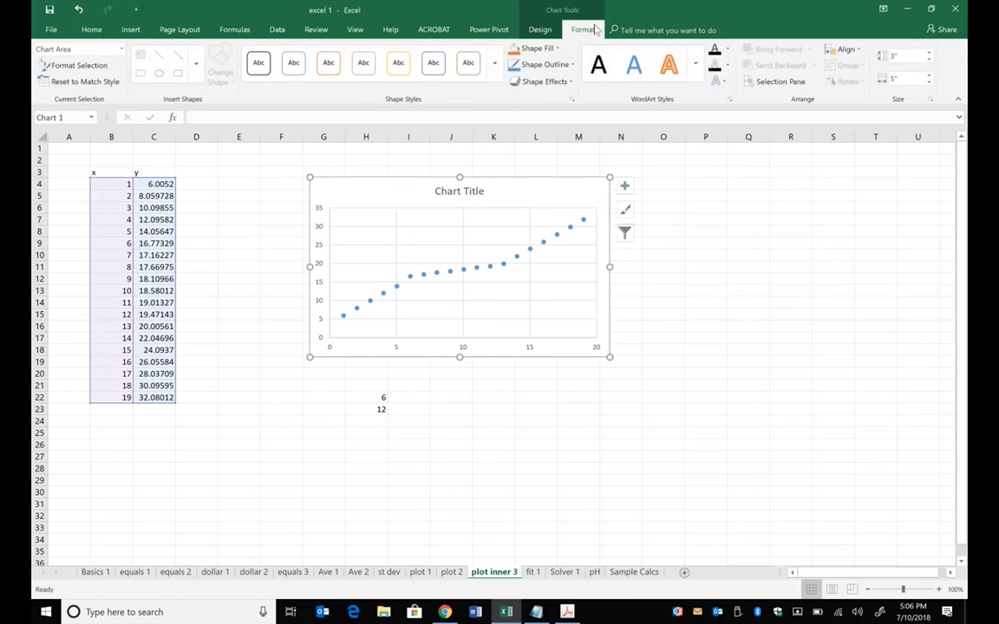
pyautogui.click(539, 29)
pyautogui.click(652, 78)
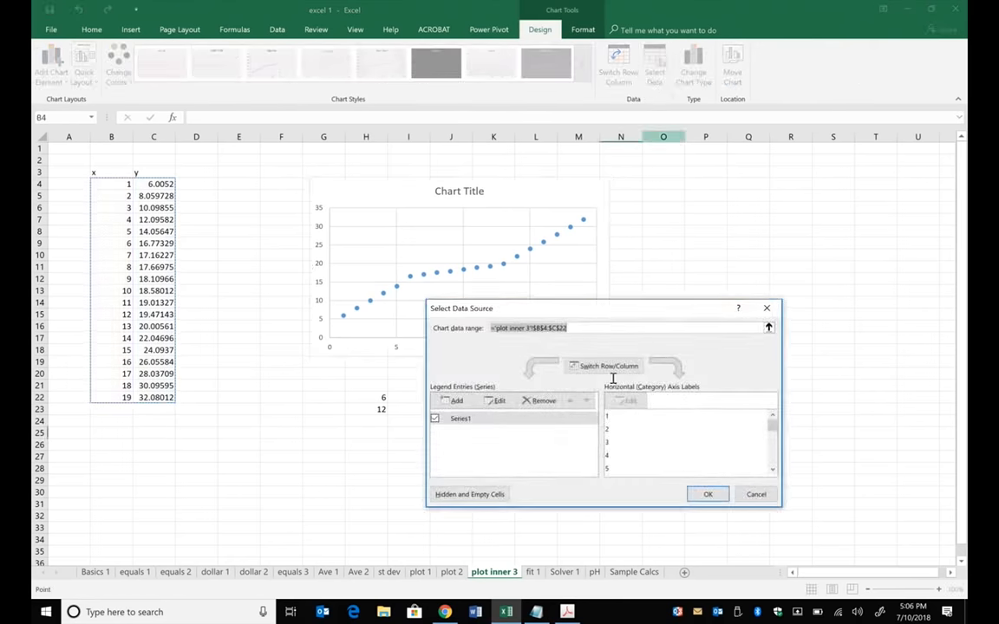
pyautogui.moveTo(647, 314); pyautogui.dragTo(797, 162)
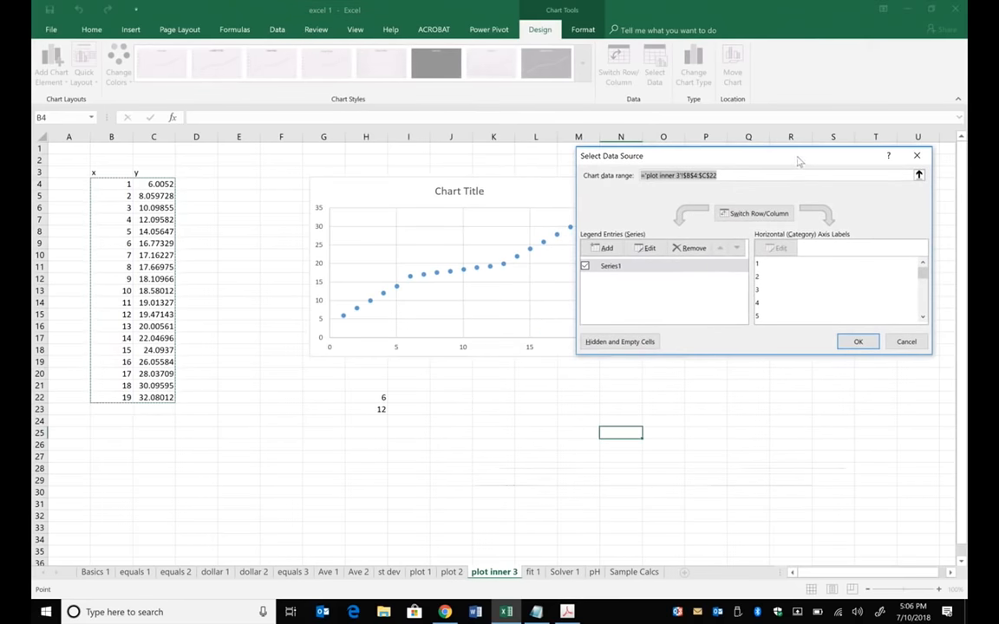
pyautogui.click(604, 249)
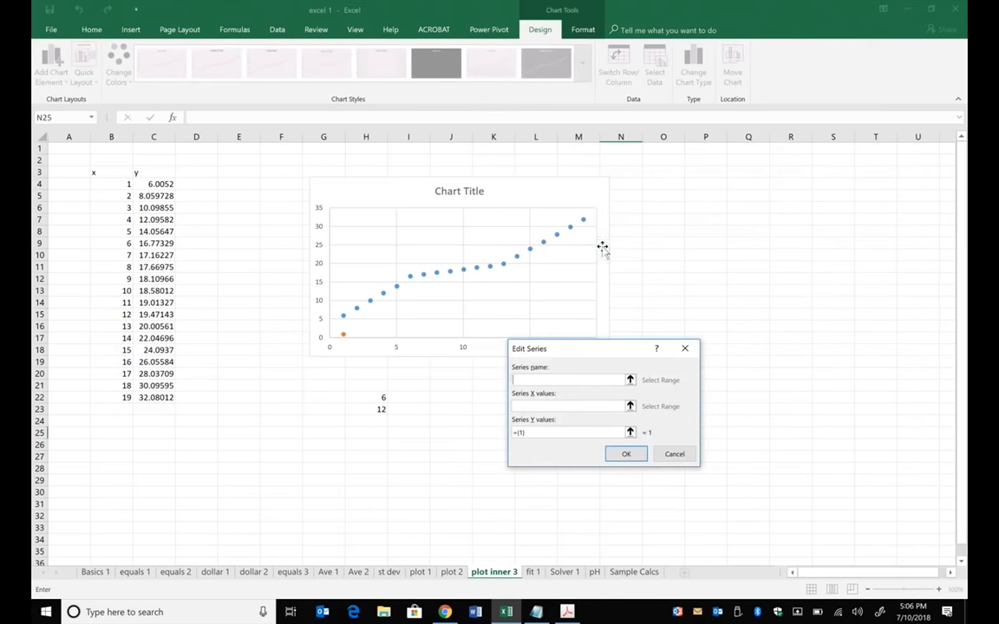
pyautogui.moveTo(538, 433); pyautogui.dragTo(512, 433)
pyautogui.press('BackSpace')
pyautogui.moveTo(158, 243); pyautogui.dragTo(160, 314)
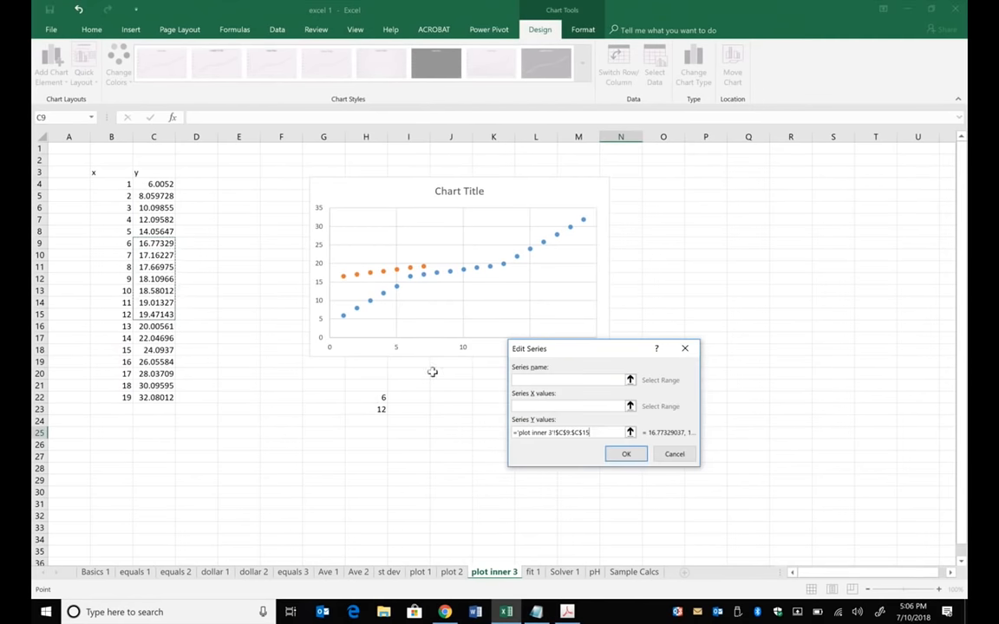
# - Set the new series' X values to B9:B15 and accept the chart's data source changes
pyautogui.click(524, 408)
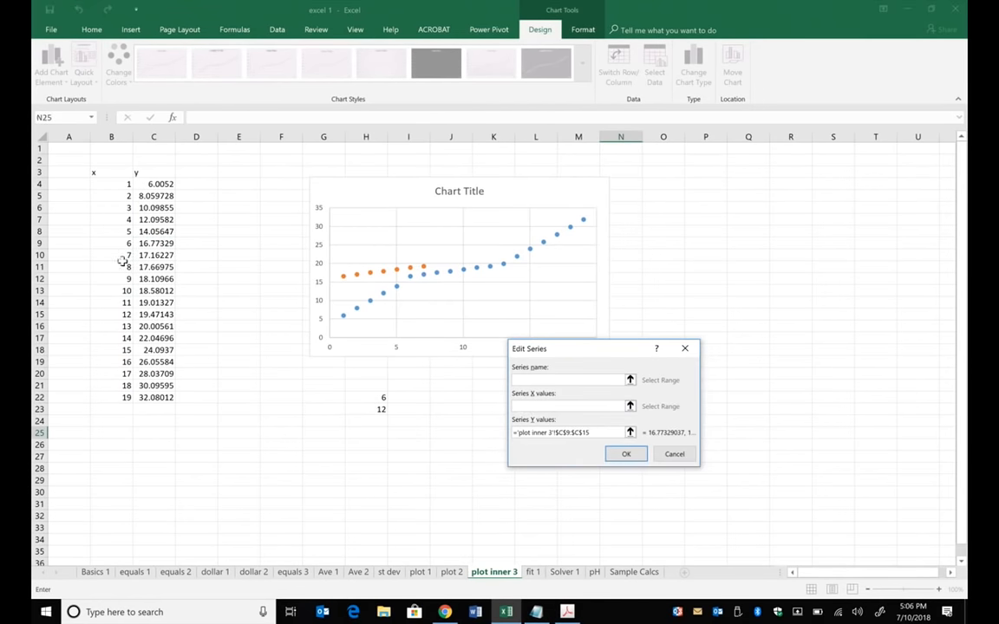
pyautogui.moveTo(123, 244); pyautogui.dragTo(123, 314)
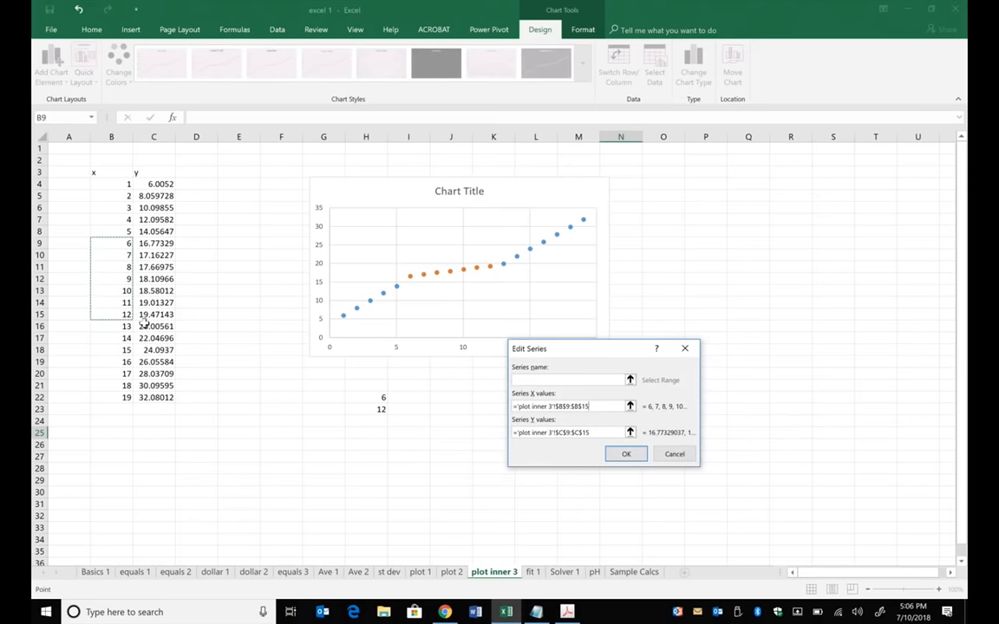
pyautogui.click(626, 454)
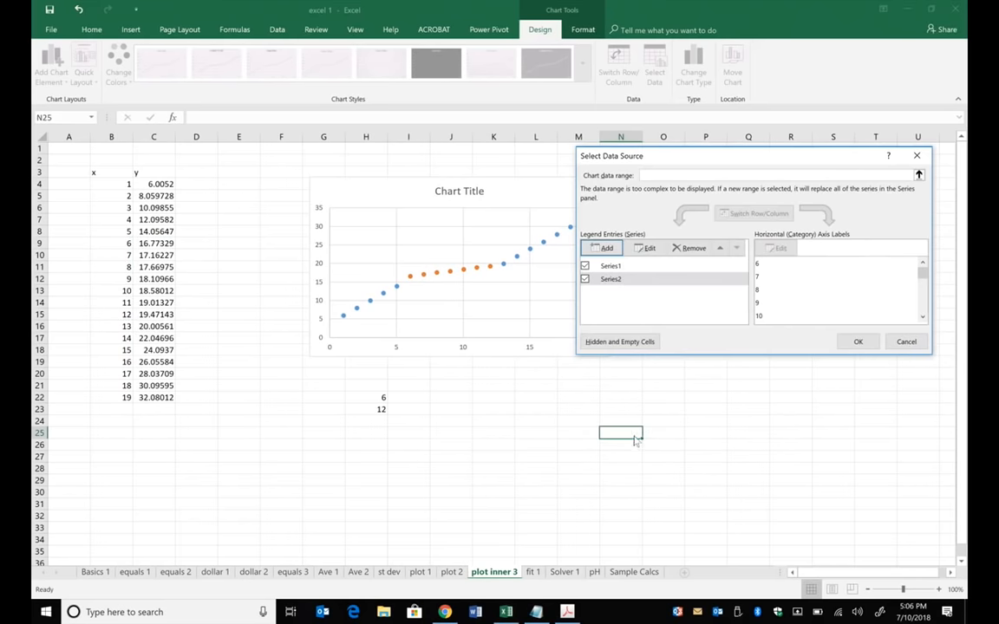
pyautogui.click(857, 341)
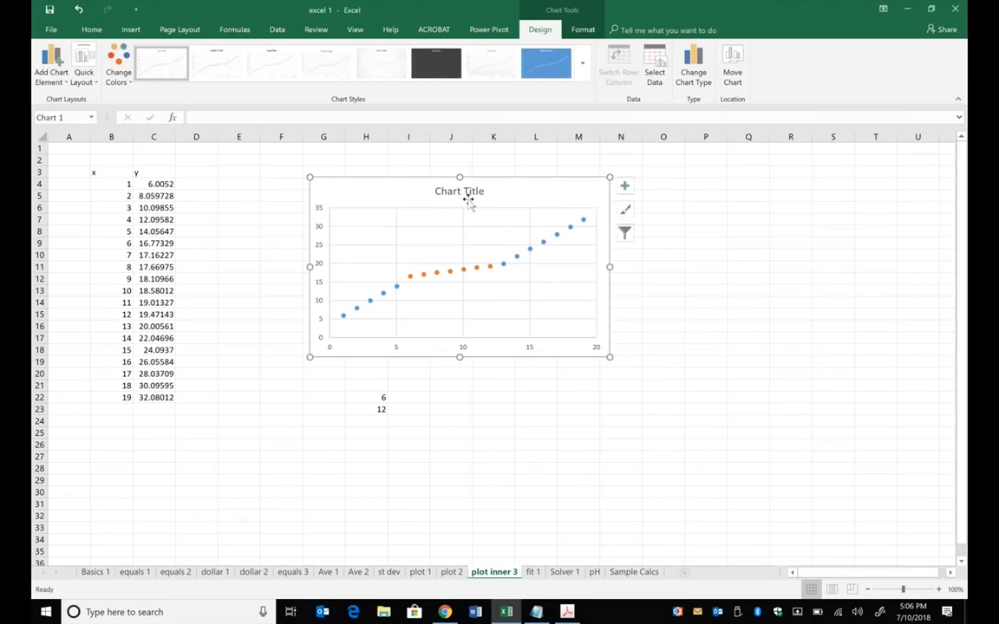
# - Move the chart closer to the data table, with its upper corner in column E near row 6
pyautogui.click(473, 269)
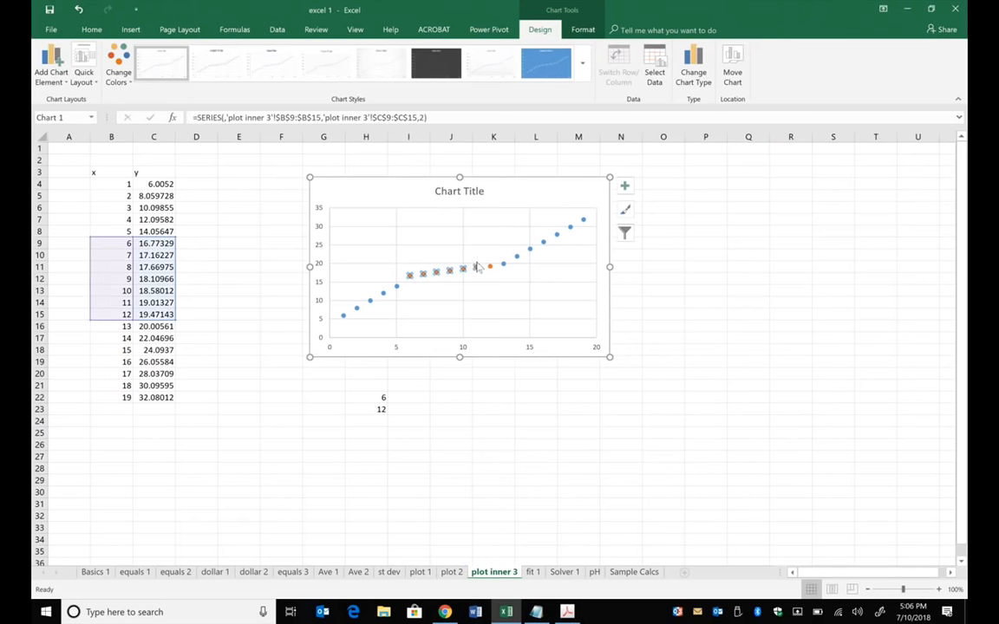
pyautogui.moveTo(477, 262); pyautogui.dragTo(416, 285)
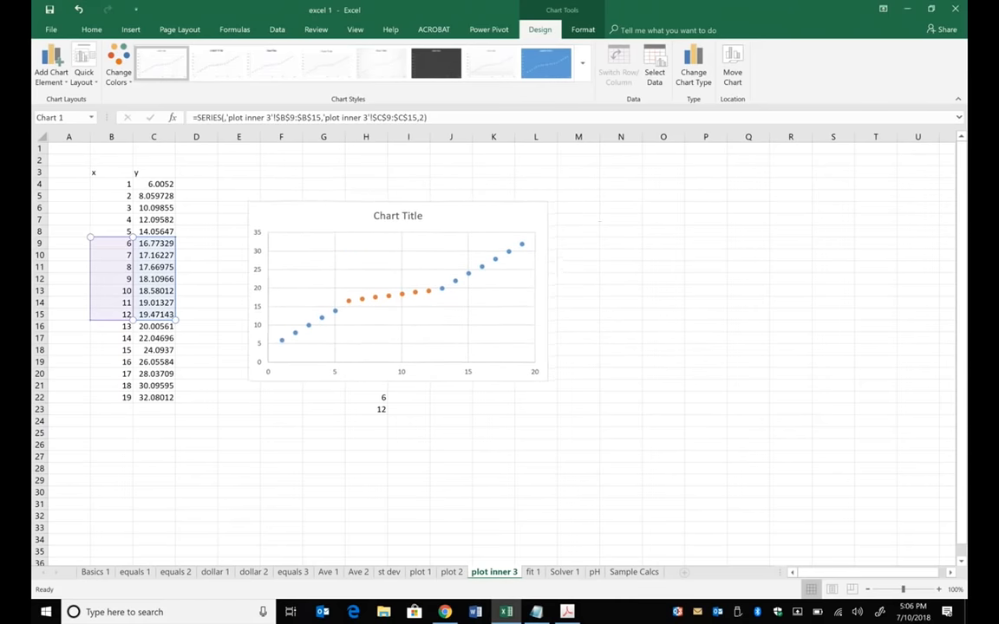
pyautogui.click(621, 230)
# - Add a linear trendline to the orange inner series, displaying its equation and R-squared value on the chart
pyautogui.keyDown('ctrl'); pyautogui.scroll(6, 520, 235); pyautogui.keyUp('ctrl')
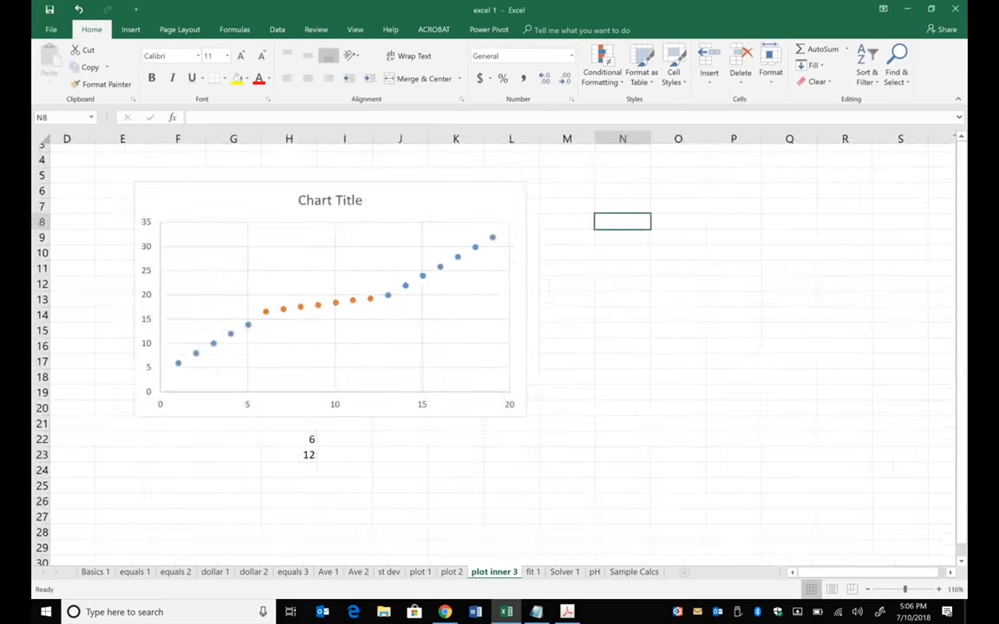
pyautogui.keyDown('ctrl'); pyautogui.scroll(-2, 520, 260); pyautogui.keyUp('ctrl')
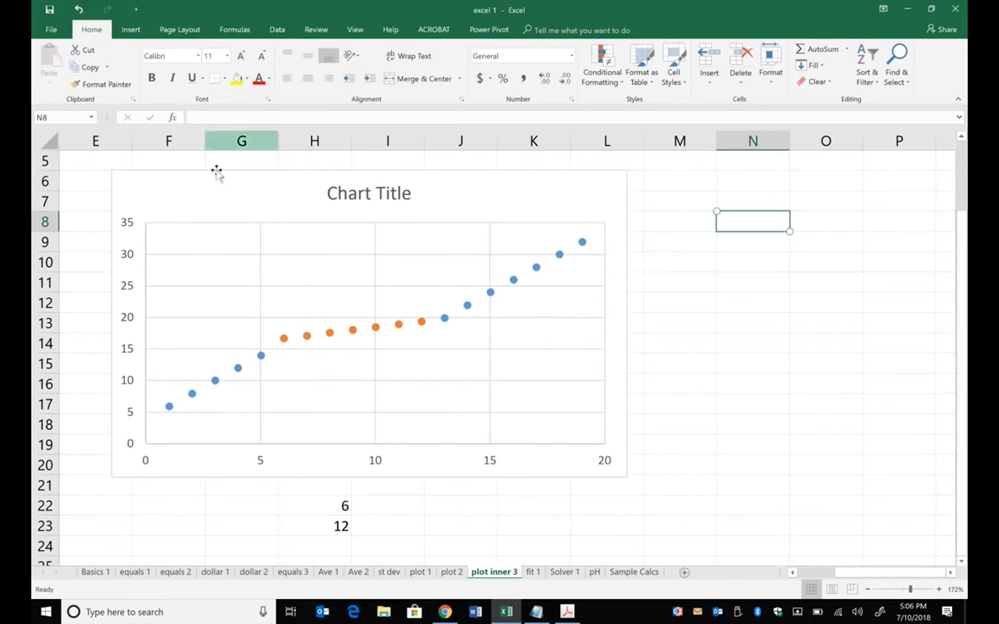
pyautogui.click(396, 324)
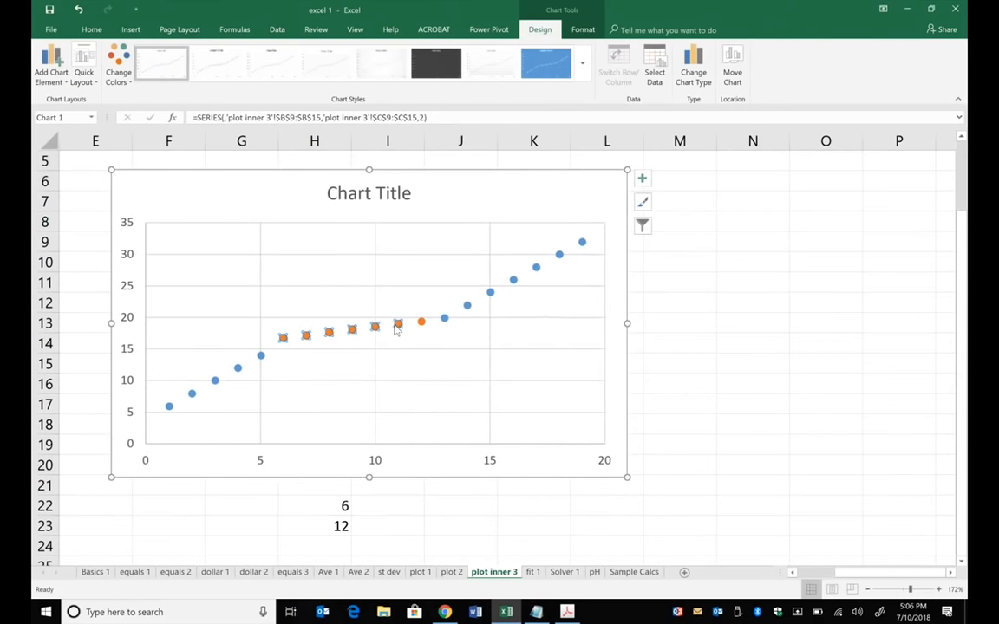
pyautogui.rightClick(395, 326)
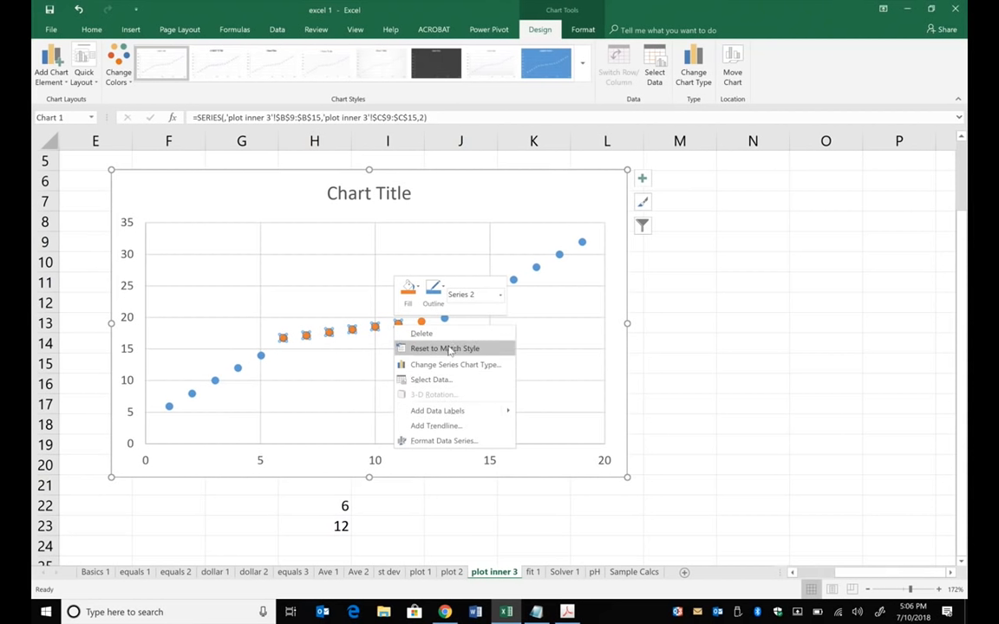
pyautogui.click(460, 426)
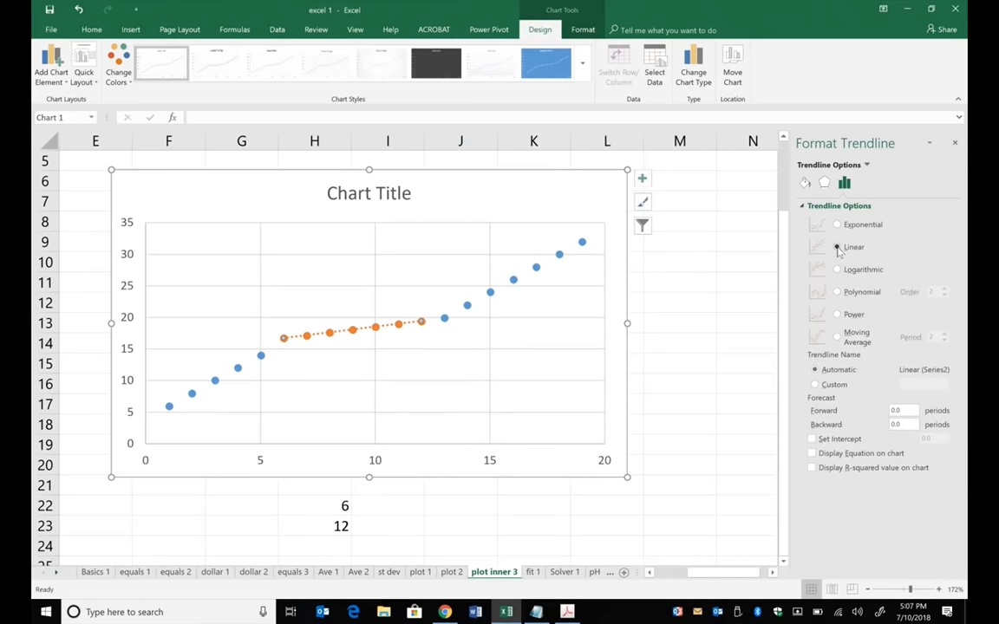
pyautogui.click(812, 454)
pyautogui.click(812, 467)
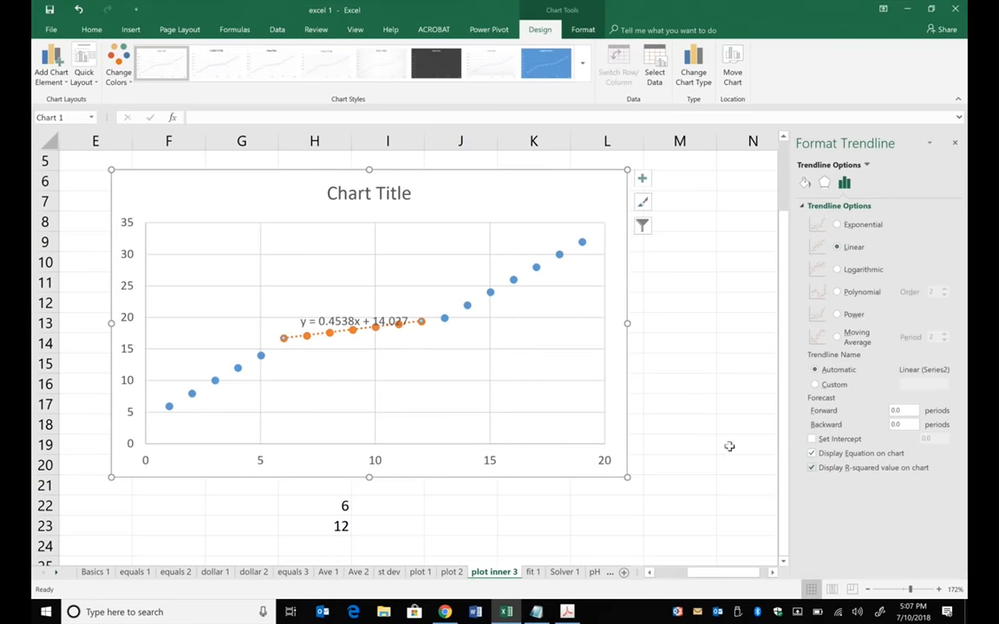
# - Move the trendline equation label into the clear space below the data points, and delete the chart's vertical and horizontal gridlines
pyautogui.click(349, 312)
pyautogui.moveTo(440, 323); pyautogui.dragTo(487, 330)
pyautogui.click(487, 328)
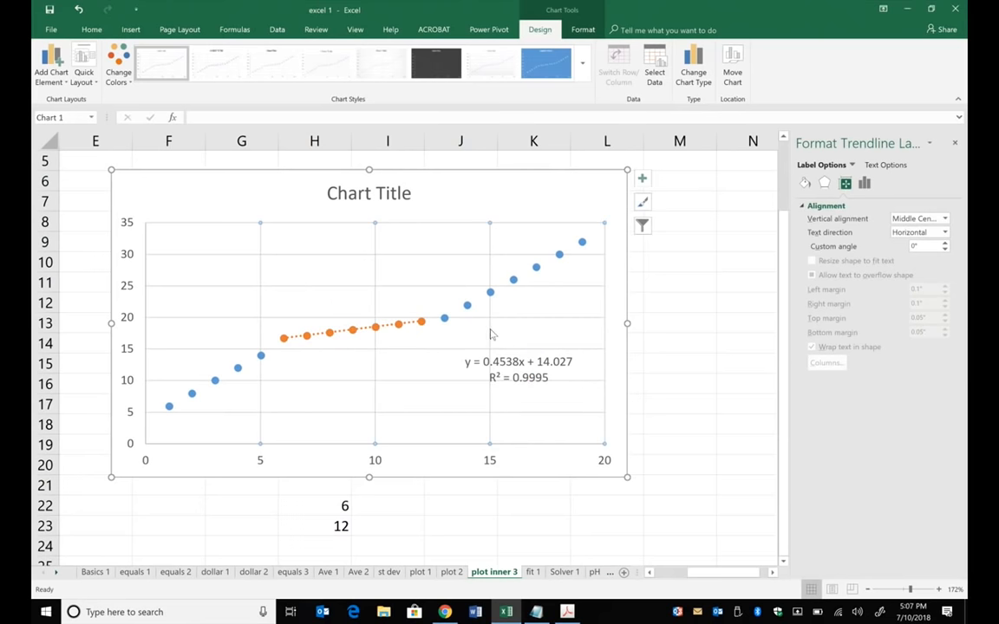
pyautogui.click(440, 351)
pyautogui.click(439, 350)
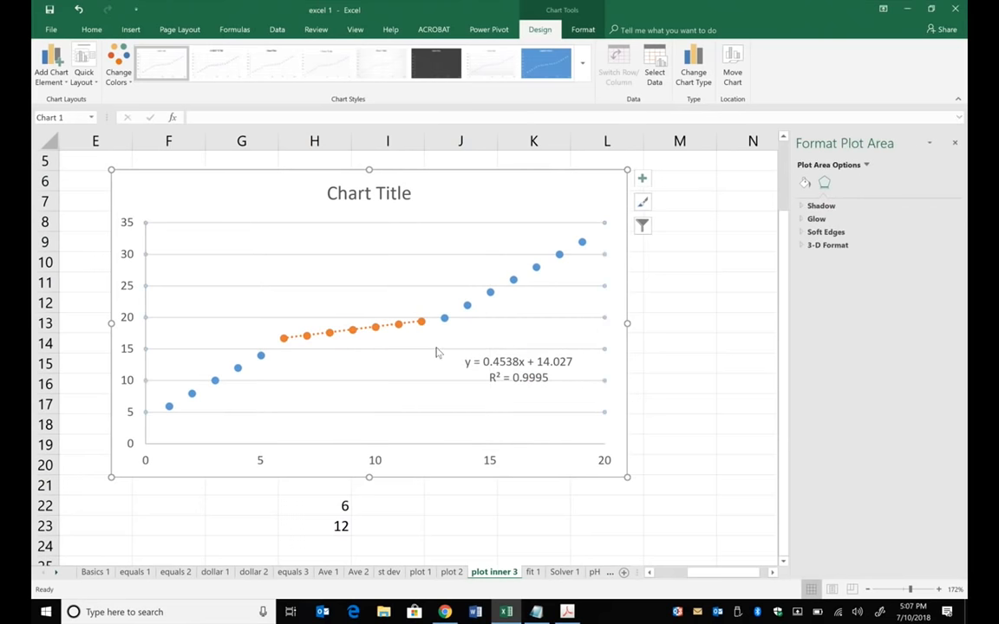
pyautogui.press('Delete')
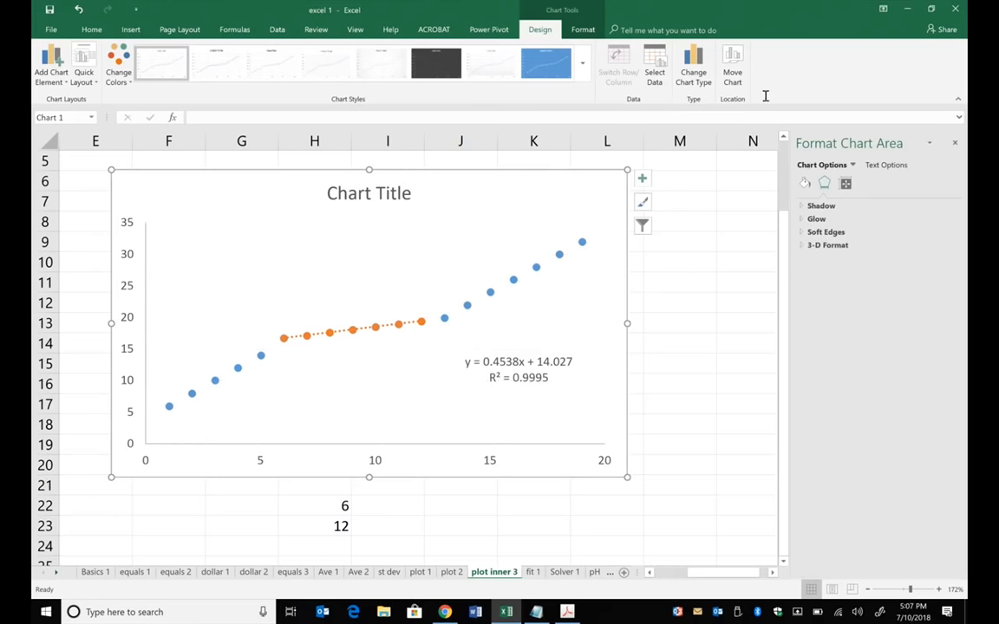
pyautogui.click(804, 183)
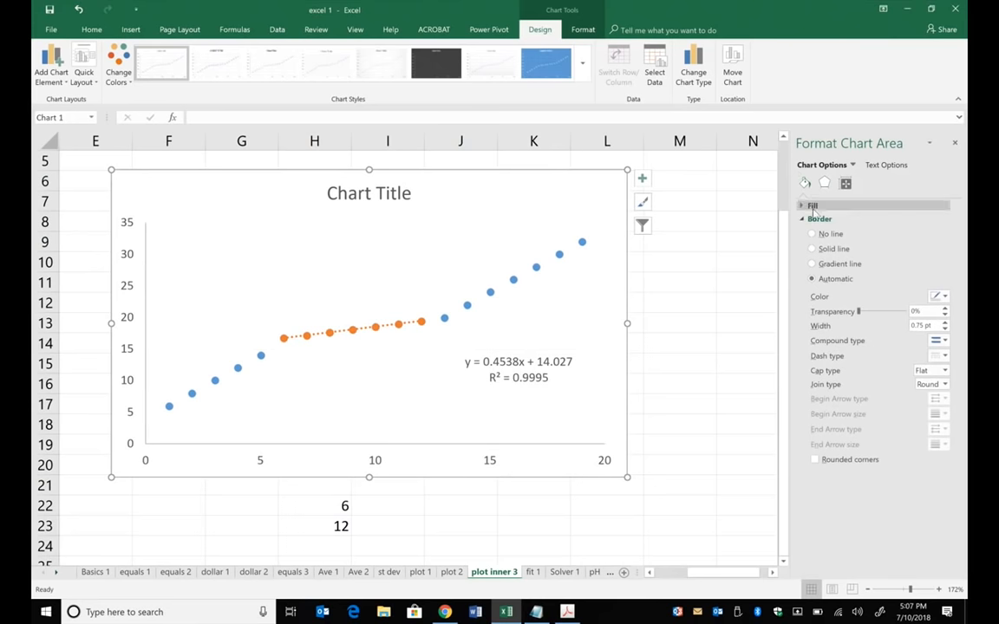
pyautogui.click(405, 355)
pyautogui.click(444, 320)
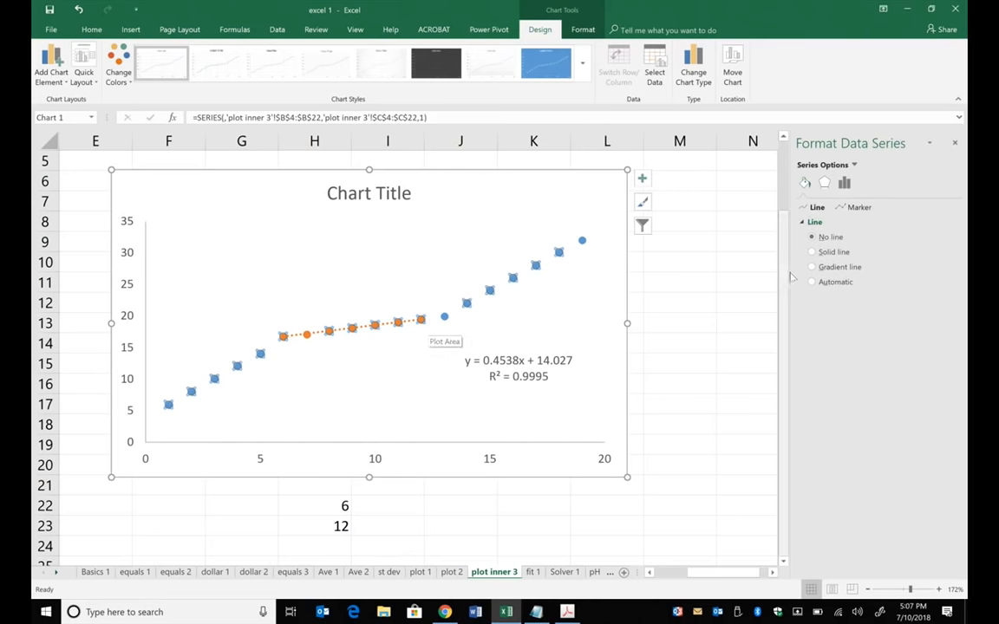
pyautogui.click(863, 208)
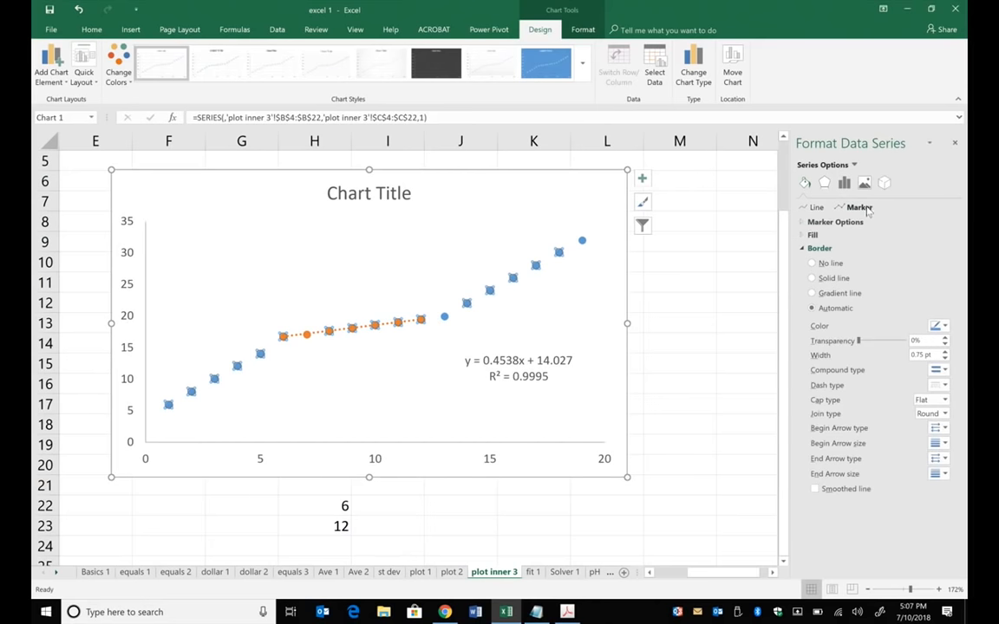
pyautogui.click(802, 224)
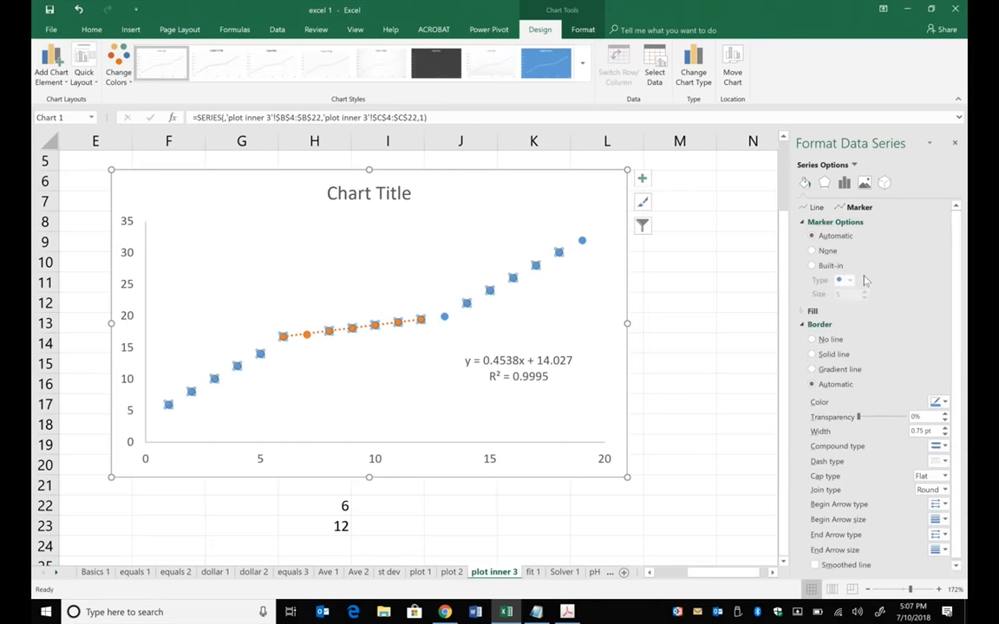
pyautogui.click(417, 346)
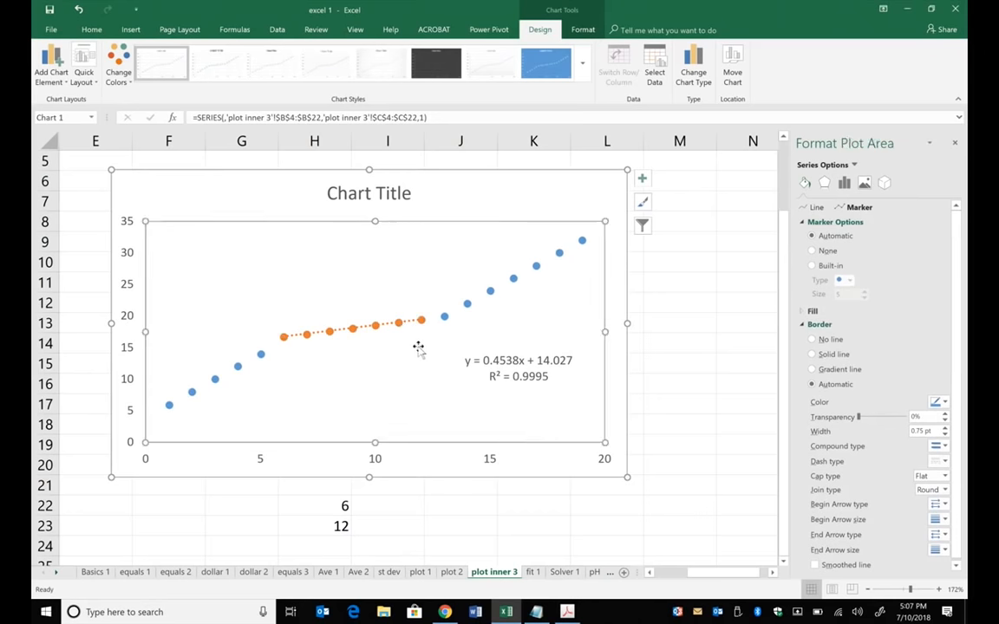
pyautogui.click(401, 328)
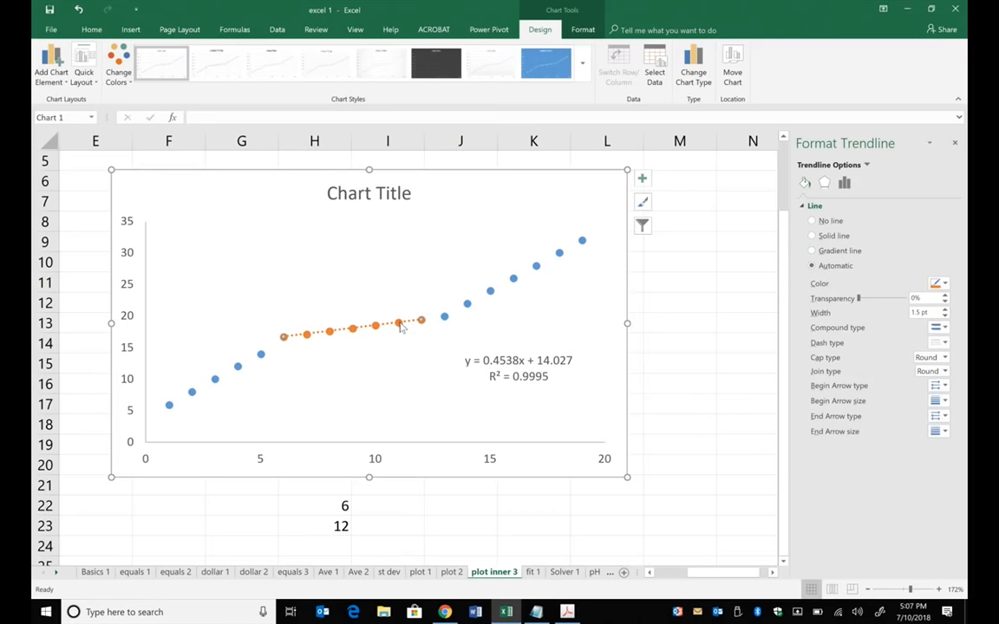
pyautogui.click(378, 345)
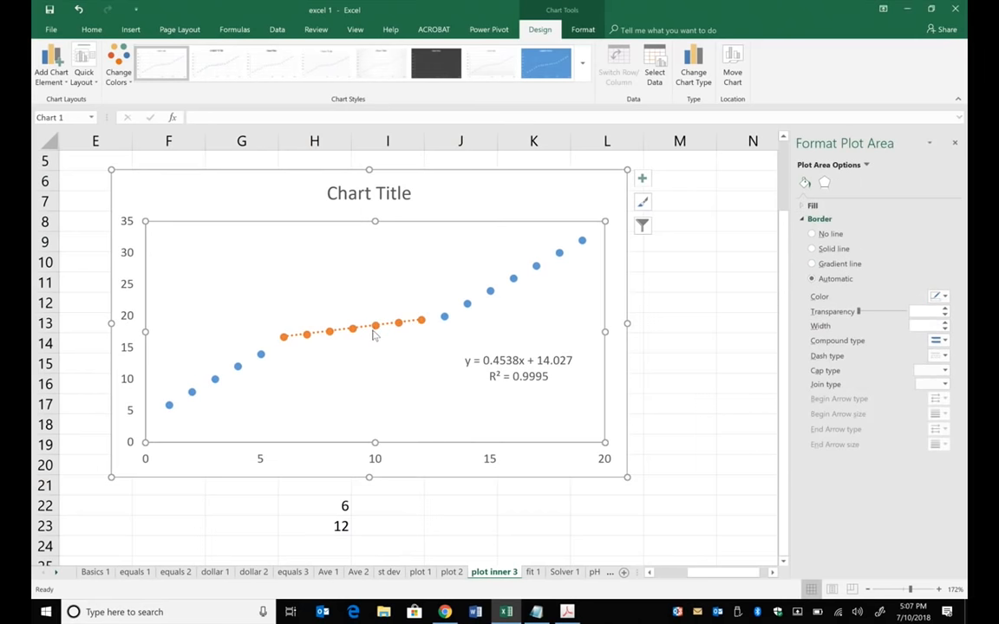
pyautogui.click(375, 331)
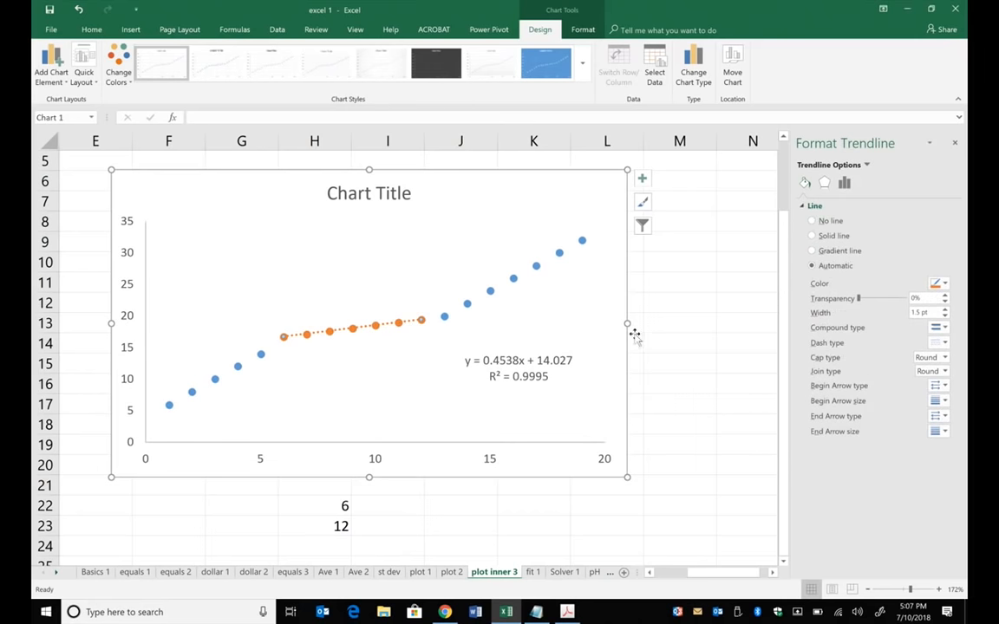
# - Change the orange inner series' markers to built-in triangles of size 11
pyautogui.click(423, 323)
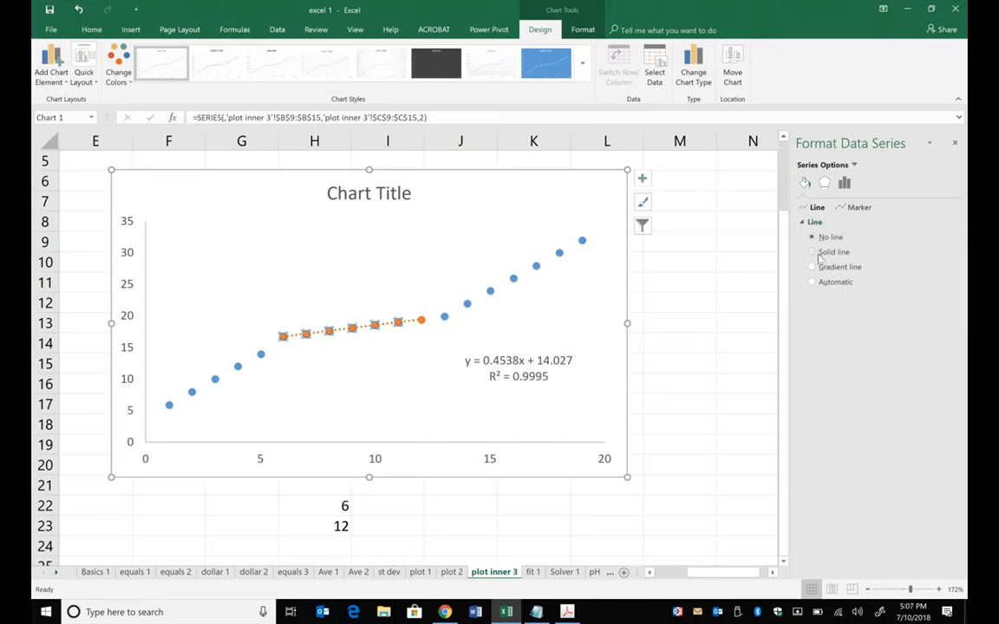
pyautogui.click(857, 208)
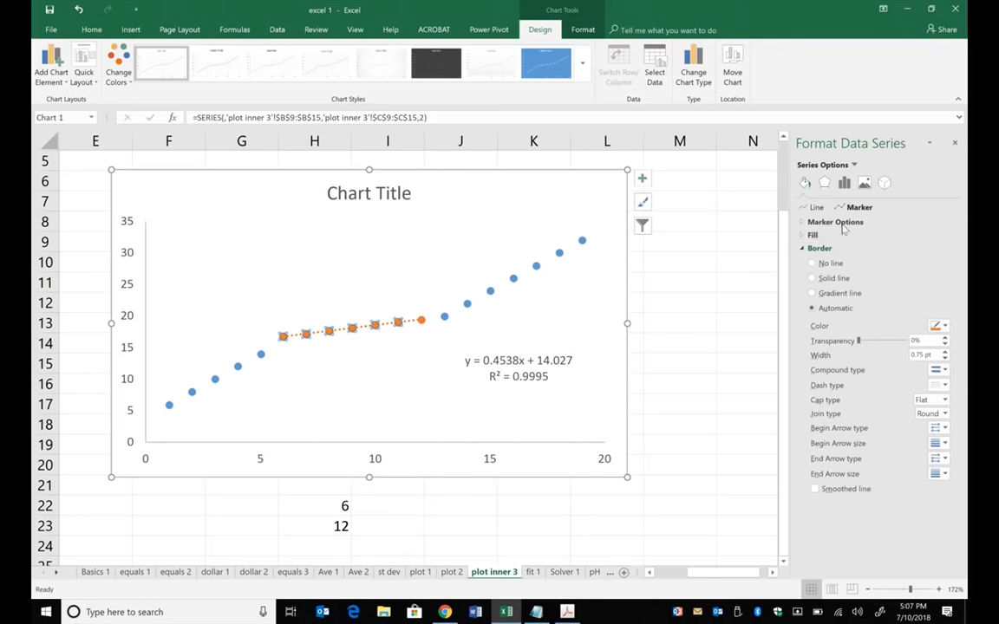
pyautogui.click(854, 222)
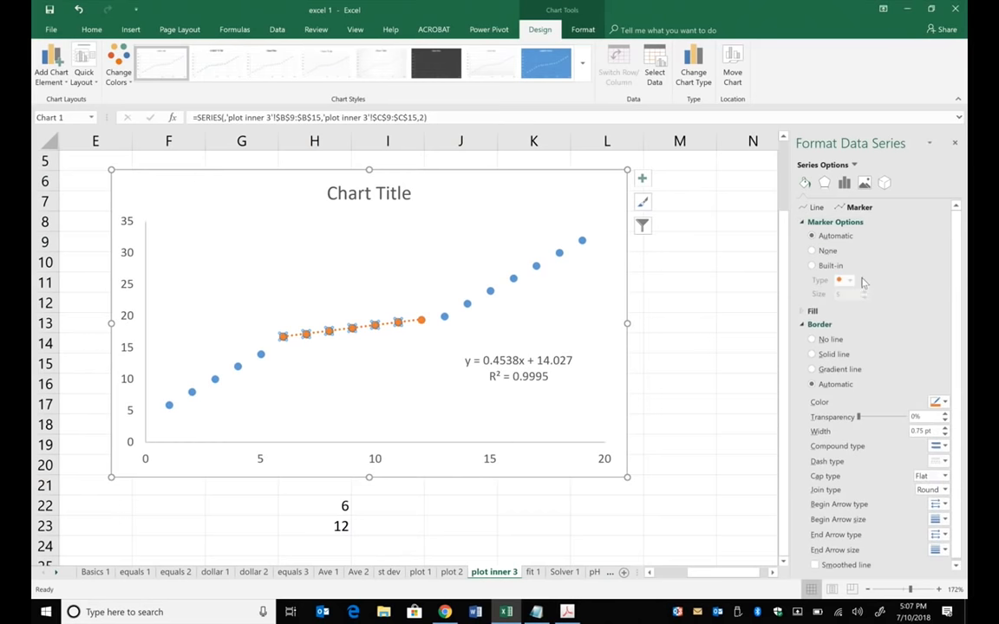
pyautogui.click(824, 265)
pyautogui.click(850, 280)
pyautogui.click(850, 315)
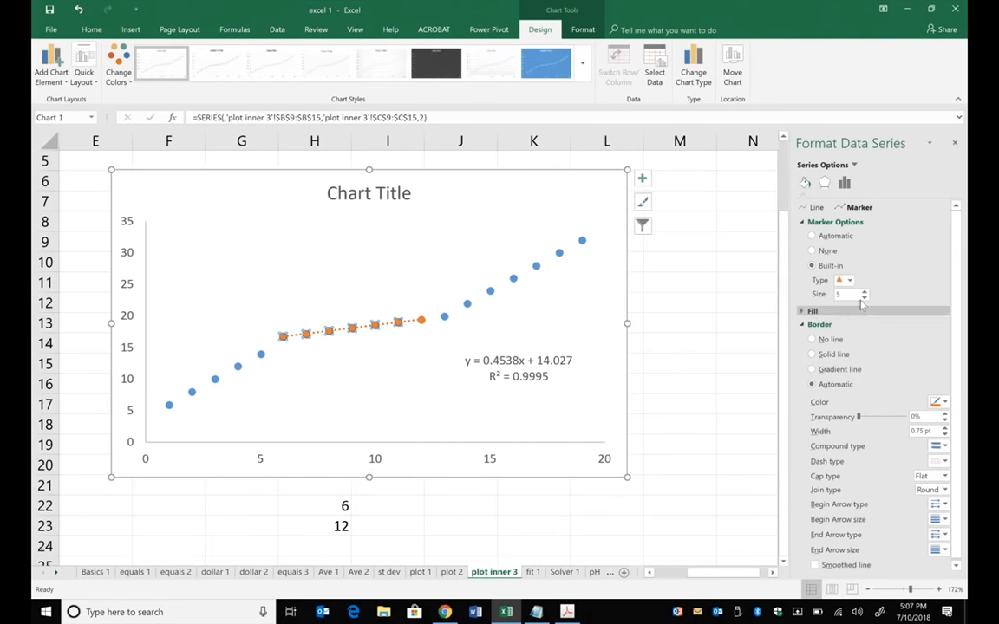
pyautogui.click(865, 292)
pyautogui.click(864, 293)
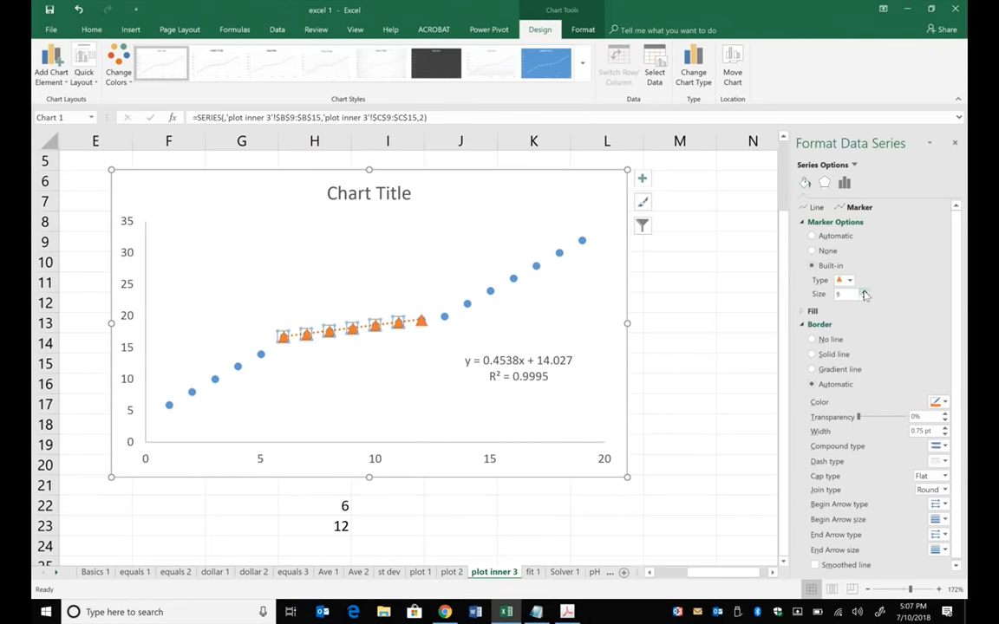
pyautogui.click(864, 292)
pyautogui.click(864, 292)
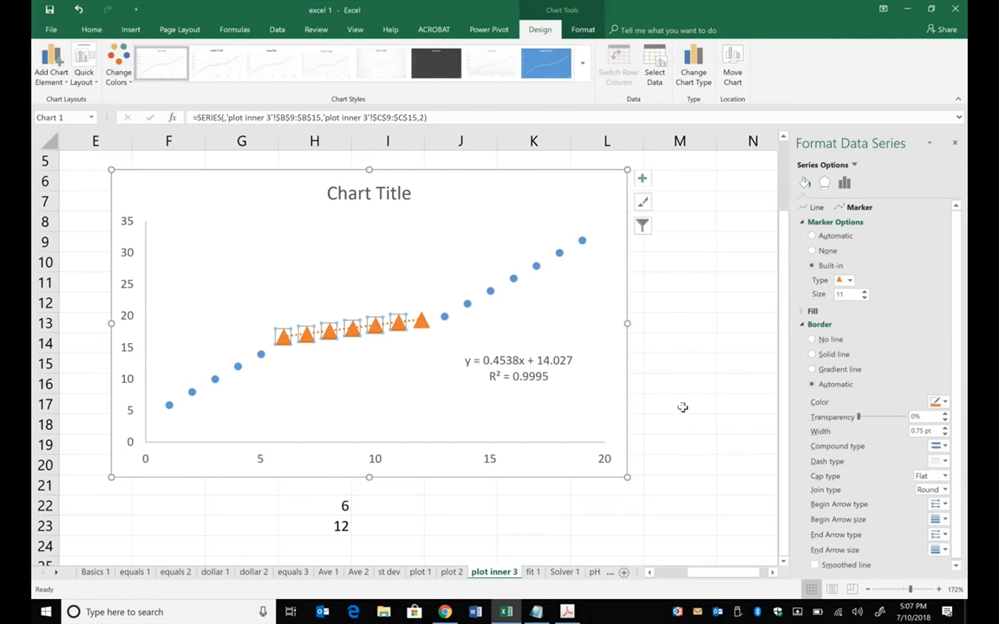
# - Review the X and Y value ranges of Series2, the orange inner series, in the chart's data source without changing them
pyautogui.click(682, 320)
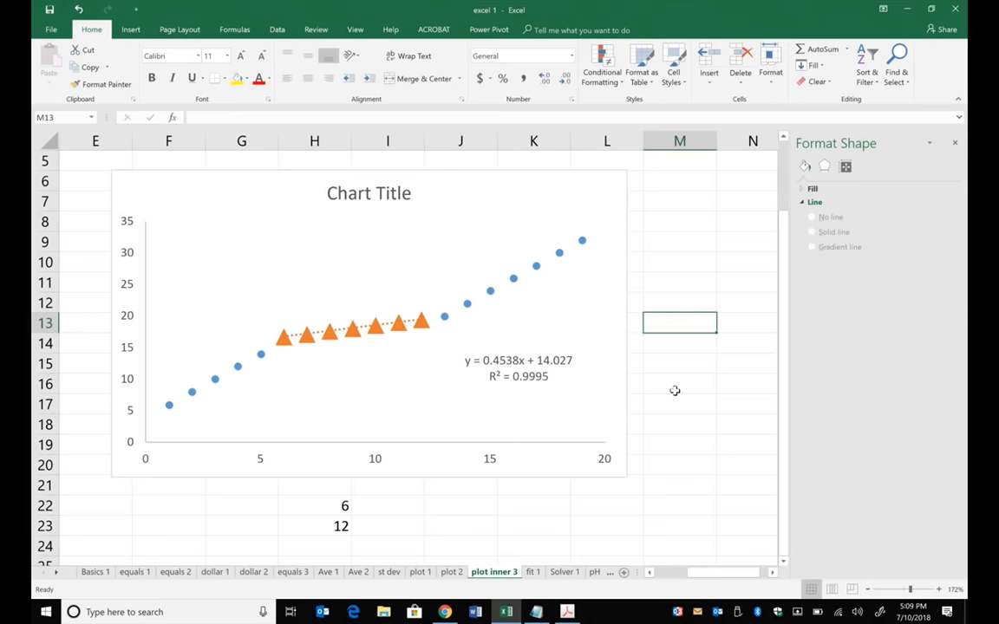
pyautogui.click(520, 202)
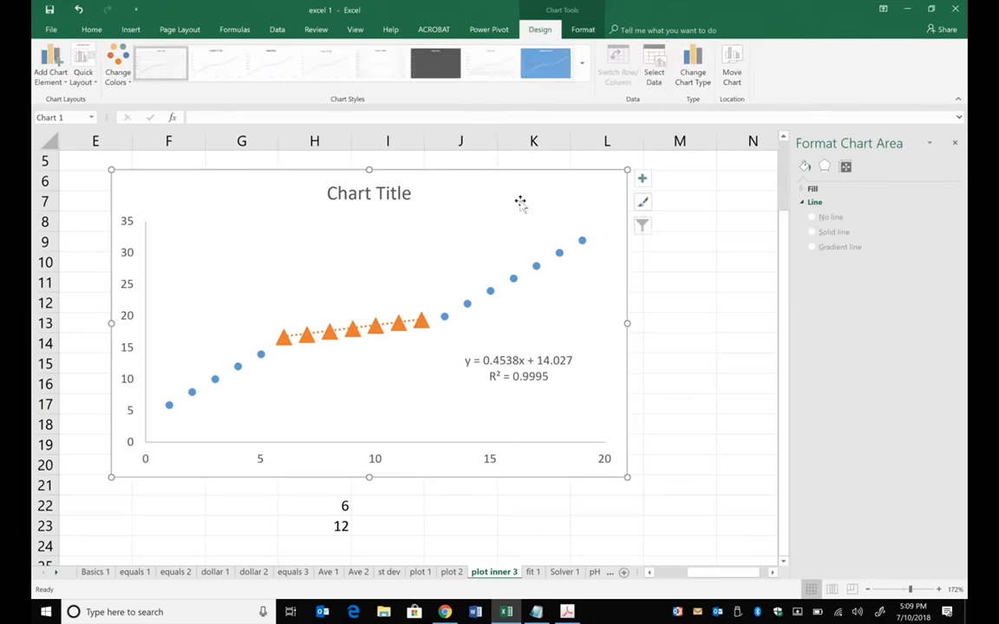
pyautogui.click(656, 69)
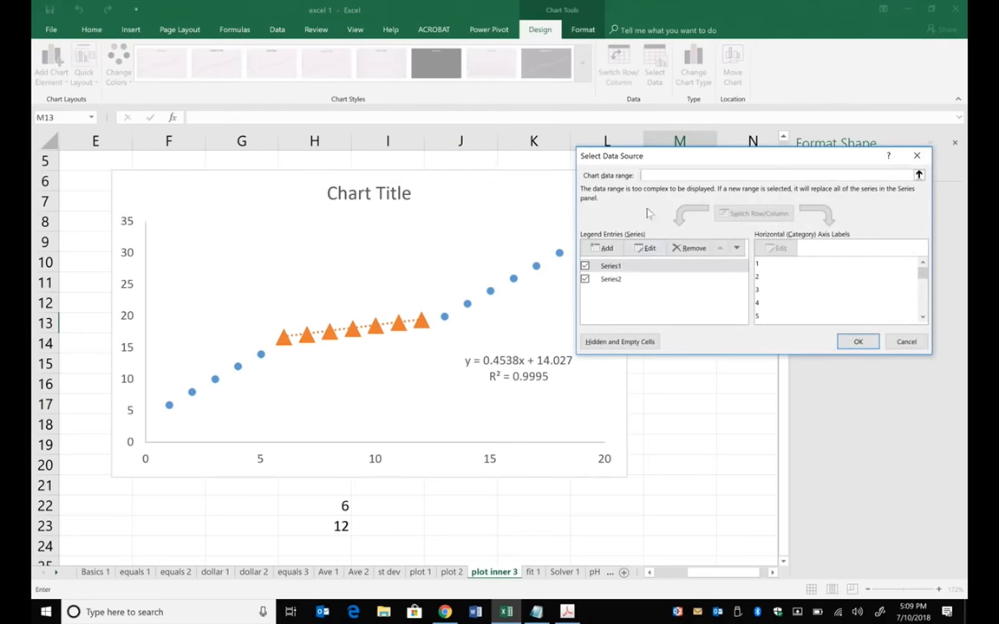
pyautogui.click(618, 281)
pyautogui.click(646, 248)
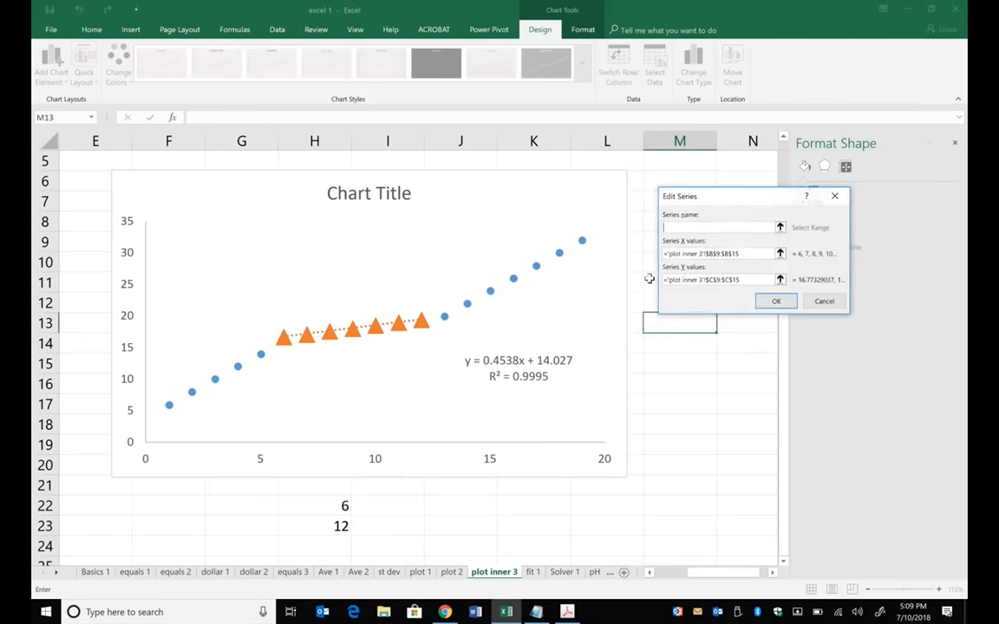
pyautogui.click(710, 254)
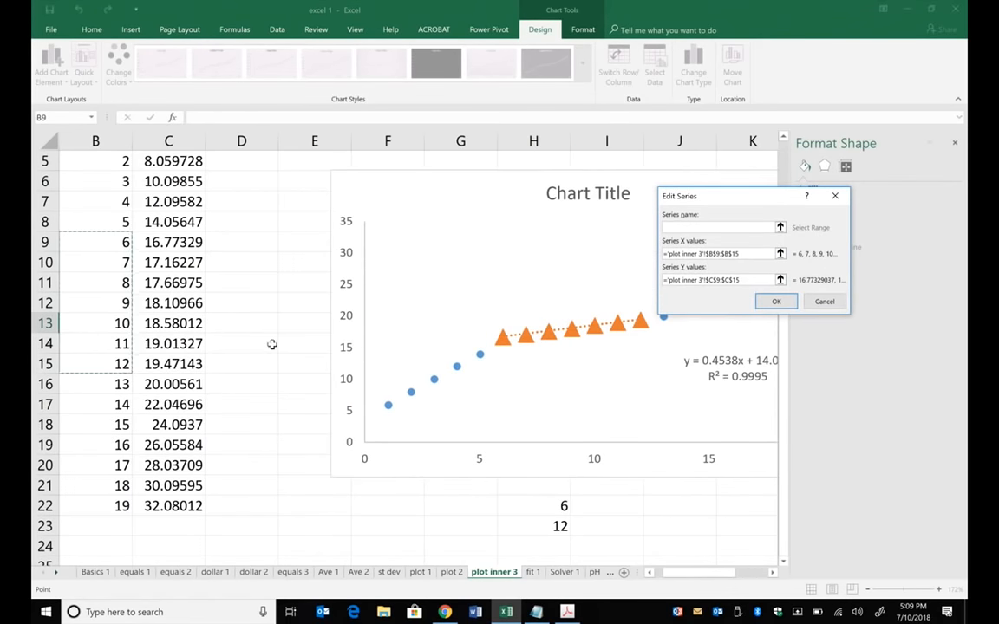
pyautogui.click(649, 573)
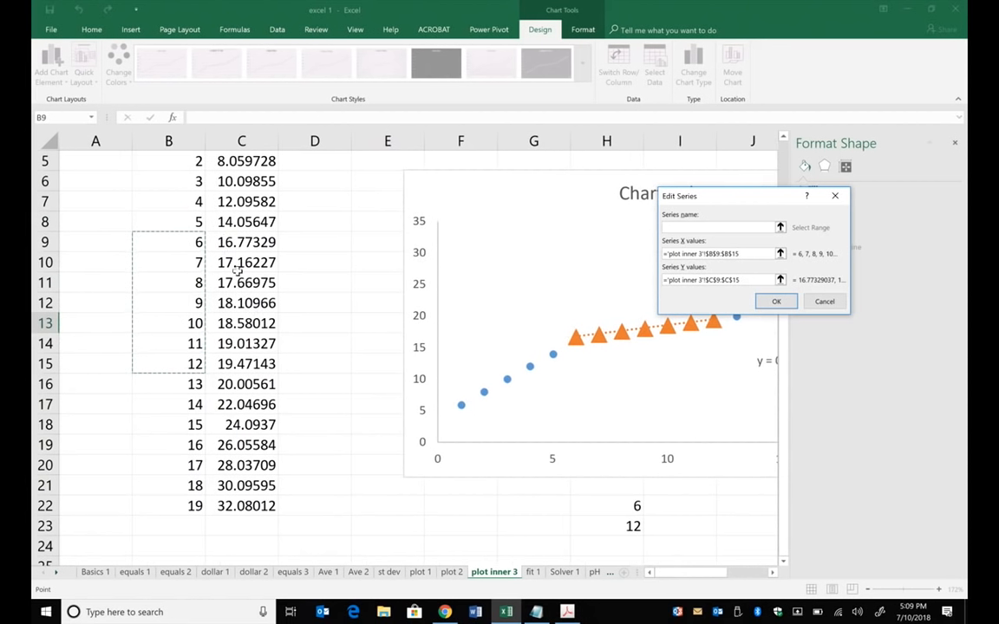
pyautogui.click(730, 283)
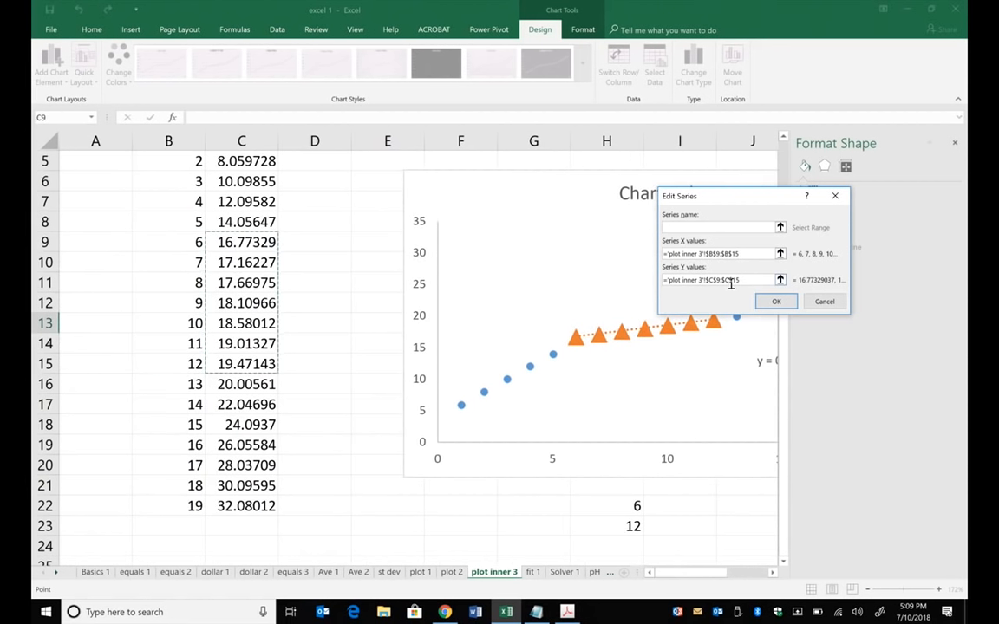
pyautogui.click(720, 254)
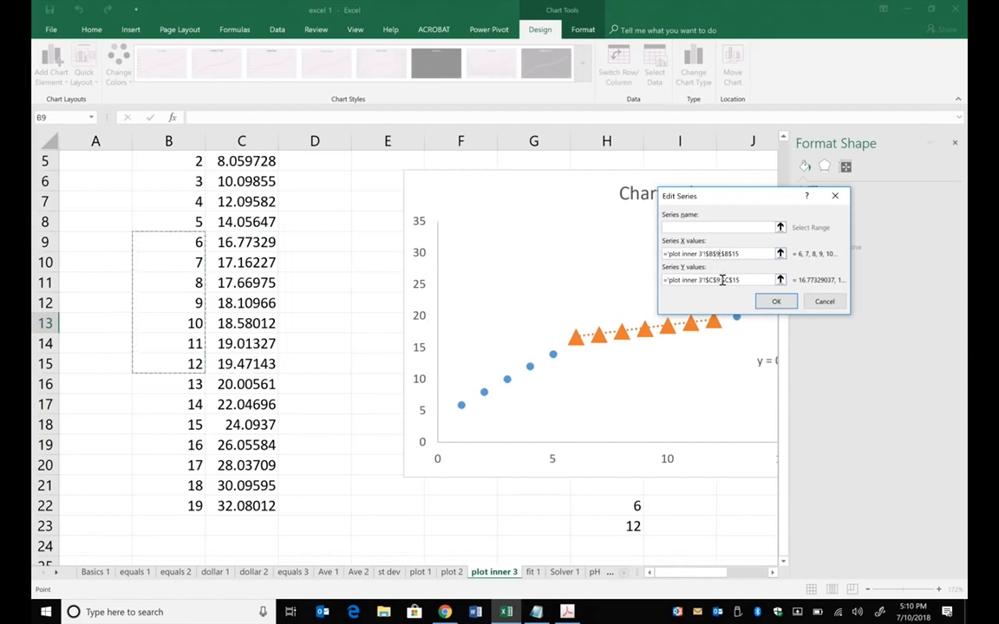
pyautogui.click(724, 280)
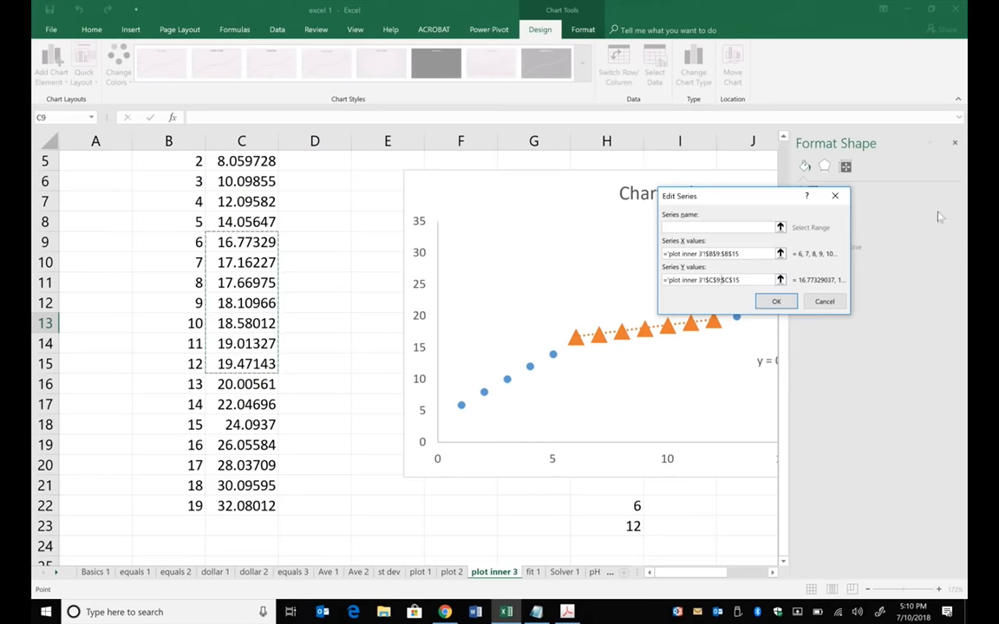
pyautogui.click(825, 301)
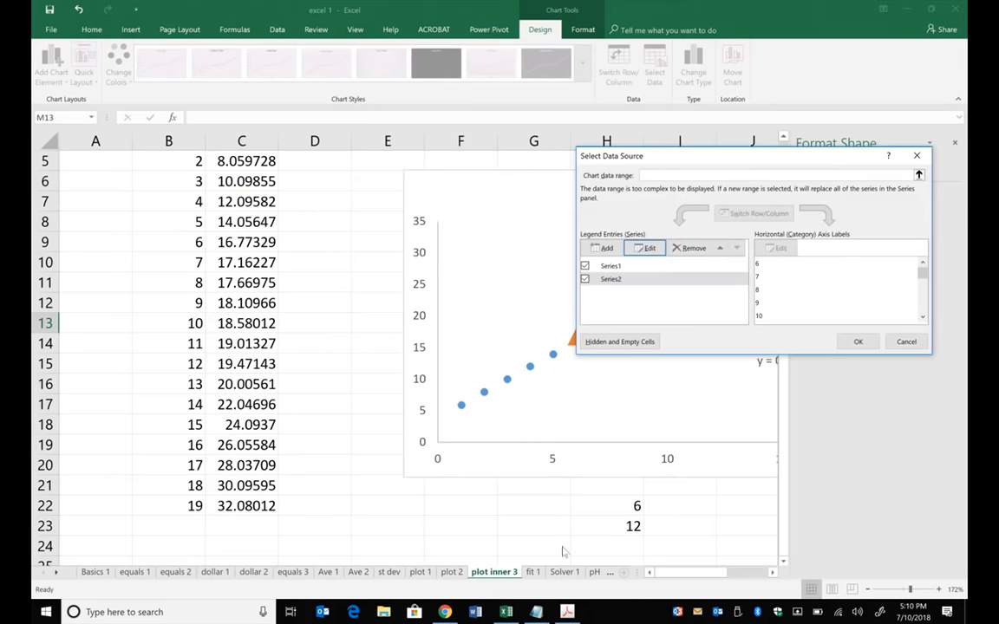
pyautogui.click(902, 339)
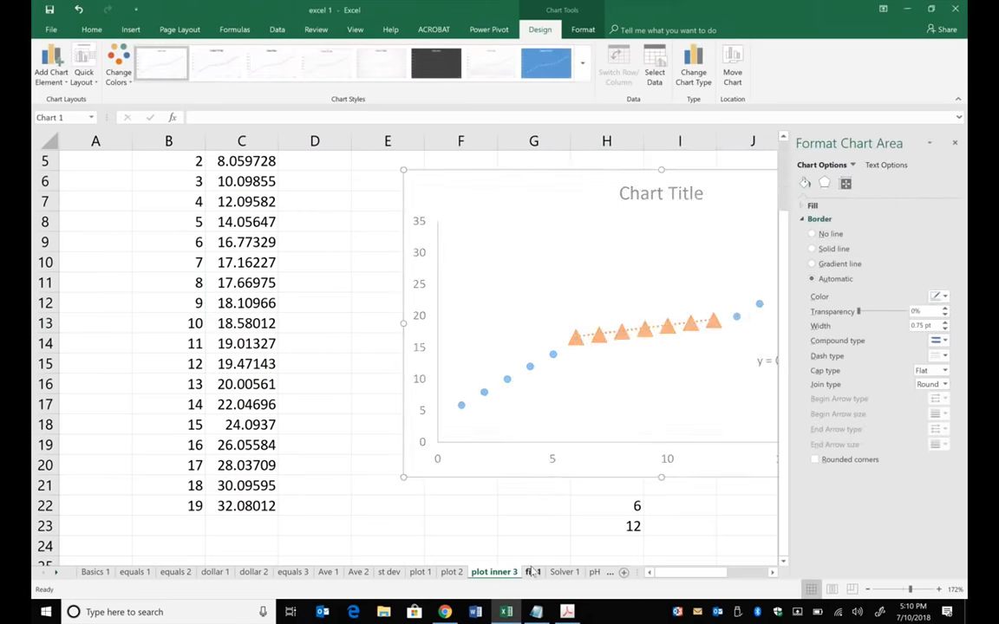
# - On the fit 1 sheet, add a trendline to the gray Y3 series, comparing exponential, logarithmic and polynomial fits and keeping logarithmic
pyautogui.hotkey('ctrl', 'pagedown')
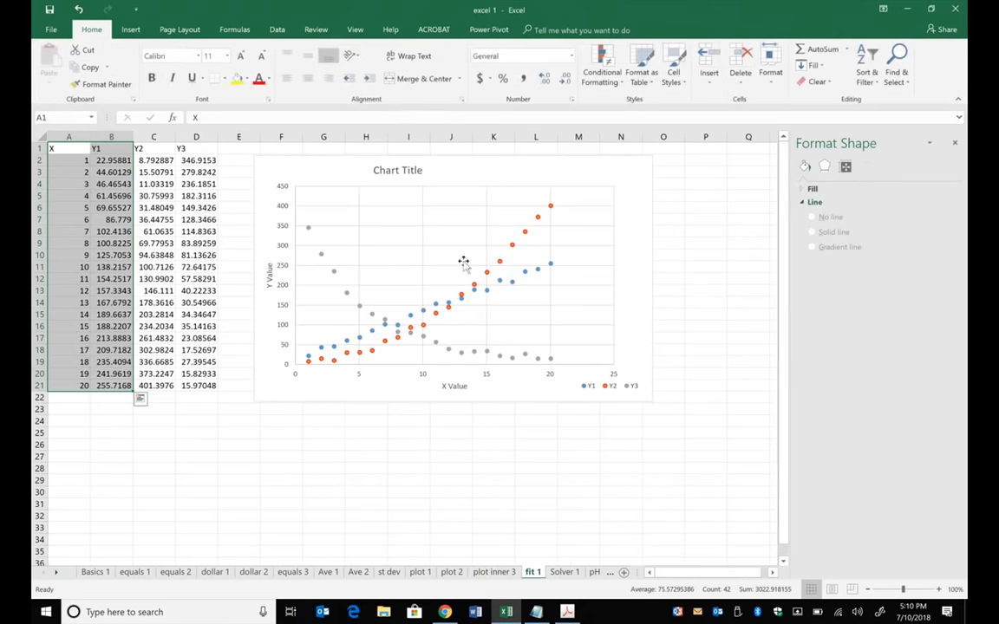
pyautogui.click(335, 273)
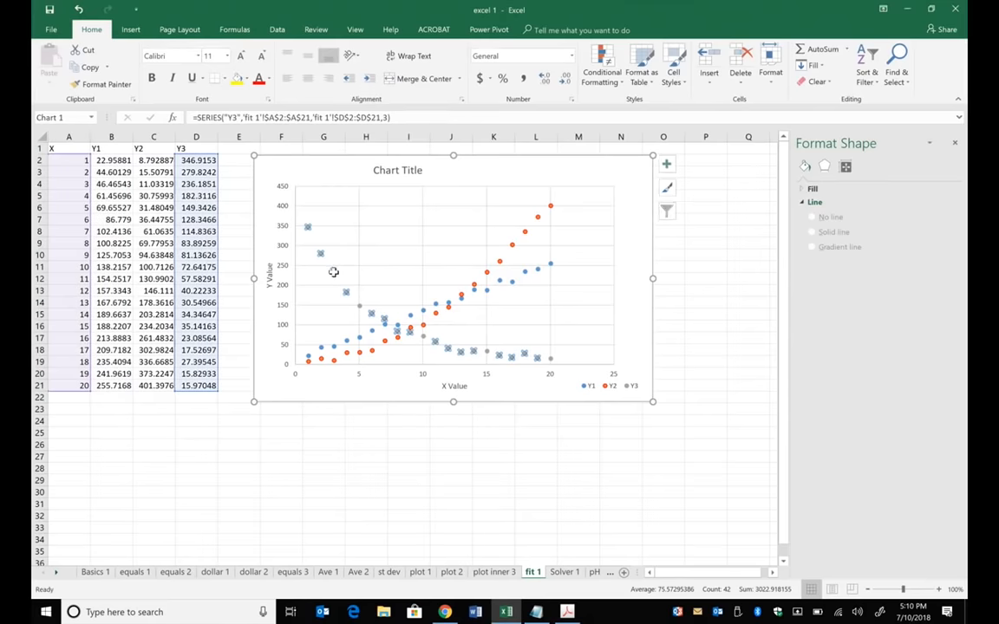
pyautogui.rightClick(334, 274)
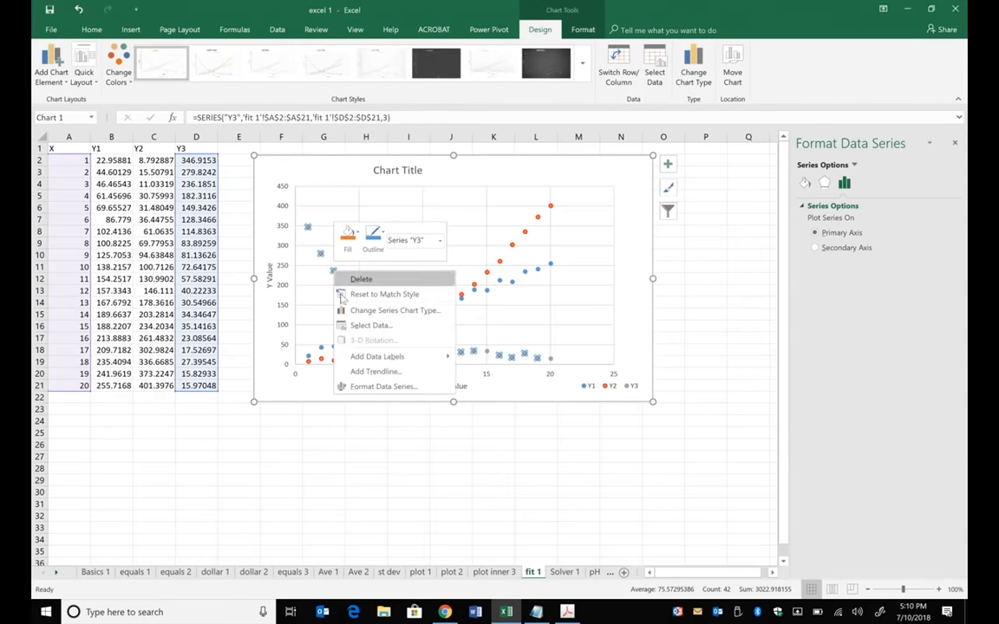
pyautogui.click(368, 371)
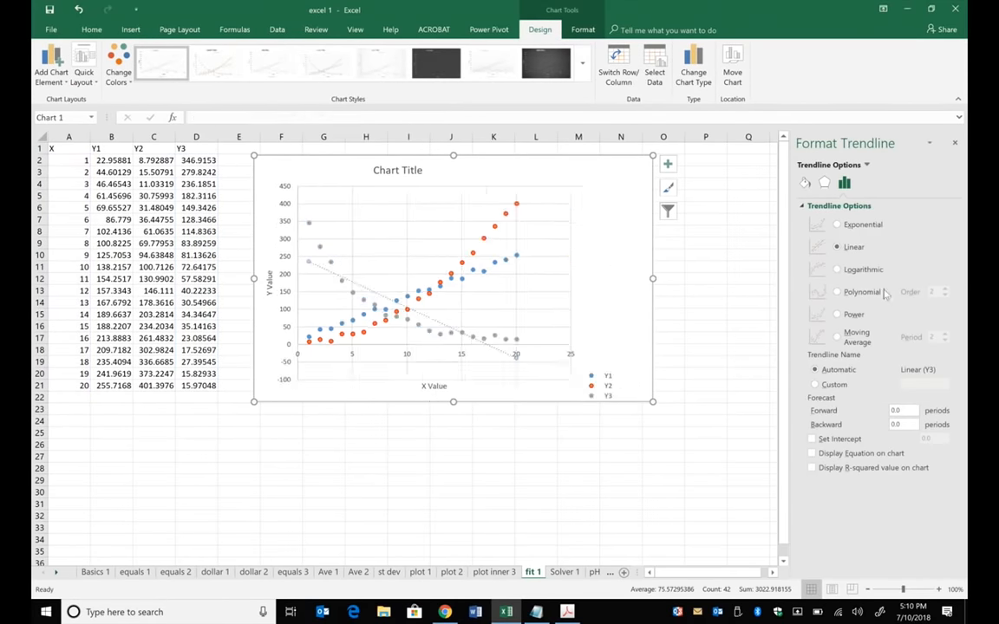
pyautogui.click(876, 226)
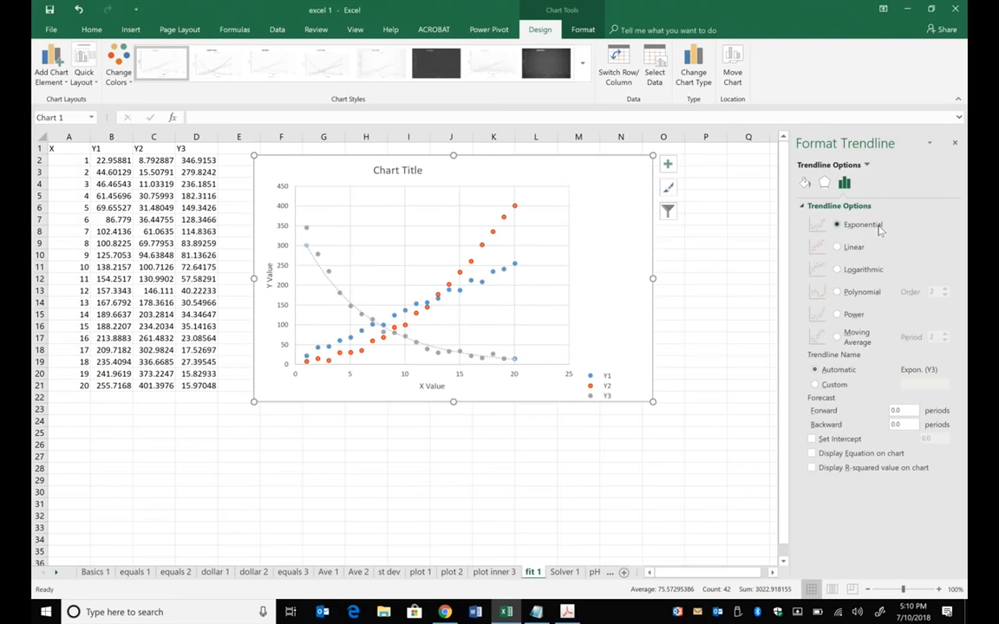
pyautogui.click(861, 273)
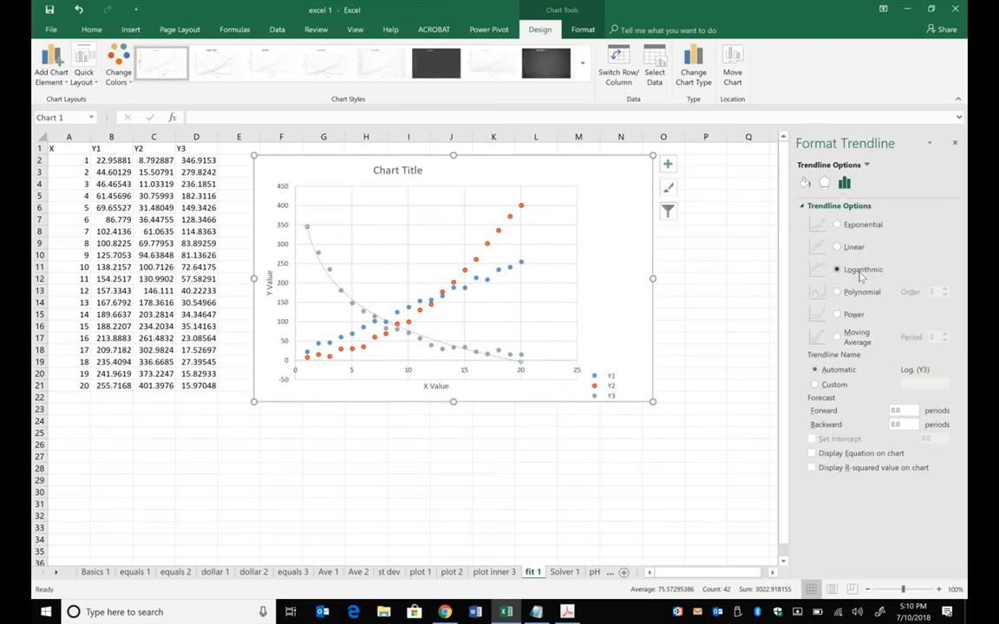
pyautogui.click(858, 295)
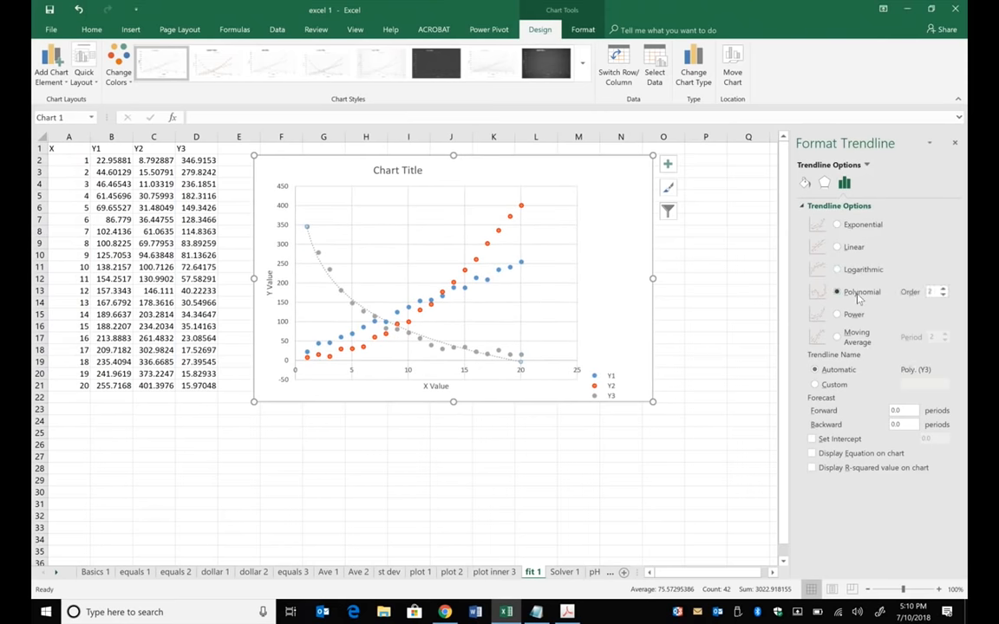
pyautogui.click(858, 272)
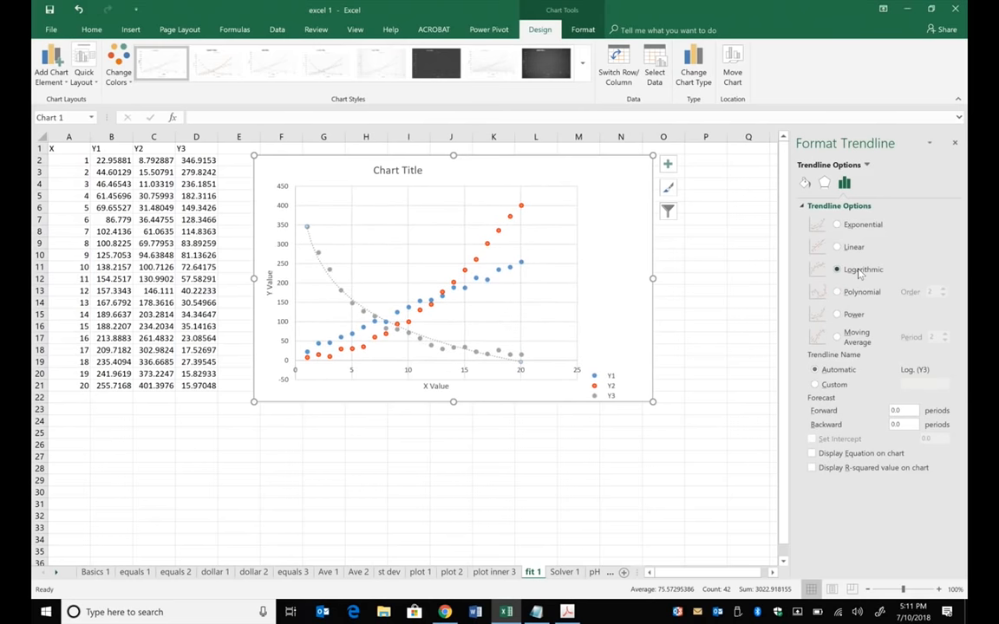
# - Add a trendline to the orange Y2 series, trying the other fit types and keeping a polynomial of order 2
pyautogui.click(498, 230)
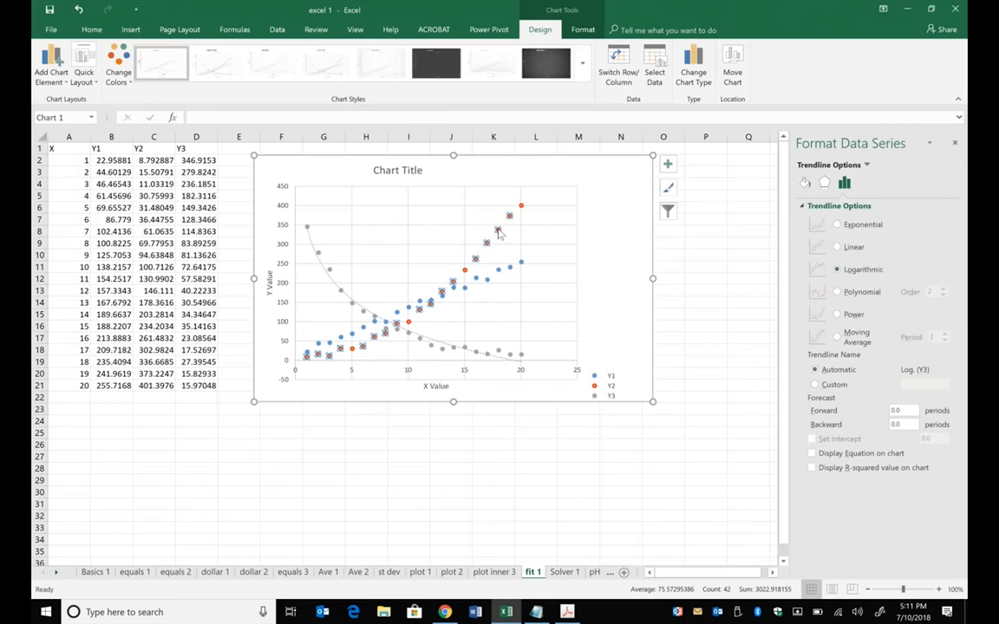
pyautogui.rightClick(499, 231)
pyautogui.click(508, 330)
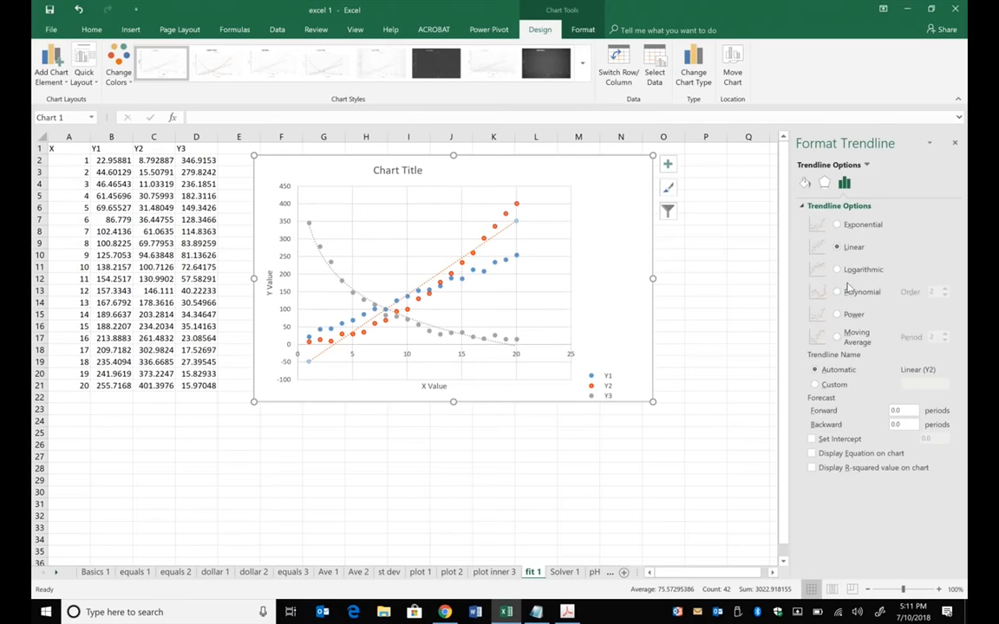
pyautogui.click(840, 270)
pyautogui.click(835, 224)
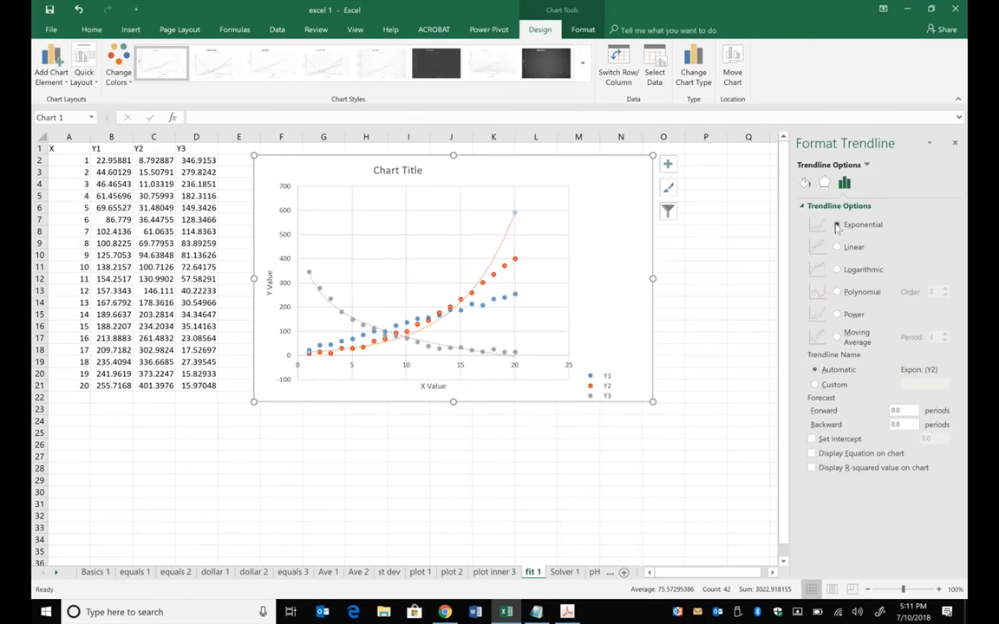
pyautogui.click(837, 314)
pyautogui.click(838, 292)
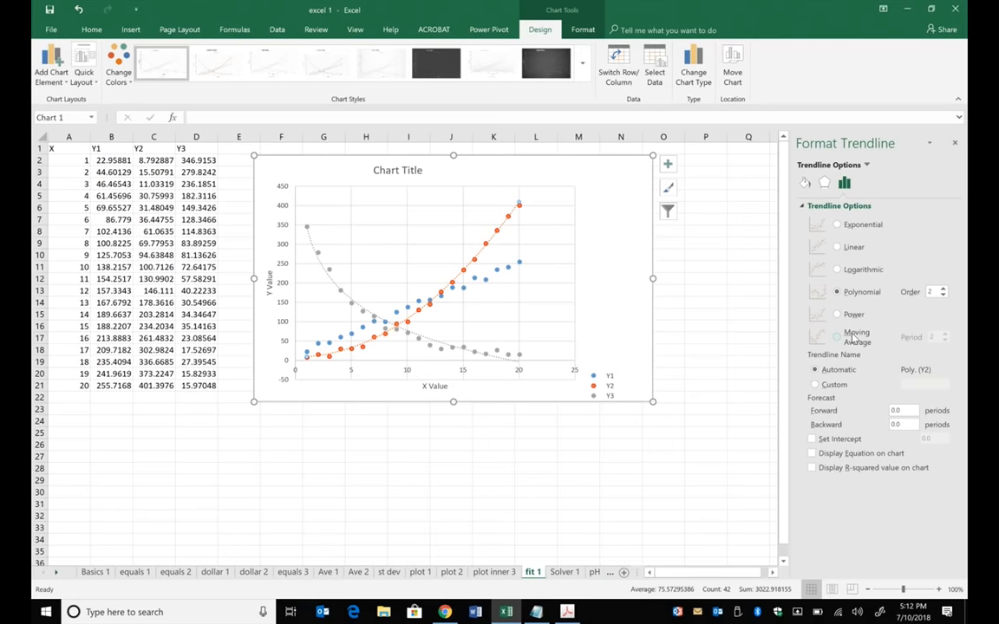
# - On the pH sheet, enter the formula =B2-B2 in cell C2 of the mL column
pyautogui.click(563, 572)
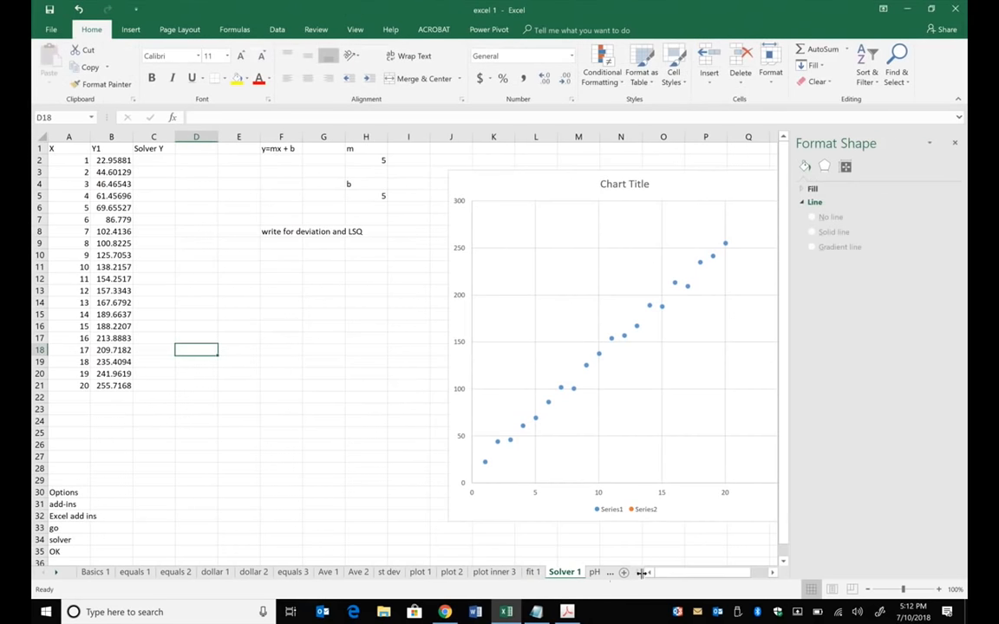
pyautogui.click(594, 572)
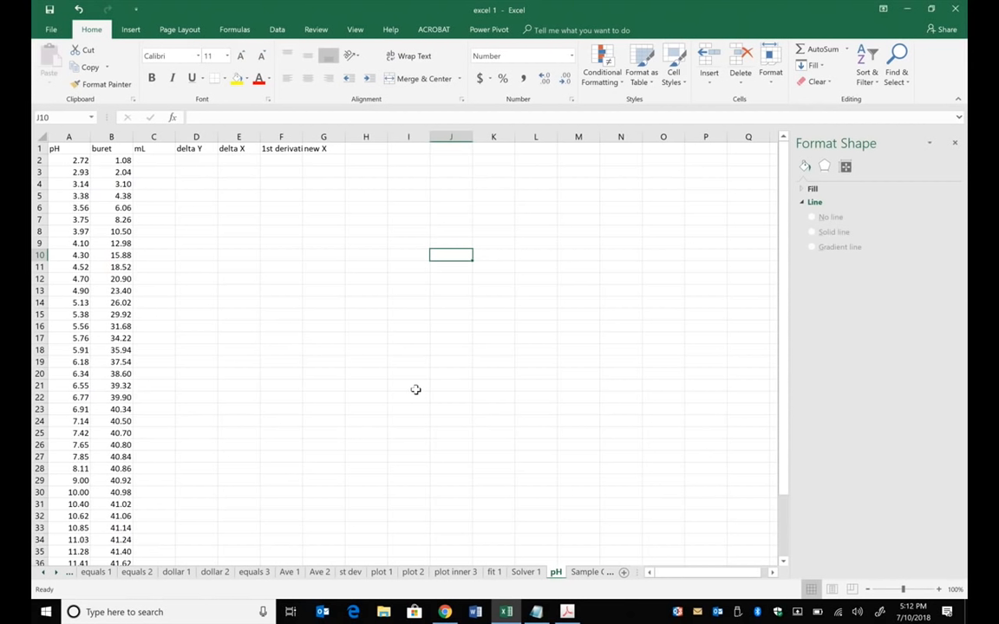
pyautogui.click(149, 161)
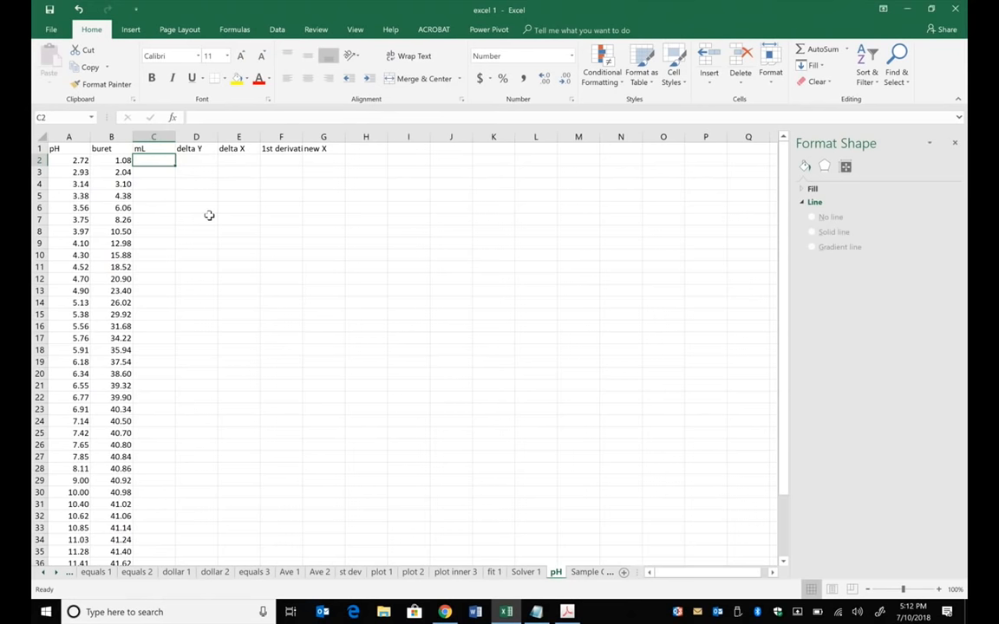
pyautogui.write('=')
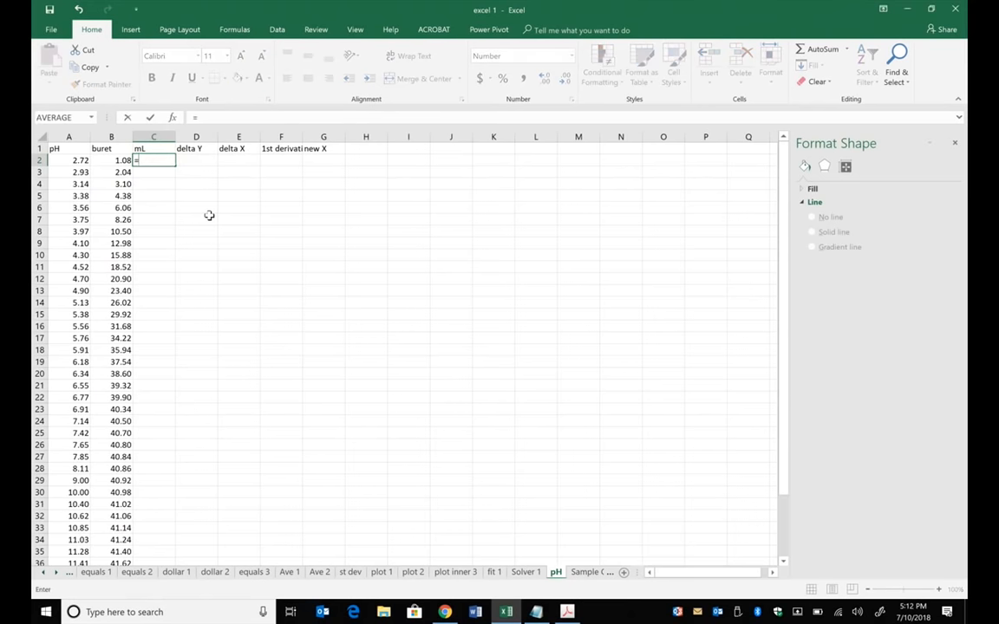
pyautogui.click(119, 161)
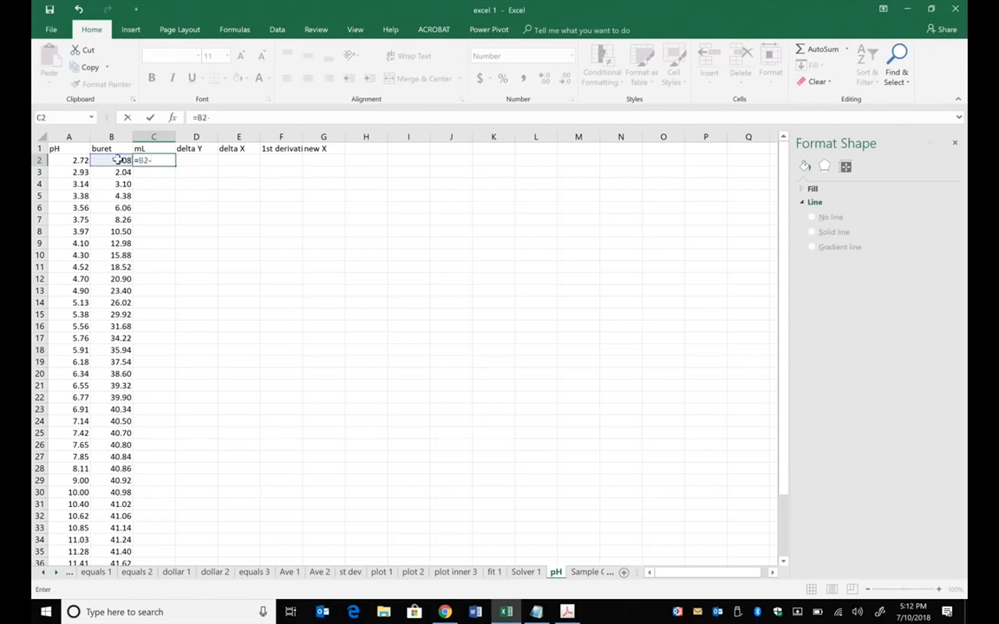
pyautogui.write('-')
pyautogui.click(119, 161)
pyautogui.press('Return')
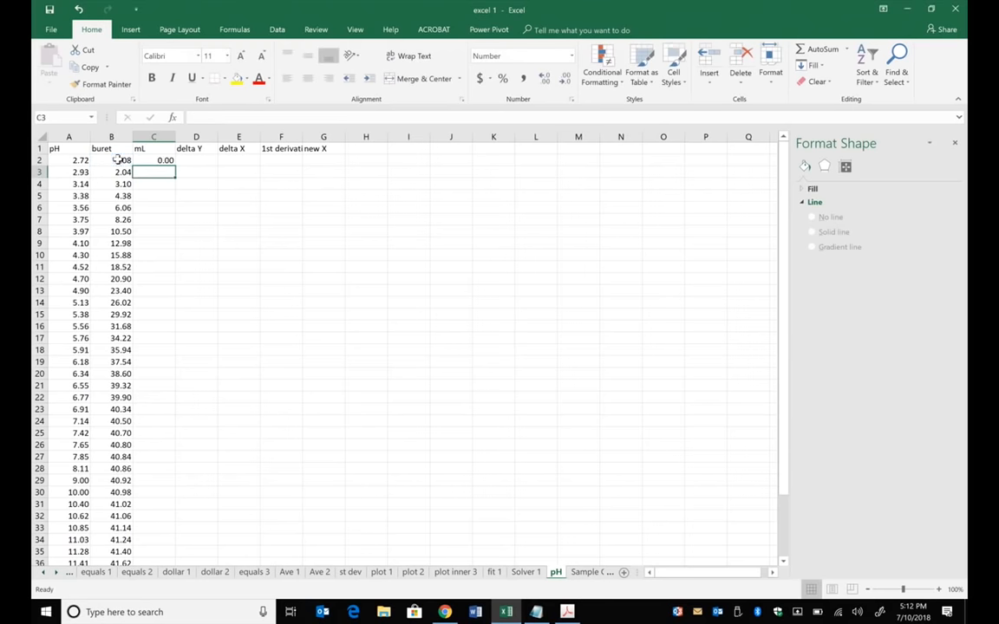
# - Change the formula in C2 to =B2-$B$2 and fill it down the mL column alongside the buret data
pyautogui.click(147, 161)
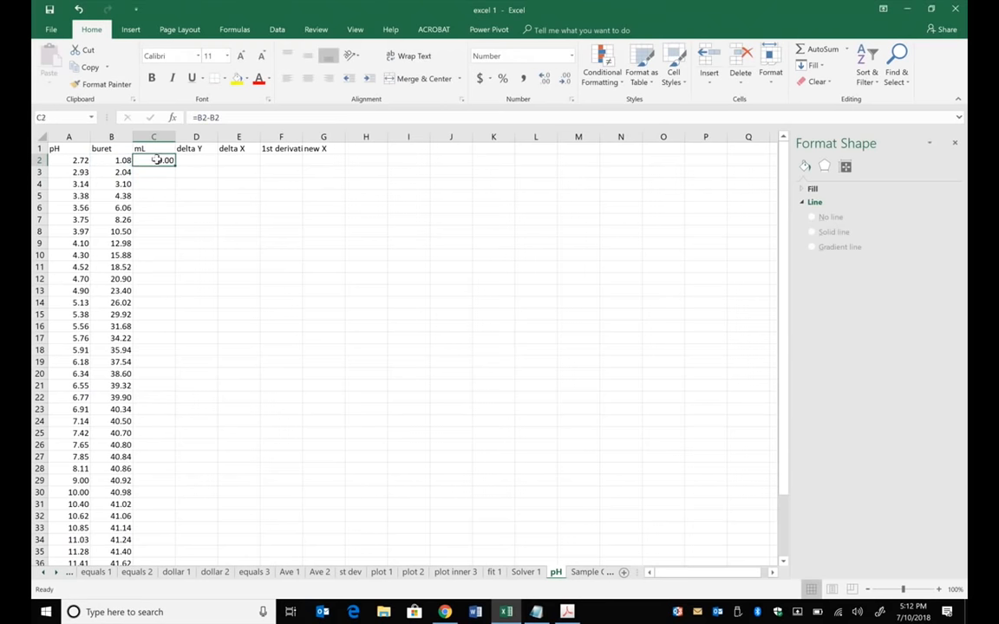
pyautogui.click(210, 118)
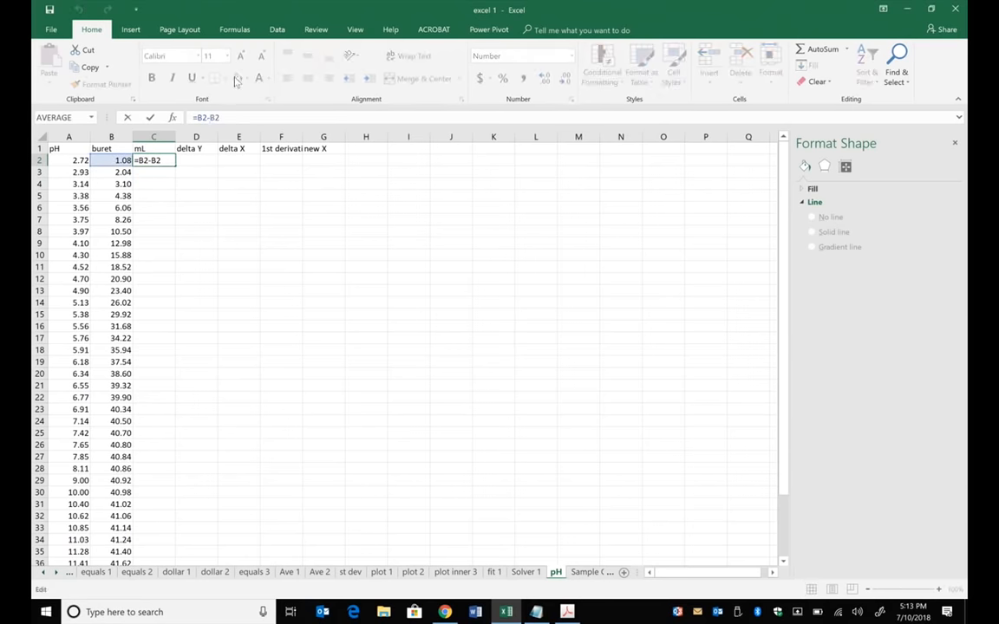
pyautogui.write('$B$')
pyautogui.press('Return')
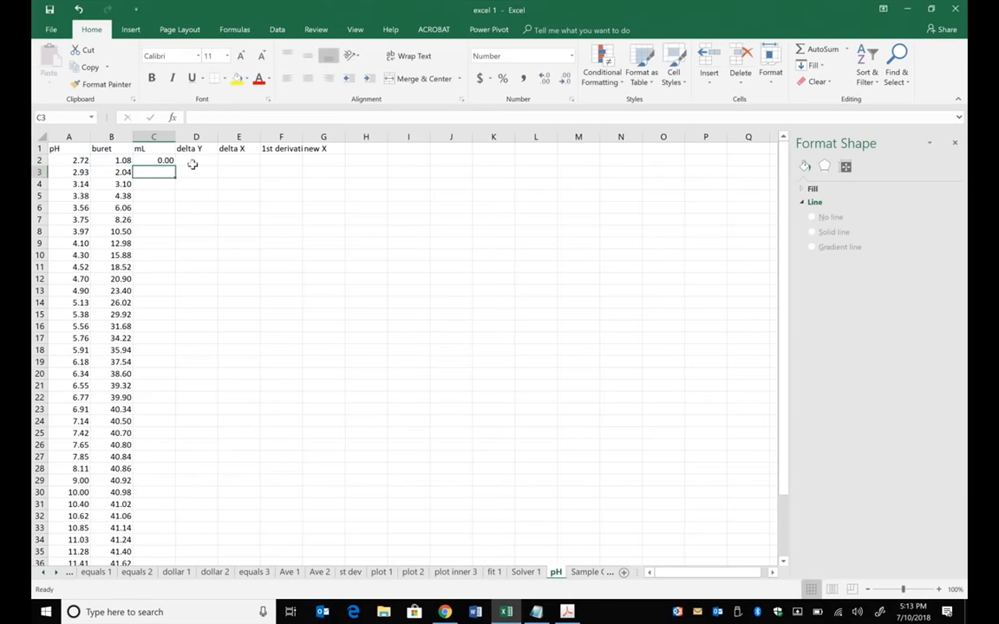
pyautogui.click(160, 161)
pyautogui.doubleClick(175, 166)
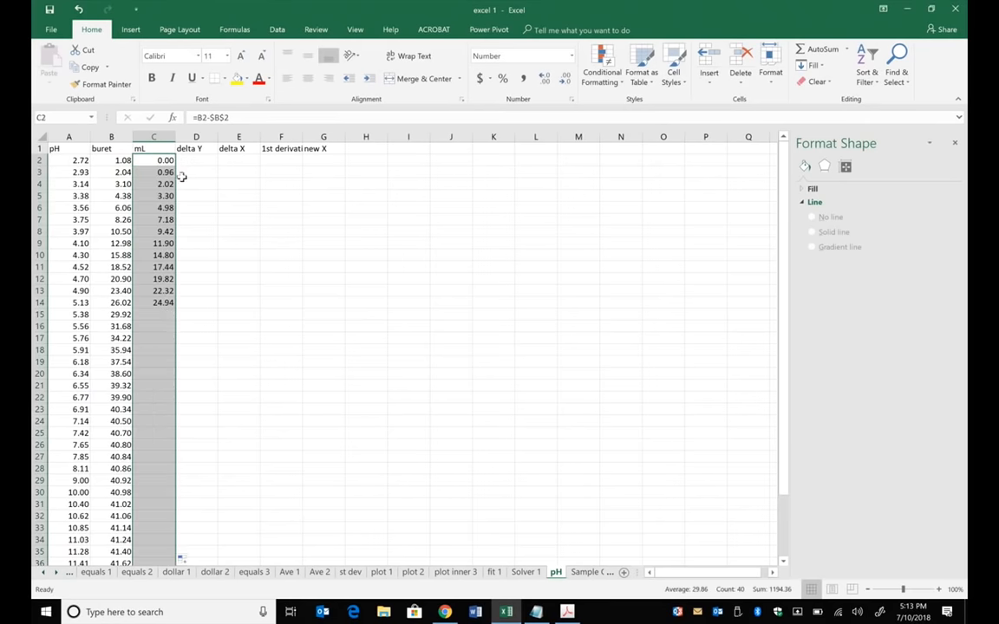
# - Inspect the filled formula in cell C13 to check its relative and absolute buret references
pyautogui.click(379, 256)
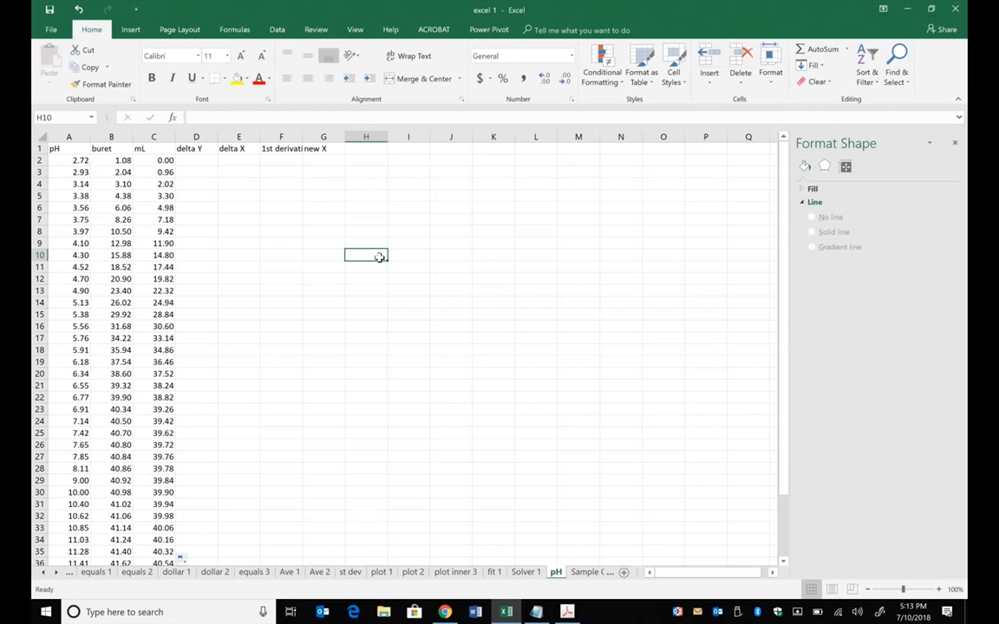
pyautogui.click(153, 290)
pyautogui.click(203, 117)
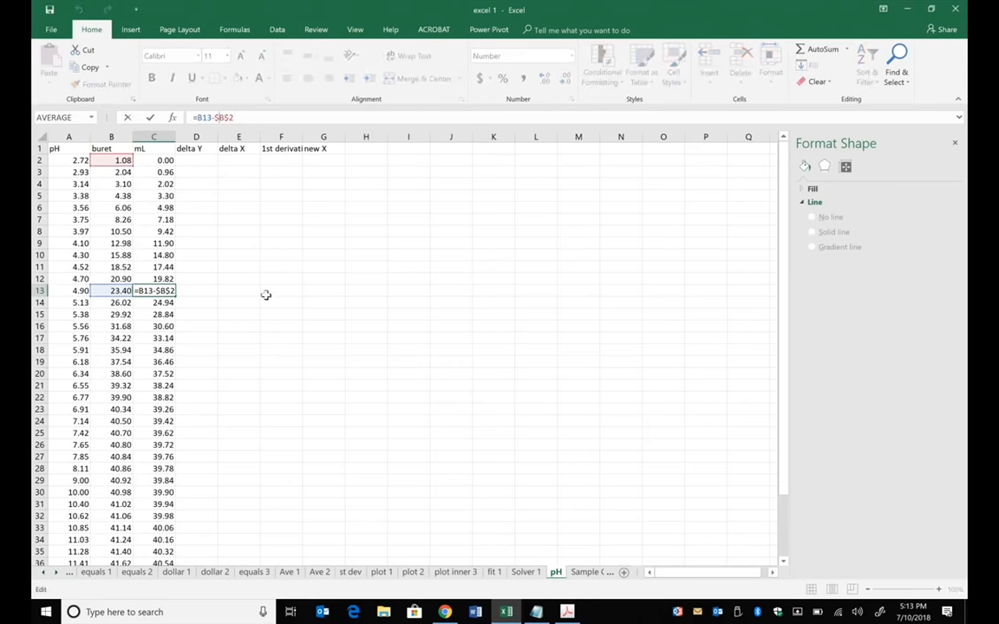
# - Insert a scatter chart of the pH values in A2:A41 on the pH sheet
pyautogui.click(164, 162)
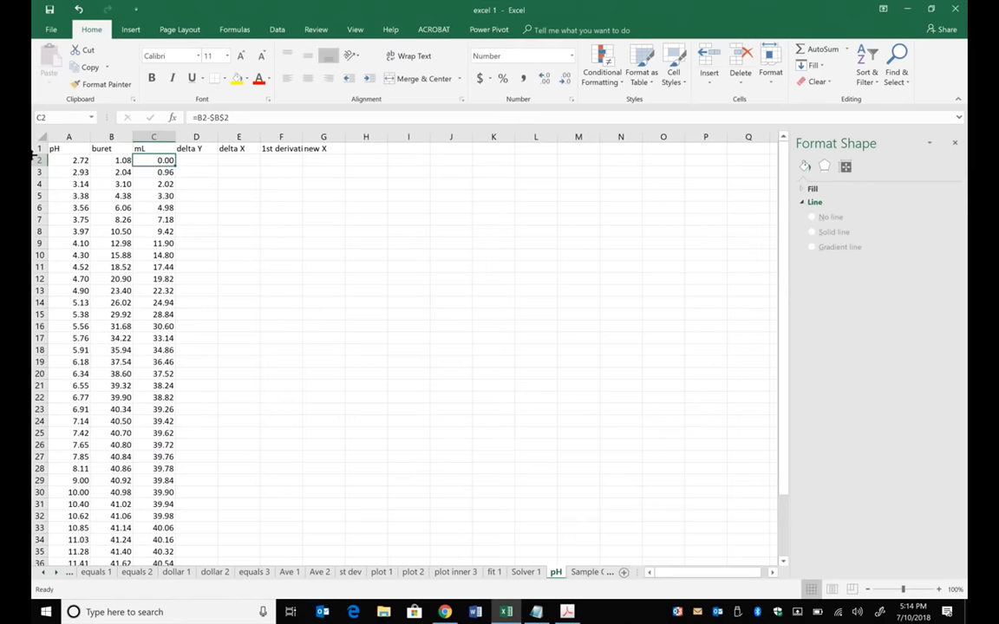
pyautogui.moveTo(76, 160); pyautogui.dragTo(80, 518)
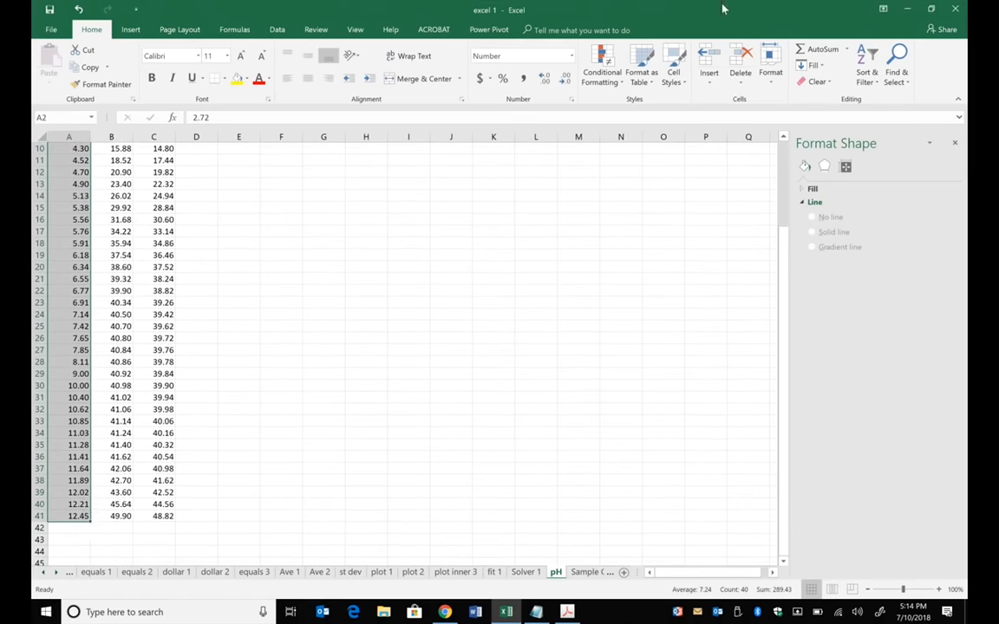
pyautogui.click(130, 30)
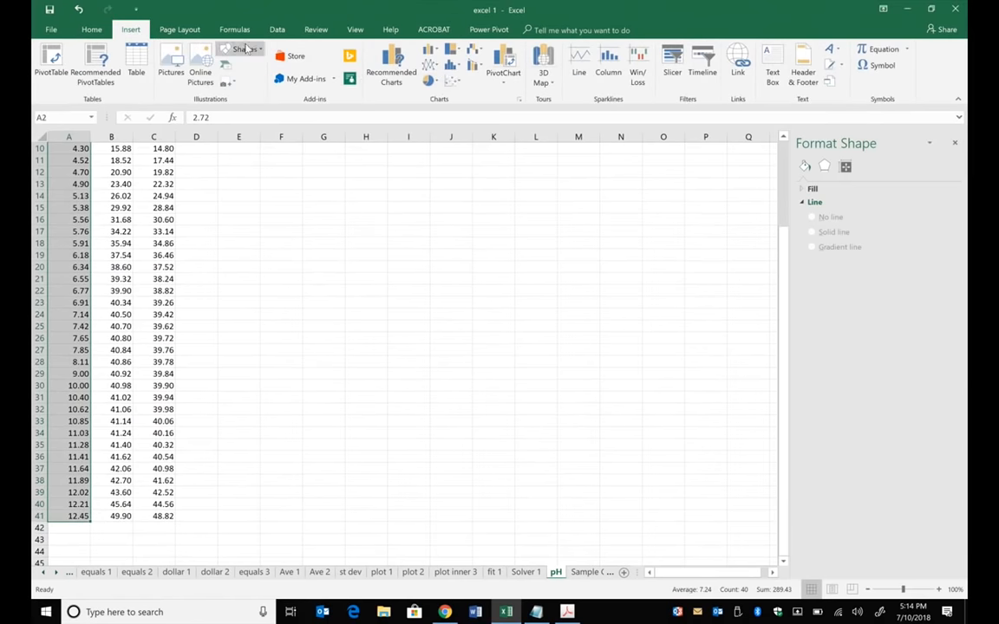
pyautogui.click(452, 81)
pyautogui.click(450, 123)
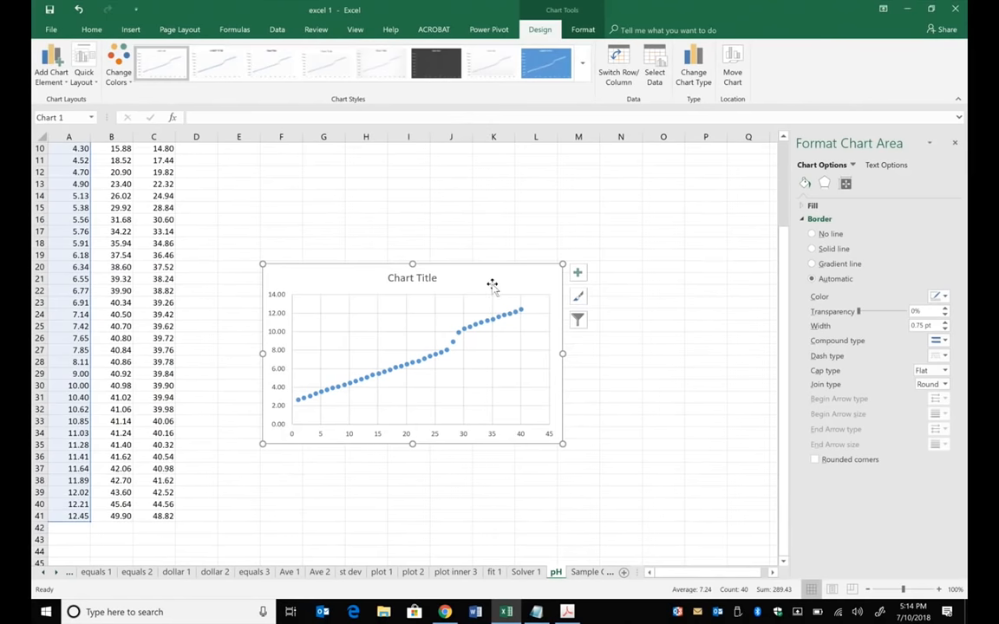
# - Set the chart series' X values to the mL data in C2:C41, keeping the pH column as Y values
pyautogui.click(574, 32)
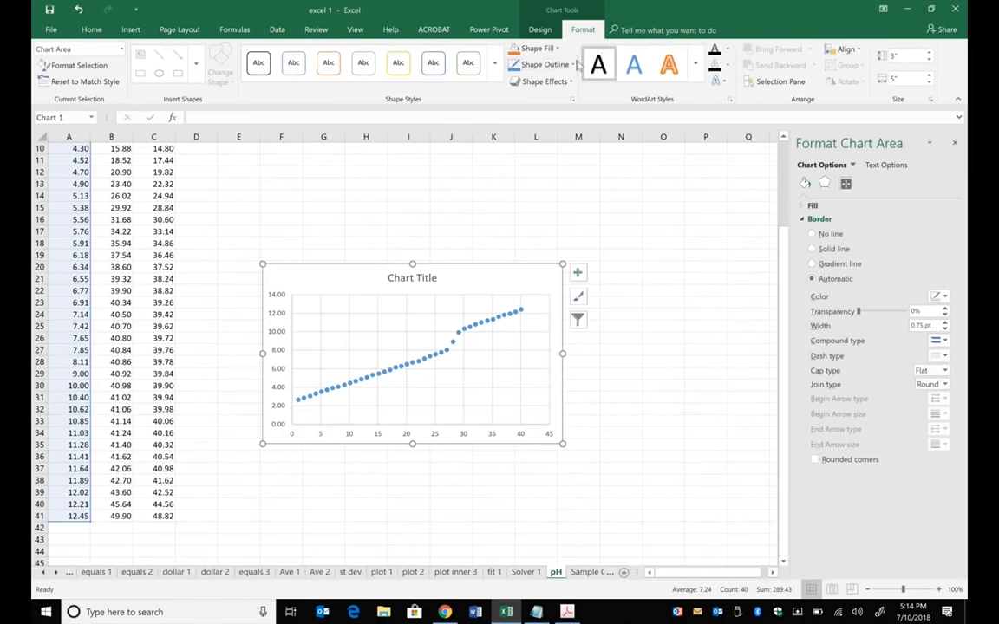
pyautogui.click(539, 30)
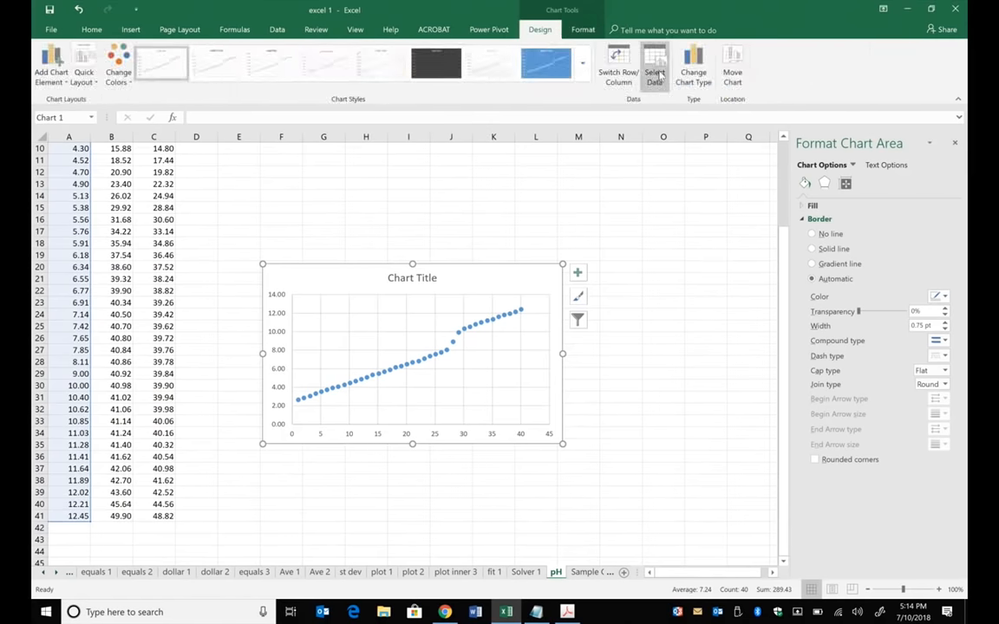
pyautogui.click(654, 78)
pyautogui.click(633, 266)
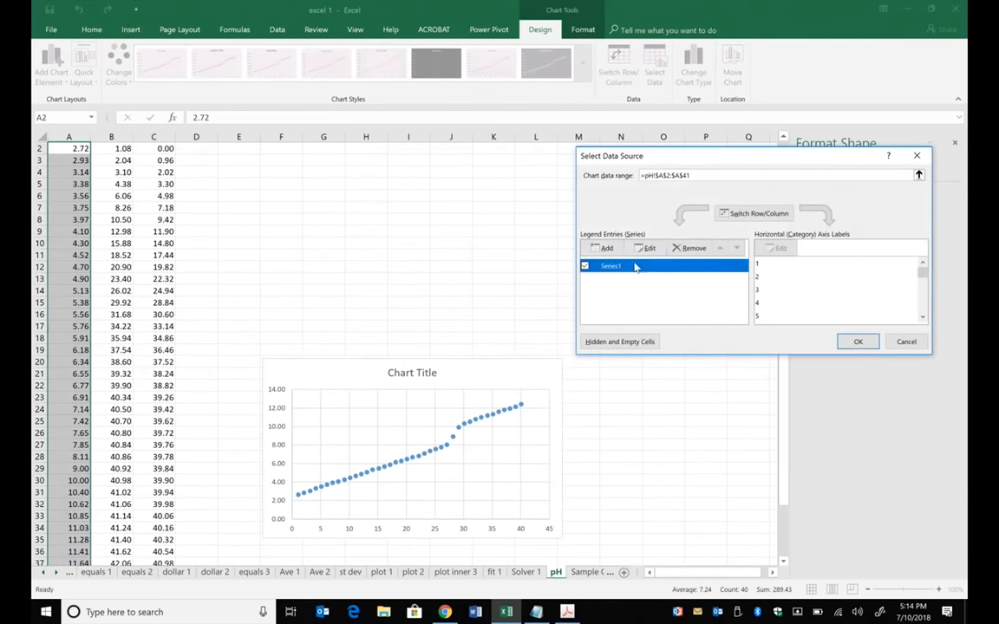
pyautogui.click(648, 250)
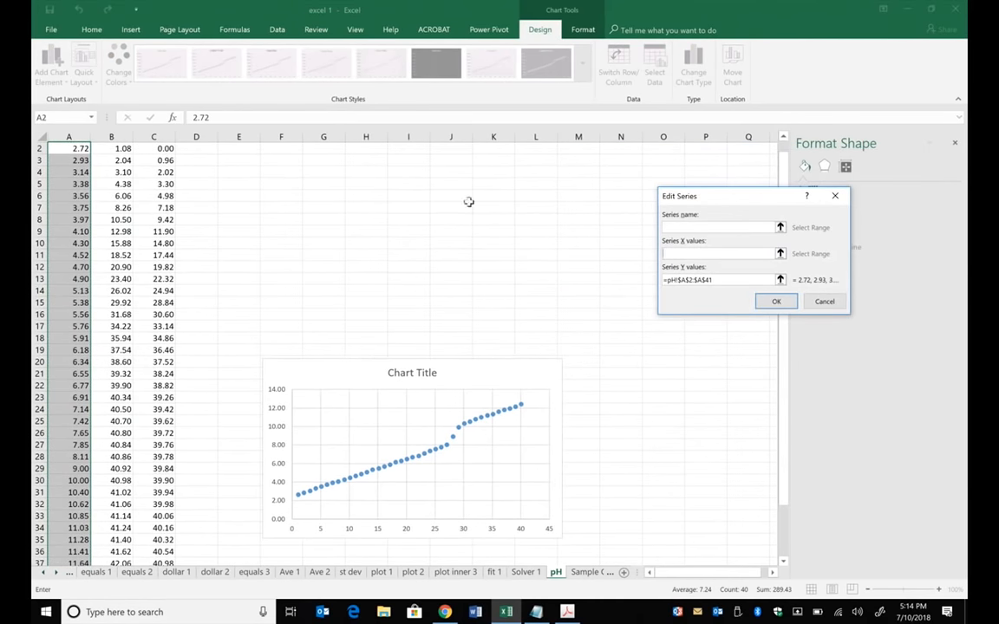
pyautogui.scroll(1, 715, 132)
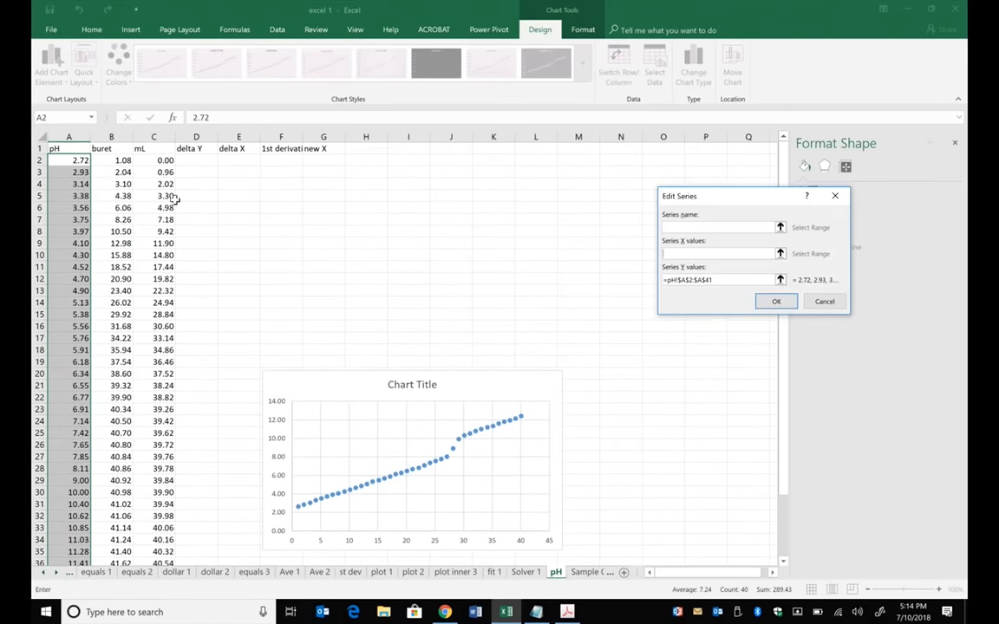
pyautogui.moveTo(156, 160); pyautogui.dragTo(158, 544)
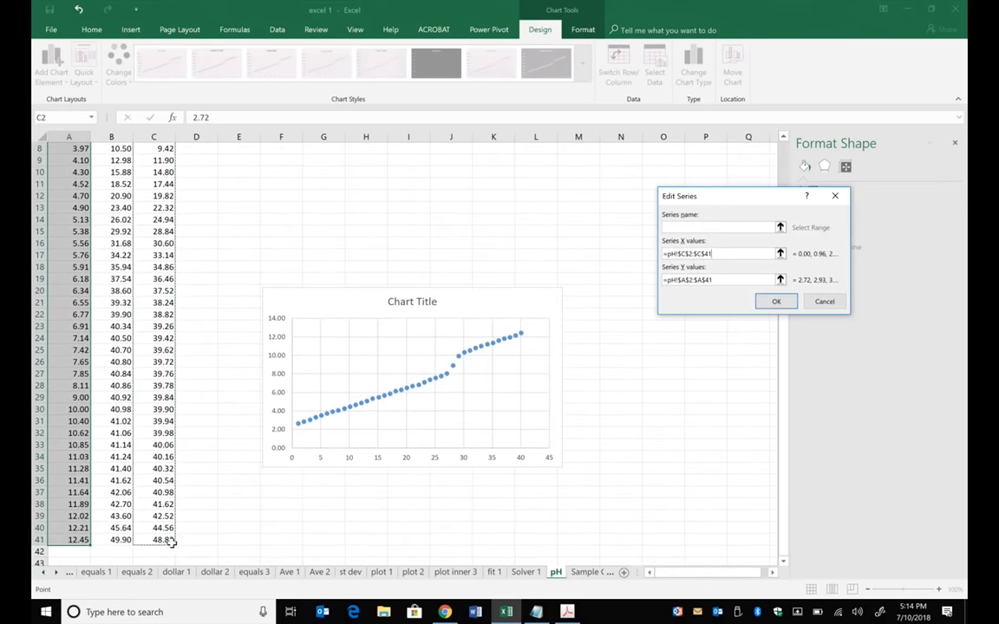
pyautogui.click(775, 301)
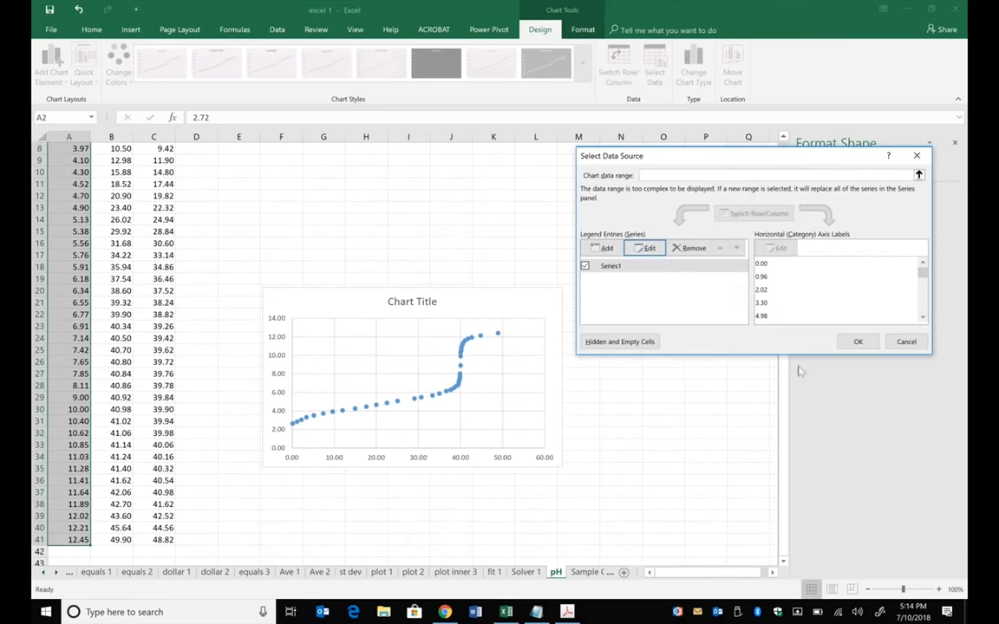
pyautogui.click(858, 341)
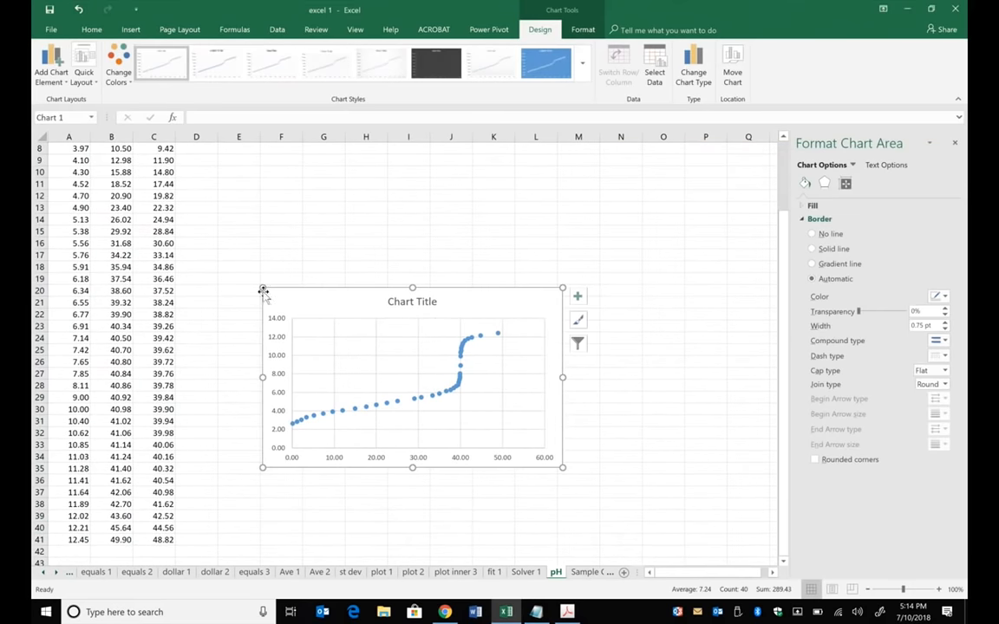
# - Enlarge the chart upward to about row 9 and apply the quick layout with axis titles and a legend
pyautogui.moveTo(260, 286); pyautogui.dragTo(222, 167)
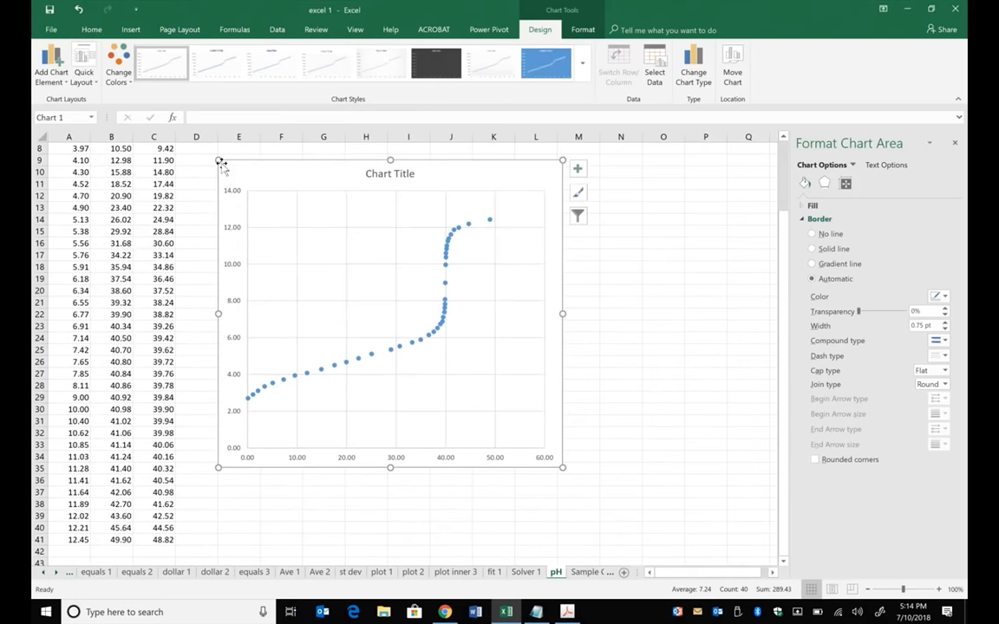
pyautogui.click(370, 267)
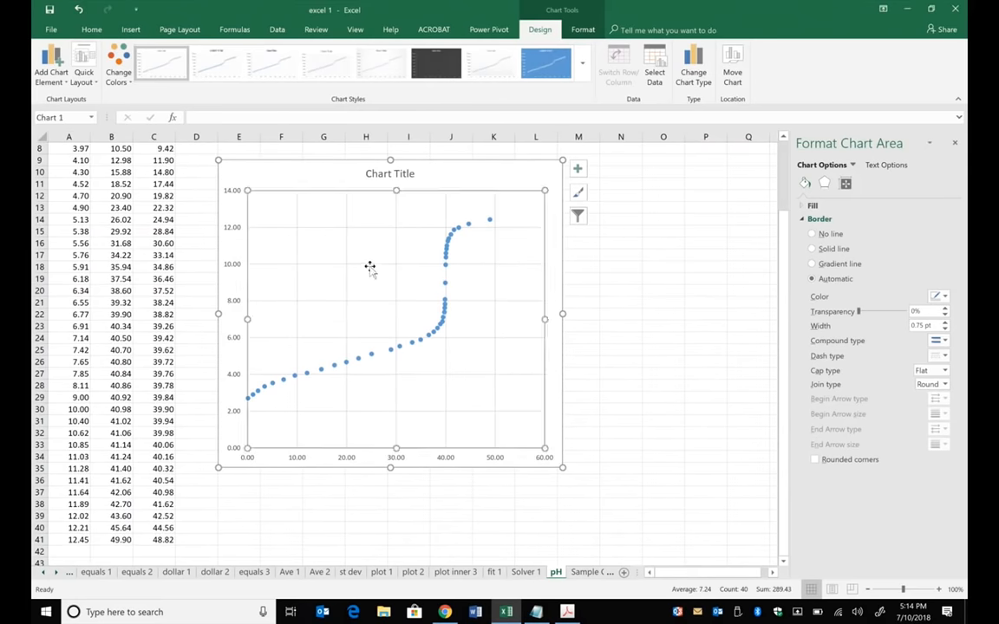
pyautogui.click(84, 74)
pyautogui.click(92, 117)
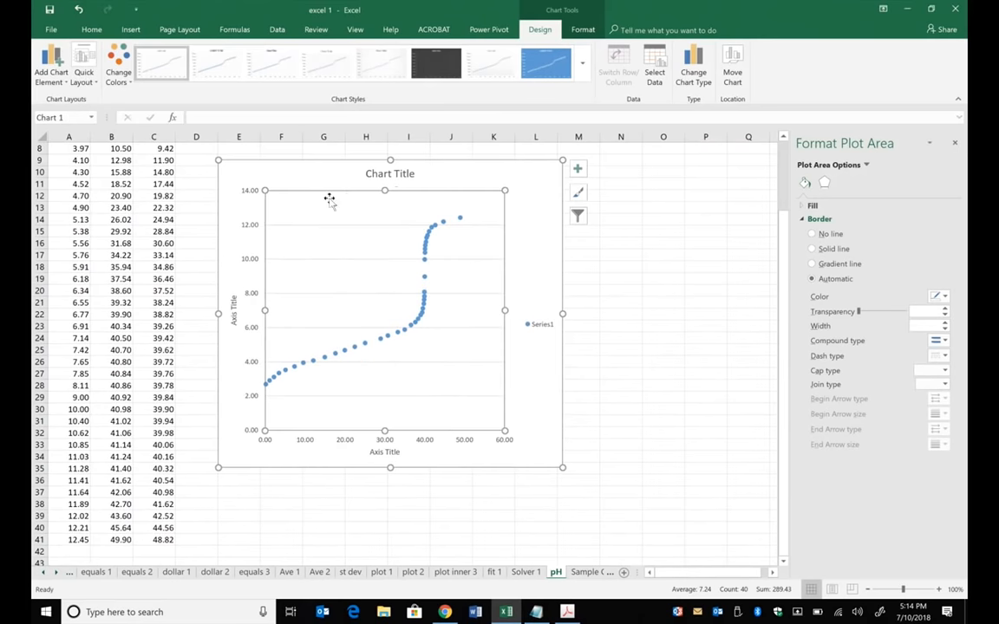
# - Replace the vertical axis title with pH
pyautogui.click(232, 314)
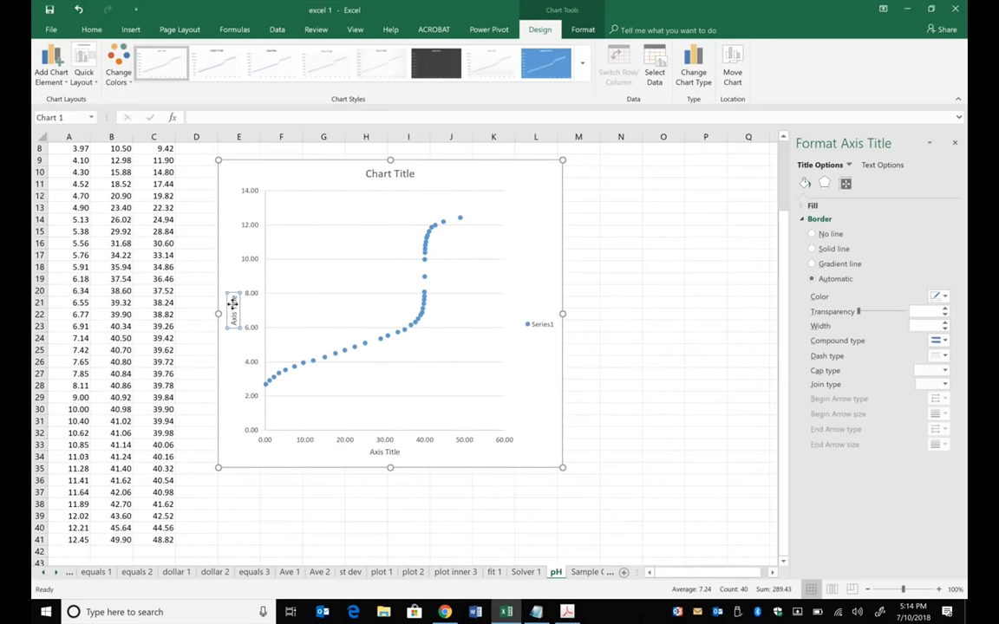
pyautogui.moveTo(232, 319); pyautogui.dragTo(233, 347)
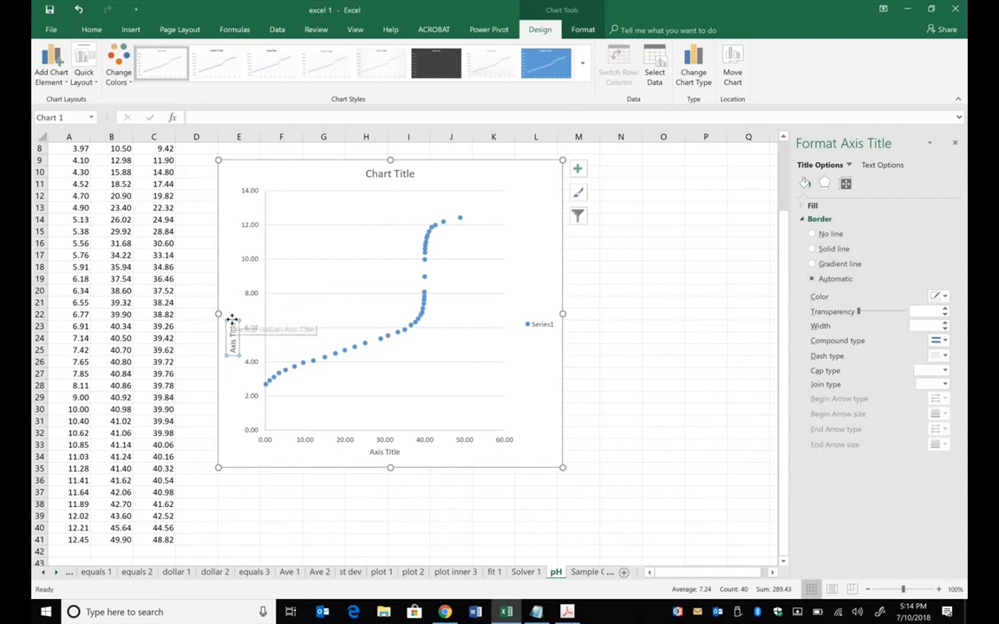
pyautogui.moveTo(232, 296); pyautogui.dragTo(233, 294)
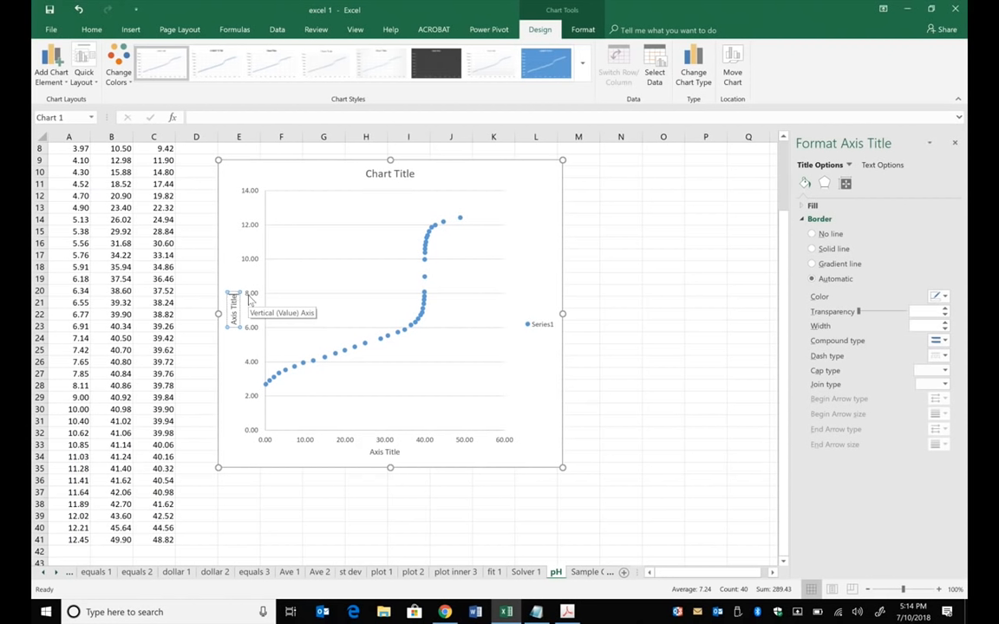
pyautogui.press('BackSpace')
pyautogui.press('BackSpace')
pyautogui.press('BackSpace')
pyautogui.press('BackSpace')
pyautogui.press('BackSpace')
pyautogui.press('BackSpace')
pyautogui.press('BackSpace')
pyautogui.press('BackSpace')
pyautogui.press('BackSpace')
pyautogui.press('BackSpace')
pyautogui.write('pH')
# - Replace the horizontal axis title with Volume NaOH (mL)
pyautogui.click(378, 454)
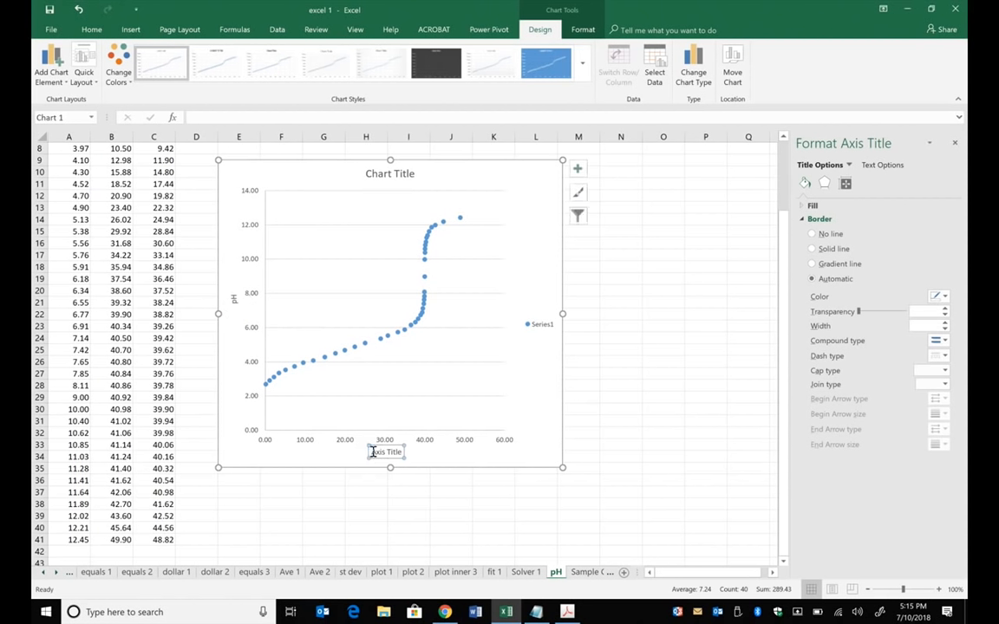
pyautogui.moveTo(371, 452); pyautogui.dragTo(399, 455)
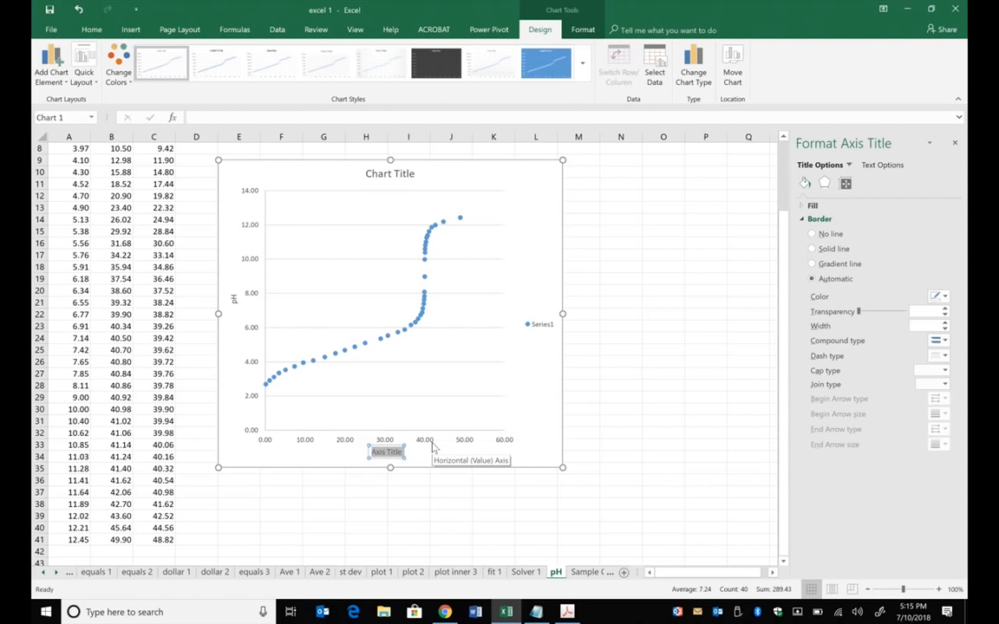
pyautogui.write('Volume NaOH')
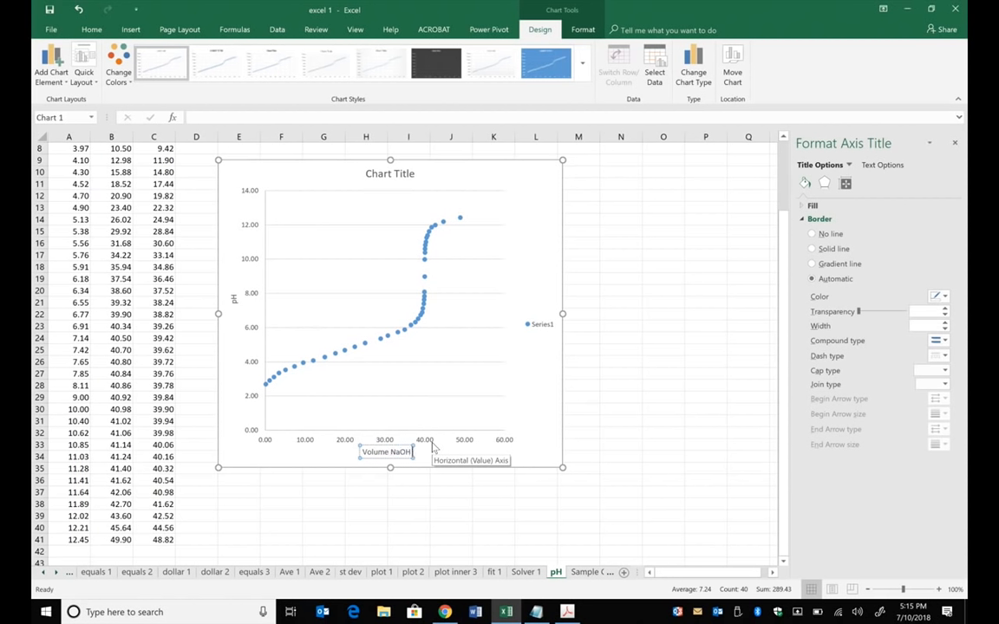
pyautogui.write(' (mL)')
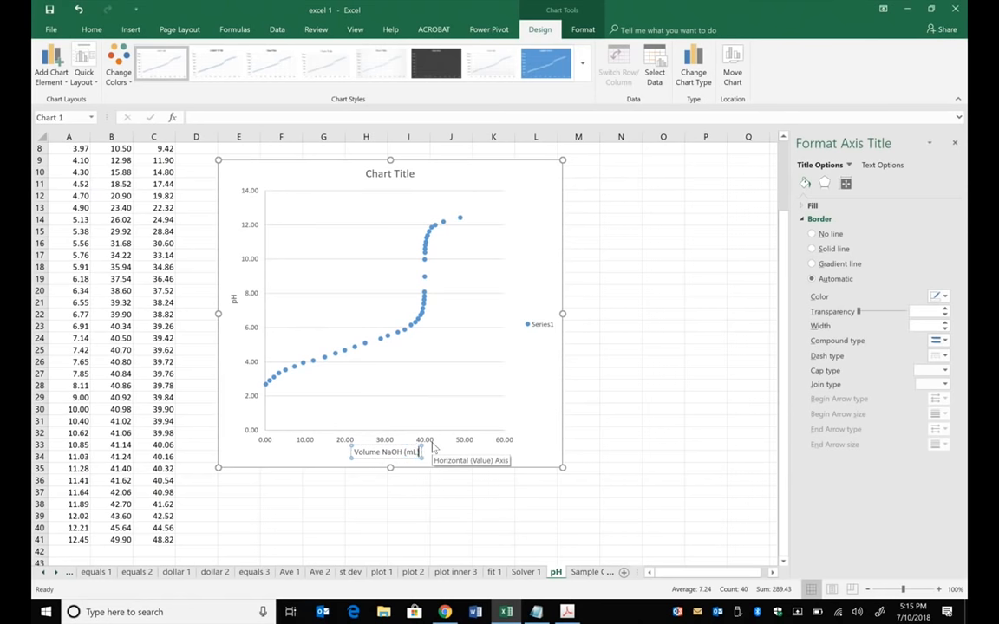
# - Delete the Series1 legend and the major gridlines from the titration chart
pyautogui.click(525, 332)
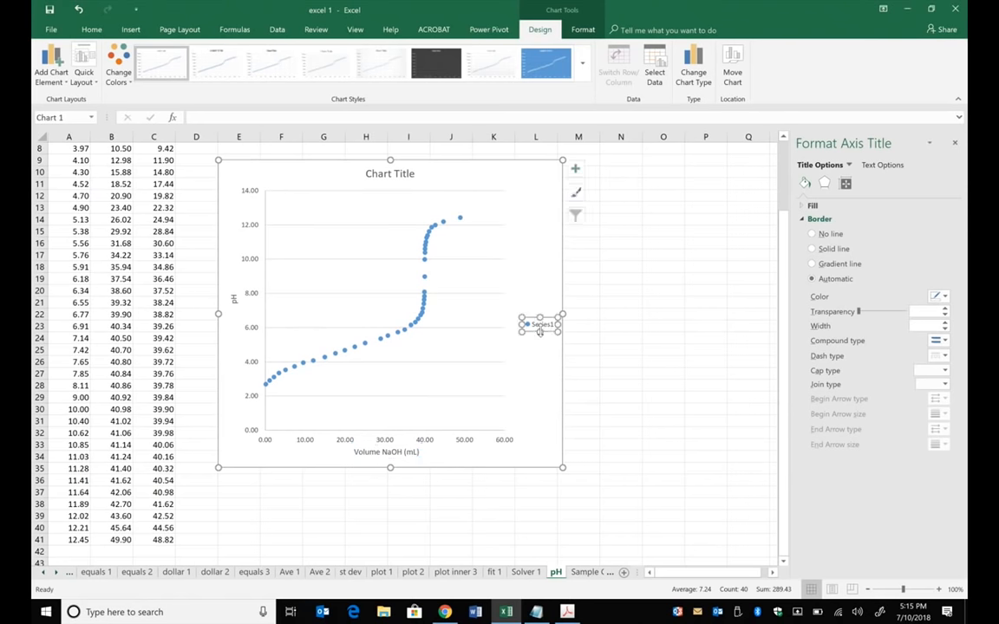
pyautogui.click(518, 317)
pyautogui.press('Delete')
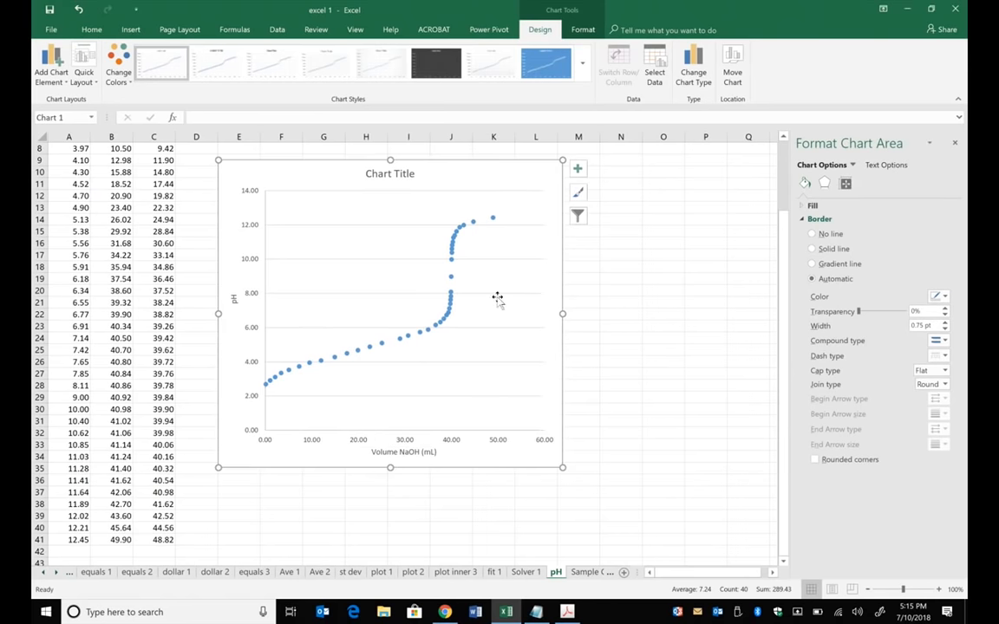
pyautogui.click(503, 293)
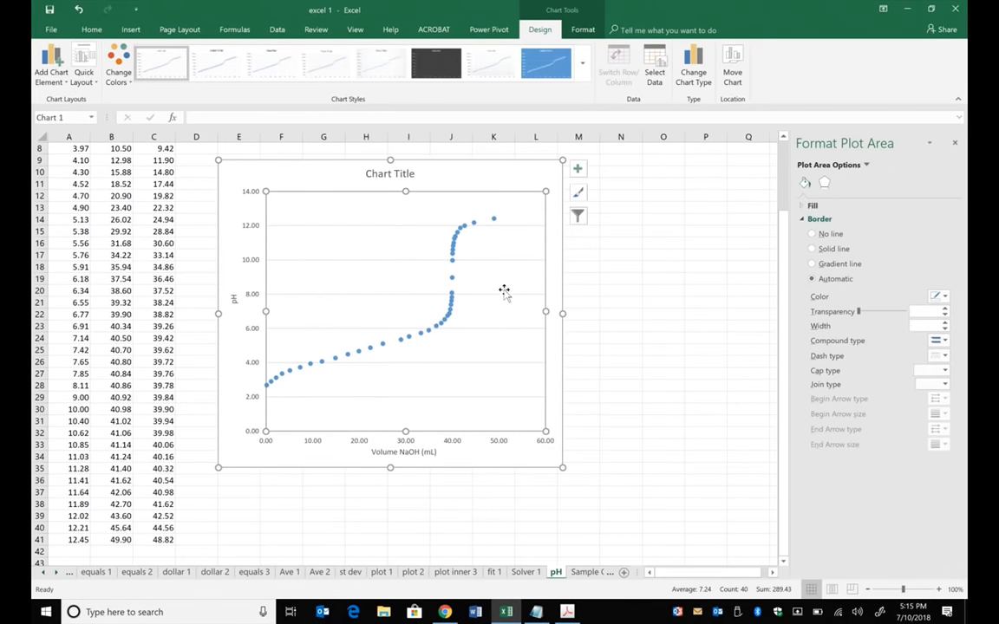
pyautogui.click(482, 294)
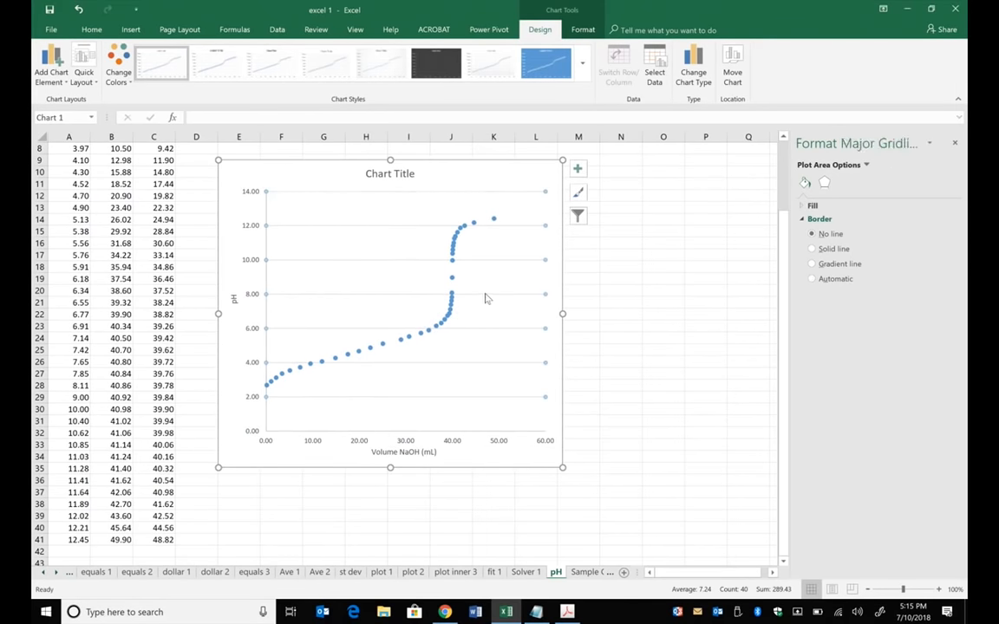
pyautogui.press('Delete')
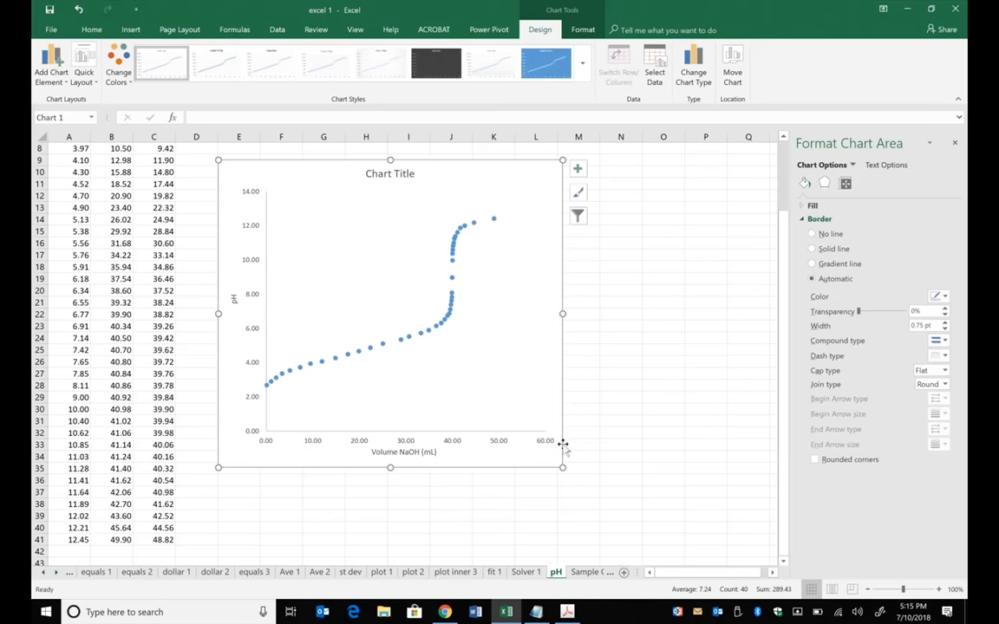
# - Widen the titration chart to about column P and extend it down to about row 36
pyautogui.moveTo(565, 469); pyautogui.dragTo(701, 484)
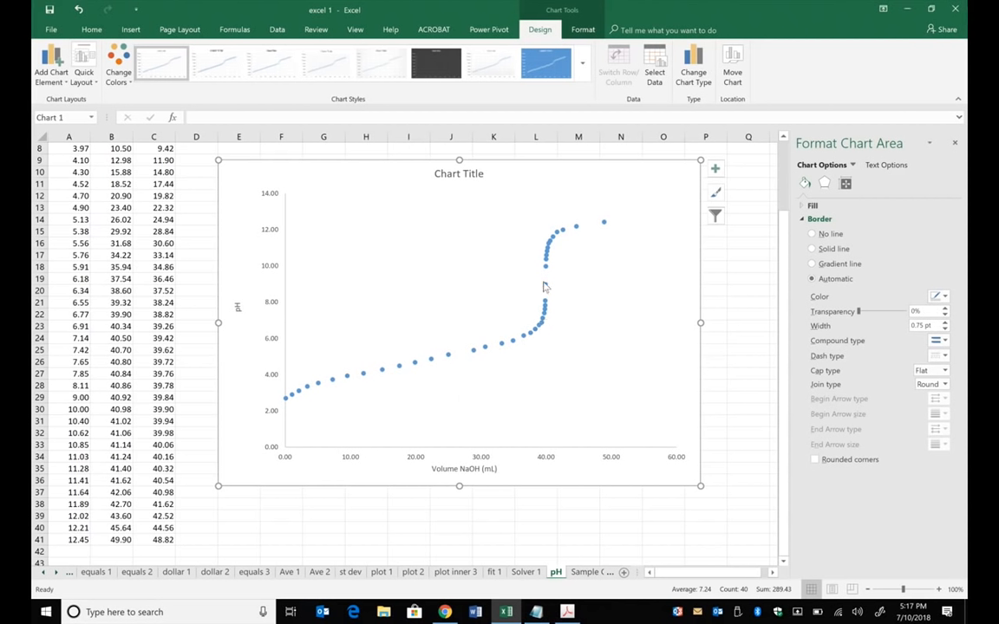
pyautogui.moveTo(543, 286)
pyautogui.scroll(3, 589, 231)
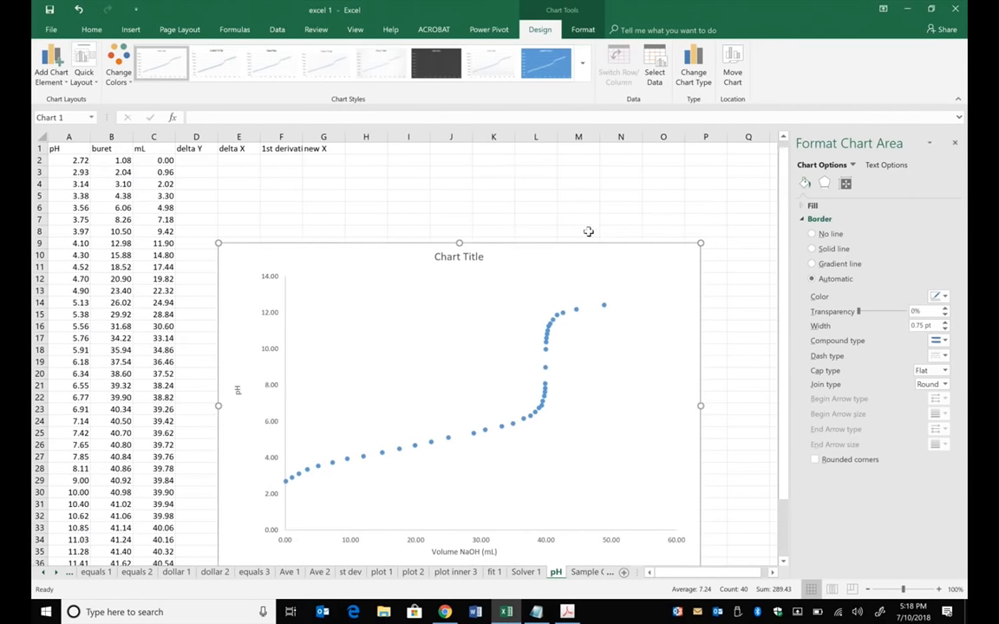
pyautogui.click(574, 281)
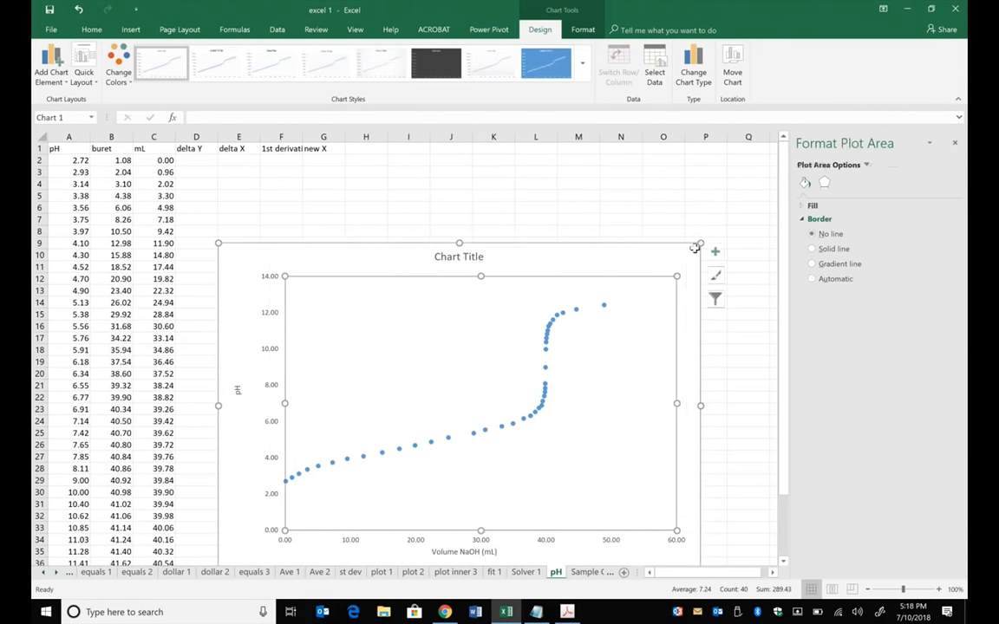
pyautogui.moveTo(694, 249); pyautogui.dragTo(701, 242)
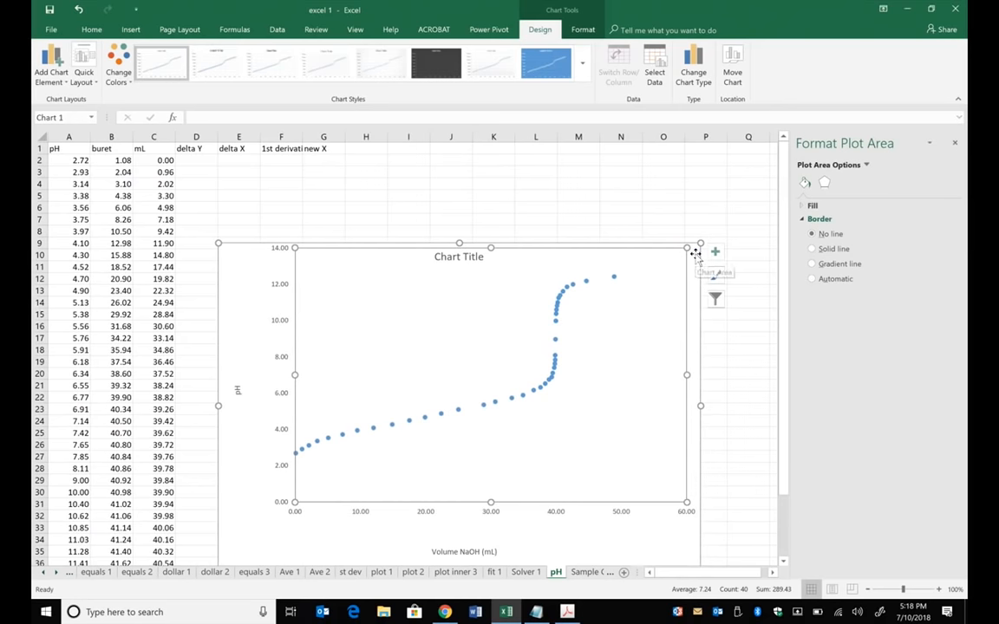
pyautogui.hotkey('ctrl', 'z')
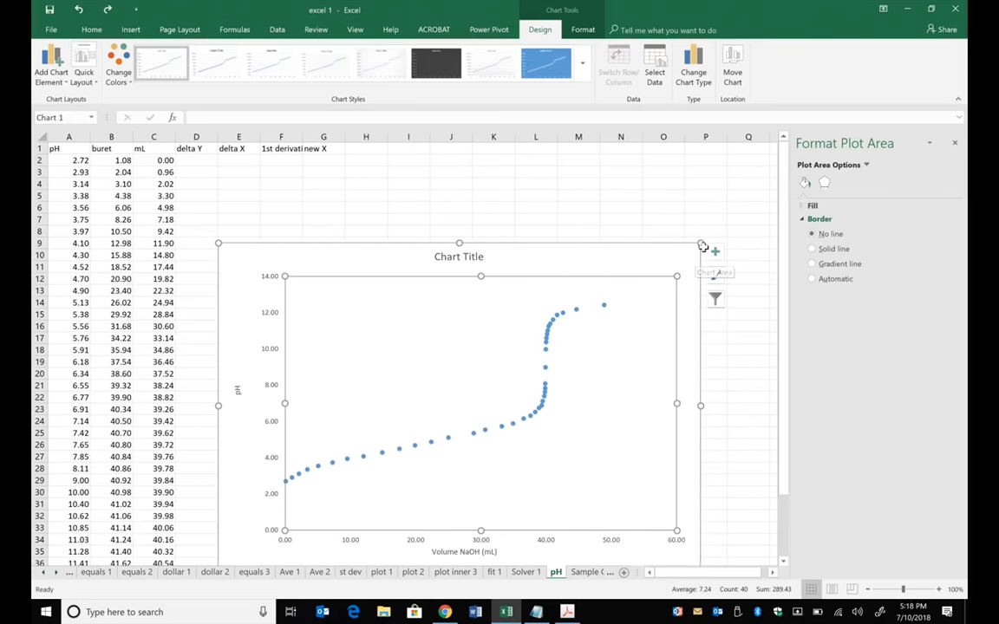
# - Shrink the whole chart slightly and move it beside the data, over columns H to Q starting at row 2
pyautogui.moveTo(703, 246); pyautogui.dragTo(629, 272)
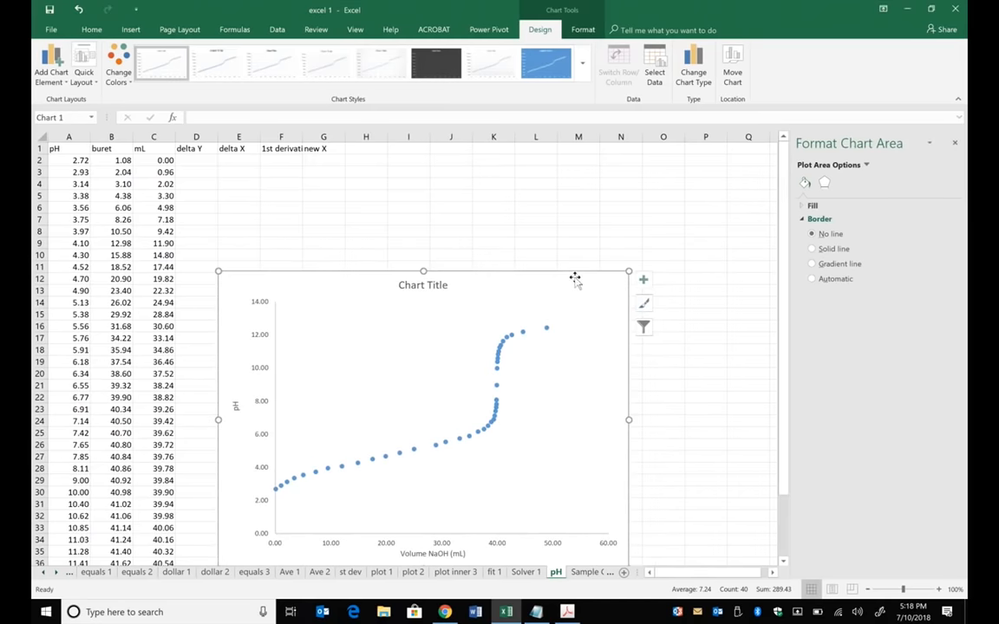
pyautogui.moveTo(548, 283); pyautogui.dragTo(682, 171)
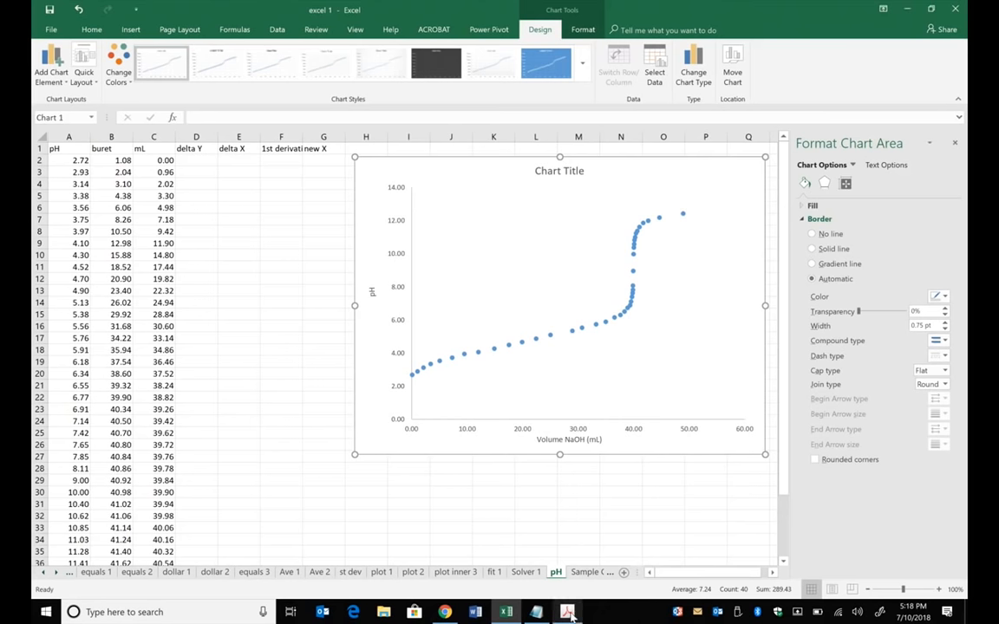
# - Switch to the ab fitting.pdf article on modeling titration curves in Adobe Acrobat Pro
pyautogui.moveTo(569, 614)
pyautogui.click(511, 549)
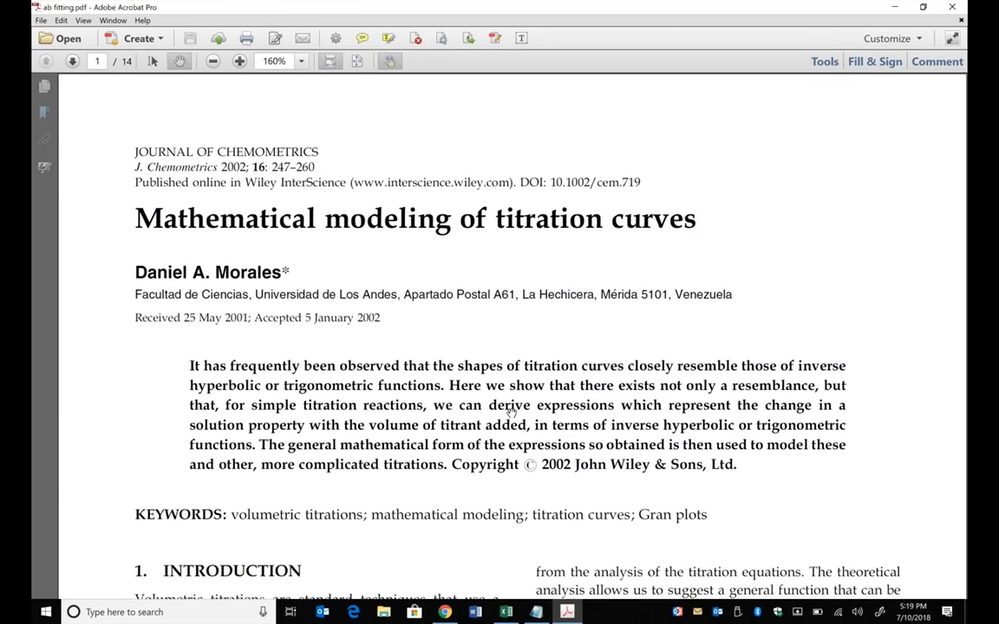
# - Read through the titration modeling article, examining its pH equations, titration curves and derivative plots up to page 5
pyautogui.scroll(-10, 516, 291)
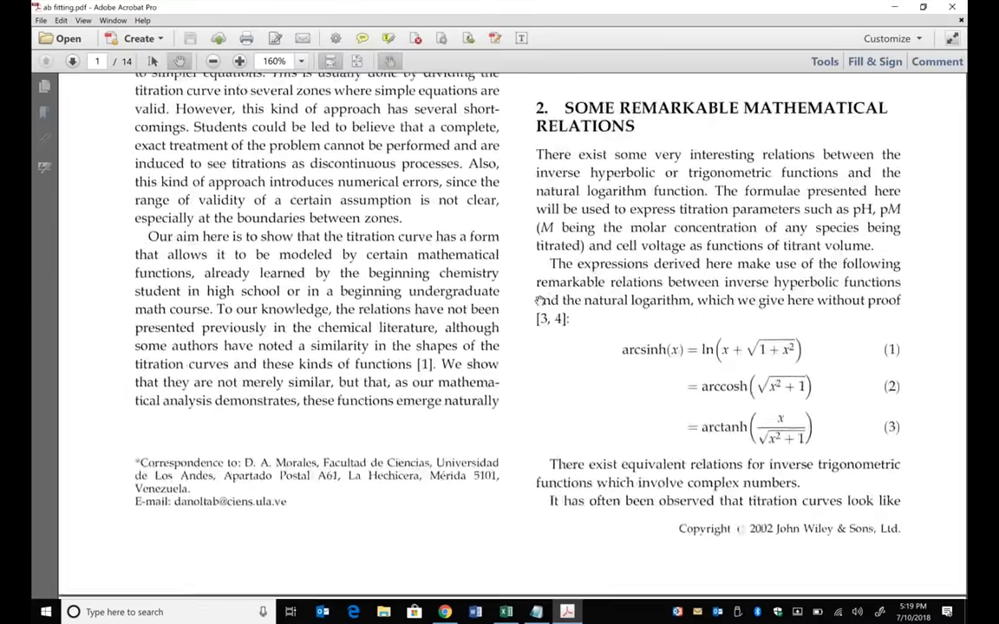
pyautogui.scroll(-10, 537, 300)
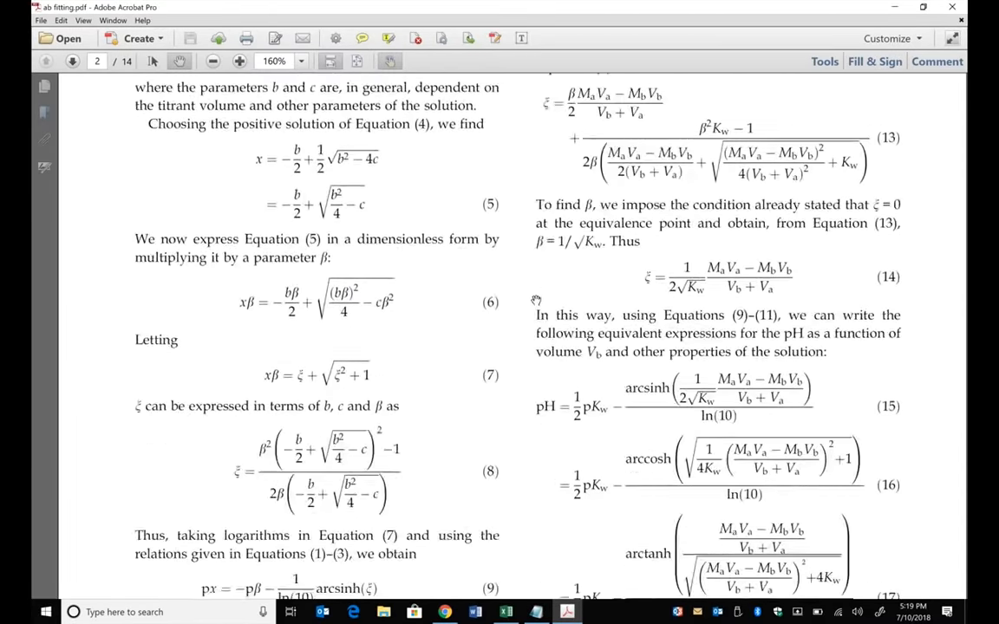
pyautogui.scroll(-10, 535, 300)
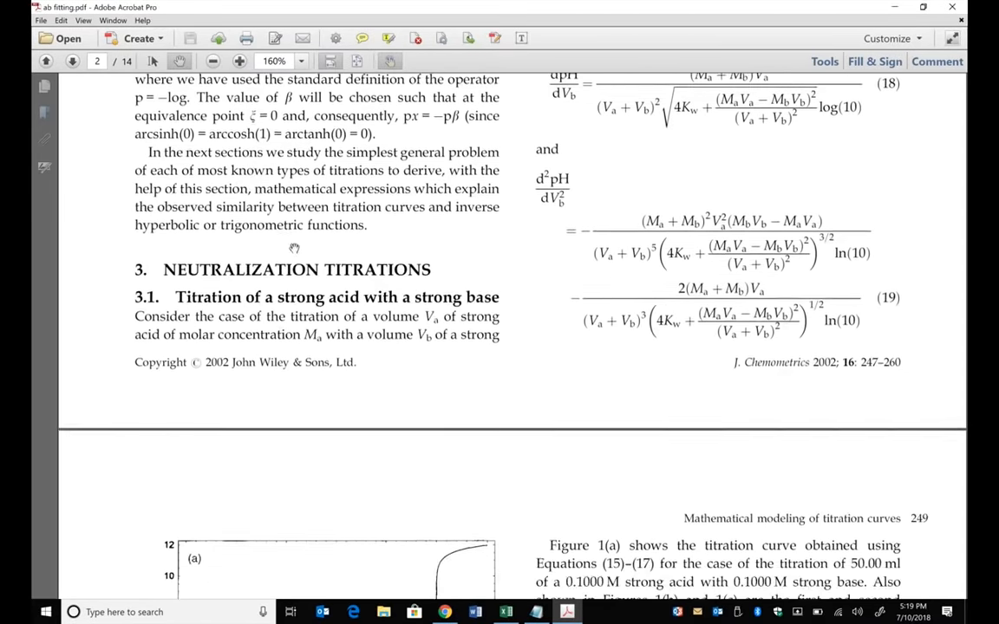
pyautogui.scroll(-10, 260, 270)
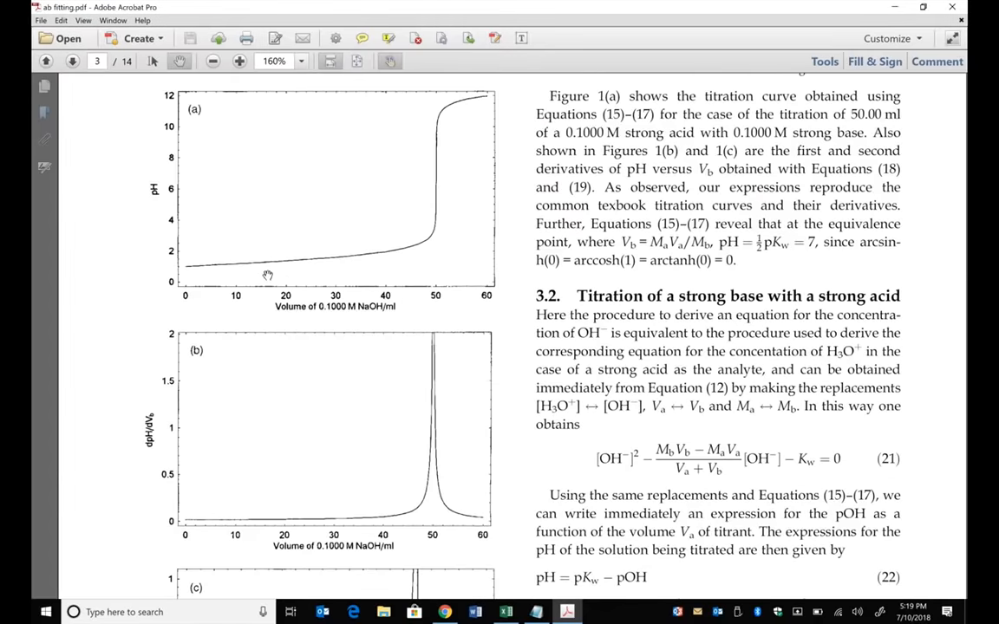
pyautogui.scroll(-2, 251, 247)
pyautogui.scroll(-10, 575, 251)
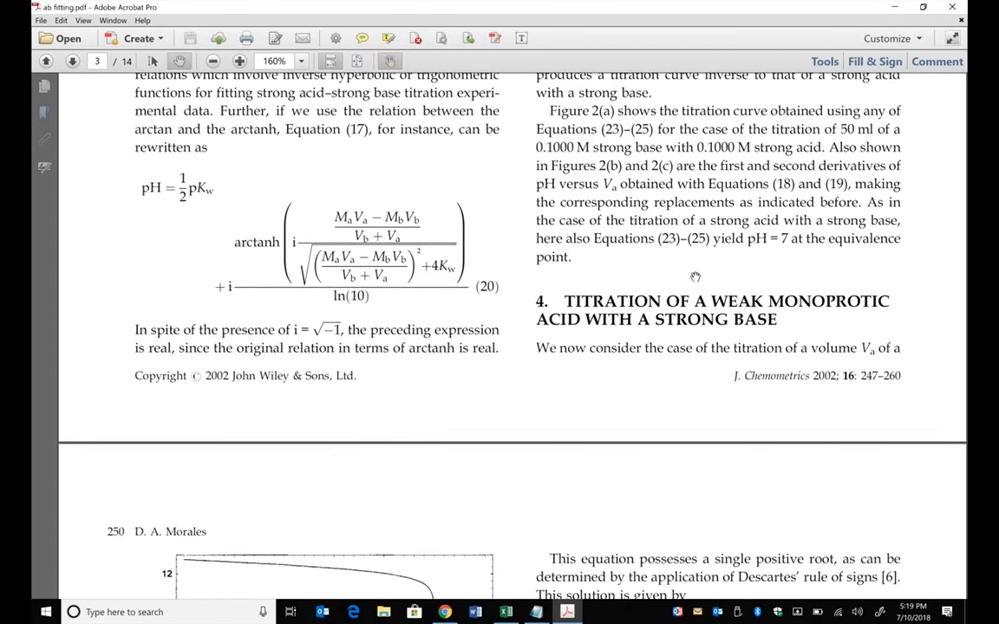
pyautogui.scroll(-3, 585, 317)
pyautogui.scroll(-12, 584, 317)
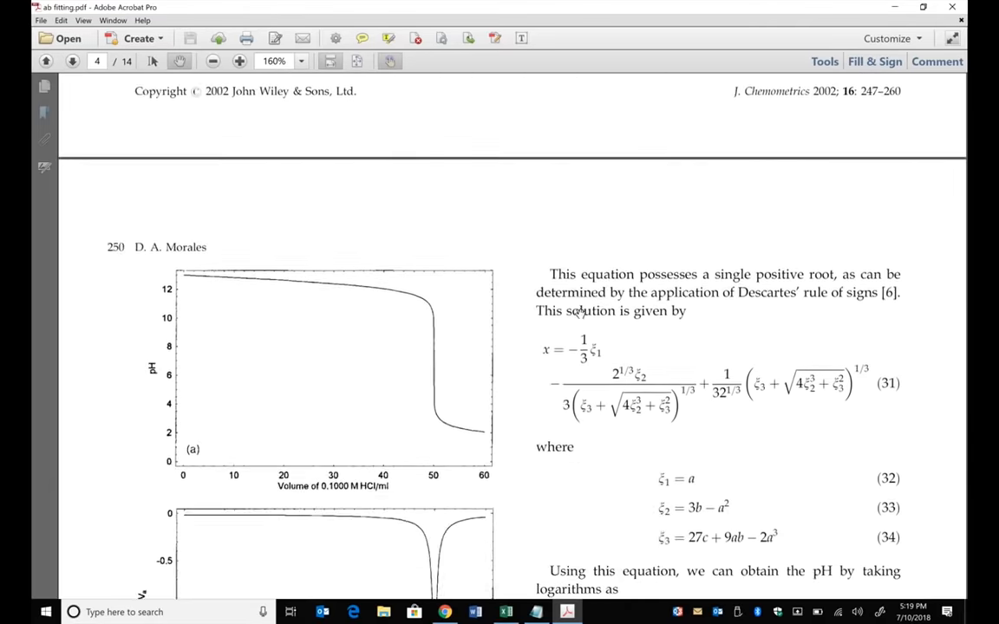
pyautogui.scroll(-8, 565, 306)
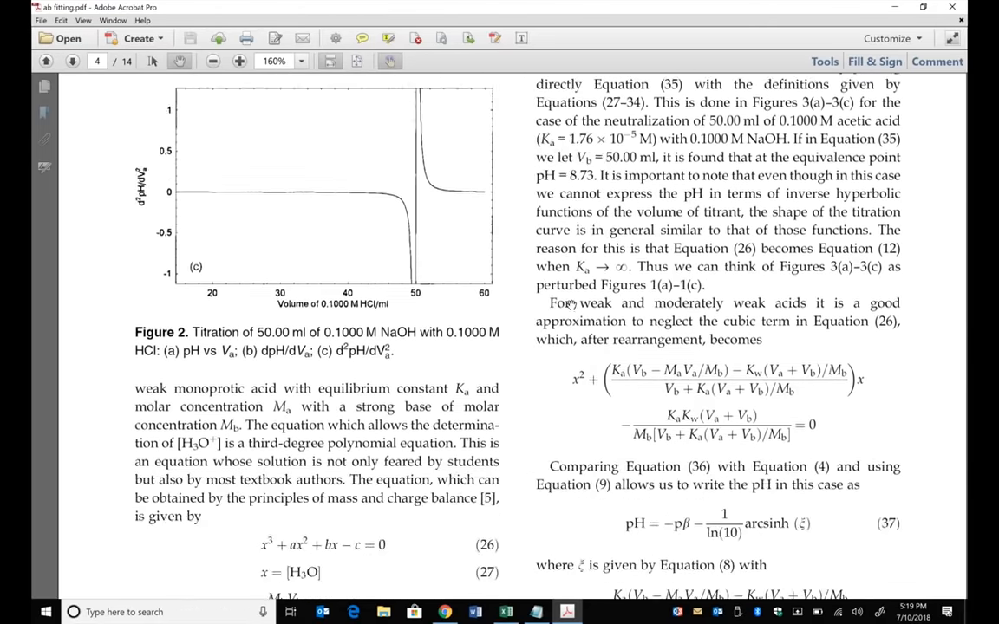
pyautogui.scroll(-6, 428, 340)
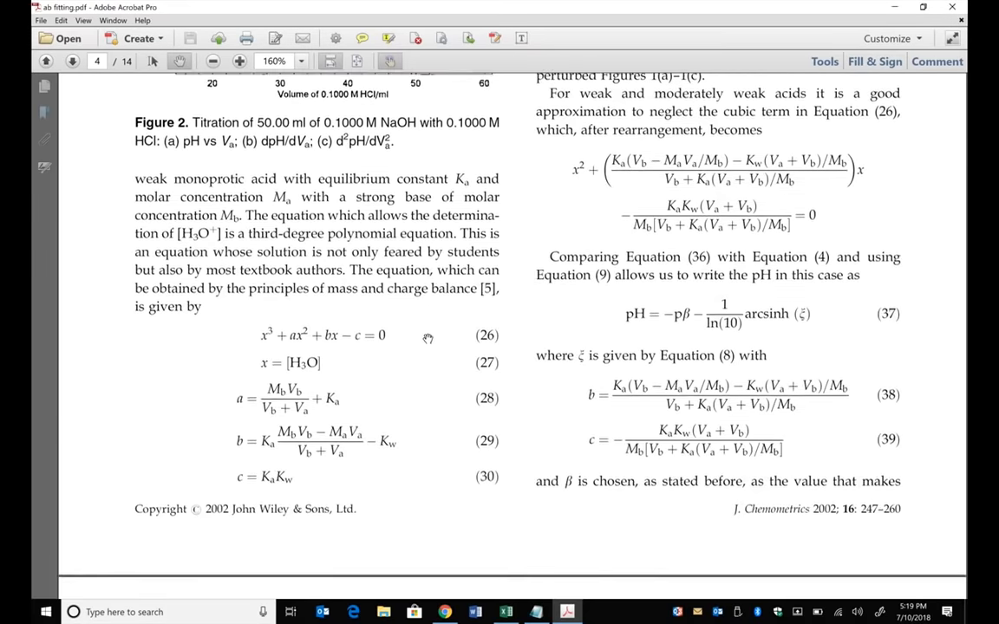
pyautogui.scroll(-9, 425, 328)
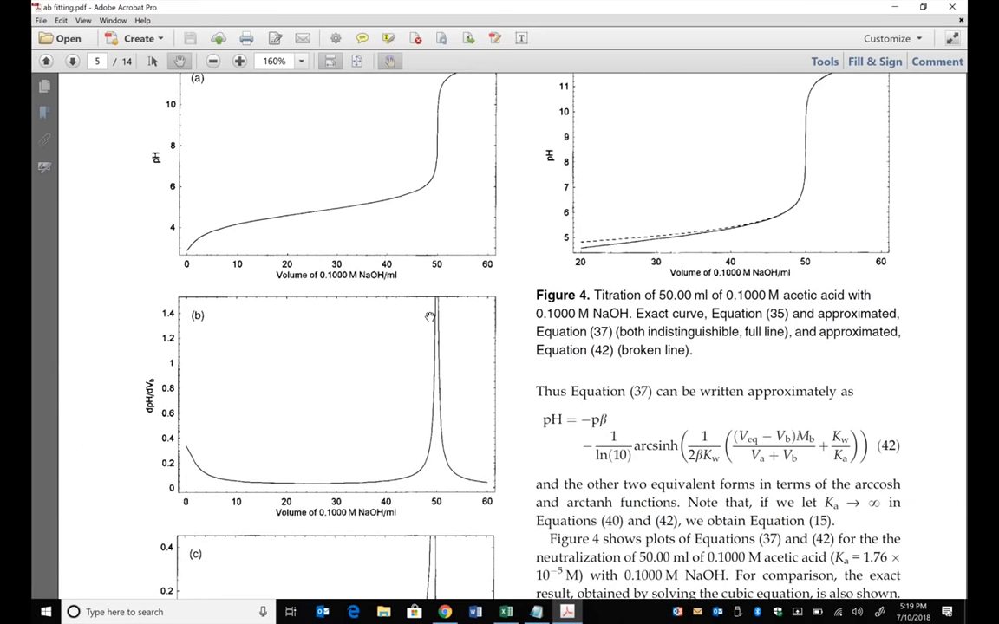
# - Return to the excel 1 workbook and enter the pH difference formula =A3-A2 in D3 under delta Y
pyautogui.click(886, 7)
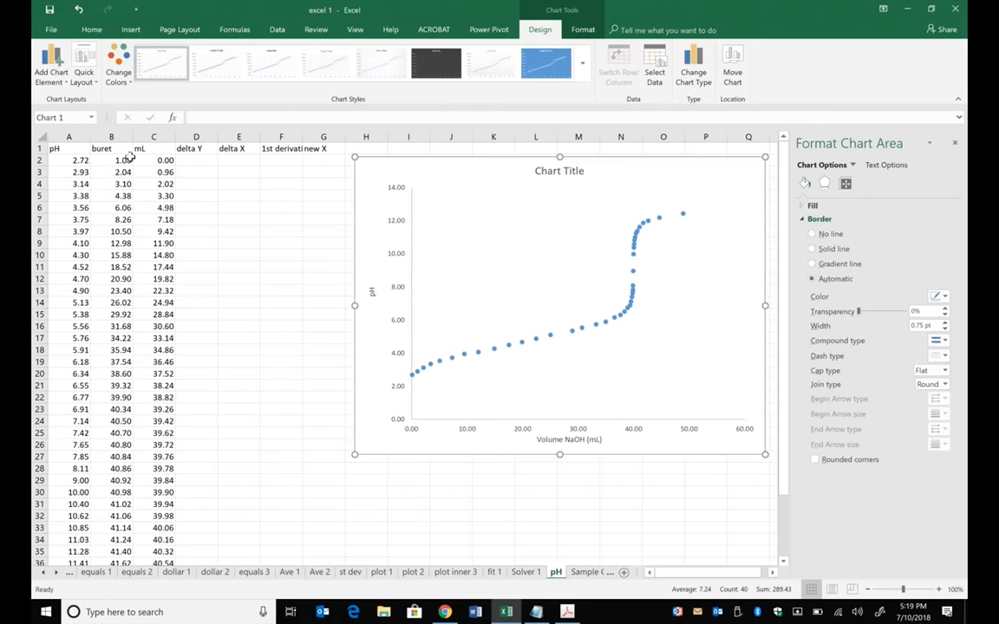
pyautogui.click(200, 171)
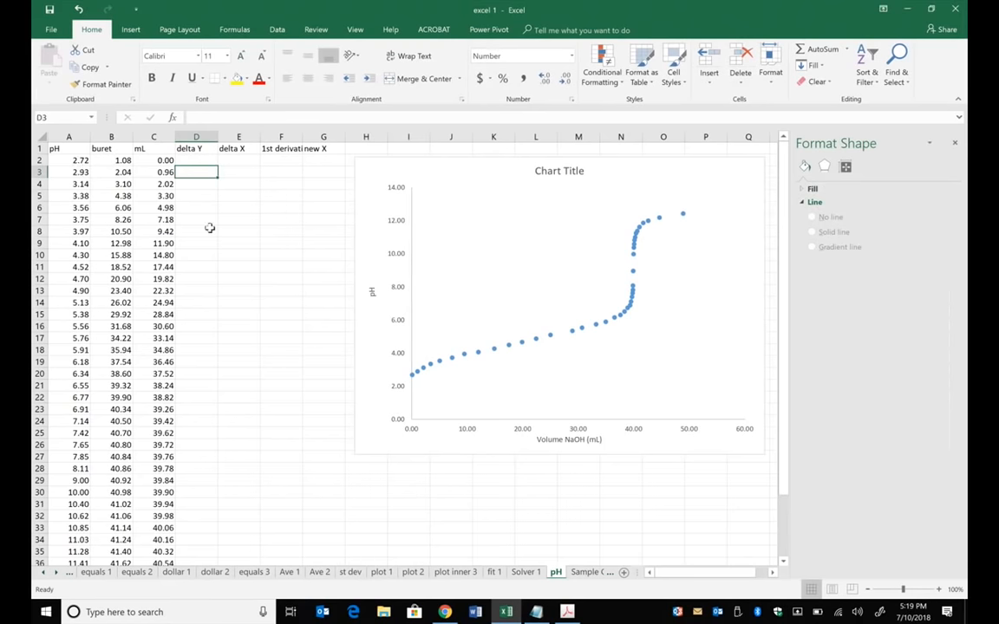
pyautogui.write('=')
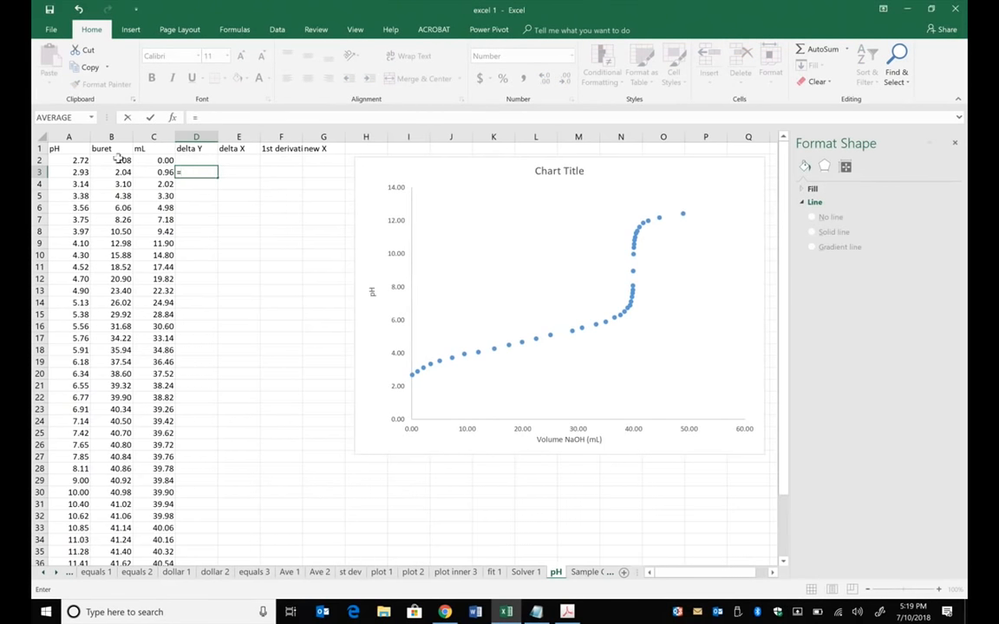
pyautogui.click(78, 171)
pyautogui.write('-')
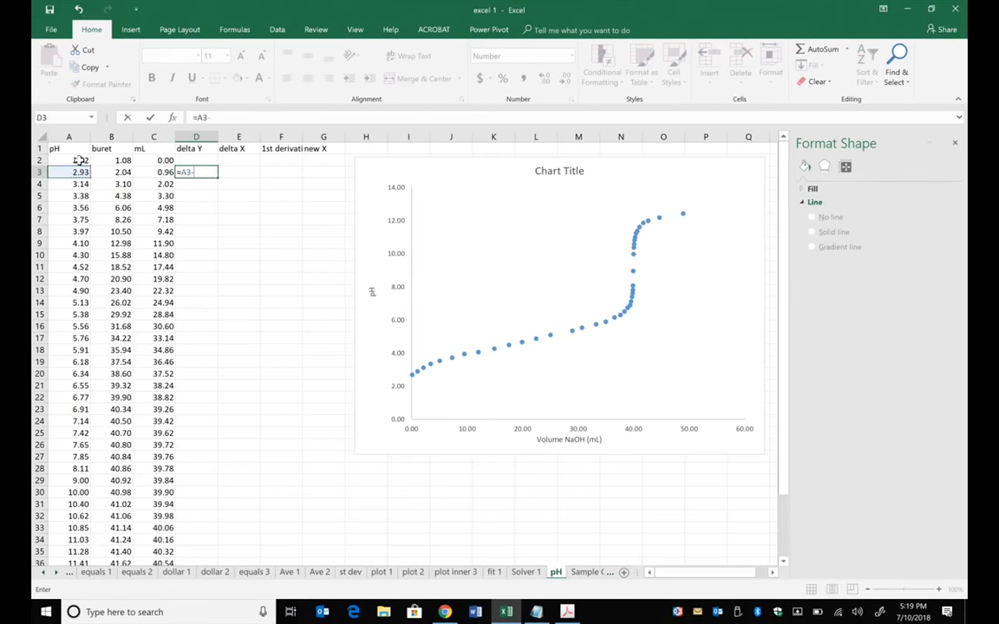
pyautogui.click(80, 160)
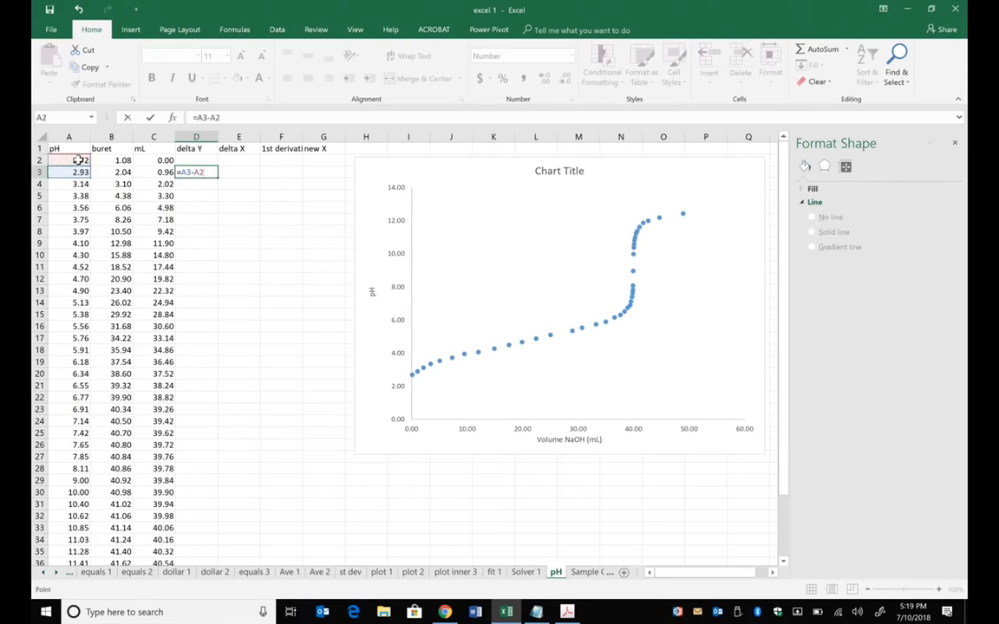
pyautogui.press('Return')
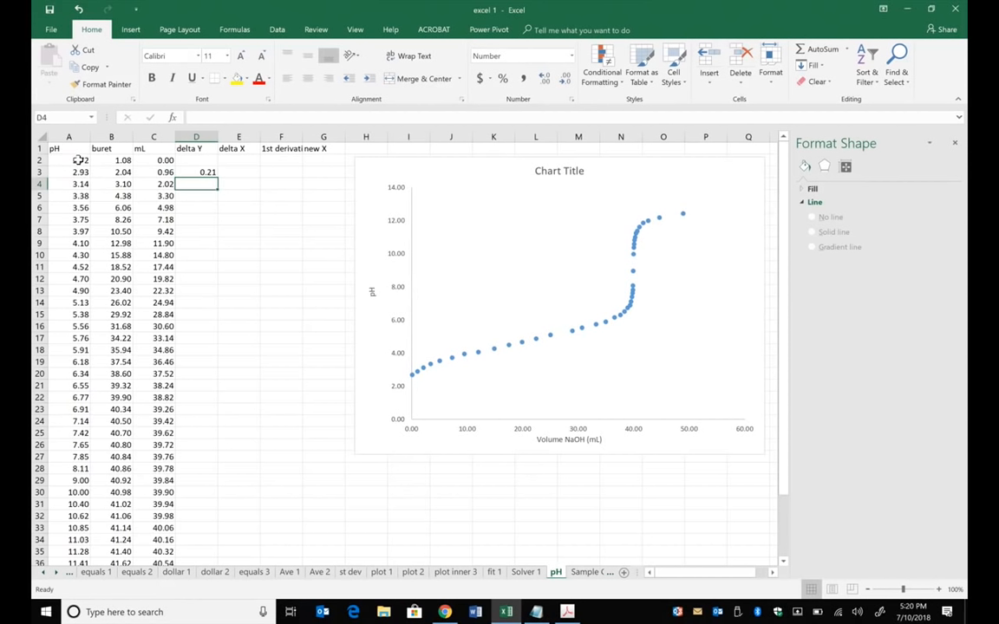
# - Enter the volume difference formula =C3-C2 in E3 under delta X
pyautogui.click(238, 172)
pyautogui.write('=')
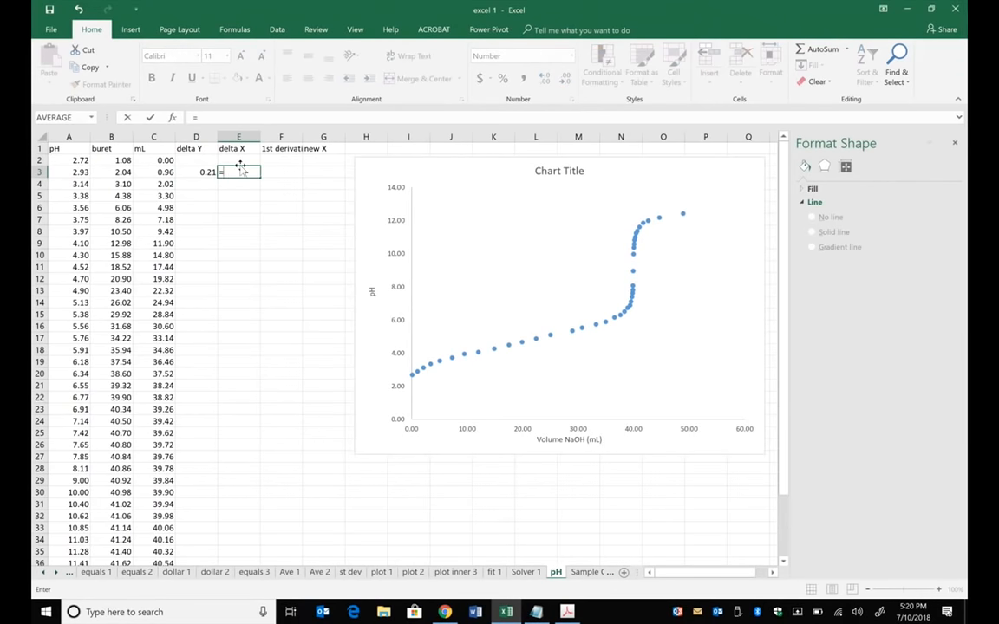
pyautogui.click(169, 172)
pyautogui.write('-')
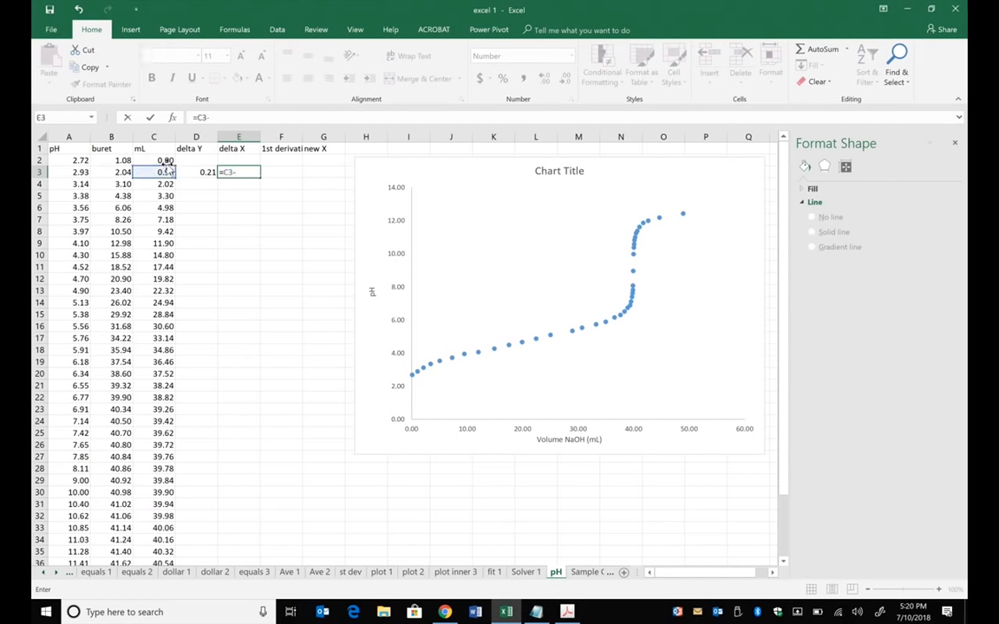
pyautogui.click(164, 159)
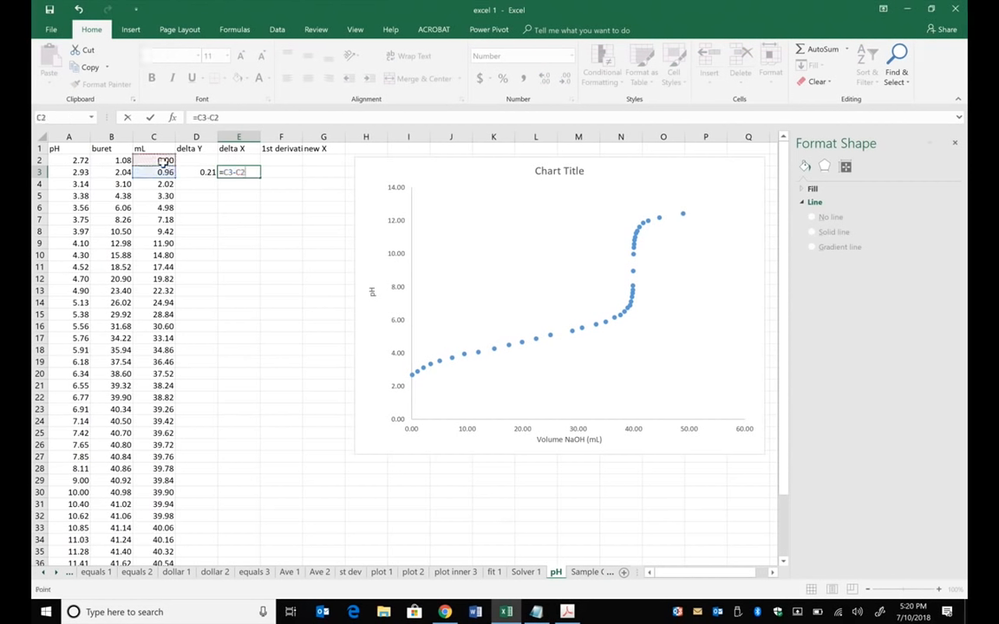
pyautogui.press('Return')
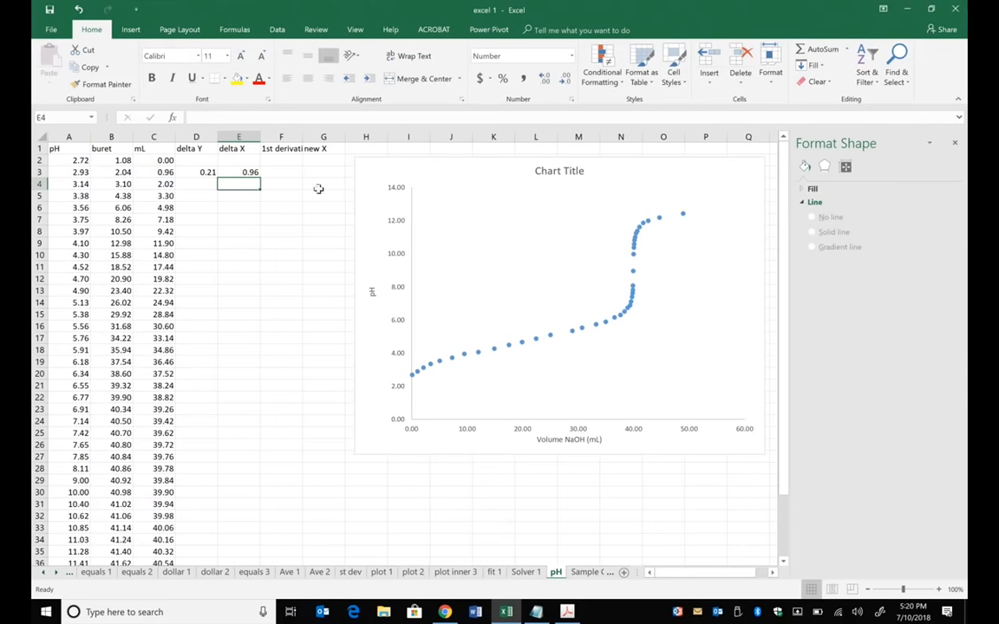
# - Compute the first derivative in F3 with the formula =D3/E3
pyautogui.click(281, 172)
pyautogui.write('=')
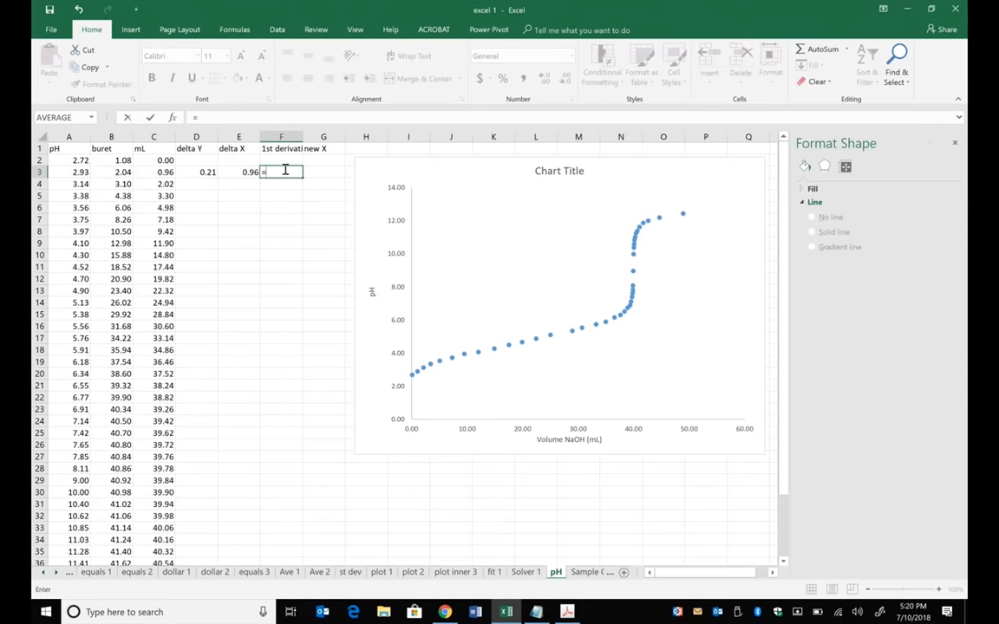
pyautogui.click(198, 171)
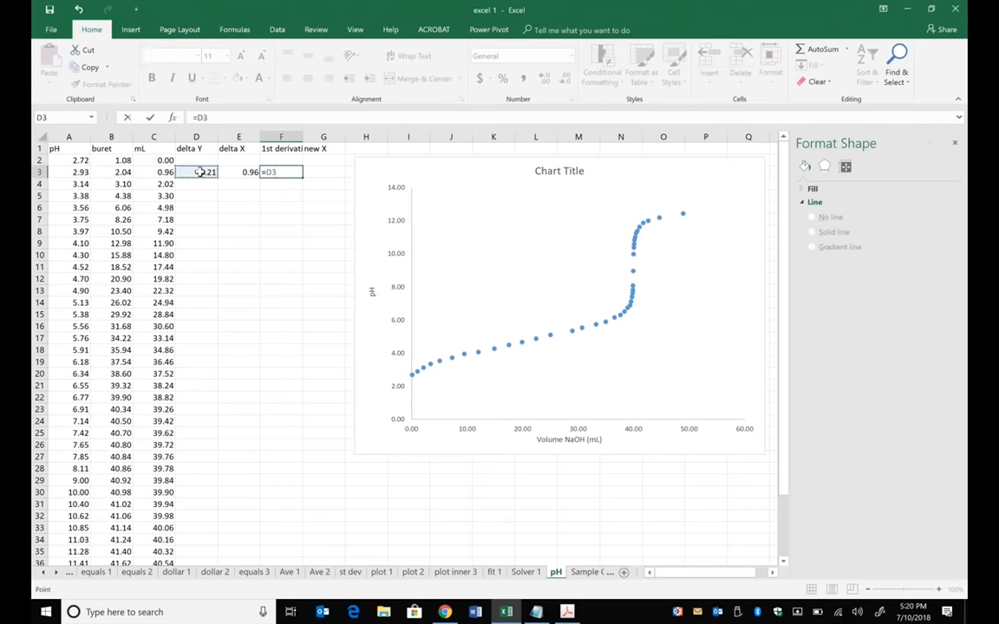
pyautogui.write('/')
pyautogui.click(241, 172)
pyautogui.press('Return')
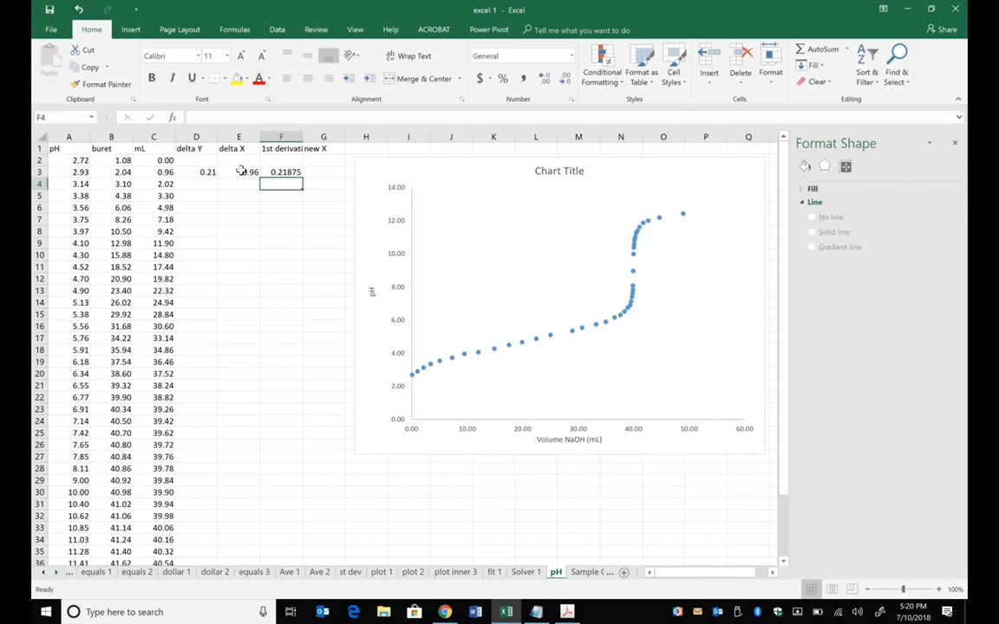
# - Enter the midpoint volume formula =(C3+C2)/2 in G3 under new X
pyautogui.click(327, 170)
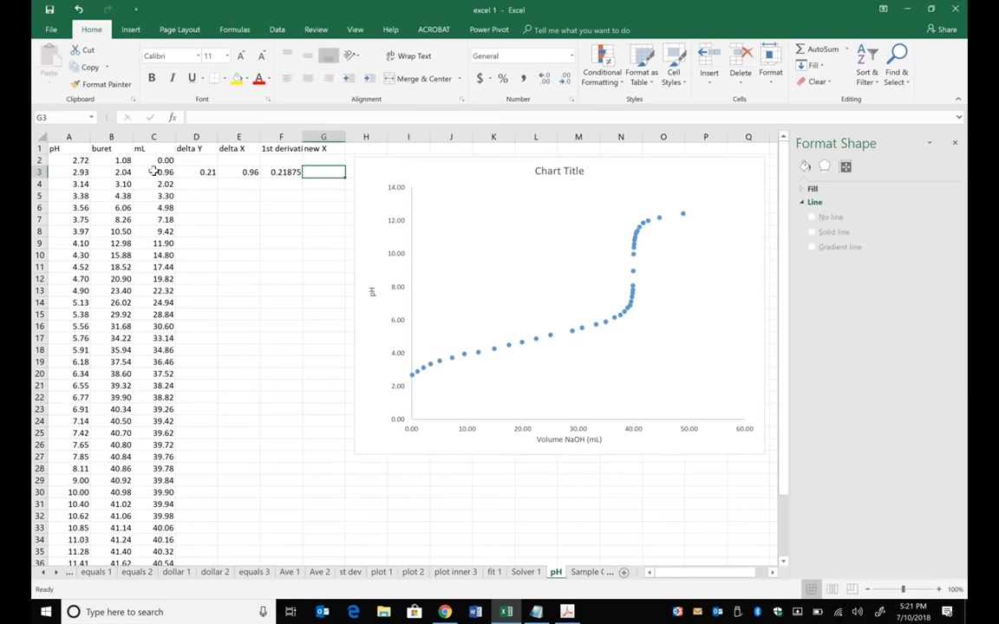
pyautogui.write('=(')
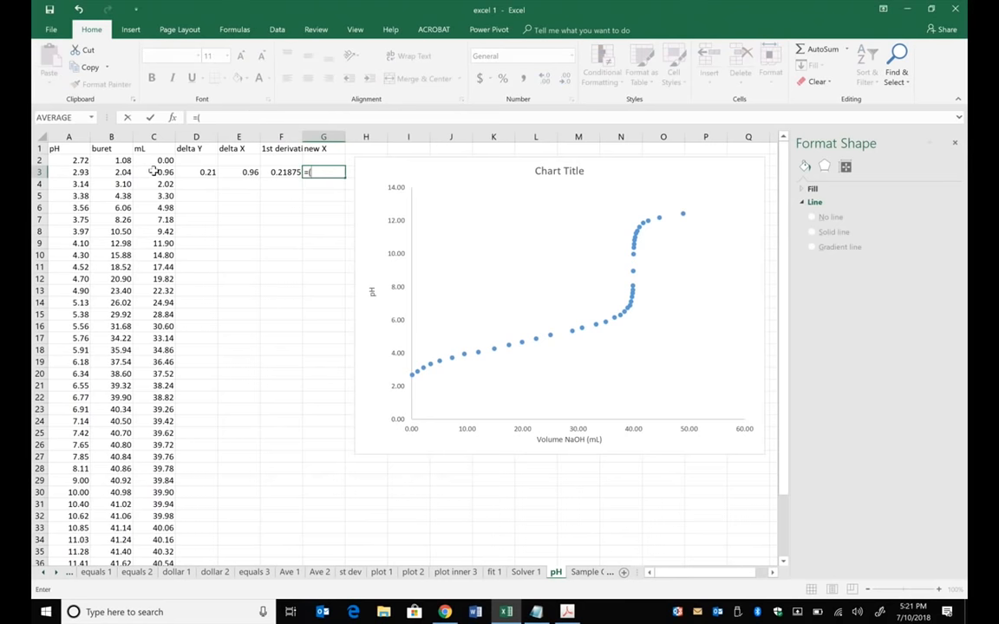
pyautogui.click(153, 171)
pyautogui.write('+')
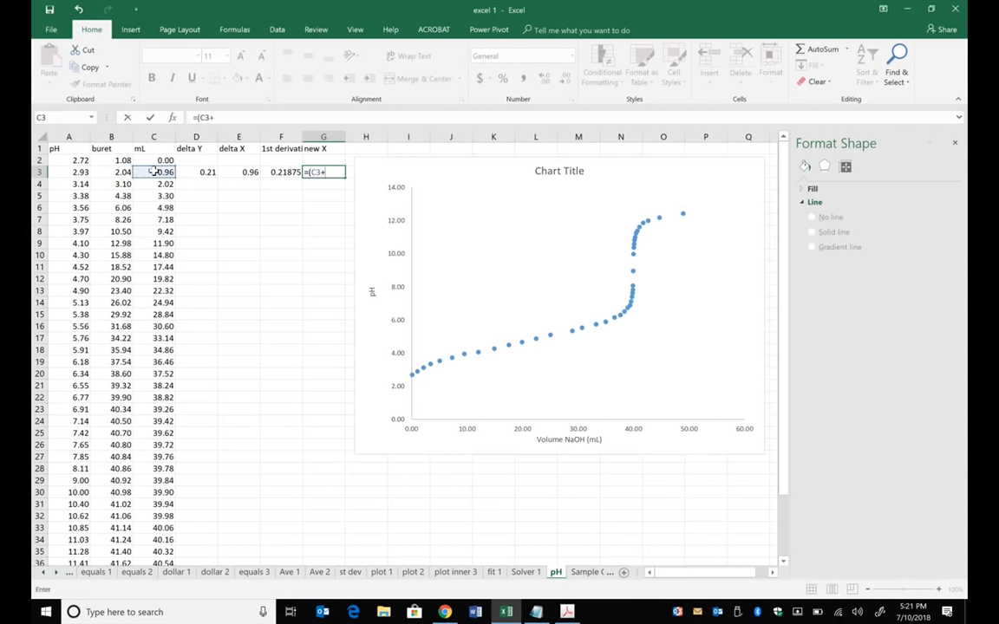
pyautogui.click(170, 161)
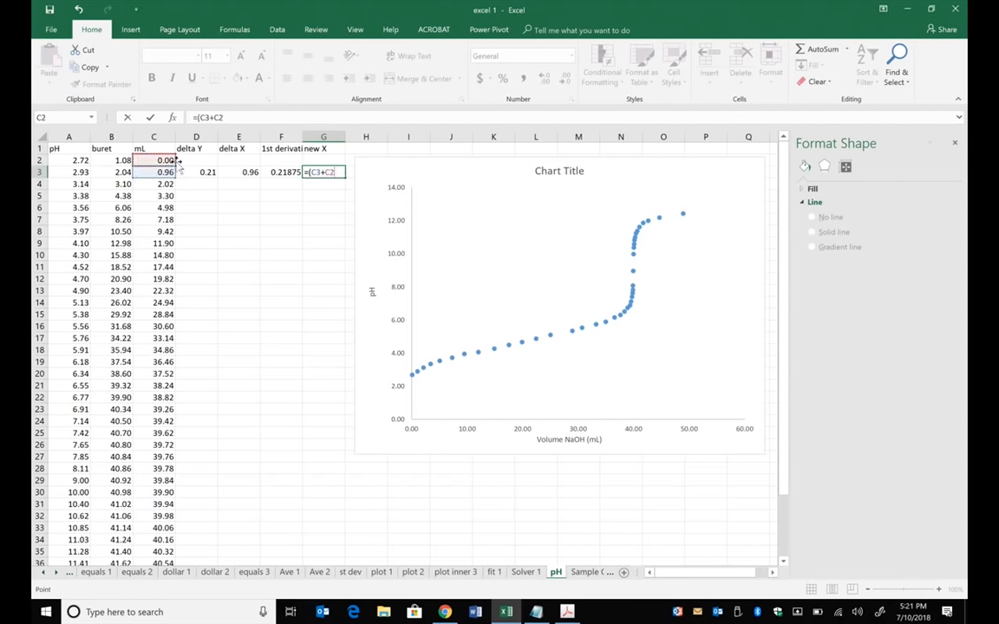
pyautogui.write(')/2')
pyautogui.press('Return')
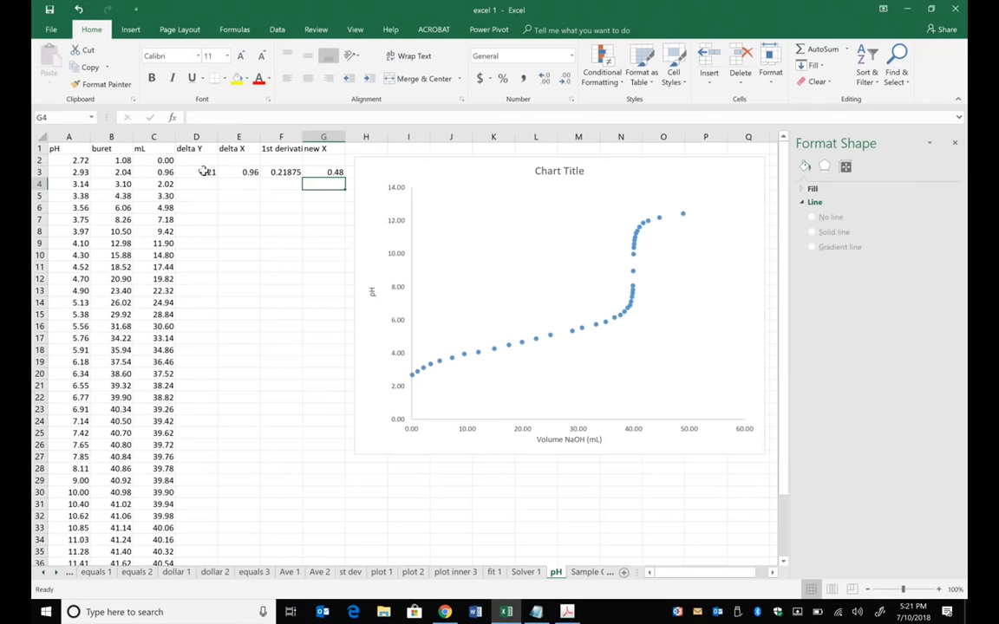
# - Review the formulas in D3, E3, F3 and G3 one by one, checking their highlighted cell references without changing them
pyautogui.click(199, 171)
pyautogui.click(228, 117)
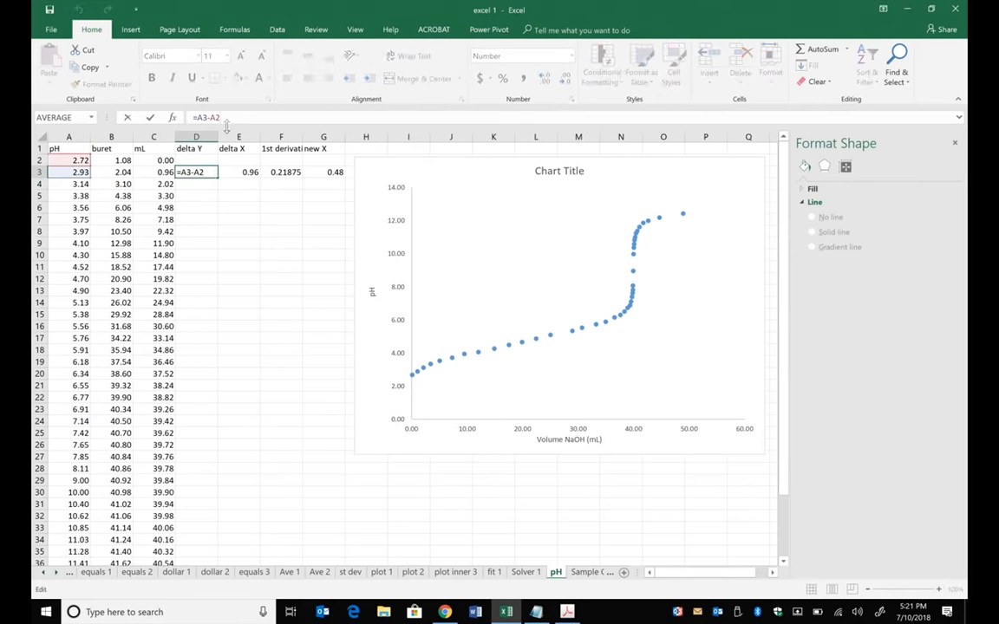
pyautogui.click(149, 117)
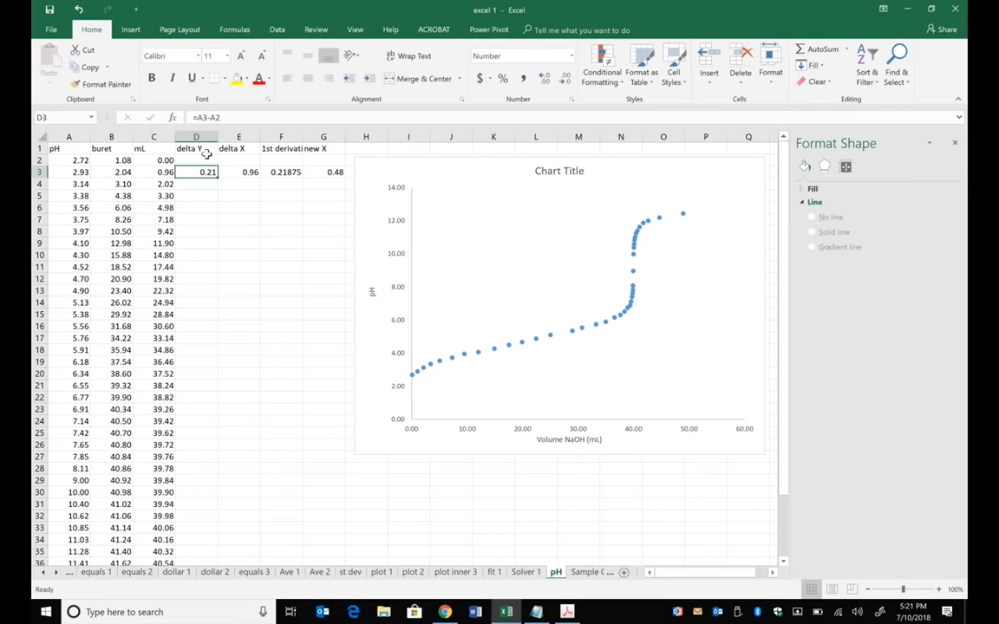
pyautogui.click(243, 170)
pyautogui.click(231, 117)
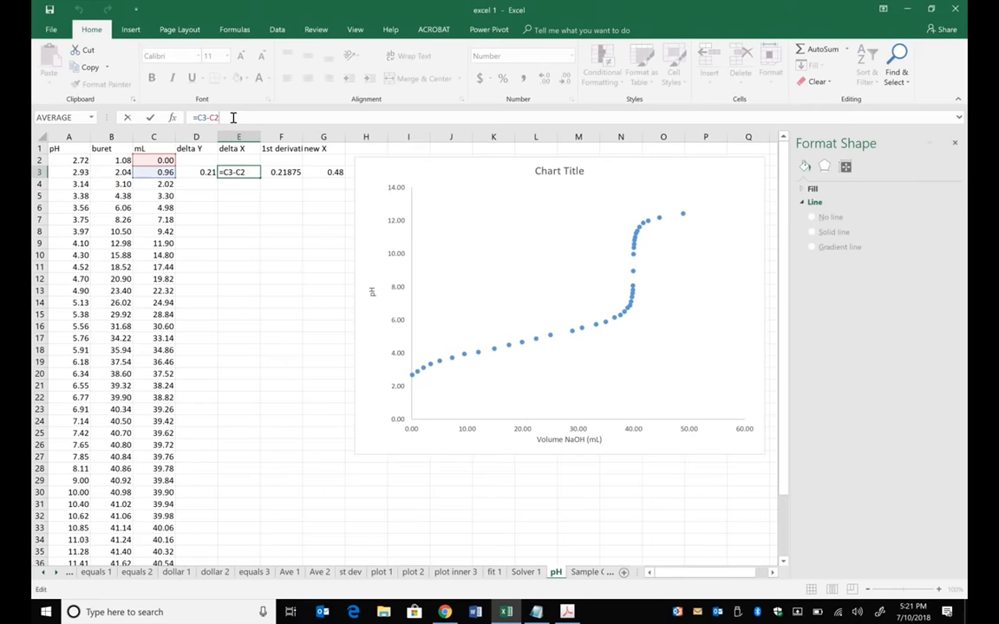
pyautogui.click(127, 117)
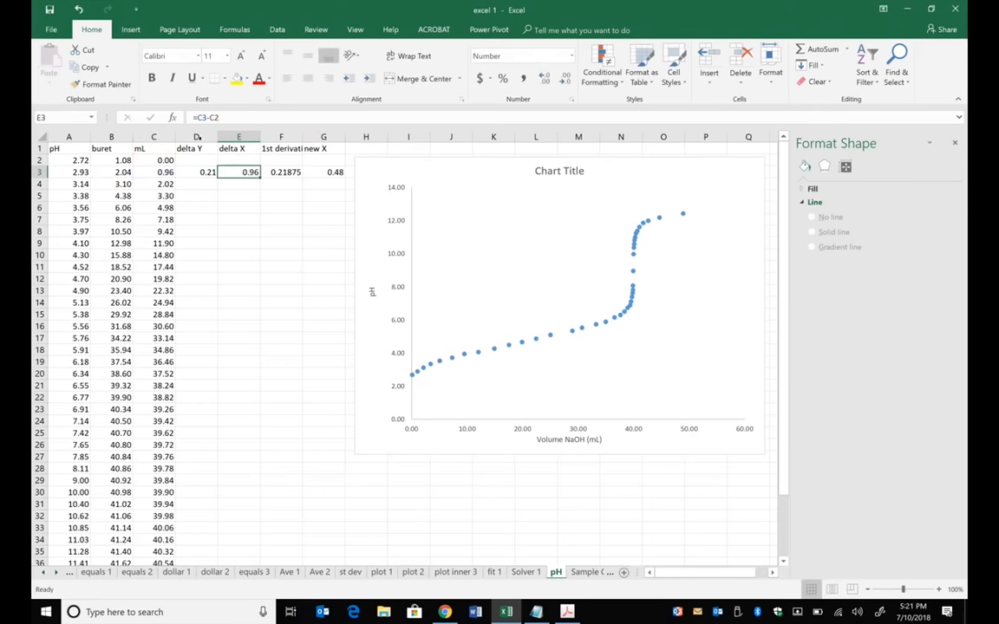
pyautogui.click(260, 167)
pyautogui.click(234, 121)
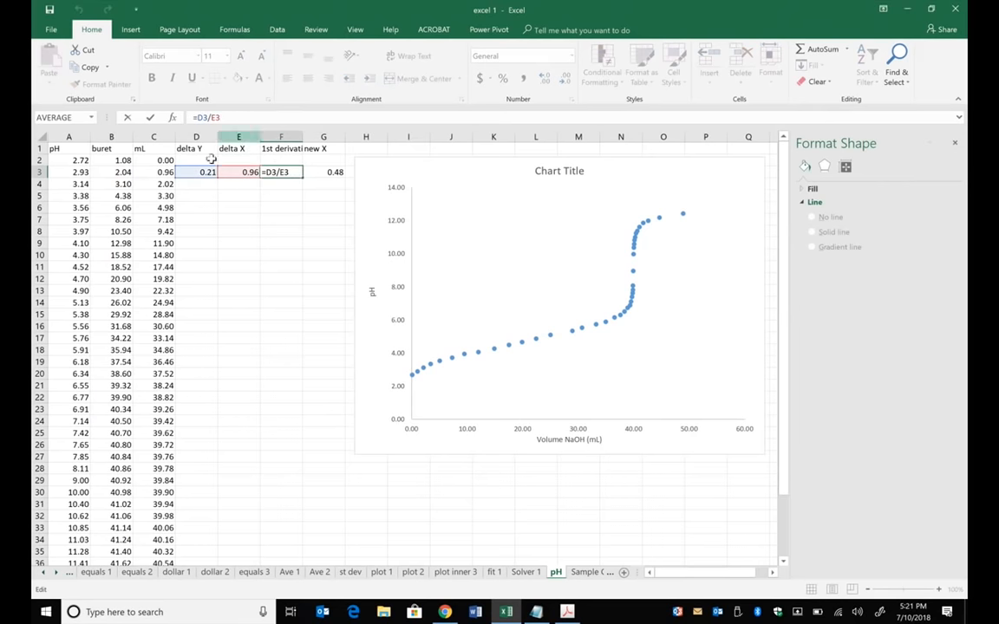
pyautogui.click(127, 117)
pyautogui.click(314, 171)
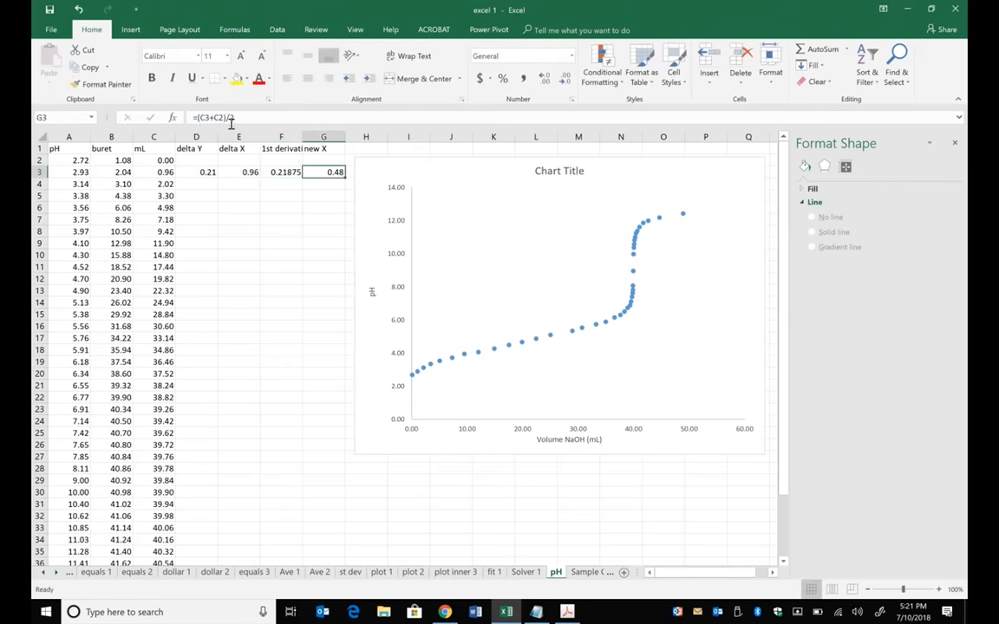
pyautogui.click(208, 117)
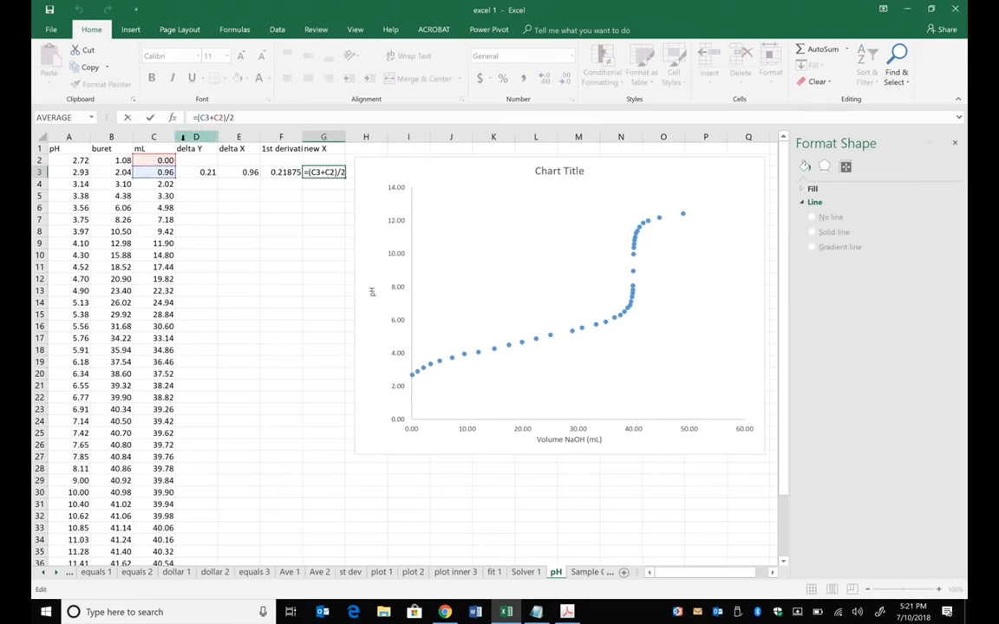
pyautogui.click(127, 117)
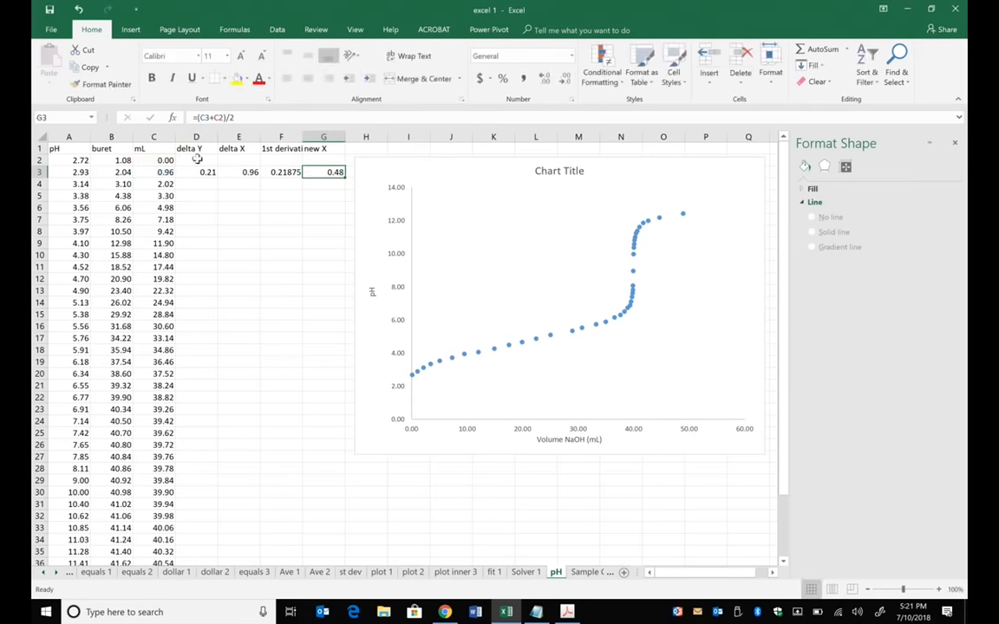
# - Fill the formulas in D3:G3 down through the last data row to complete the derivative columns
pyautogui.moveTo(206, 171); pyautogui.dragTo(334, 174)
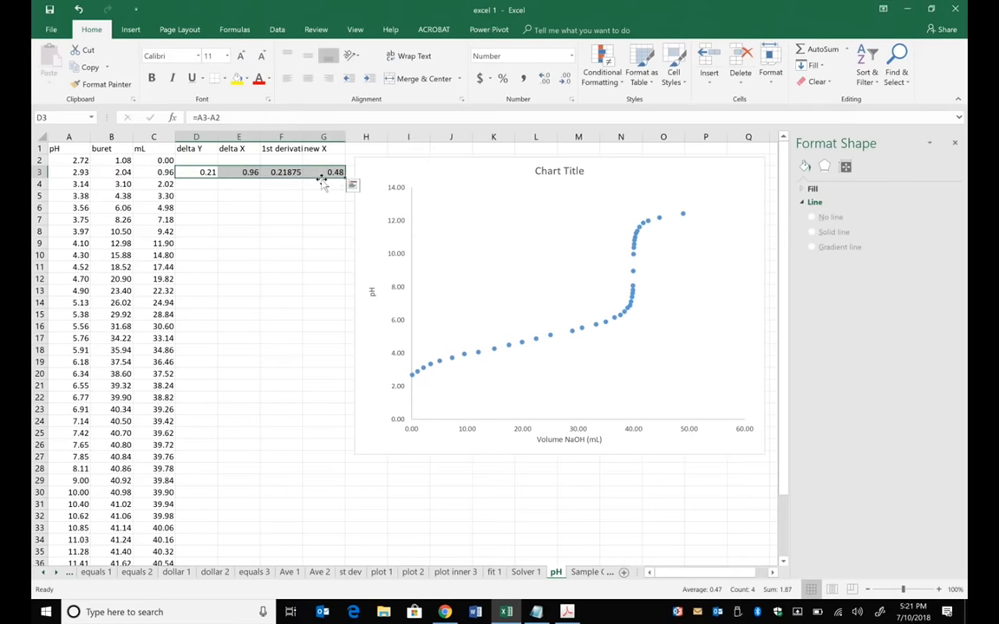
pyautogui.doubleClick(344, 179)
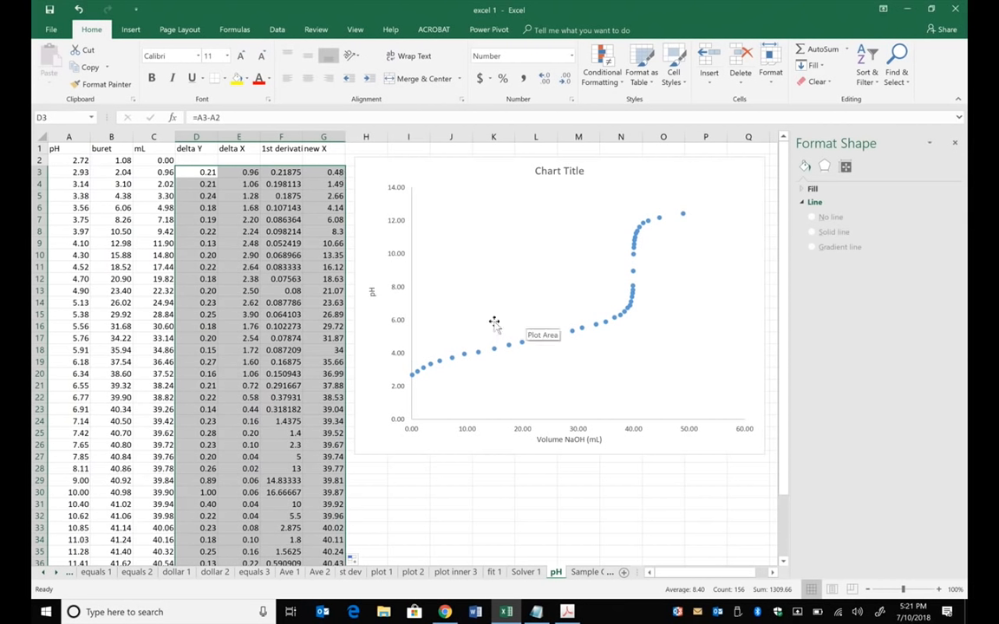
pyautogui.click(334, 218)
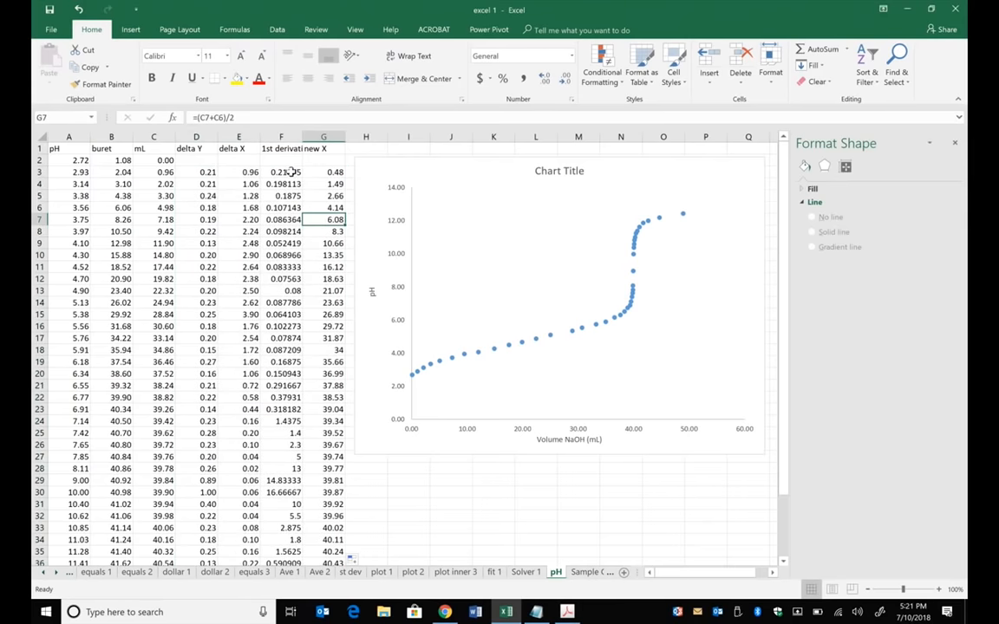
# - Add a new series to the titration chart with the first derivative values F3:F41 as its Y values
pyautogui.click(621, 190)
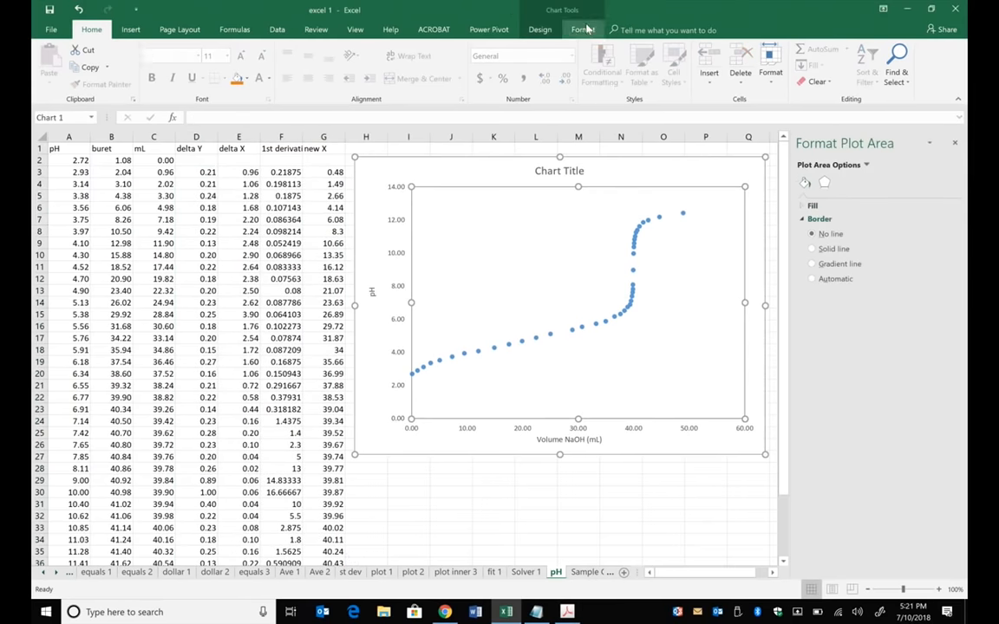
pyautogui.click(583, 30)
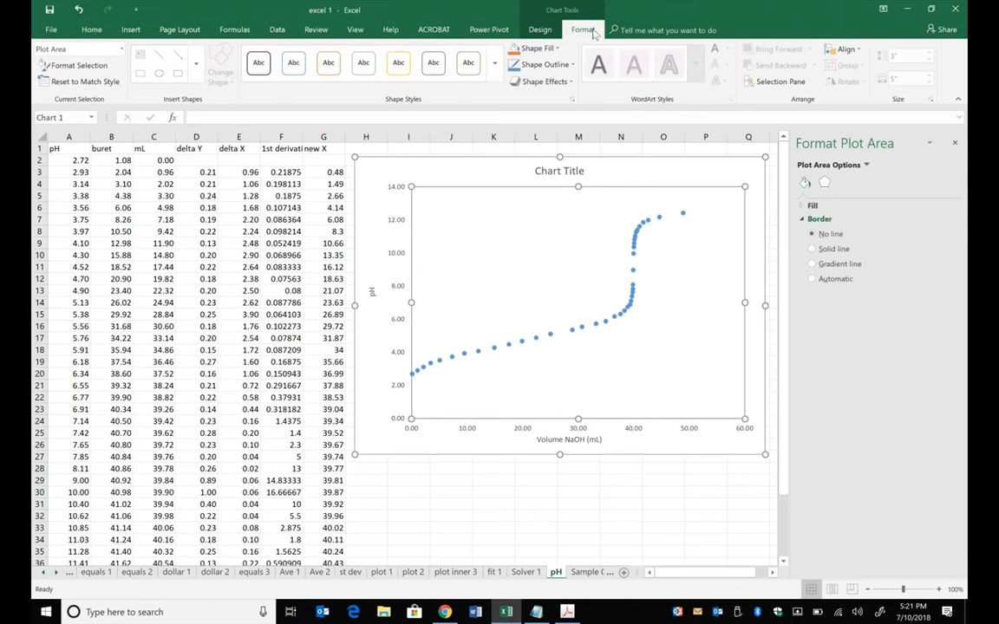
pyautogui.click(562, 149)
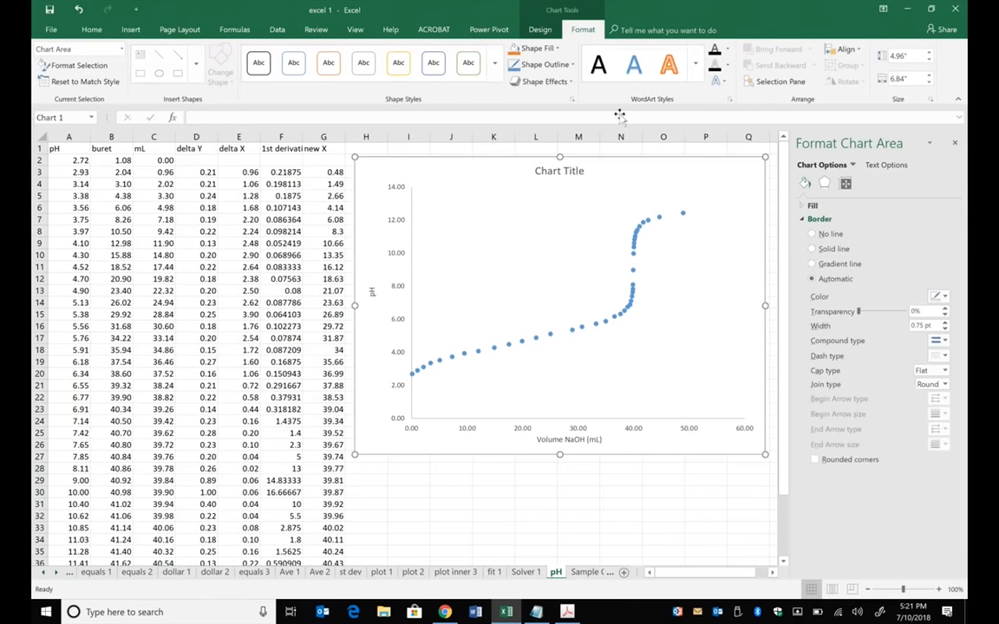
pyautogui.click(549, 31)
pyautogui.click(578, 31)
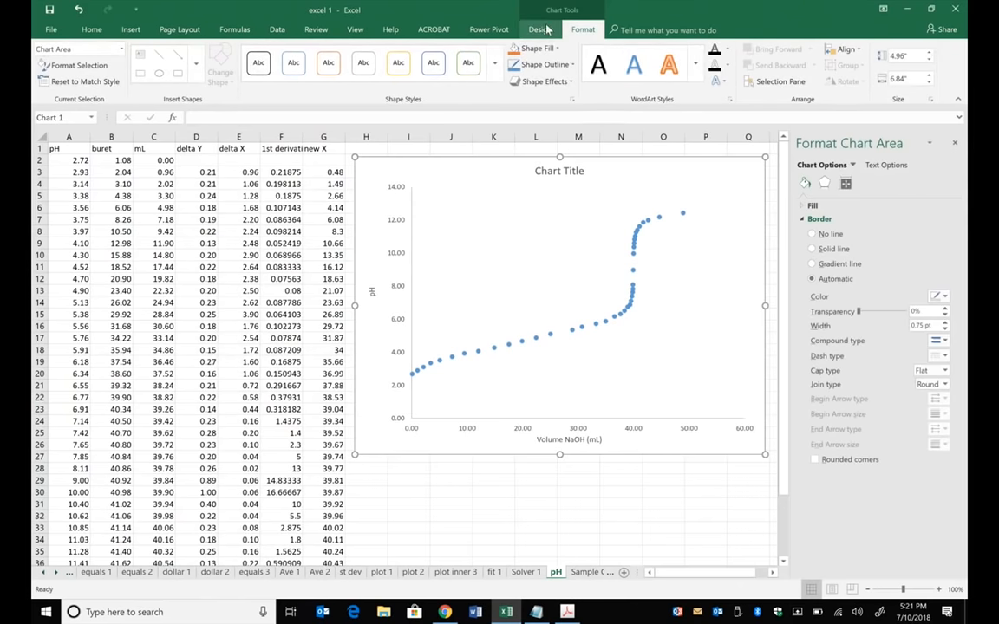
pyautogui.click(539, 30)
pyautogui.click(589, 62)
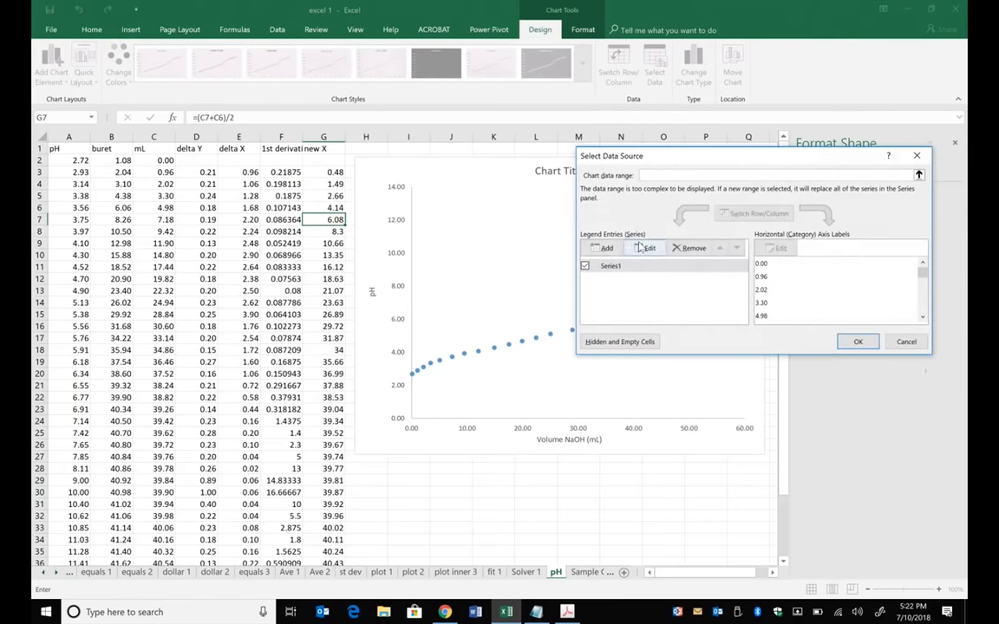
pyautogui.click(604, 248)
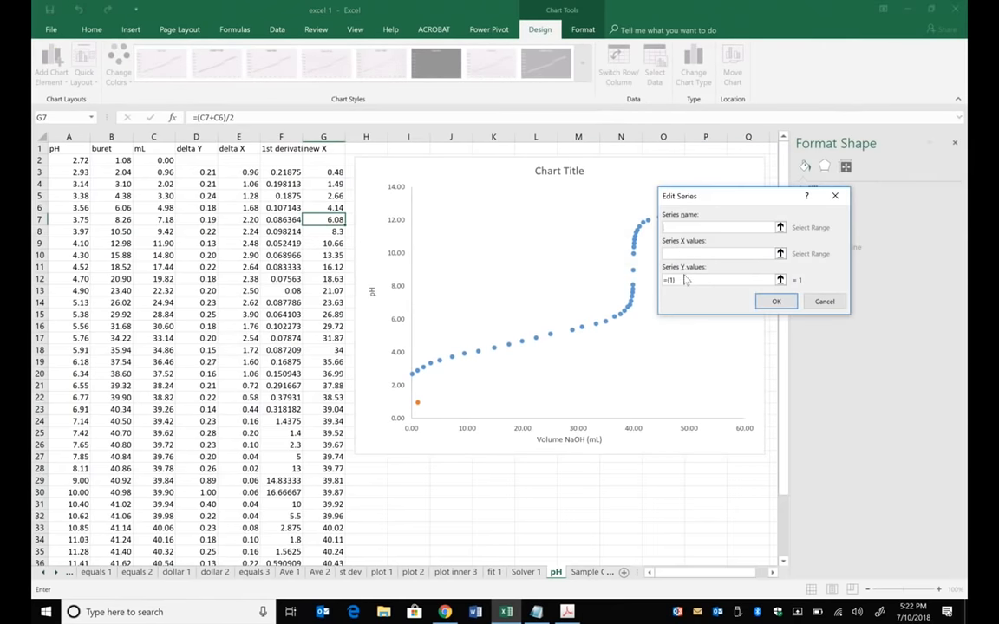
pyautogui.moveTo(685, 279); pyautogui.dragTo(659, 280)
pyautogui.press('BackSpace')
pyautogui.moveTo(286, 172); pyautogui.dragTo(284, 537)
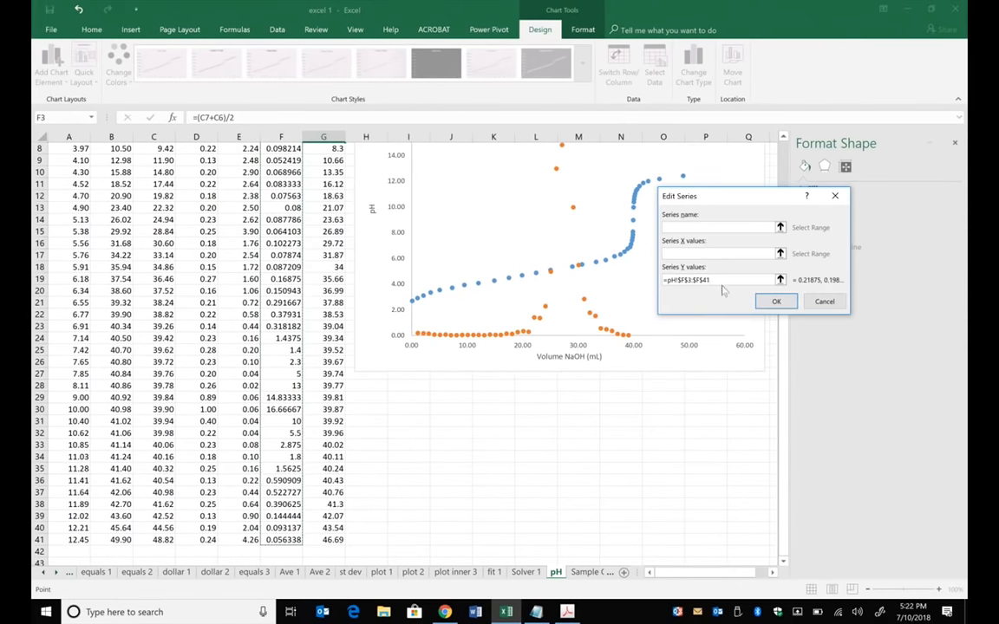
# - Set the new series' X values to the midpoint volumes G3:G41 and apply the chart data changes
pyautogui.click(685, 253)
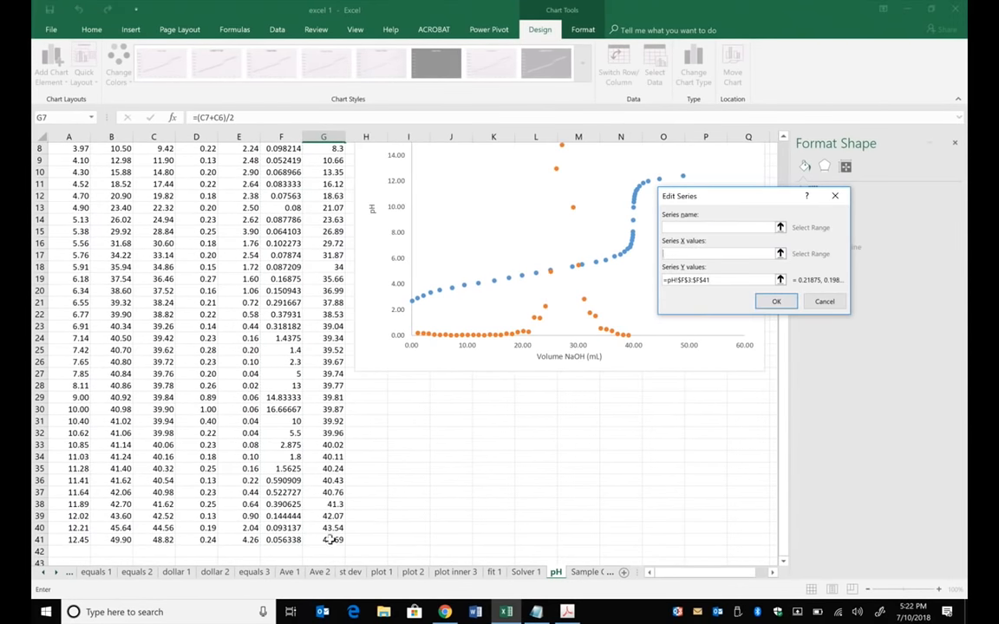
pyautogui.moveTo(332, 540); pyautogui.dragTo(323, 170)
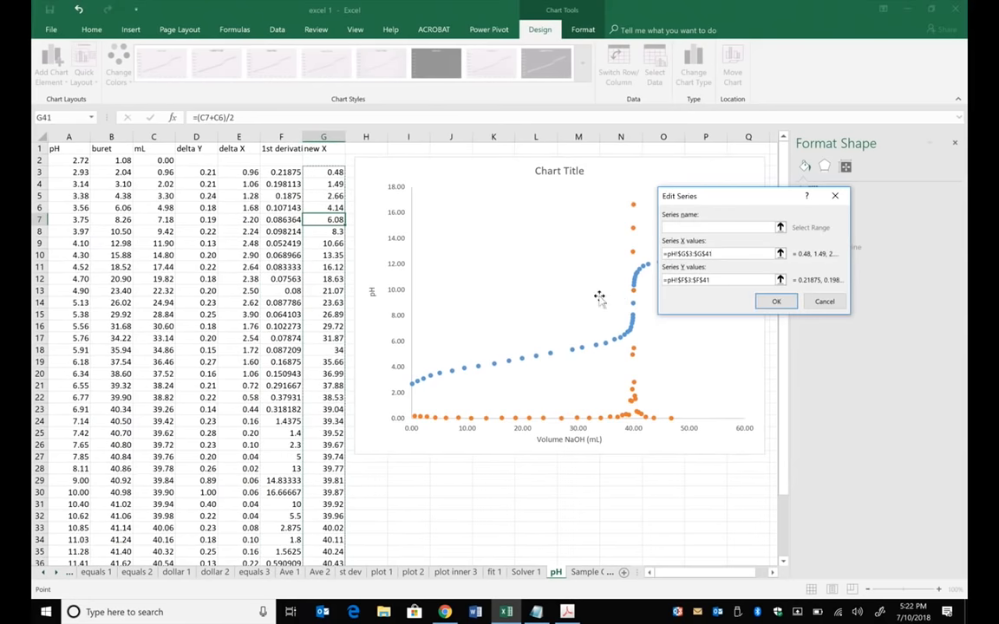
pyautogui.click(776, 300)
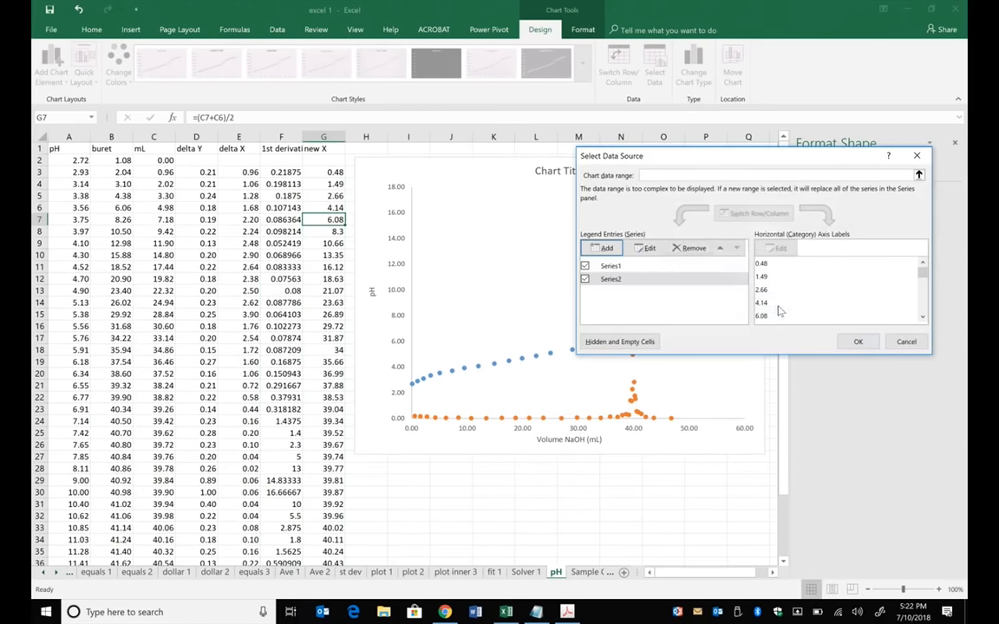
pyautogui.click(854, 341)
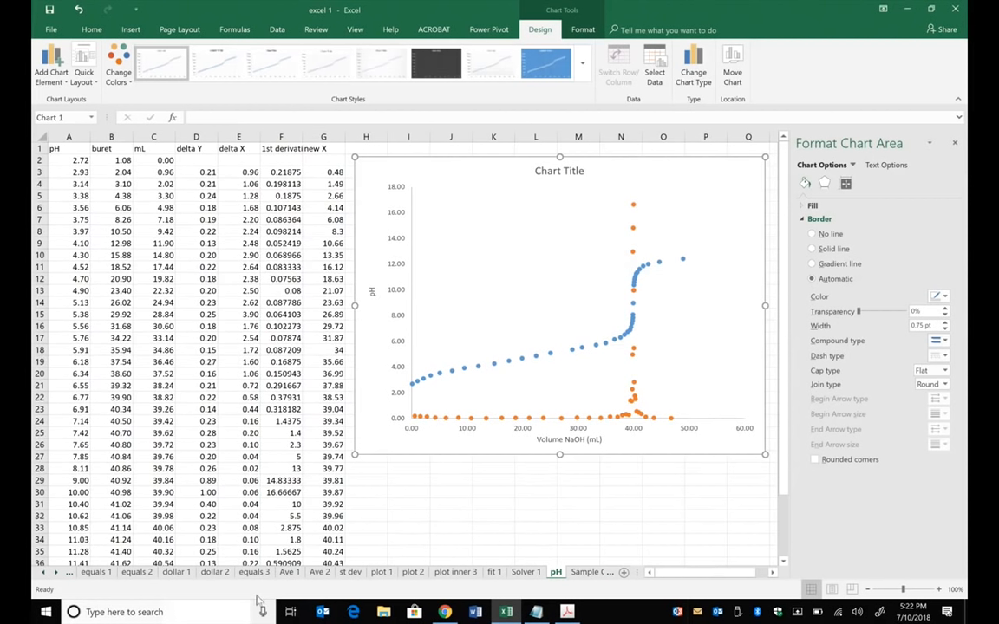
# - Read the volume at the first derivative peak on the chart and enter 39.87 in L29
pyautogui.moveTo(634, 207)
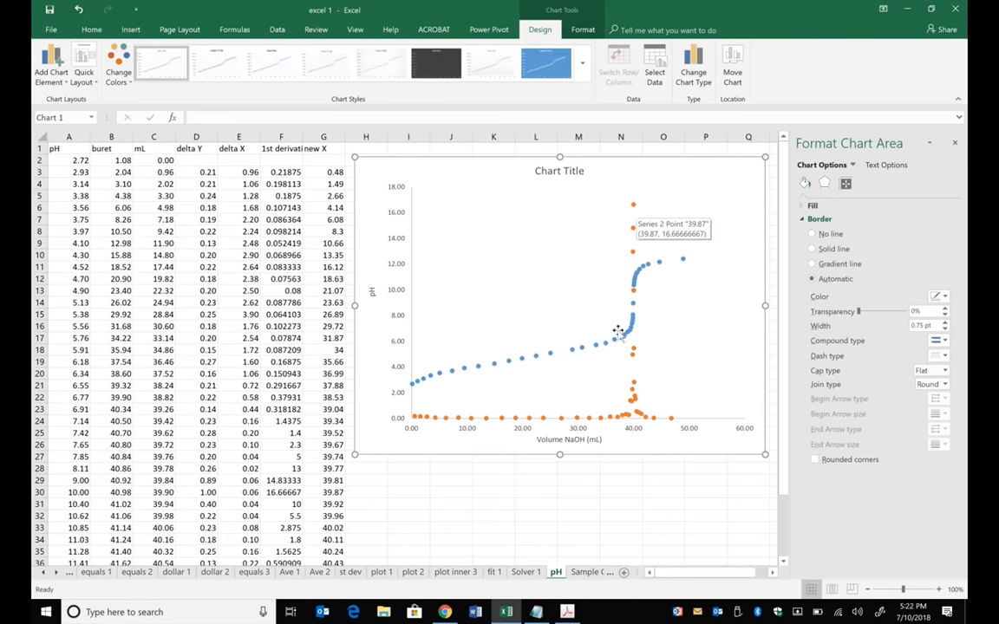
pyautogui.click(531, 490)
pyautogui.click(535, 480)
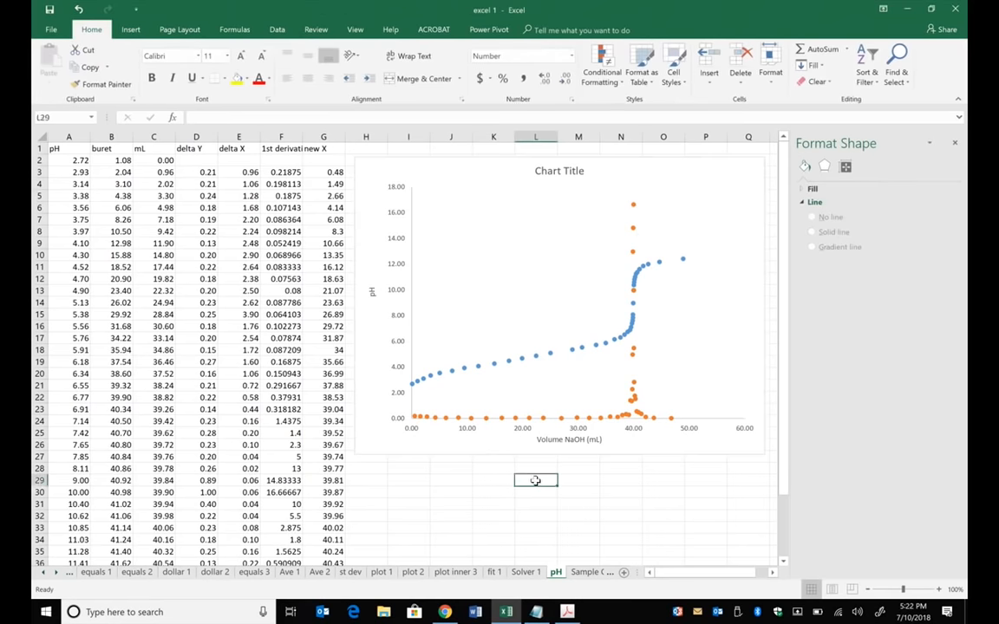
pyautogui.write('39.')
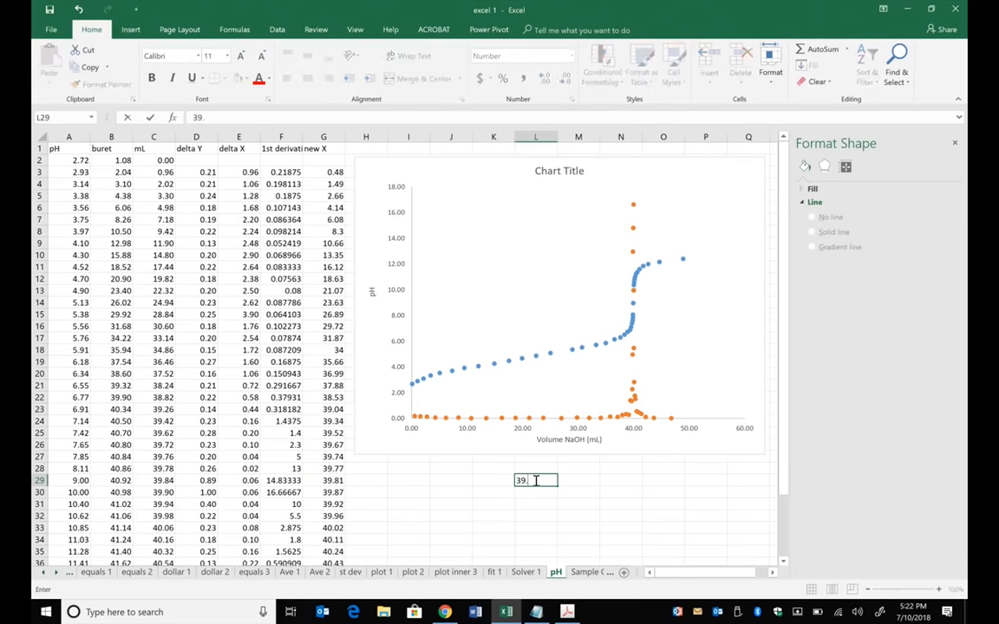
pyautogui.write('87')
pyautogui.press('Return')
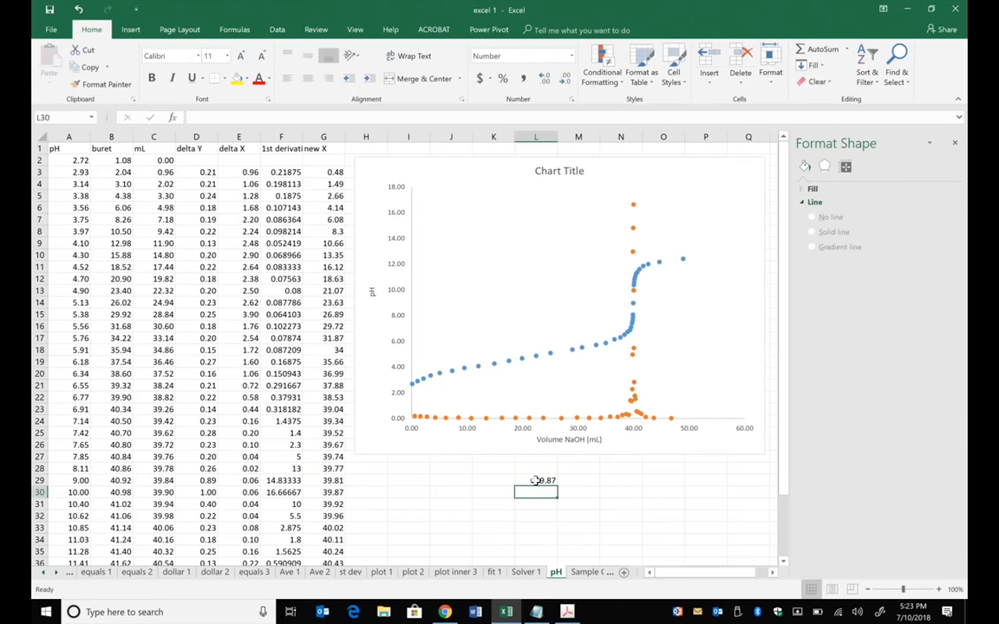
# - Calculate 30% of the peak volume in L31 with the formula =.3*L29
pyautogui.click(637, 513)
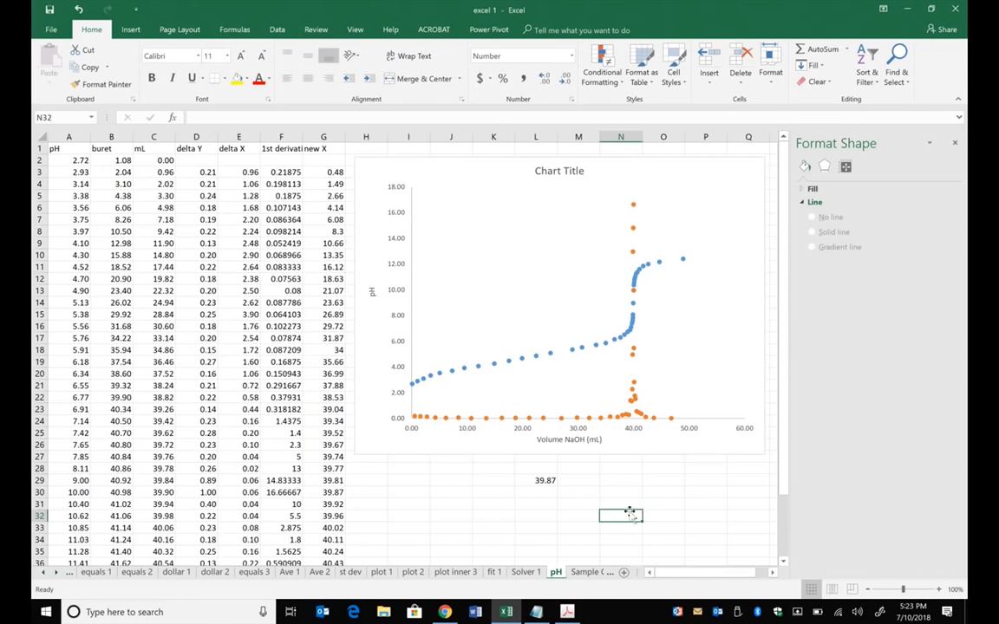
pyautogui.click(547, 502)
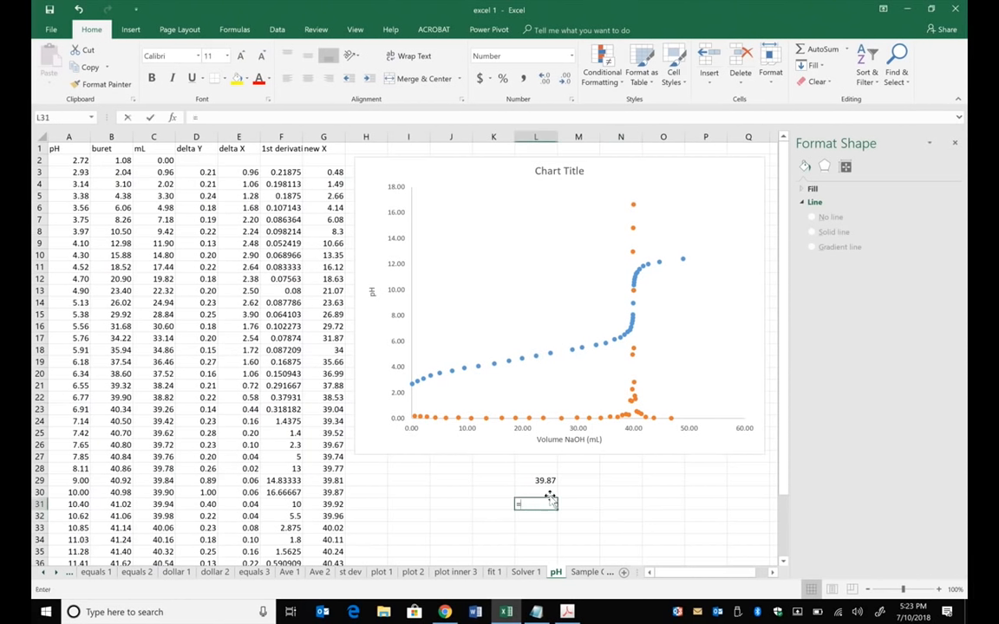
pyautogui.write('=')
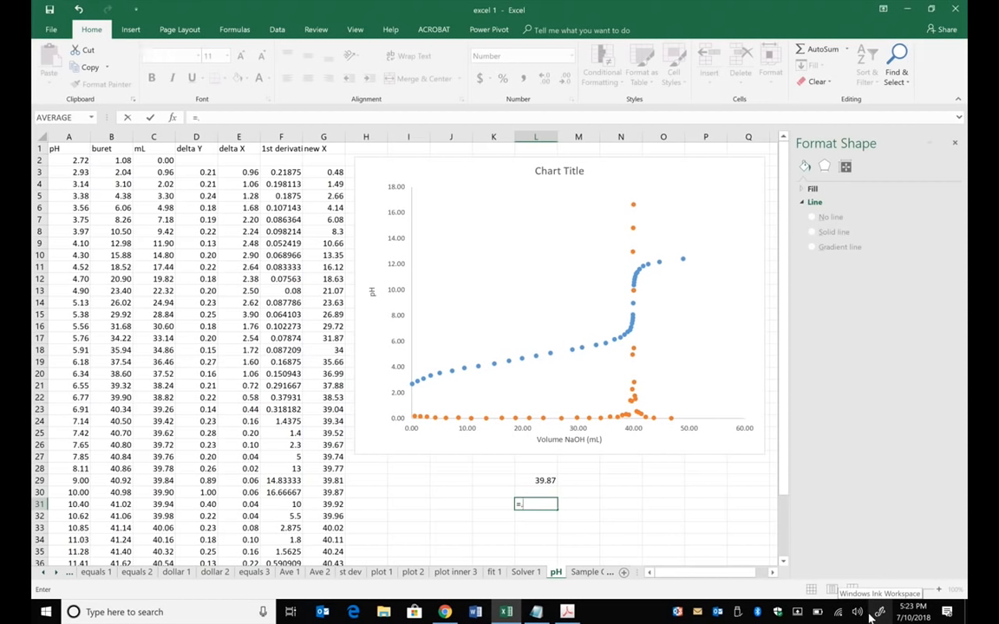
pyautogui.write('.3*')
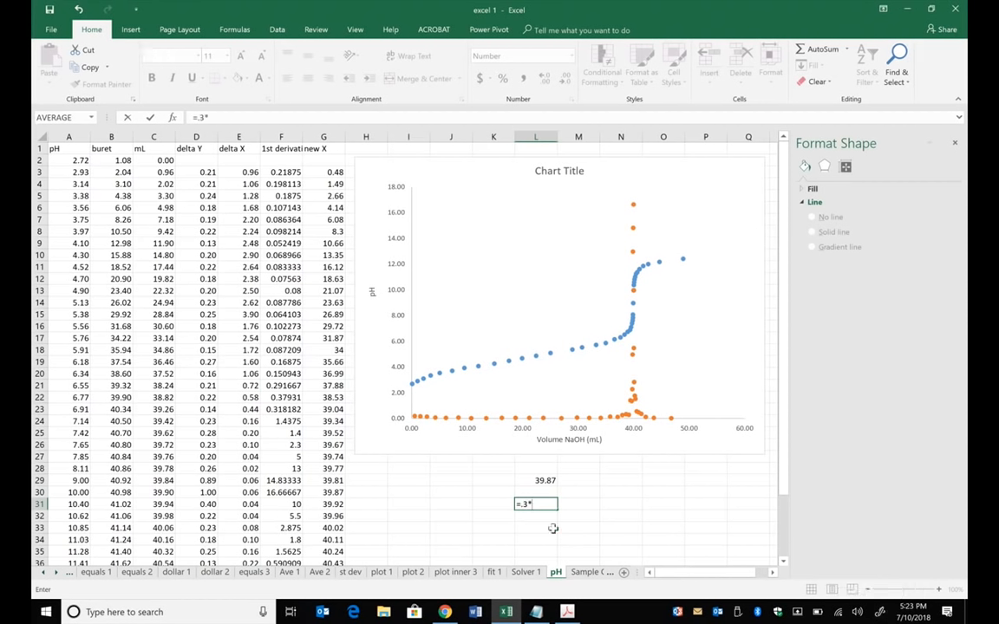
pyautogui.click(537, 480)
pyautogui.press('Return')
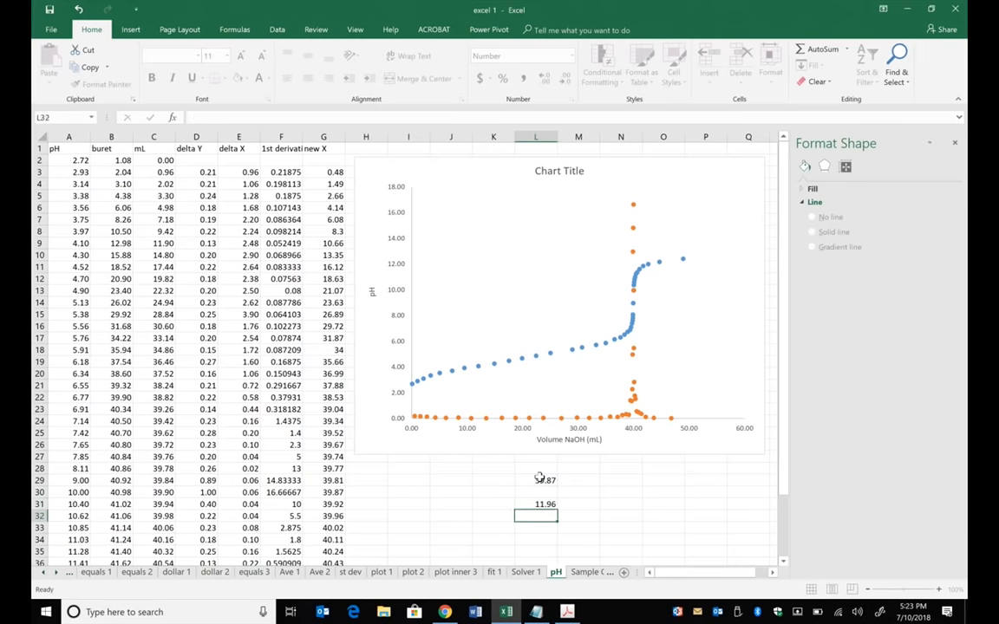
# - Calculate half of the peak volume in L32 with the formula =.5*L29
pyautogui.write('=')
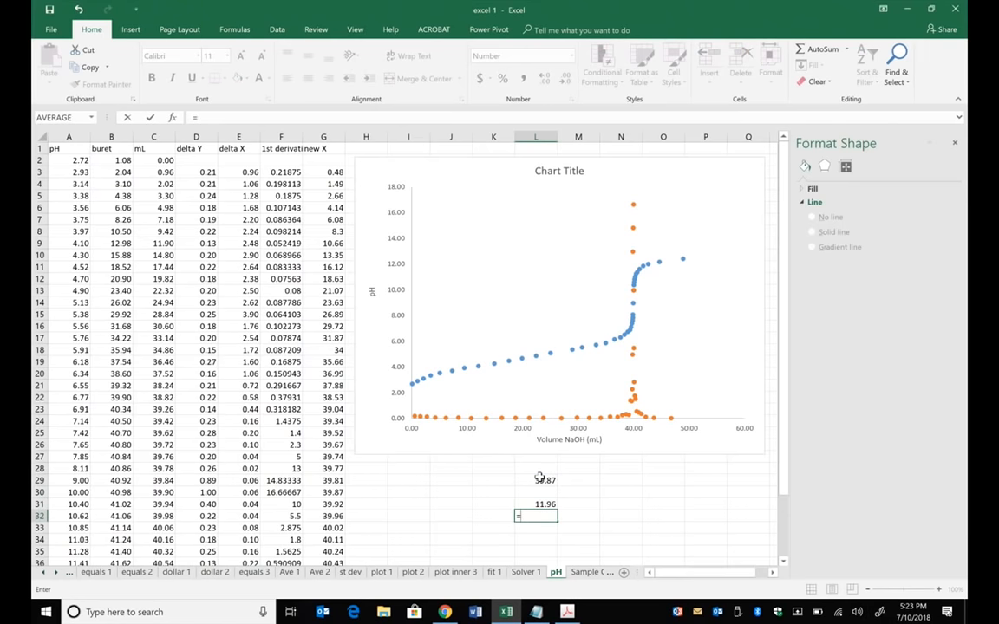
pyautogui.write('.5*')
pyautogui.click(542, 480)
pyautogui.press('Return')
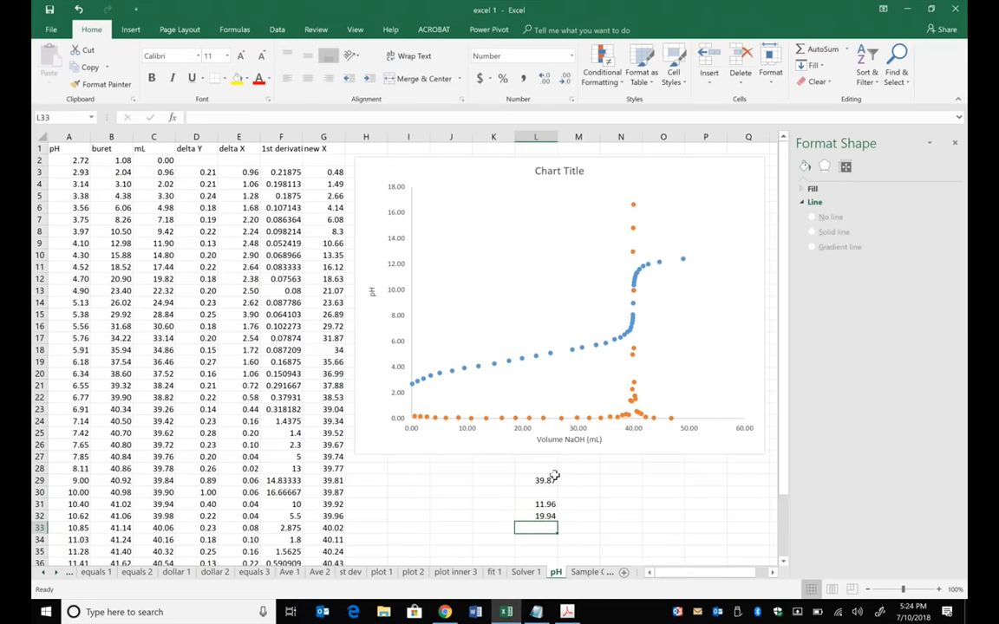
# - Calculate two thirds of the peak volume in L33 with the formula =2/3*L29
pyautogui.write('=2/3')
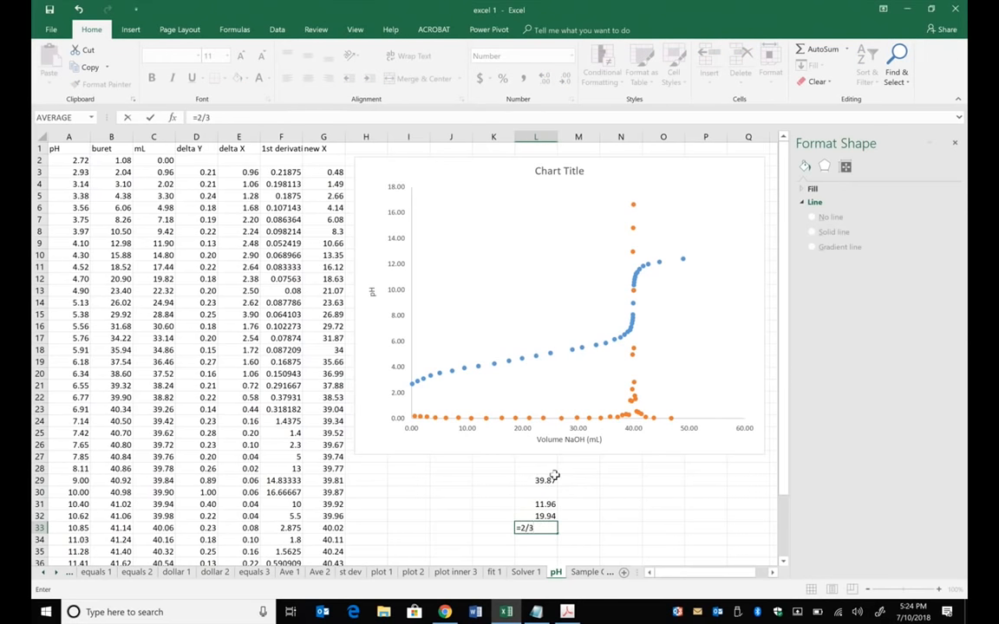
pyautogui.write('*')
pyautogui.click(547, 479)
pyautogui.press('Return')
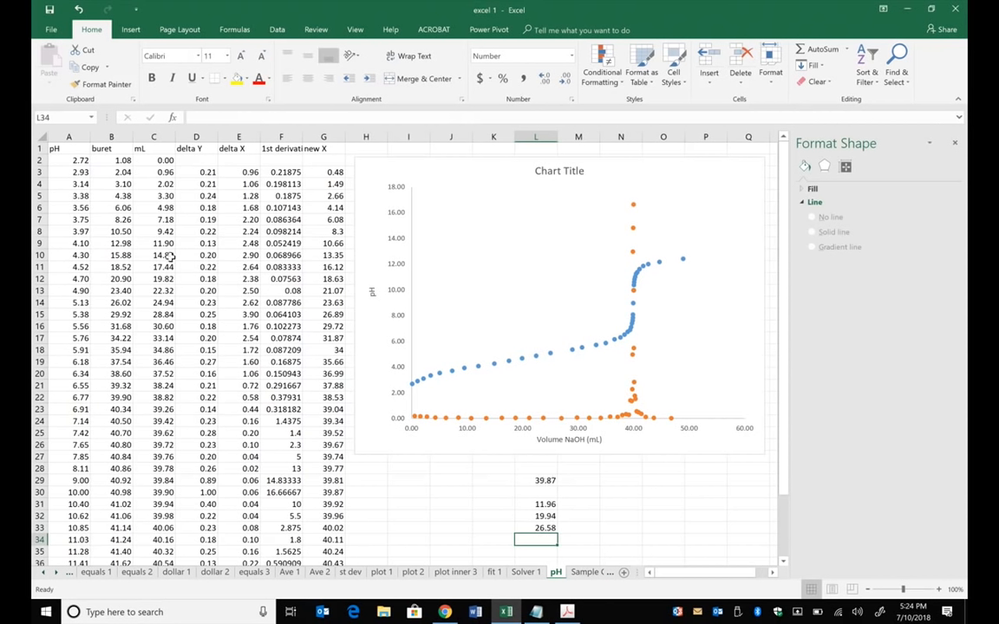
# - Examine the buret readings in B8:B9, B11:B12 and B14 against the calculated fractional volumes
pyautogui.moveTo(119, 233)
pyautogui.mouseDown()
pyautogui.moveTo(111, 227)
pyautogui.moveTo(111, 242)
pyautogui.mouseUp()
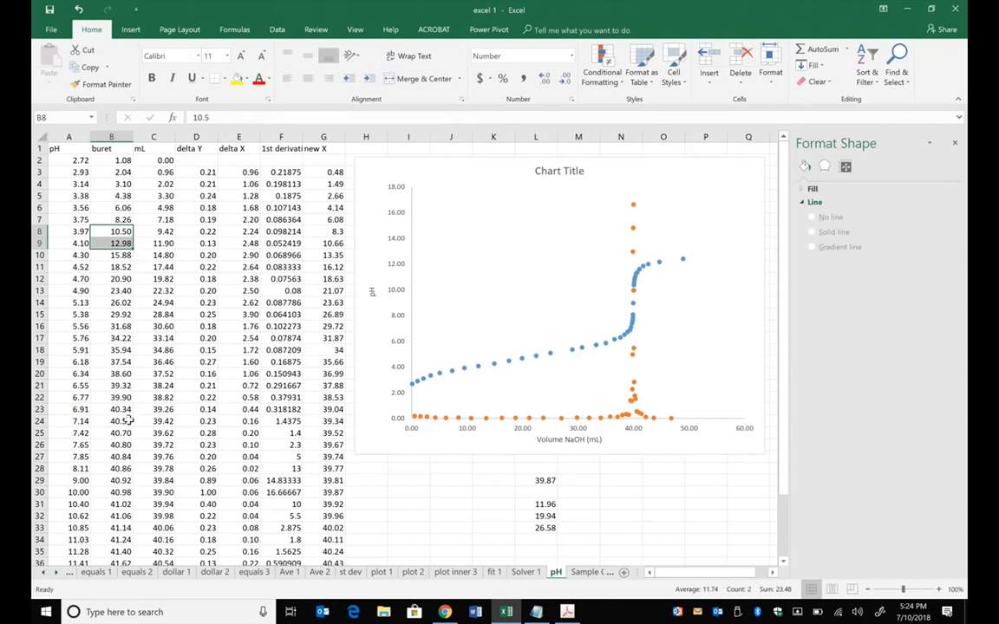
pyautogui.click(116, 268)
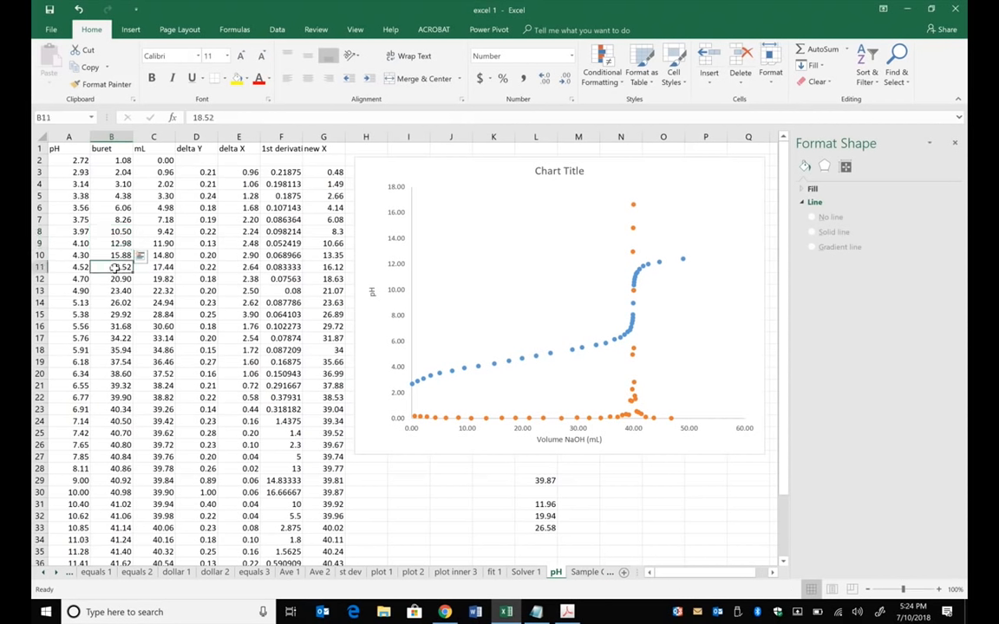
pyautogui.moveTo(115, 268); pyautogui.dragTo(116, 279)
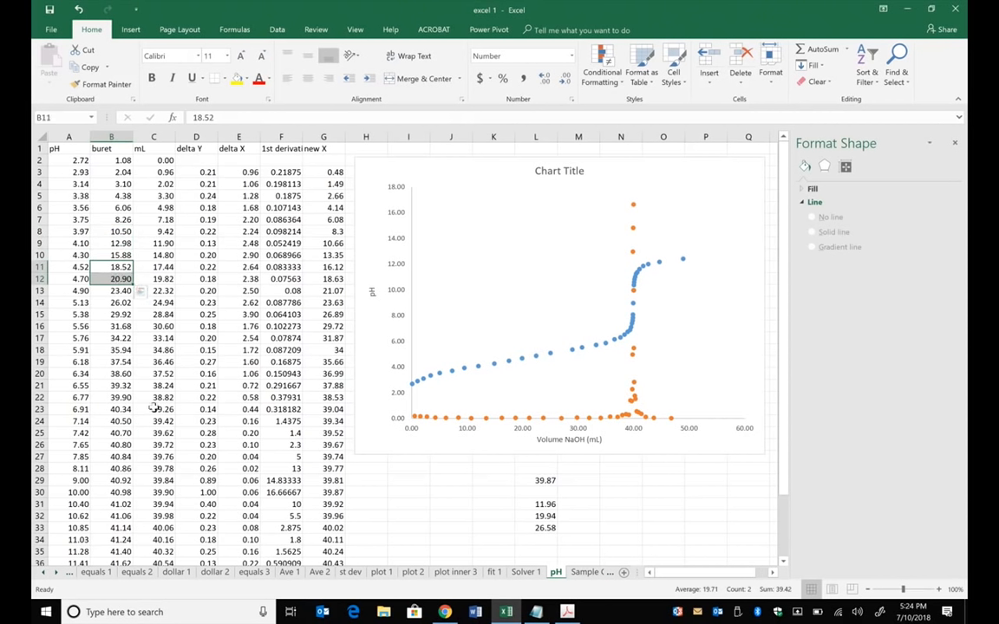
pyautogui.click(120, 302)
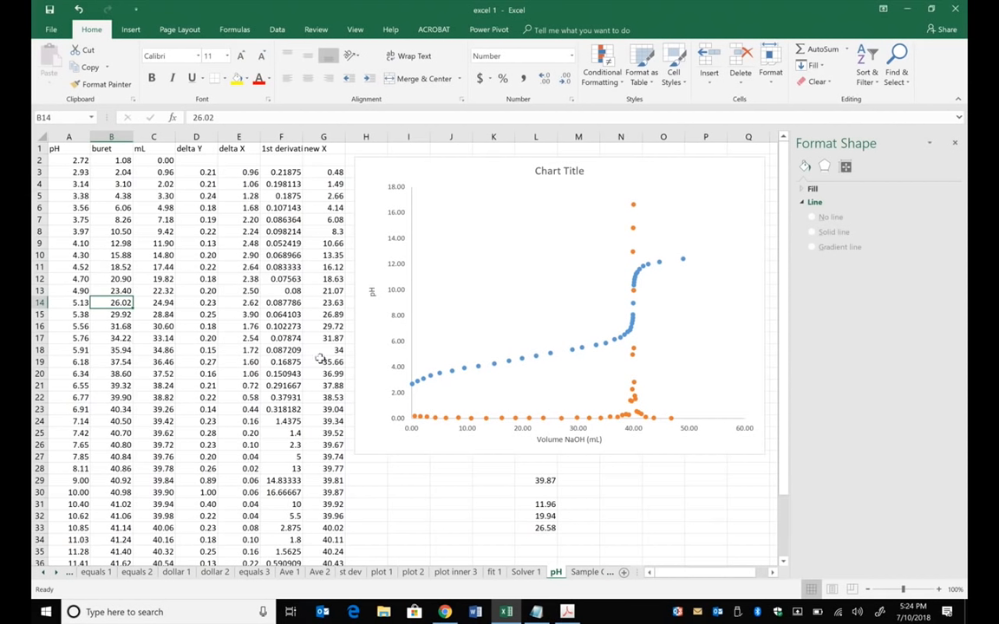
# - Read the volume of the pH curve point just below 10 mL and enter 9.42 in I29
pyautogui.moveTo(464, 373)
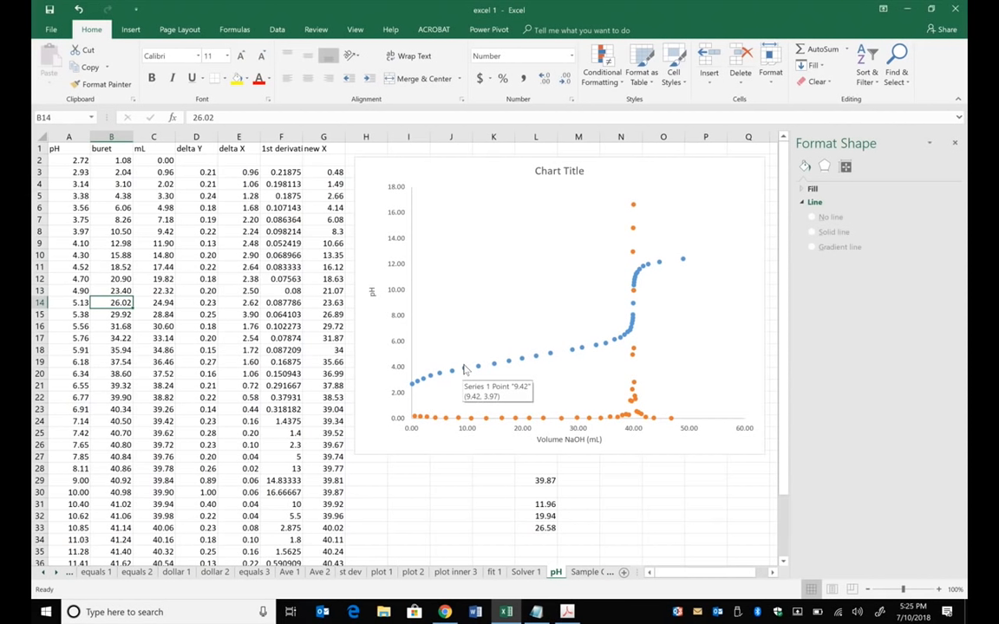
pyautogui.click(406, 479)
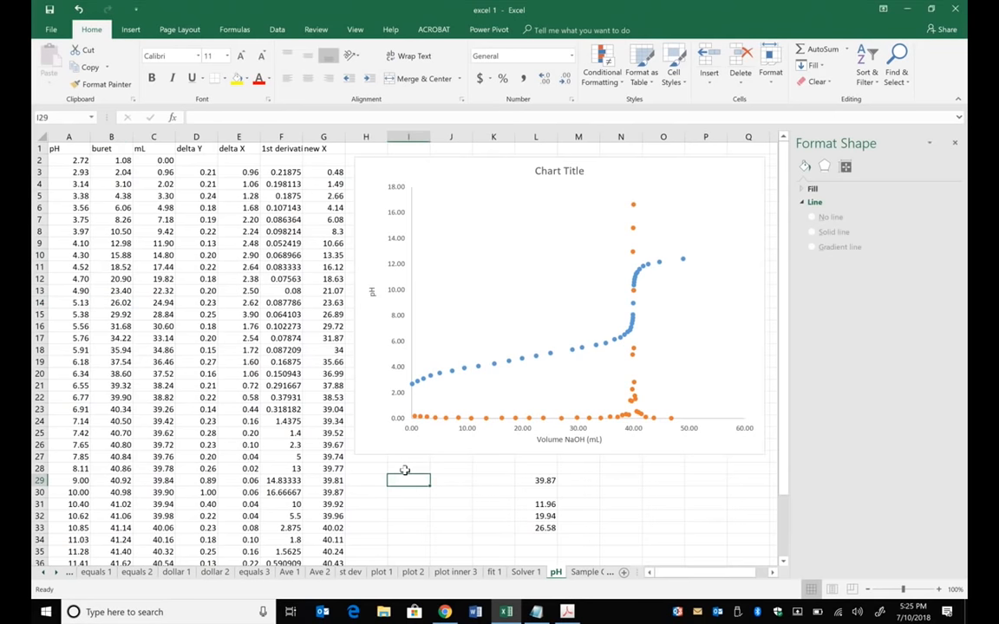
pyautogui.write('9.42')
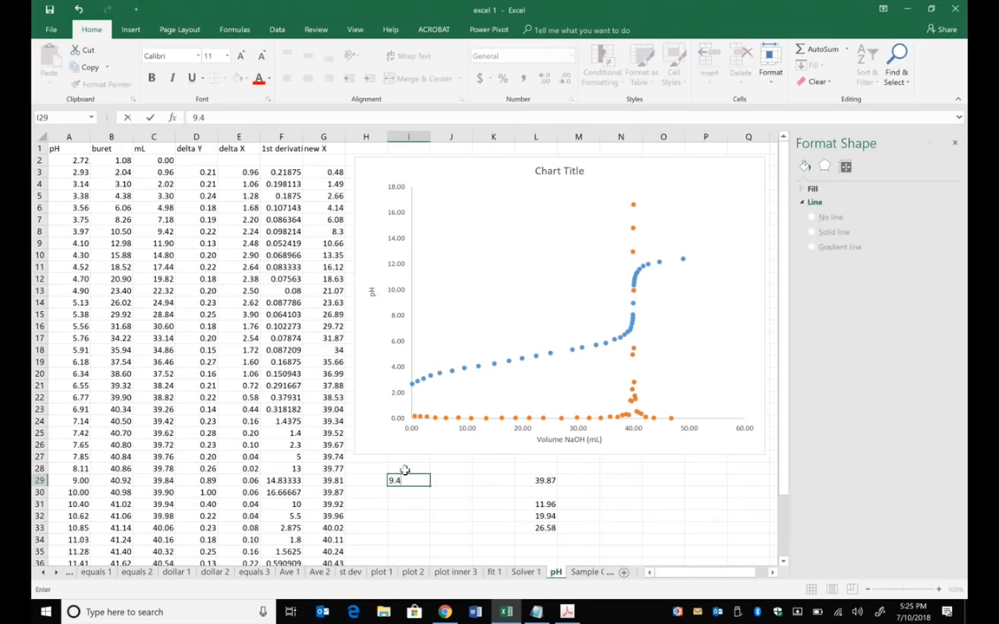
pyautogui.press('Tab')
pyautogui.press('Tab')
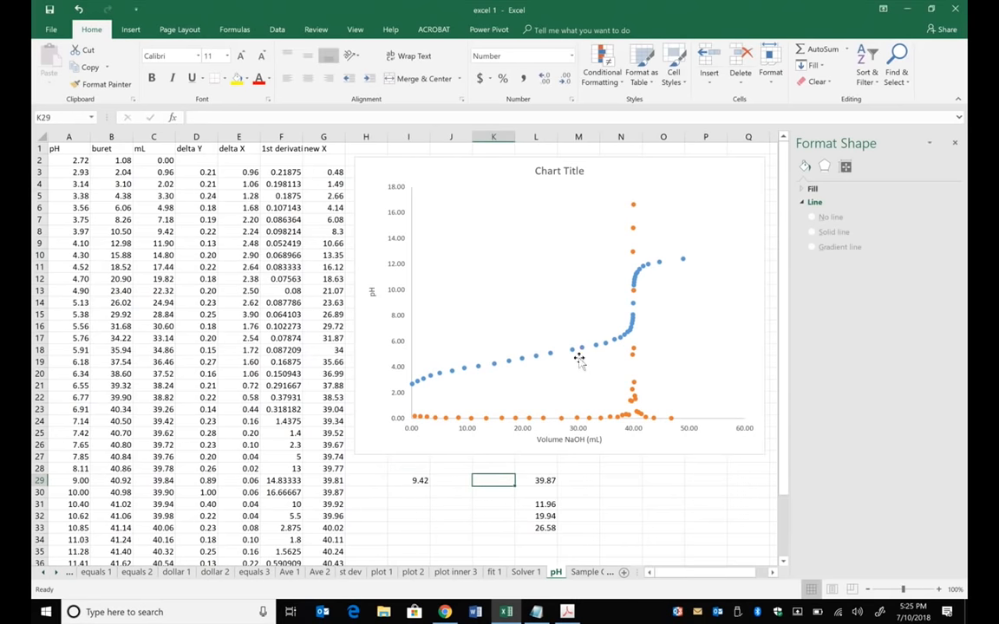
# - Read the volume of the pH curve point at pH 5.76 and enter 33.14 in I30
pyautogui.moveTo(574, 354)
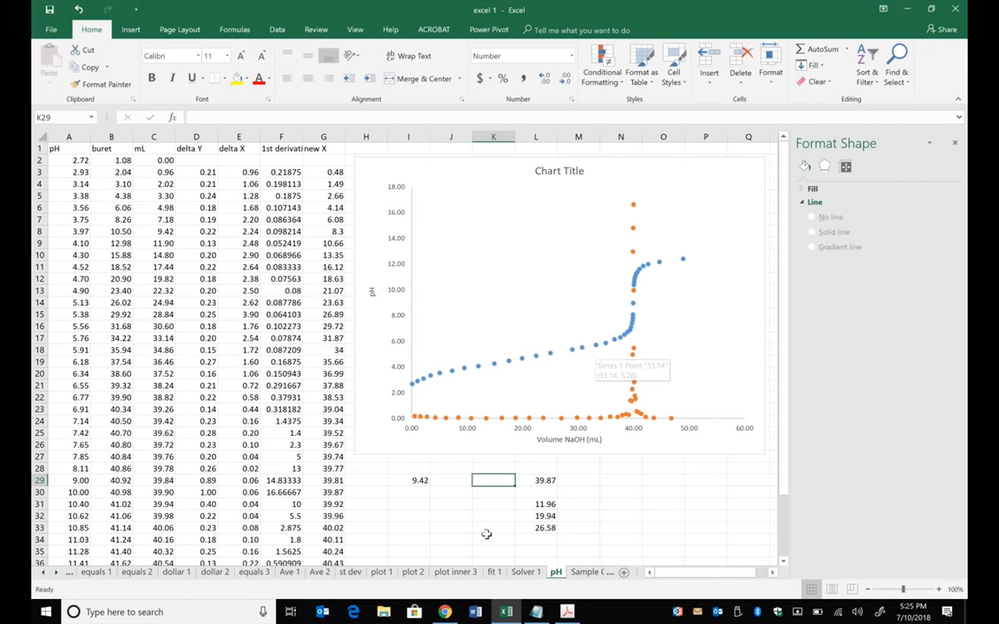
pyautogui.click(415, 492)
pyautogui.write('33.14')
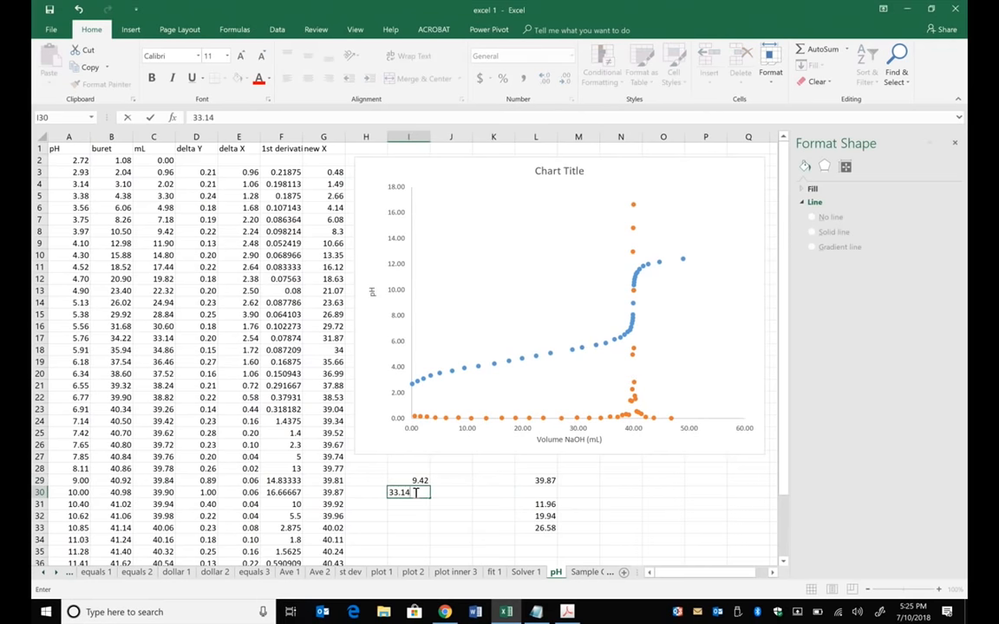
pyautogui.click(459, 480)
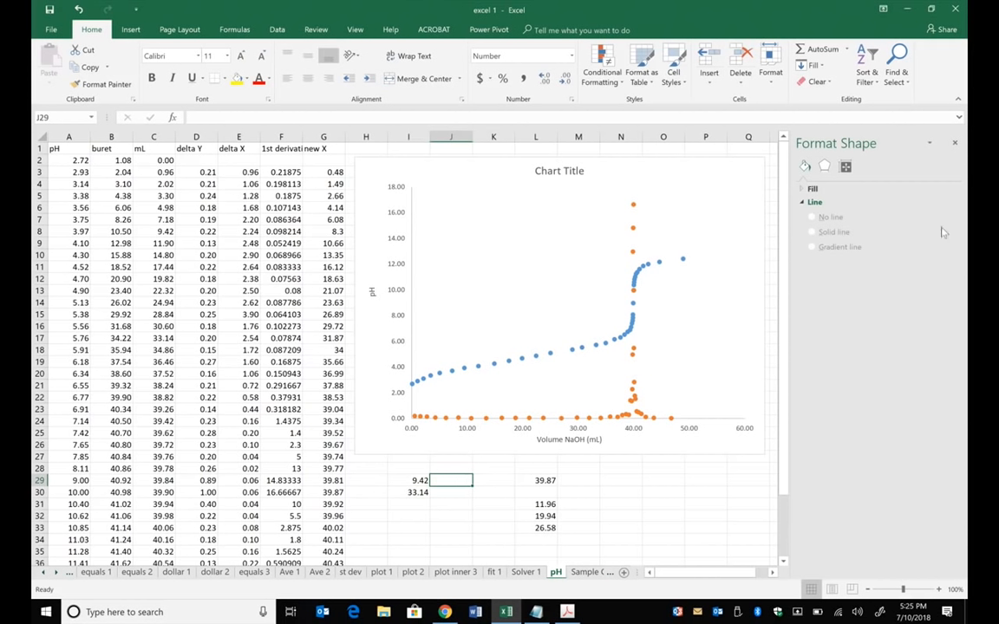
# - Start adding a new data series to the titration chart, using the pH values in A8:A17 as its Y values
pyautogui.click(544, 153)
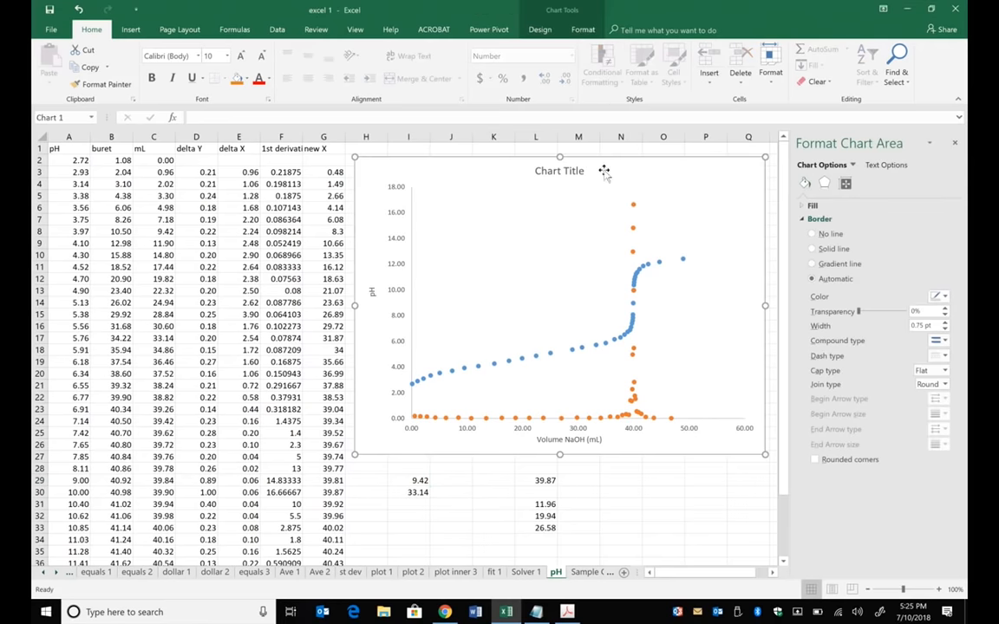
pyautogui.click(583, 29)
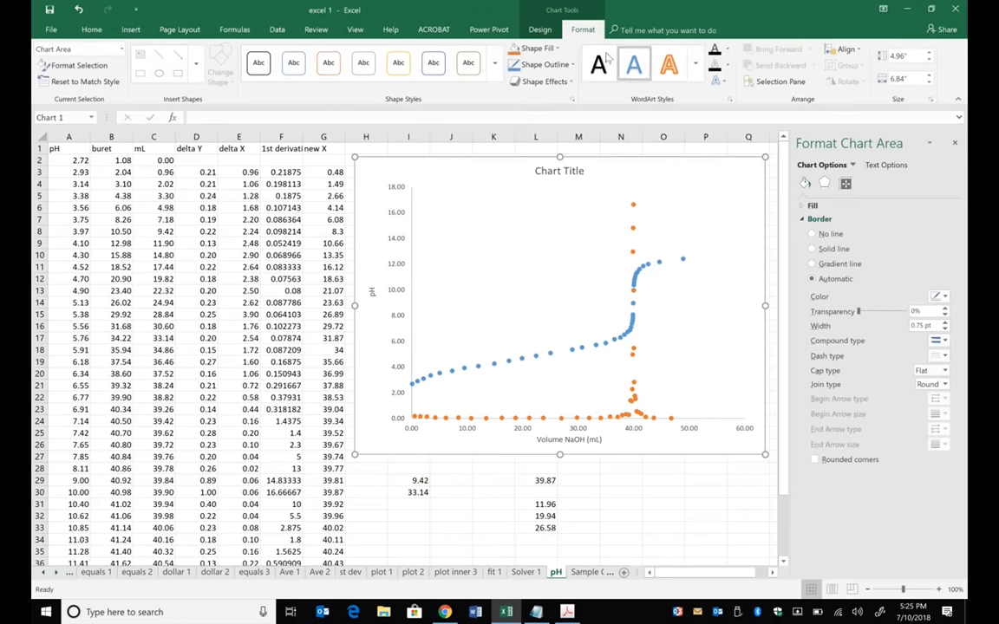
pyautogui.click(454, 208)
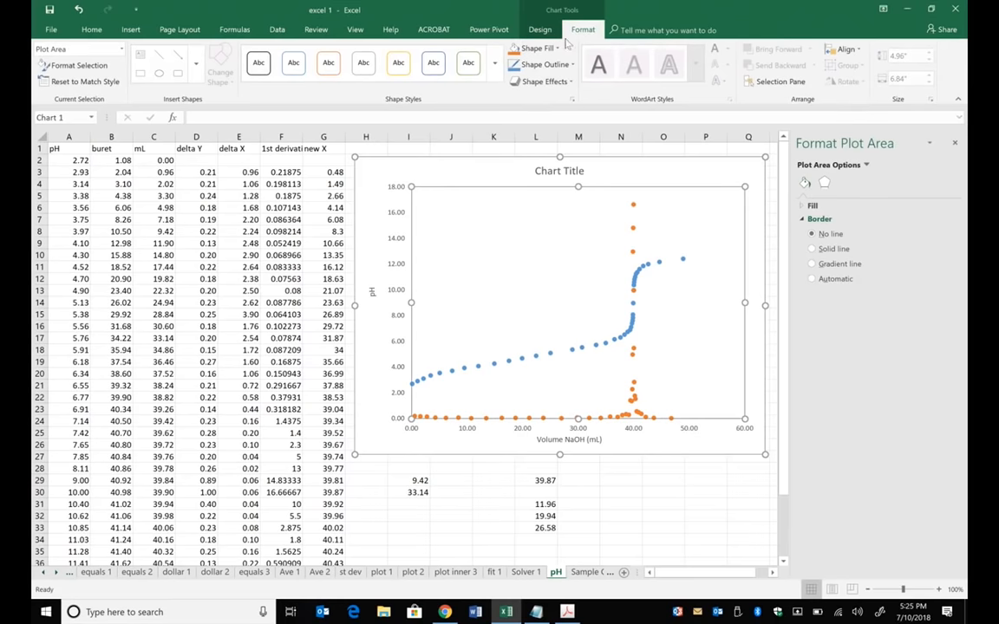
pyautogui.click(539, 30)
pyautogui.click(656, 78)
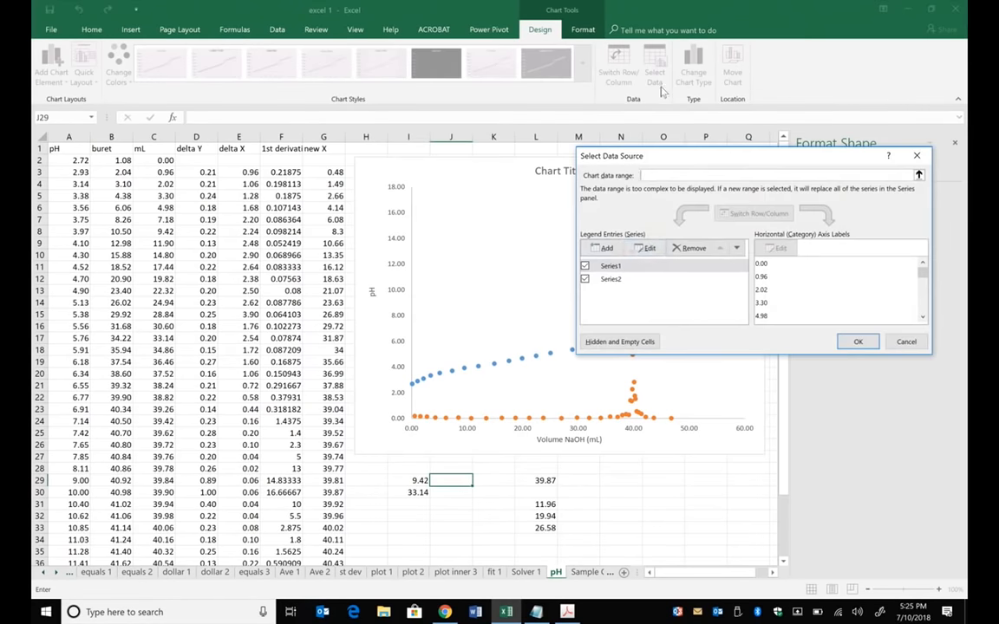
pyautogui.click(606, 248)
pyautogui.moveTo(686, 283); pyautogui.dragTo(644, 281)
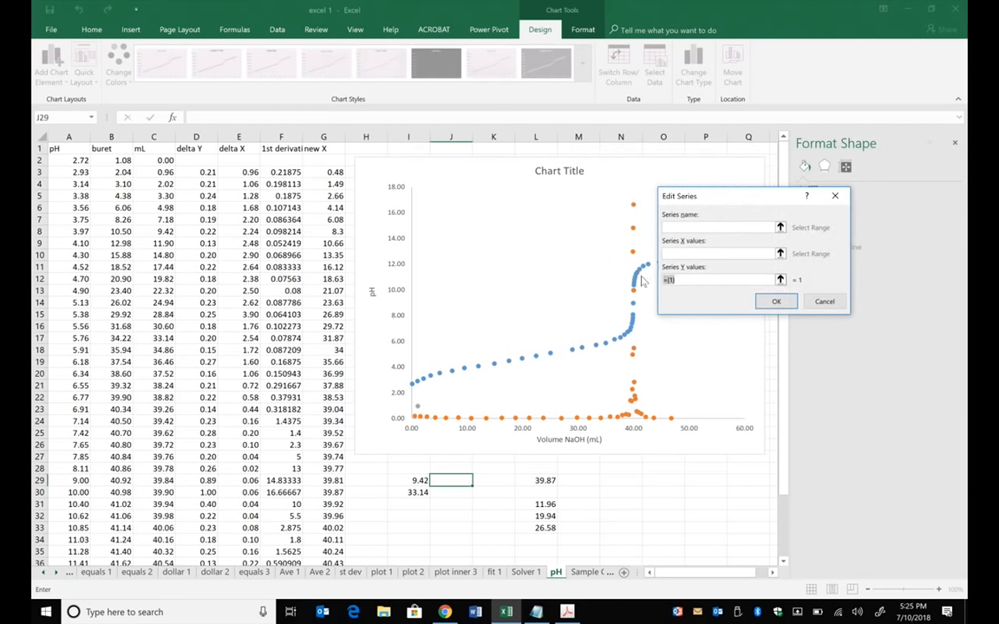
pyautogui.press('BackSpace')
pyautogui.click(77, 230)
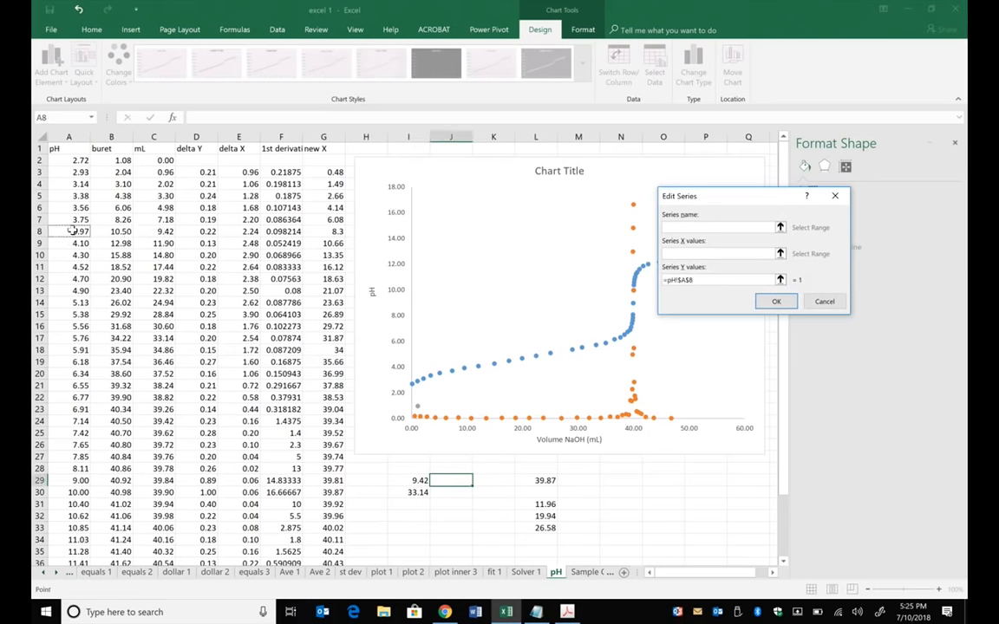
pyautogui.moveTo(74, 230); pyautogui.dragTo(67, 291)
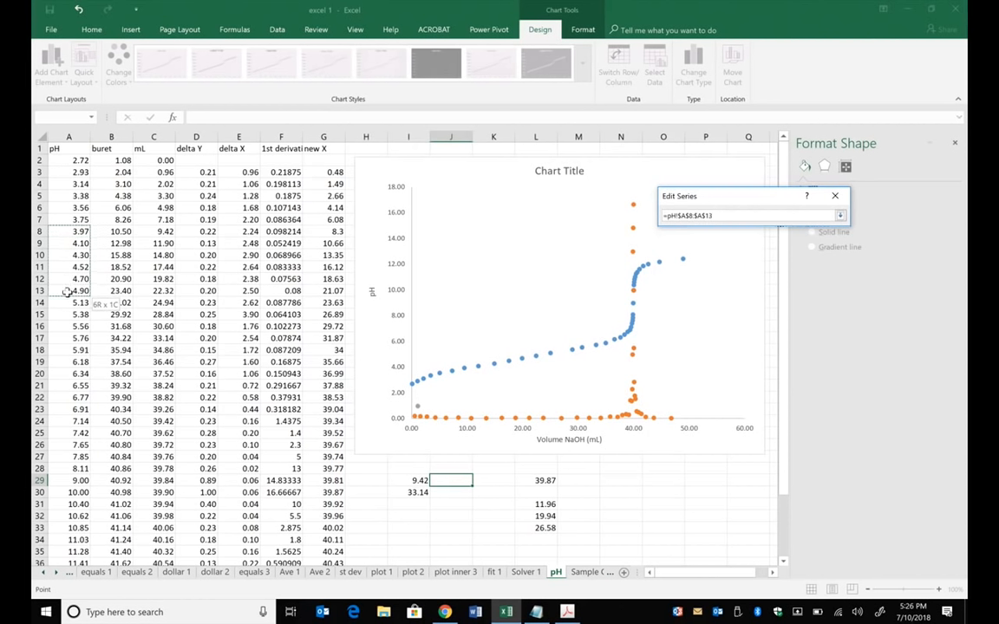
pyautogui.moveTo(67, 291); pyautogui.dragTo(68, 340)
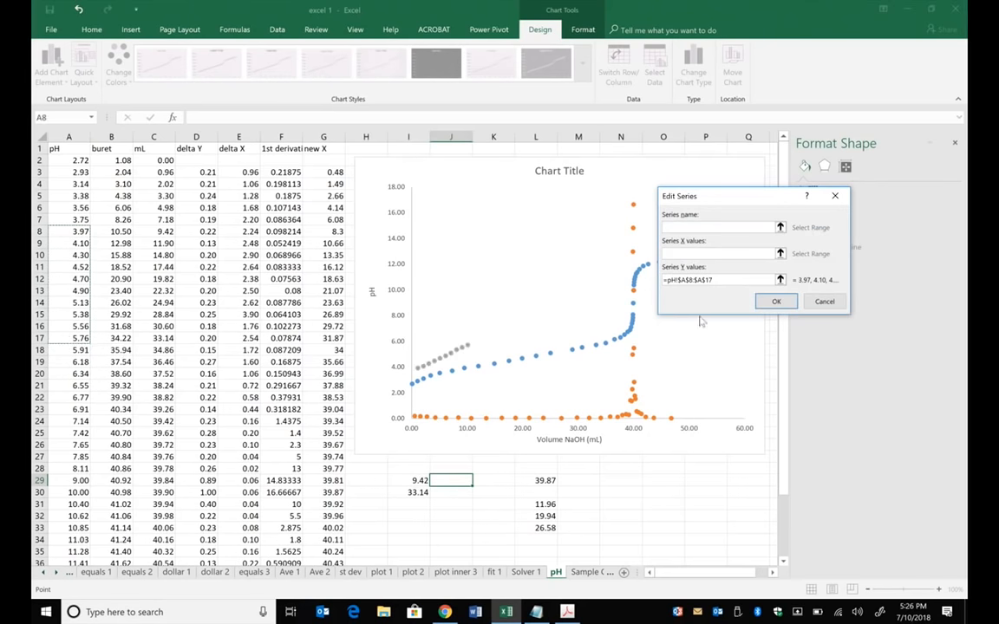
# - Set the new series' X values to the volumes in C8:C17 and apply the updated chart data
pyautogui.click(694, 253)
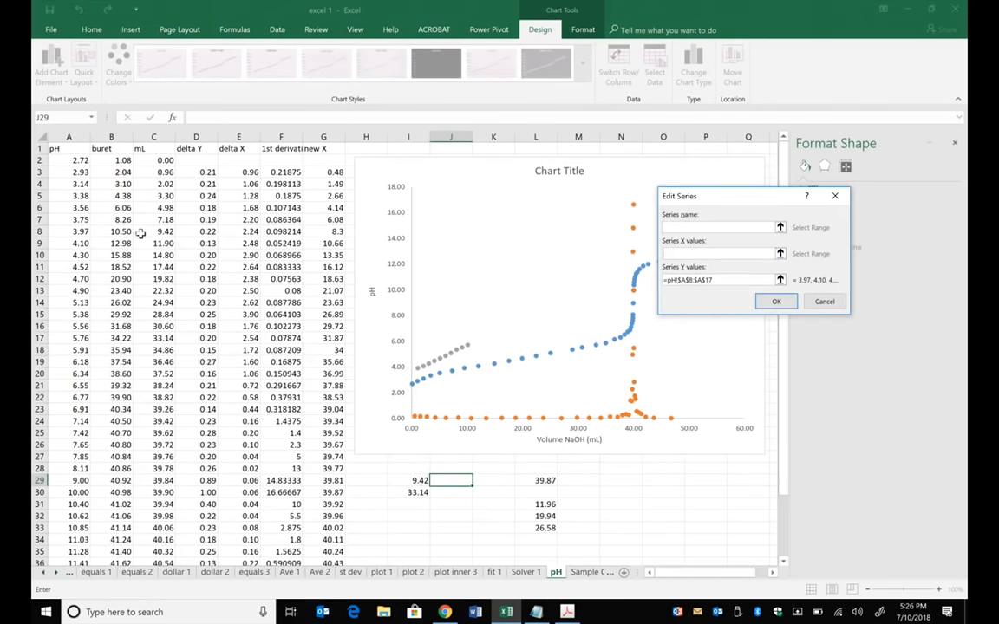
pyautogui.click(163, 231)
pyautogui.moveTo(163, 230); pyautogui.dragTo(169, 342)
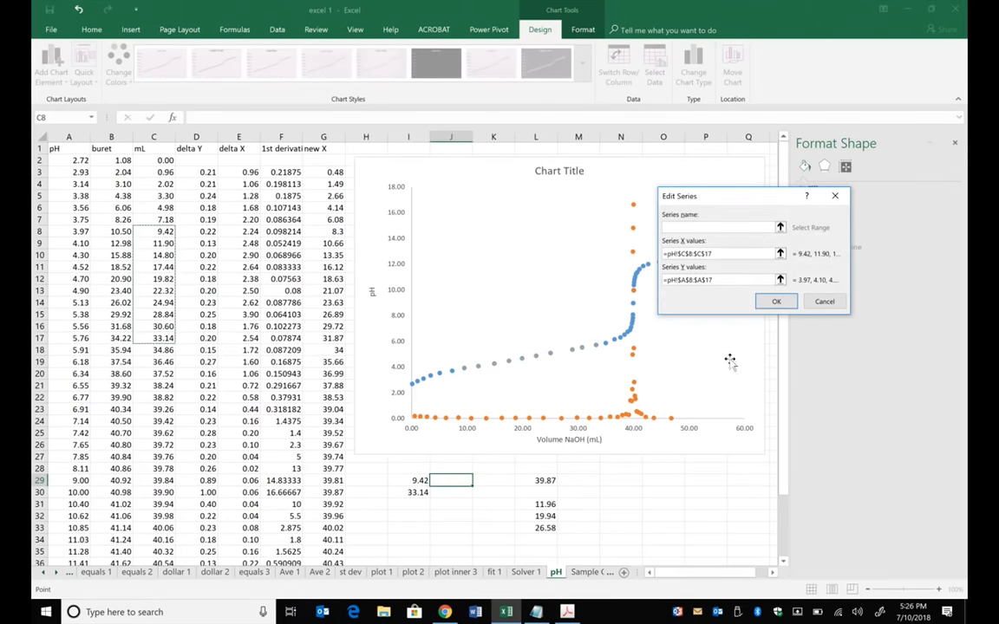
pyautogui.click(775, 304)
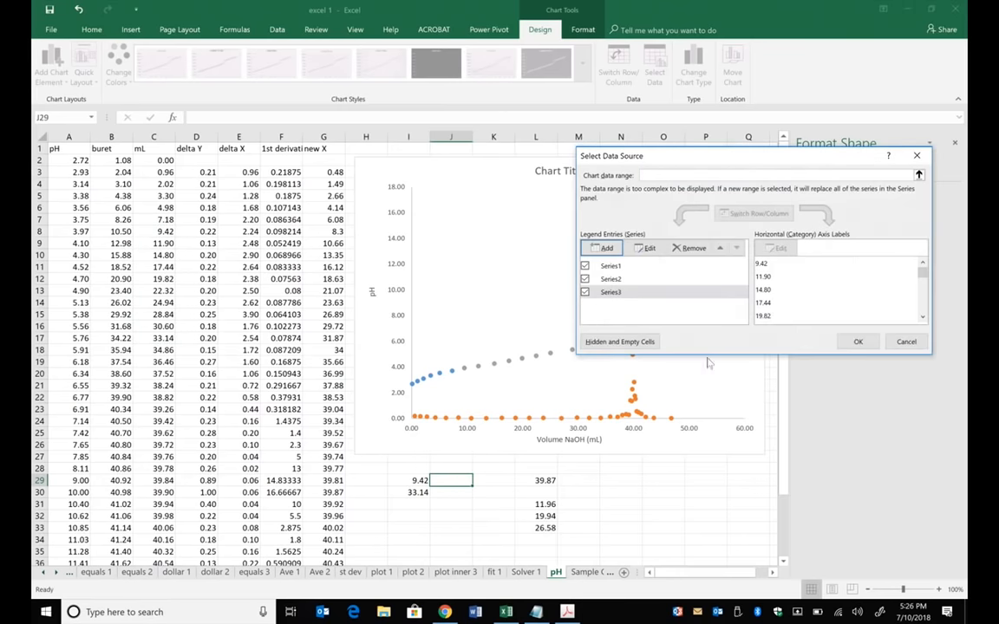
pyautogui.click(856, 339)
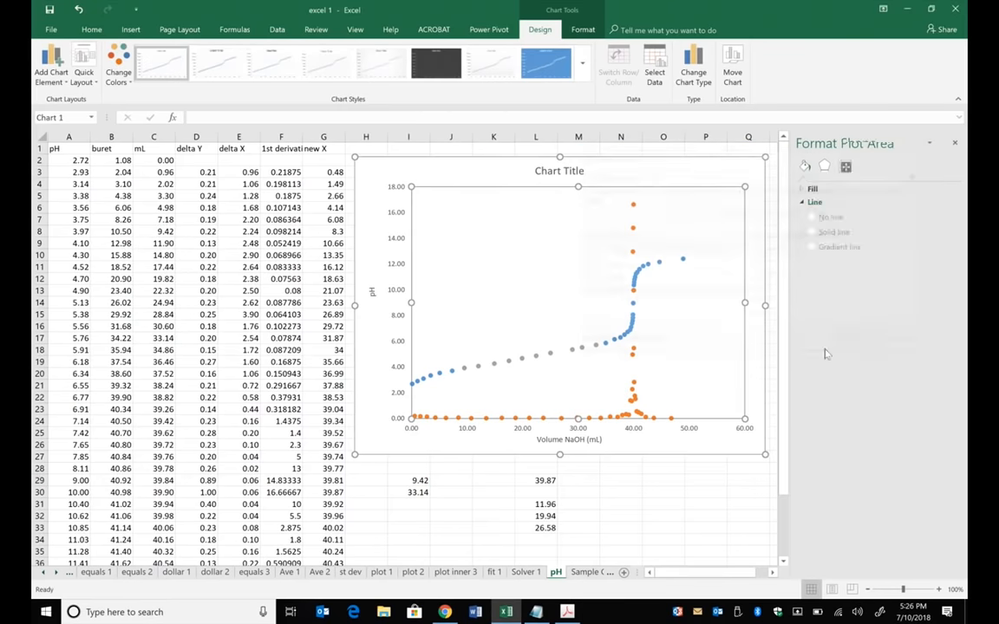
# - Format the new series' markers as built-in triangles with size 11
pyautogui.click(551, 355)
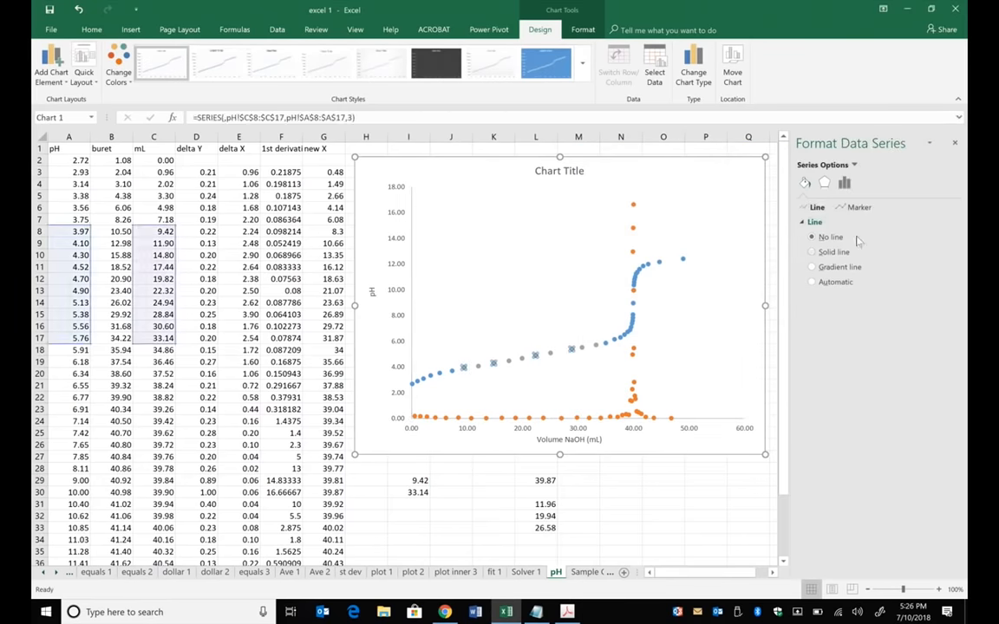
pyautogui.click(859, 209)
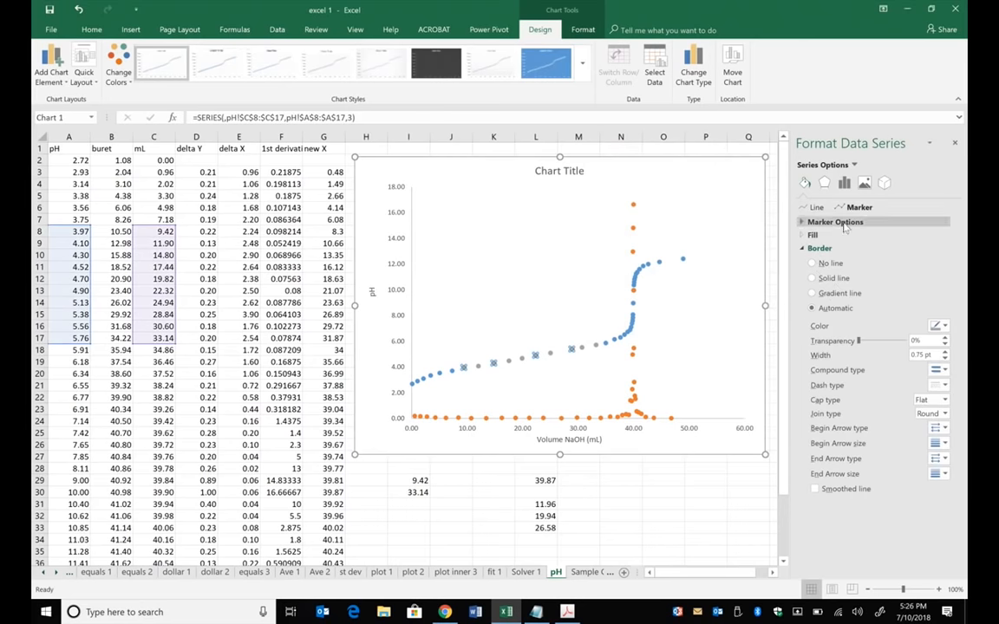
pyautogui.click(835, 222)
pyautogui.click(830, 265)
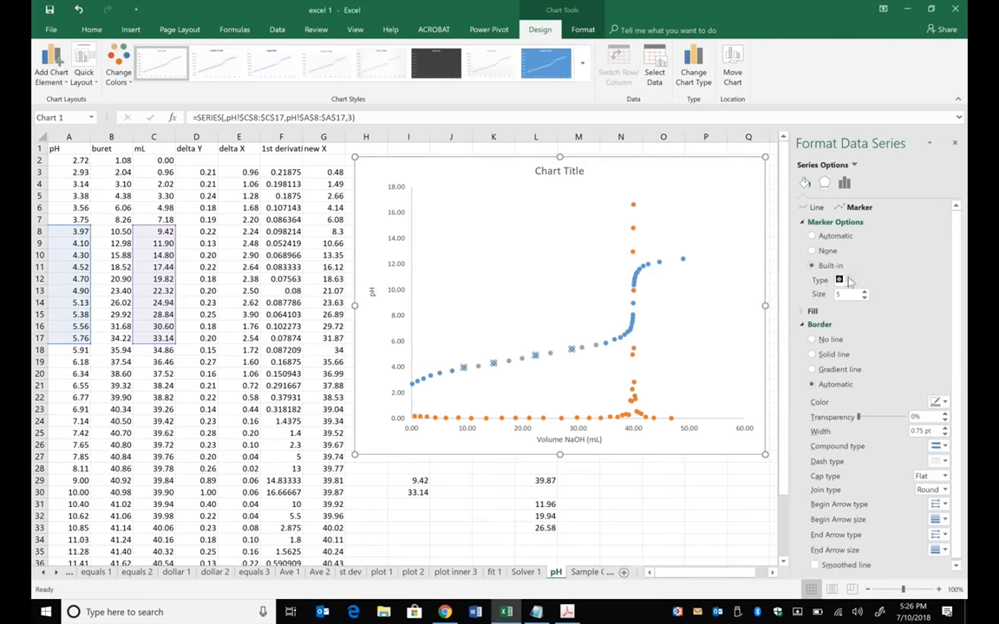
pyautogui.click(850, 280)
pyautogui.click(854, 340)
pyautogui.click(862, 294)
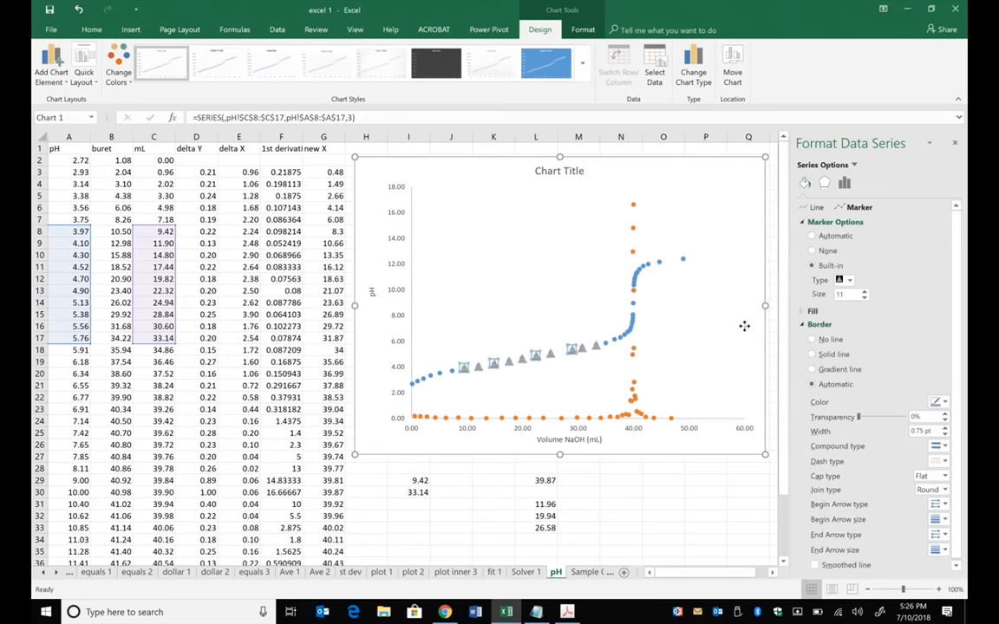
pyautogui.click(742, 327)
pyautogui.click(669, 522)
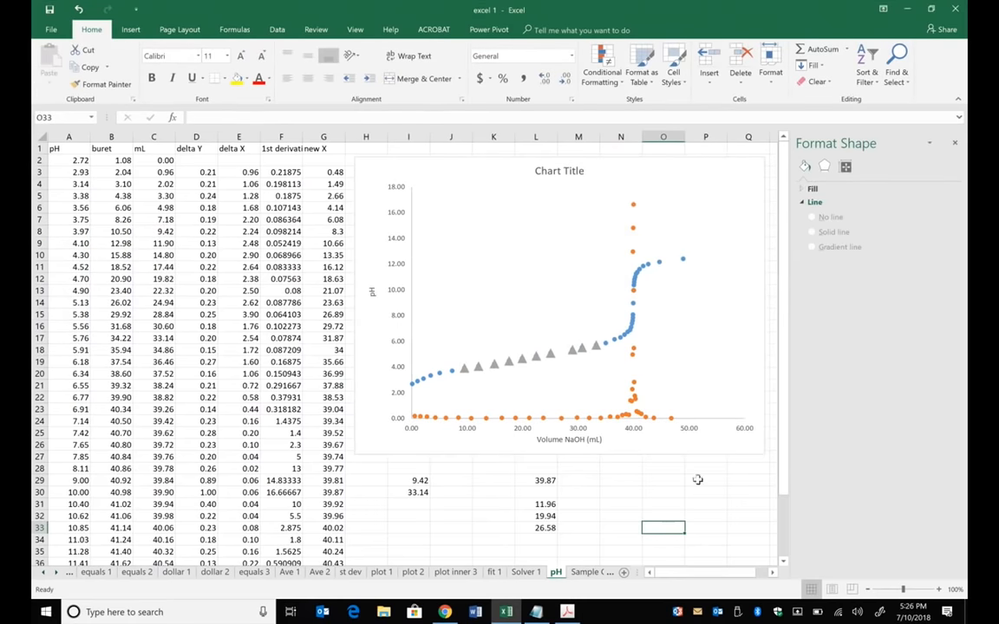
# - Add a linear trendline to the triangle series with its equation and R-squared value displayed, and place the label above the points
pyautogui.click(550, 359)
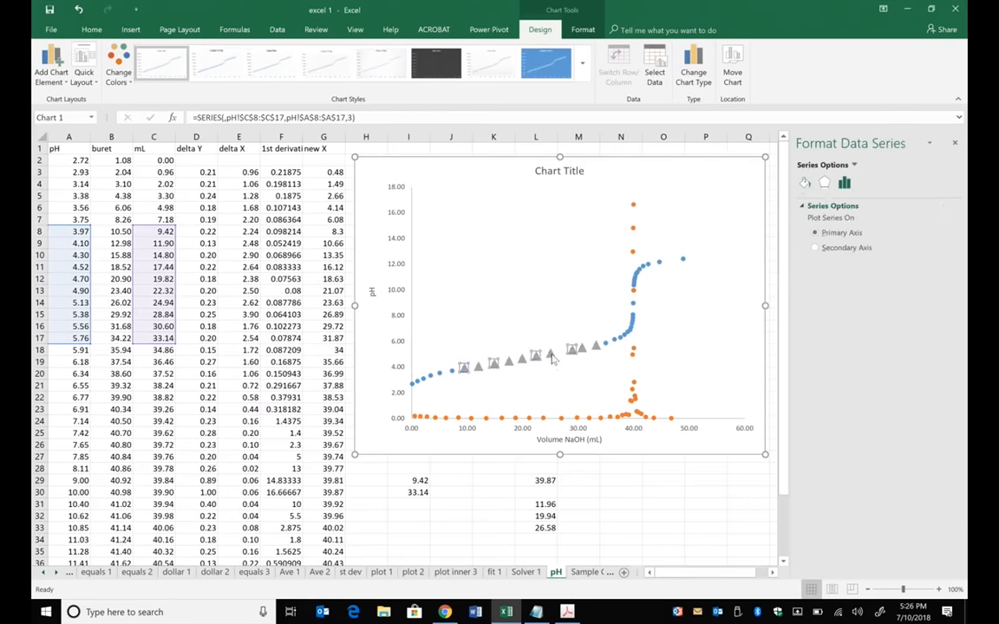
pyautogui.rightClick(551, 360)
pyautogui.click(658, 457)
pyautogui.click(811, 453)
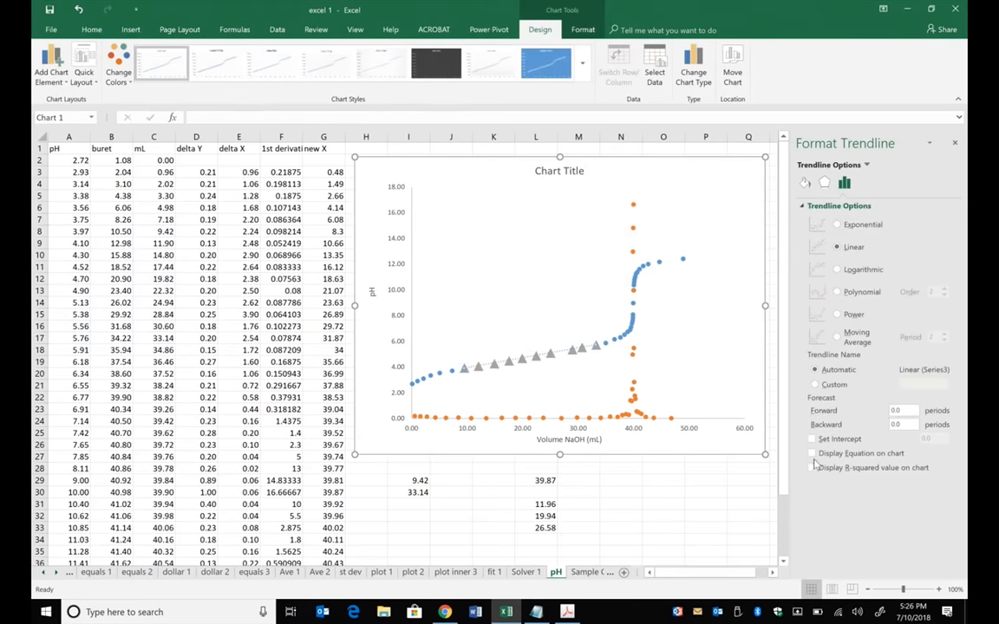
pyautogui.click(812, 467)
pyautogui.moveTo(537, 319); pyautogui.dragTo(525, 307)
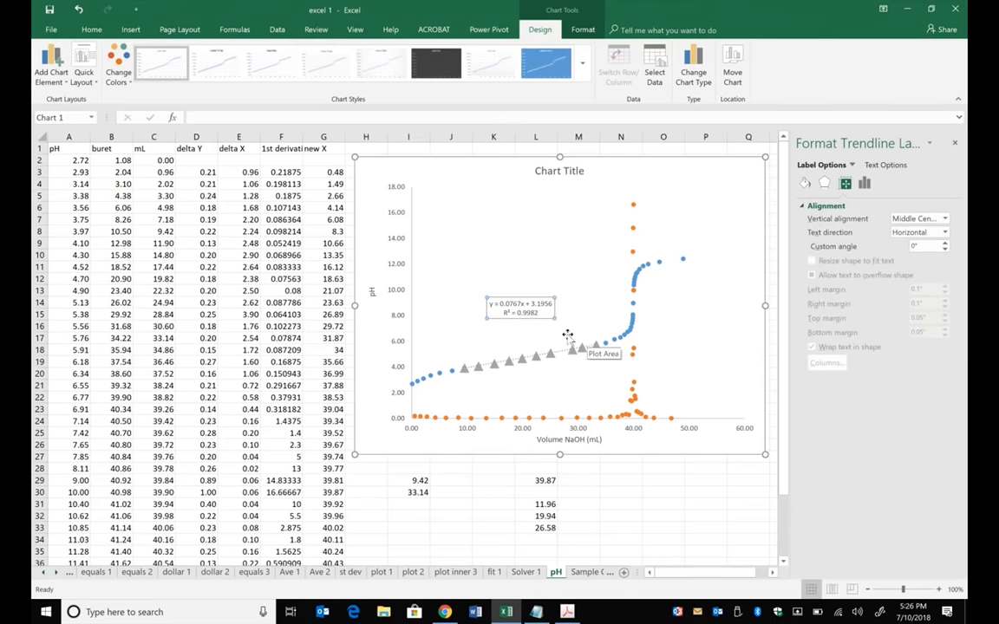
pyautogui.click(704, 340)
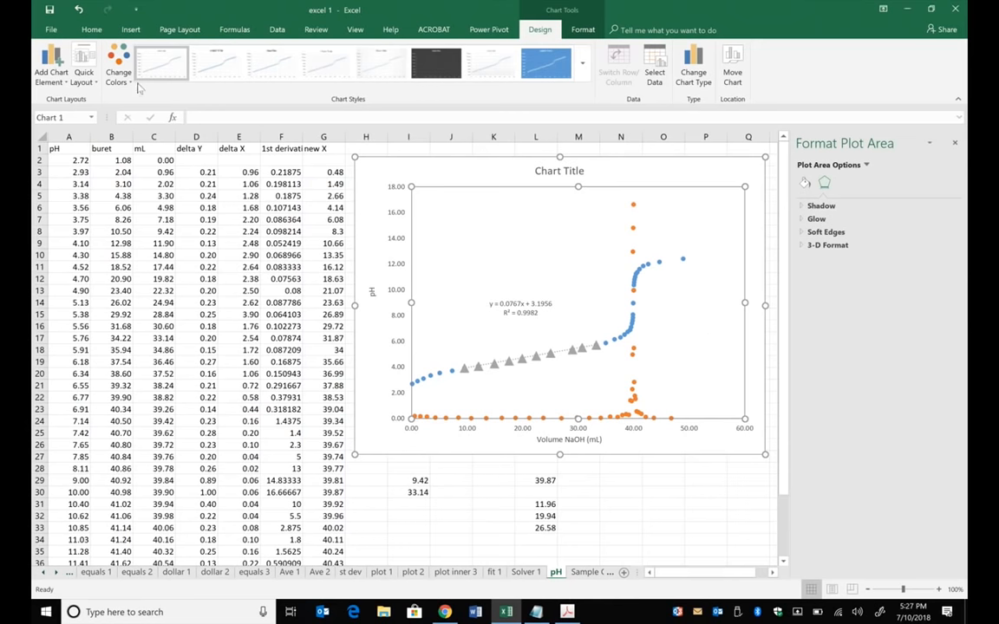
# - Apply the quick chart layout that adds a legend beside the titration plot, and delete the major horizontal gridlines
pyautogui.click(83, 73)
pyautogui.click(85, 113)
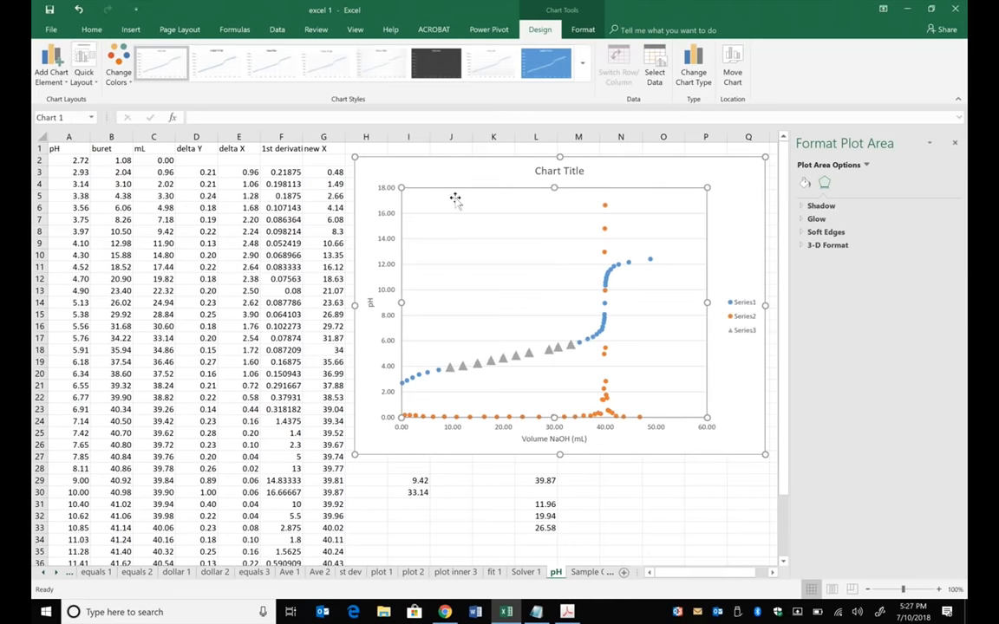
pyautogui.click(749, 303)
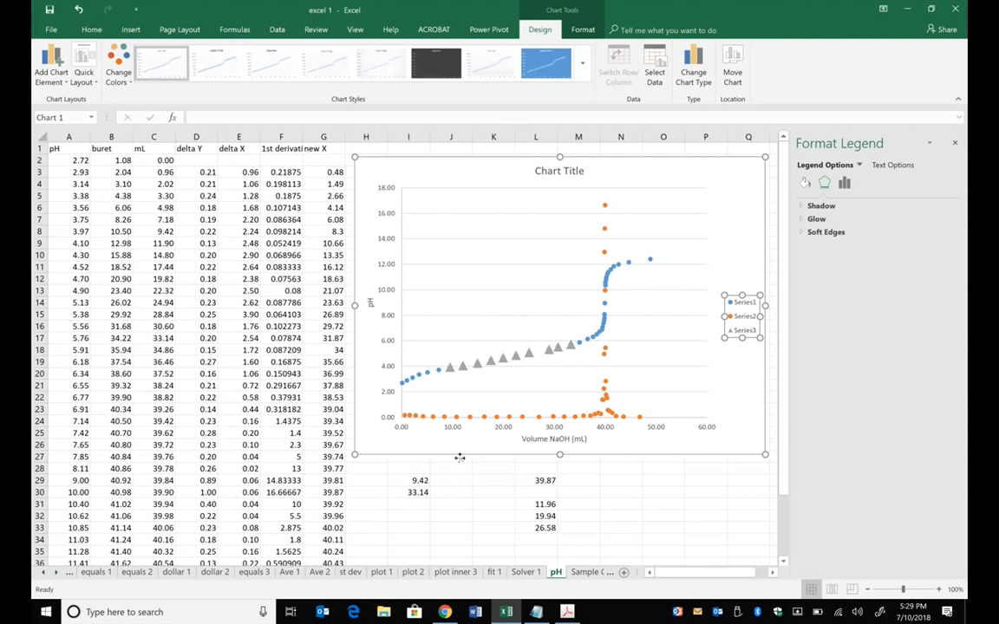
pyautogui.click(544, 242)
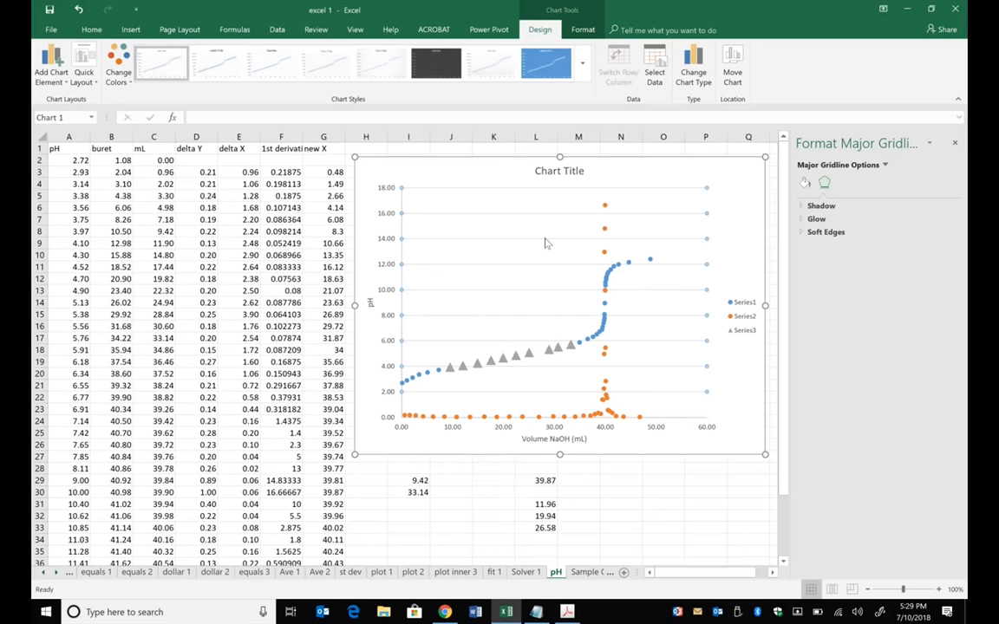
pyautogui.press('Escape')
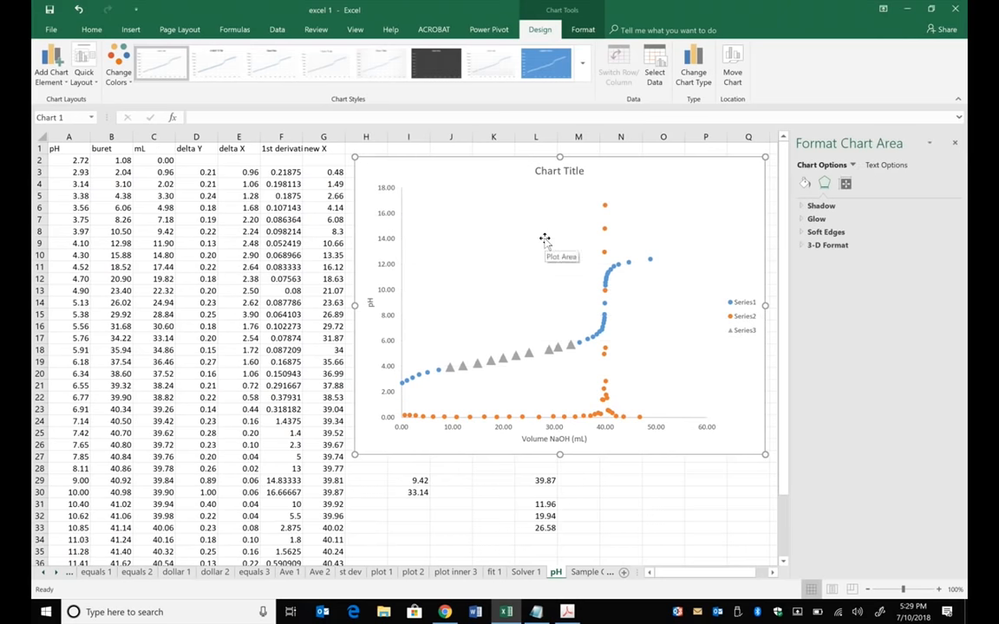
# - Set the chart's vertical axis bounds to a minimum of -10 and a maximum of 25
pyautogui.click(390, 217)
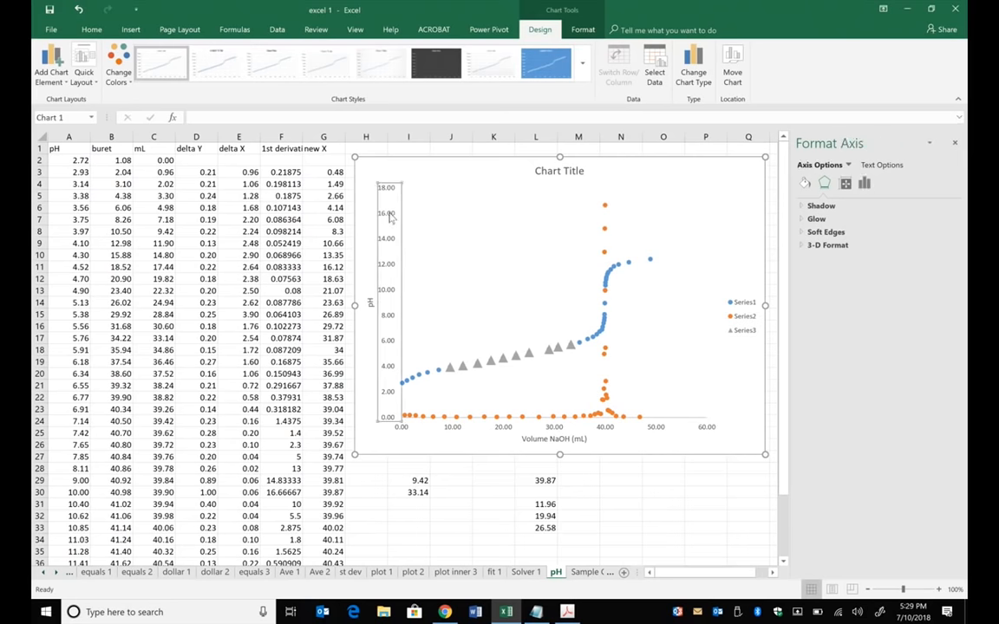
pyautogui.rightClick(391, 217)
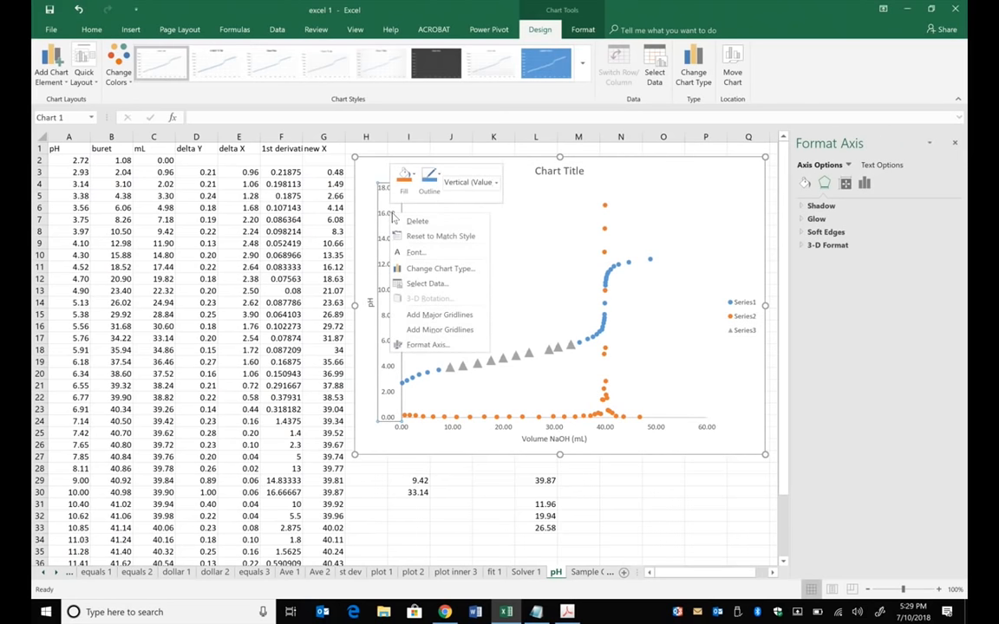
pyautogui.click(429, 345)
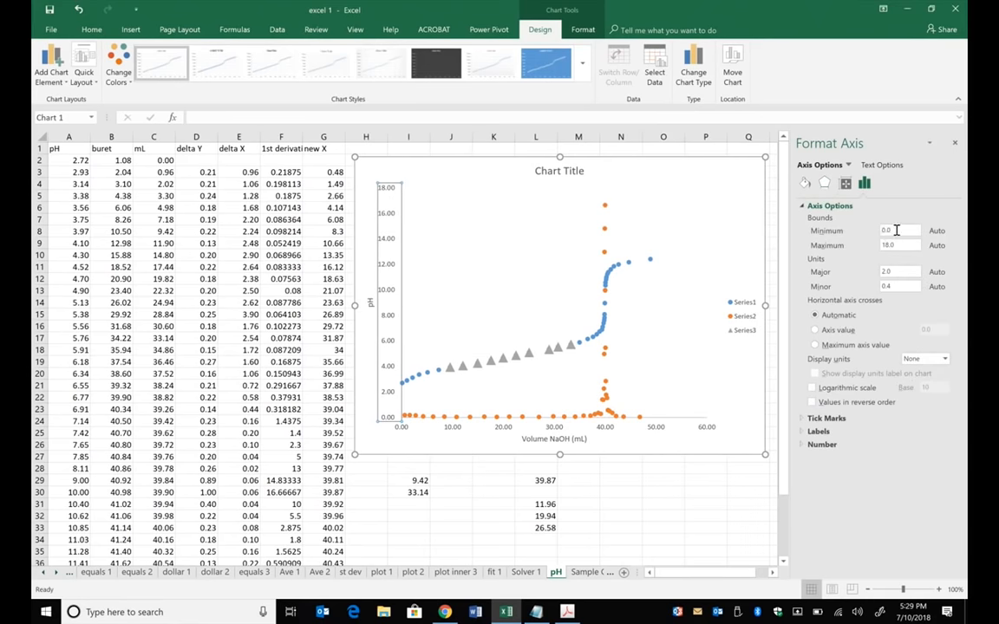
pyautogui.moveTo(897, 229); pyautogui.dragTo(861, 230)
pyautogui.press('BackSpace')
pyautogui.write('-10')
pyautogui.press('Return')
pyautogui.doubleClick(893, 244)
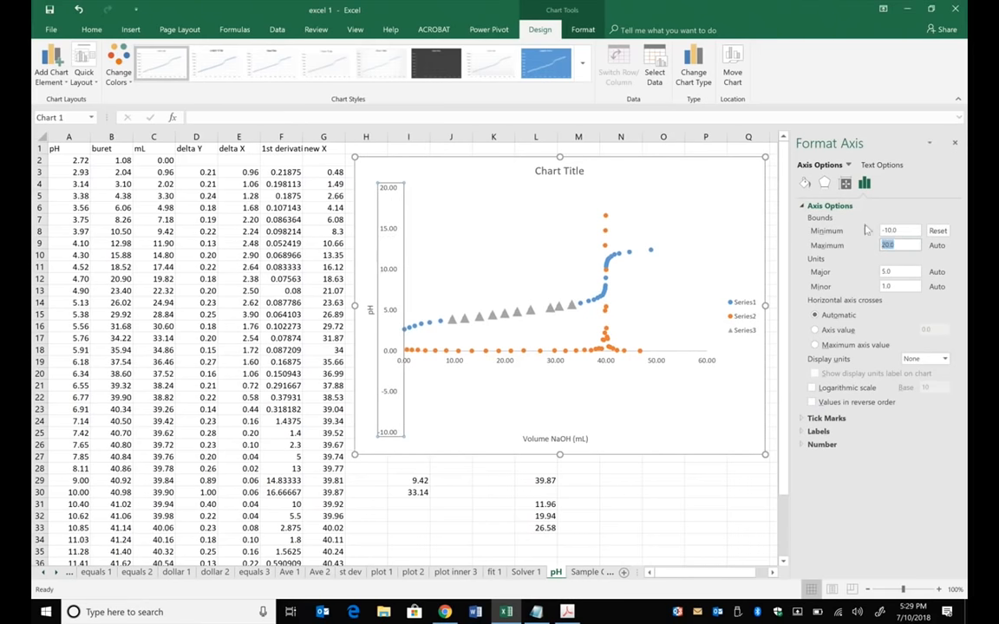
pyautogui.write('25')
pyautogui.press('Return')
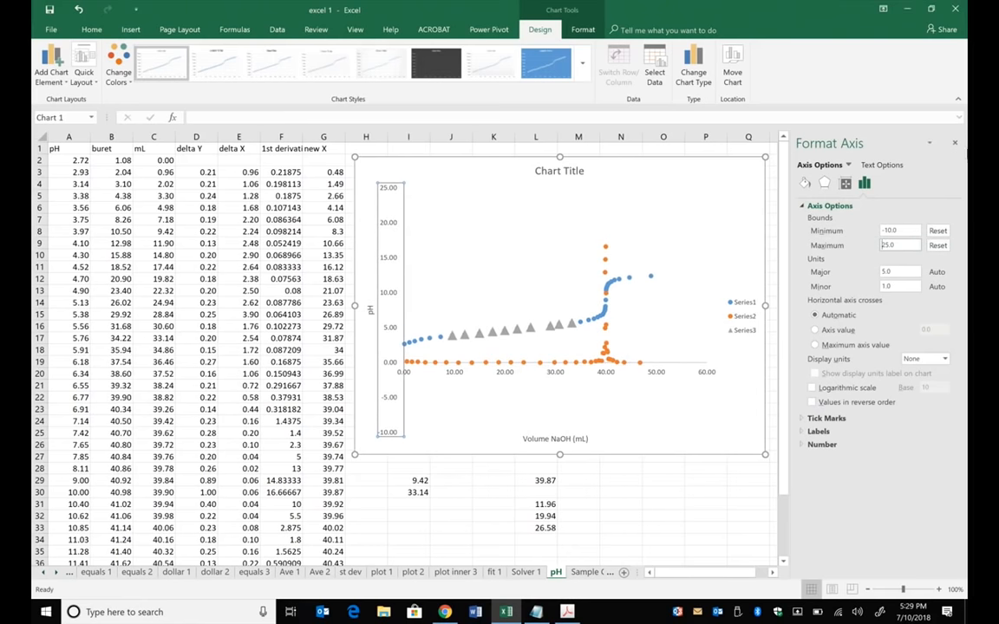
# - Set the chart's horizontal axis bounds to a minimum of -5 and a maximum of 70
pyautogui.rightClick(558, 373)
pyautogui.click(545, 454)
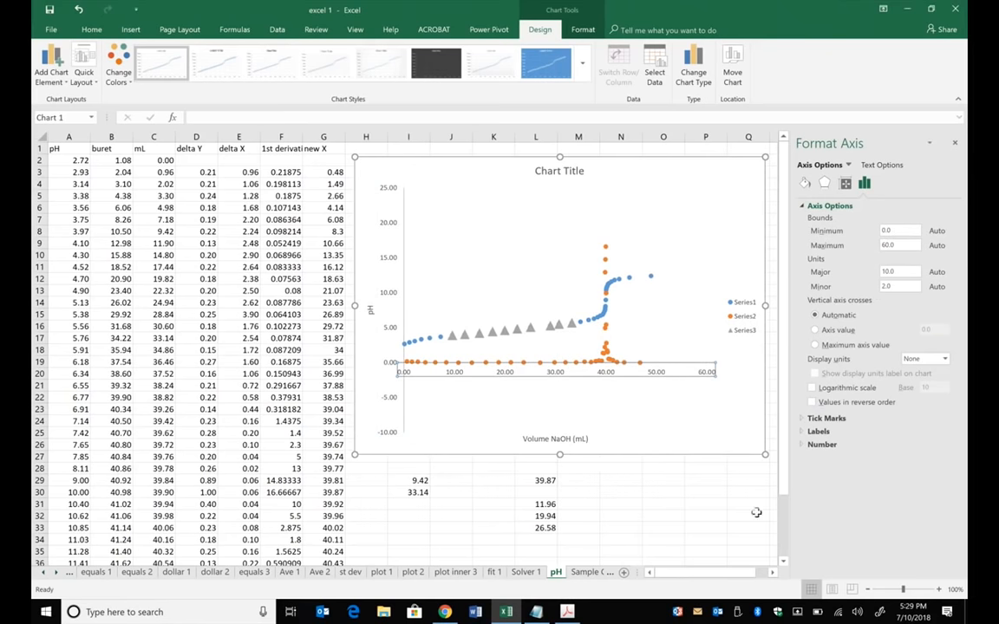
pyautogui.rightClick(563, 379)
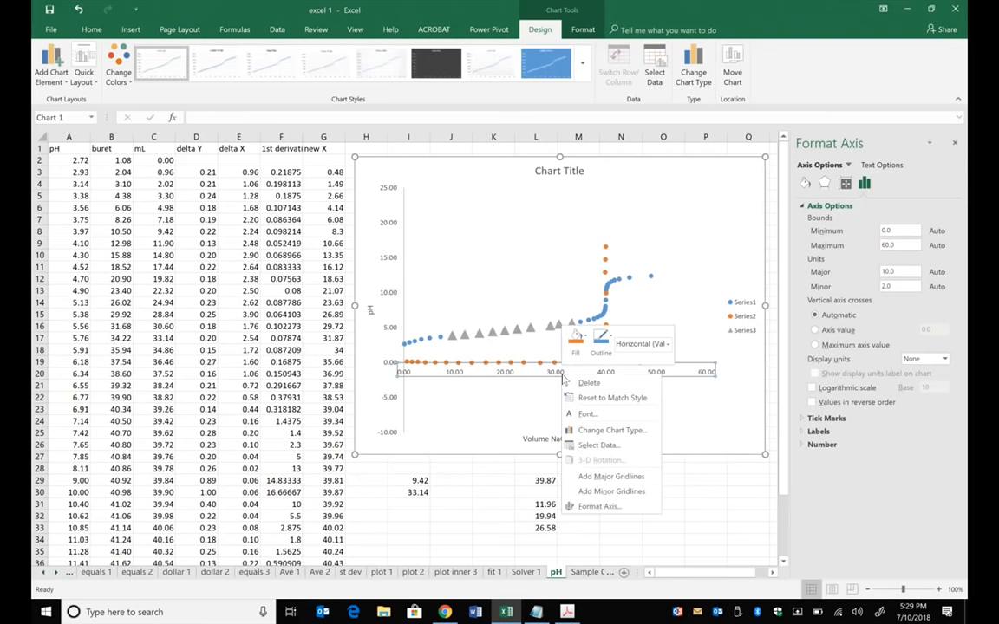
pyautogui.click(595, 506)
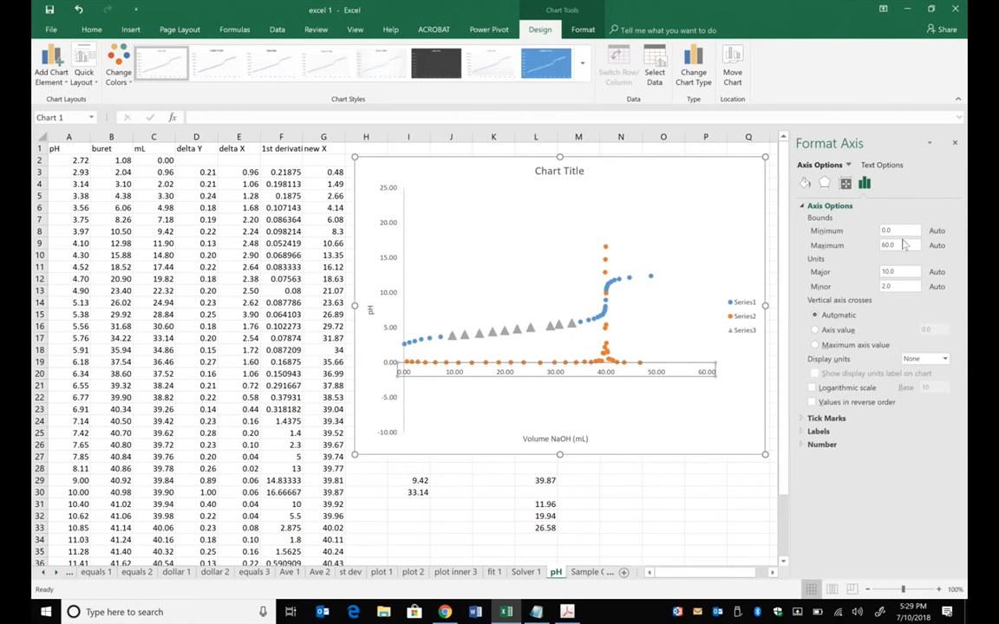
pyautogui.moveTo(893, 232); pyautogui.dragTo(880, 232)
pyautogui.write('-5')
pyautogui.moveTo(900, 246); pyautogui.dragTo(876, 246)
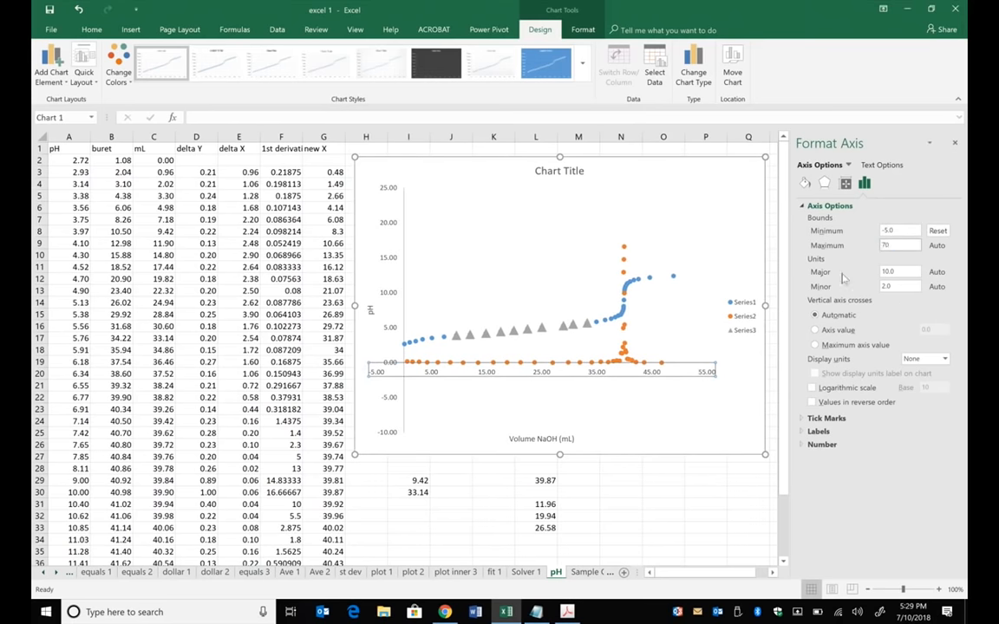
pyautogui.click(902, 271)
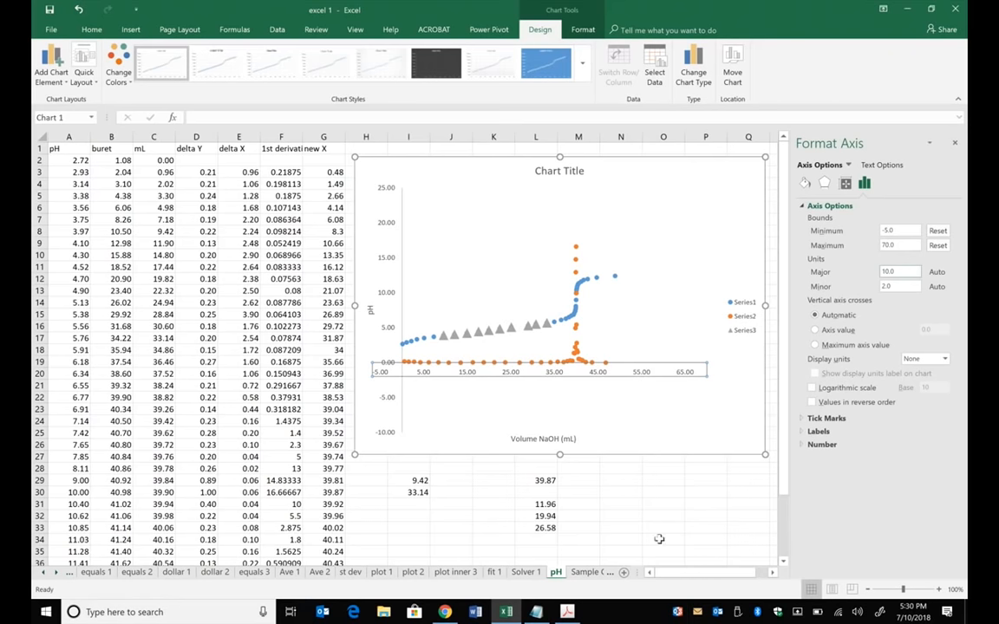
# - Switch to the Google Sheets spreadsheet in Chrome and calculate the average of the cats values B4:B8 in cell B14
pyautogui.hotkey('alt', 'Tab')
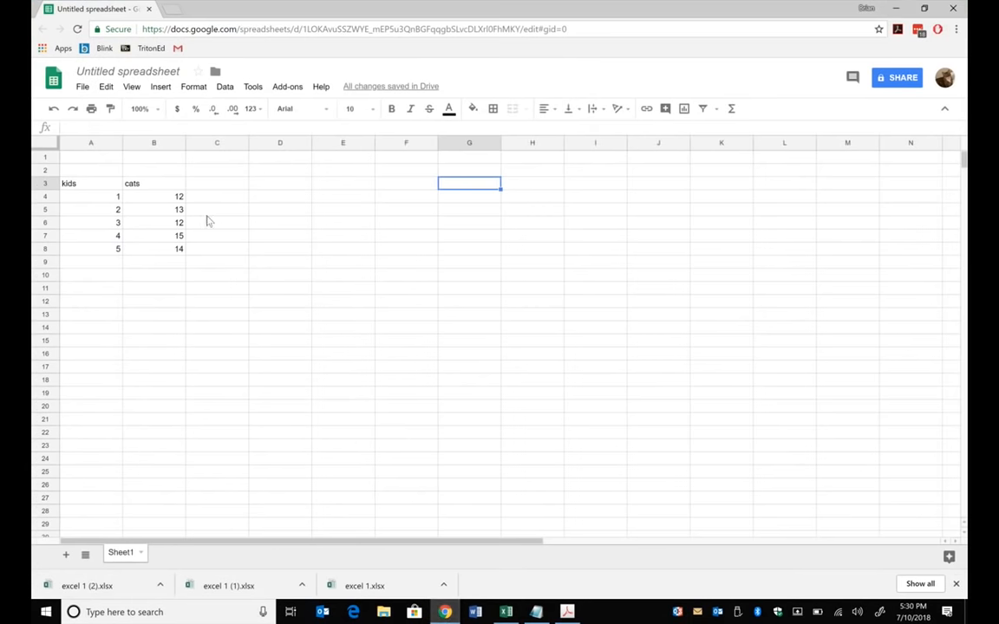
pyautogui.click(232, 230)
pyautogui.click(154, 329)
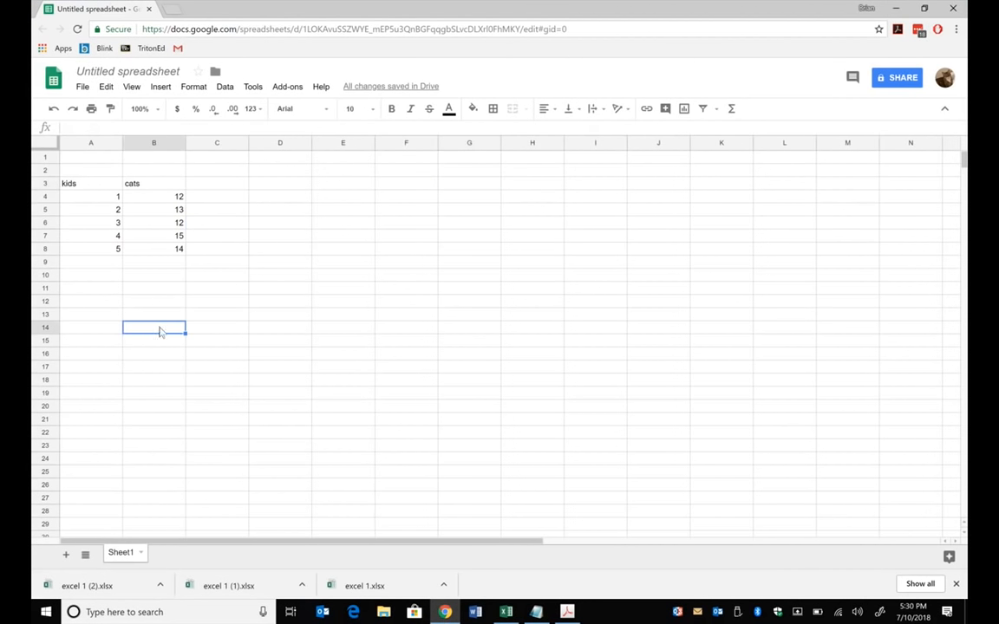
pyautogui.write('=average')
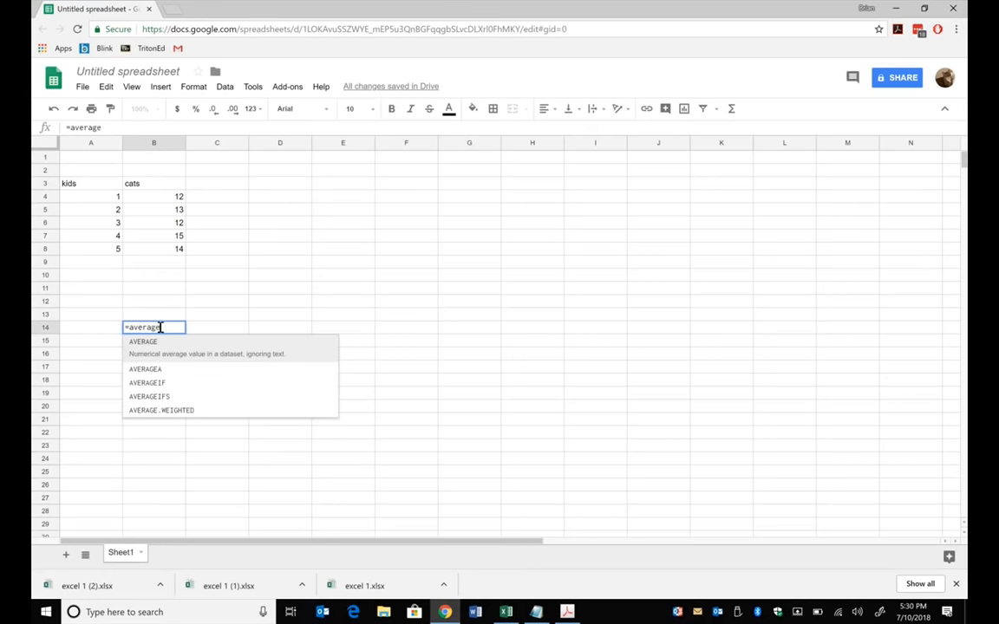
pyautogui.write('(')
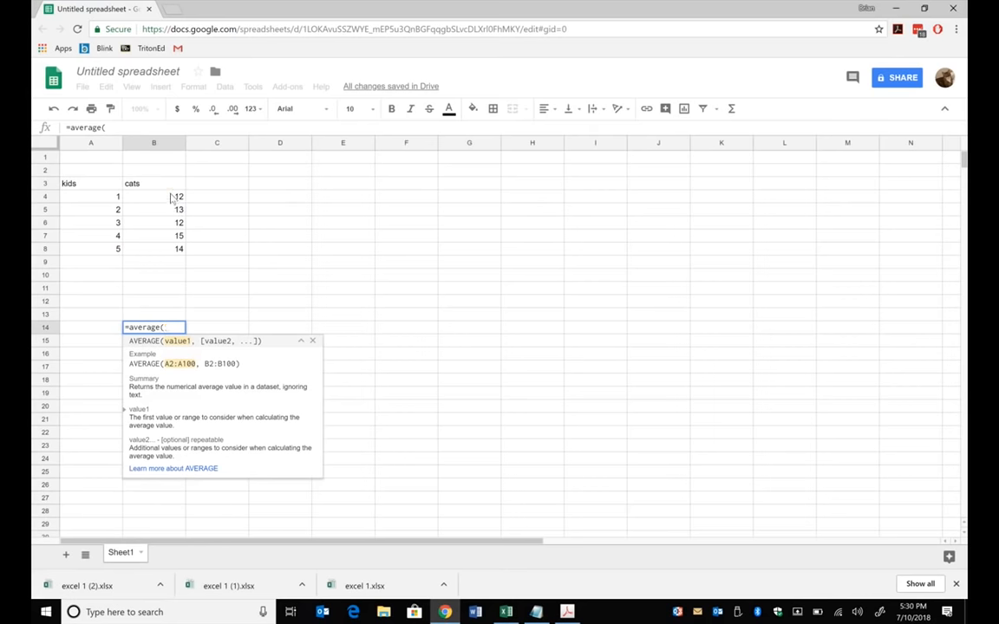
pyautogui.moveTo(172, 198); pyautogui.dragTo(171, 245)
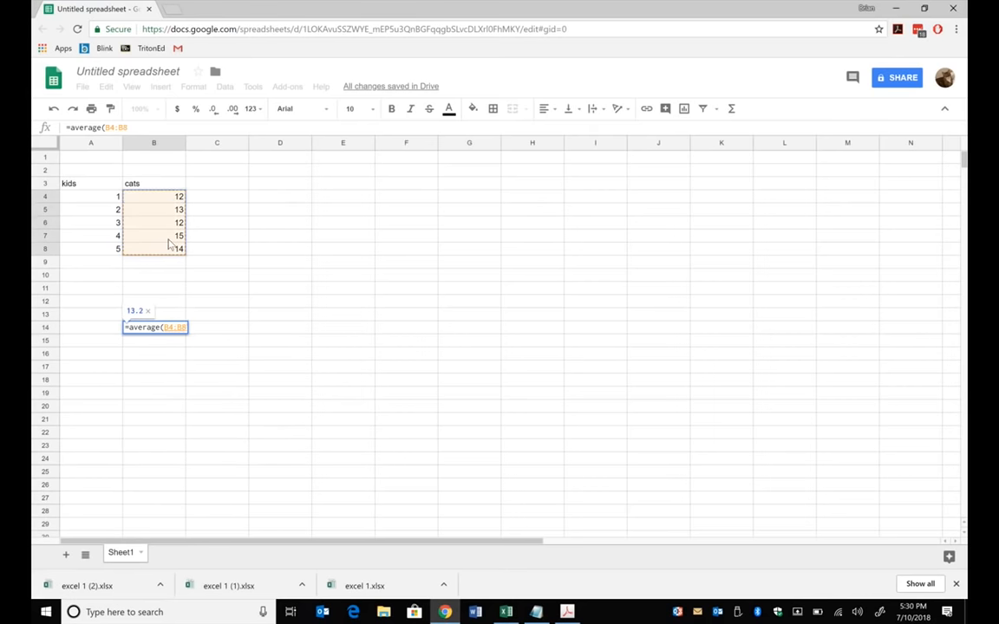
pyautogui.write(')')
pyautogui.press('Return')
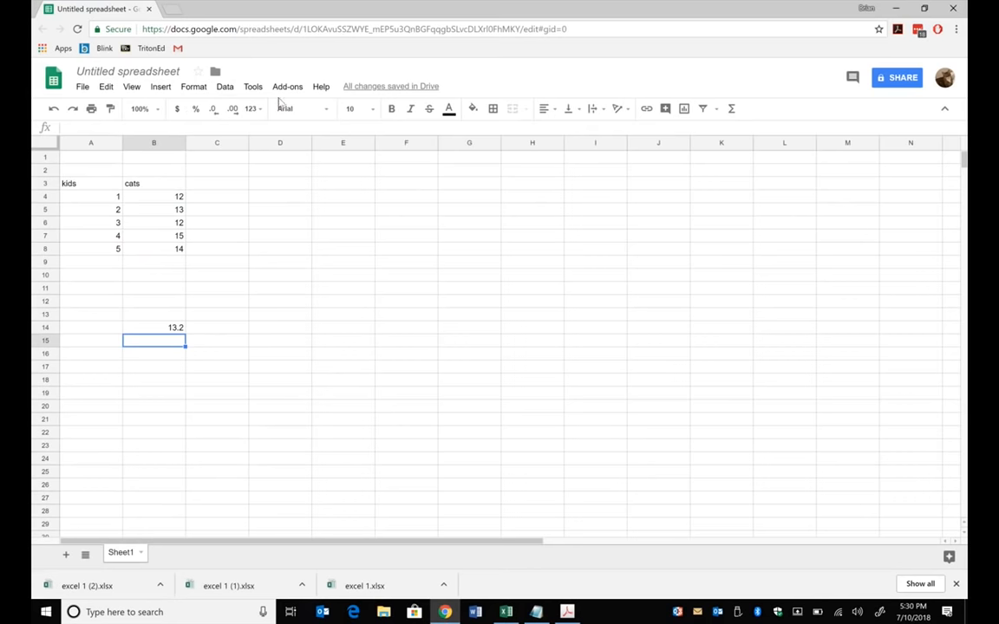
pyautogui.click(199, 87)
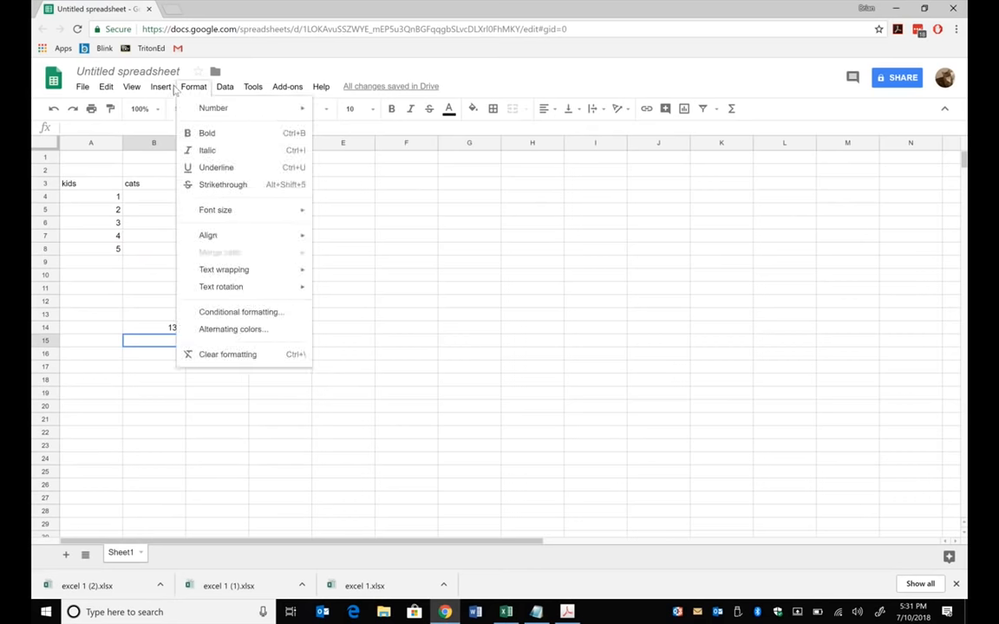
pyautogui.moveTo(160, 86)
pyautogui.moveTo(225, 90)
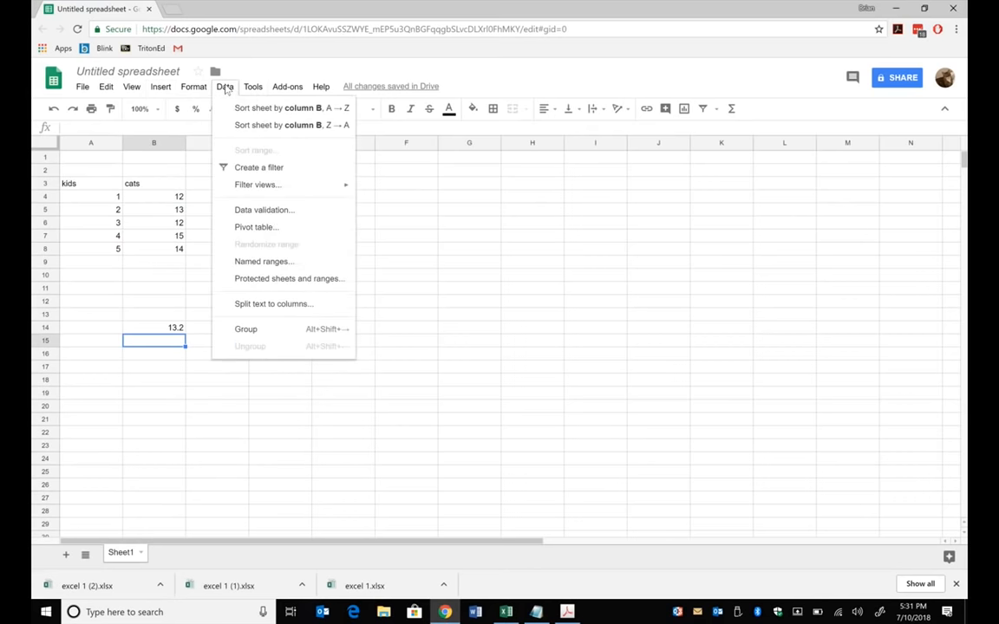
pyautogui.click(292, 63)
pyautogui.click(150, 392)
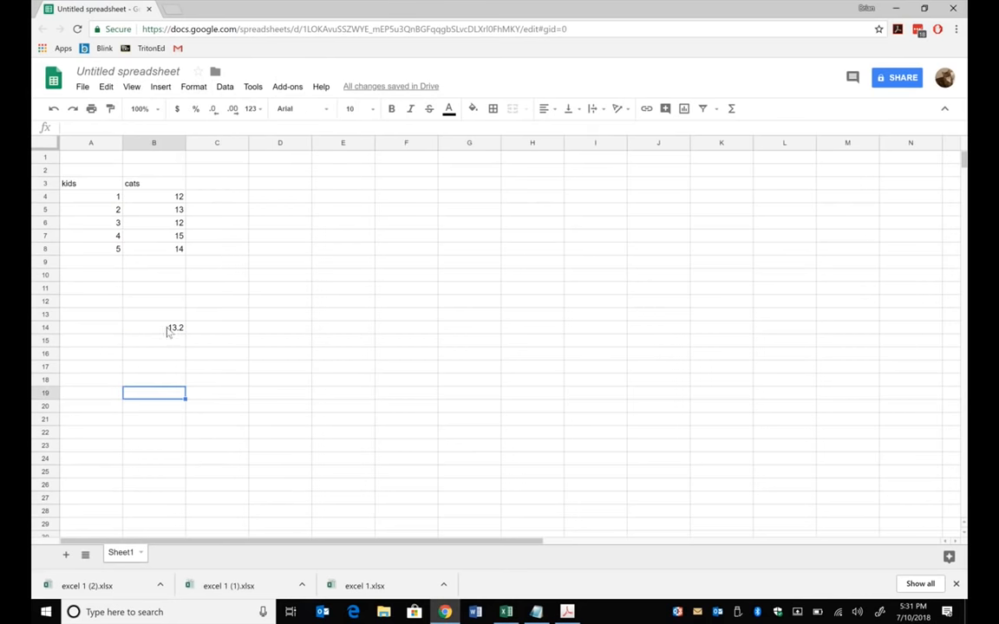
# - Select cell B15 below the average and open the full reference list of Google spreadsheet functions to browse it
pyautogui.click(166, 339)
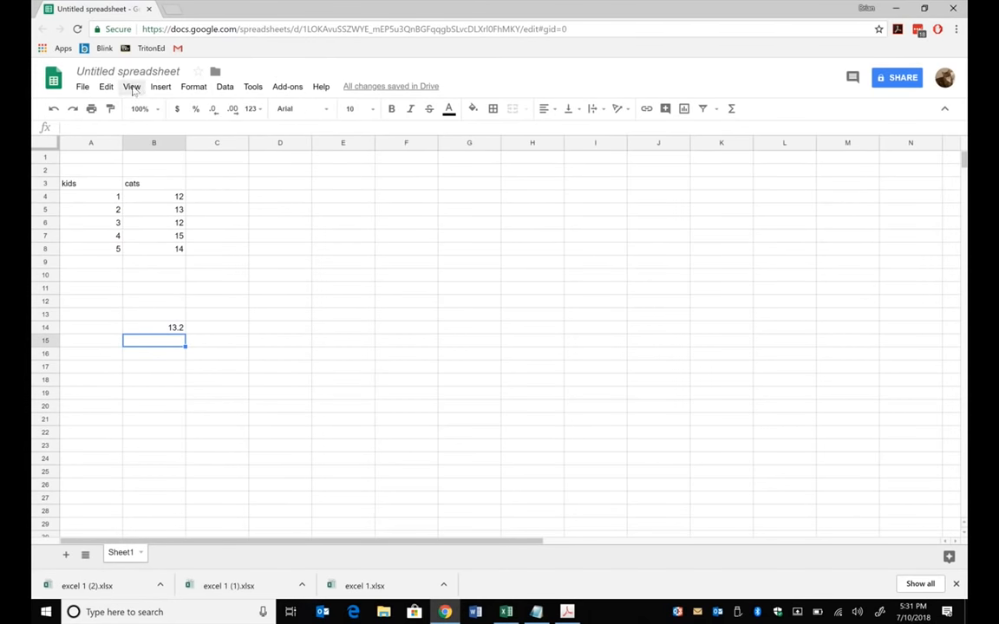
pyautogui.click(160, 88)
pyautogui.moveTo(207, 310)
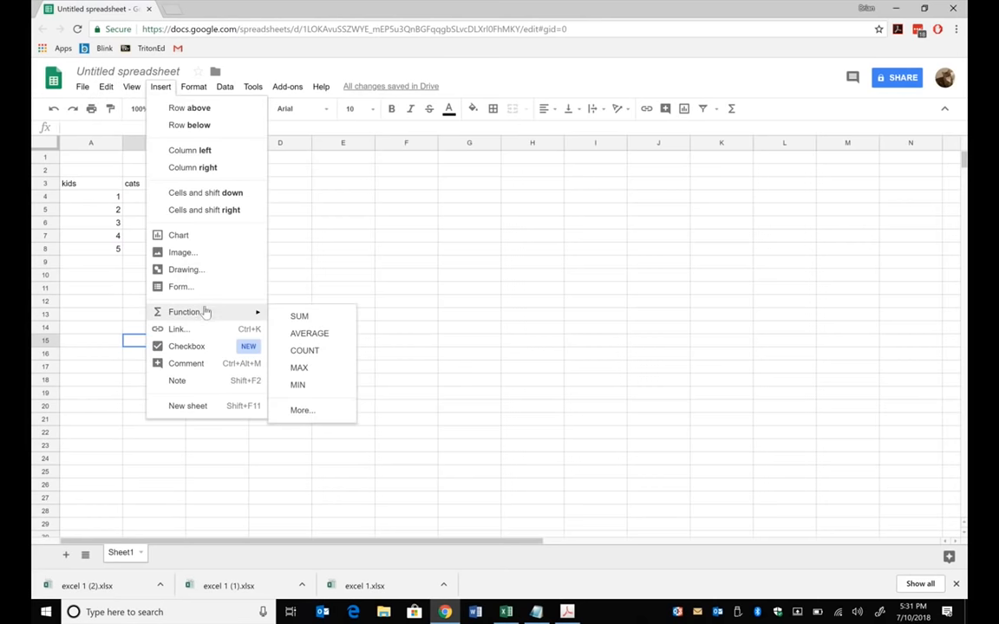
pyautogui.click(305, 410)
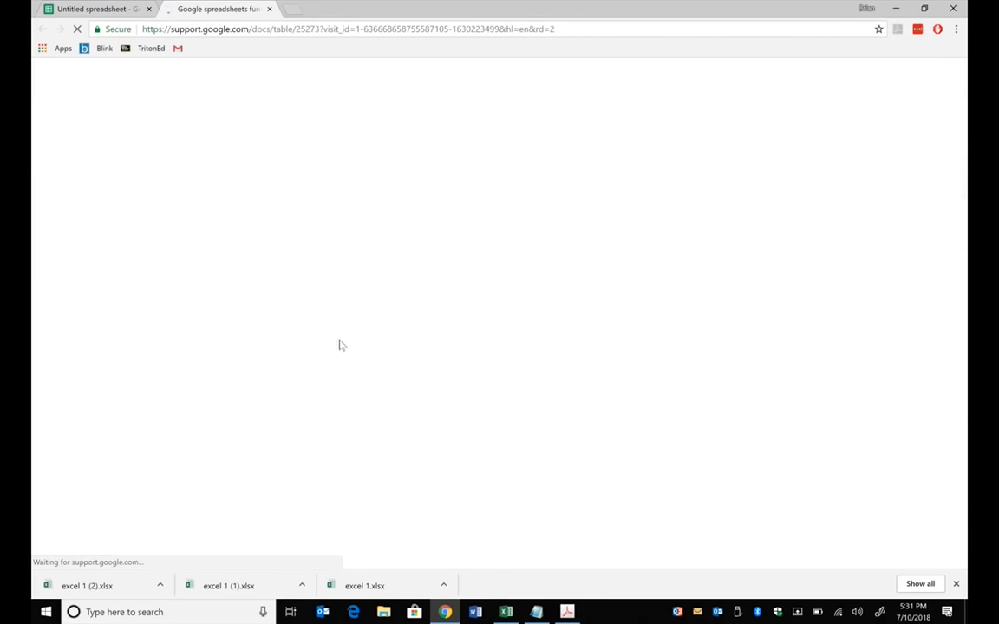
pyautogui.scroll(-20, 366, 355)
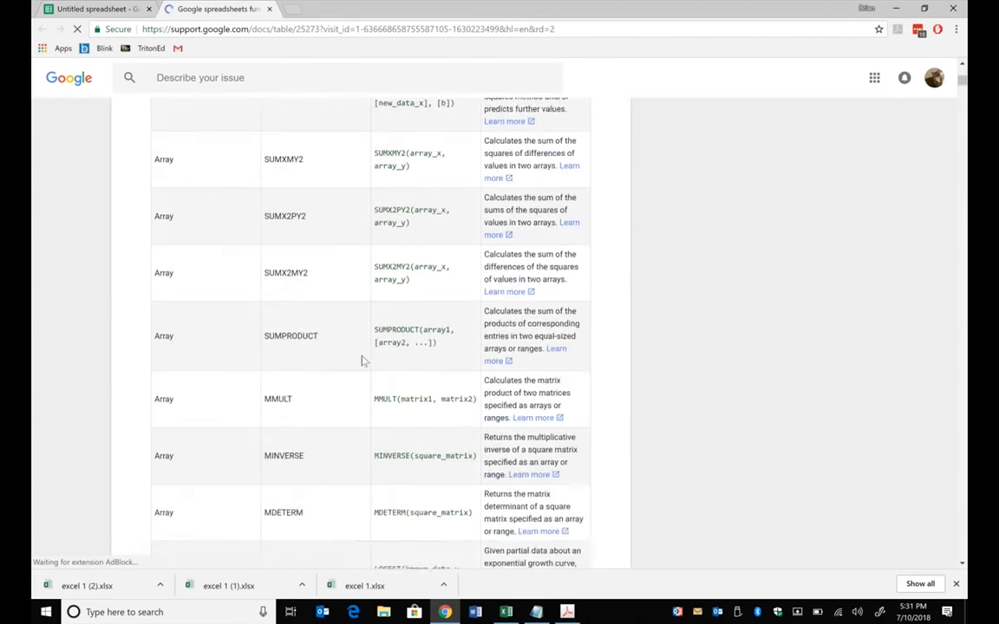
pyautogui.scroll(-20, 366, 356)
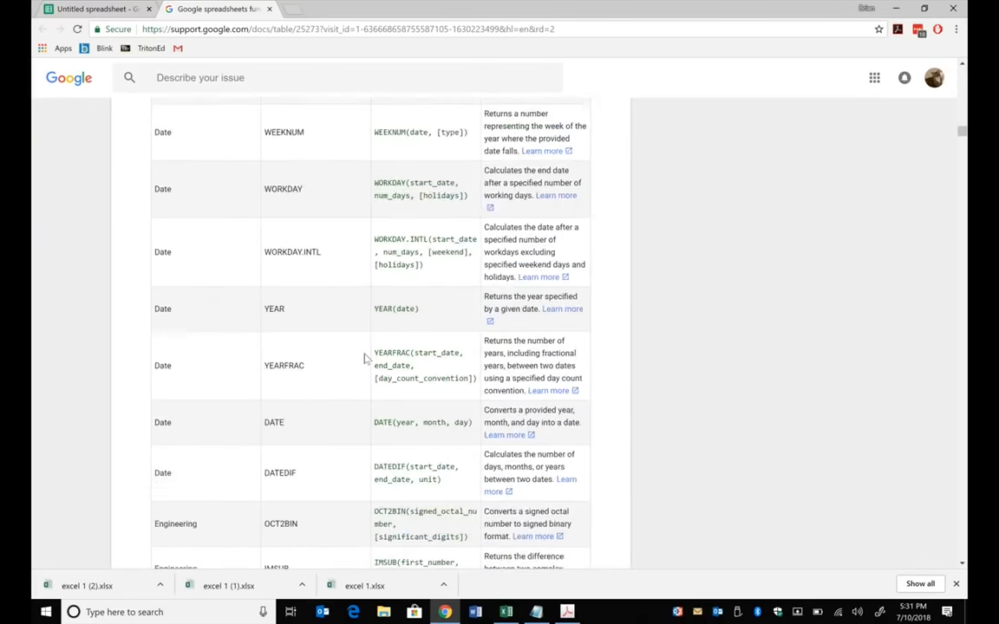
pyautogui.scroll(20, 365, 355)
pyautogui.scroll(5, 371, 347)
# - Search the function list page for "deviation"
pyautogui.hotkey('ctrl', 'f')
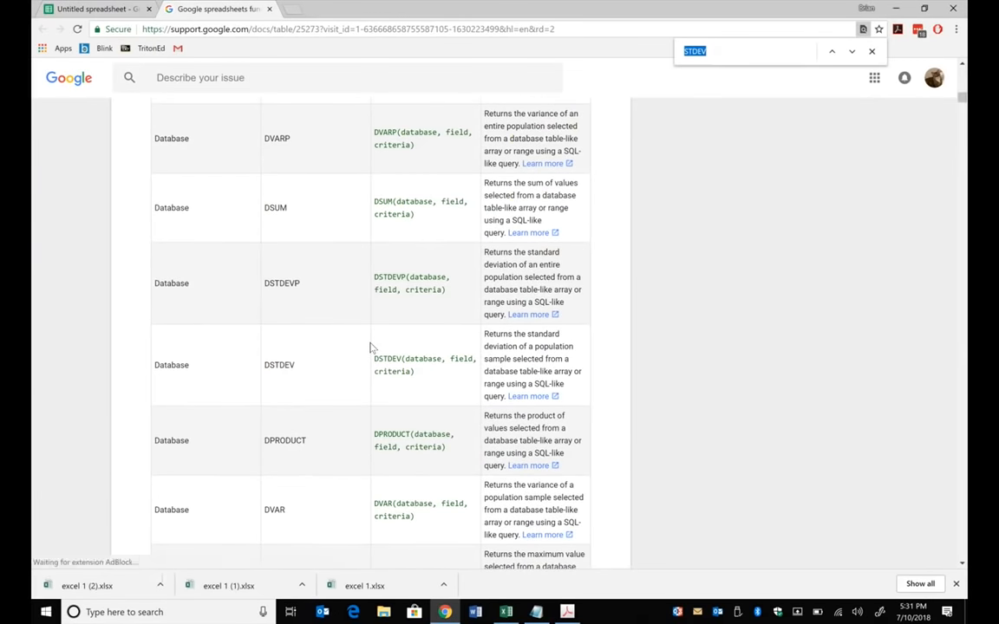
pyautogui.write('devi')
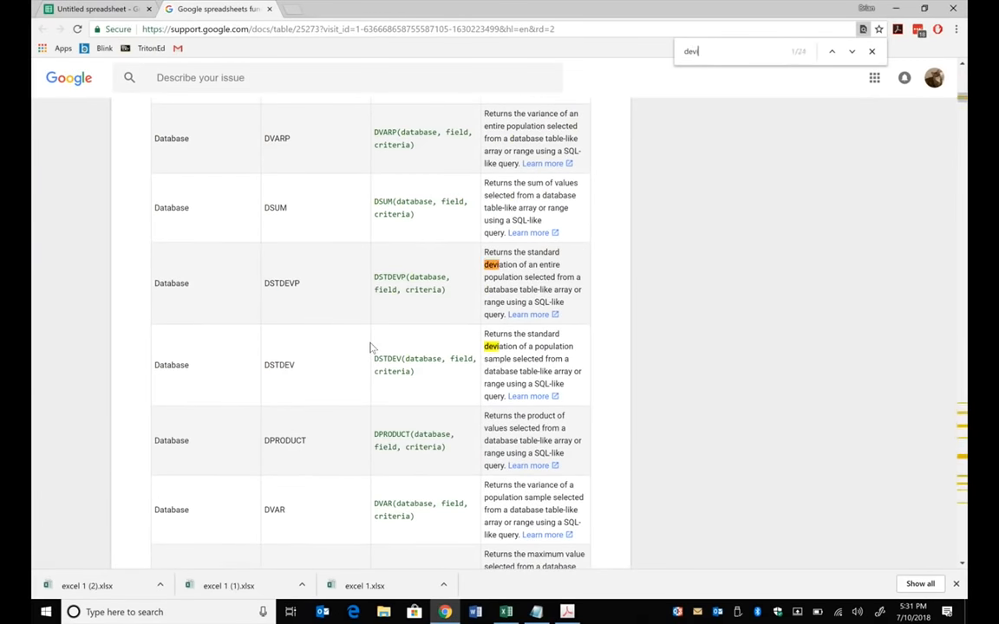
pyautogui.write('atiuo')
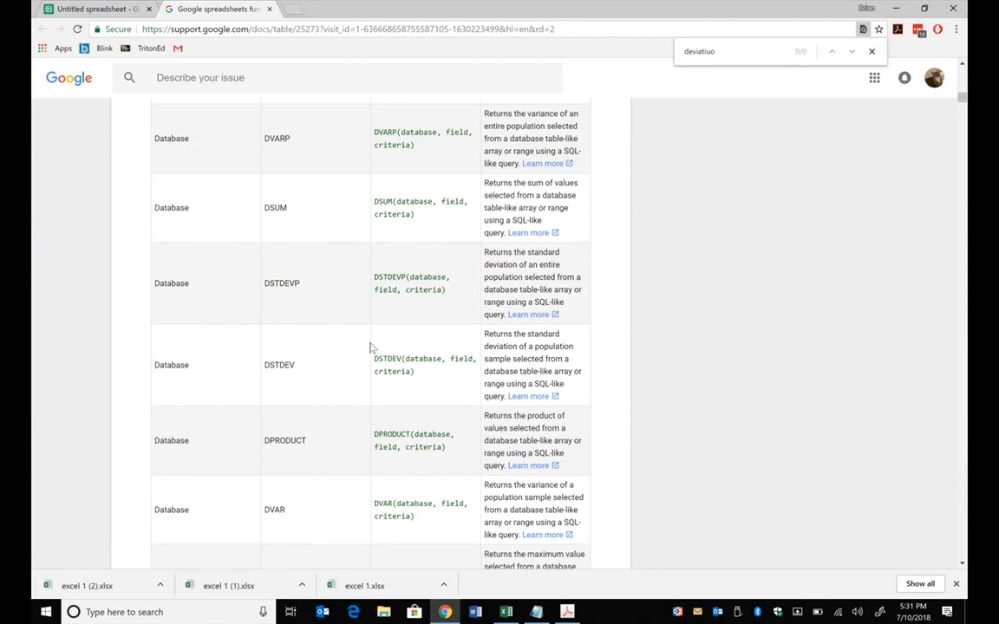
pyautogui.press('BackSpace')
pyautogui.press('BackSpace')
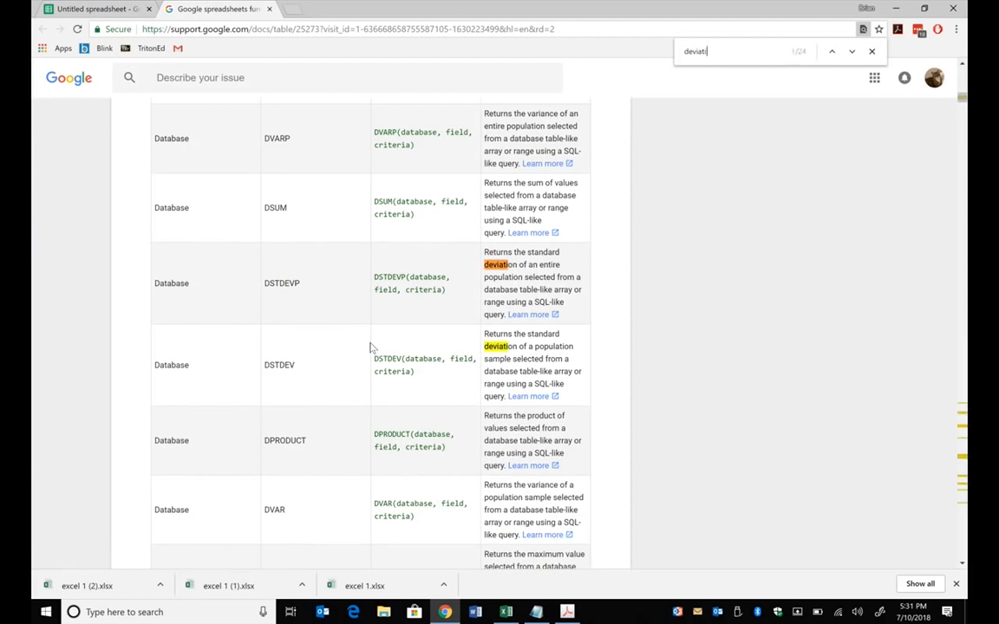
pyautogui.write('on')
# - Find the syntax of the STDEV function among the statistical functions and return to the spreadsheet
pyautogui.scroll(-8, 416, 334)
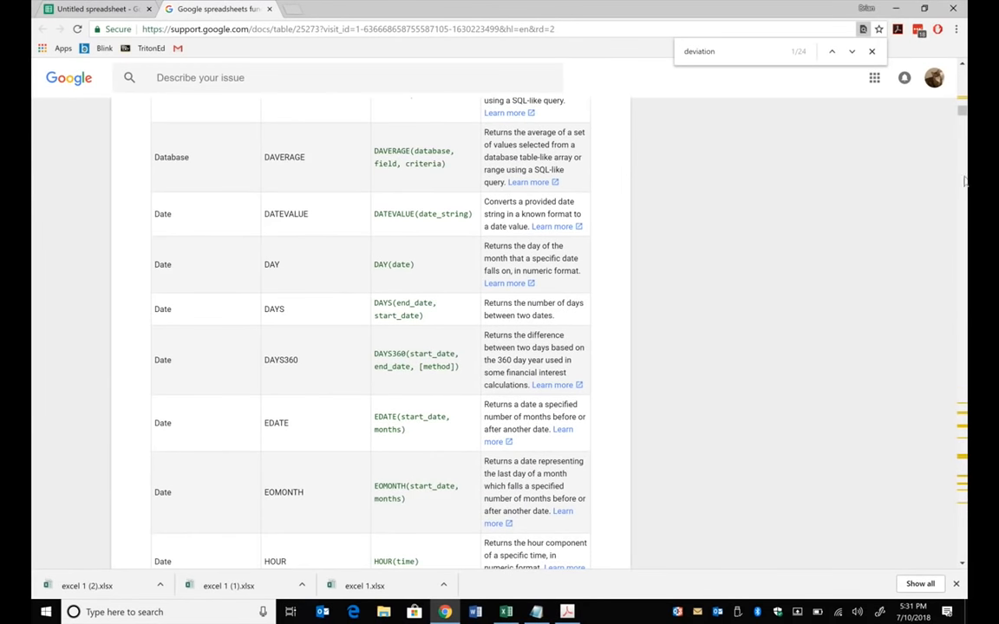
pyautogui.moveTo(963, 111); pyautogui.dragTo(963, 458)
pyautogui.scroll(1, 398, 265)
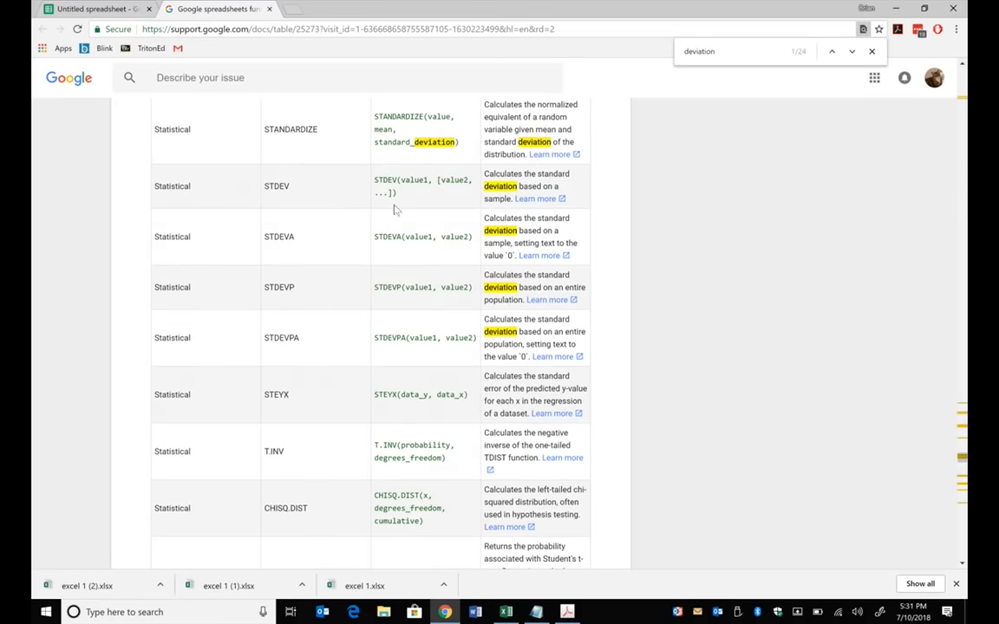
pyautogui.moveTo(399, 180)
pyautogui.mouseDown()
pyautogui.moveTo(379, 177)
pyautogui.moveTo(395, 180)
pyautogui.mouseUp()
pyautogui.click(377, 177)
pyautogui.click(95, 8)
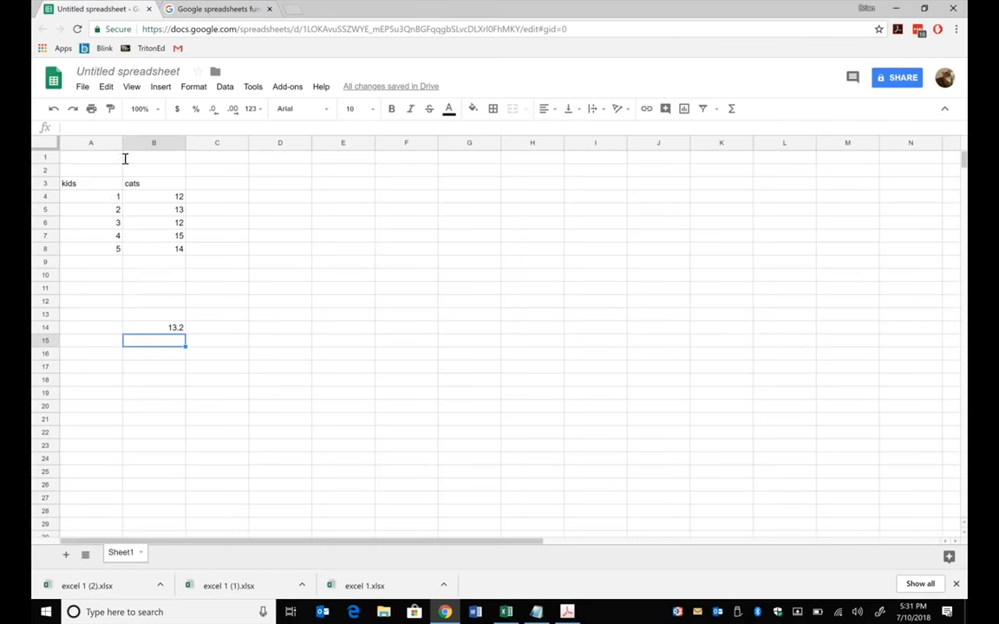
# - Insert a chart of the kids and cats values in A4:B8 and make it a scatter chart
pyautogui.moveTo(105, 196); pyautogui.dragTo(161, 252)
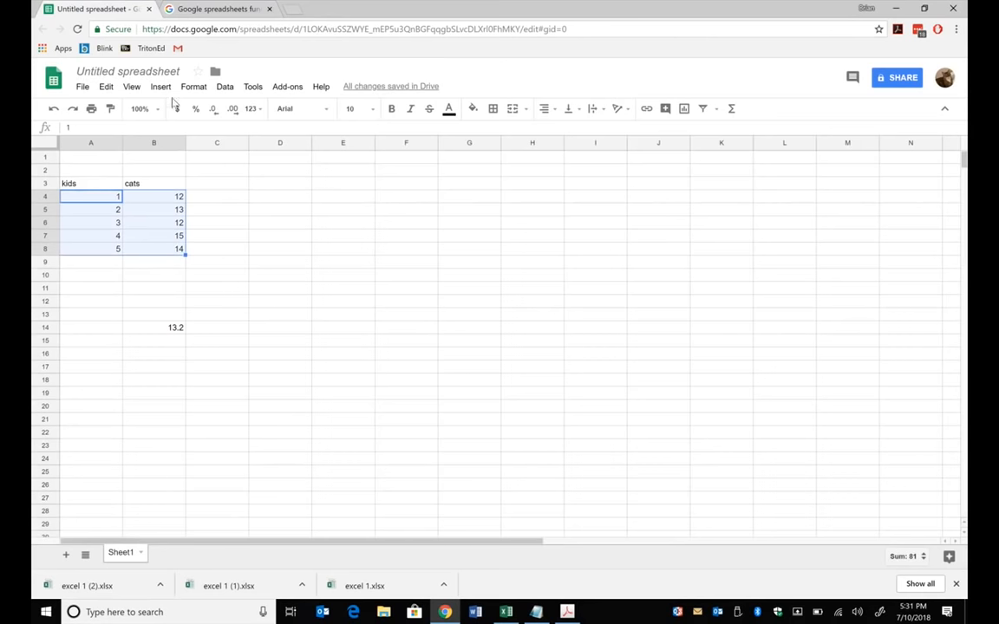
pyautogui.click(160, 86)
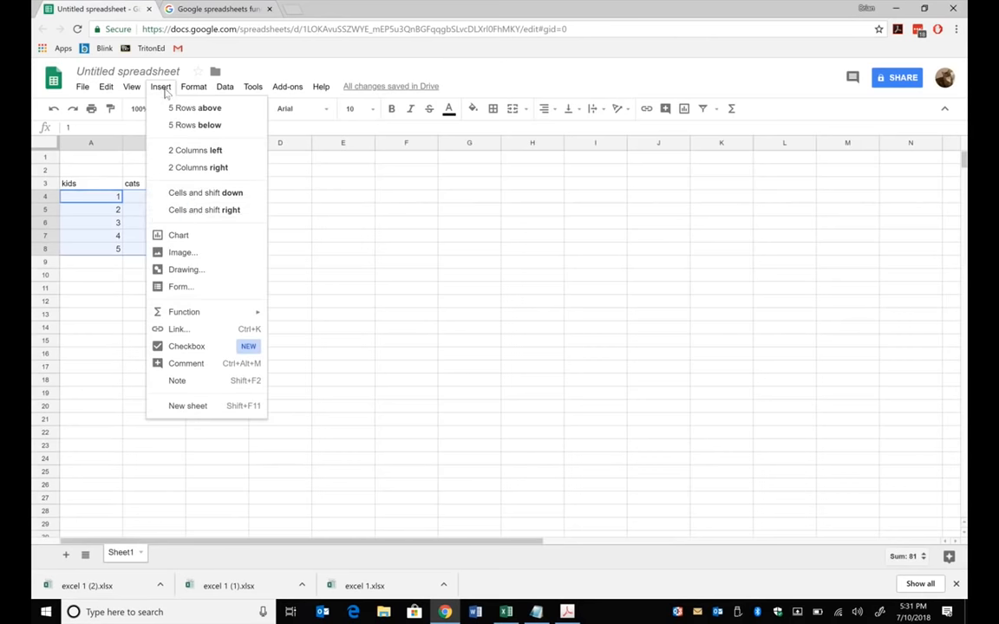
pyautogui.click(192, 235)
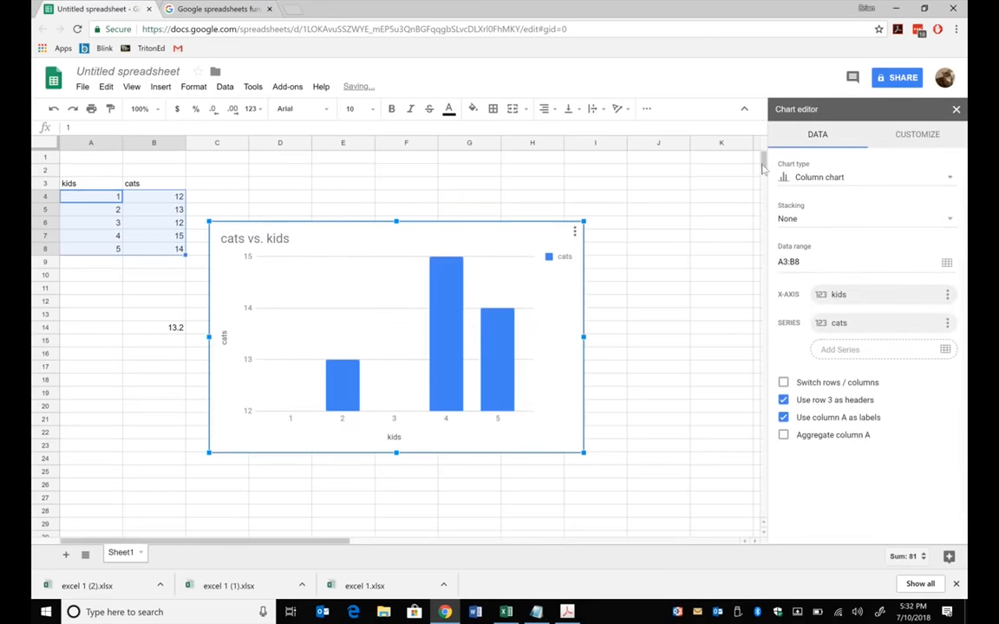
pyautogui.click(830, 177)
pyautogui.scroll(-10, 794, 468)
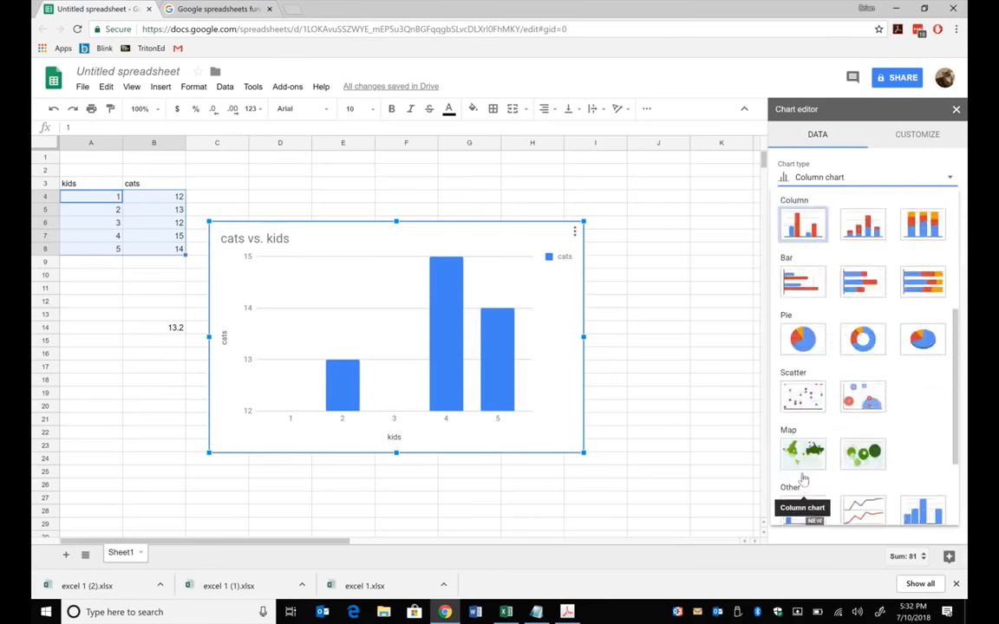
pyautogui.click(799, 267)
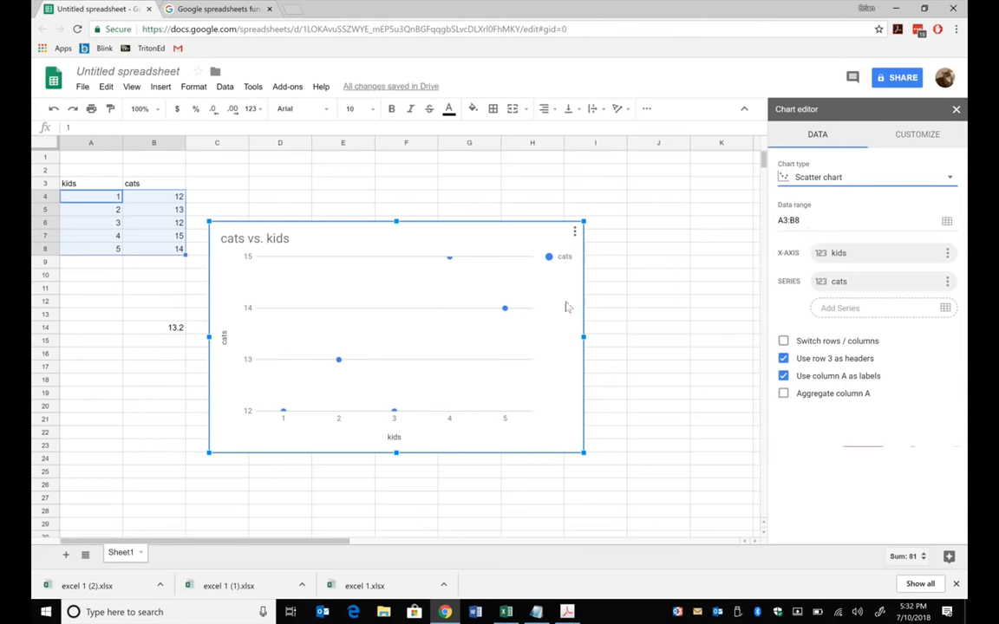
# - Examine the scatter chart's customization options for gridlines, the horizontal axis, and the chart, horizontal axis and vertical axis titles
pyautogui.click(488, 360)
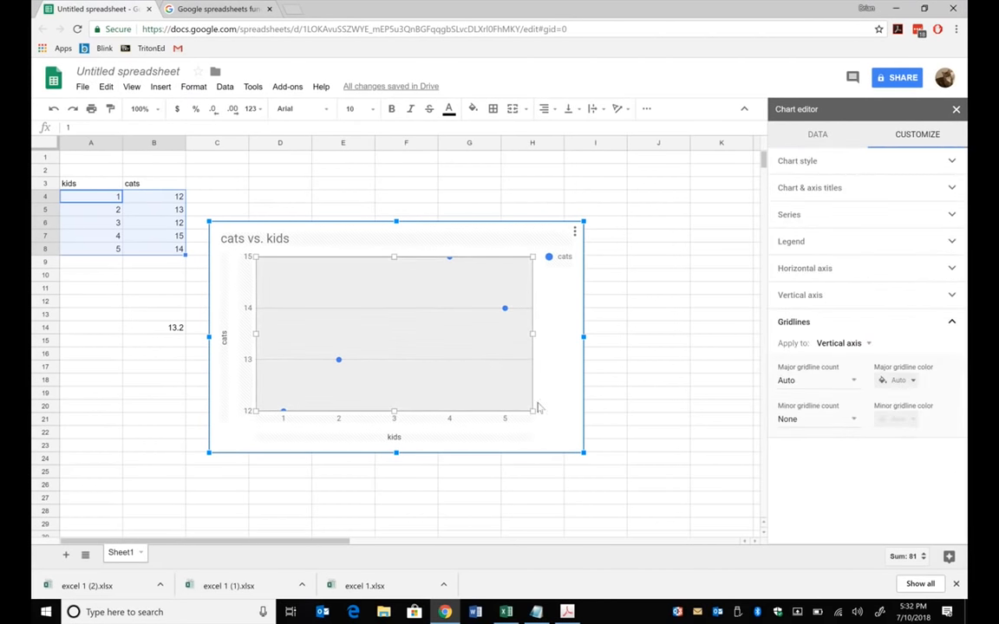
pyautogui.click(504, 420)
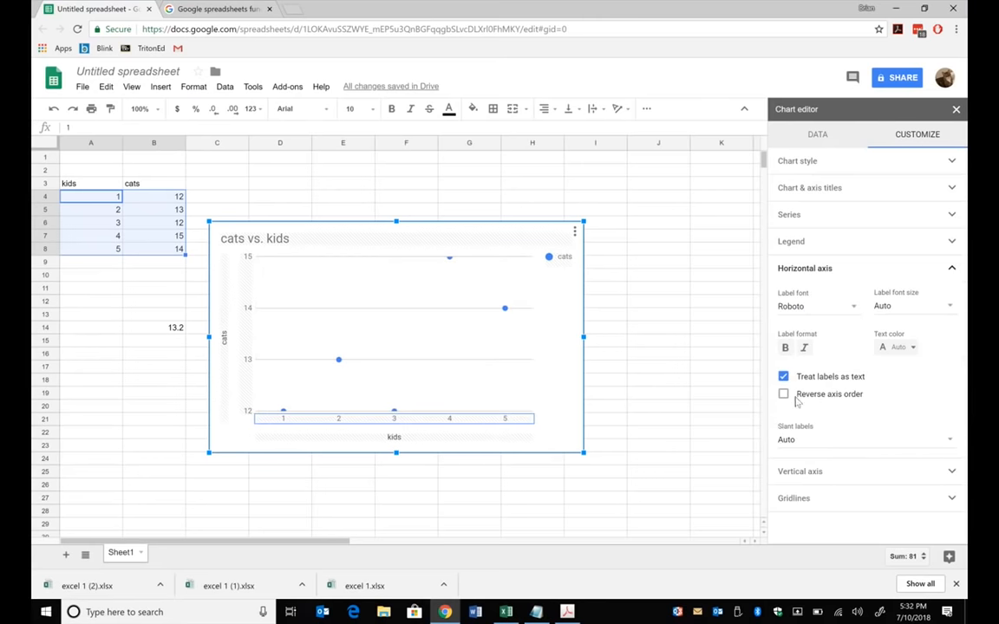
pyautogui.click(954, 271)
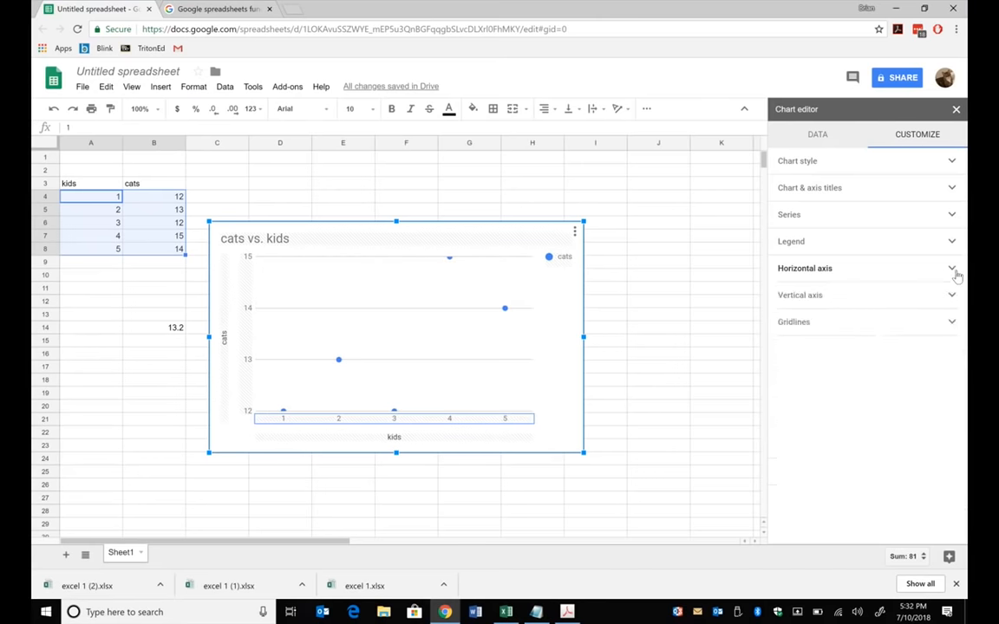
pyautogui.click(954, 187)
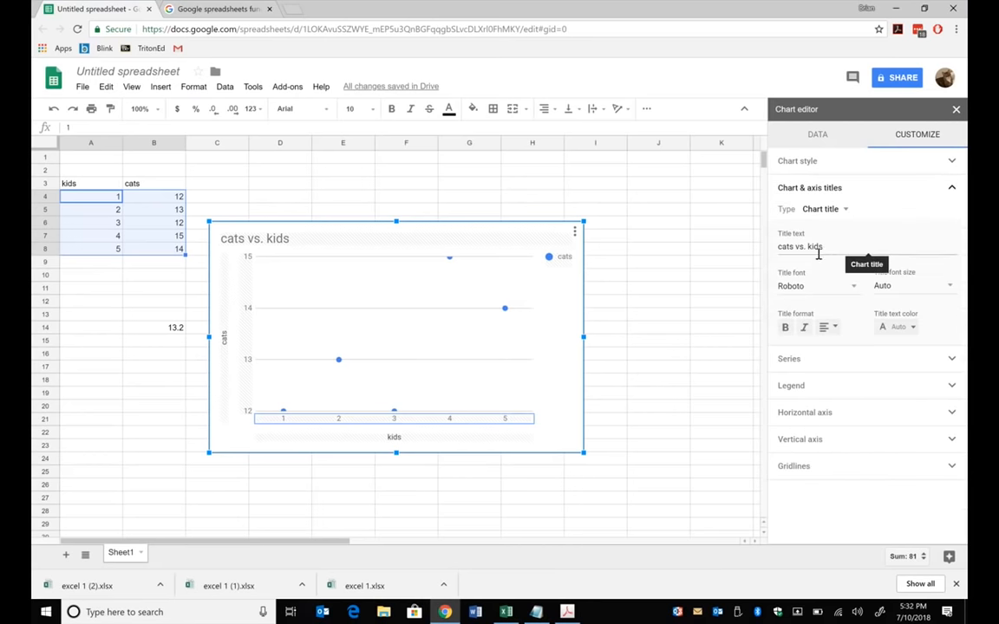
pyautogui.click(846, 210)
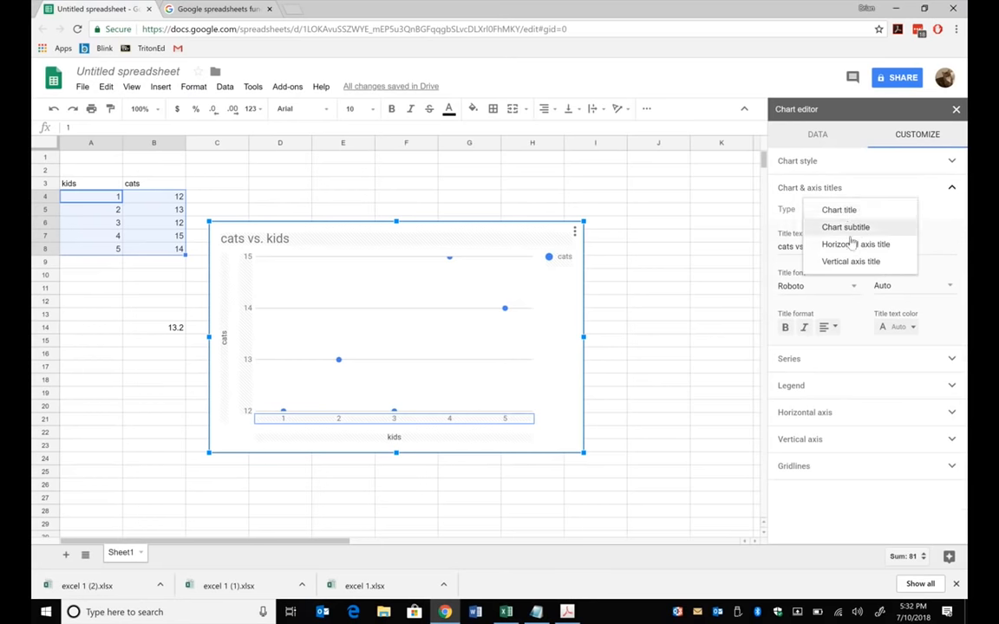
pyautogui.click(854, 244)
pyautogui.click(853, 214)
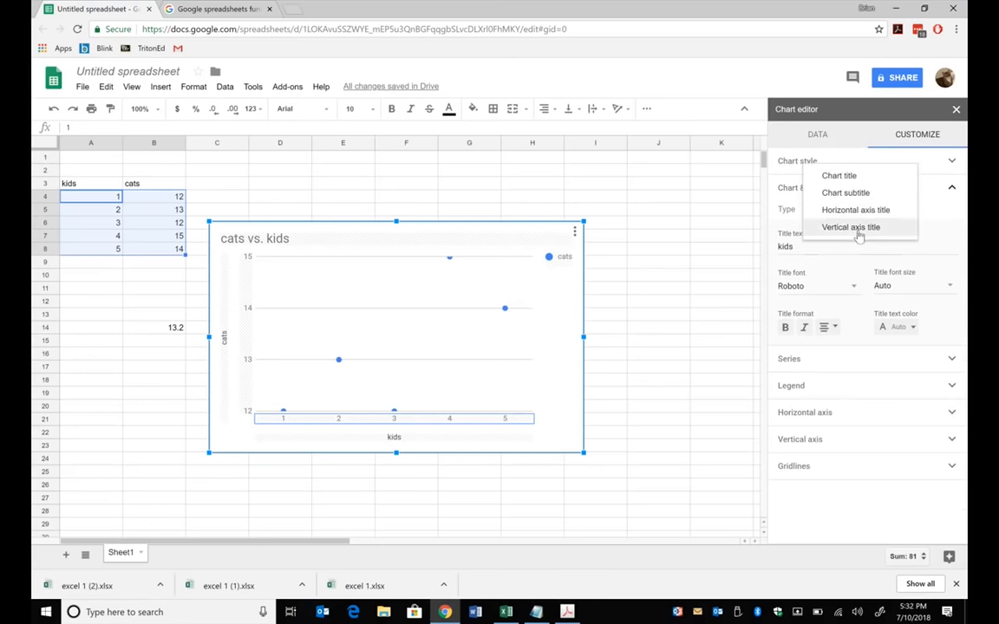
pyautogui.click(859, 229)
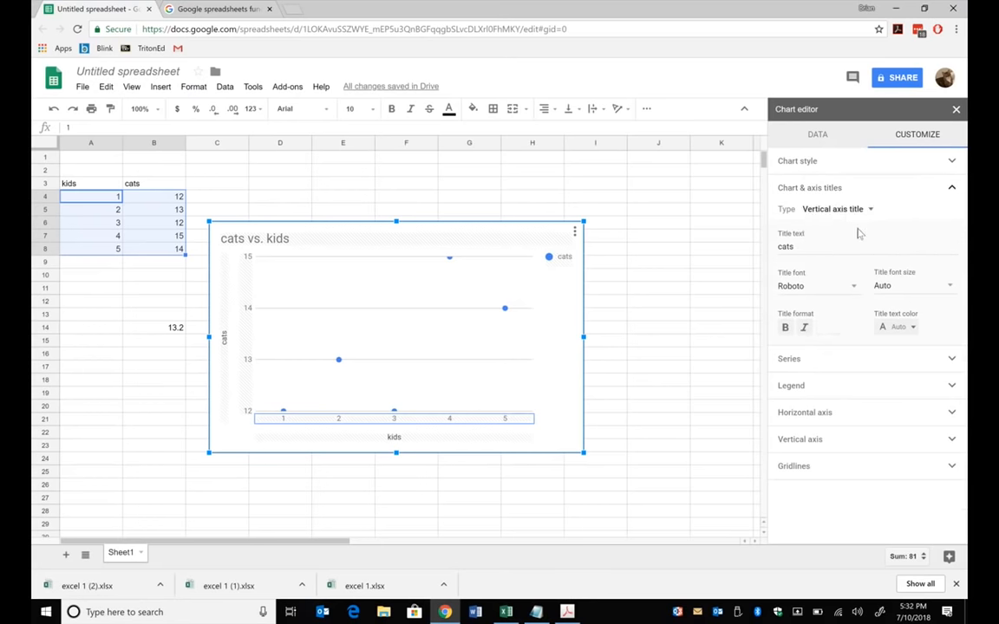
# - Add a trendline to the cats series in the scatter chart
pyautogui.click(819, 364)
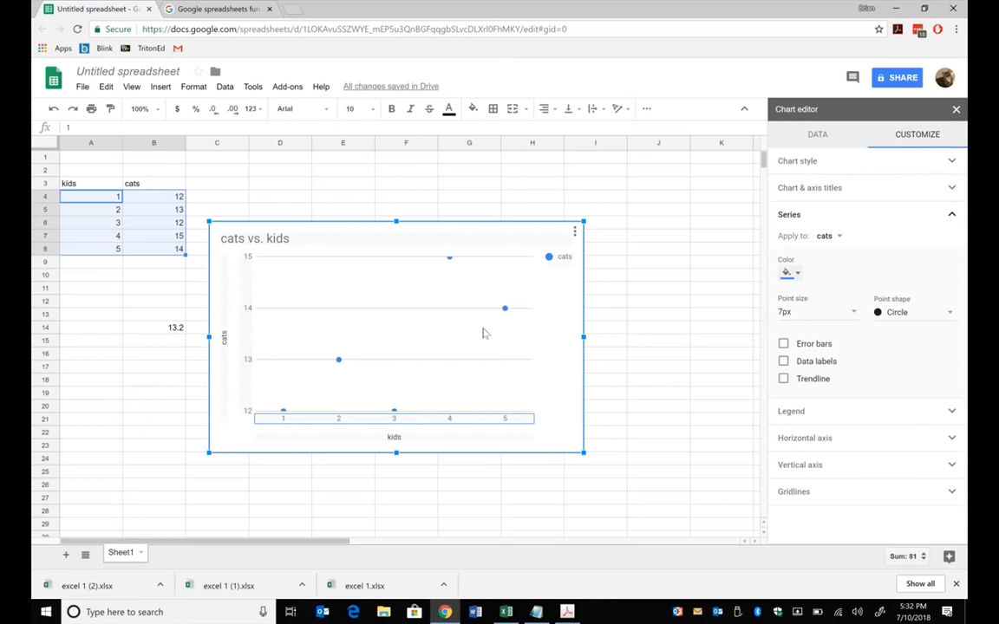
pyautogui.click(348, 366)
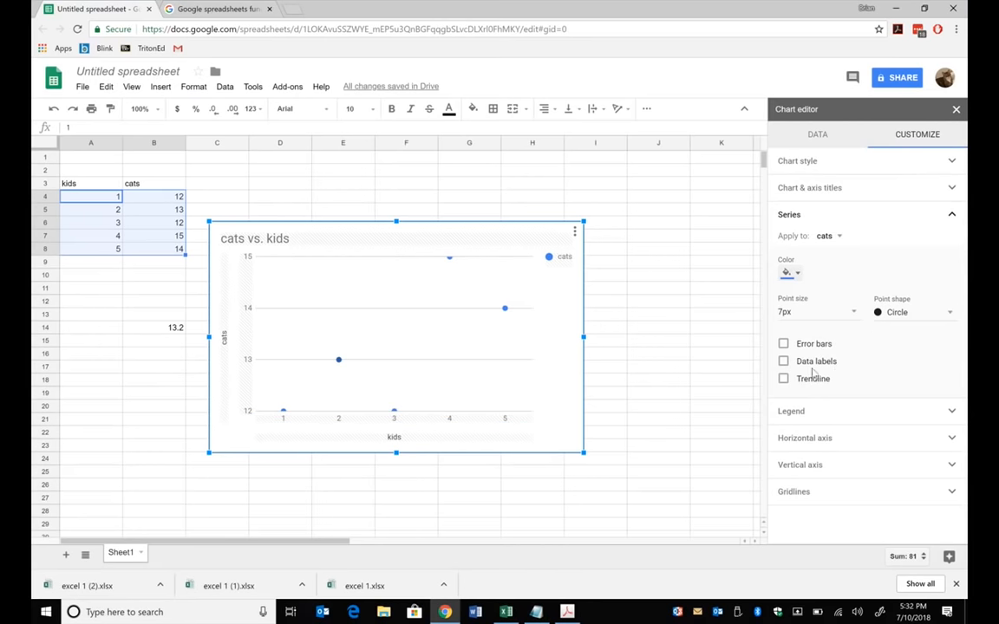
pyautogui.click(783, 378)
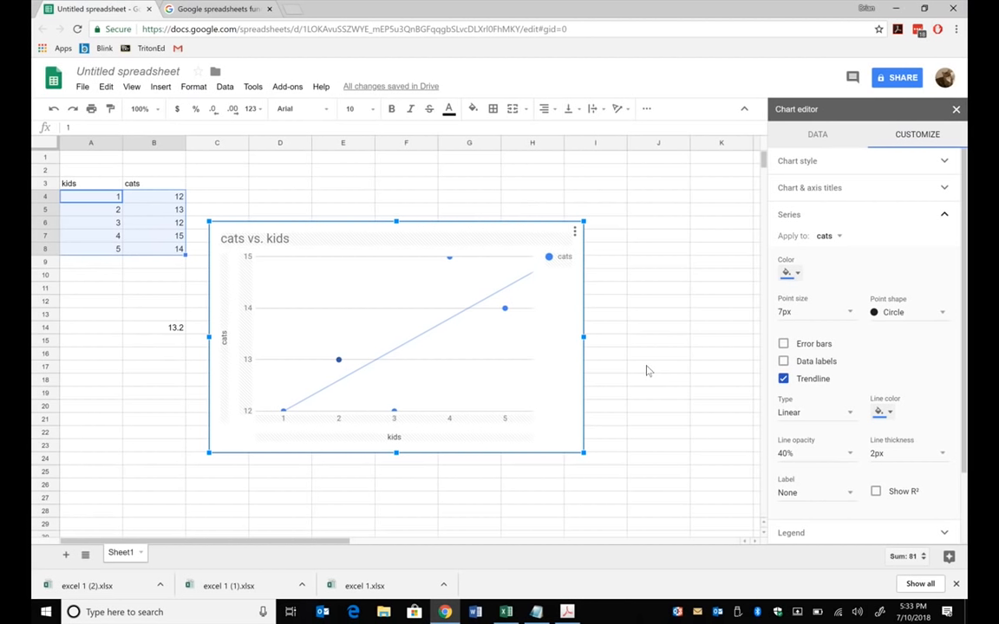
pyautogui.click(944, 216)
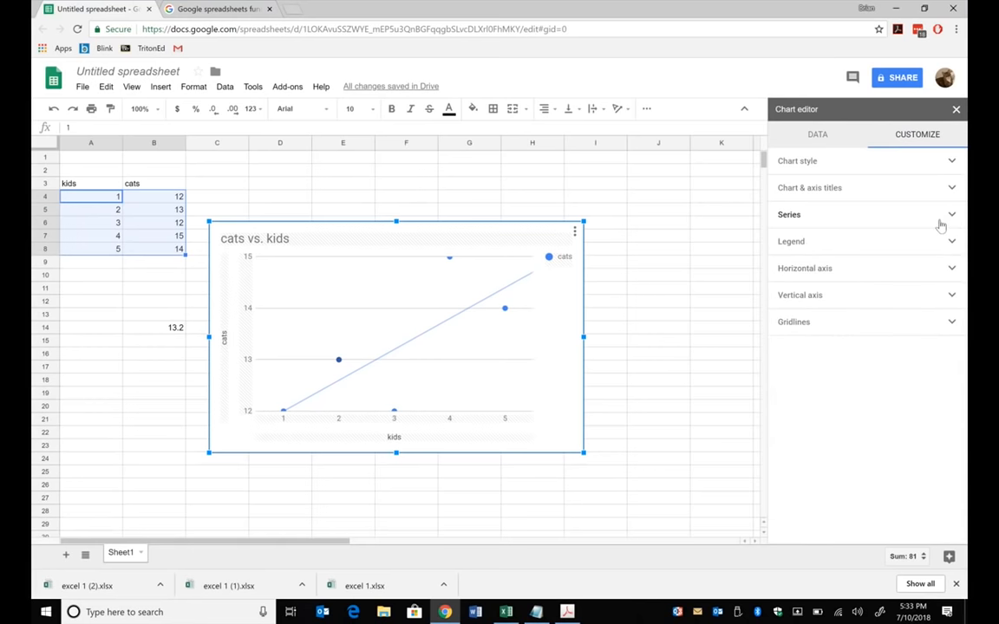
# - Return to the chart's data settings and open the range selection for adding another series
pyautogui.click(948, 217)
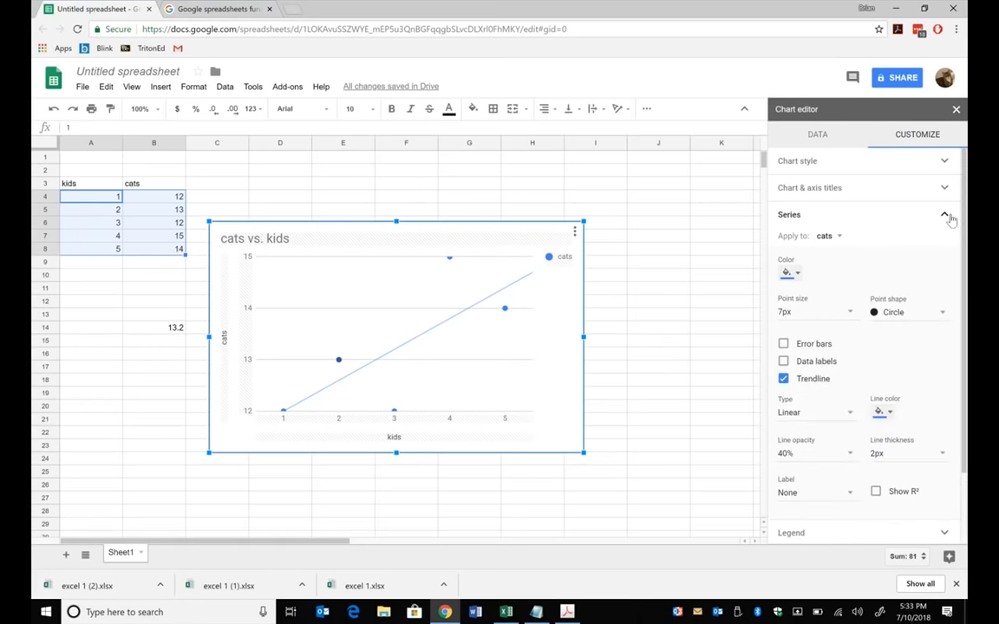
pyautogui.click(948, 217)
pyautogui.click(828, 139)
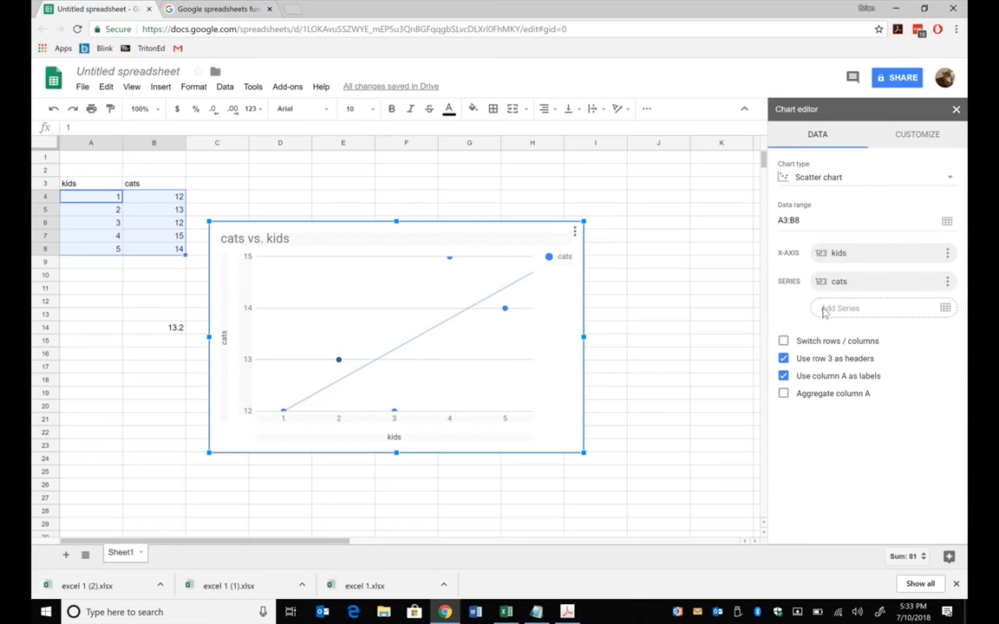
pyautogui.click(946, 309)
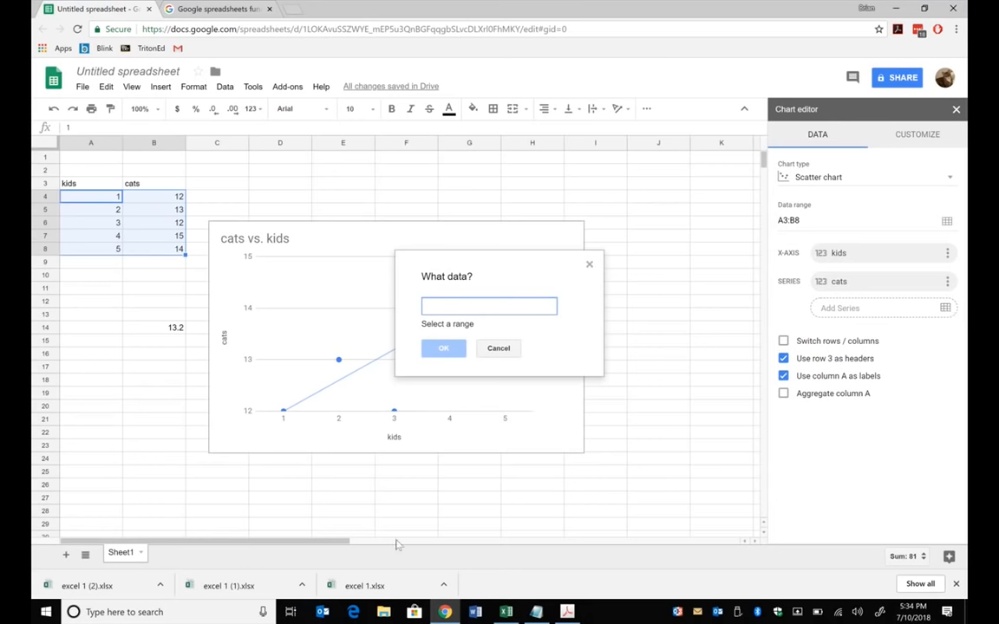
# - Switch to the Excel workbook and reset the minimum and maximum bounds of the titration chart's horizontal axis to automatic
pyautogui.click(509, 612)
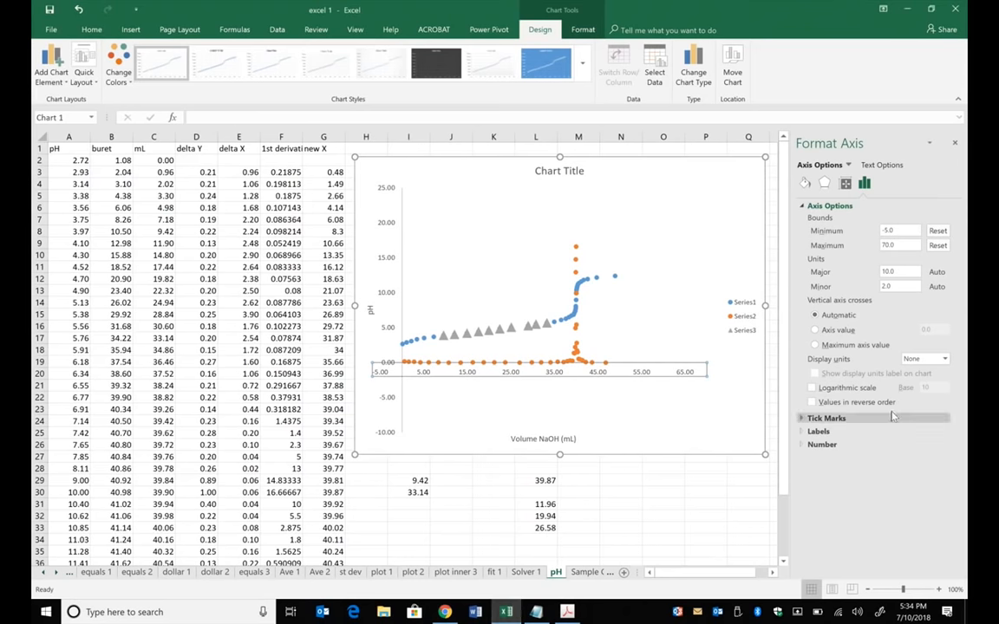
pyautogui.click(938, 230)
pyautogui.click(937, 246)
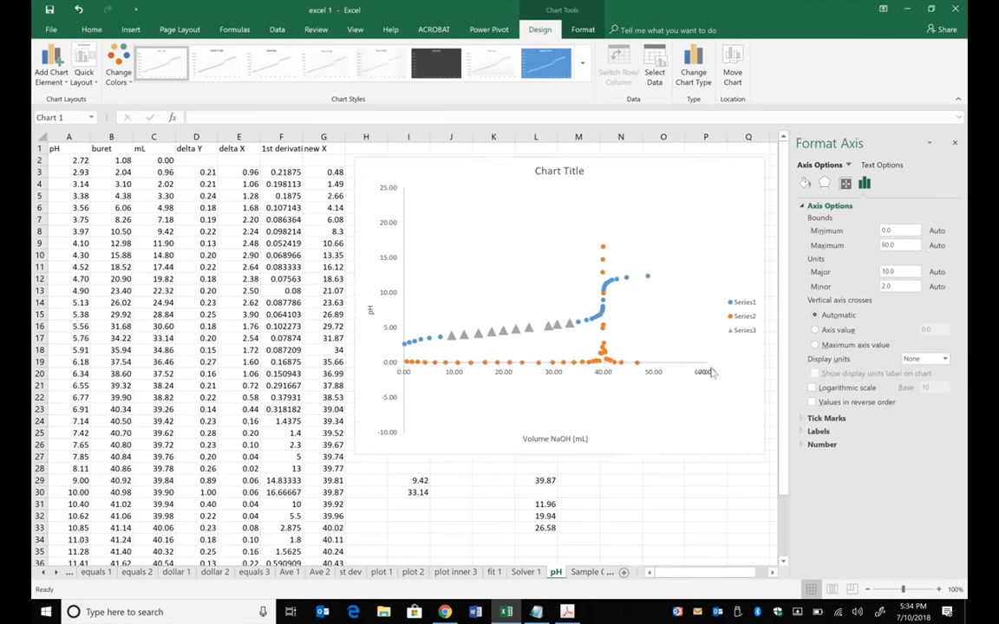
# - Reset the minimum and maximum bounds of the titration chart's vertical pH axis to automatic
pyautogui.click(389, 293)
pyautogui.rightClick(390, 295)
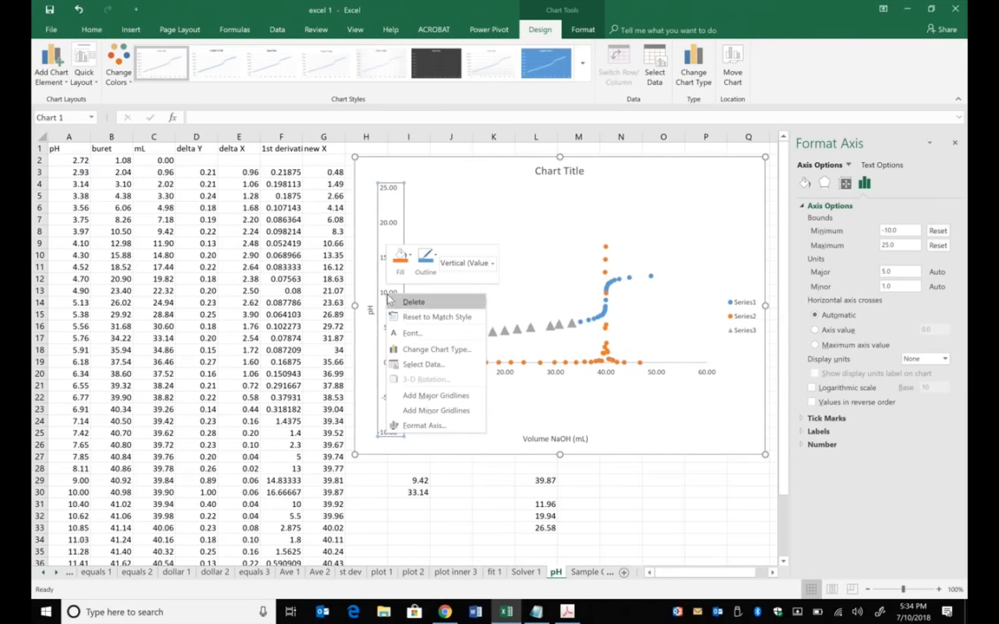
pyautogui.click(438, 426)
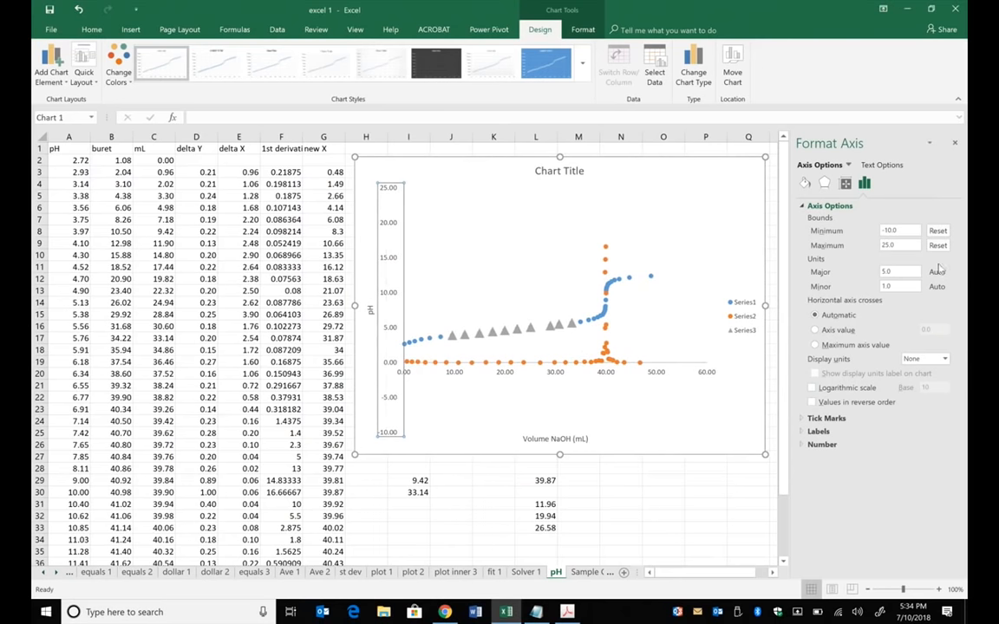
pyautogui.click(937, 230)
pyautogui.click(938, 246)
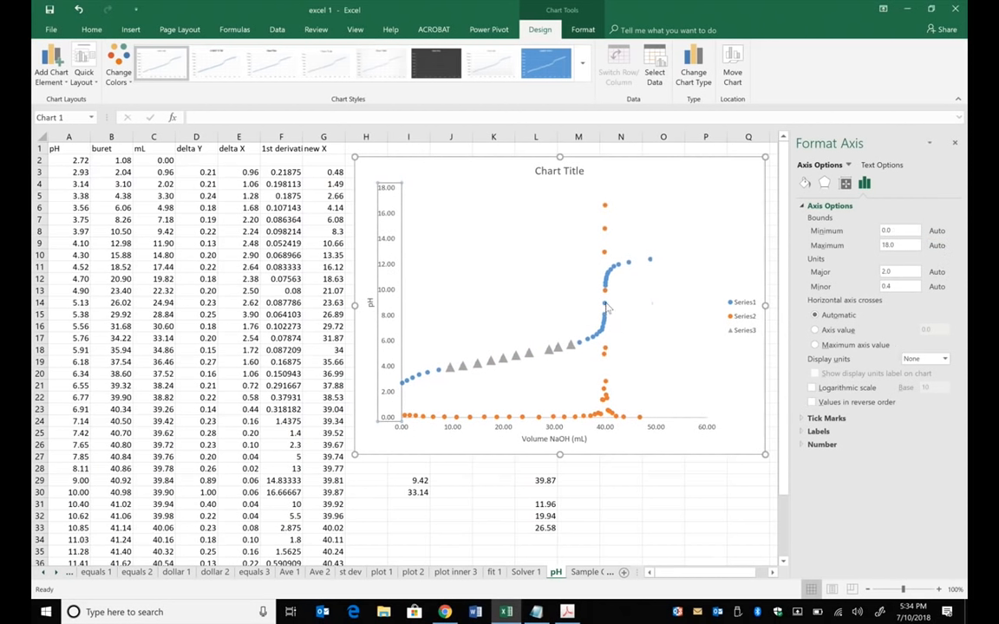
pyautogui.moveTo(605, 306)
# - Save a copy of the workbook to the Desktop folder as "excel 1 done"
pyautogui.click(54, 29)
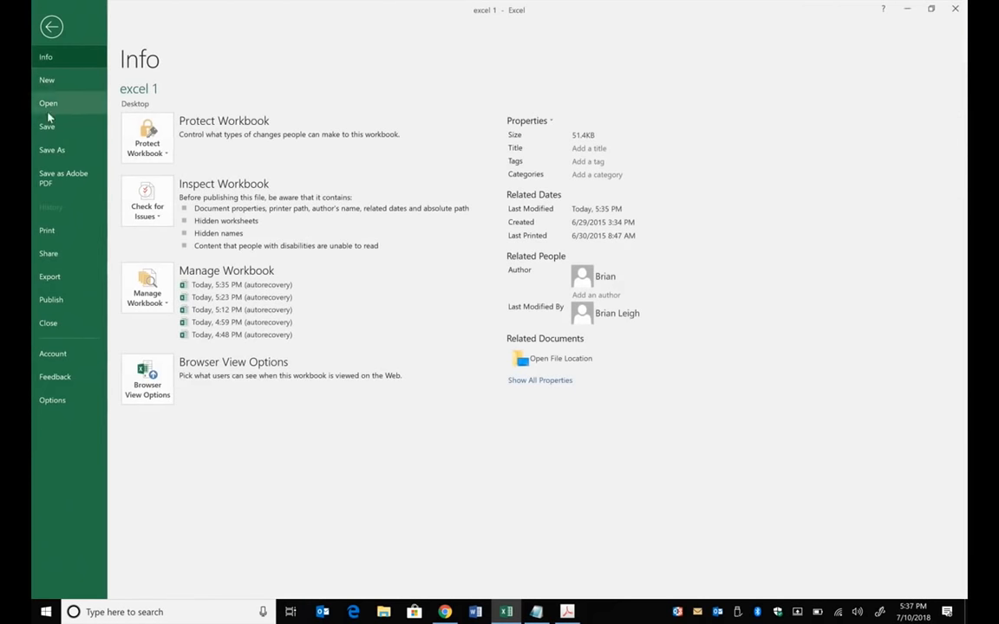
pyautogui.click(51, 150)
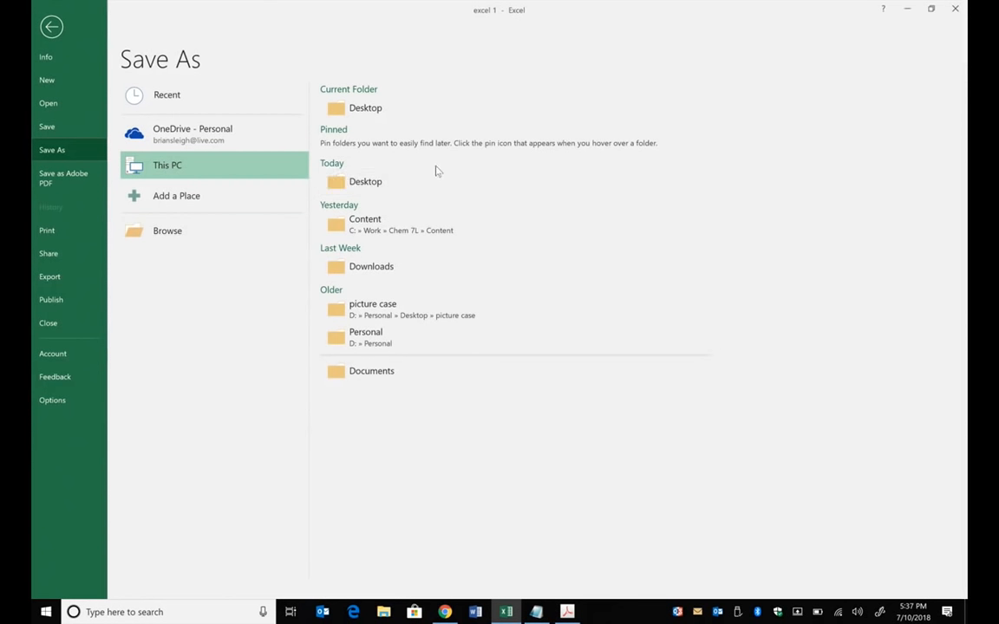
pyautogui.click(392, 182)
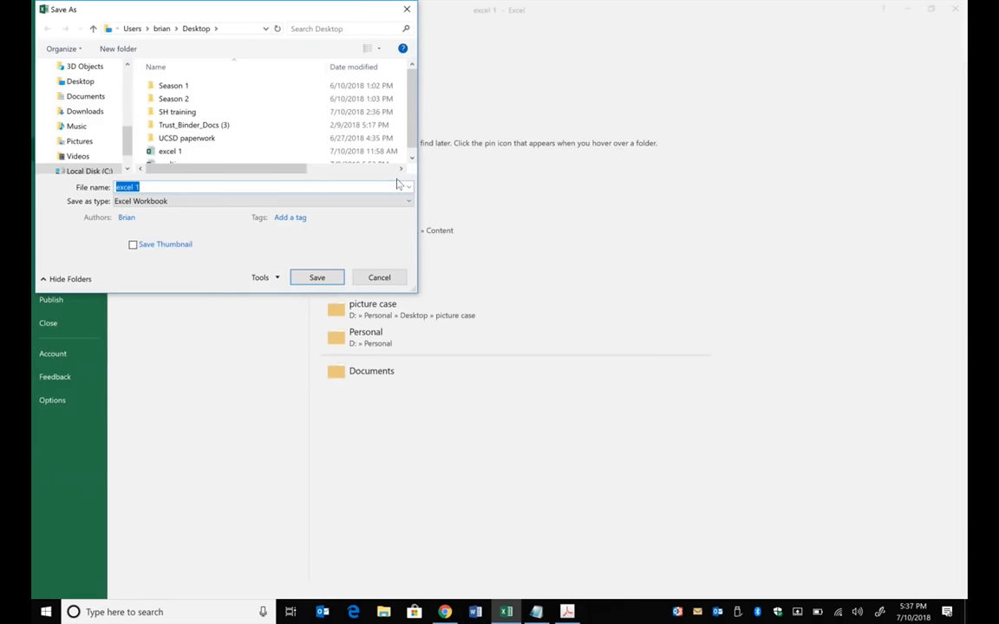
pyautogui.click(171, 186)
pyautogui.press('BackSpace')
pyautogui.write('1')
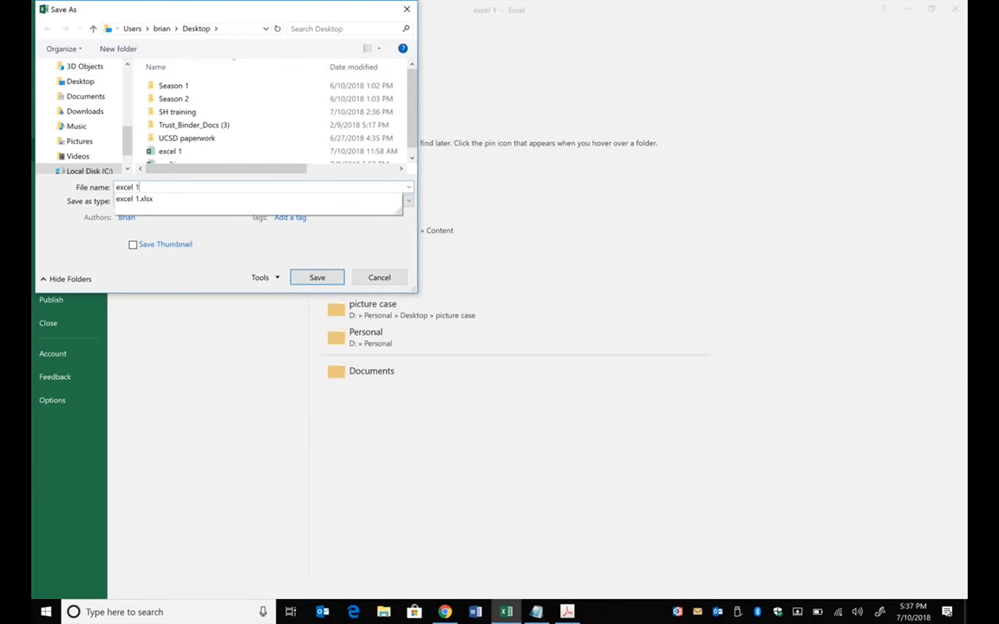
pyautogui.write(' do')
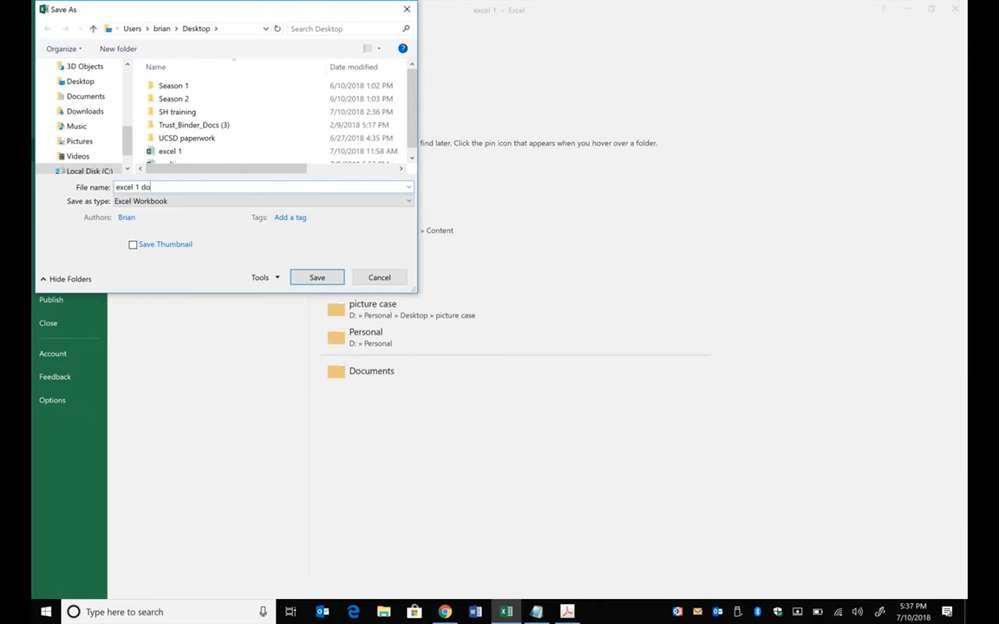
pyautogui.write('ne')
pyautogui.click(318, 278)
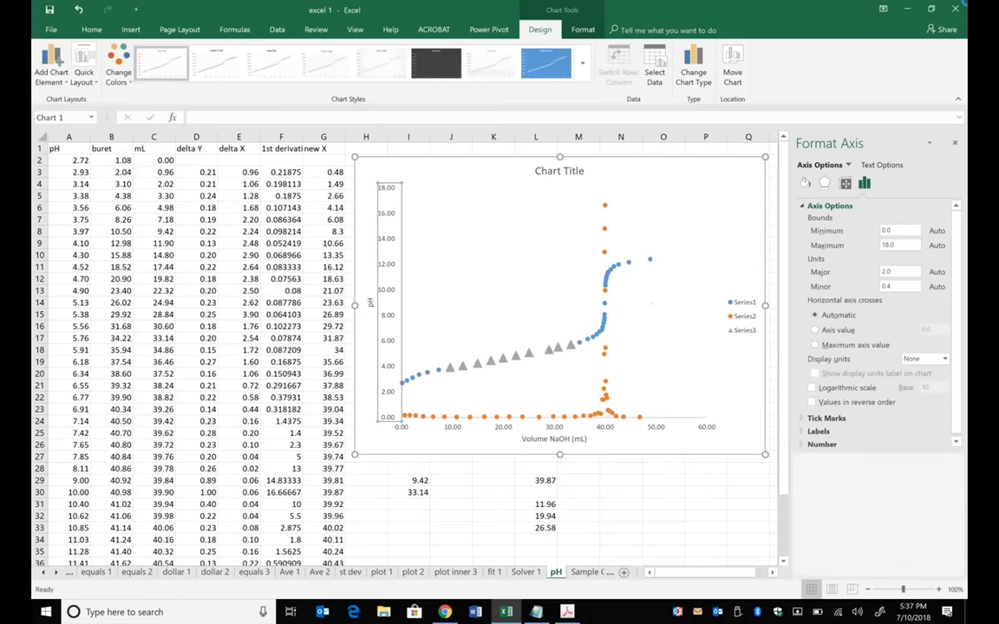
# - Close the Excel workbook with its changes saved, and close the Chrome window without adding a series to the chart
pyautogui.click(957, 10)
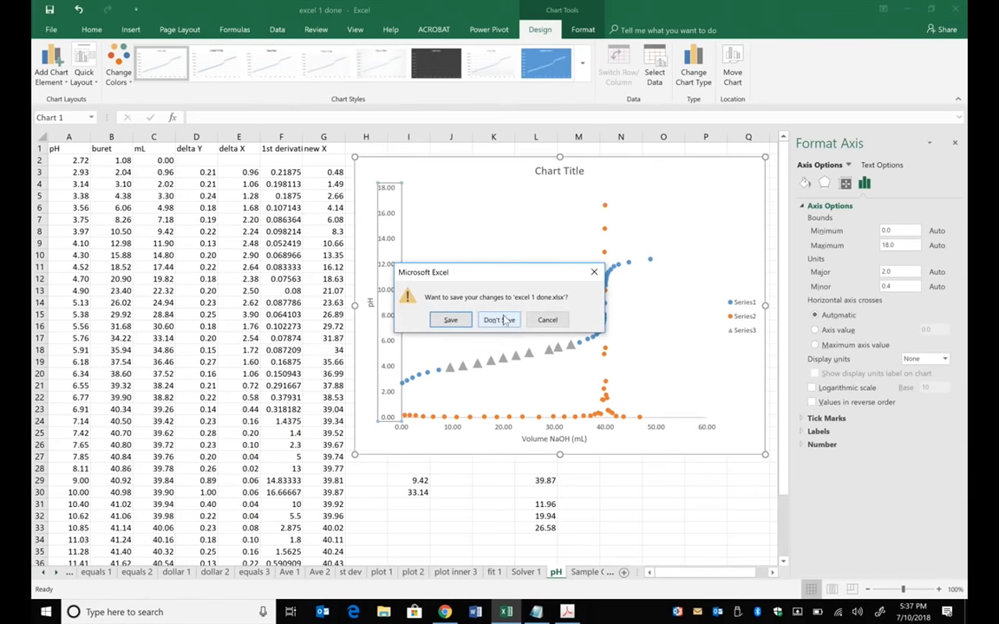
pyautogui.click(459, 319)
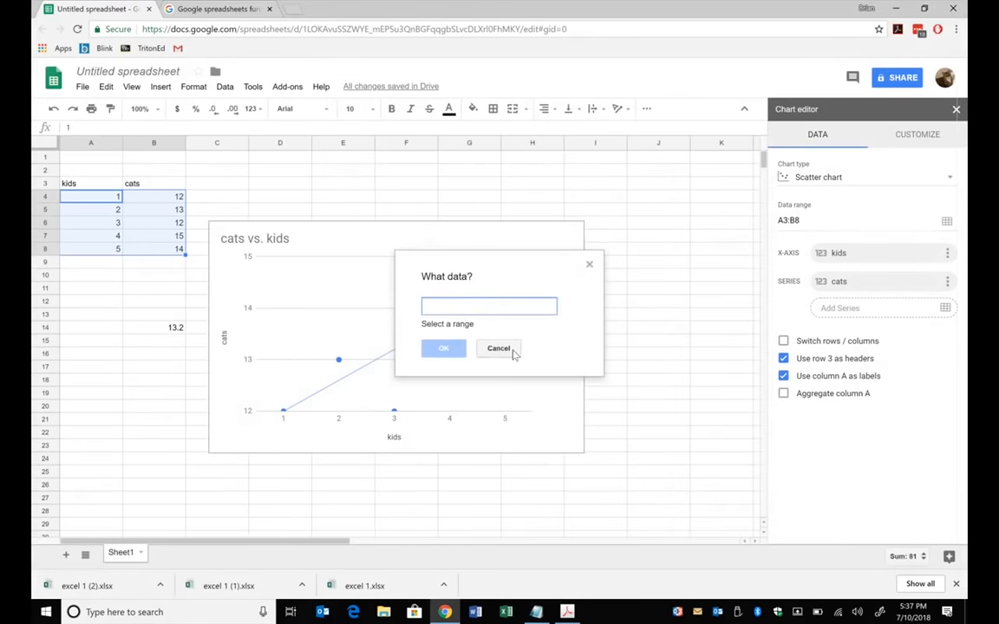
pyautogui.click(501, 347)
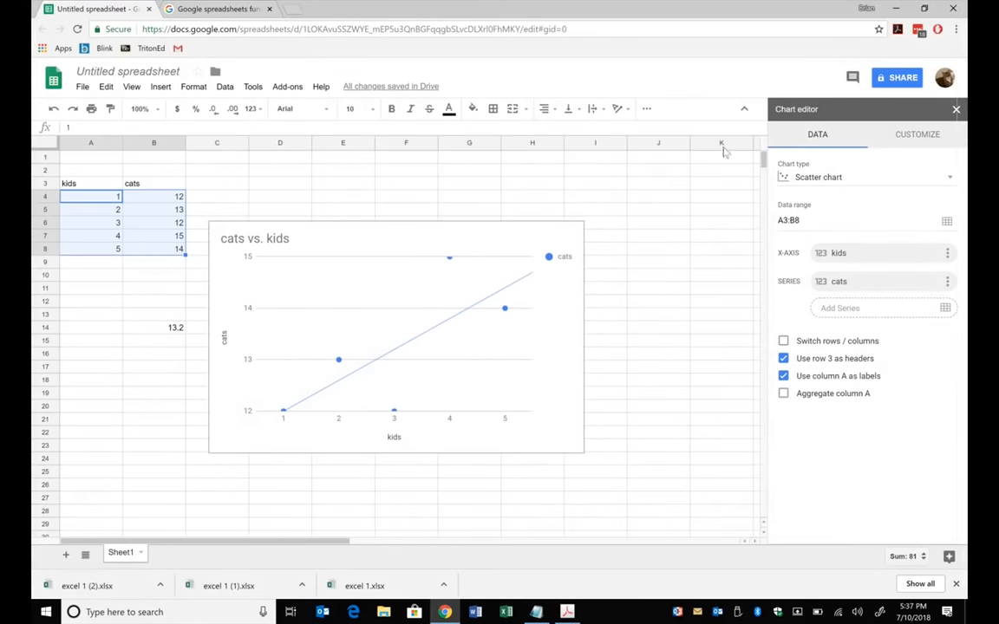
pyautogui.click(953, 8)
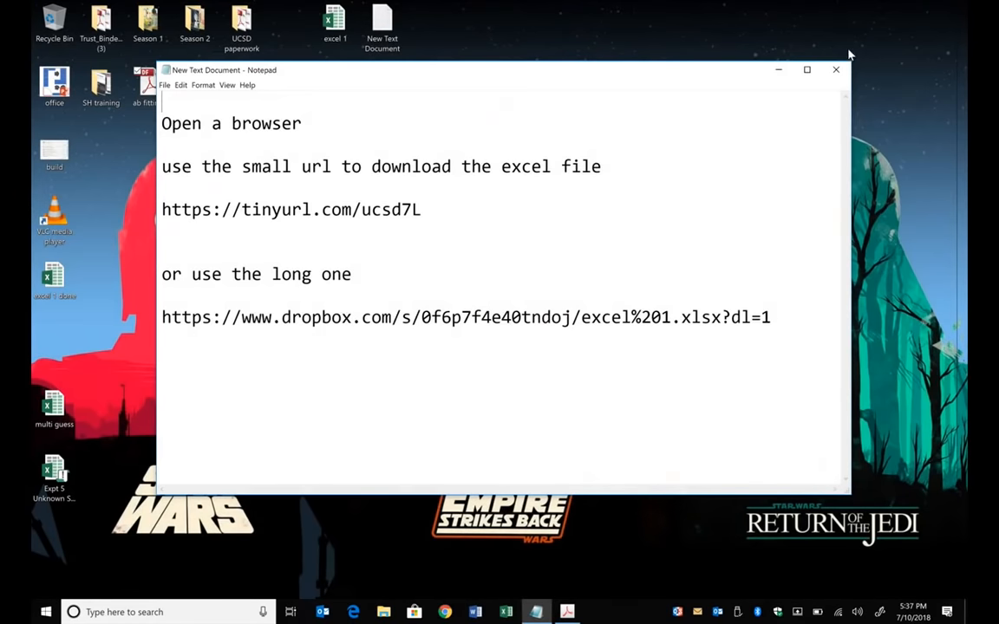
# - Close the text document with the download links and reopen the "excel 1 done" workbook in a maximized Excel window
pyautogui.click(837, 70)
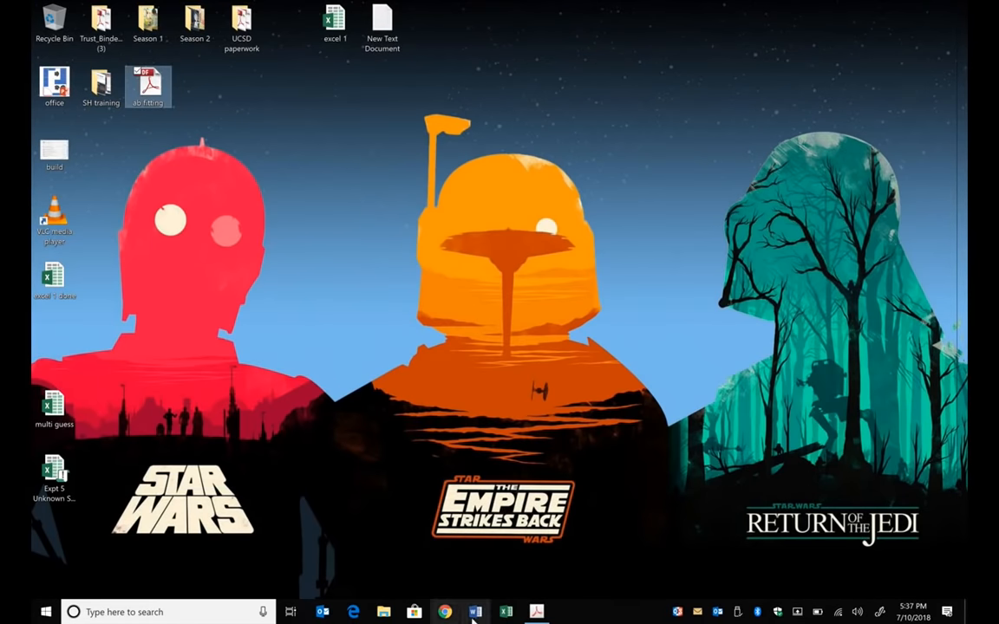
pyautogui.click(507, 613)
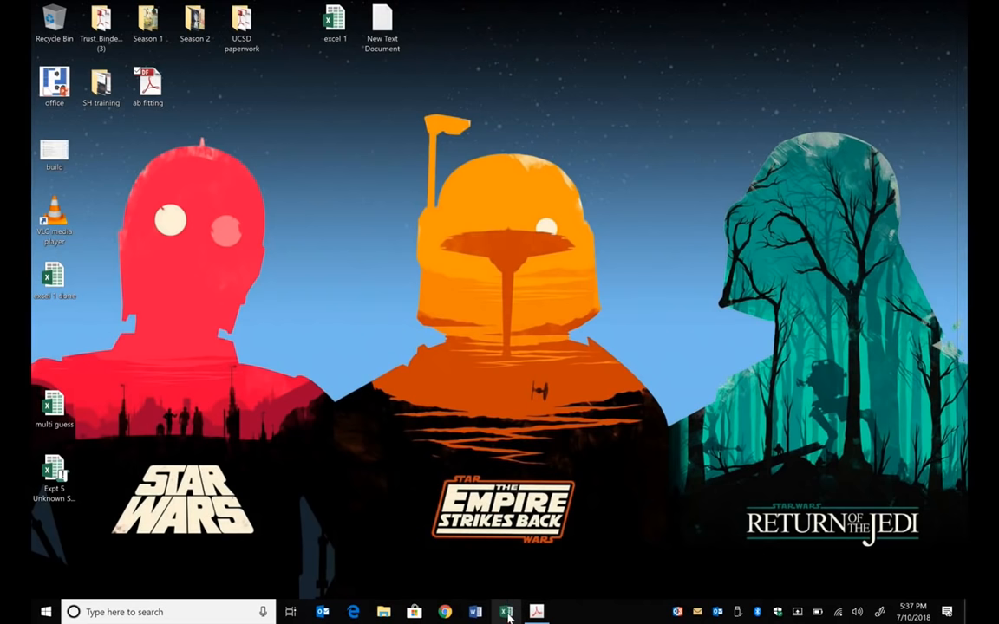
pyautogui.doubleClick(69, 276)
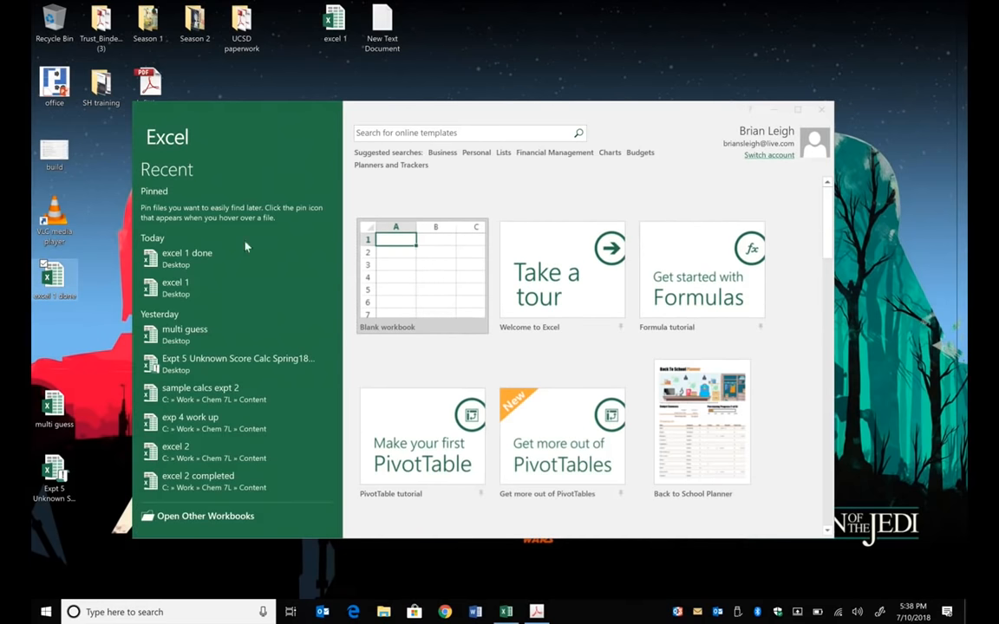
pyautogui.click(186, 253)
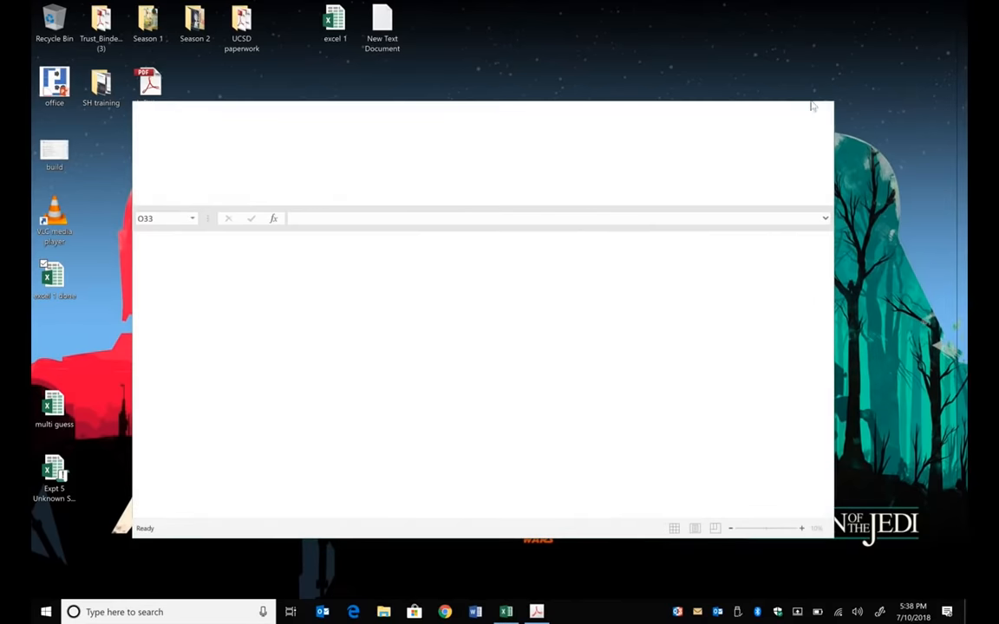
pyautogui.click(799, 114)
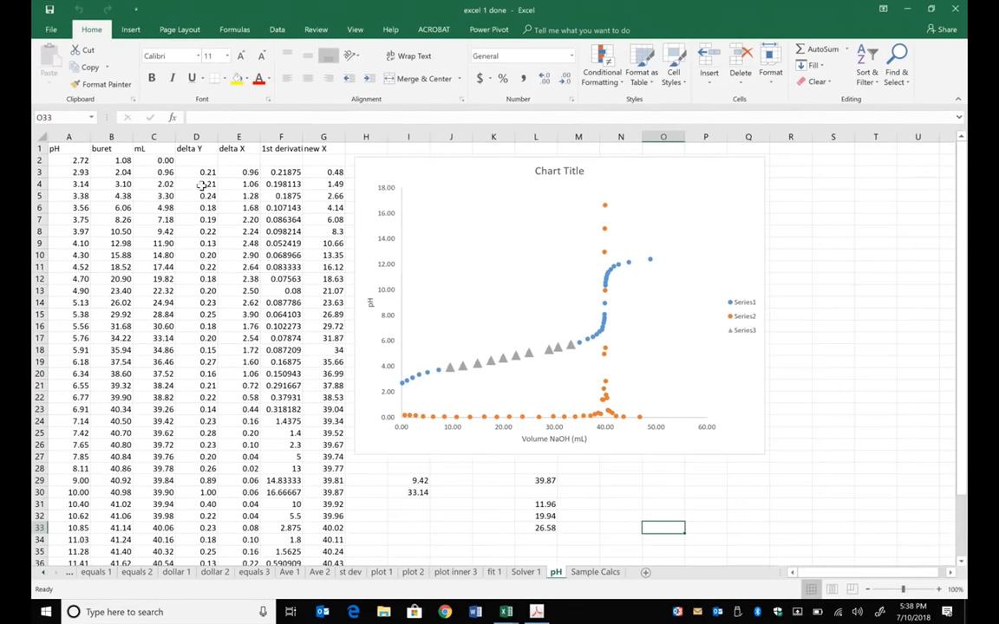
# - Examine the row 3 formulas for delta Y, delta X, first derivative and new X against the pH and mL values in rows 2 and 3
pyautogui.click(197, 172)
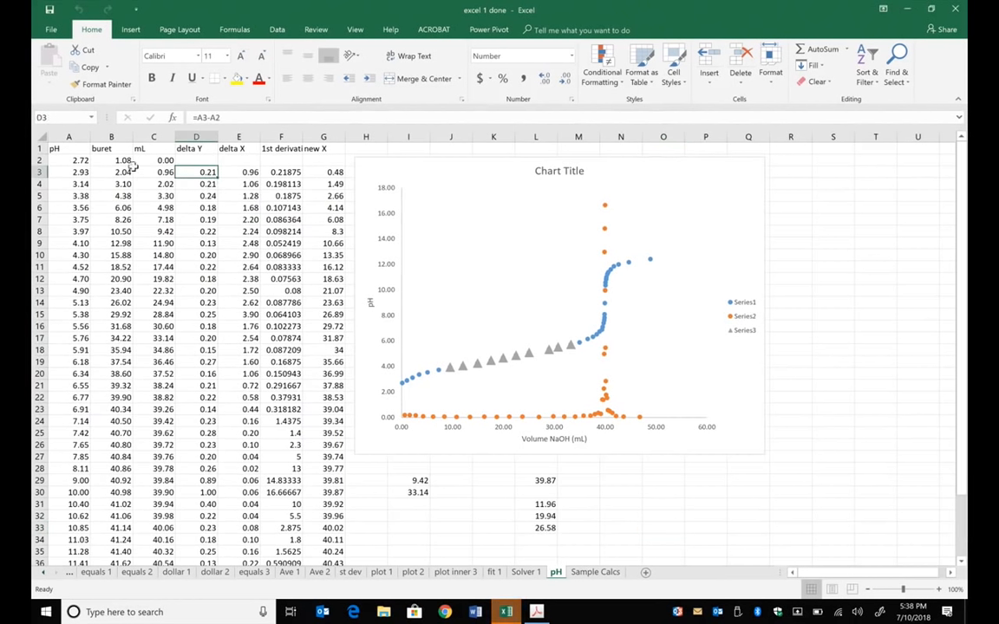
pyautogui.moveTo(80, 172); pyautogui.dragTo(78, 160)
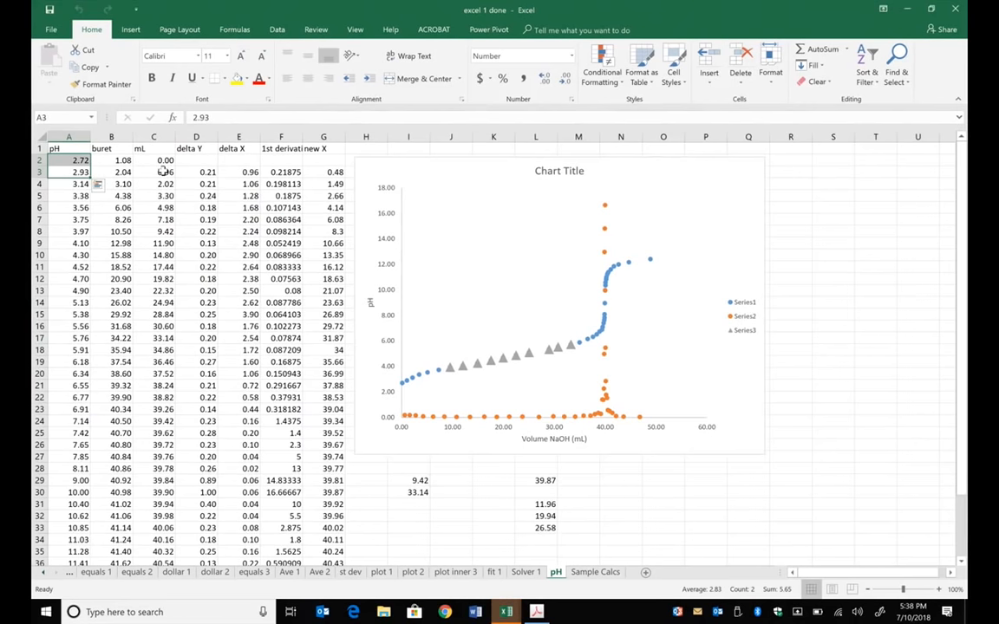
pyautogui.moveTo(159, 172); pyautogui.dragTo(161, 160)
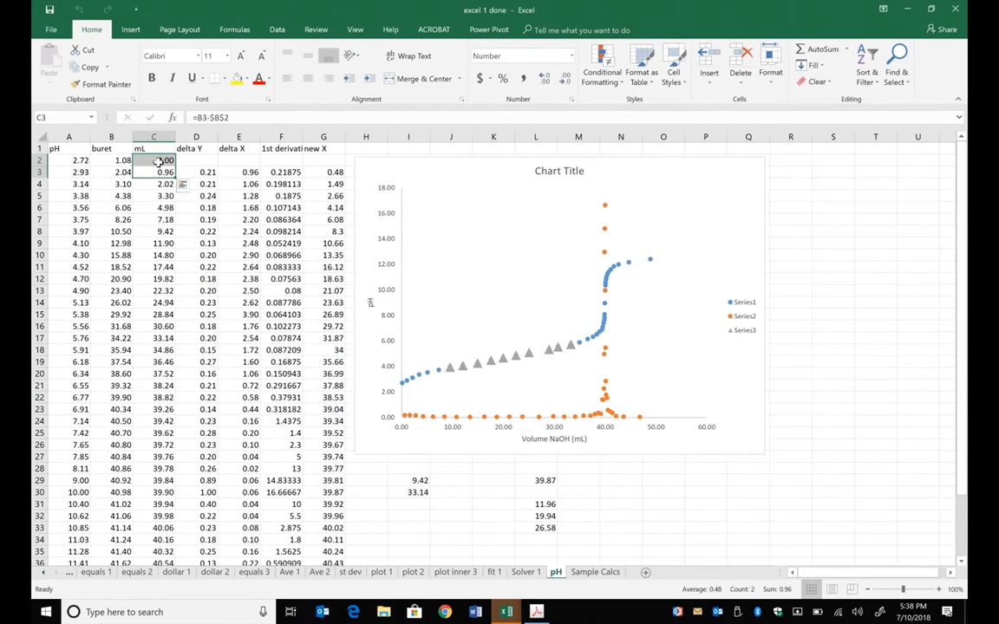
pyautogui.click(208, 170)
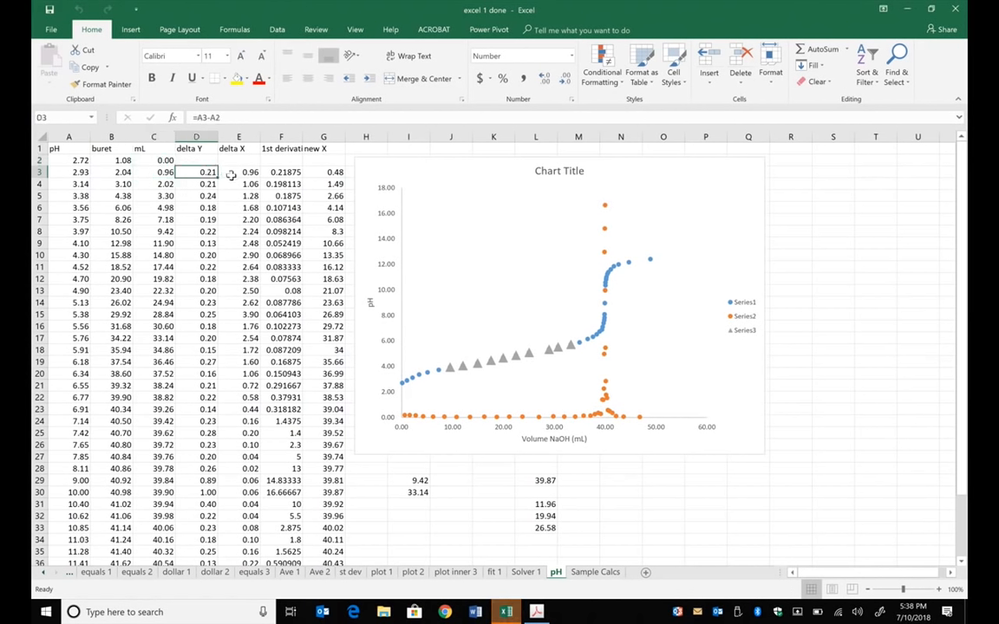
pyautogui.click(259, 171)
pyautogui.click(272, 171)
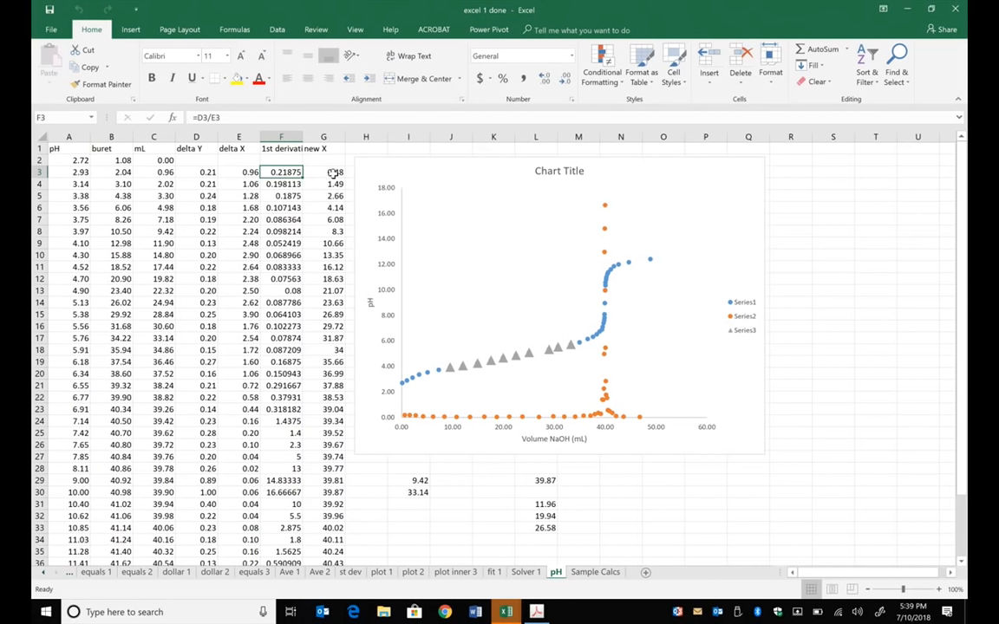
pyautogui.click(333, 172)
pyautogui.click(253, 116)
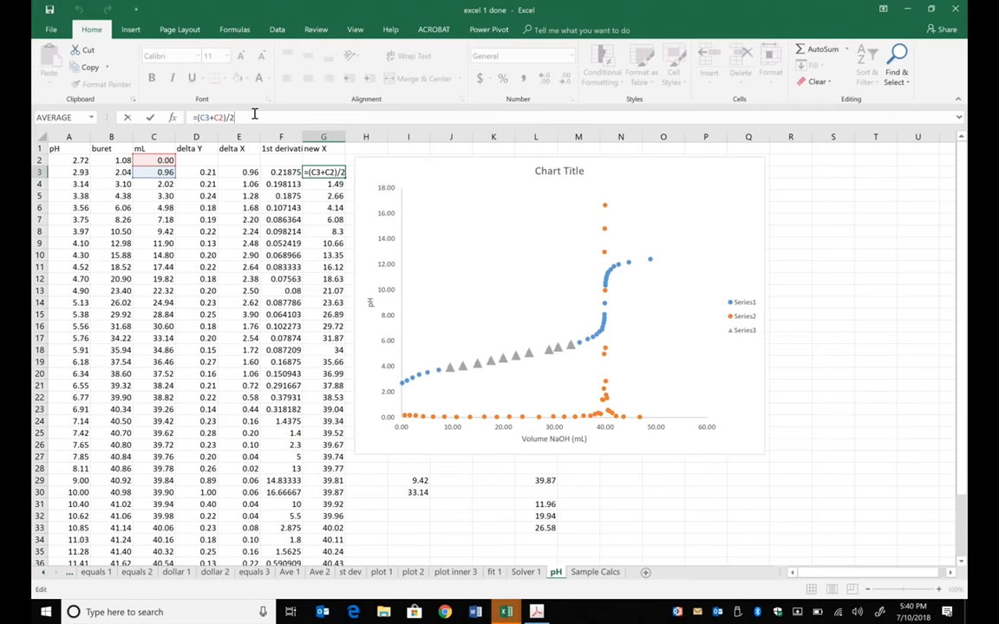
# - Minimize the "excel 1 done" workbook and cancel opening its locked second copy
pyautogui.click(908, 10)
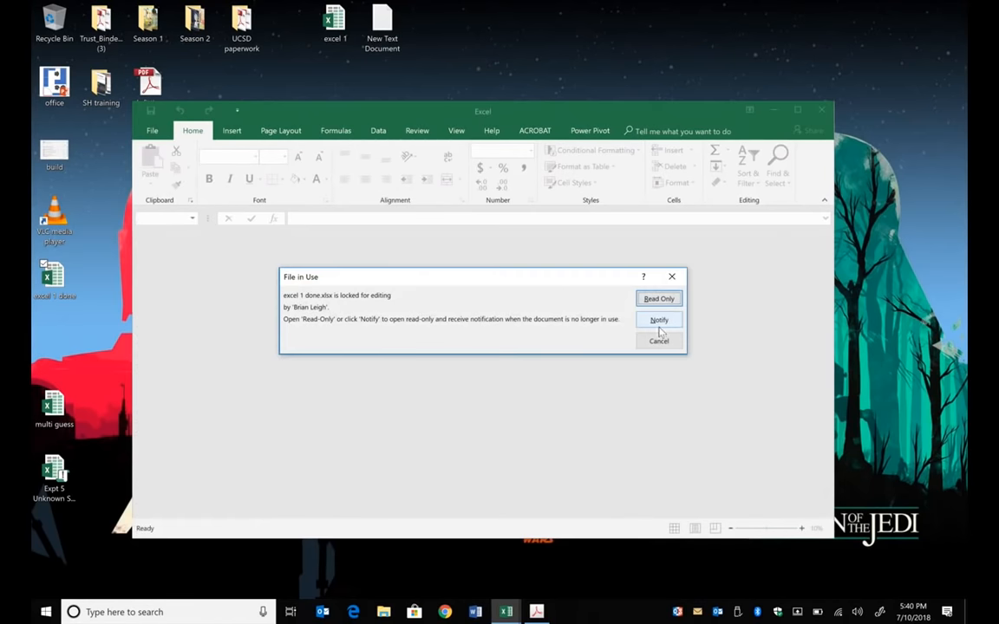
pyautogui.click(661, 342)
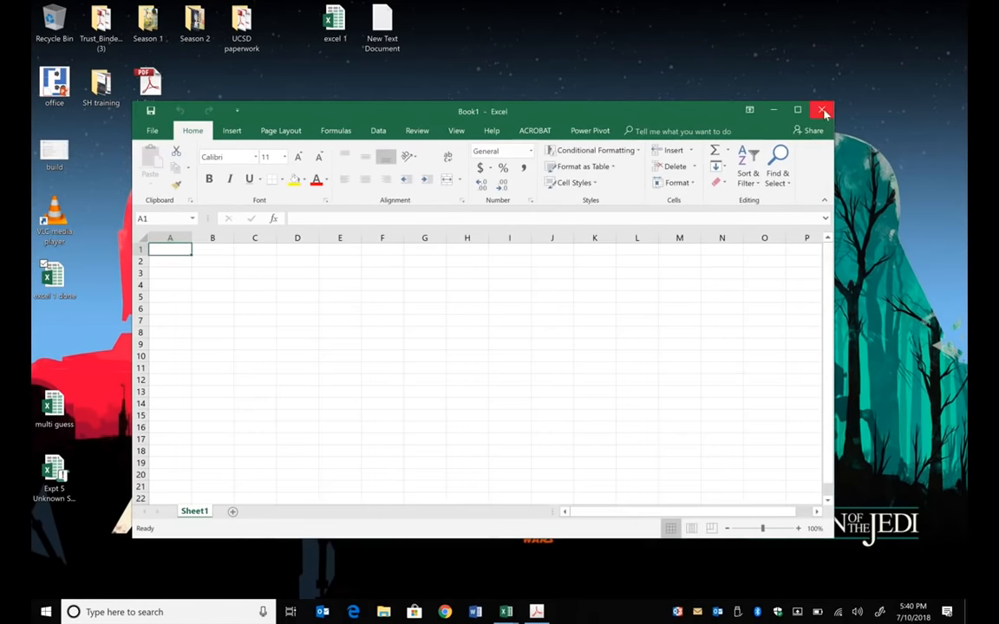